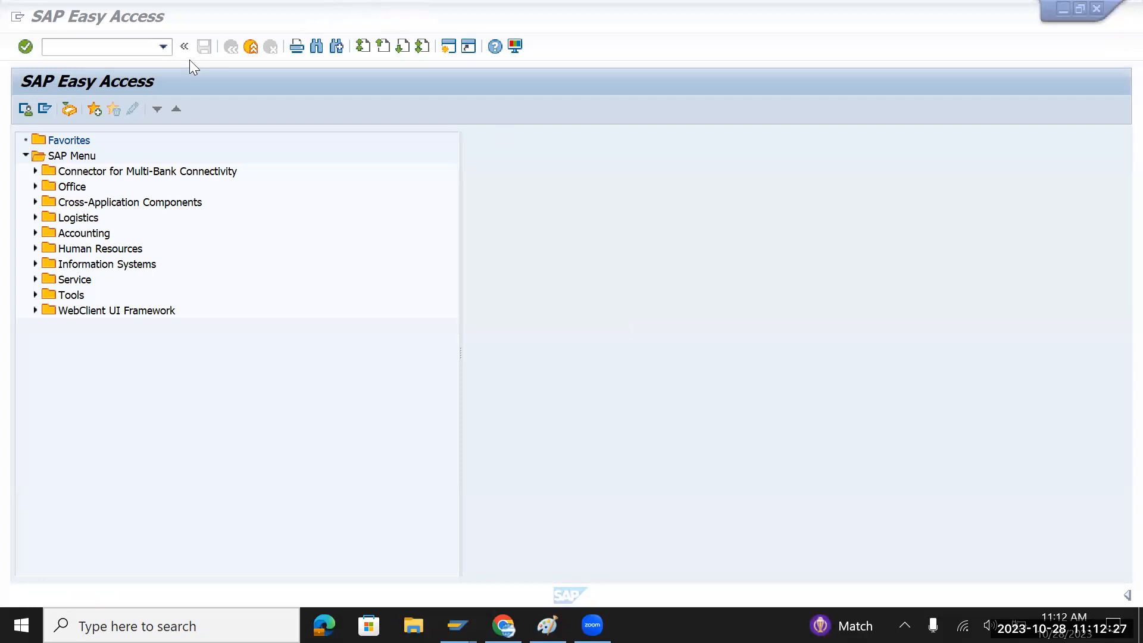
# Run transaction /nspro and open the SAP Reference IMG
pyautogui.click(94, 46)
pyautogui.write('/nspro')
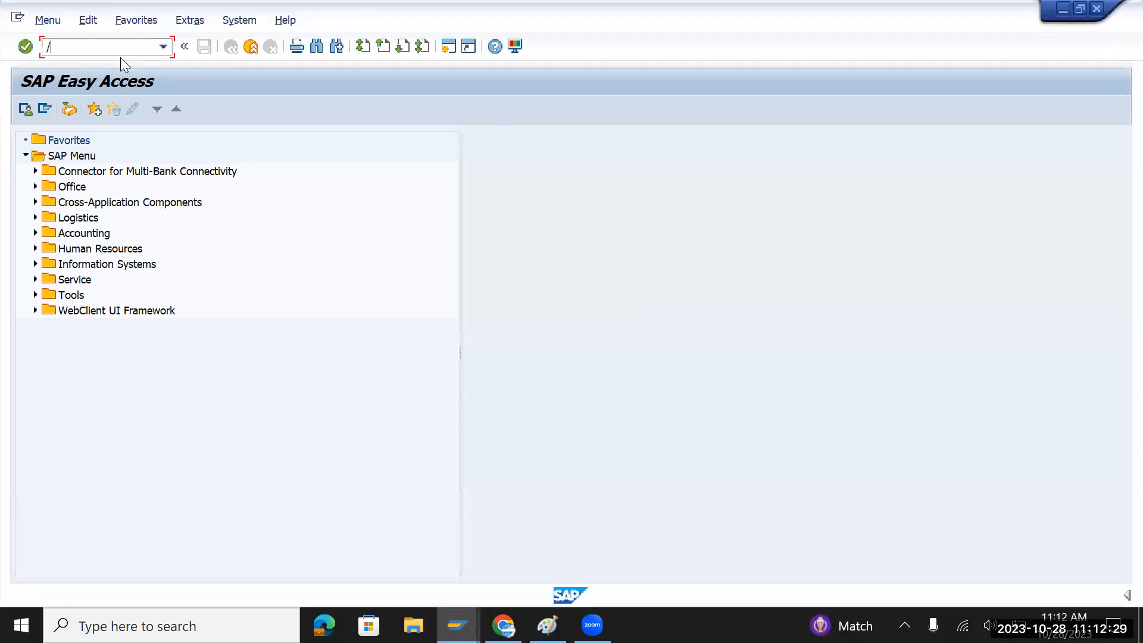
pyautogui.press('Return')
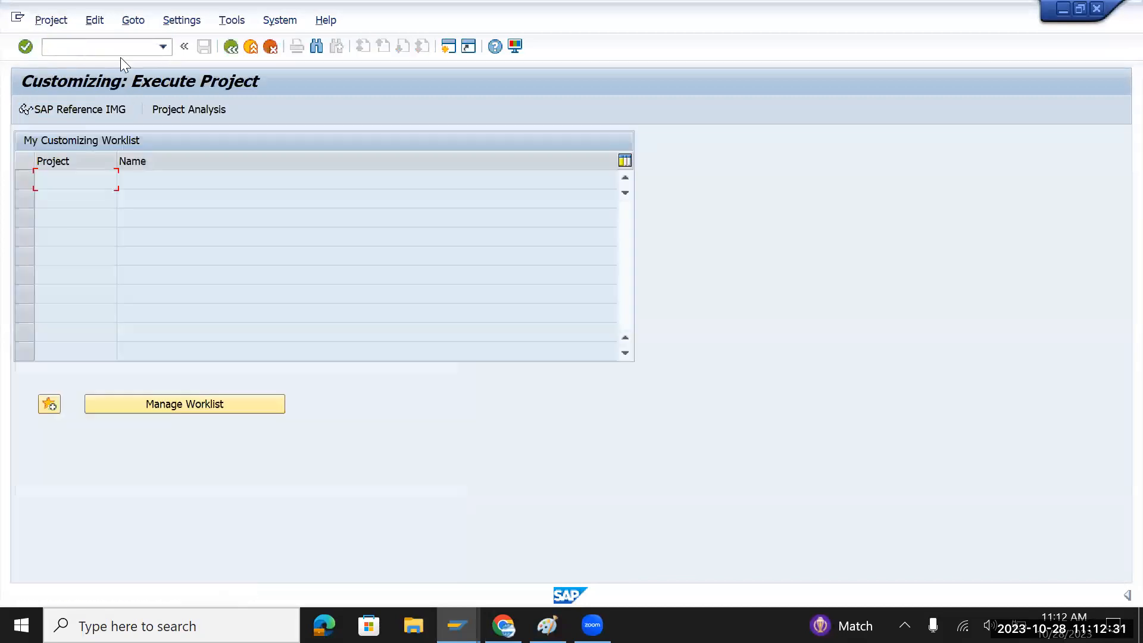
pyautogui.click(105, 110)
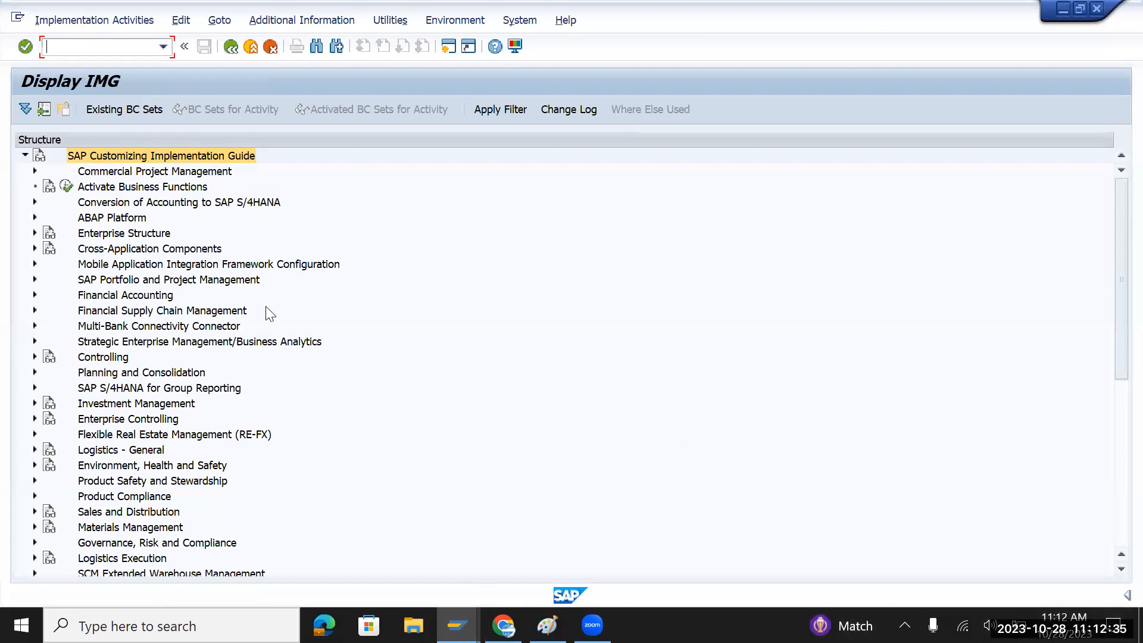
# Open Define Settings for Ledgers and Currency Types under Financial Accounting Global Settings > Ledgers > Ledger, and dismiss the consistency check messages
pyautogui.click(33, 295)
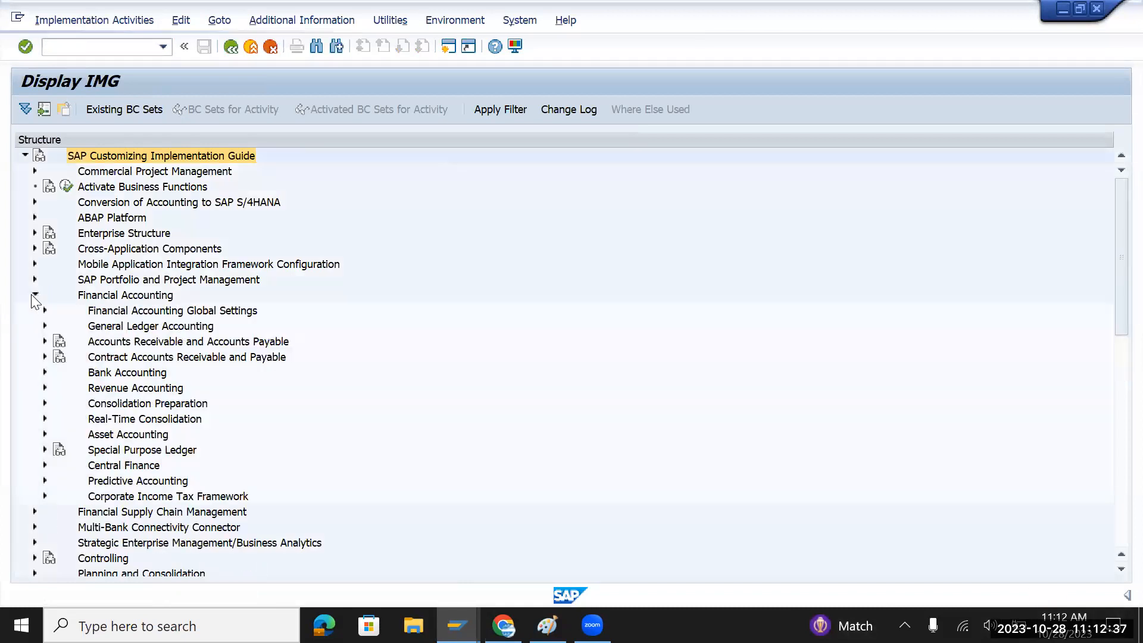
pyautogui.click(46, 310)
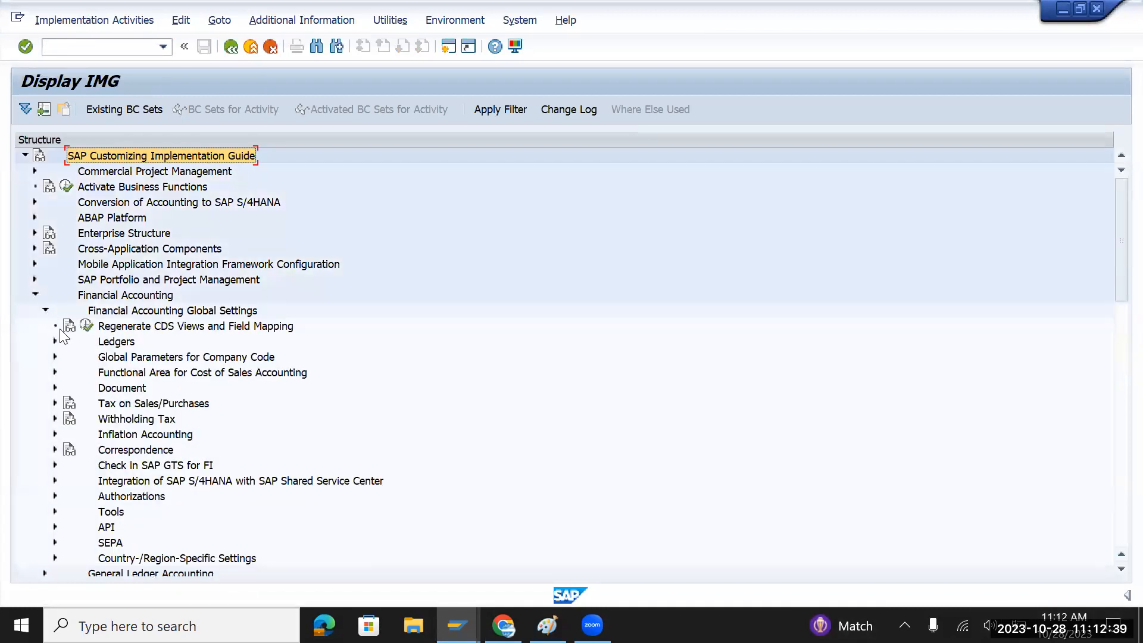
pyautogui.click(107, 342)
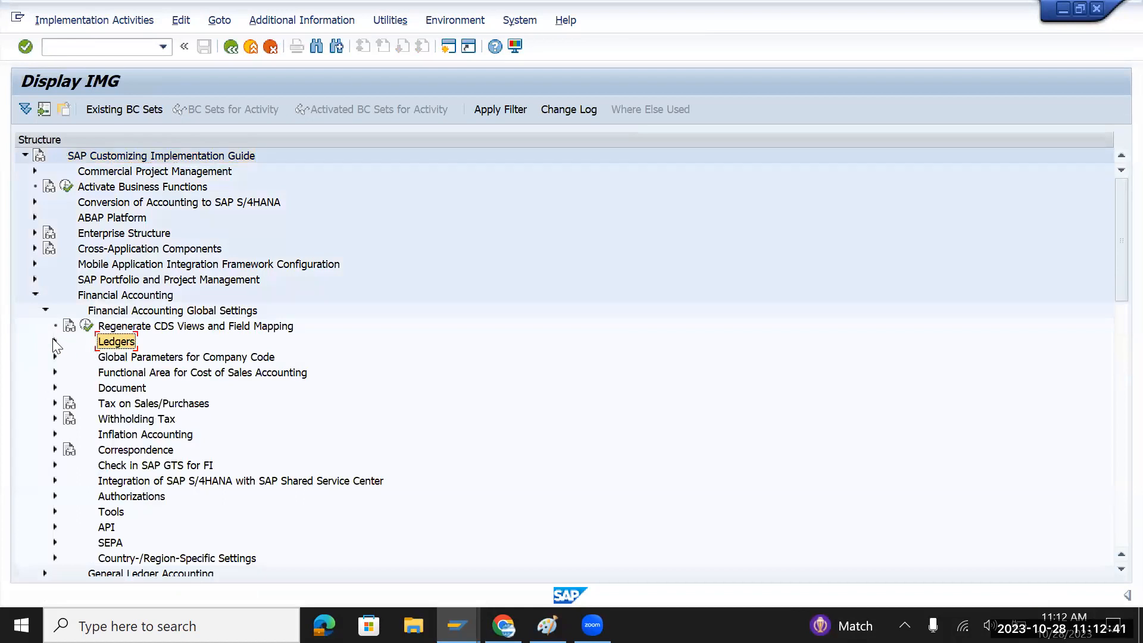
pyautogui.click(54, 341)
pyautogui.click(119, 375)
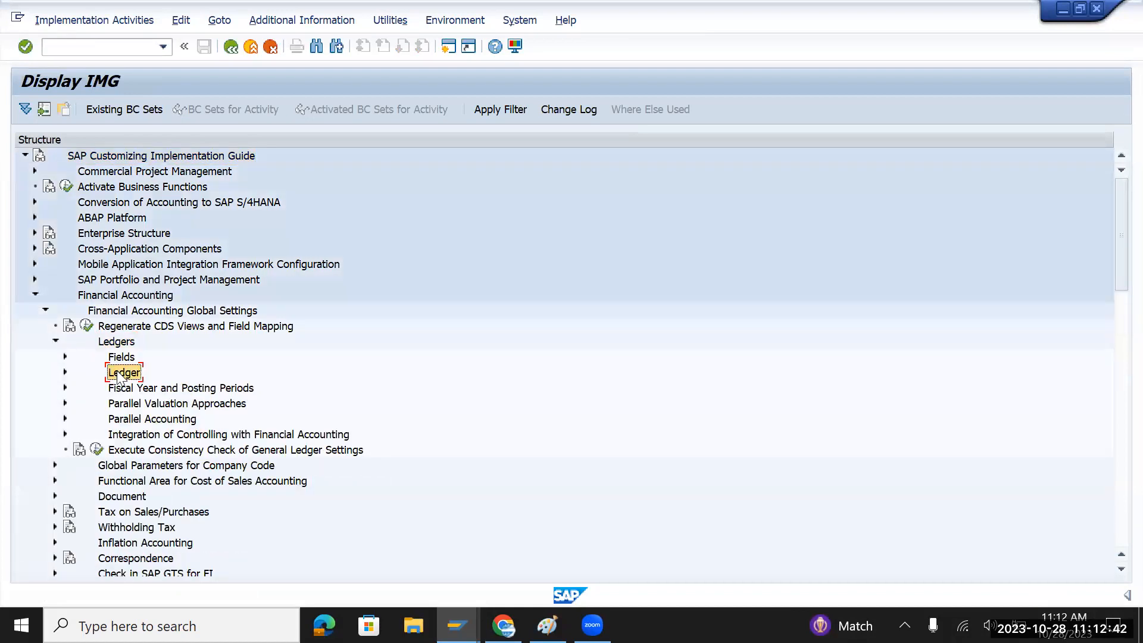
pyautogui.click(65, 372)
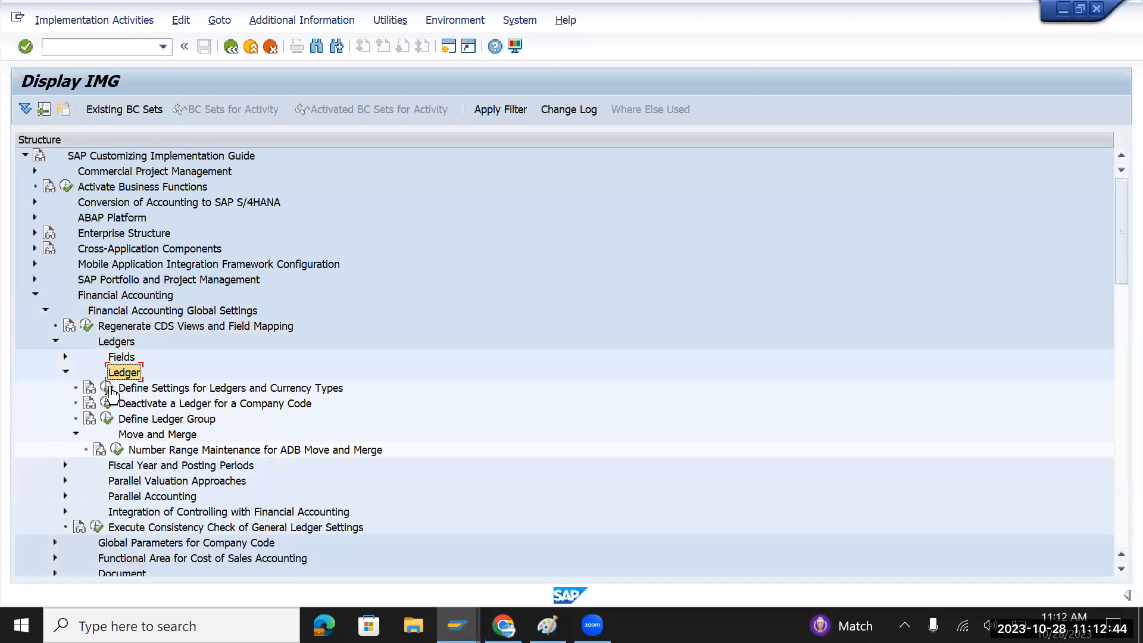
pyautogui.click(155, 388)
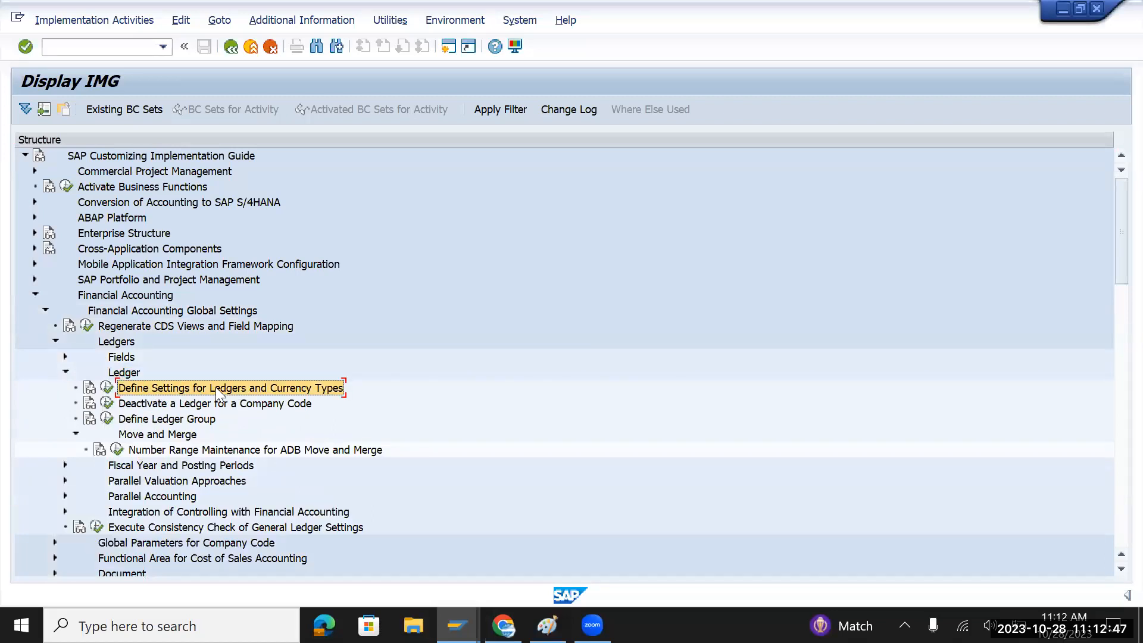
pyautogui.click(108, 389)
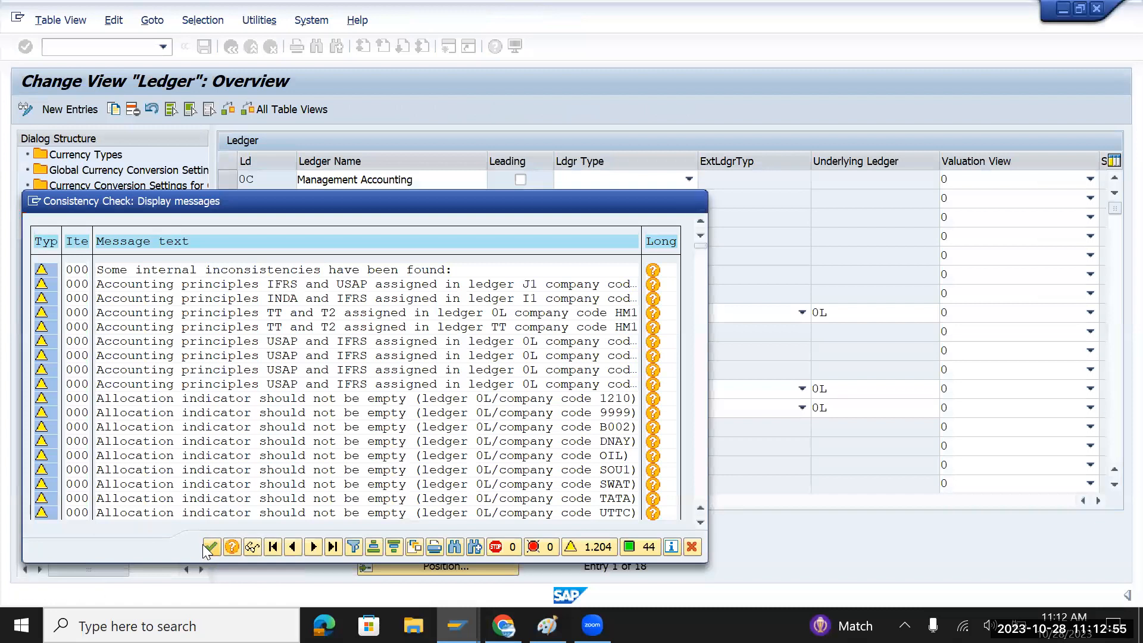
pyautogui.click(205, 545)
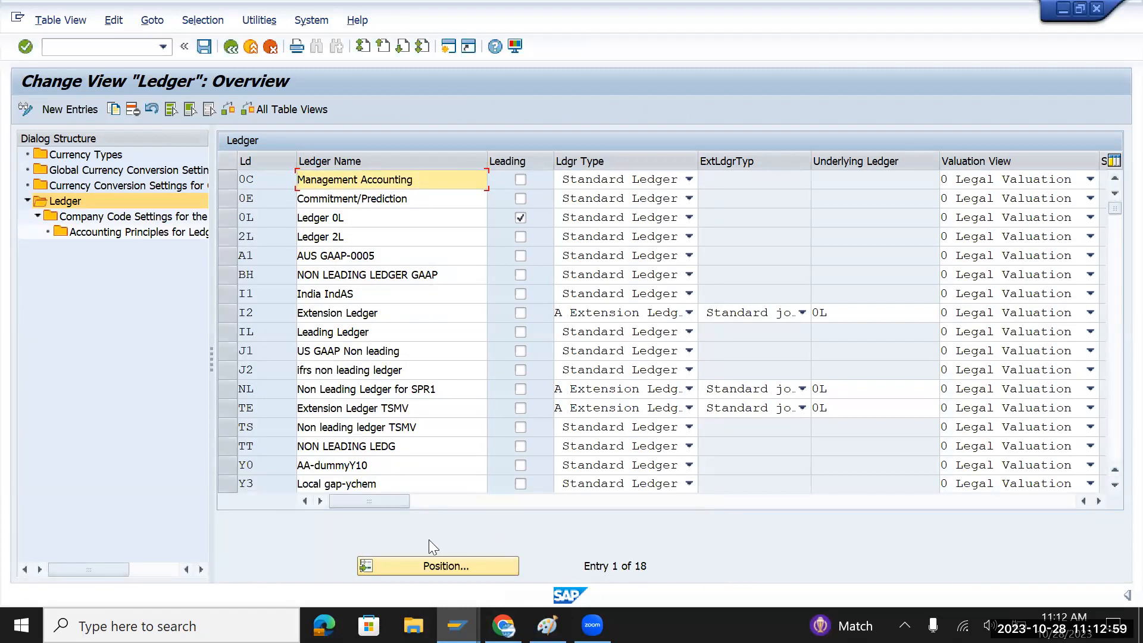
# Open the company code settings for leading ledger 0L and dismiss the consistency check messages
pyautogui.click(233, 219)
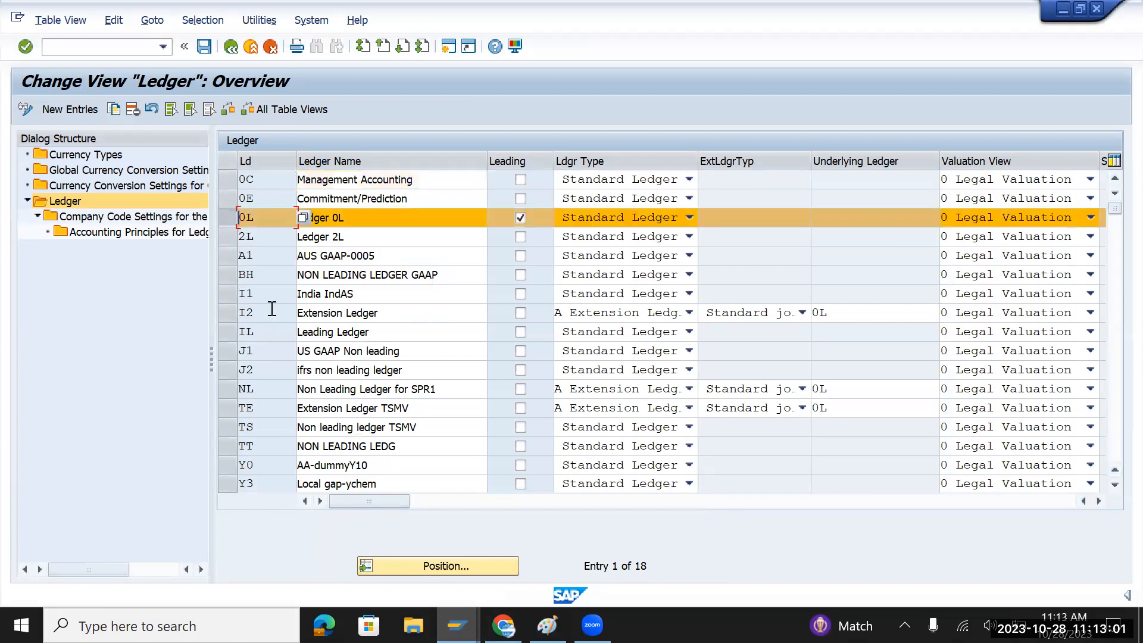
pyautogui.doubleClick(104, 217)
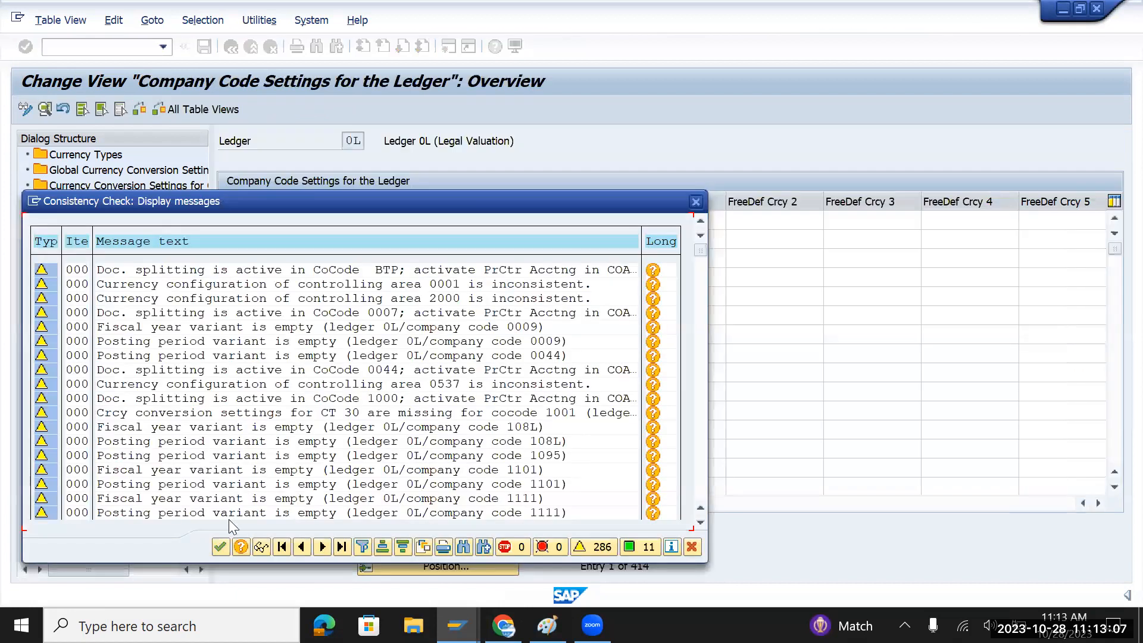
pyautogui.click(218, 548)
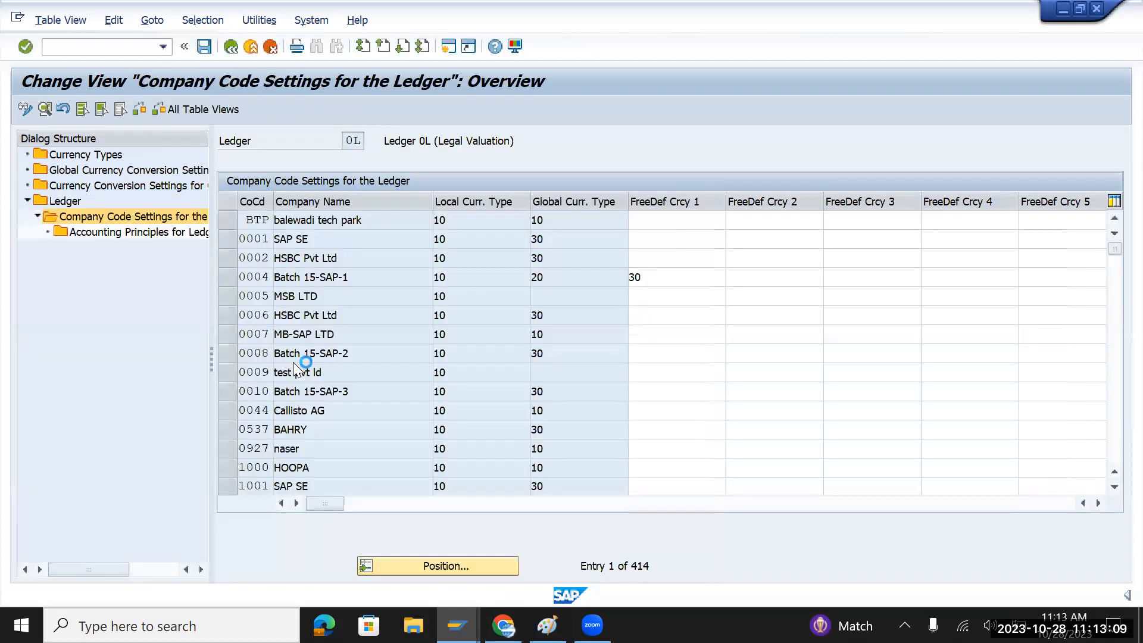
# Position the company code settings list at company code TMGB
pyautogui.scroll(-2, 293, 362)
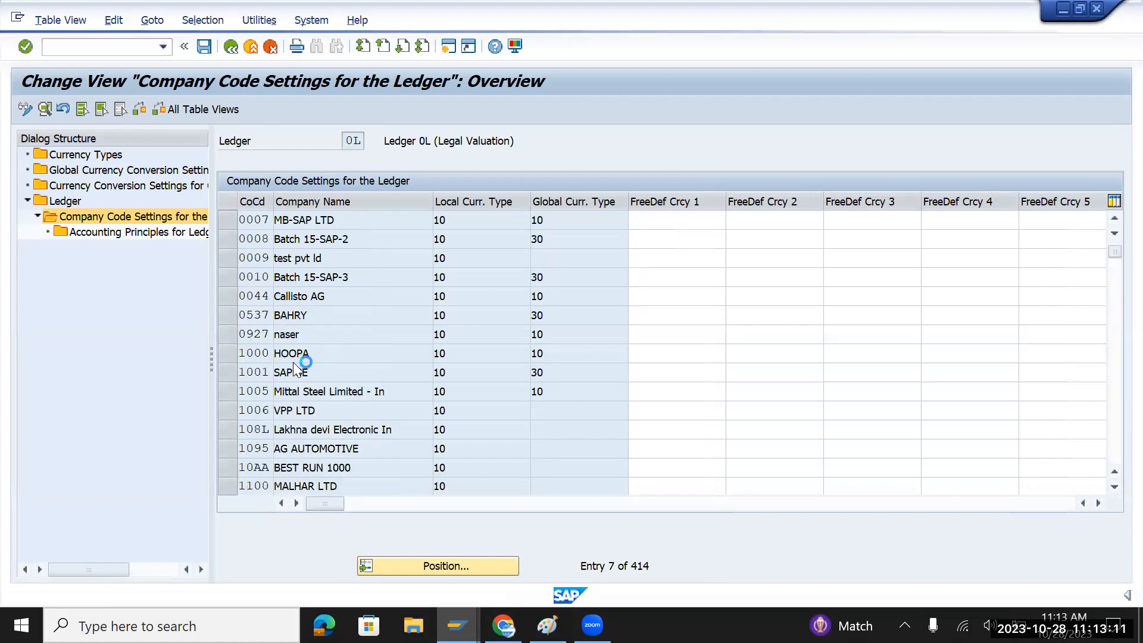
pyautogui.scroll(-4, 702, 380)
pyautogui.click(450, 564)
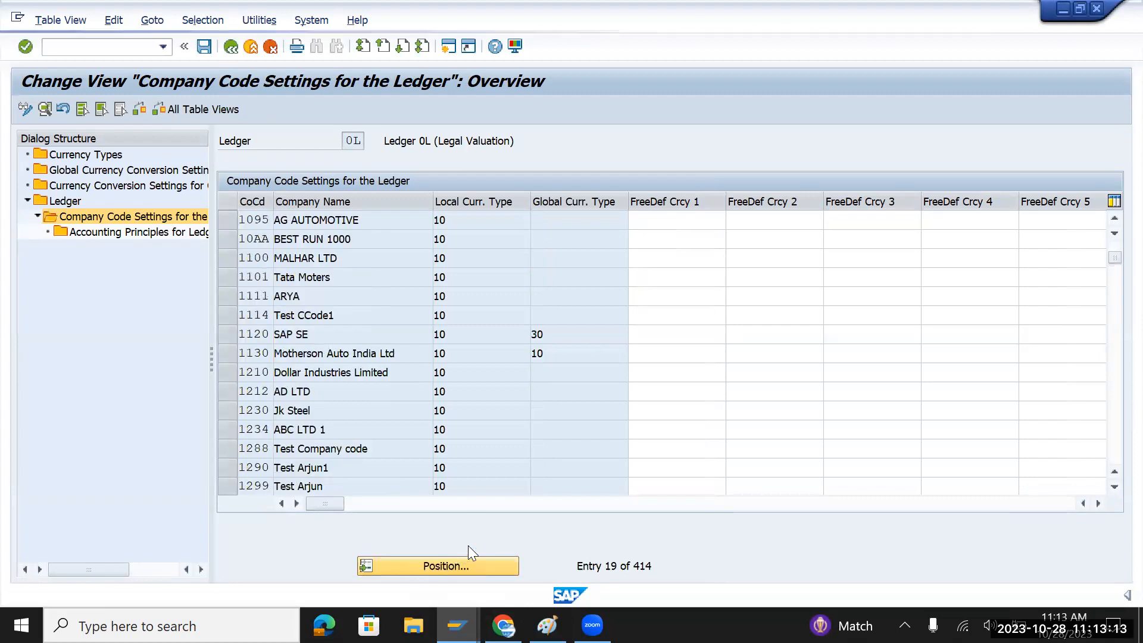
pyautogui.write('TMGB')
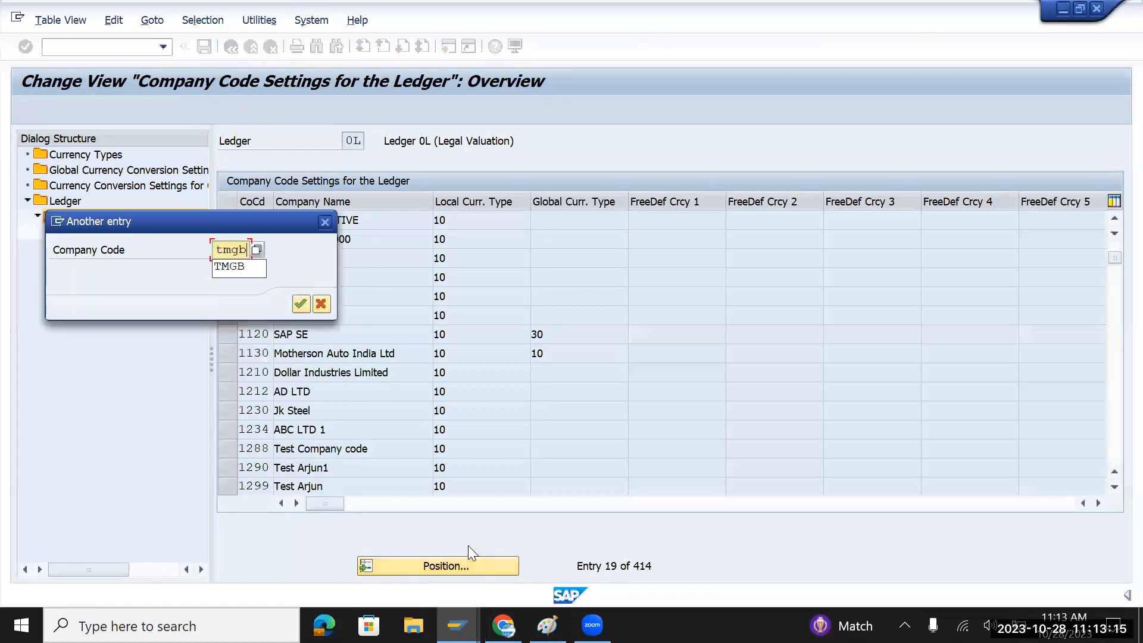
pyautogui.press('Return')
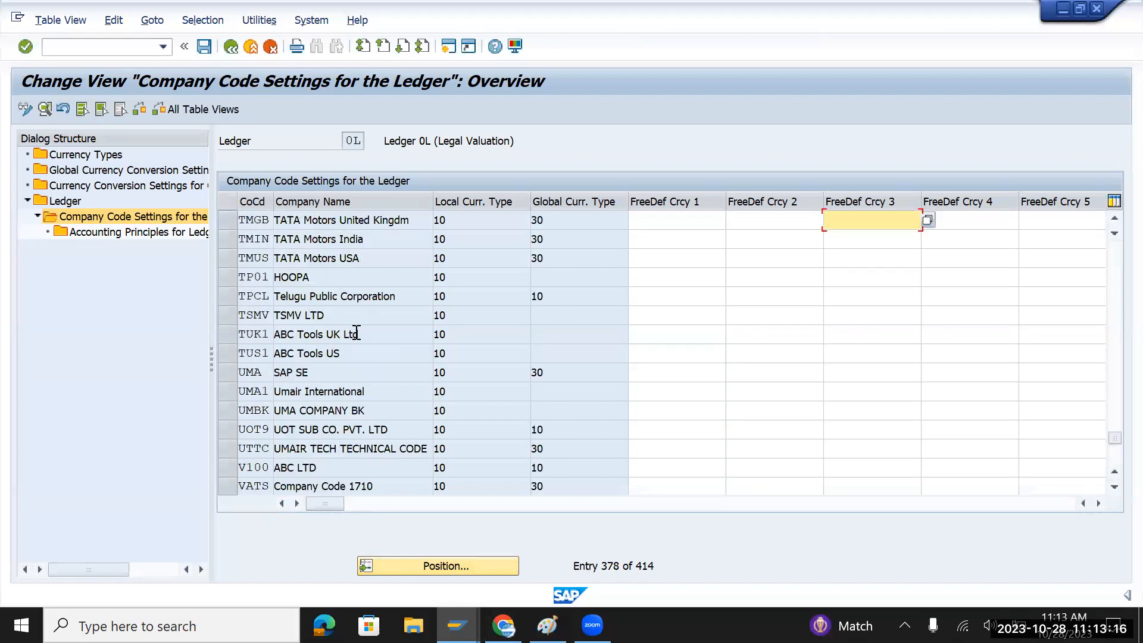
# Examine the TMGB, TMIN and TMUS company code entries assigned to ledger 0L
pyautogui.click(373, 257)
pyautogui.moveTo(341, 256); pyautogui.dragTo(269, 256)
pyautogui.moveTo(377, 238); pyautogui.dragTo(261, 238)
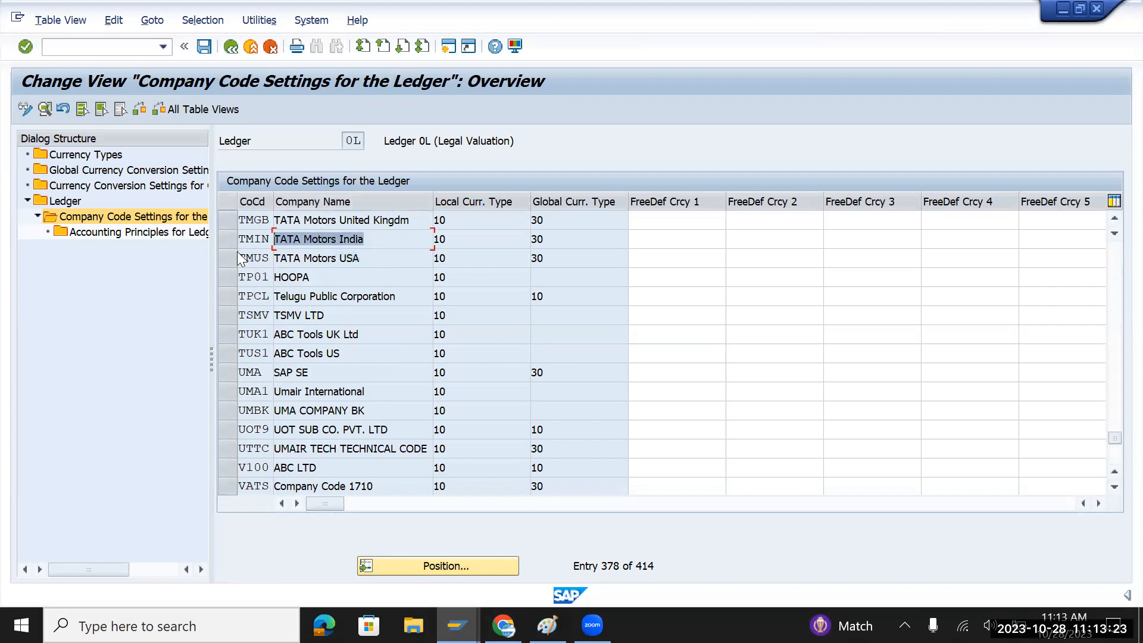
pyautogui.click(222, 243)
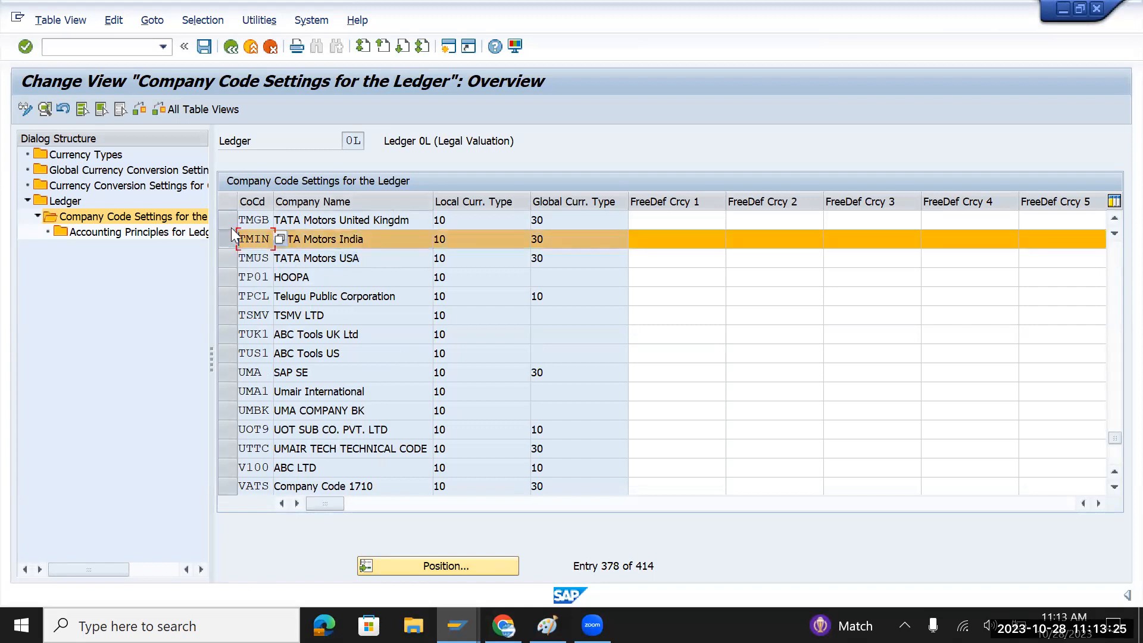
pyautogui.click(232, 257)
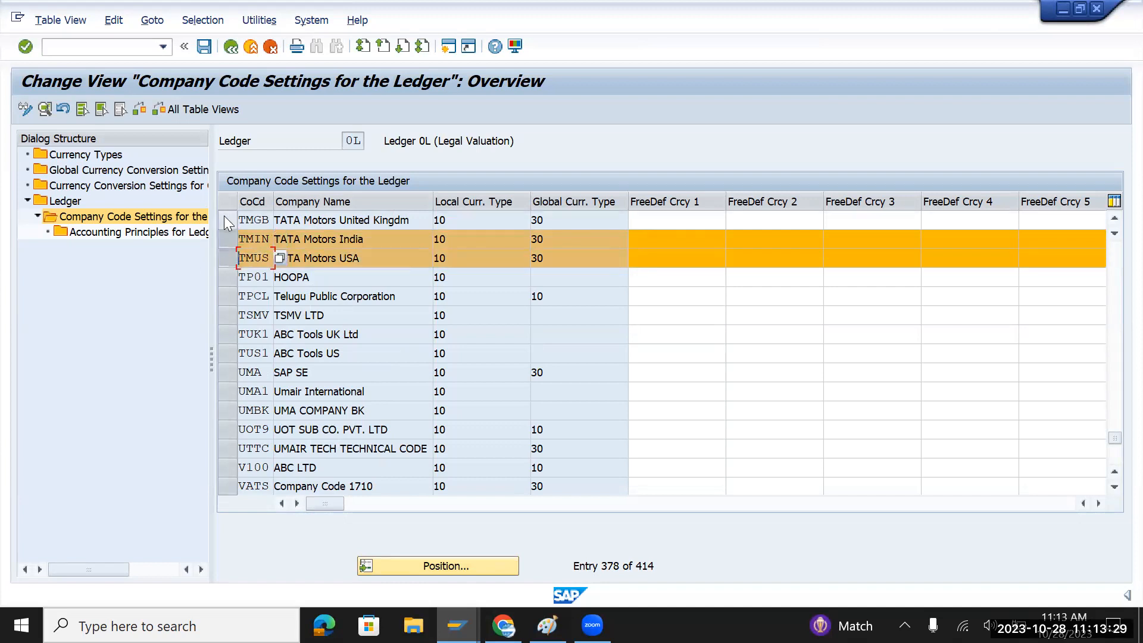
pyautogui.click(224, 217)
pyautogui.click(231, 236)
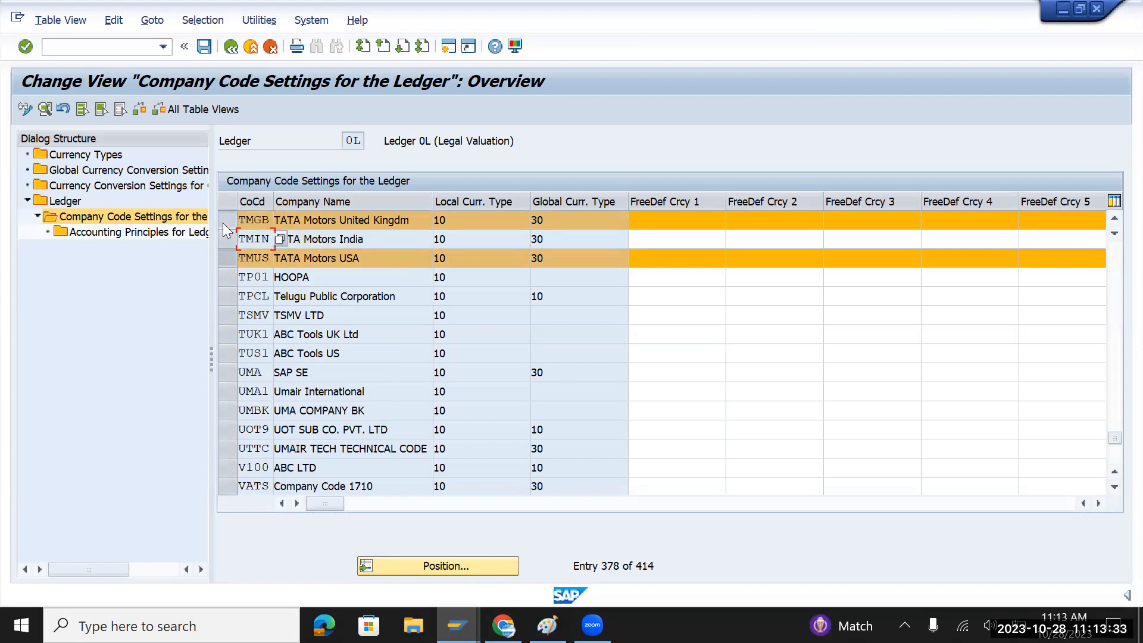
pyautogui.click(224, 225)
pyautogui.click(229, 257)
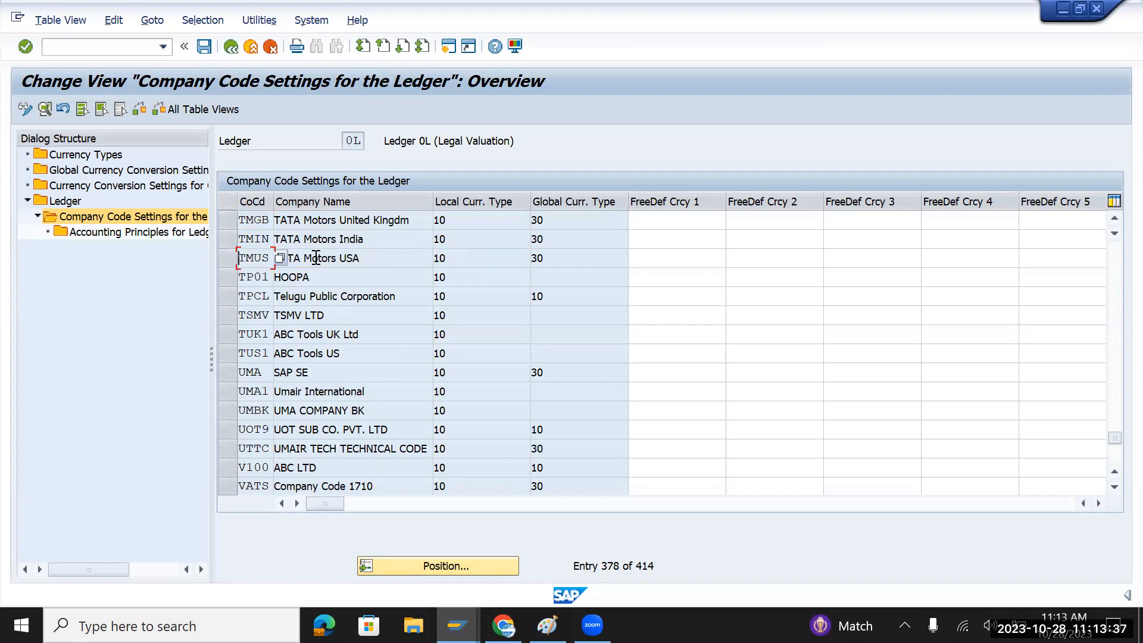
pyautogui.moveTo(370, 258); pyautogui.dragTo(275, 258)
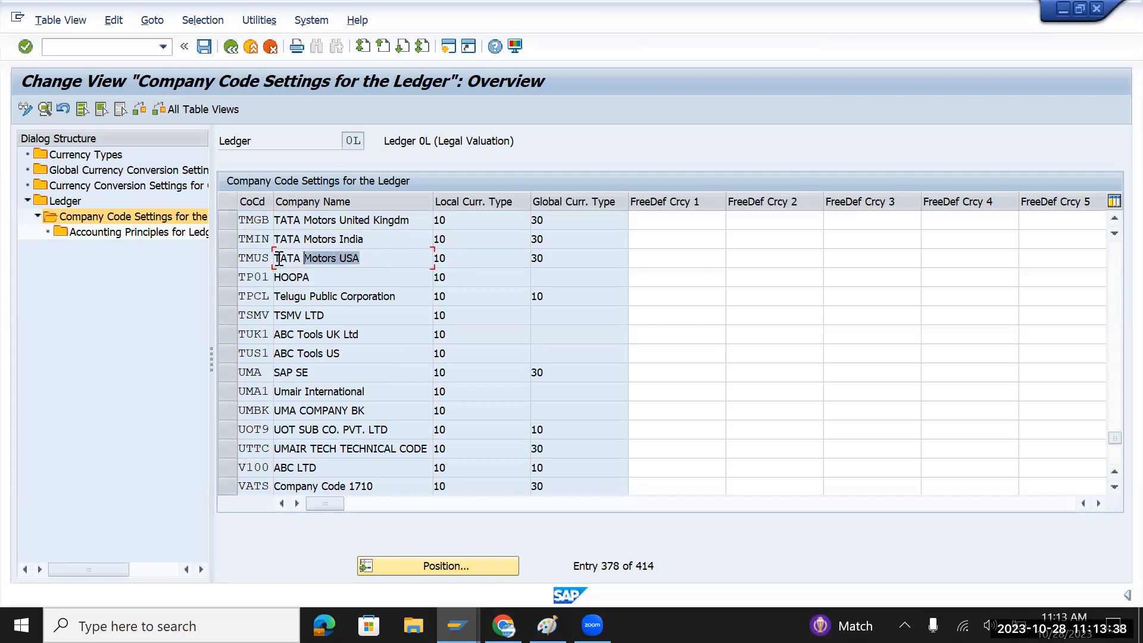
# Examine the local and global currency types of company code TMIN in ledger 0L
pyautogui.click(228, 243)
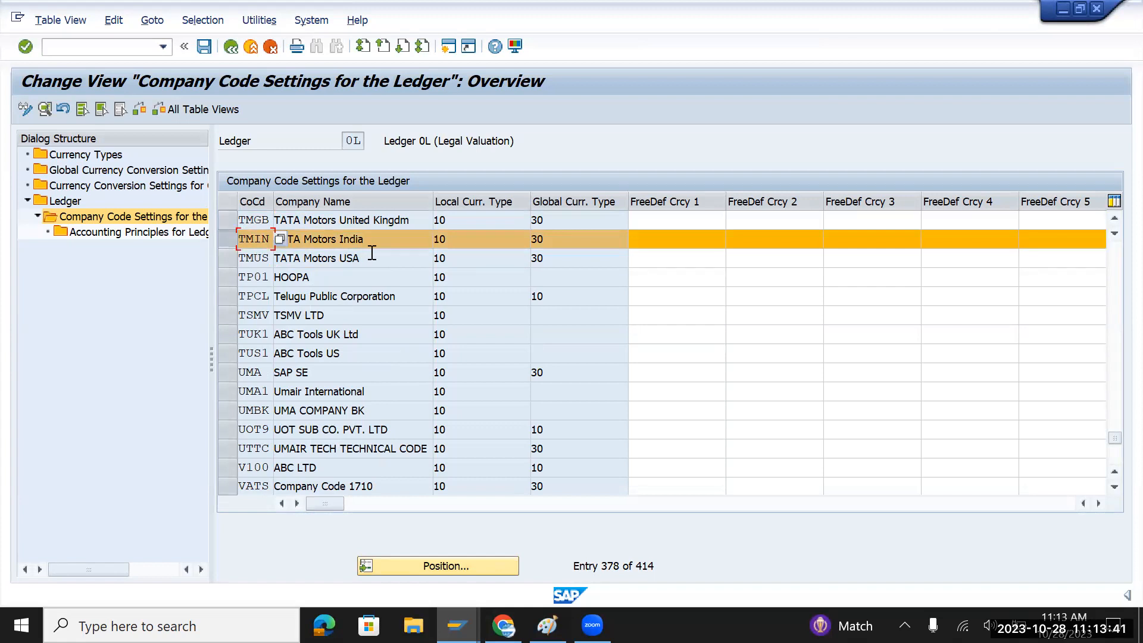
pyautogui.moveTo(384, 242); pyautogui.dragTo(278, 244)
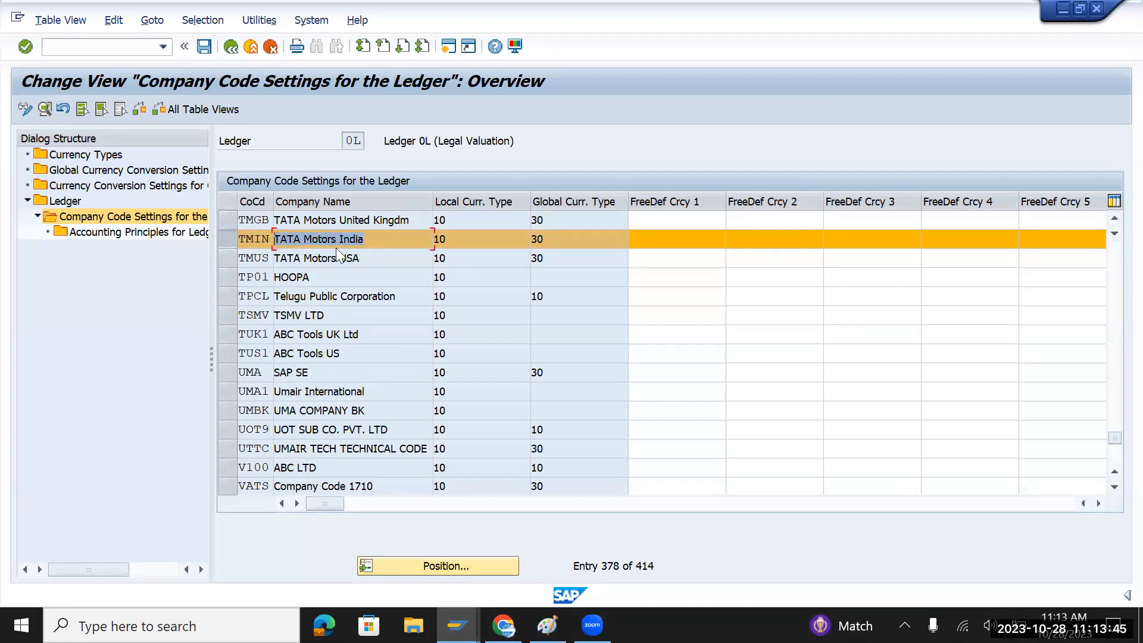
pyautogui.moveTo(462, 241); pyautogui.dragTo(426, 246)
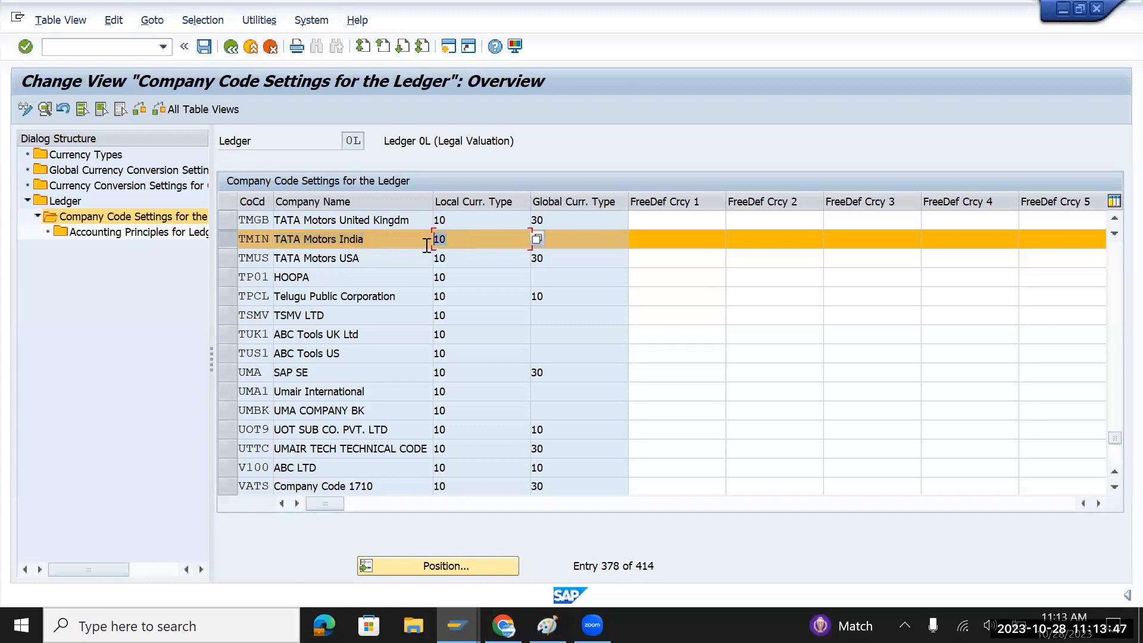
pyautogui.moveTo(565, 242); pyautogui.dragTo(511, 242)
pyautogui.click(236, 238)
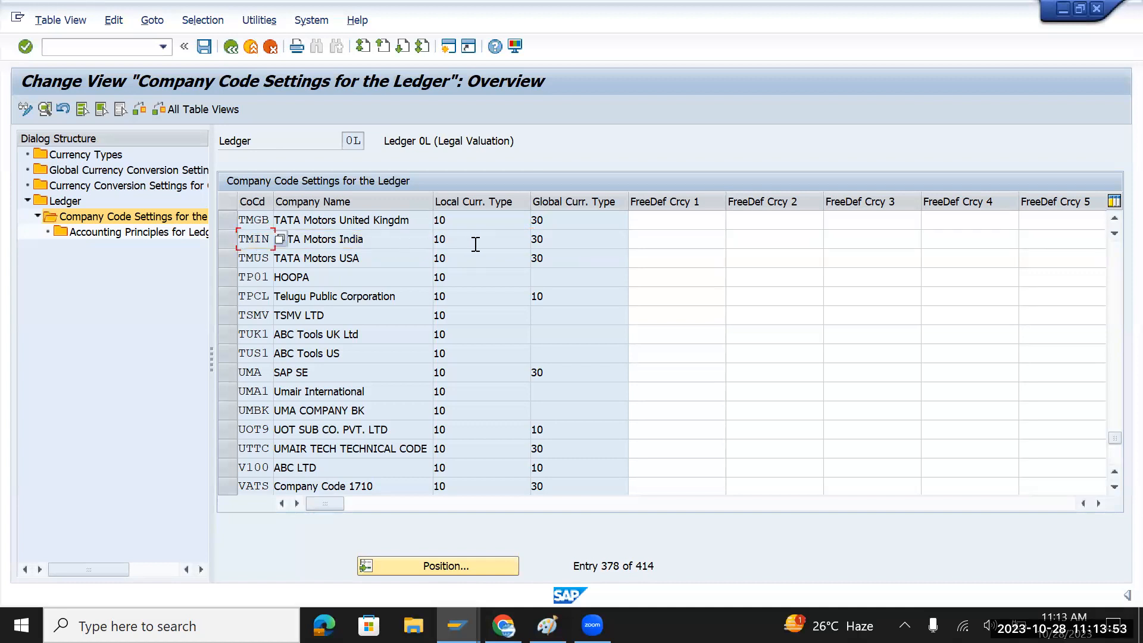
pyautogui.click(382, 277)
pyautogui.click(346, 140)
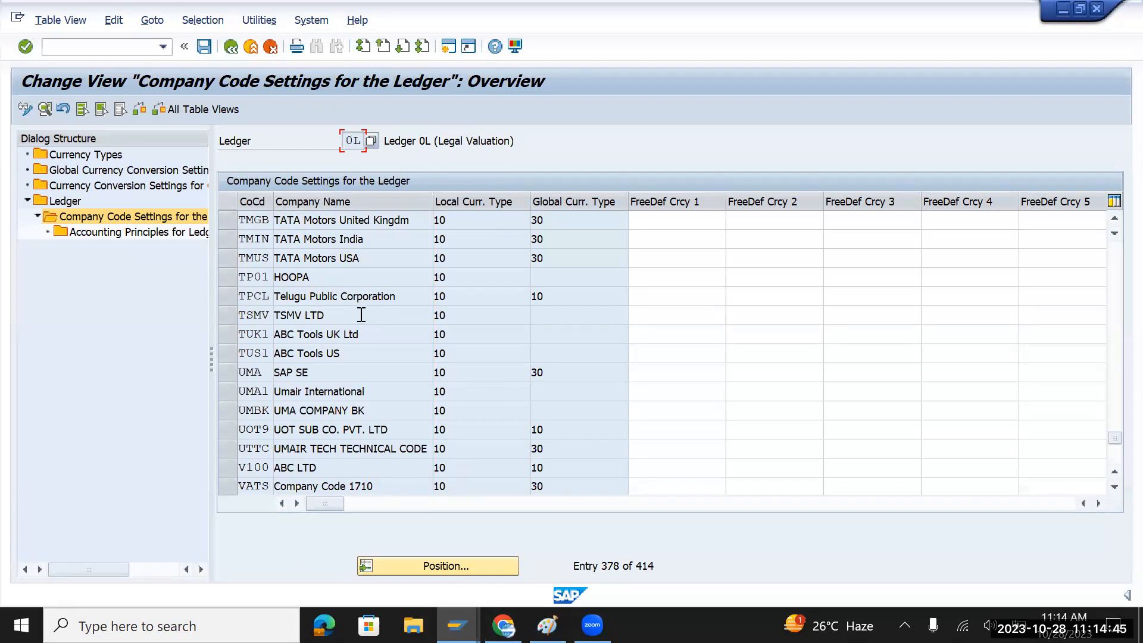
# Switch to Paint to show the ledger and depreciation area planning table
pyautogui.hotkey('alt', 'Tab')
pyautogui.hotkey('alt', 'Tab')
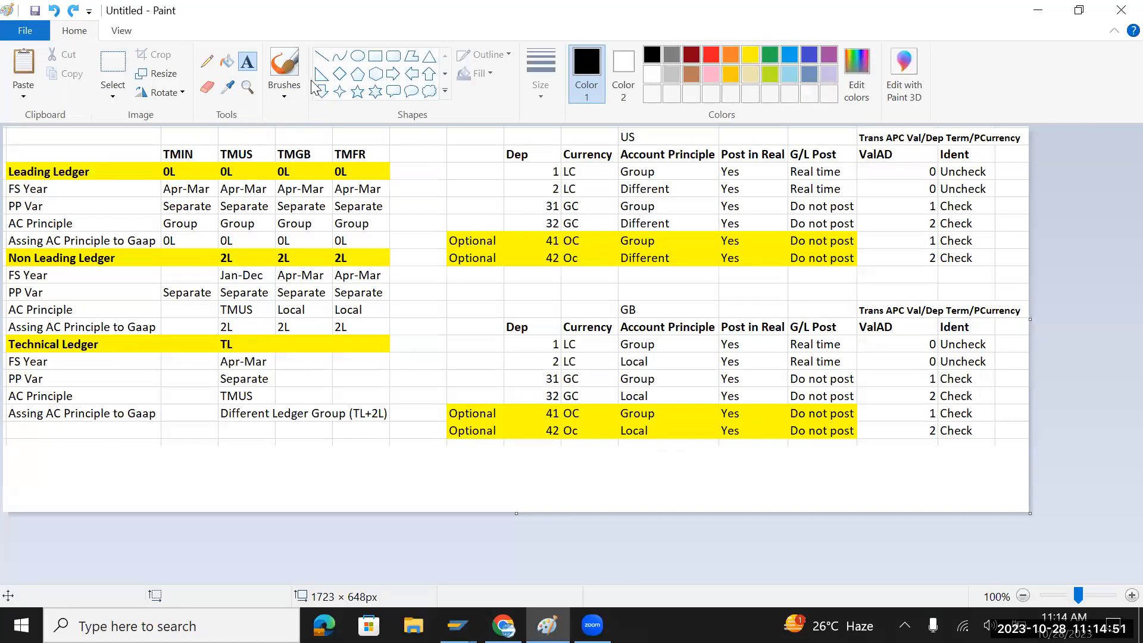
pyautogui.hotkey('alt', 'Tab')
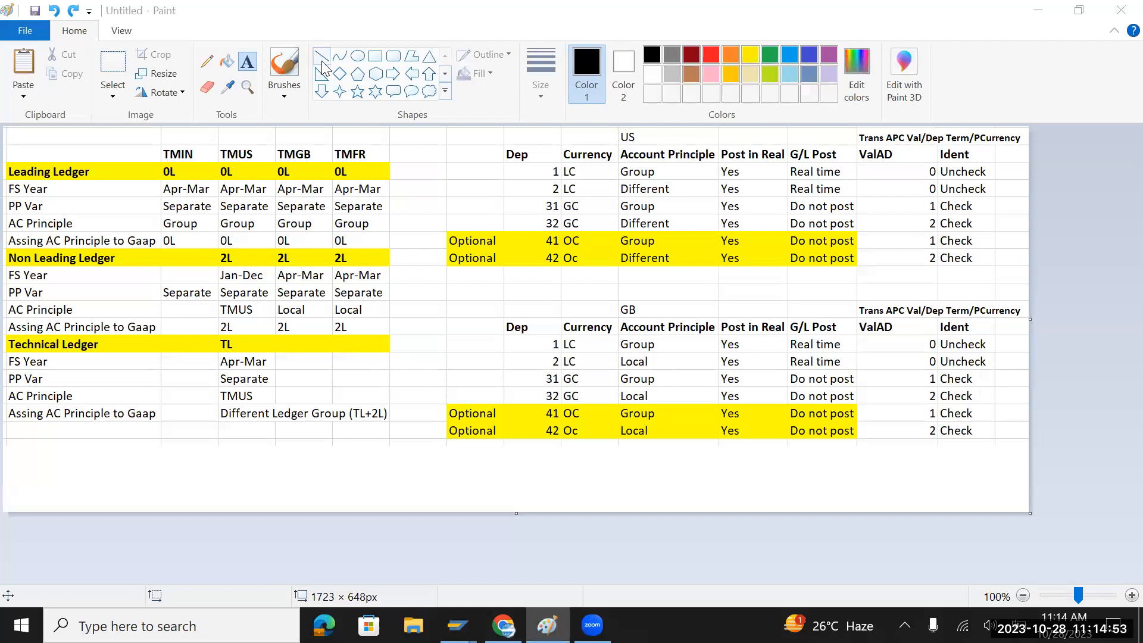
pyautogui.hotkey('alt', 'Tab')
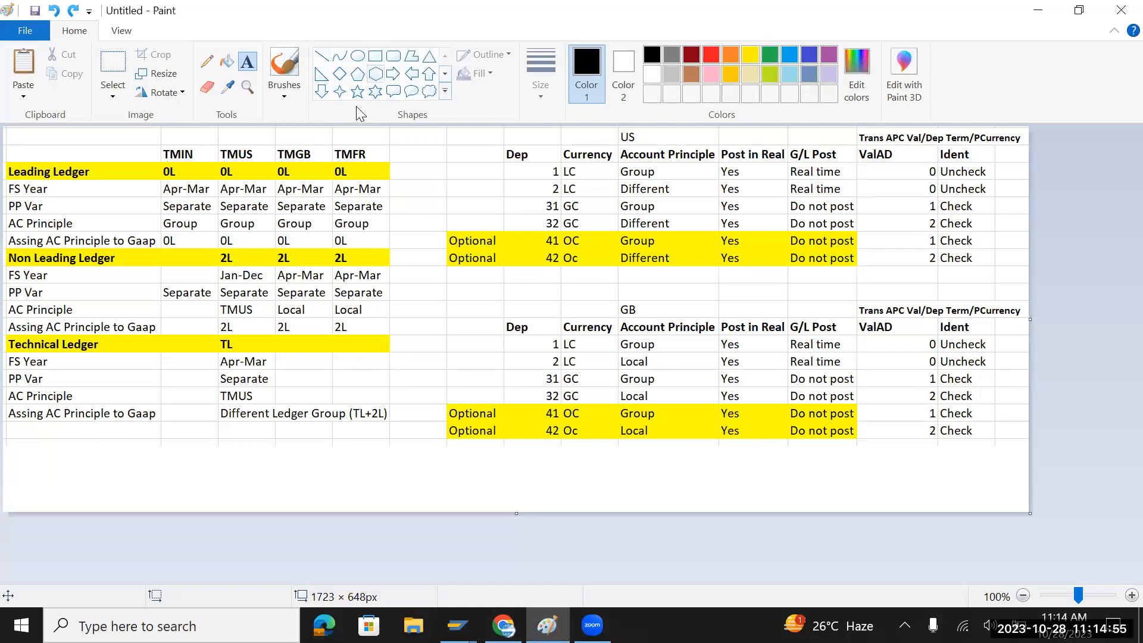
# Draw a black rectangle about 63 × 30 px around the TMIN column heading in the planning table
pyautogui.moveTo(161, 150); pyautogui.dragTo(208, 168)
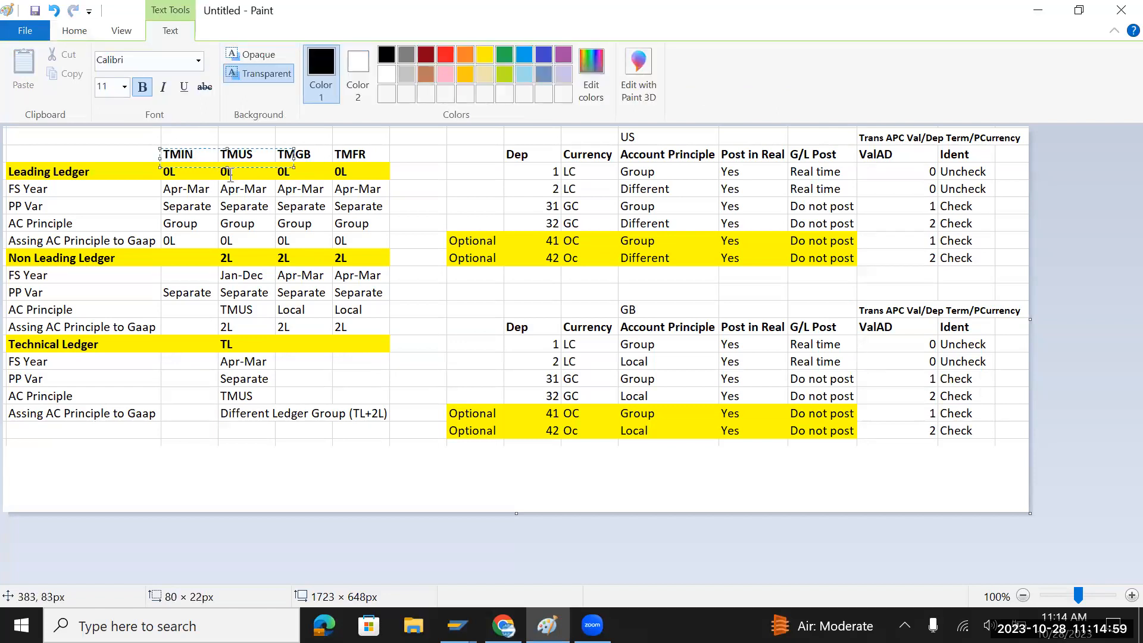
pyautogui.click(75, 33)
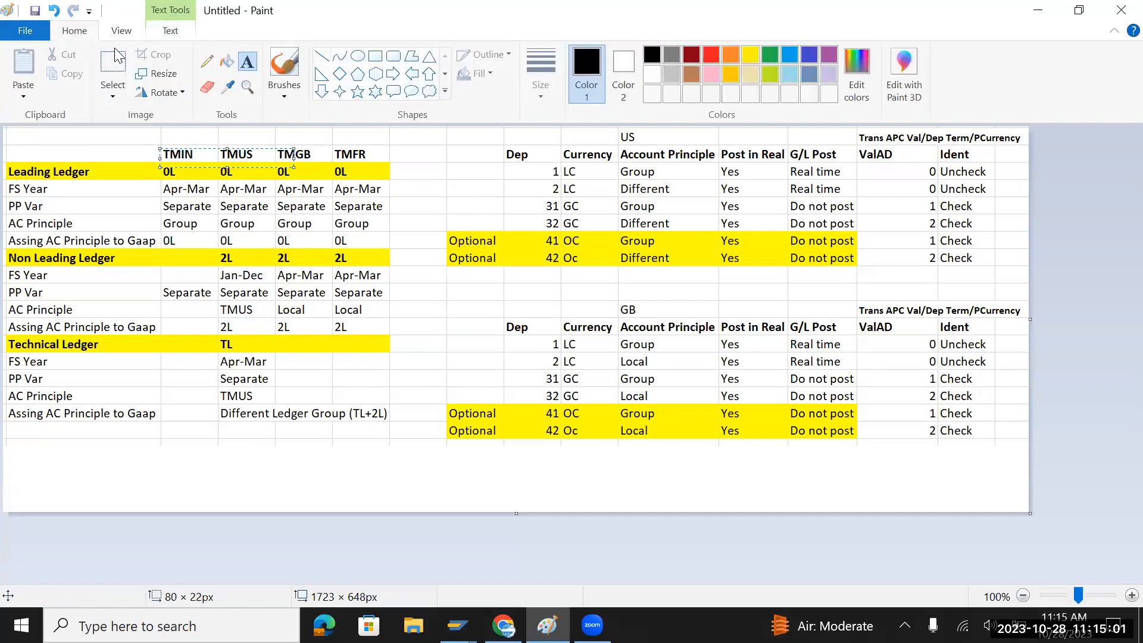
pyautogui.click(375, 55)
pyautogui.moveTo(162, 143); pyautogui.dragTo(199, 160)
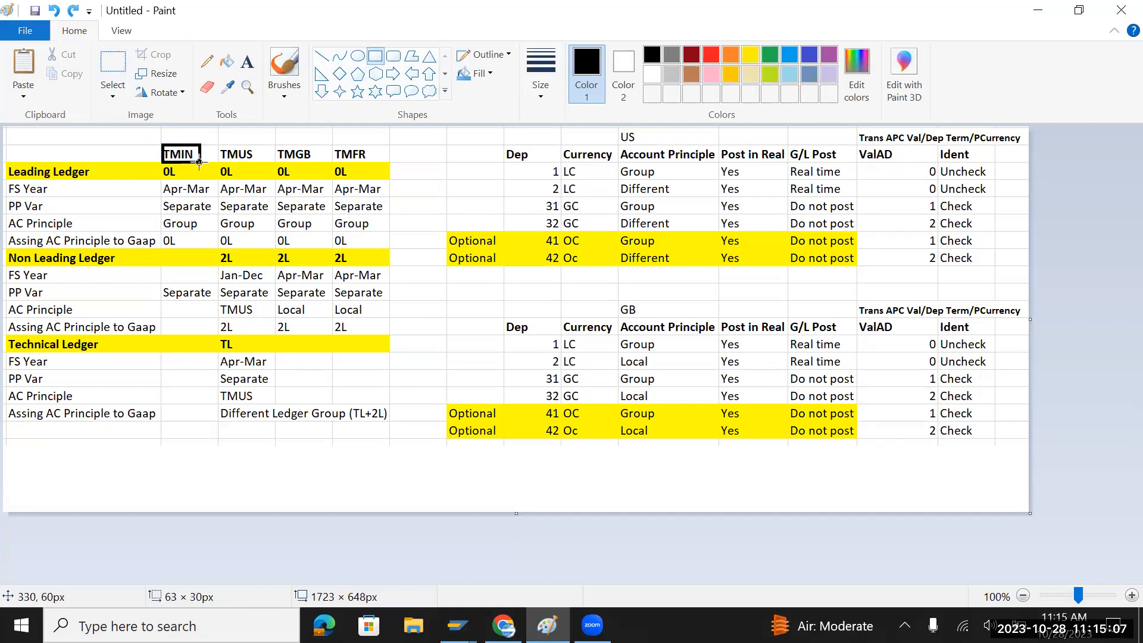
# Outline the TMUS and TMGB headings with a rectangle about 189 × 29 px, and undo it together with the TMIN heading's rectangle
pyautogui.moveTo(198, 161); pyautogui.dragTo(199, 161)
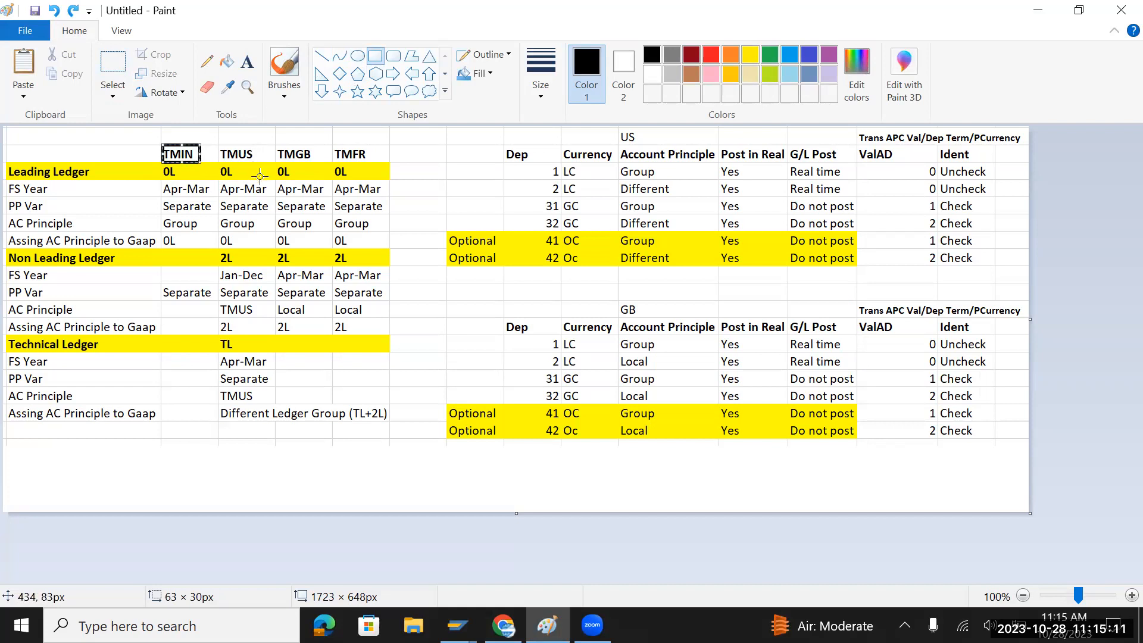
pyautogui.moveTo(213, 143); pyautogui.dragTo(318, 143)
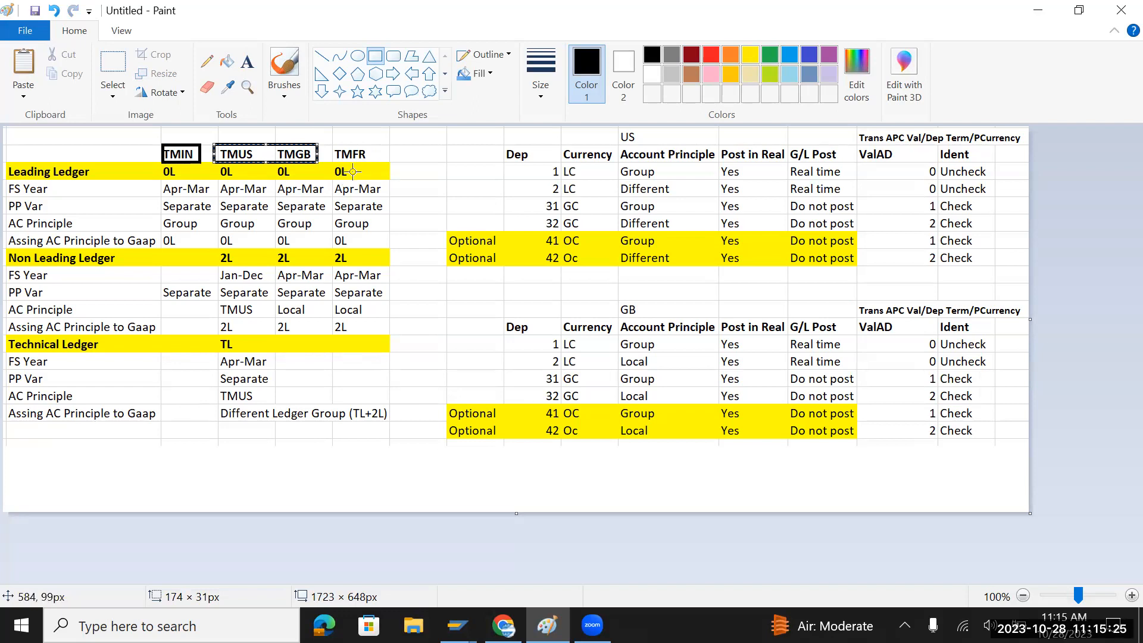
pyautogui.moveTo(329, 142)
pyautogui.mouseDown()
pyautogui.moveTo(374, 145)
pyautogui.moveTo(325, 145)
pyautogui.mouseUp()
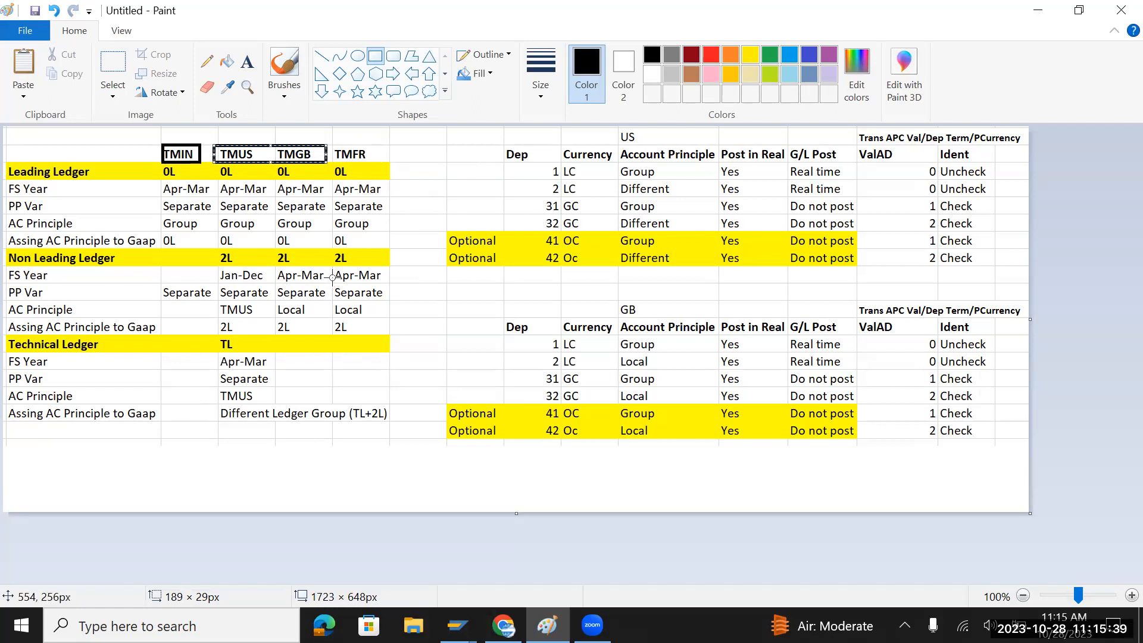
pyautogui.hotkey('ctrl', 'z')
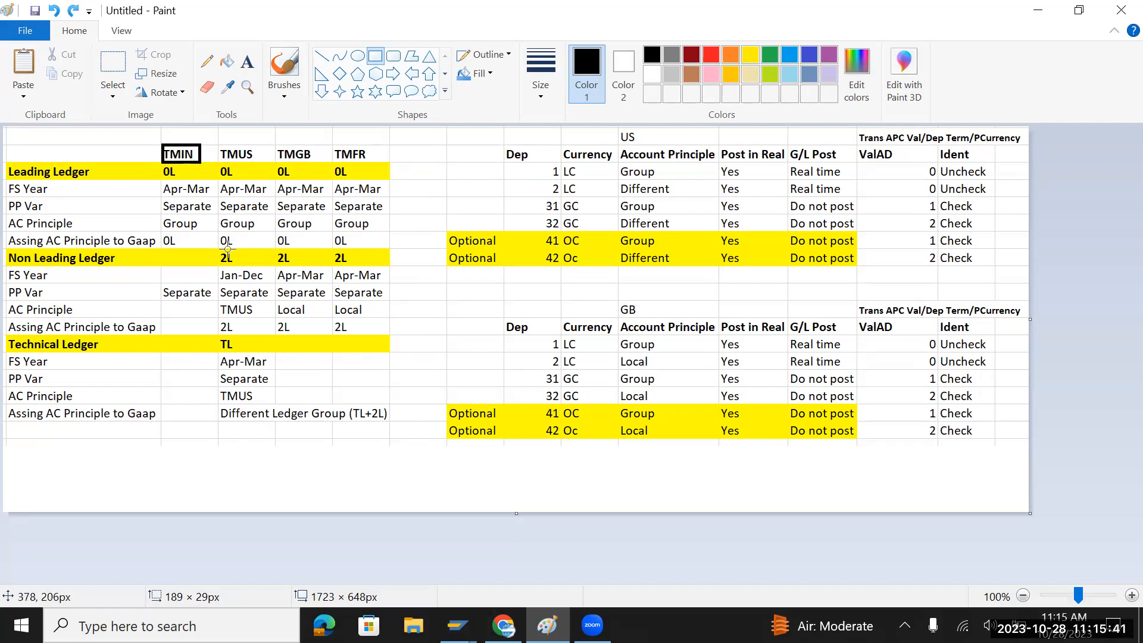
pyautogui.hotkey('ctrl', 'z')
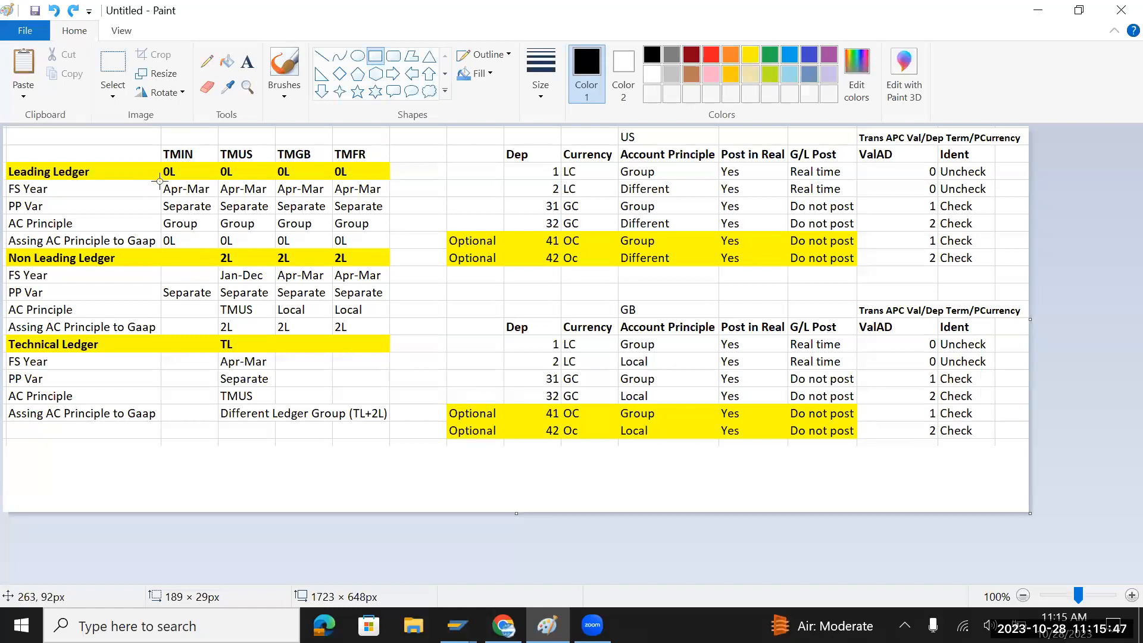
# Outline the TMIN leading ledger column at about 84 × 188 px and the FS Year row at about 392 × 31 px, undoing each rectangle
pyautogui.moveTo(158, 138); pyautogui.dragTo(209, 252)
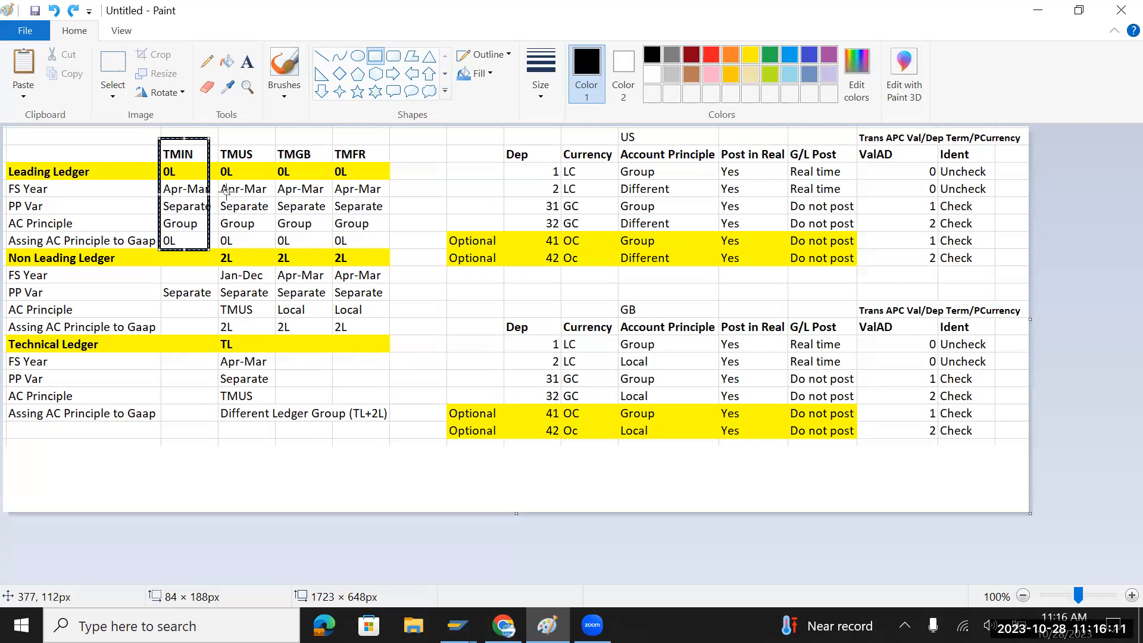
pyautogui.click(104, 189)
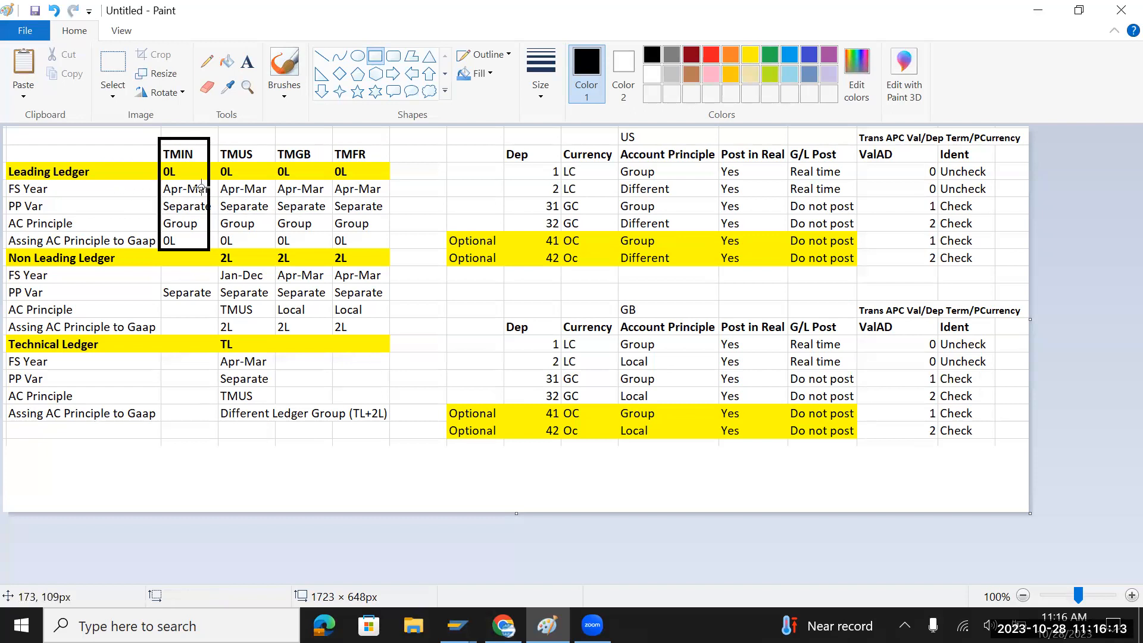
pyautogui.hotkey('ctrl', 'z')
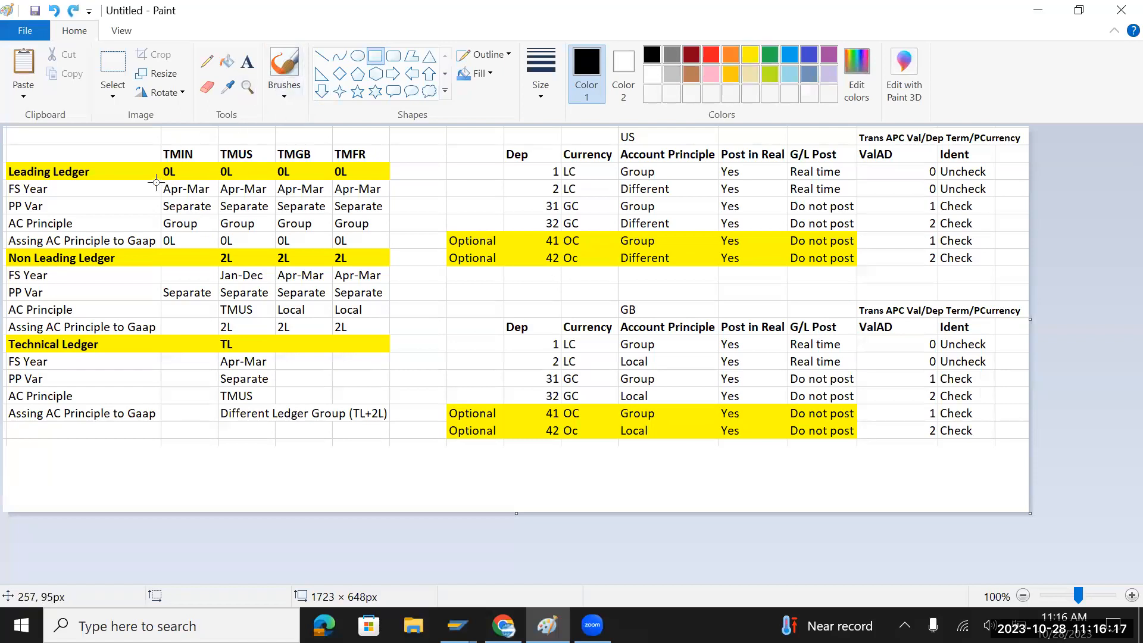
pyautogui.moveTo(156, 182); pyautogui.dragTo(388, 200)
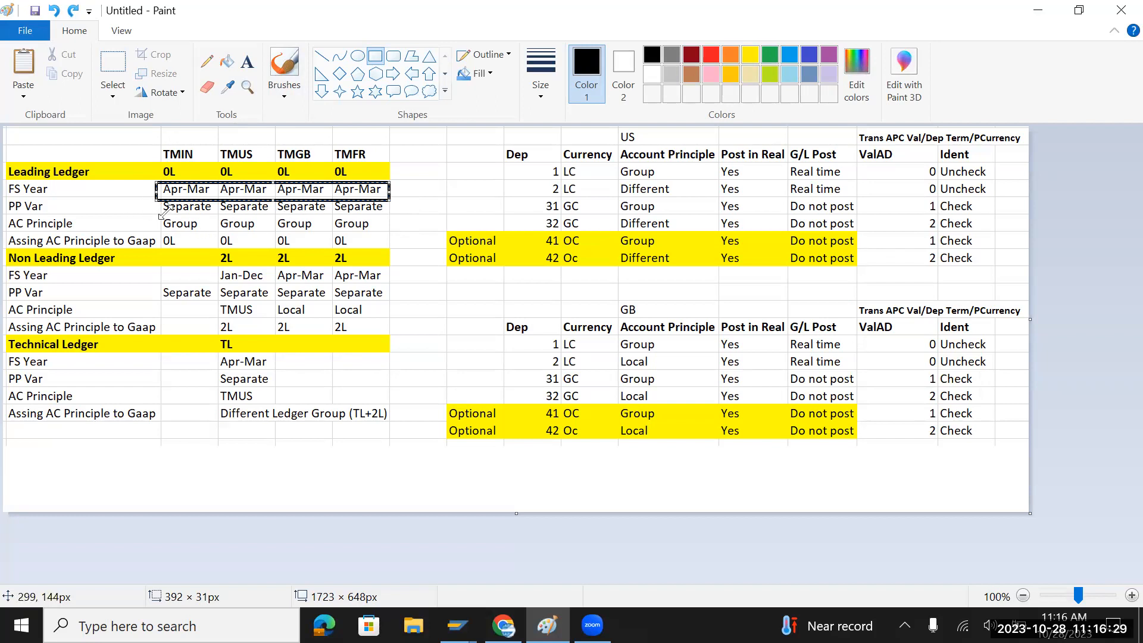
pyautogui.hotkey('ctrl', 'z')
# Outline the leading ledger PP Var row at about 412 × 32 px, the TMIN heading at 105 × 50 px and the TMUS heading at 76 × 34 px
pyautogui.moveTo(156, 196); pyautogui.dragTo(399, 216)
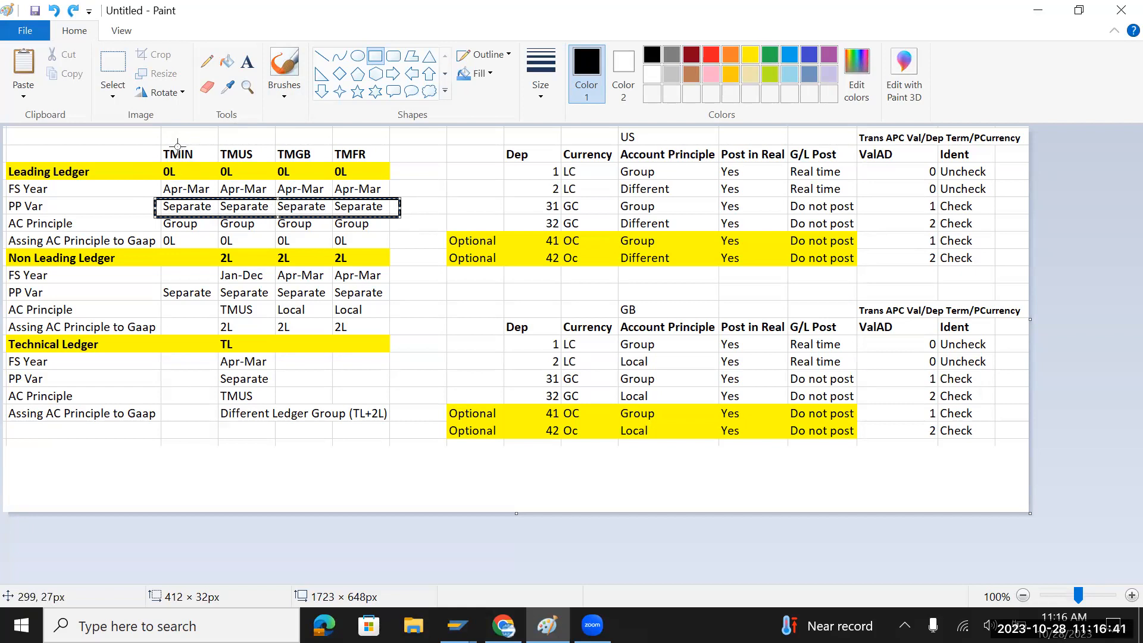
pyautogui.moveTo(153, 138); pyautogui.dragTo(218, 136)
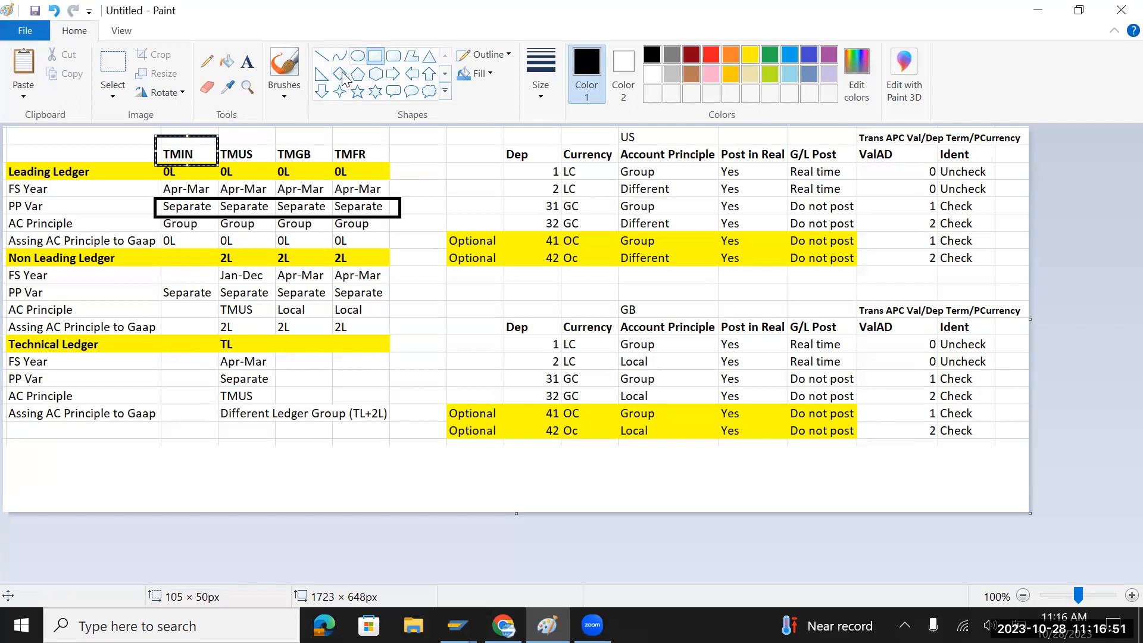
pyautogui.click(255, 138)
pyautogui.moveTo(221, 141); pyautogui.dragTo(266, 161)
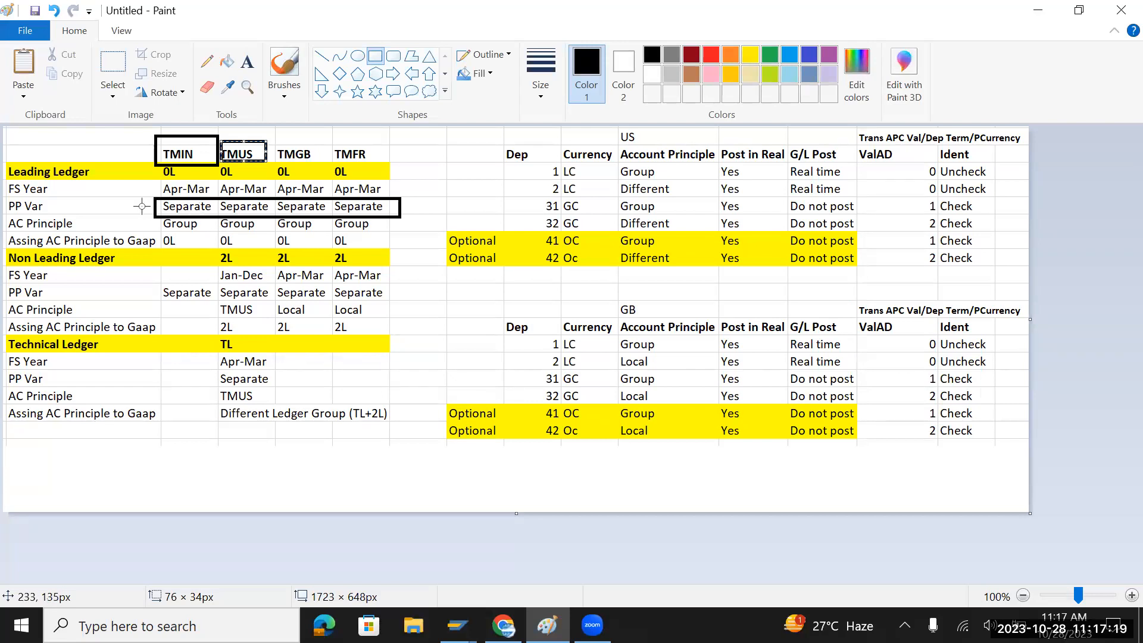
# Outline the leading ledger FS Year row with a rectangle about 382 × 31 px, and undo all four rectangles on the table
pyautogui.moveTo(159, 177); pyautogui.dragTo(385, 195)
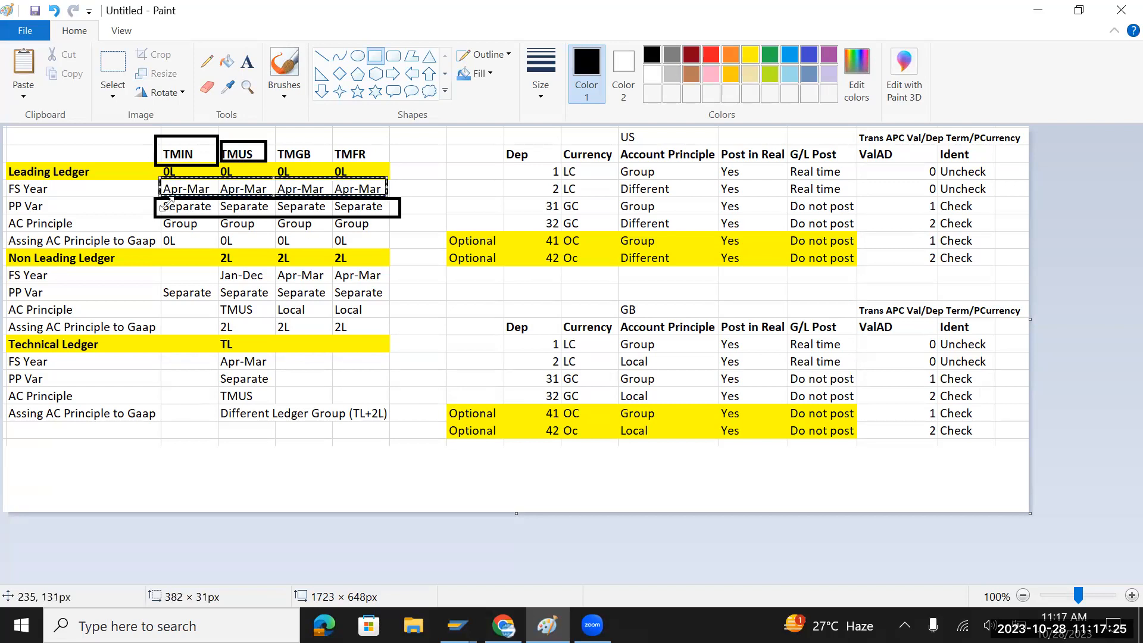
pyautogui.hotkey('ctrl', 'z')
pyautogui.hotkey('ctrl', 'z')
pyautogui.hotkey('ctrl', 'z')
pyautogui.hotkey('ctrl', 'z')
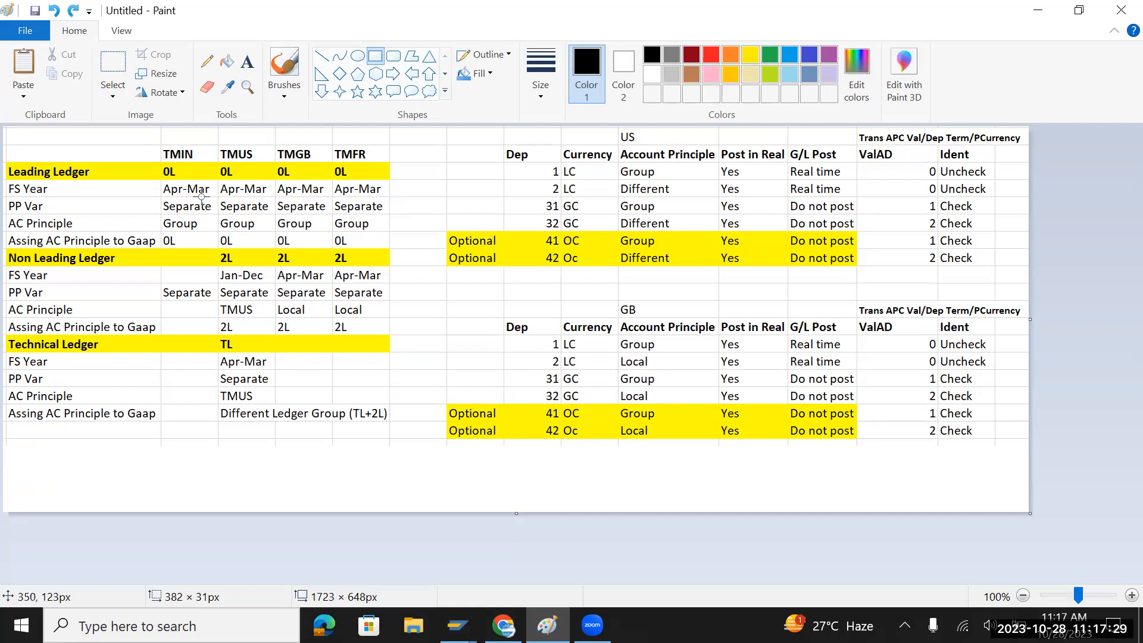
# Outline the leading ledger 0L row at about 344 × 27 px and the TMUS to TMFR headings at about 260 × 32 px, undoing the headings' rectangle
pyautogui.moveTo(160, 162); pyautogui.dragTo(363, 178)
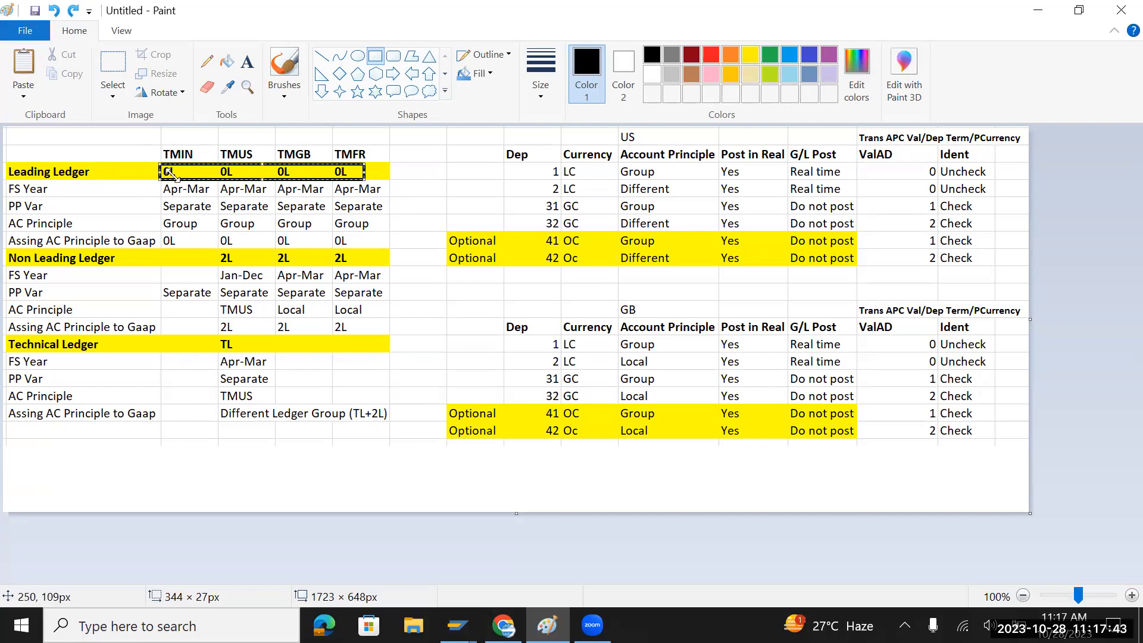
pyautogui.moveTo(217, 139); pyautogui.dragTo(263, 162)
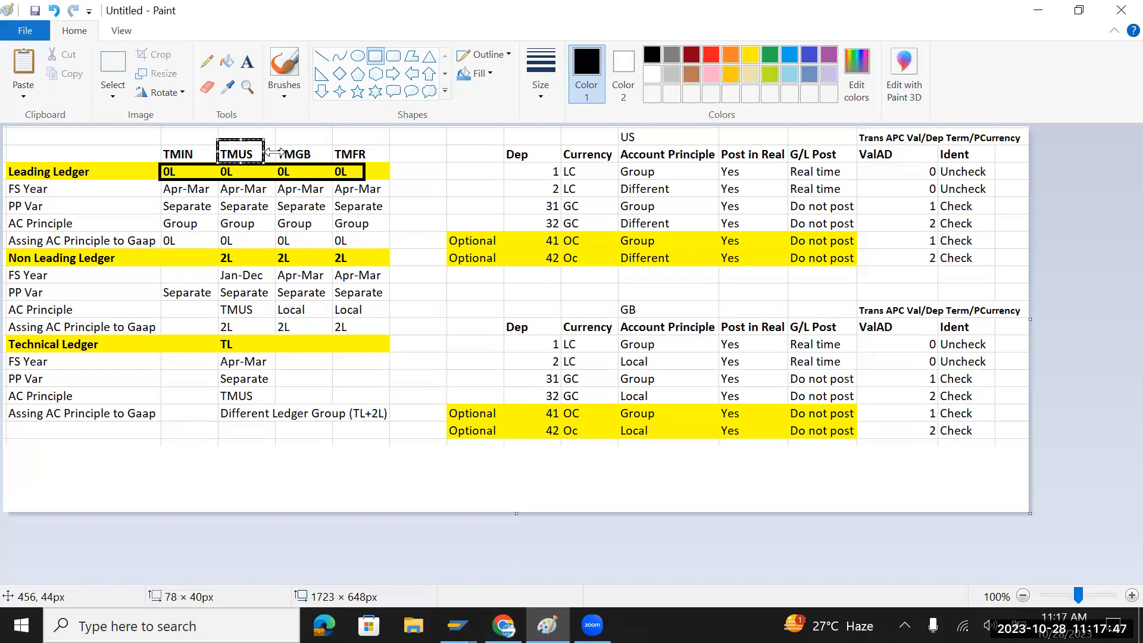
pyautogui.moveTo(264, 139); pyautogui.dragTo(371, 142)
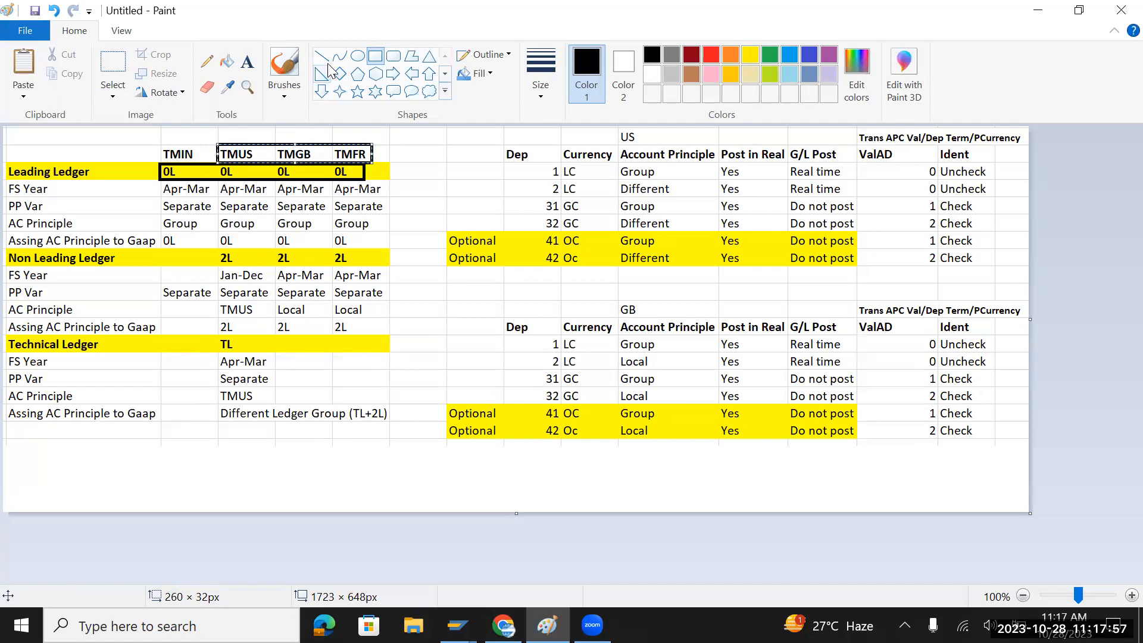
pyautogui.hotkey('ctrl', 'z')
pyautogui.hotkey('ctrl', 'z')
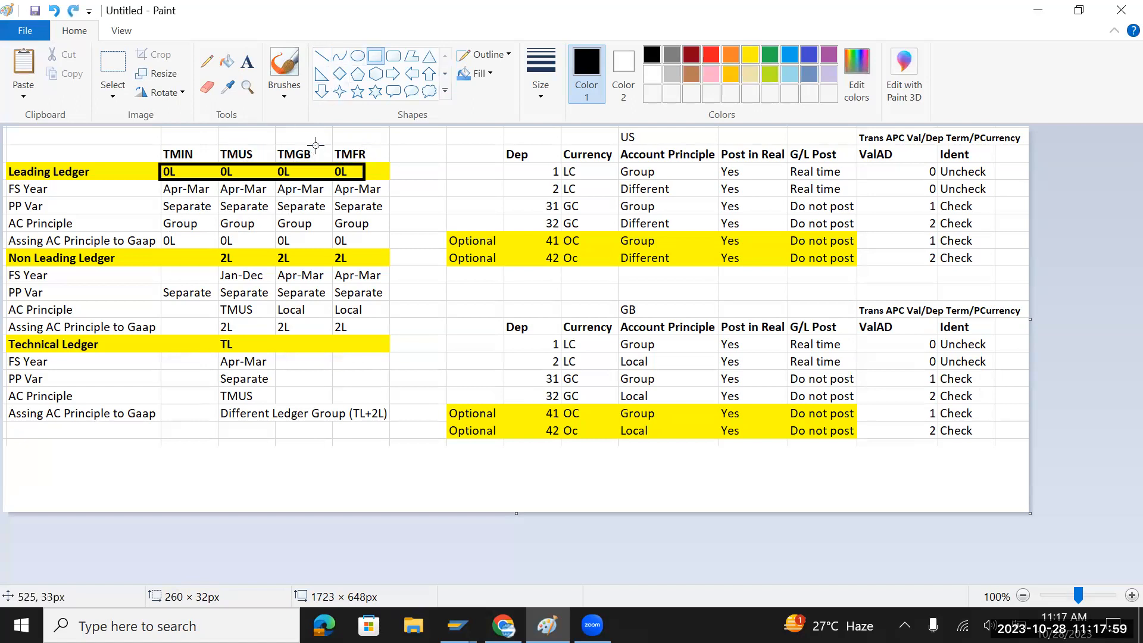
# Outline the leading ledger AC Principle row at about 387 × 32 px and the four company headings at about 388 × 27 px, and undo both rectangles
pyautogui.moveTo(154, 212); pyautogui.dragTo(354, 216)
pyautogui.moveTo(384, 227); pyautogui.dragTo(385, 231)
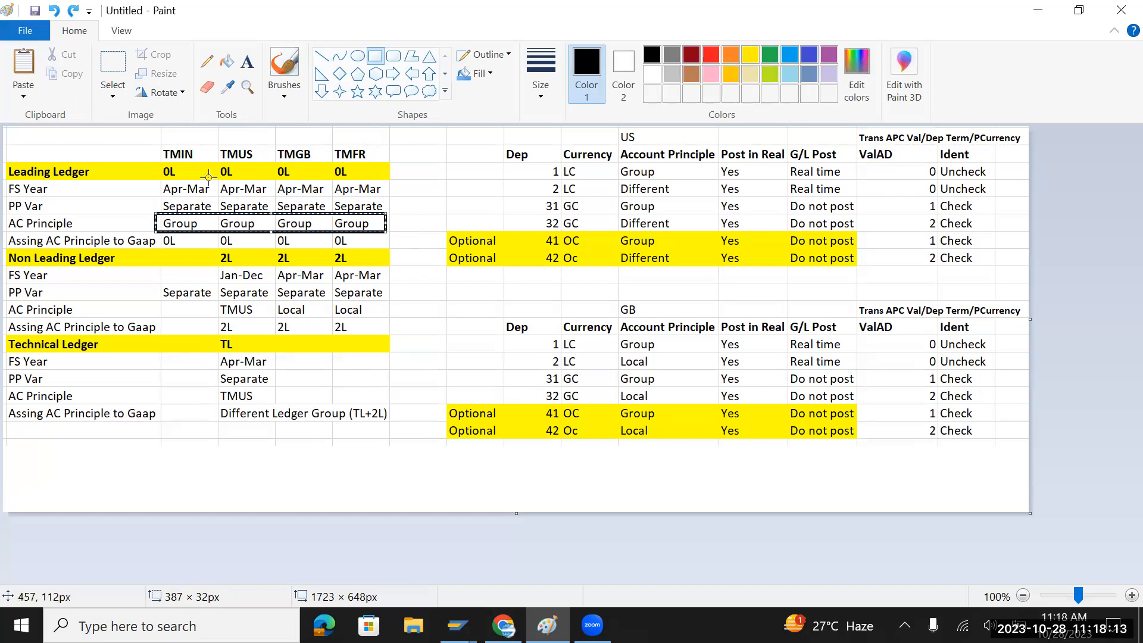
pyautogui.moveTo(155, 138); pyautogui.dragTo(387, 144)
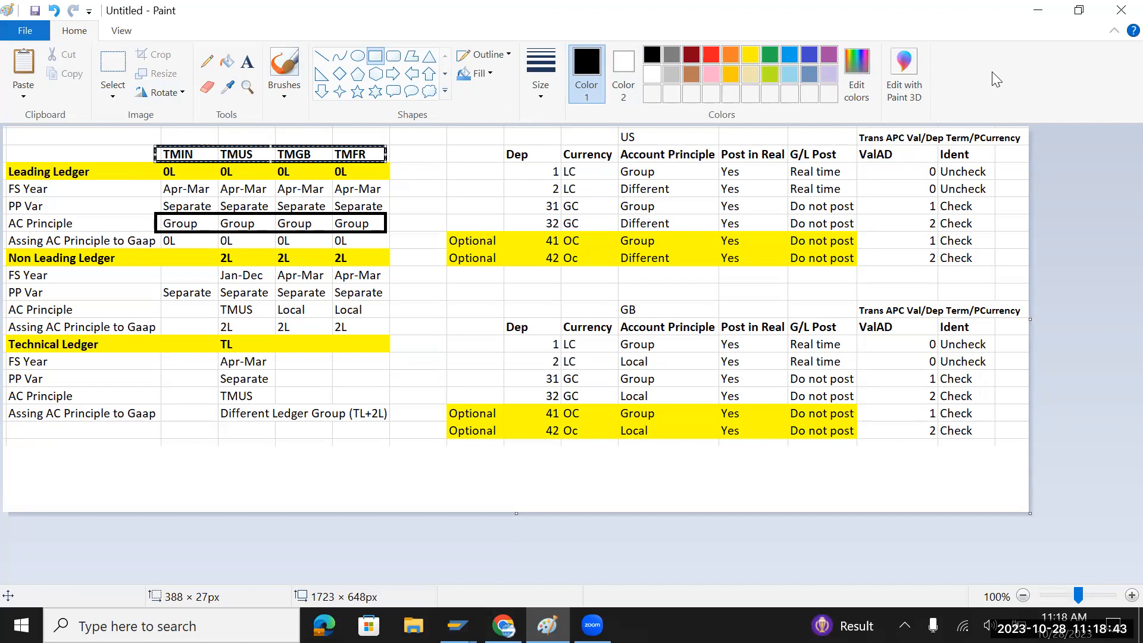
pyautogui.hotkey('alt', 'Tab')
pyautogui.hotkey('ctrl', 'z')
pyautogui.hotkey('ctrl', 'z')
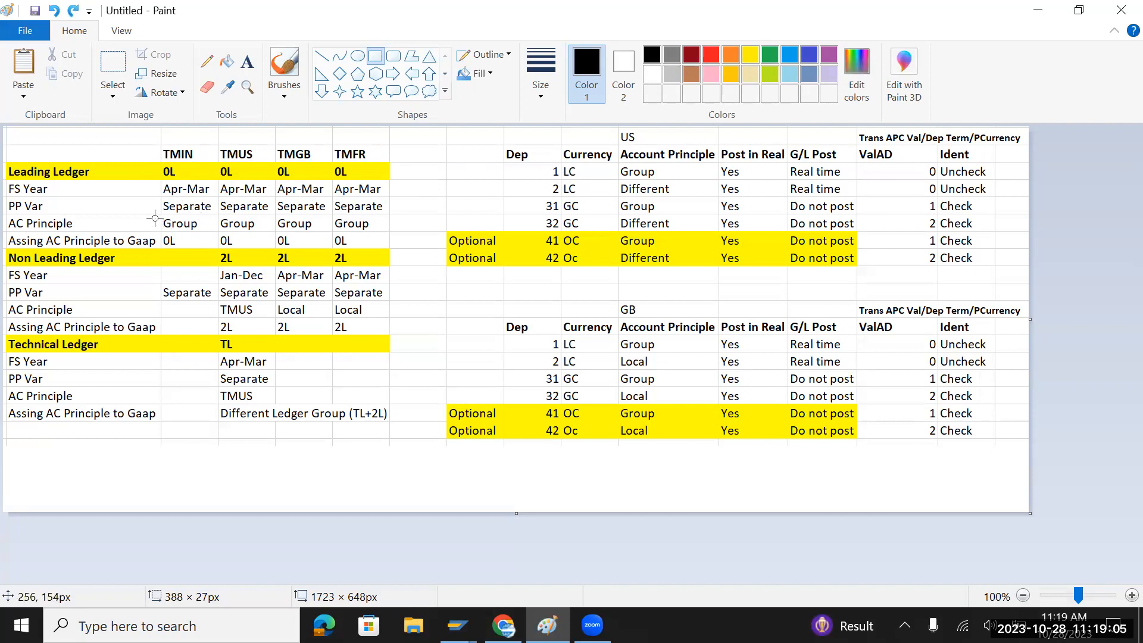
# Draw black rectangles around the leading ledger AC Principle row, about 389 × 26 px, and the four company code headings, about 375 × 32 px
pyautogui.moveTo(155, 218)
pyautogui.mouseDown()
pyautogui.moveTo(357, 221)
pyautogui.moveTo(385, 232)
pyautogui.mouseUp()
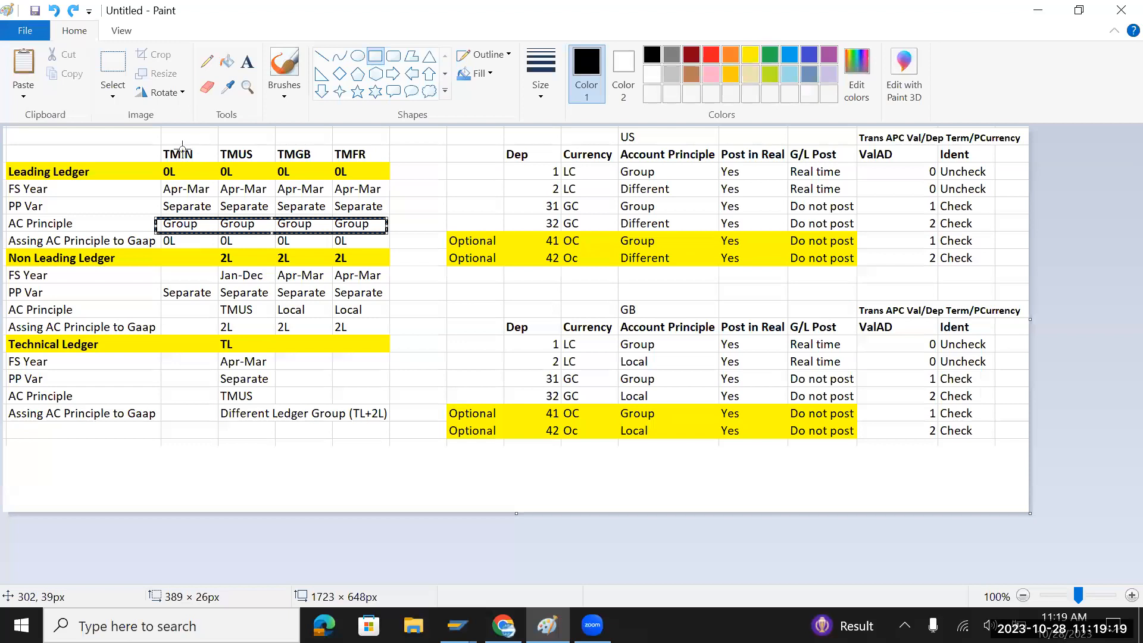
pyautogui.moveTo(159, 146); pyautogui.dragTo(382, 144)
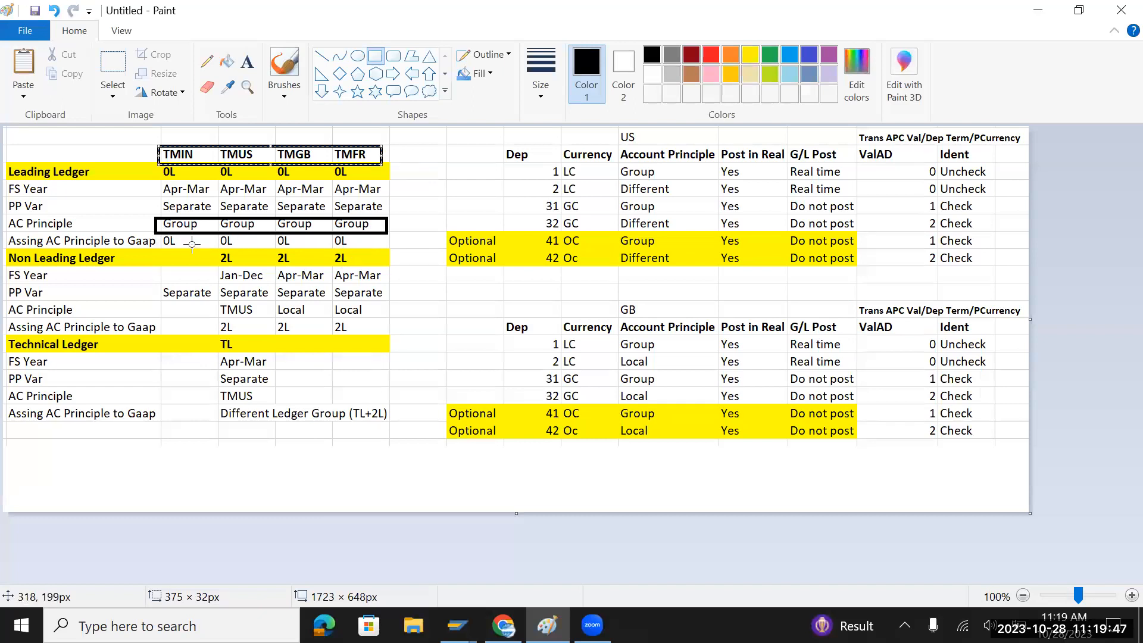
# Switch to SAP, examine the accounting principle assigned to company code TMIN in ledger 0L, and return to the company code settings
pyautogui.hotkey('alt', 'Tab')
pyautogui.hotkey('alt', 'Tab')
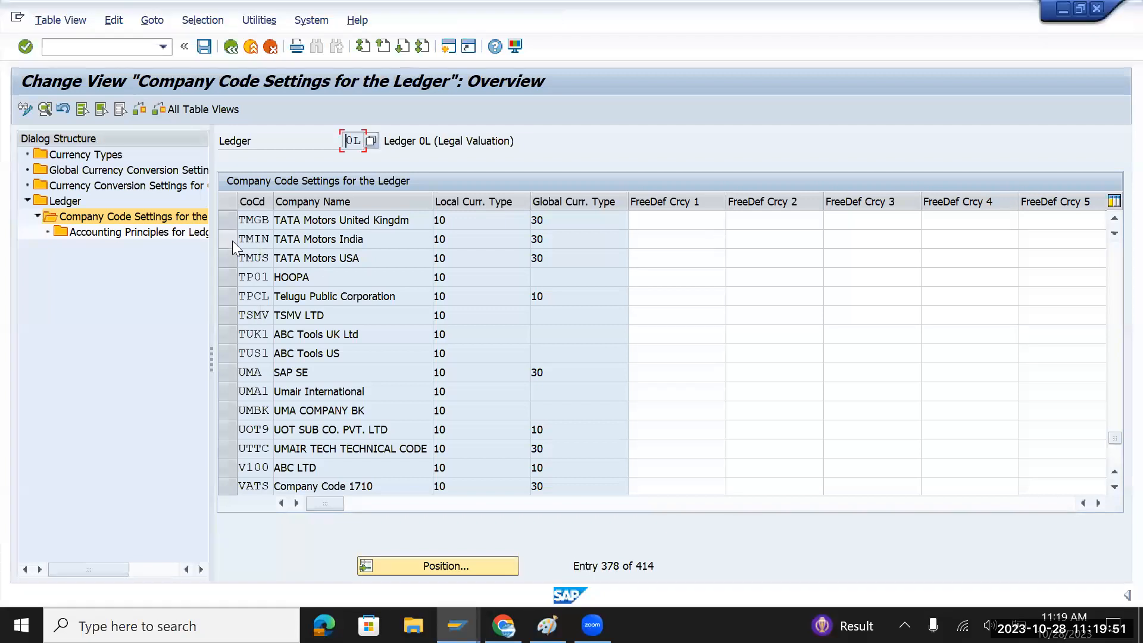
pyautogui.click(232, 240)
pyautogui.moveTo(347, 141); pyautogui.dragTo(363, 138)
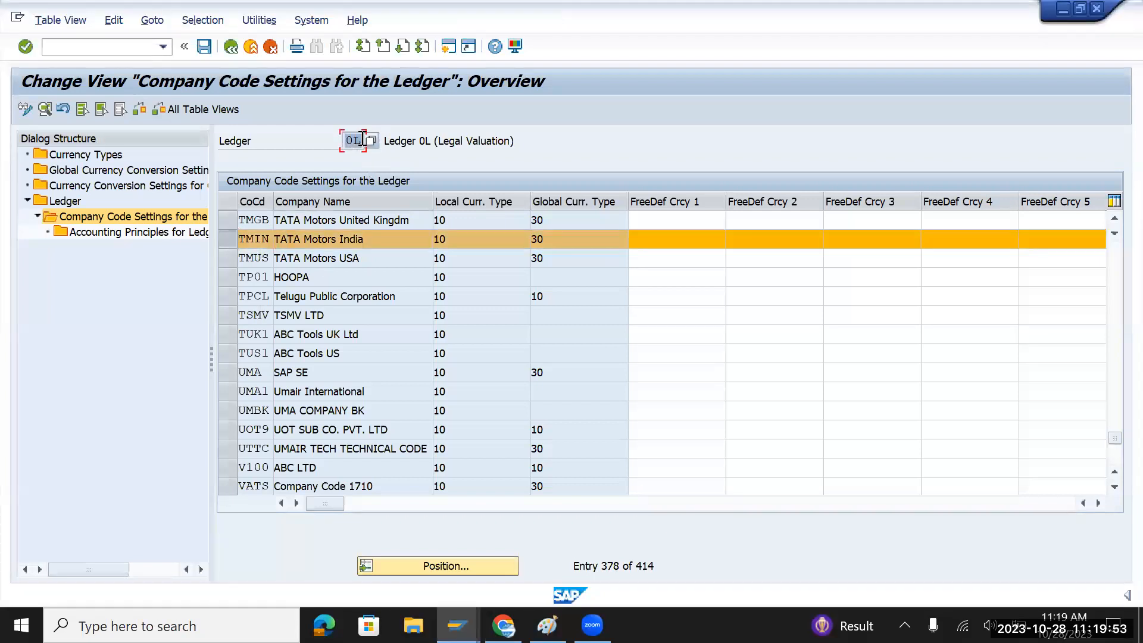
pyautogui.hotkey('alt', 'Tab')
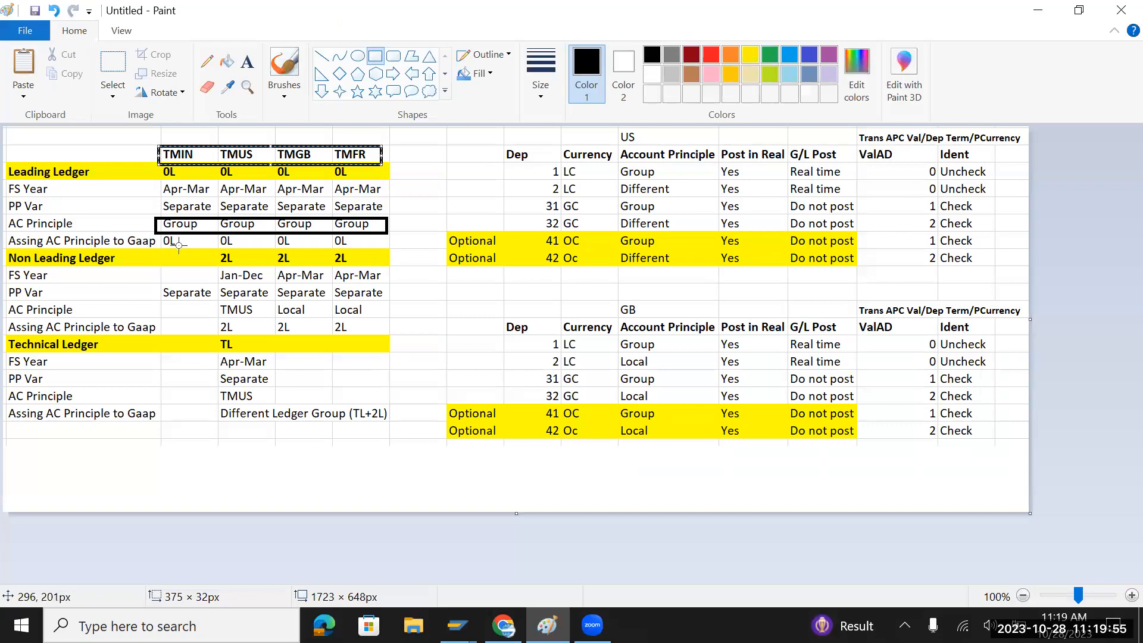
pyautogui.hotkey('alt', 'Tab')
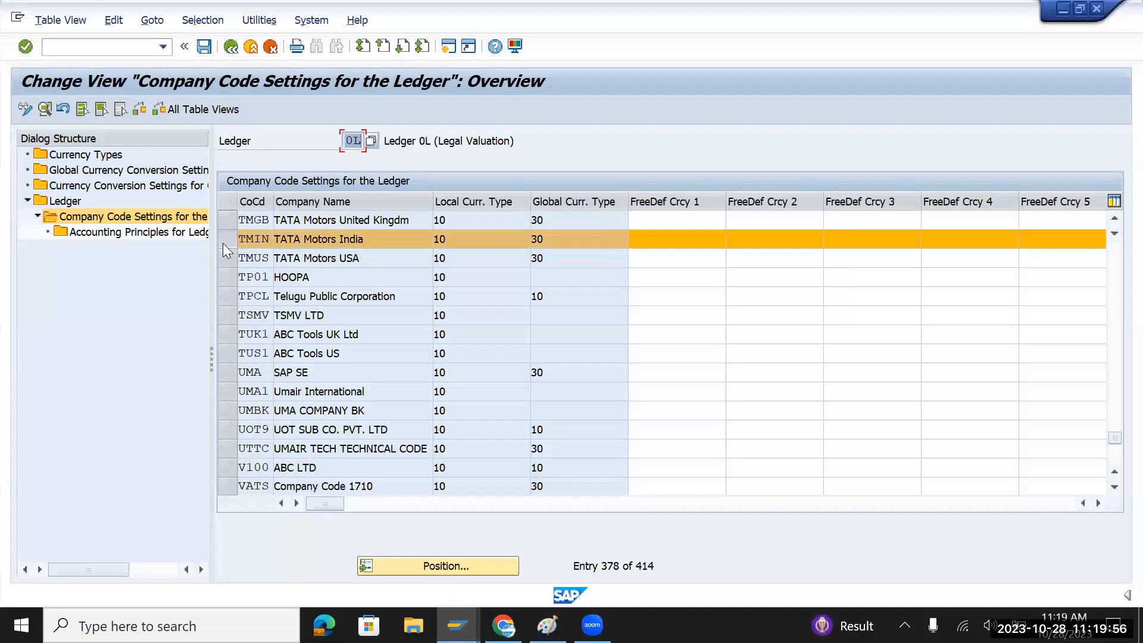
pyautogui.doubleClick(169, 233)
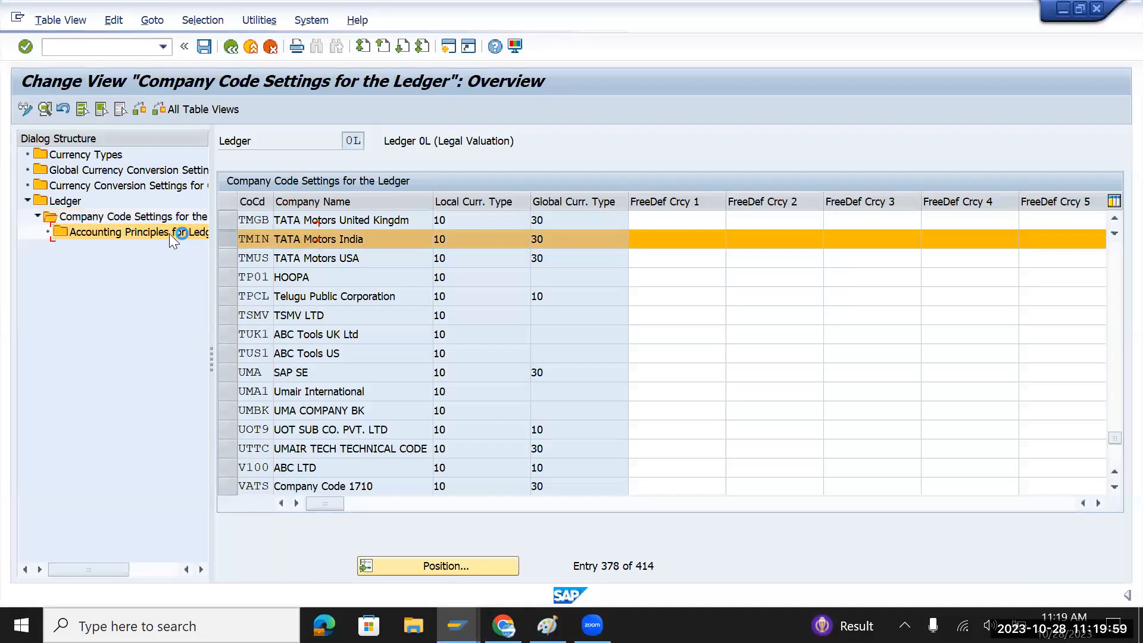
pyautogui.moveTo(269, 240); pyautogui.dragTo(233, 243)
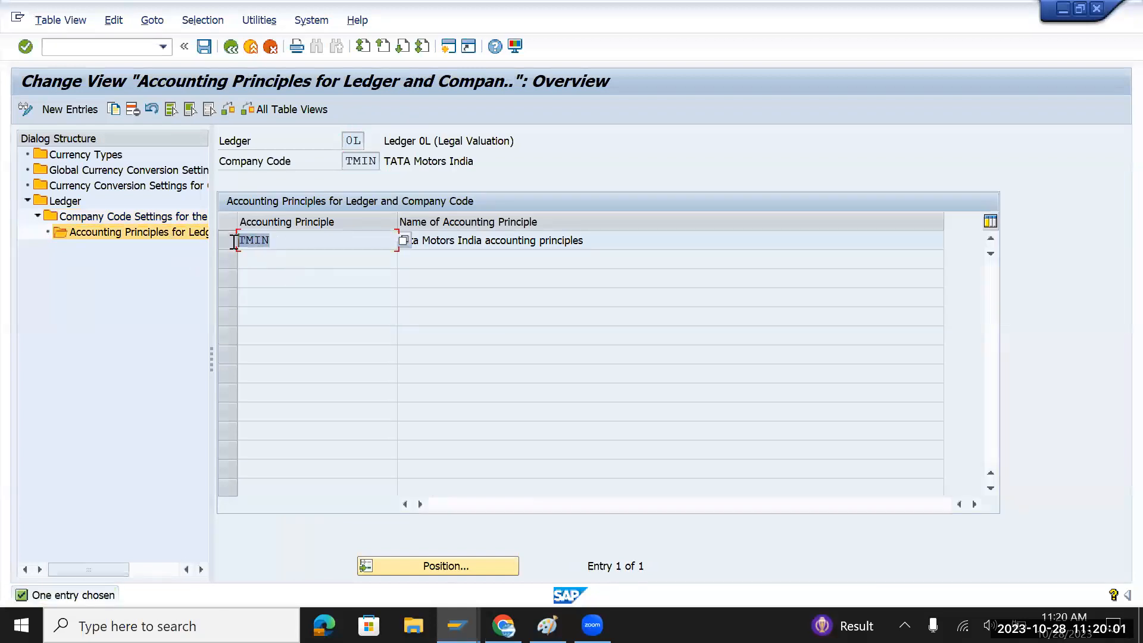
pyautogui.click(230, 51)
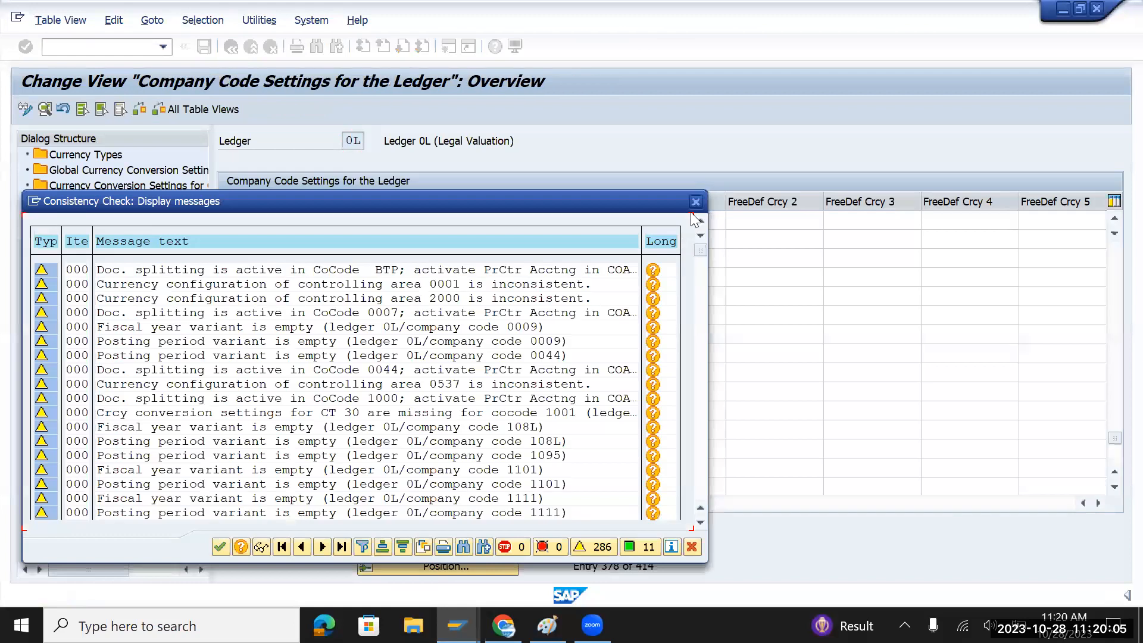
pyautogui.press('Return')
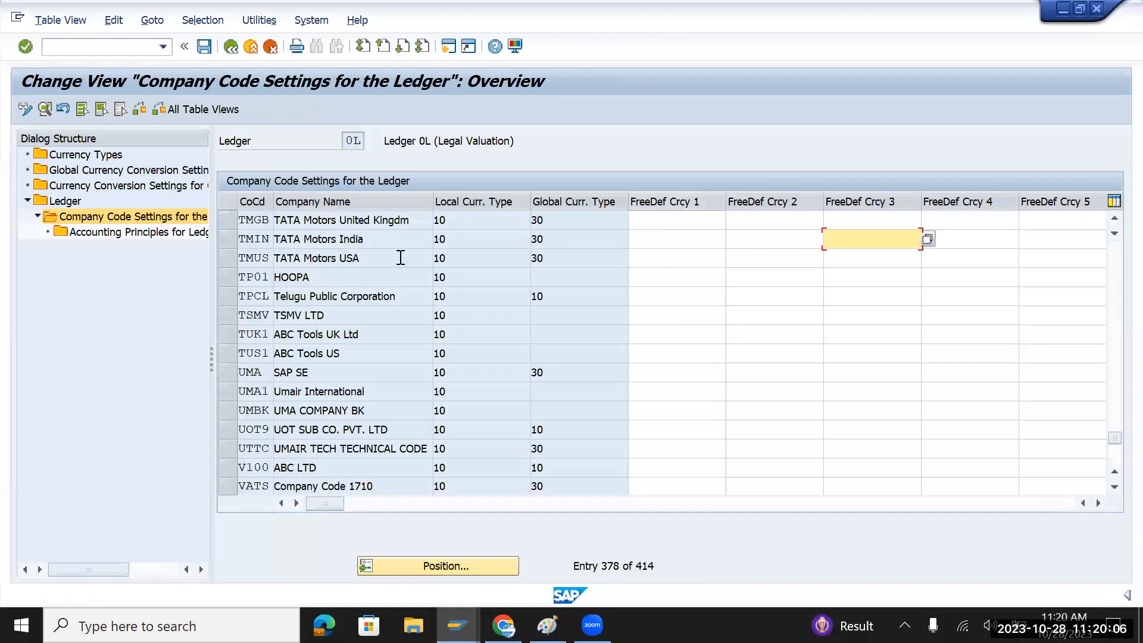
# Examine the accounting principle assigned to company code TMUS in ledger 0L and return to the company code settings
pyautogui.click(229, 259)
pyautogui.click(137, 235)
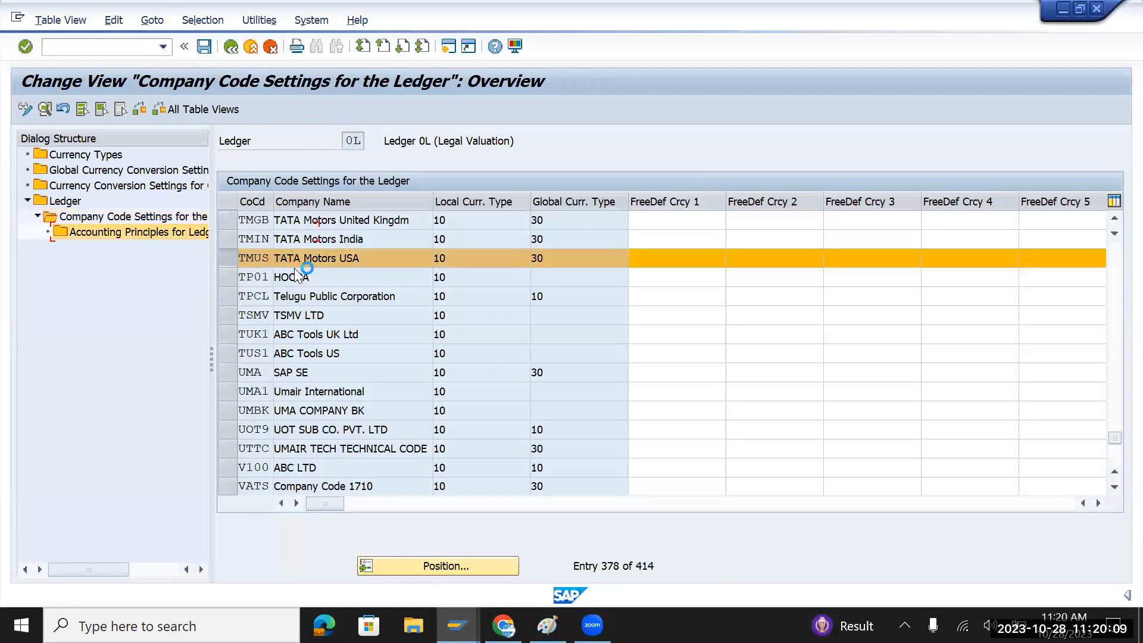
pyautogui.moveTo(278, 241); pyautogui.dragTo(224, 240)
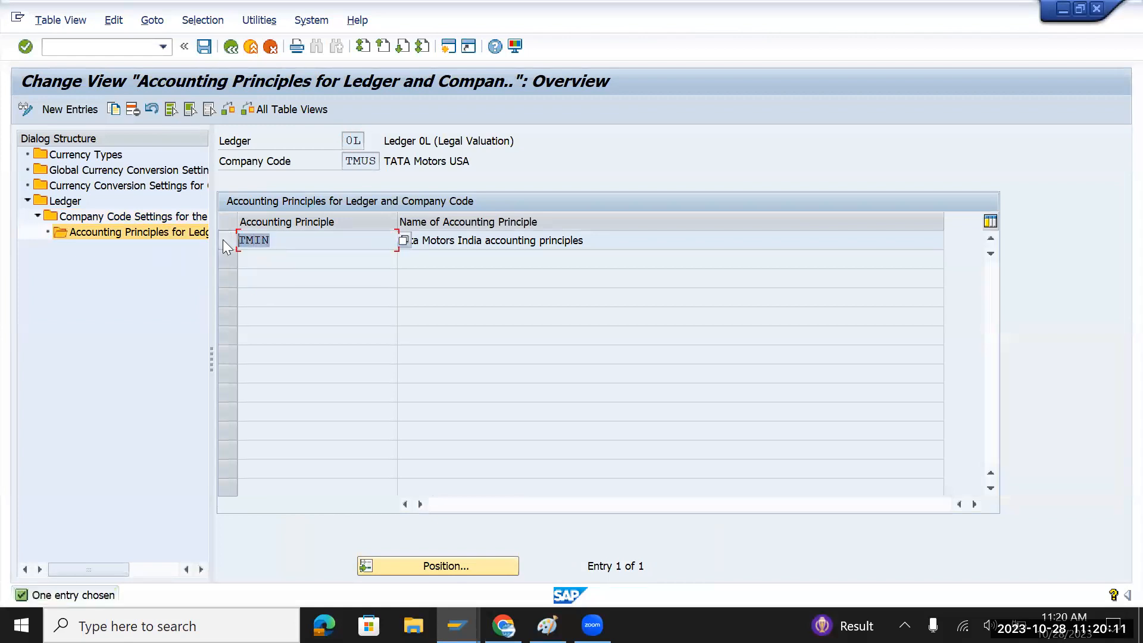
pyautogui.click(207, 47)
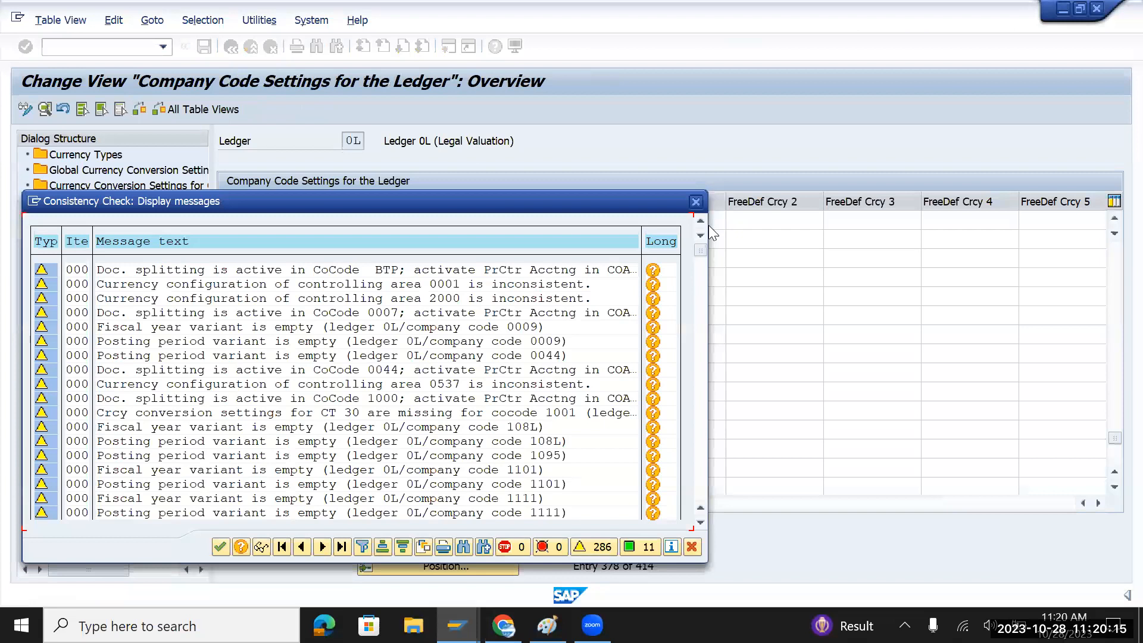
pyautogui.click(713, 191)
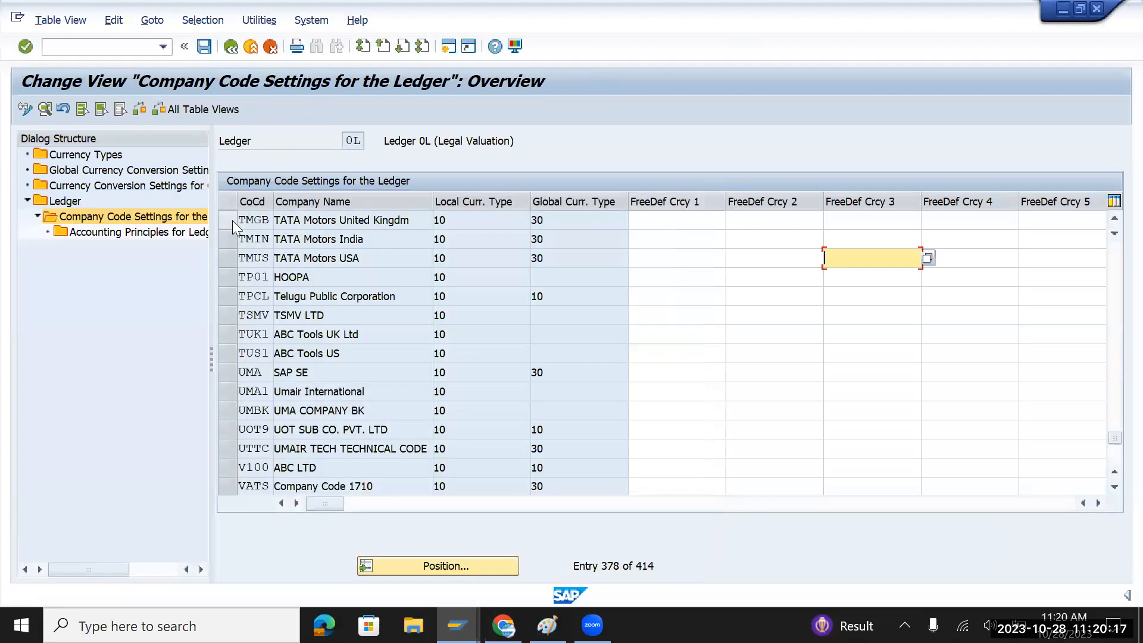
# Examine the accounting principle assigned to company code TMGB in ledger 0L and compare it with the AC Principle row of the table in Paint
pyautogui.click(232, 220)
pyautogui.doubleClick(160, 231)
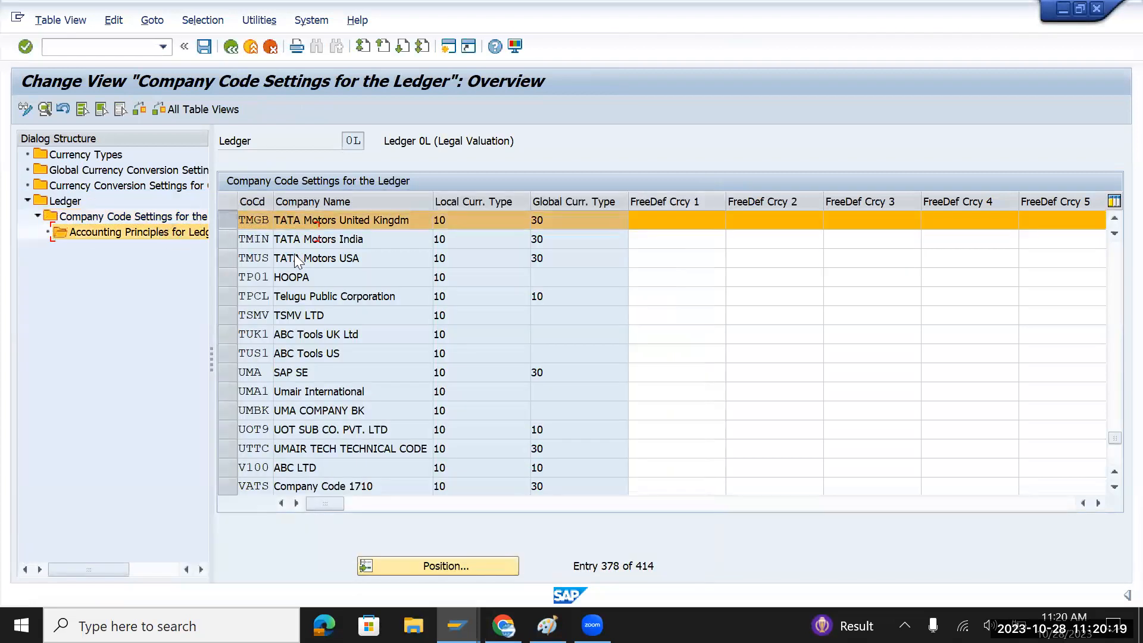
pyautogui.moveTo(282, 239); pyautogui.dragTo(219, 238)
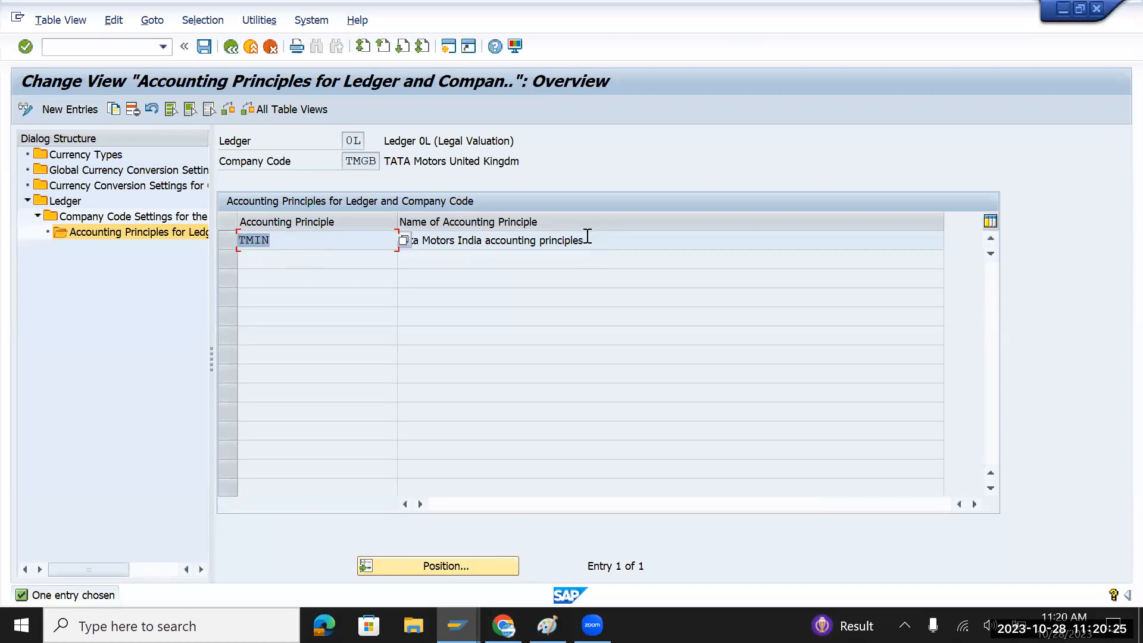
pyautogui.click(345, 143)
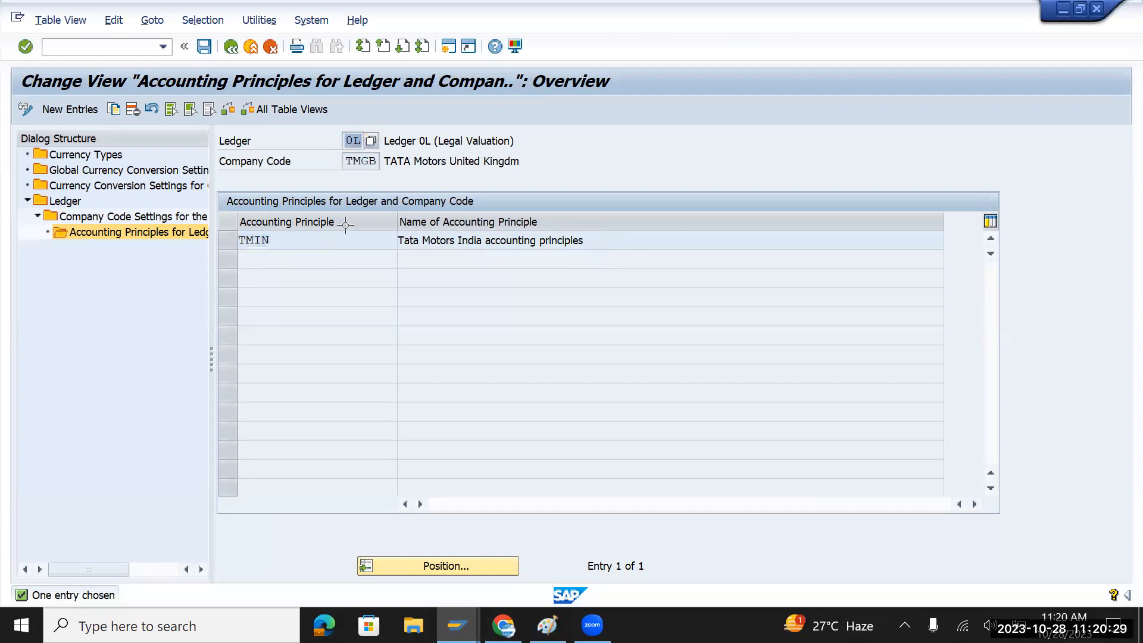
pyautogui.hotkey('alt', 'Tab')
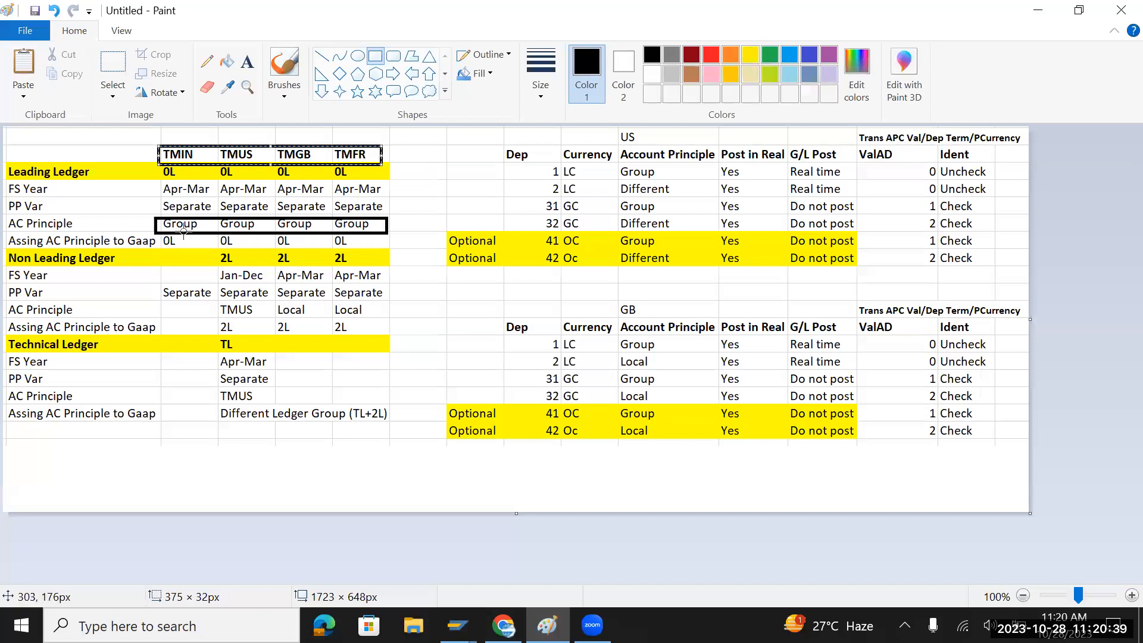
pyautogui.hotkey('alt', 'Tab')
pyautogui.moveTo(299, 241); pyautogui.dragTo(236, 242)
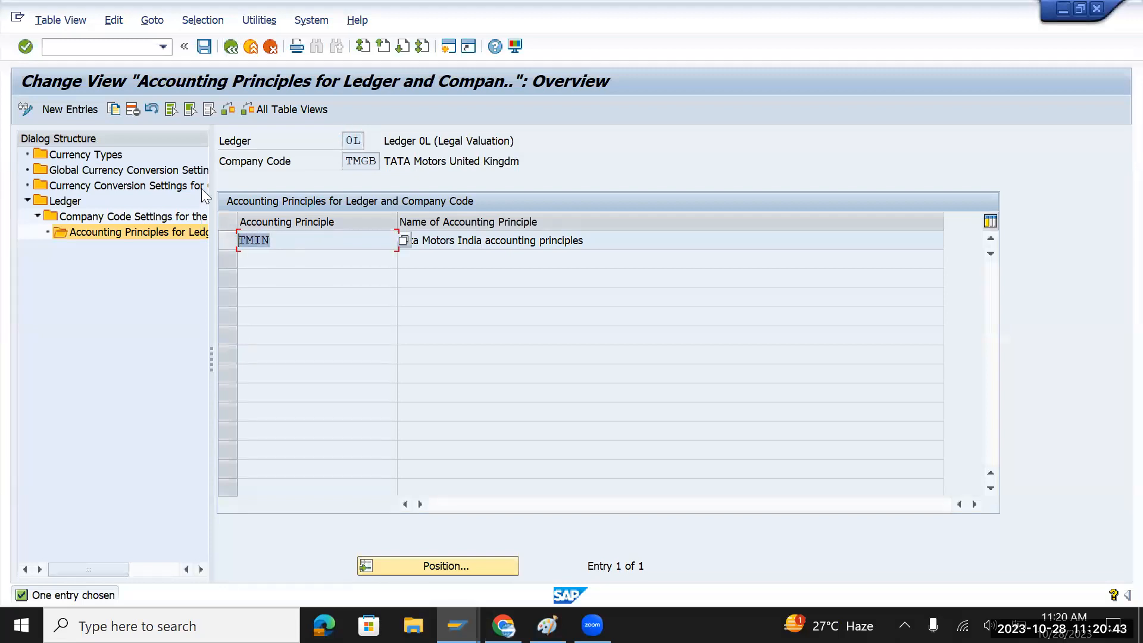
# Dismiss the consistency check messages and leave the ledger settings to return to the implementation guide
pyautogui.click(231, 48)
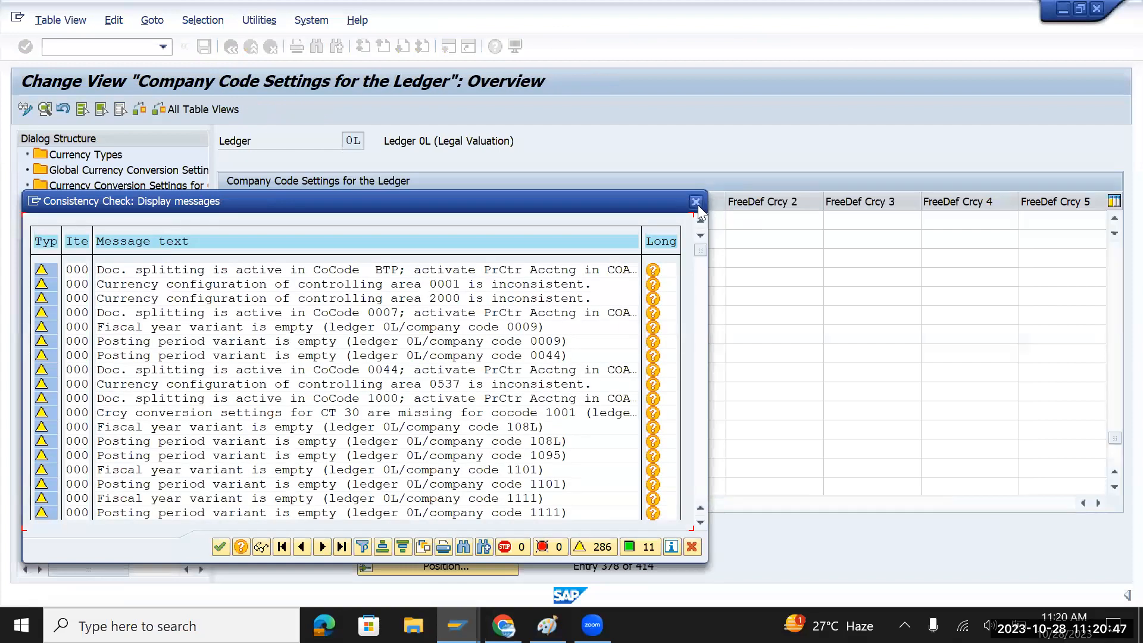
pyautogui.click(695, 202)
pyautogui.click(231, 47)
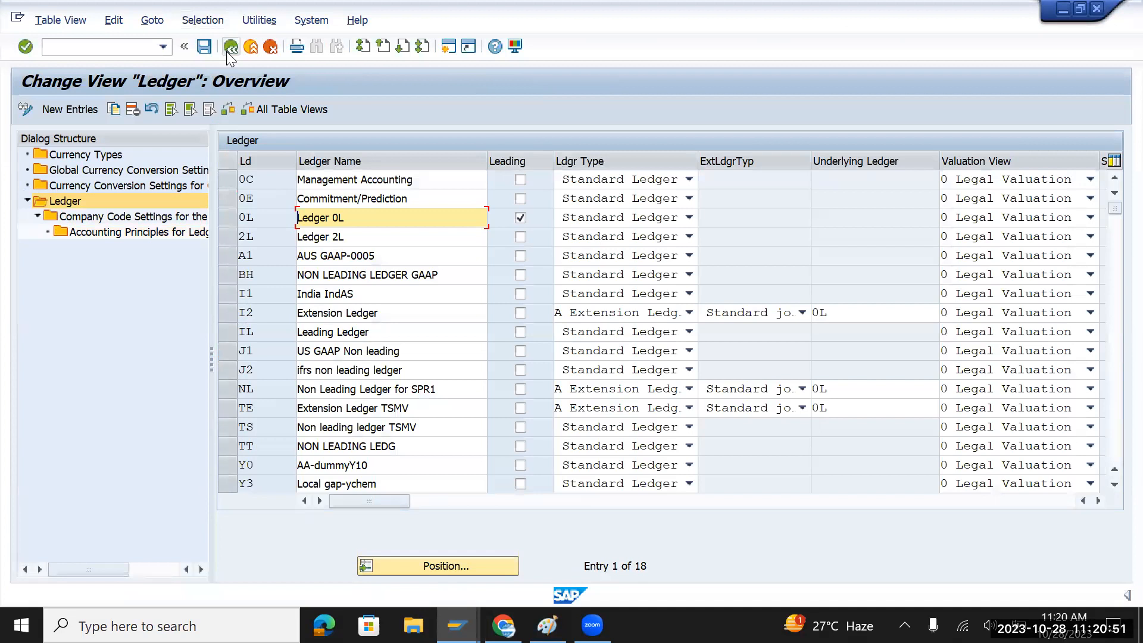
pyautogui.click(231, 48)
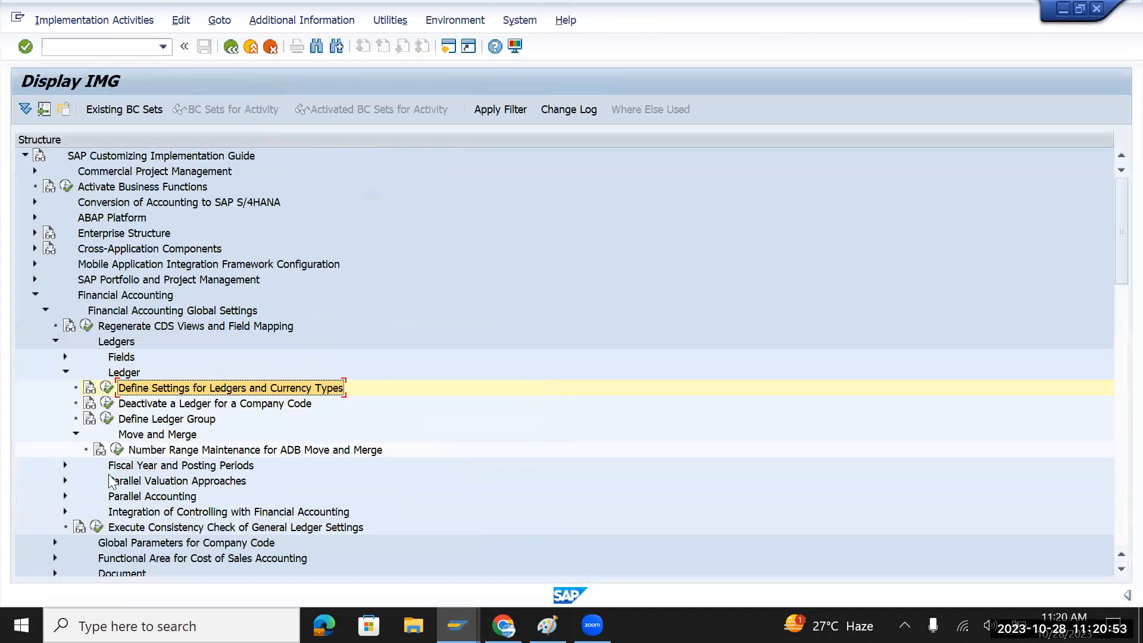
# Examine the TMIN entry in Define Accounting Principles under Parallel Accounting and return to the implementation guide
pyautogui.click(64, 497)
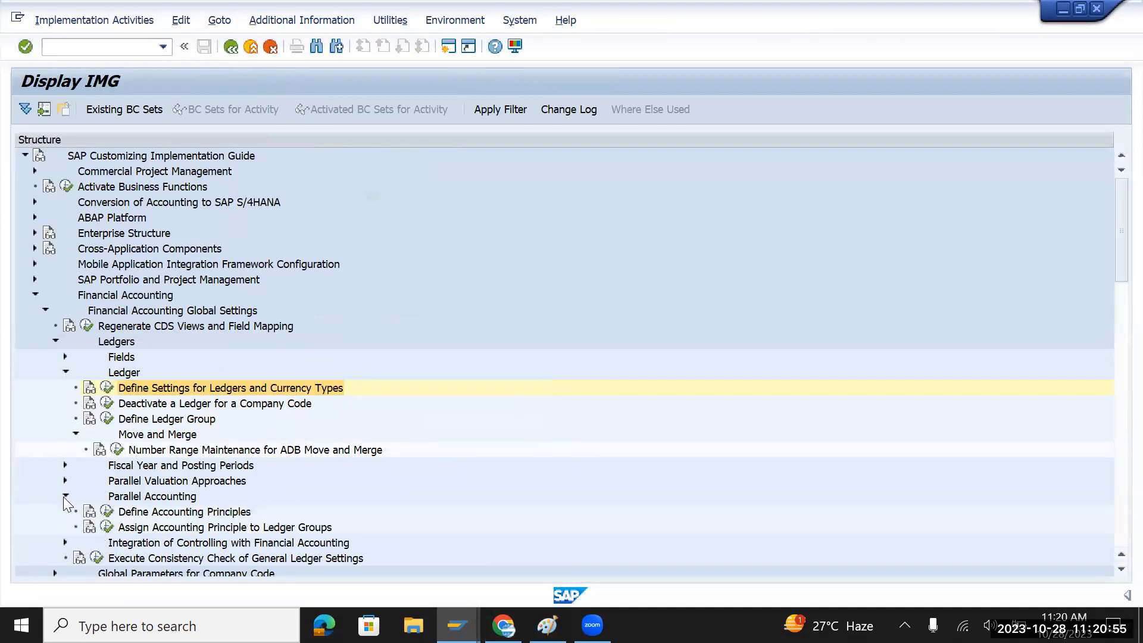
pyautogui.scroll(-1, 232, 513)
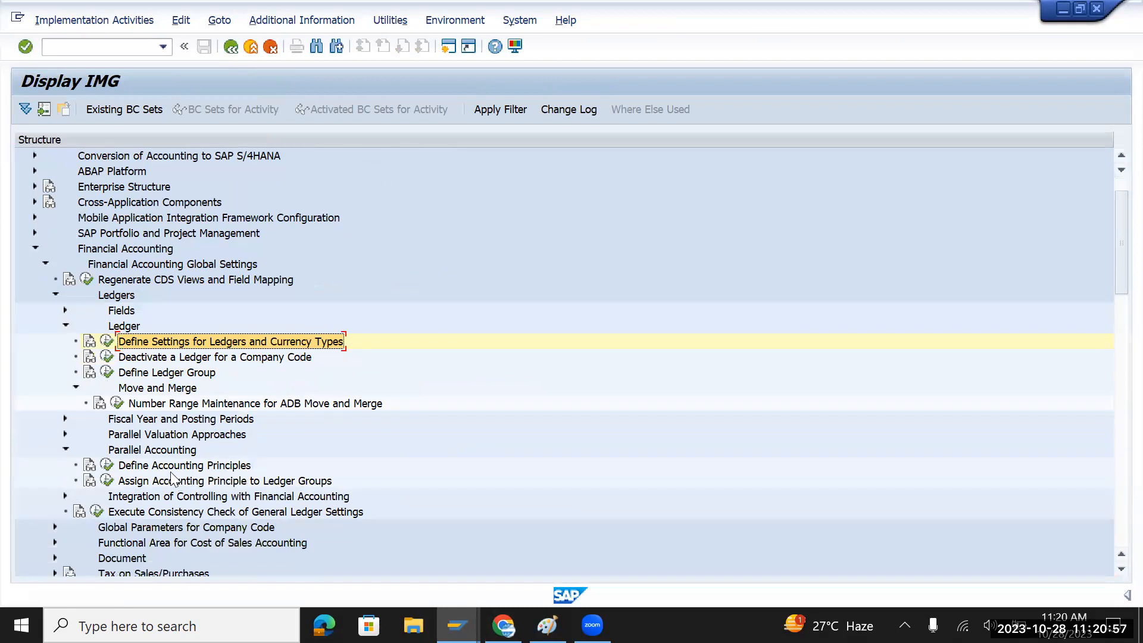
pyautogui.click(178, 468)
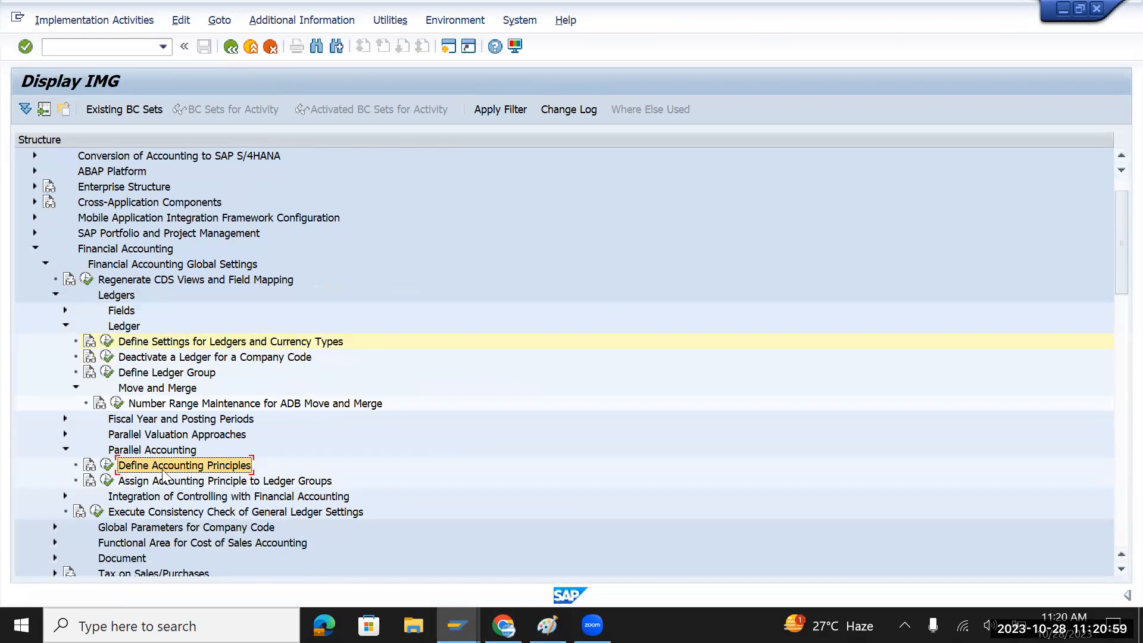
pyautogui.click(107, 465)
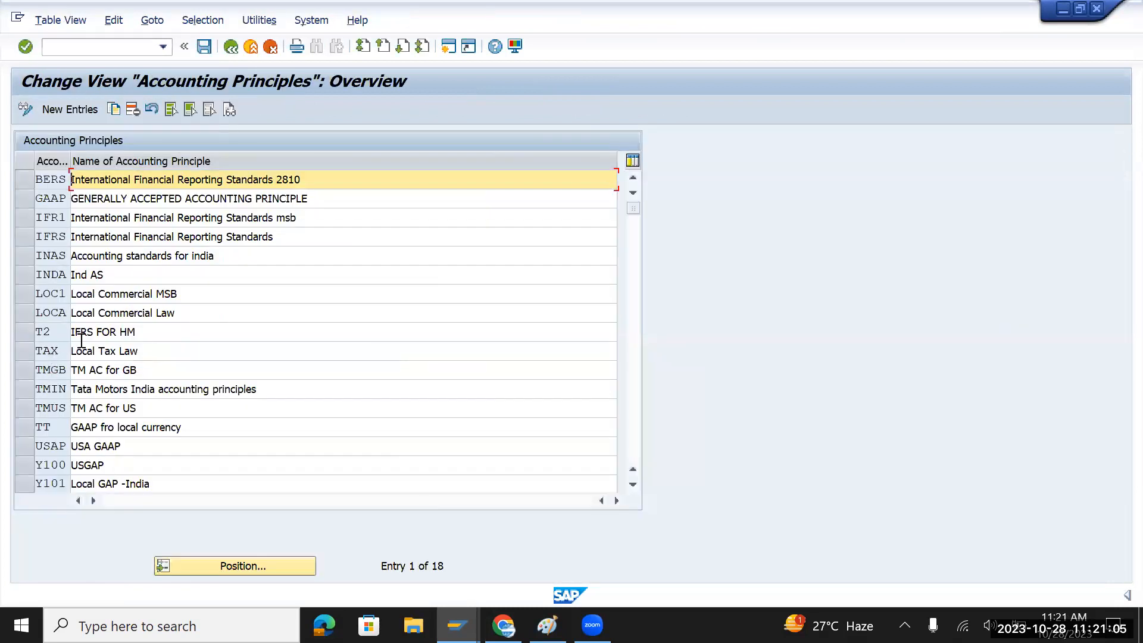
pyautogui.click(27, 384)
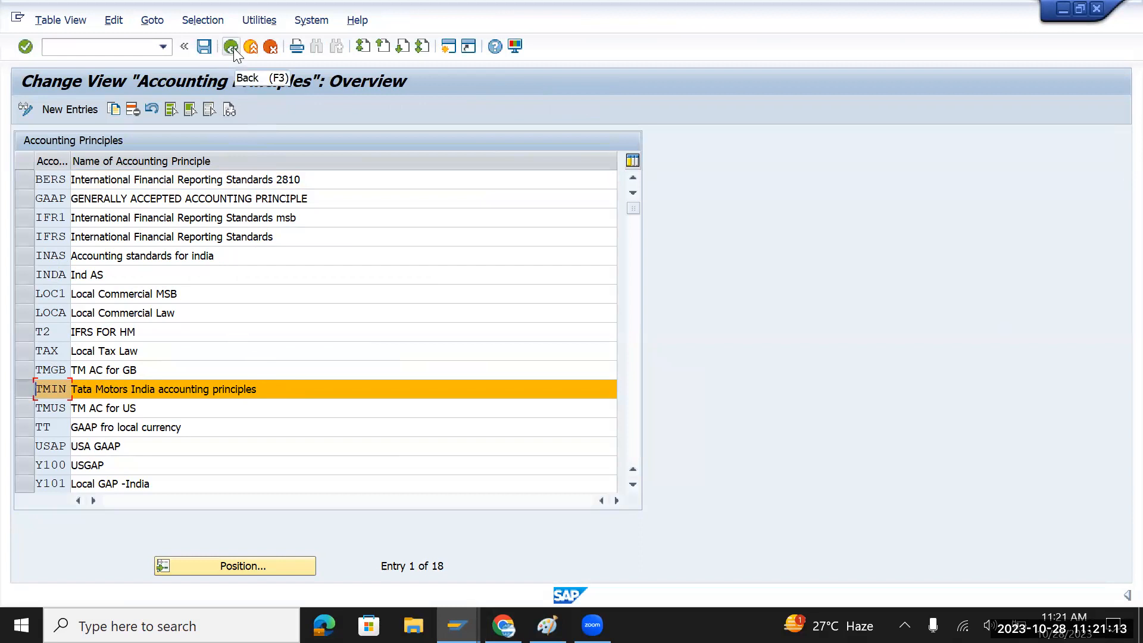
pyautogui.press('F3')
# Examine the target ledger group of TMIN in Assign Accounting Principle to Ledger Groups and return to the implementation guide
pyautogui.click(160, 486)
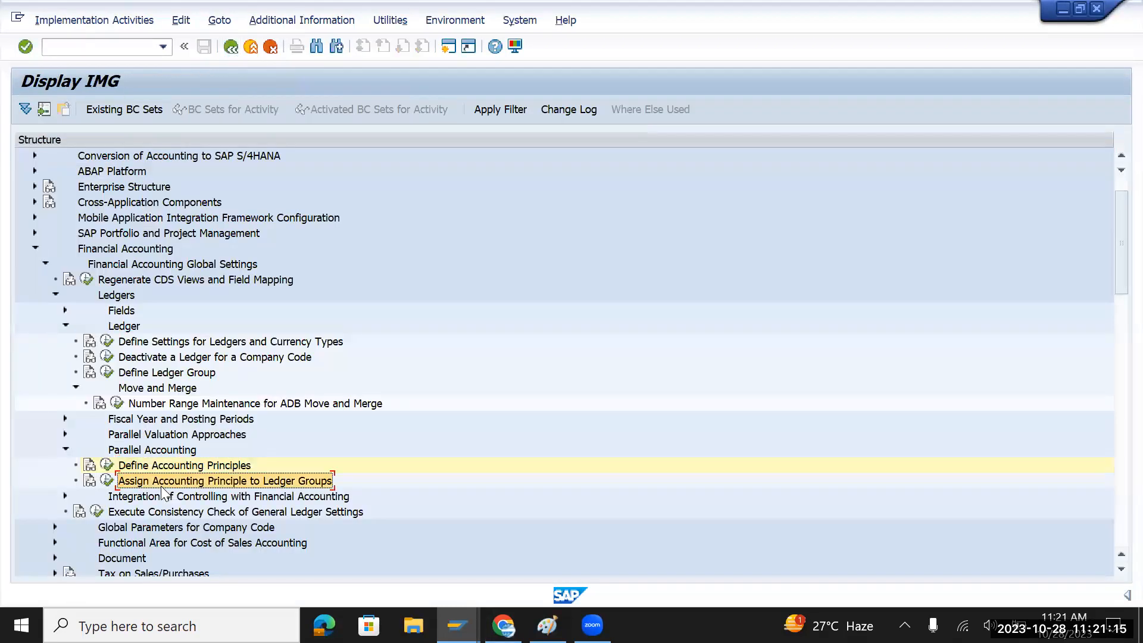
pyautogui.click(107, 481)
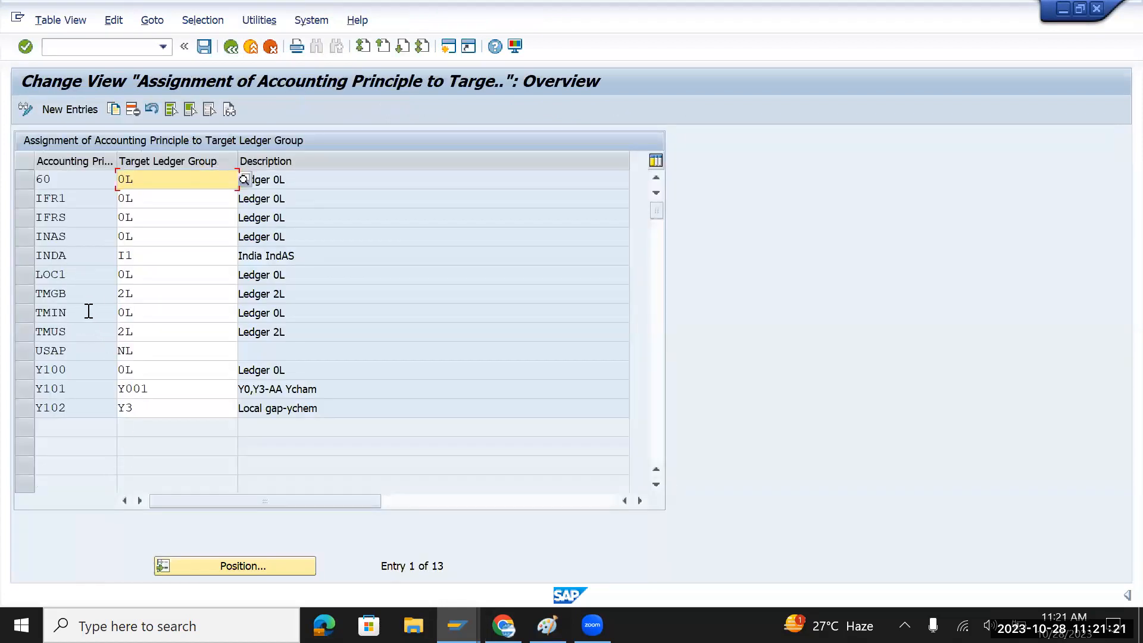
pyautogui.moveTo(89, 311); pyautogui.dragTo(34, 312)
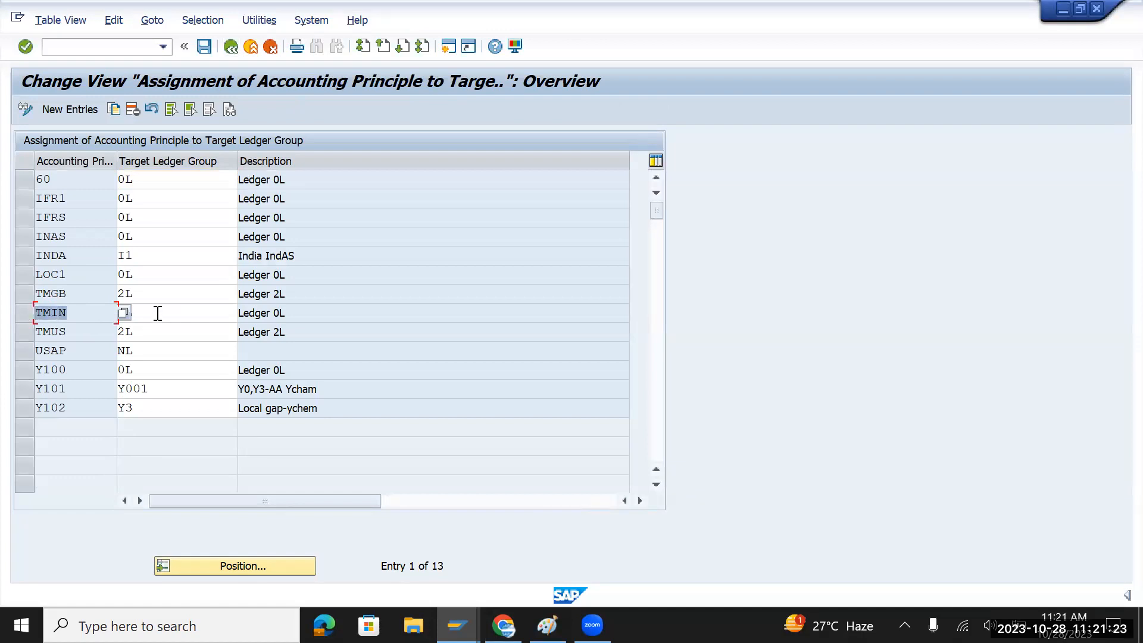
pyautogui.press('Tab')
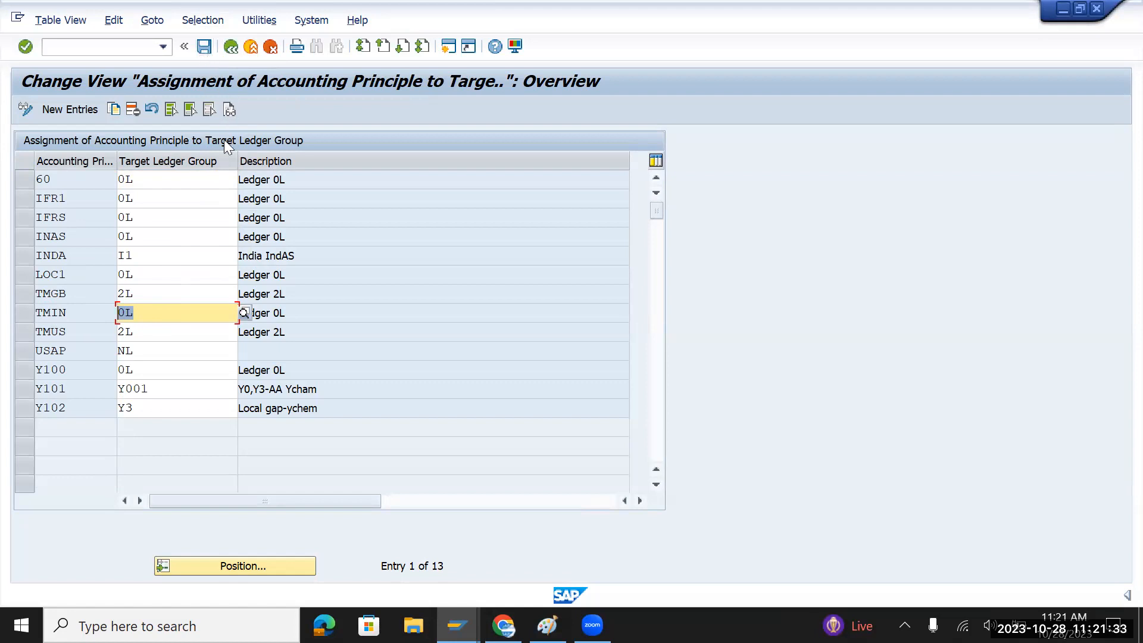
pyautogui.click(231, 47)
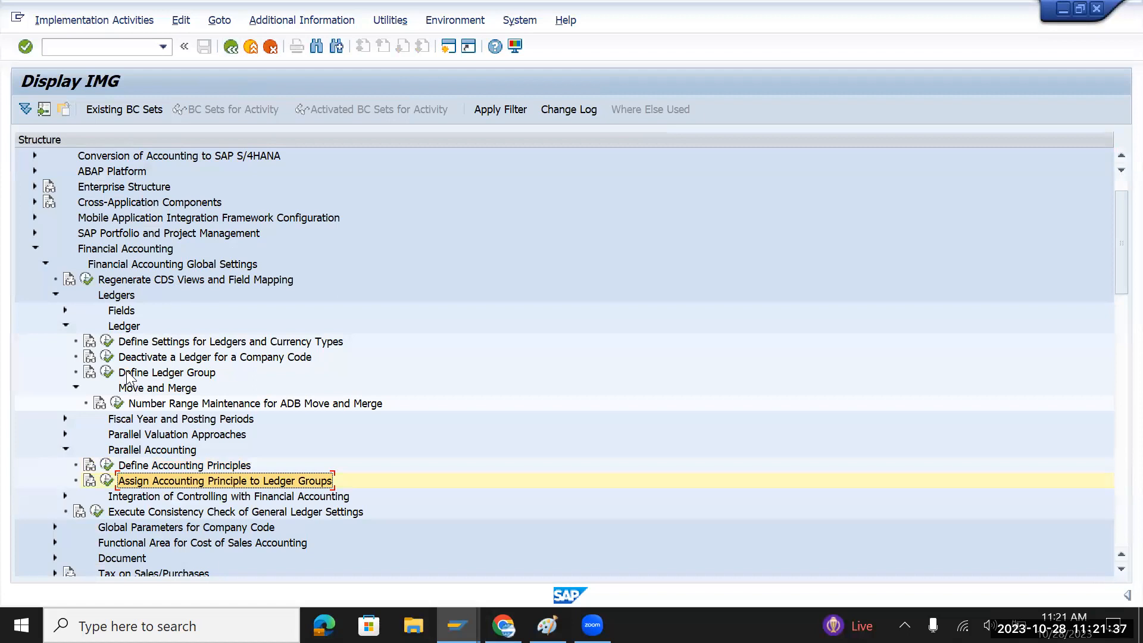
# Reopen Define Settings for Ledgers and Currency Types and select ledger 2L
pyautogui.click(143, 343)
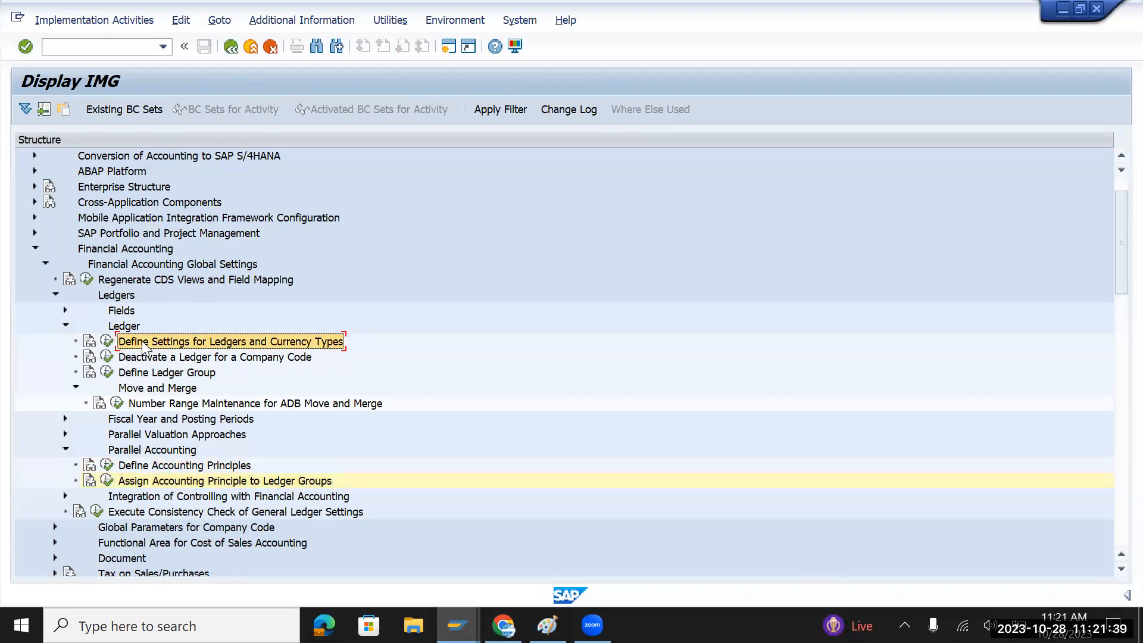
pyautogui.click(108, 344)
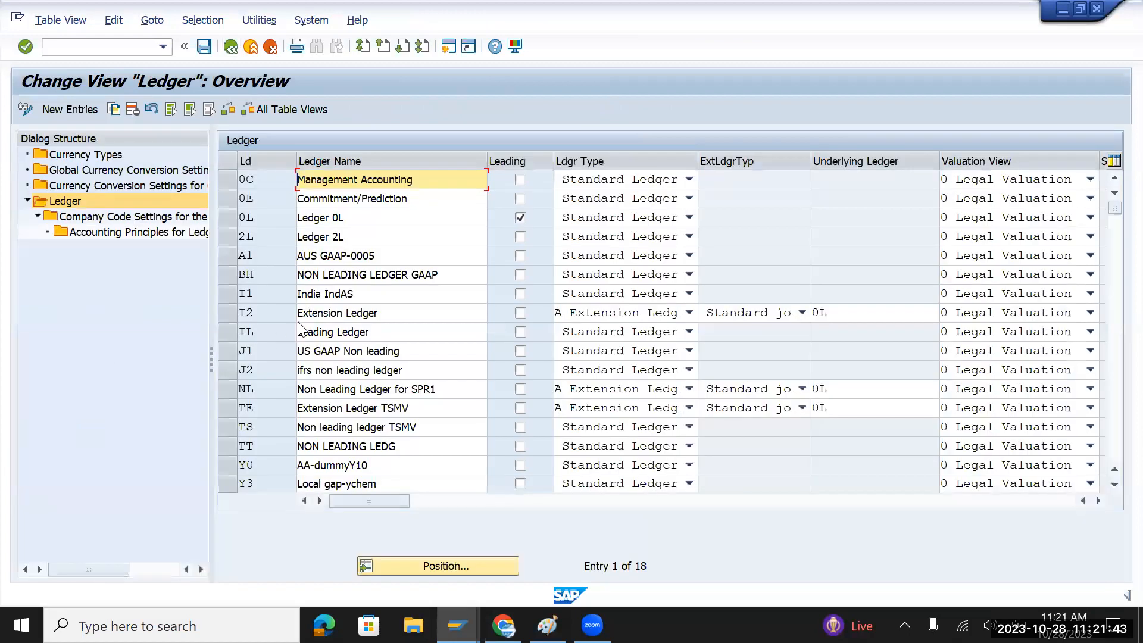
pyautogui.click(232, 241)
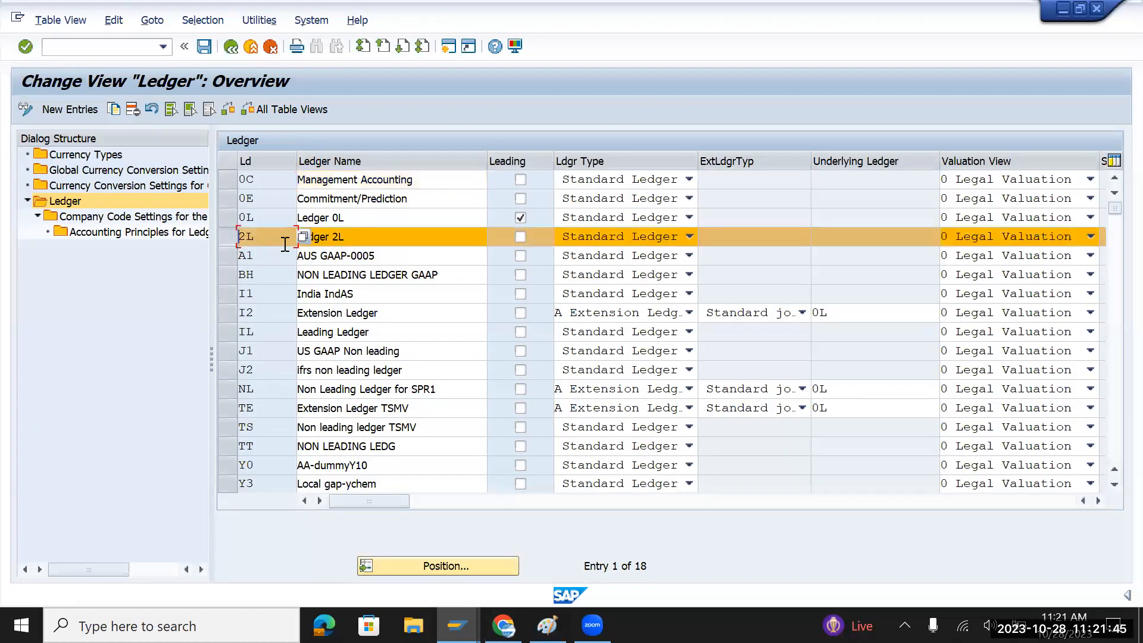
# Switch to Paint and undo the black rectangles around the leading ledger AC Principle row and the company code headings
pyautogui.hotkey('alt', 'Tab')
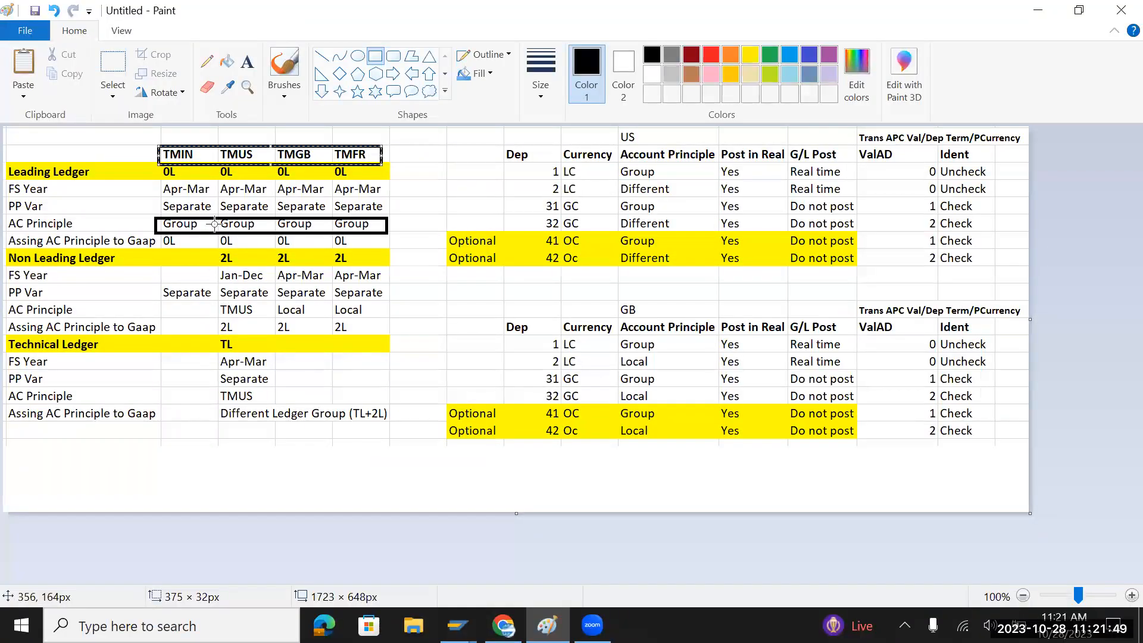
pyautogui.hotkey('ctrl', 'z')
pyautogui.hotkey('ctrl', 'z')
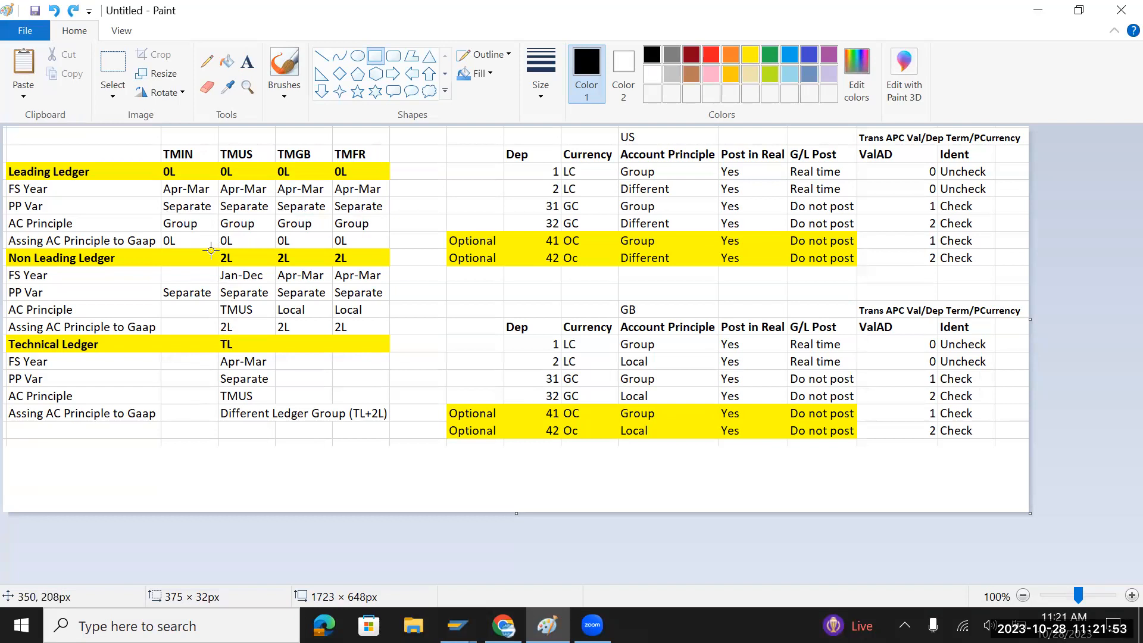
# Outline the TMIN leading ledger column, about 88 × 214 px, and the TMUS heading, about 62 × 42 px, and remove both rectangles
pyautogui.moveTo(162, 142); pyautogui.dragTo(213, 271)
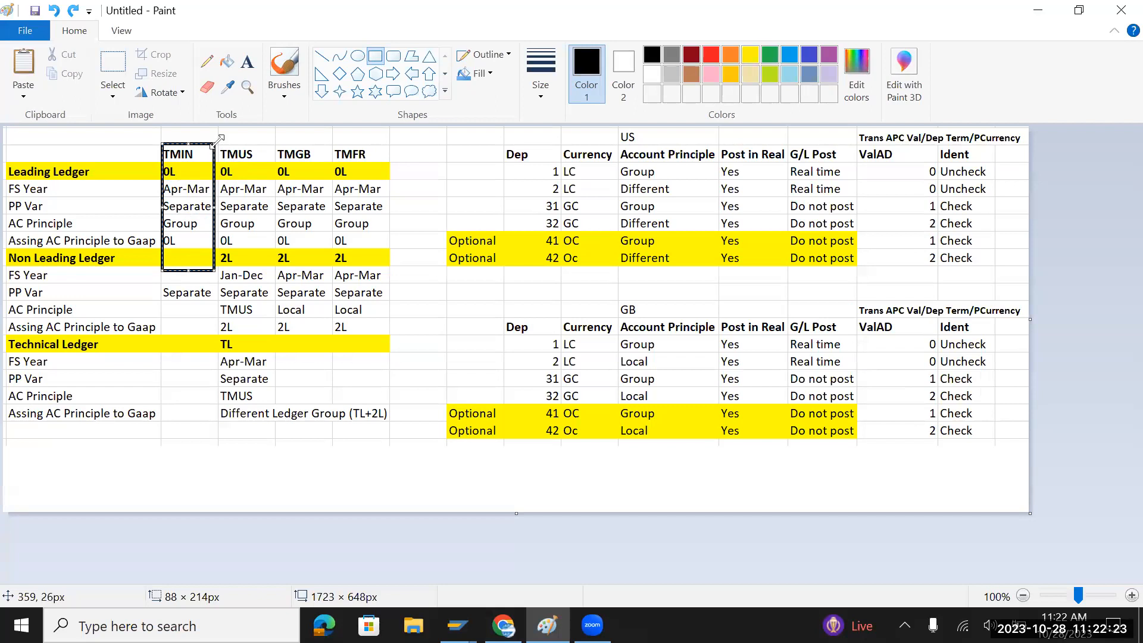
pyautogui.moveTo(218, 139); pyautogui.dragTo(255, 163)
pyautogui.press('Delete')
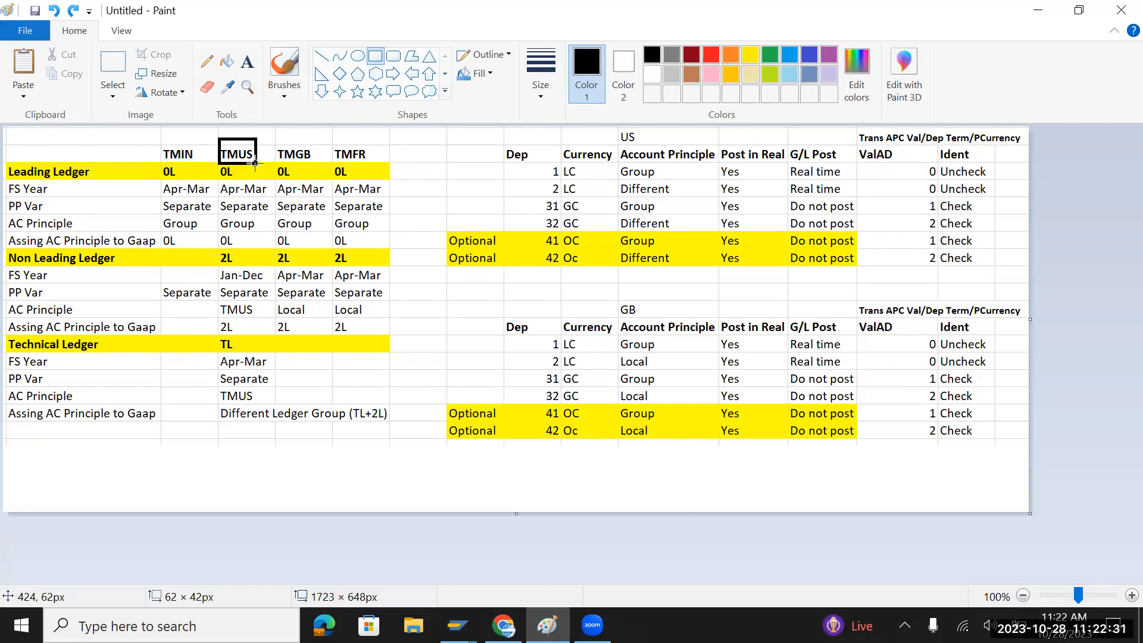
pyautogui.press('Delete')
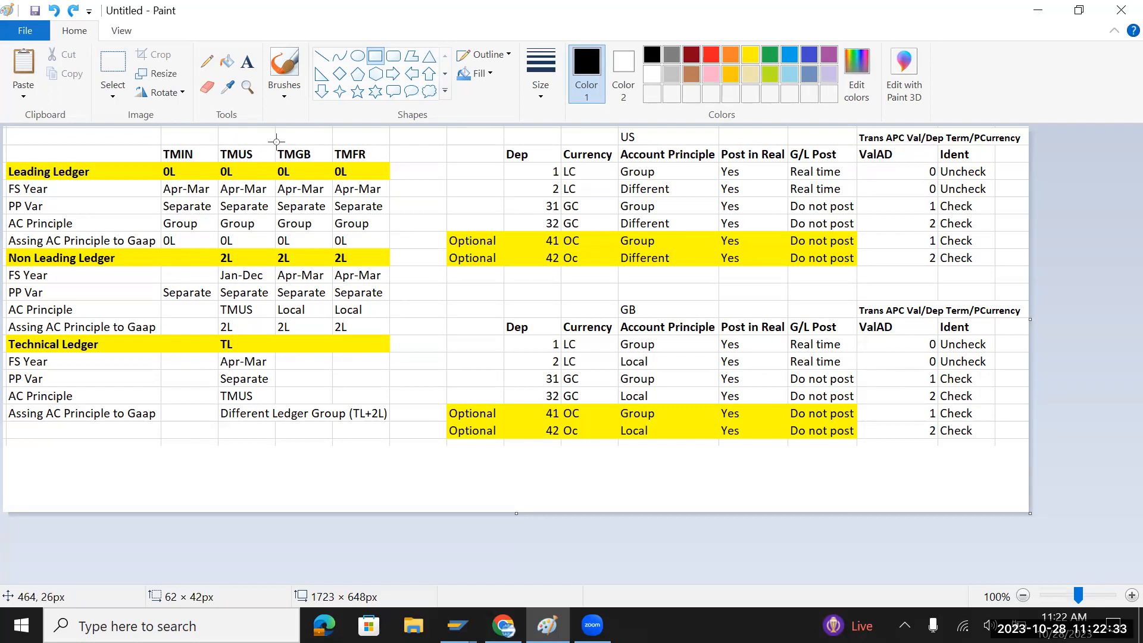
# Outline the TMGB heading, about 71 × 36 px, and the TMUS and TMGB 2L cells, about 162 × 33 px, and undo both rectangles
pyautogui.moveTo(272, 141); pyautogui.dragTo(314, 161)
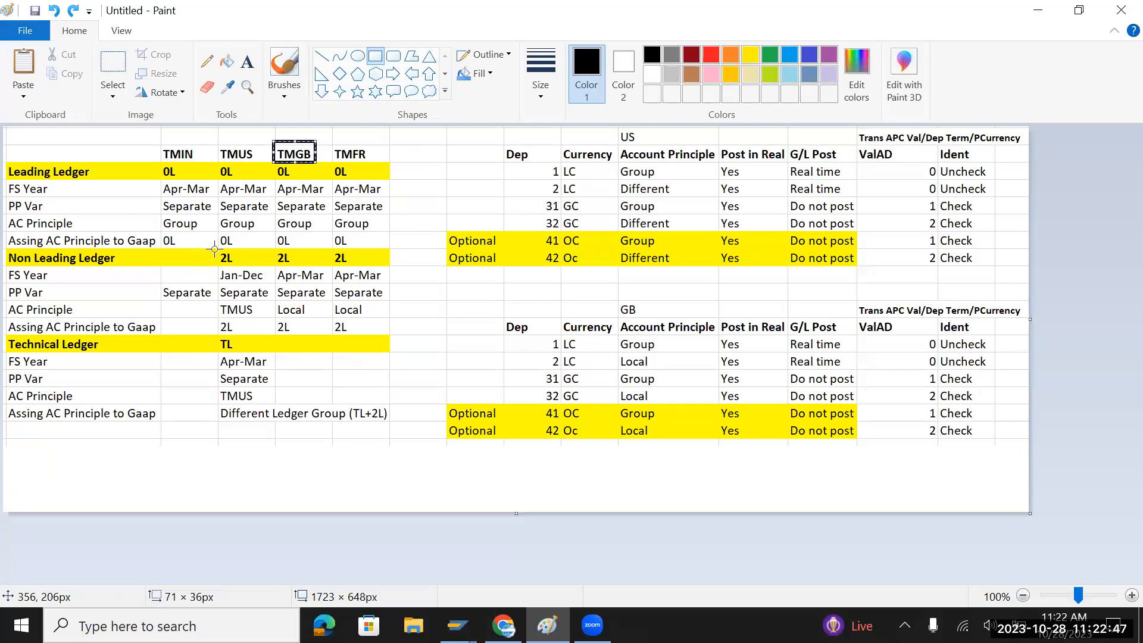
pyautogui.moveTo(214, 249); pyautogui.dragTo(311, 267)
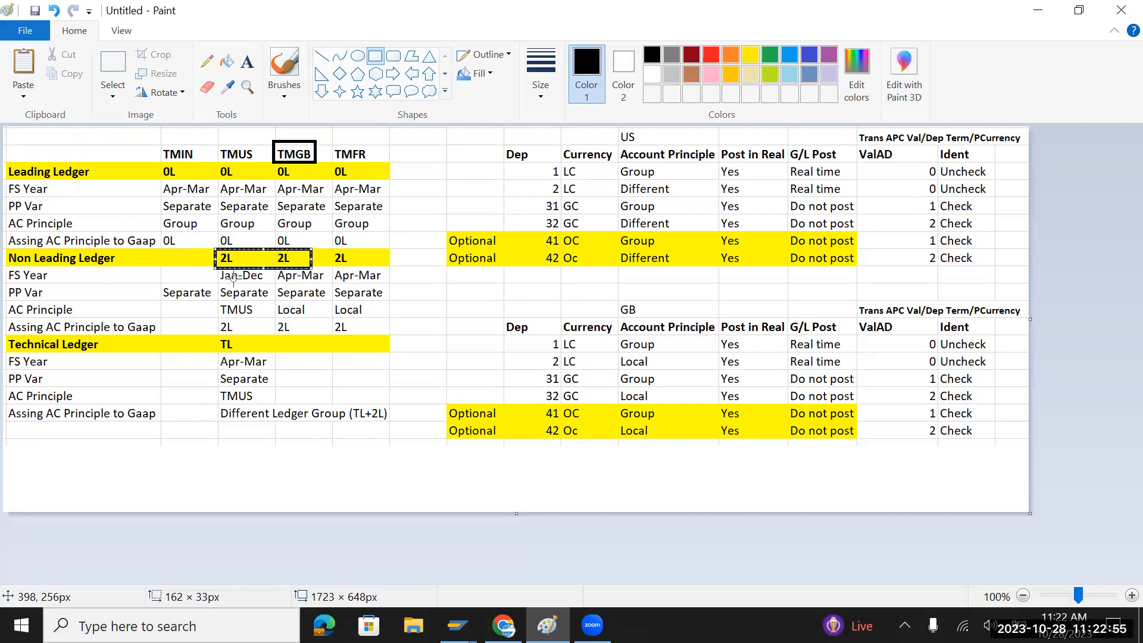
pyautogui.hotkey('ctrl', 'z')
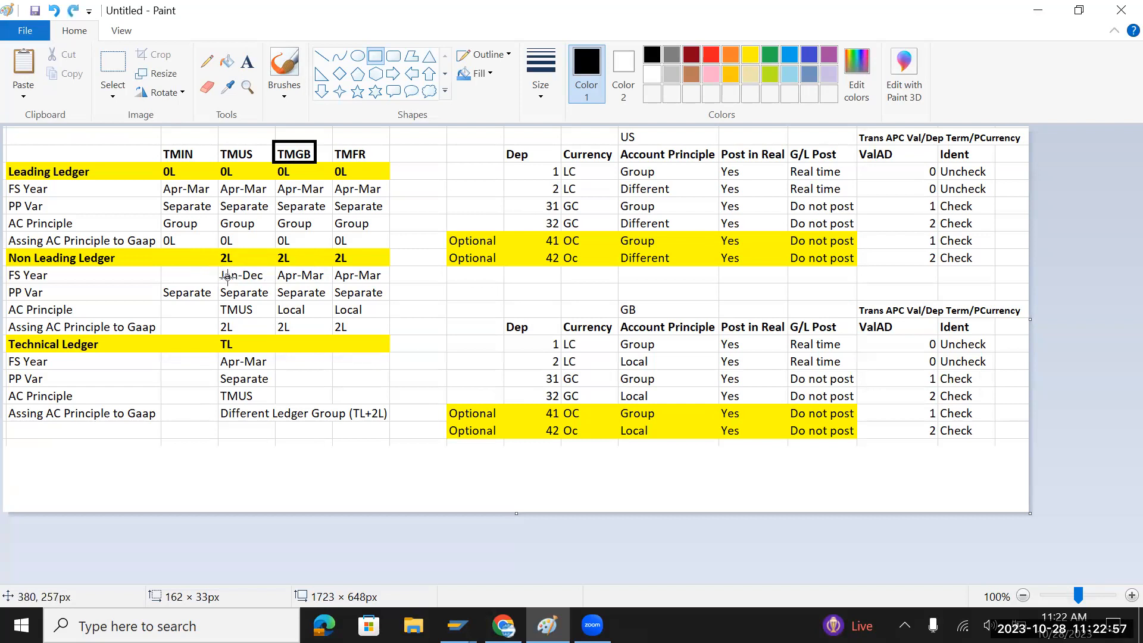
pyautogui.hotkey('ctrl', 'z')
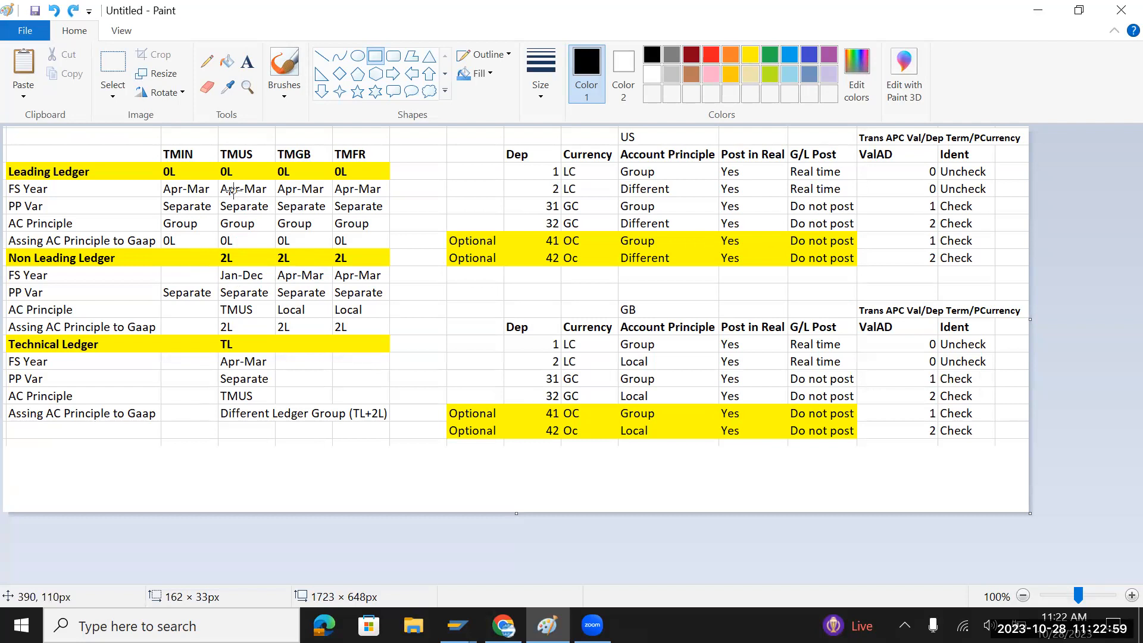
# Outline the TMUS FS Year cells and both ledgers' PP Var rows, about 393 × 29 and 392 × 36 px, and undo all the rectangles
pyautogui.moveTo(213, 157); pyautogui.dragTo(270, 199)
pyautogui.hotkey('ctrl', 'z')
pyautogui.moveTo(215, 269); pyautogui.dragTo(269, 284)
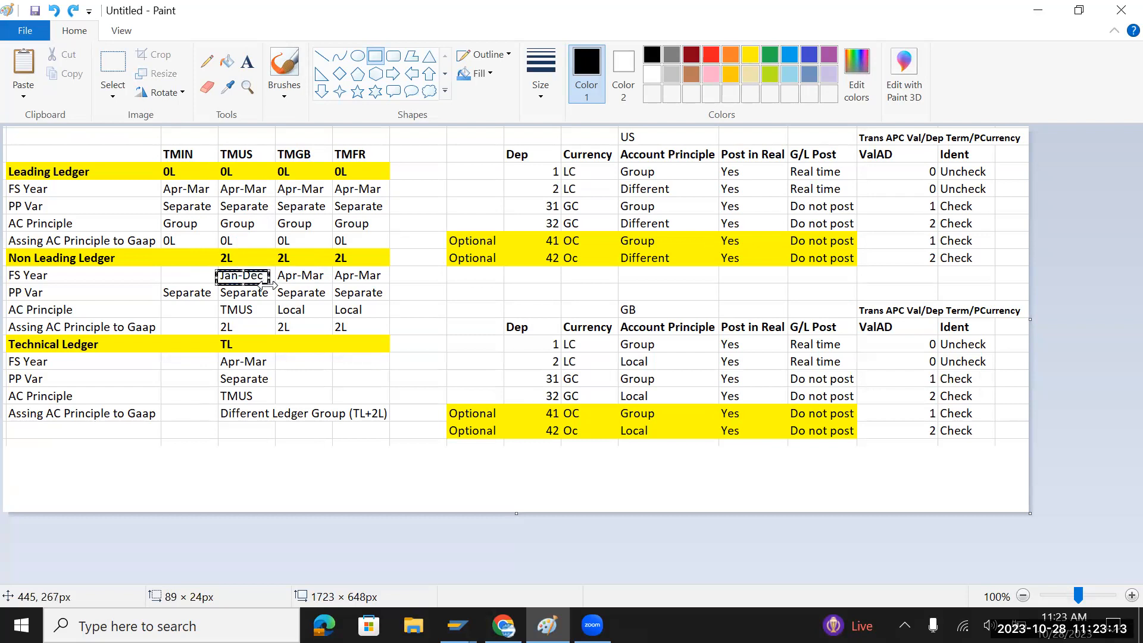
pyautogui.moveTo(156, 285); pyautogui.dragTo(391, 301)
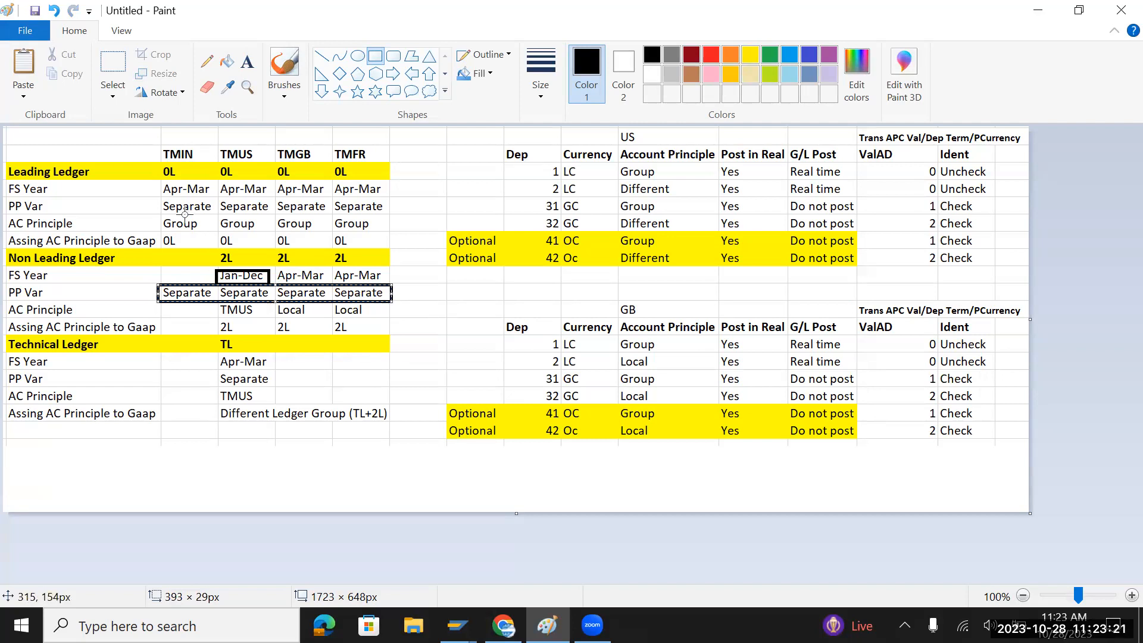
pyautogui.moveTo(159, 198); pyautogui.dragTo(391, 218)
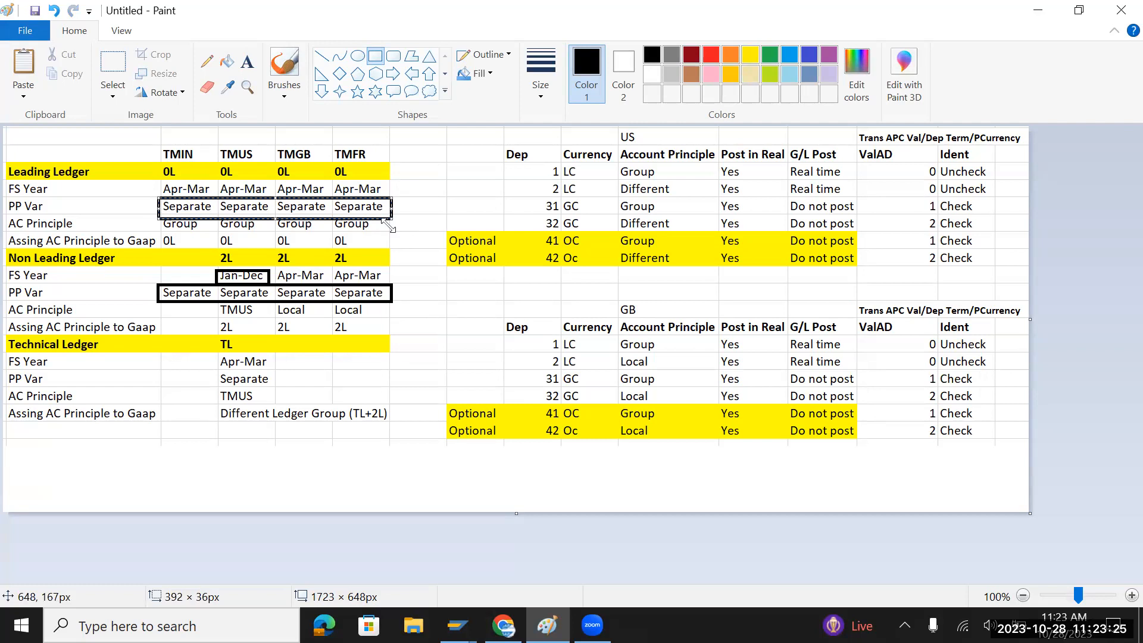
pyautogui.hotkey('ctrl', 'z')
pyautogui.hotkey('ctrl', 'z')
pyautogui.hotkey('ctrl', 'z')
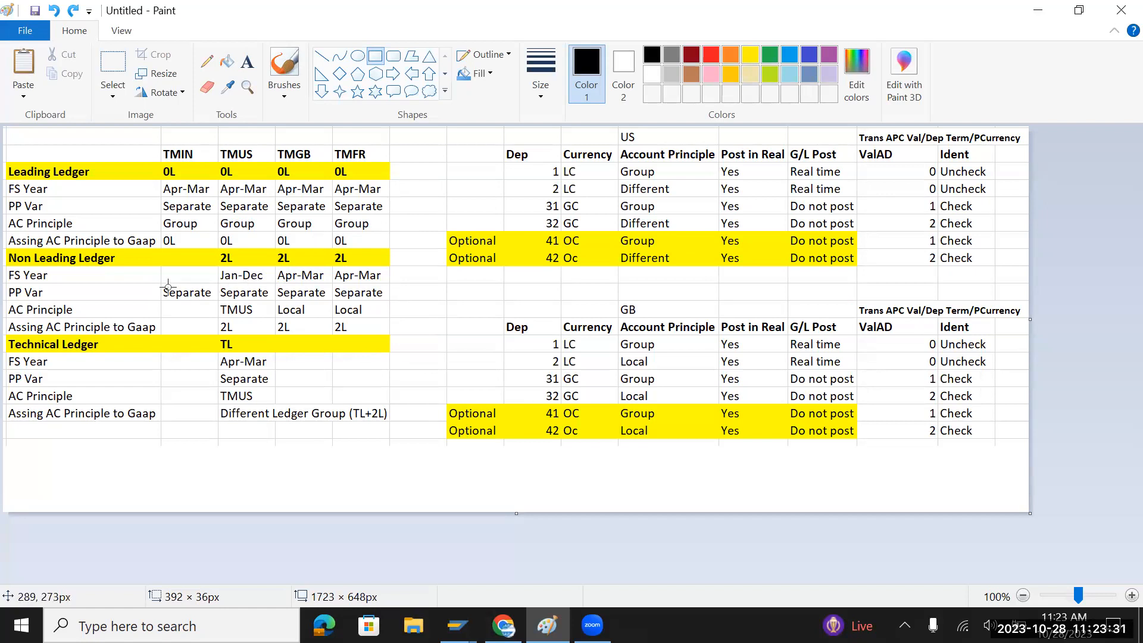
# Draw a black rectangle around the non leading ledger PP Var row, about 391 × 23 px
pyautogui.moveTo(154, 286); pyautogui.dragTo(387, 299)
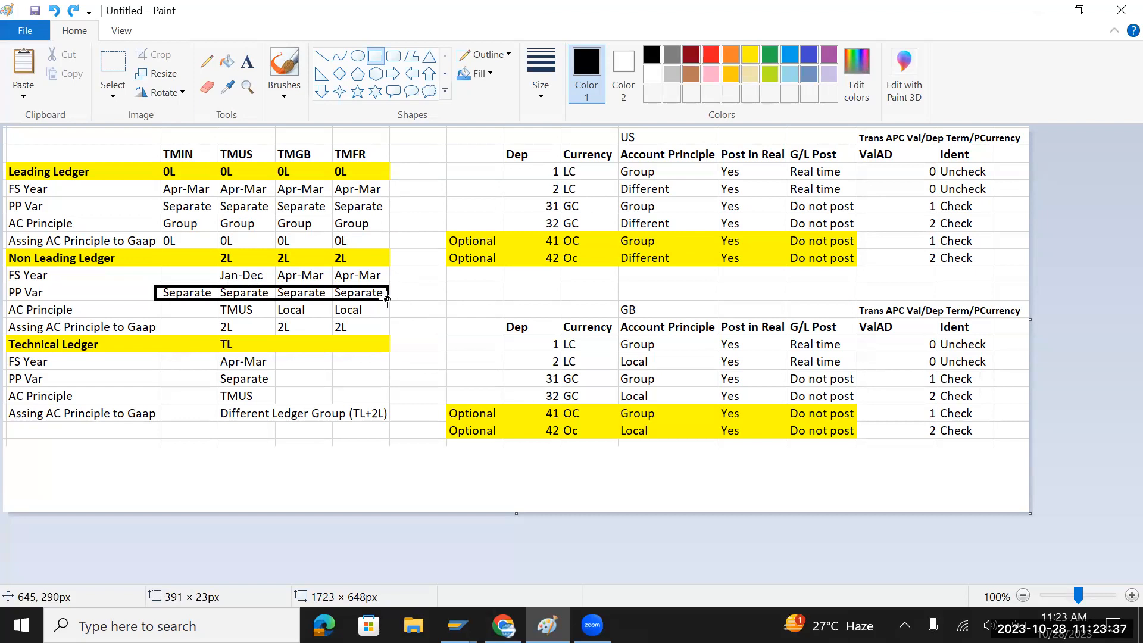
# Remove the PP Var rectangle, outline the TMUS 2L and Jan-Dec cells, about 82 × 59 px, and remove that rectangle as well
pyautogui.moveTo(387, 299); pyautogui.dragTo(387, 299)
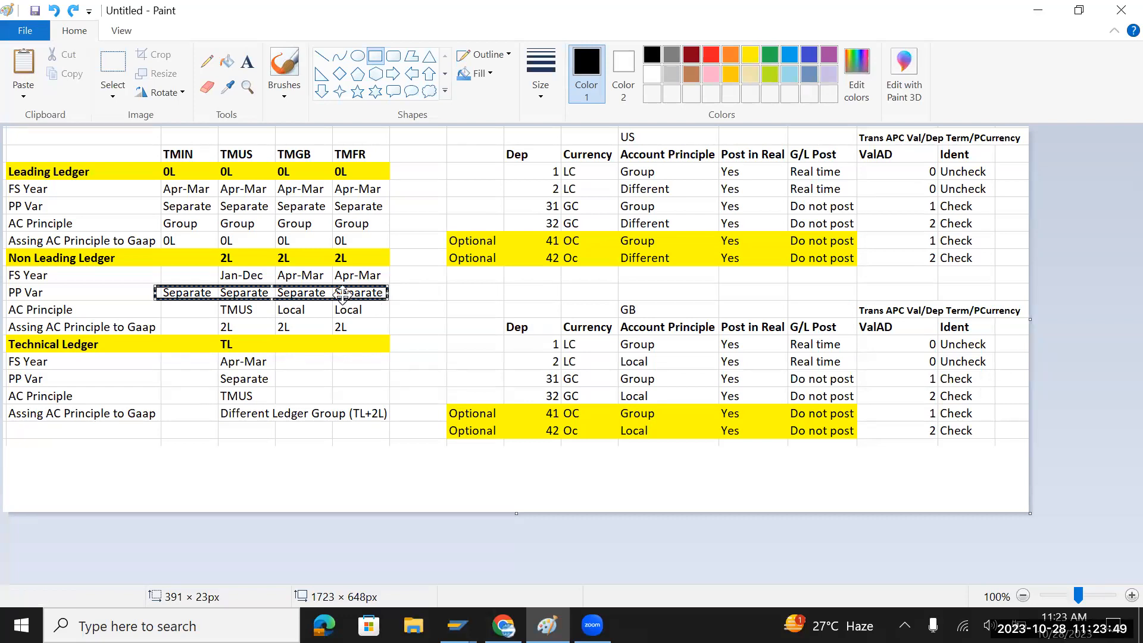
pyautogui.click(372, 278)
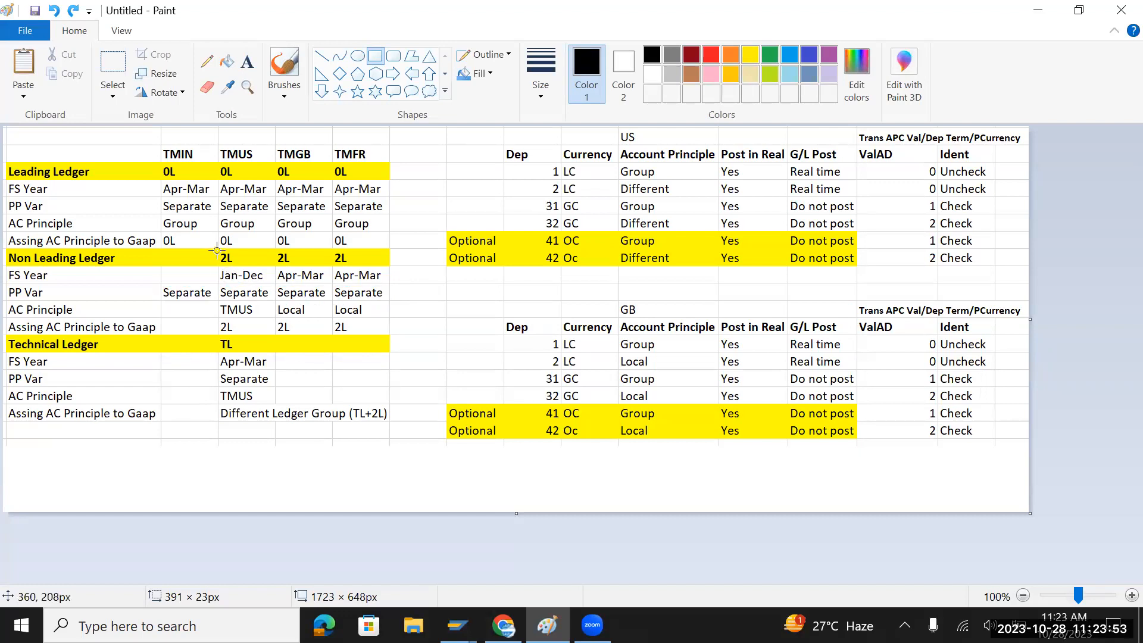
pyautogui.moveTo(217, 250); pyautogui.dragTo(266, 284)
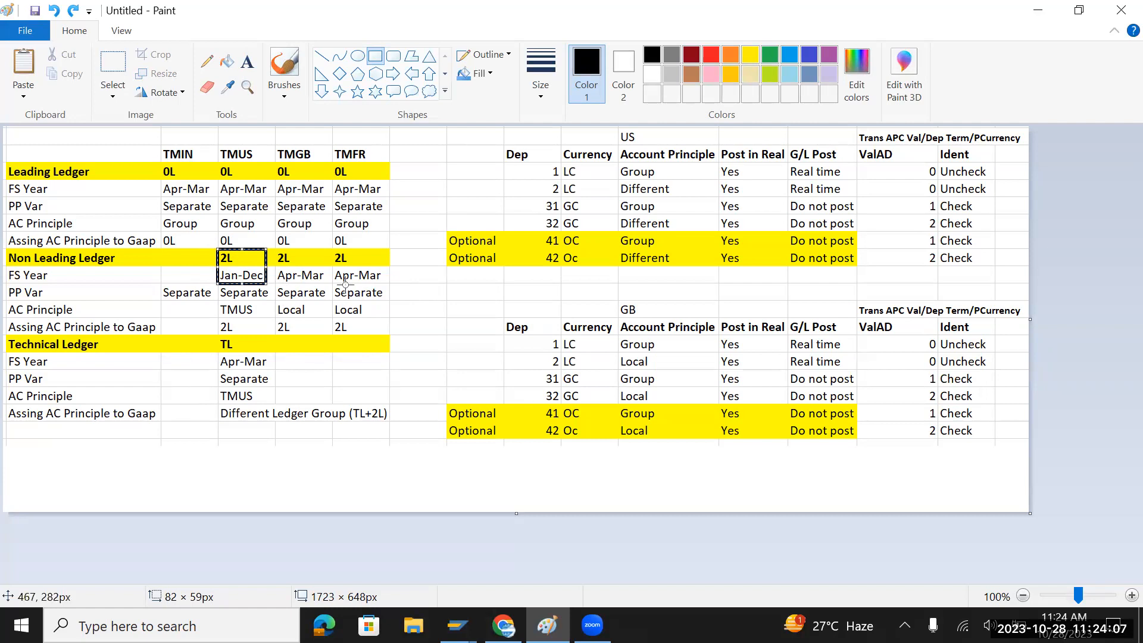
pyautogui.press('Delete')
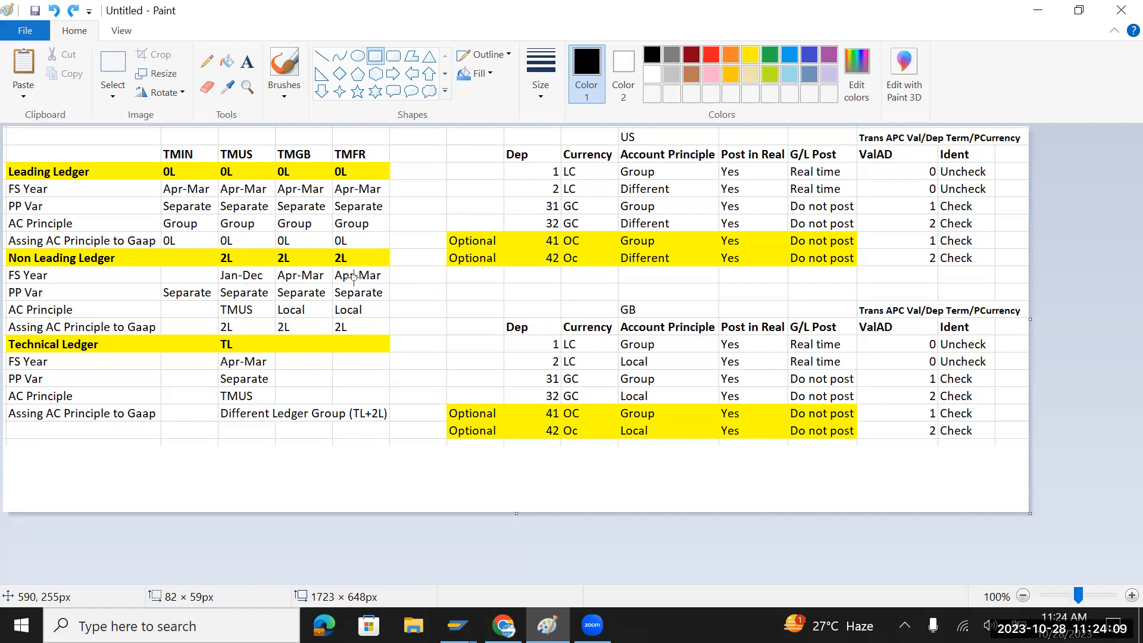
# Outline the TMUS non leading FS Year cell and the TMFR heading, about 79 × 48 px, and undo both rectangles
pyautogui.moveTo(219, 266); pyautogui.dragTo(269, 287)
pyautogui.hotkey('ctrl', 'z')
pyautogui.moveTo(329, 138)
pyautogui.mouseDown()
pyautogui.moveTo(339, 157)
pyautogui.moveTo(376, 166)
pyautogui.mouseUp()
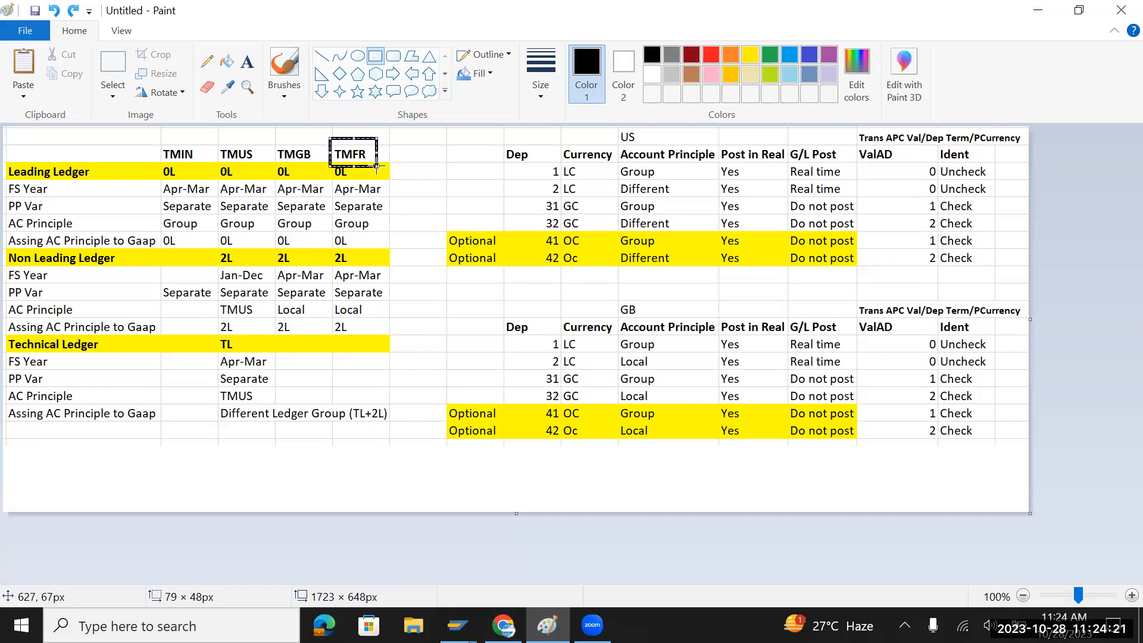
pyautogui.hotkey('ctrl', 'z')
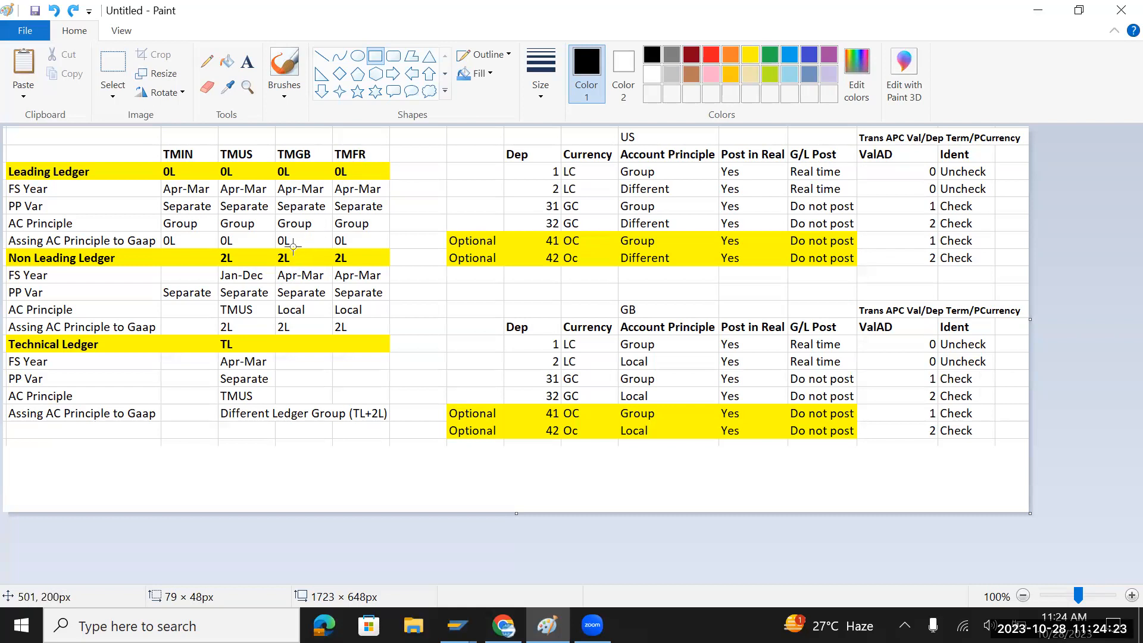
# Outline the TMGB and TMFR 2L cells, about 147 × 32 px, both headings, about 182 × 39 px, and each Local cell
pyautogui.moveTo(270, 249); pyautogui.dragTo(357, 266)
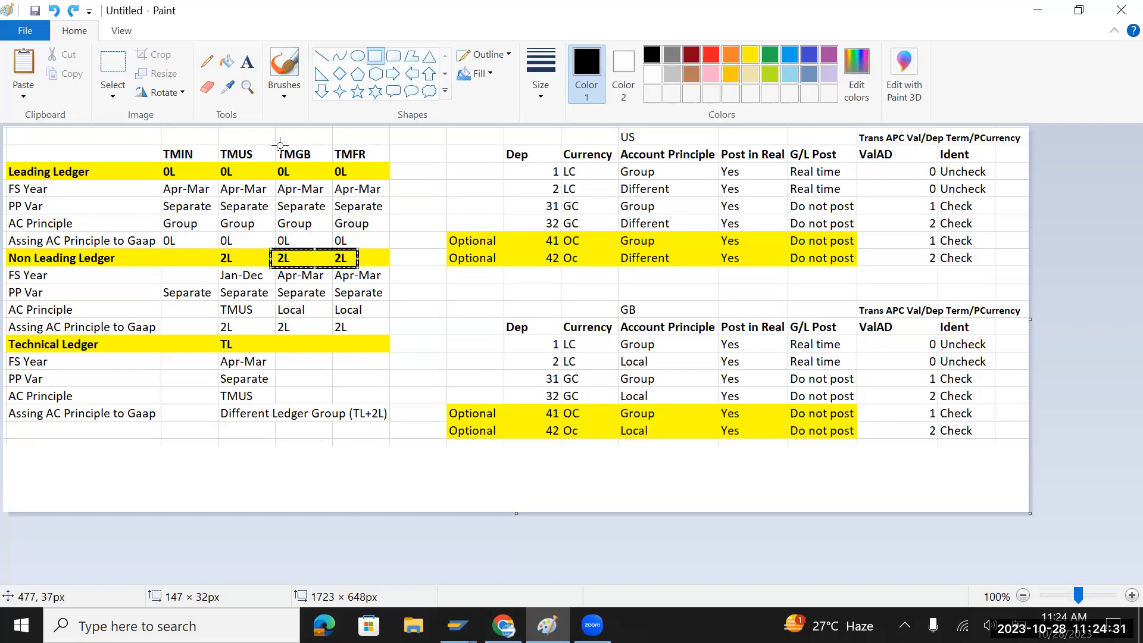
pyautogui.moveTo(270, 143); pyautogui.dragTo(377, 165)
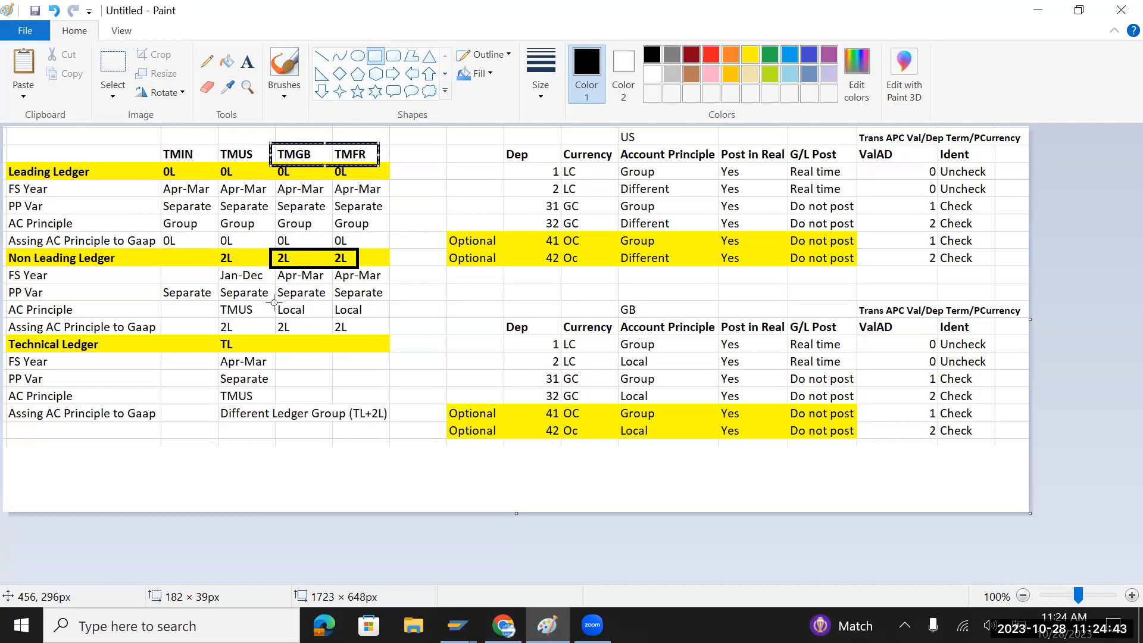
pyautogui.moveTo(274, 302); pyautogui.dragTo(311, 317)
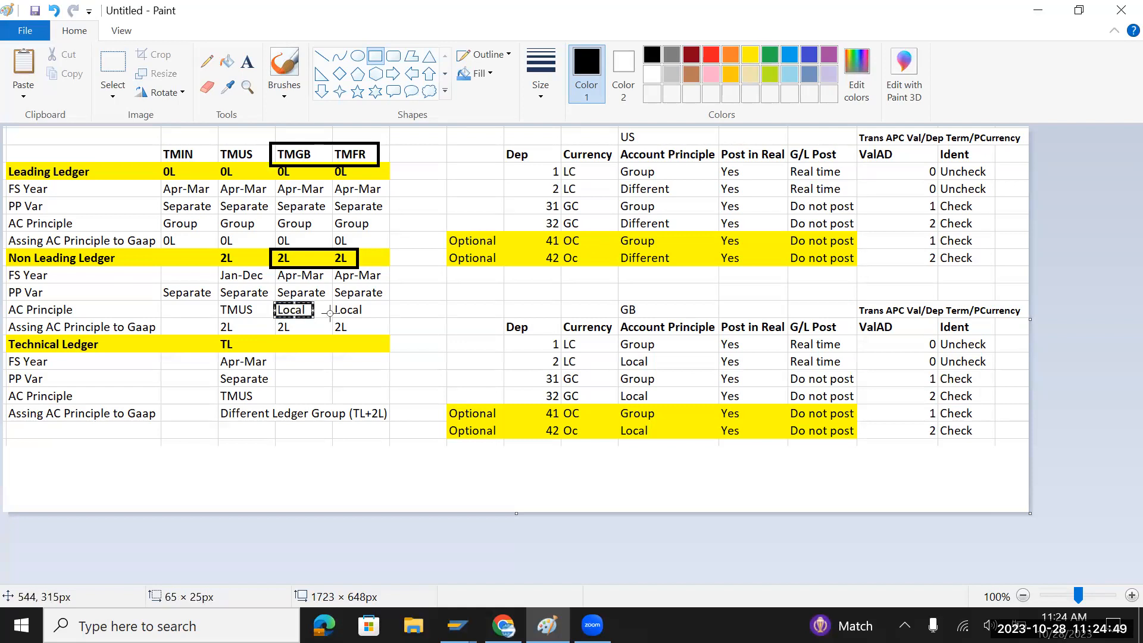
pyautogui.moveTo(329, 302); pyautogui.dragTo(371, 319)
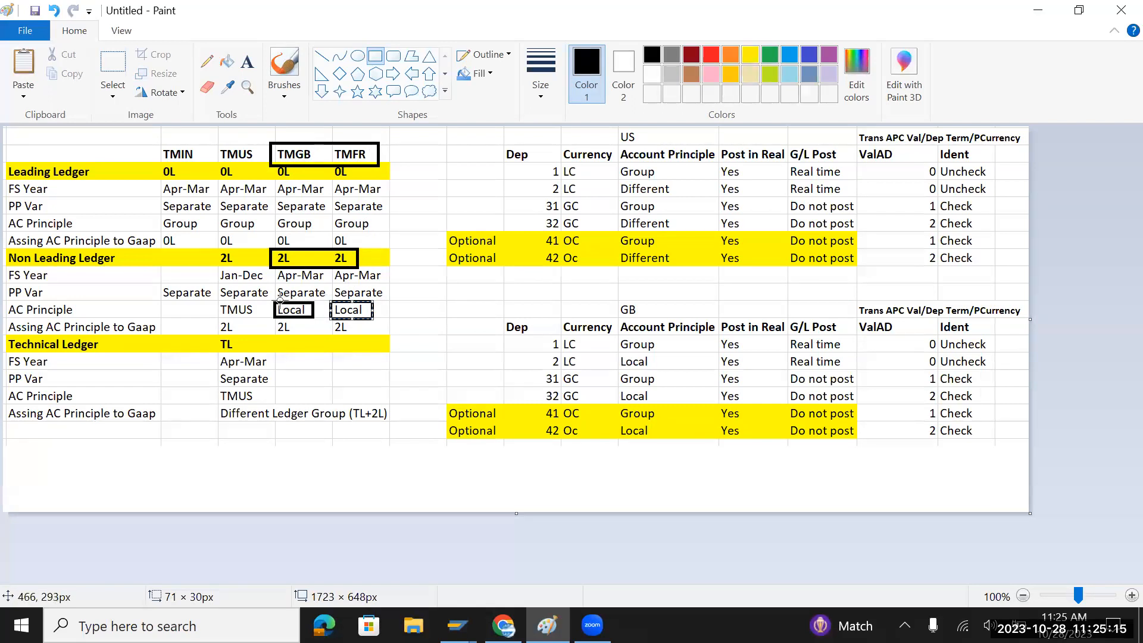
# Outline the TMGB and TMFR non leading FS Year cells, about 196 × 29 px, and undo all five rectangles
pyautogui.moveTo(274, 268); pyautogui.dragTo(390, 287)
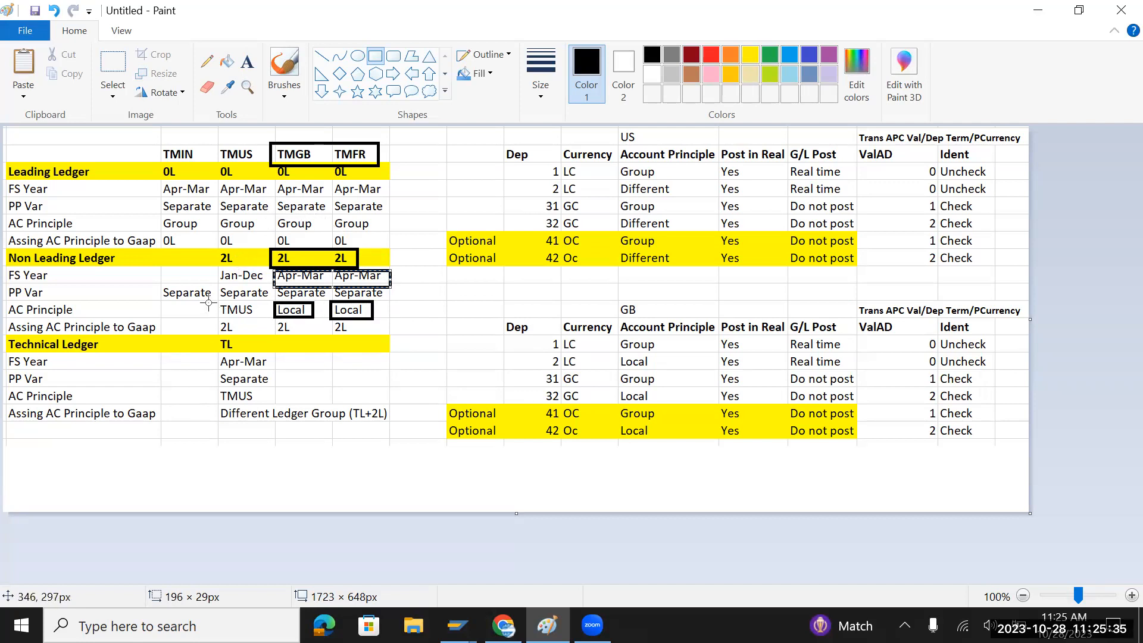
pyautogui.hotkey('ctrl', 'z')
pyautogui.hotkey('ctrl', 'z')
pyautogui.hotkey('ctrl', 'z')
pyautogui.hotkey('ctrl', 'z')
pyautogui.hotkey('ctrl', 'z')
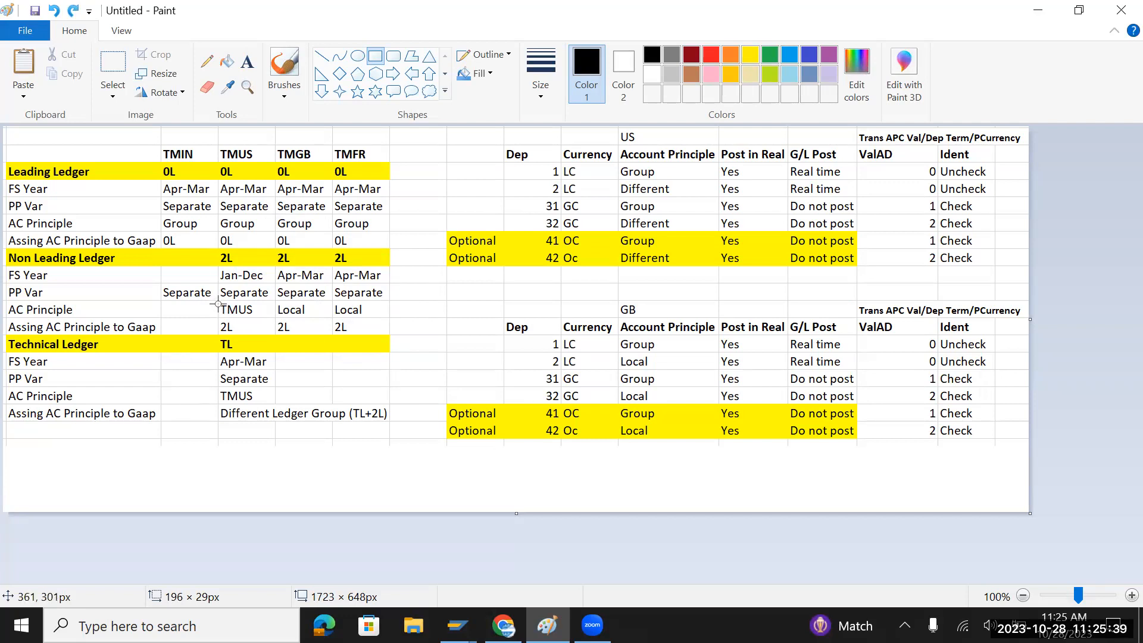
# Outline the non leading TMUS AC Principle cell, the Jan-Dec cell, about 89 × 28 px, and the 2L assignment row, about 264 × 27 px
pyautogui.moveTo(215, 301); pyautogui.dragTo(267, 322)
pyautogui.moveTo(217, 268); pyautogui.dragTo(269, 284)
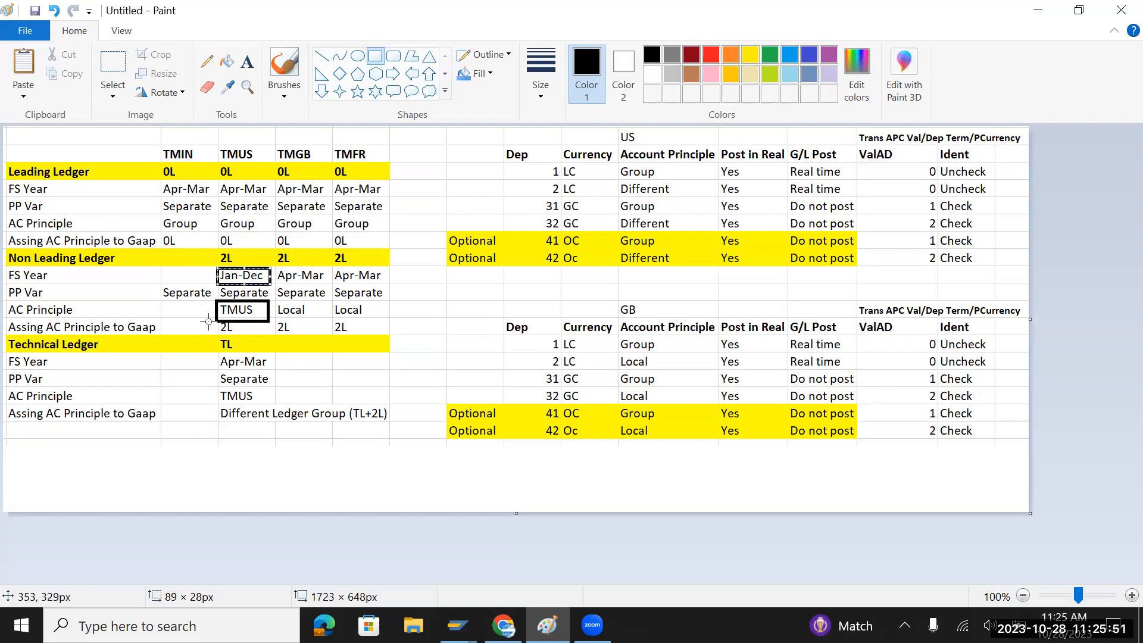
pyautogui.moveTo(206, 321); pyautogui.dragTo(362, 336)
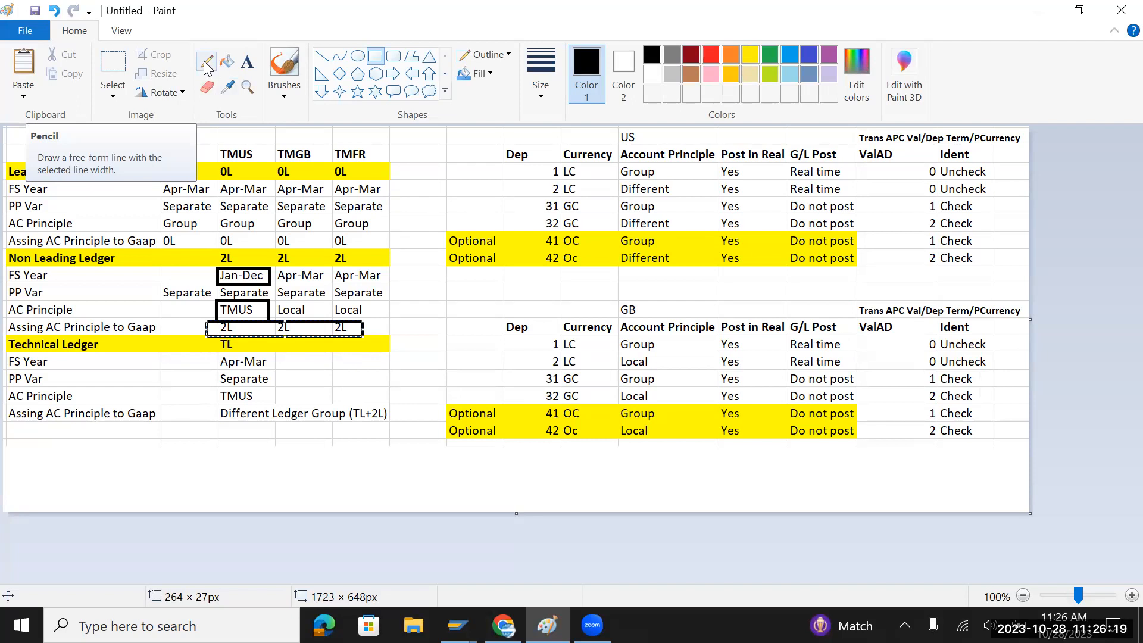
# Undo the three rectangles and erase the TMUS 2L entry from the non leading ledger's Assing AC Principle to Gaap row
pyautogui.click(206, 87)
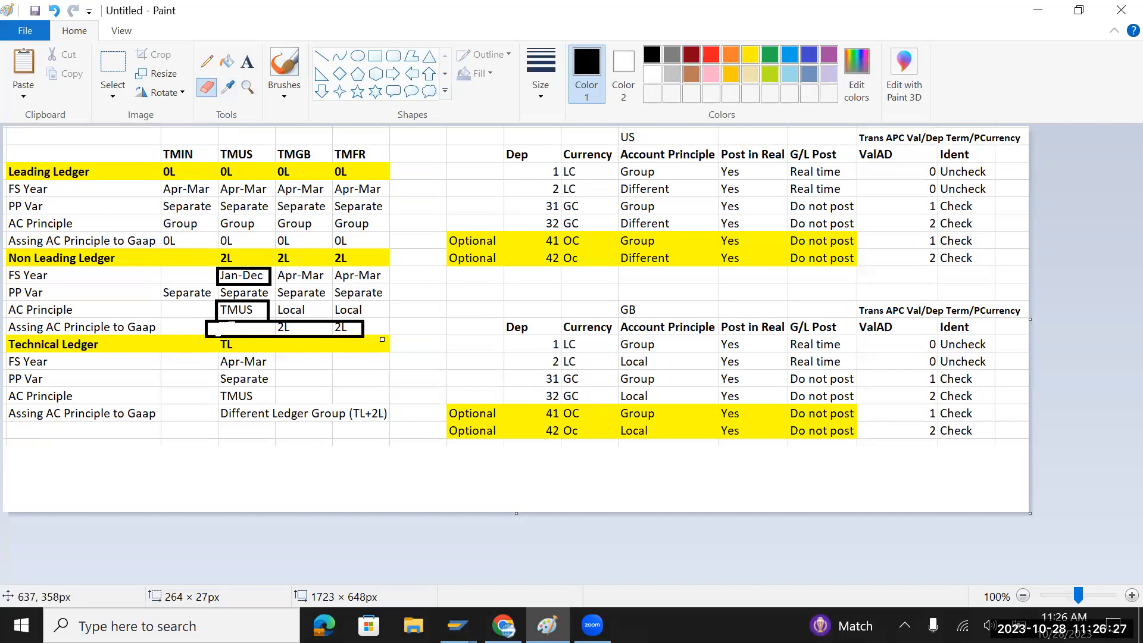
pyautogui.hotkey('ctrl', 'z')
pyautogui.hotkey('ctrl', 'z')
pyautogui.hotkey('ctrl', 'z')
pyautogui.hotkey('ctrl', 'z')
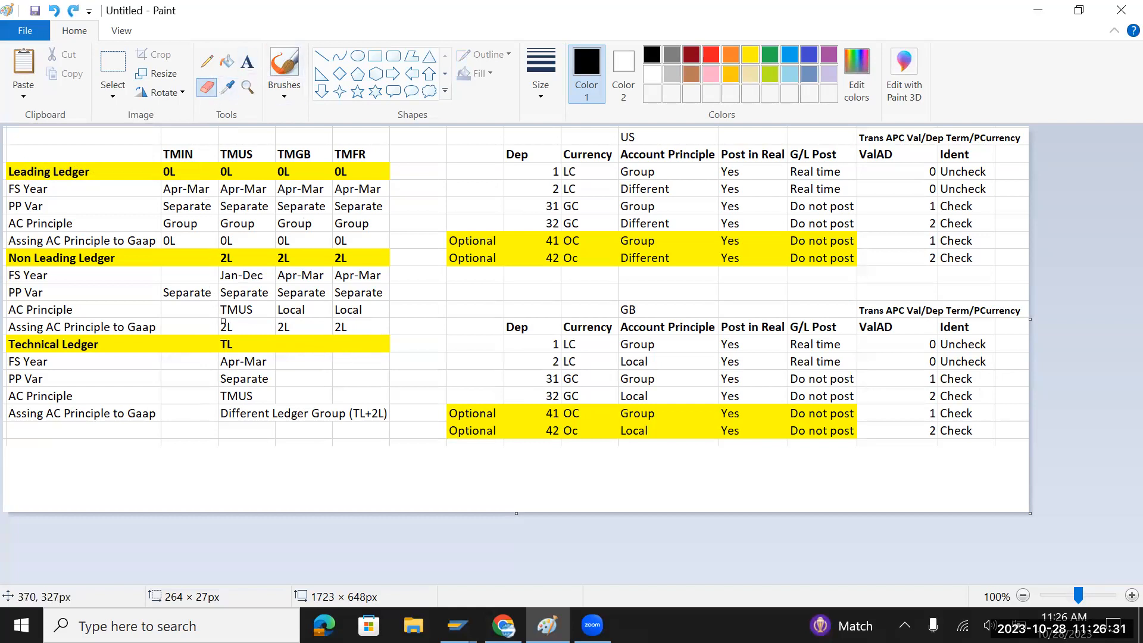
pyautogui.moveTo(223, 326); pyautogui.dragTo(227, 330)
# Outline the Different Ledger Group text, about 155 × 32 px, and the Non Leading Ledger 2L cells, about 249 × 32 px, and undo the latter
pyautogui.click(374, 56)
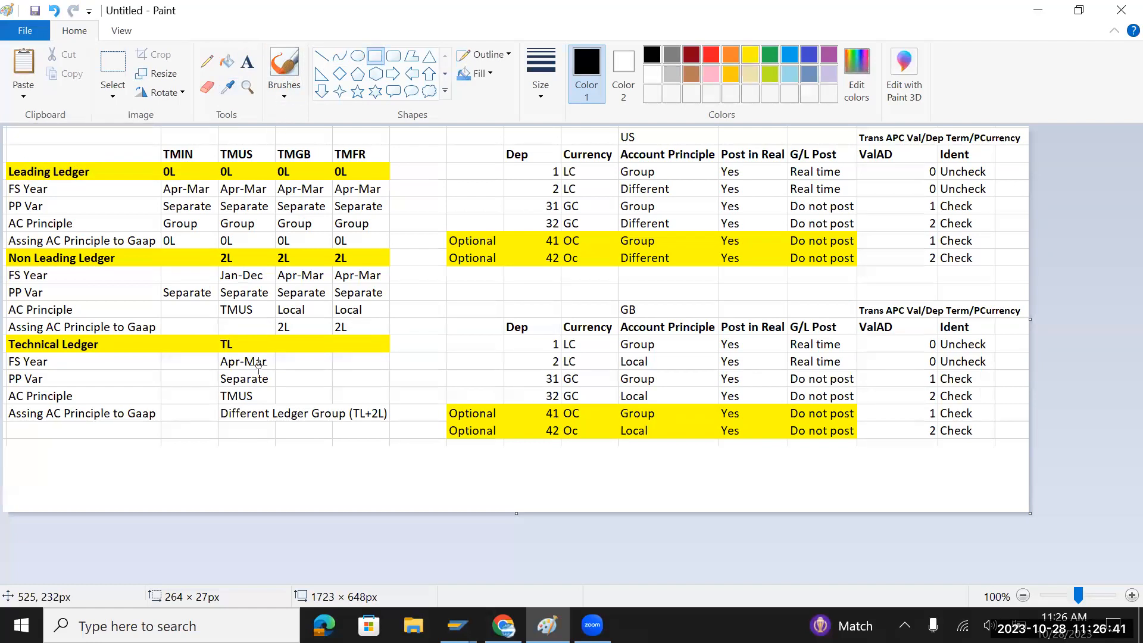
pyautogui.moveTo(215, 406)
pyautogui.mouseDown()
pyautogui.moveTo(318, 425)
pyautogui.moveTo(294, 422)
pyautogui.moveTo(307, 423)
pyautogui.mouseUp()
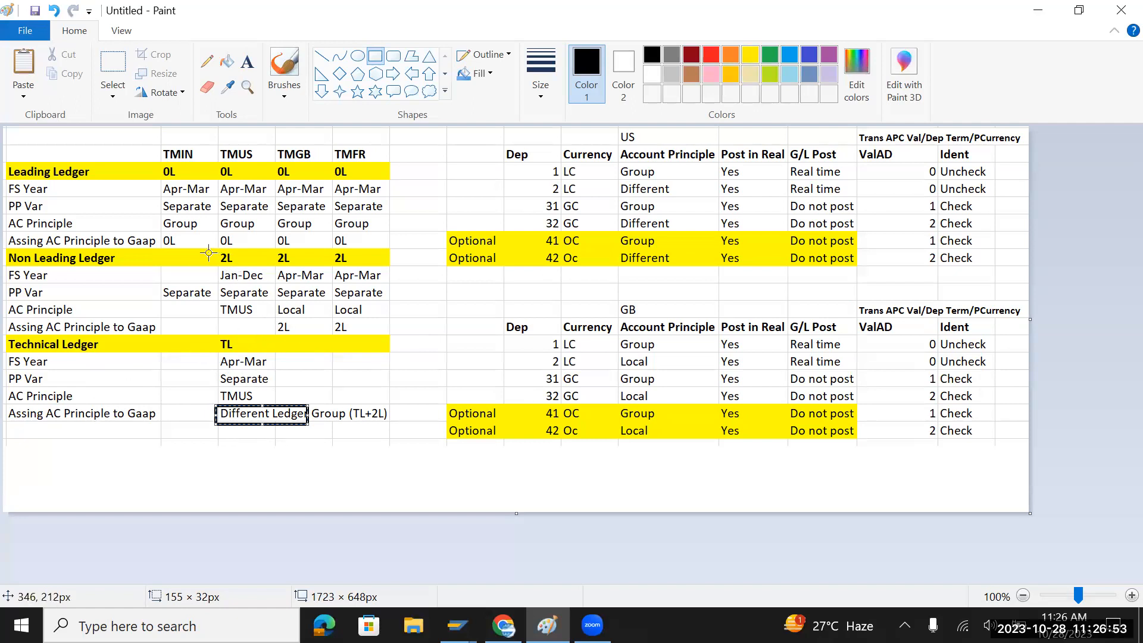
pyautogui.moveTo(213, 248); pyautogui.dragTo(362, 267)
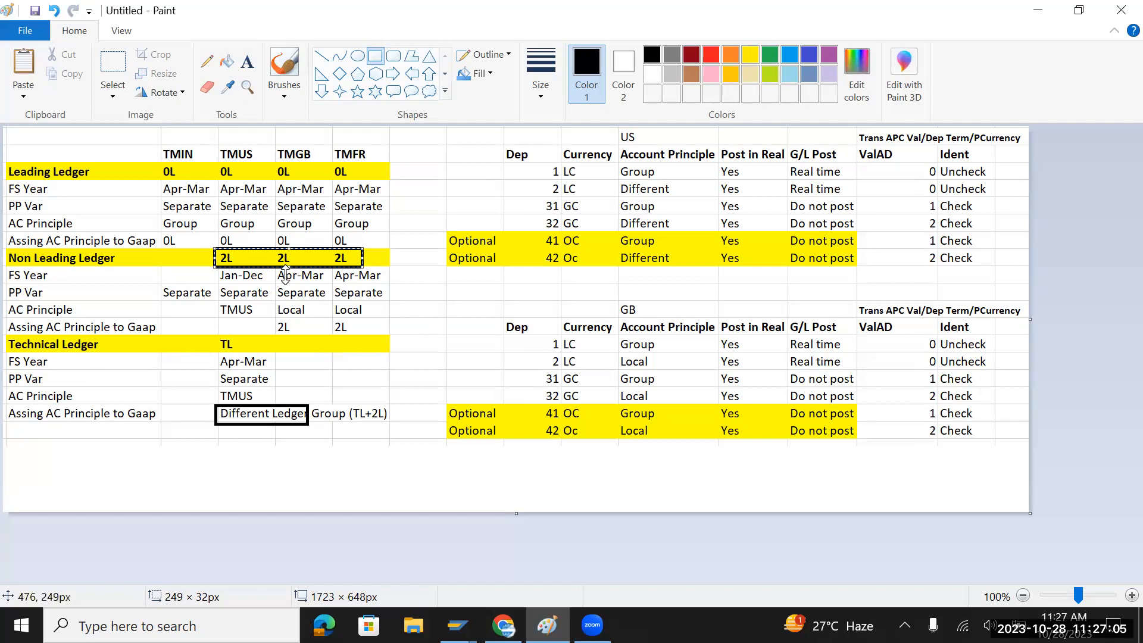
pyautogui.hotkey('ctrl', 'z')
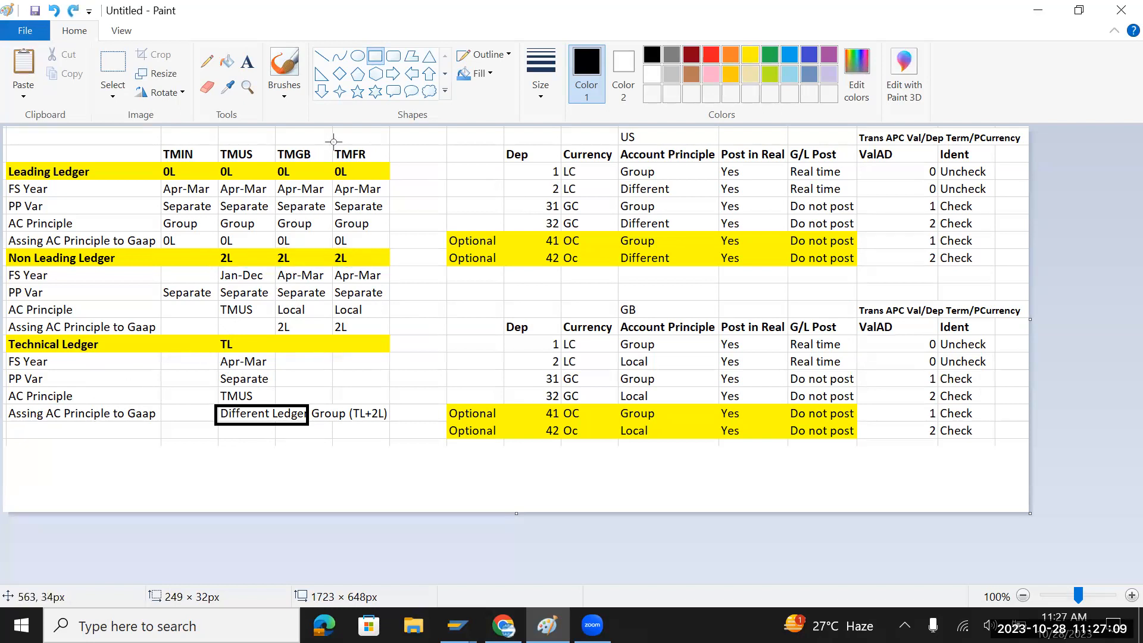
# Outline the TMFR heading, about 91 × 35 px, the Local cells, about 187 × 26 px, and the non leading TMUS principle, about 77 × 29 px
pyautogui.moveTo(331, 140); pyautogui.dragTo(385, 162)
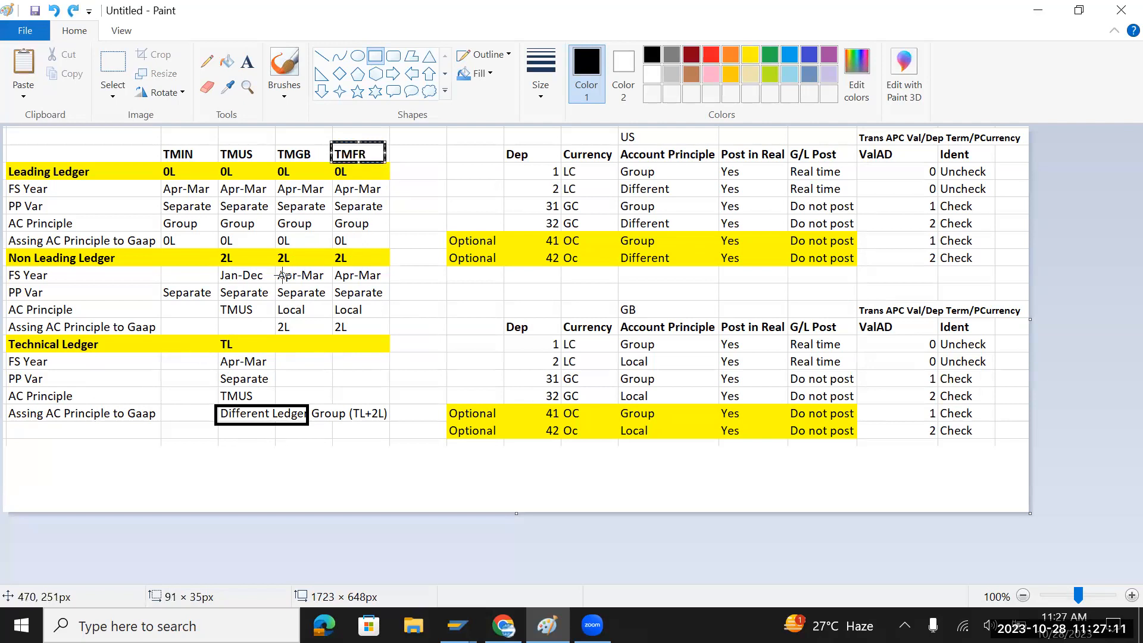
pyautogui.moveTo(273, 304); pyautogui.dragTo(383, 319)
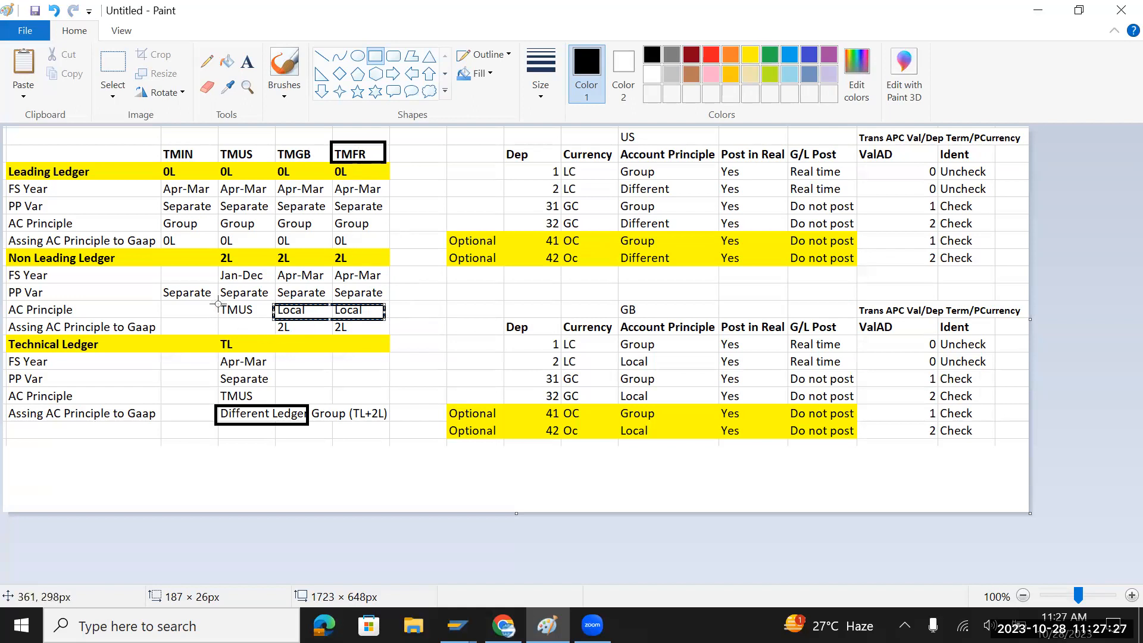
pyautogui.moveTo(215, 303); pyautogui.dragTo(261, 320)
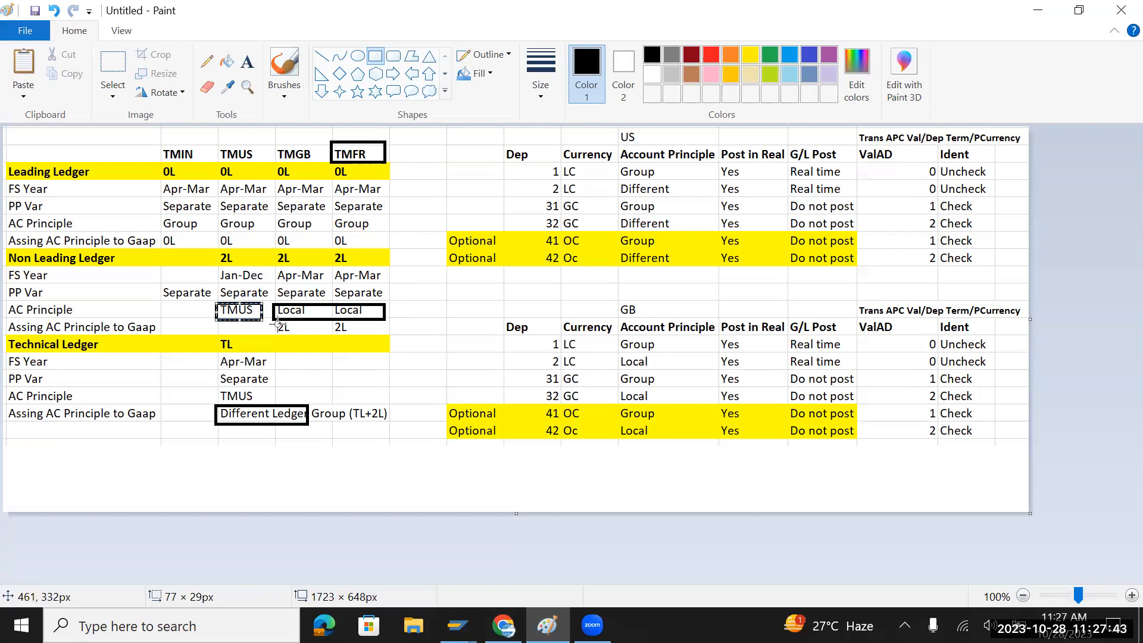
# Switch to SAP, open the company code settings of ledger 2L and locate company code TMGB
pyautogui.hotkey('alt', 'Tab')
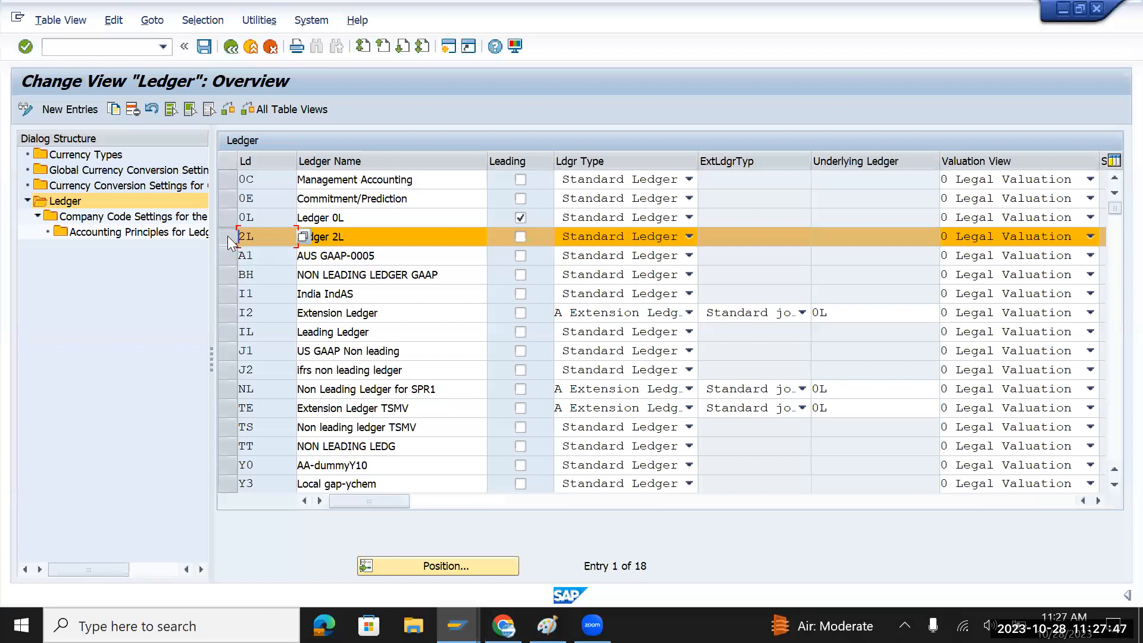
pyautogui.doubleClick(140, 214)
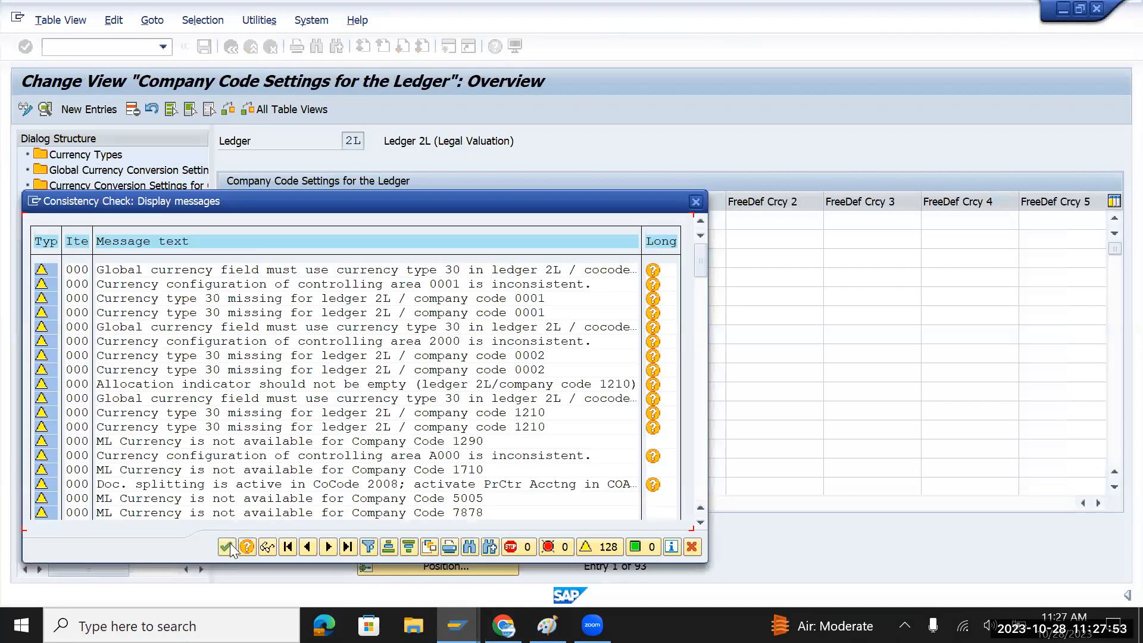
pyautogui.click(226, 547)
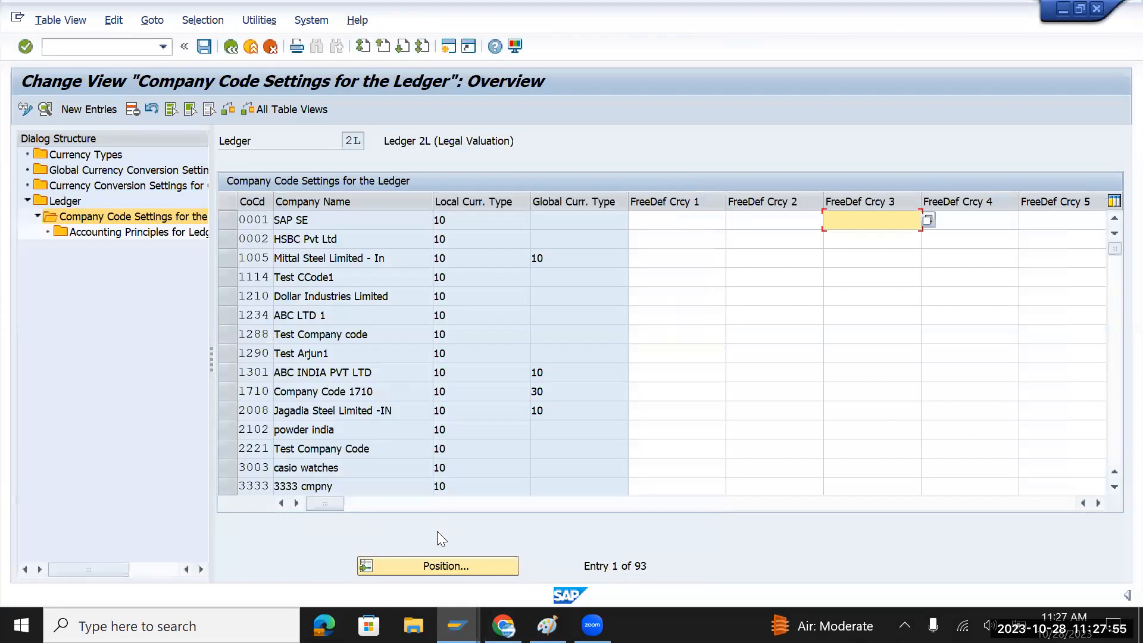
pyautogui.click(444, 566)
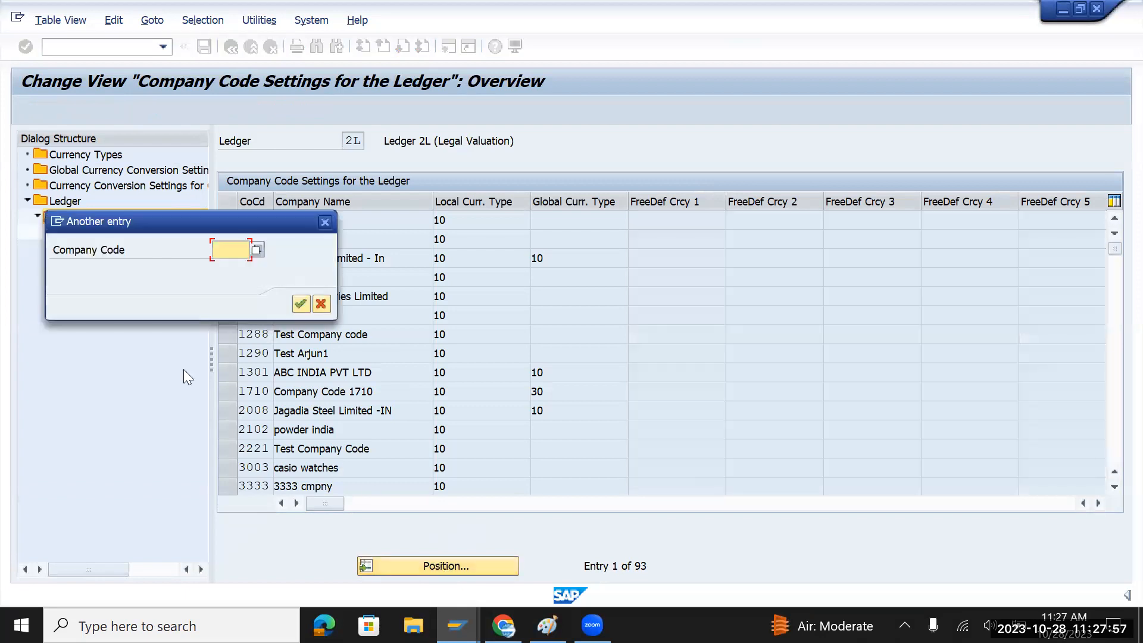
pyautogui.write('tmgb')
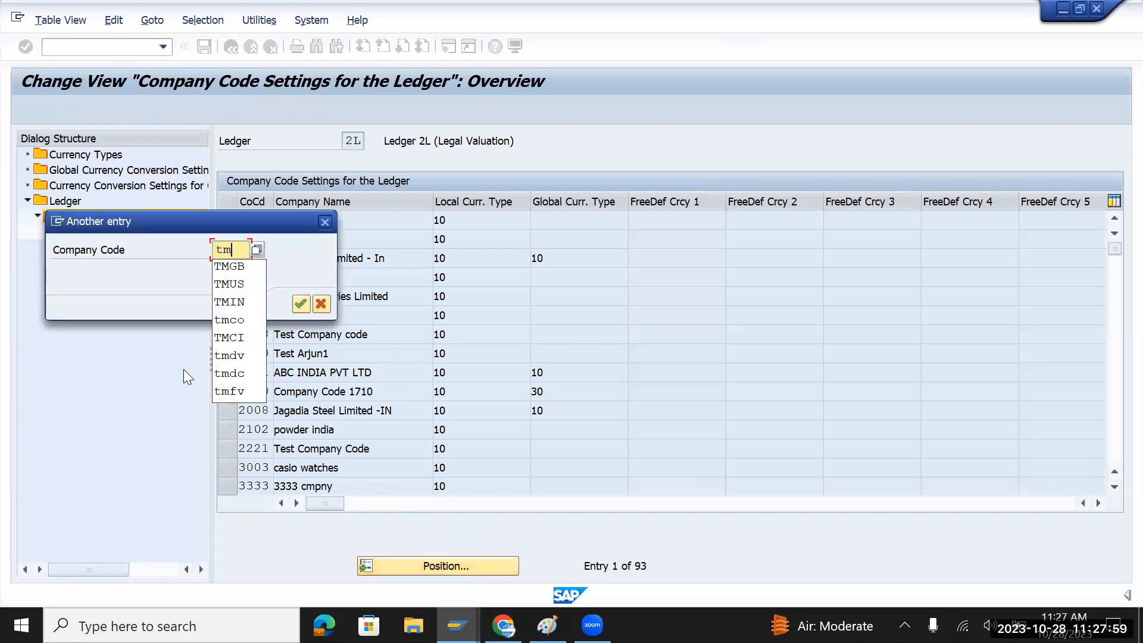
pyautogui.press('Return')
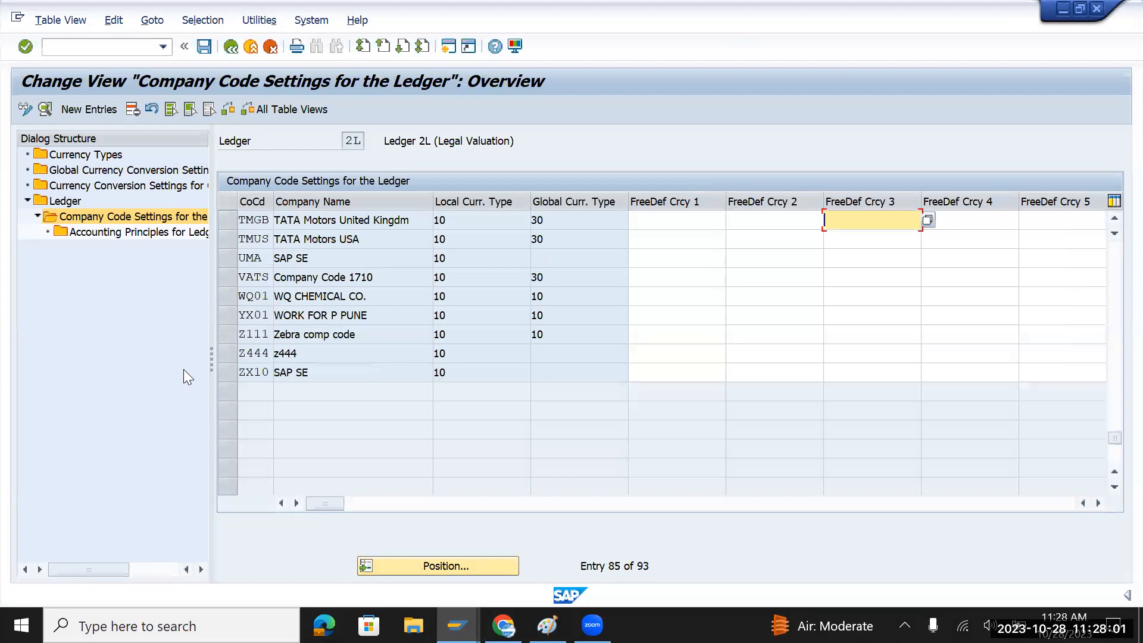
# Switch to Paint, outline the TMIN non leading ledger column, about 59 × 150 px, and undo all the rectangles
pyautogui.hotkey('alt', 'Tab')
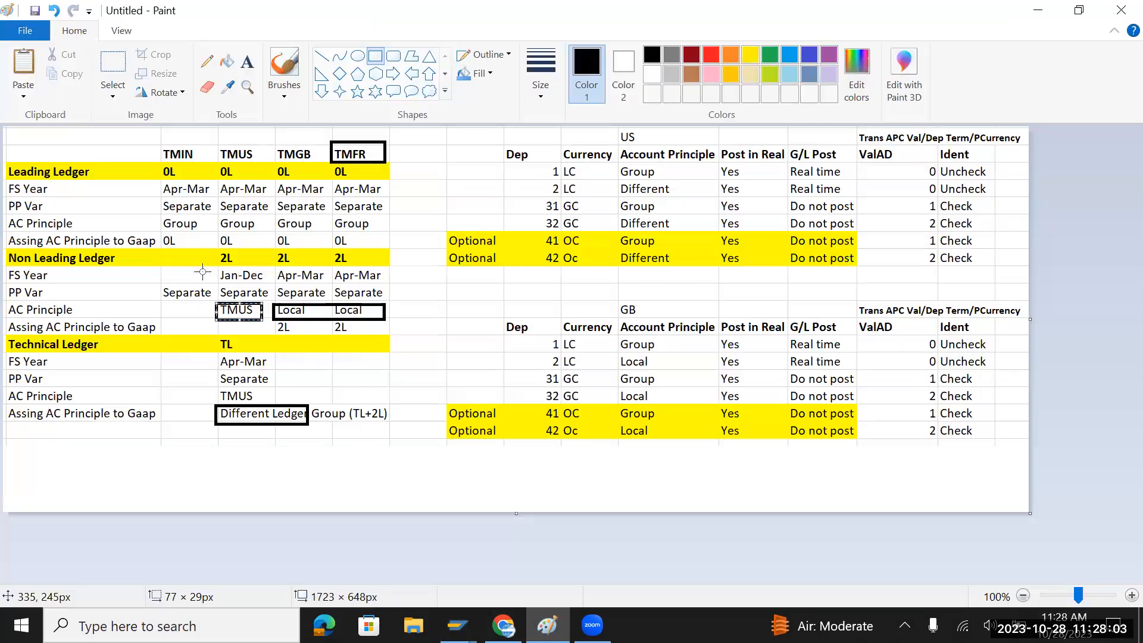
pyautogui.moveTo(168, 247); pyautogui.dragTo(200, 337)
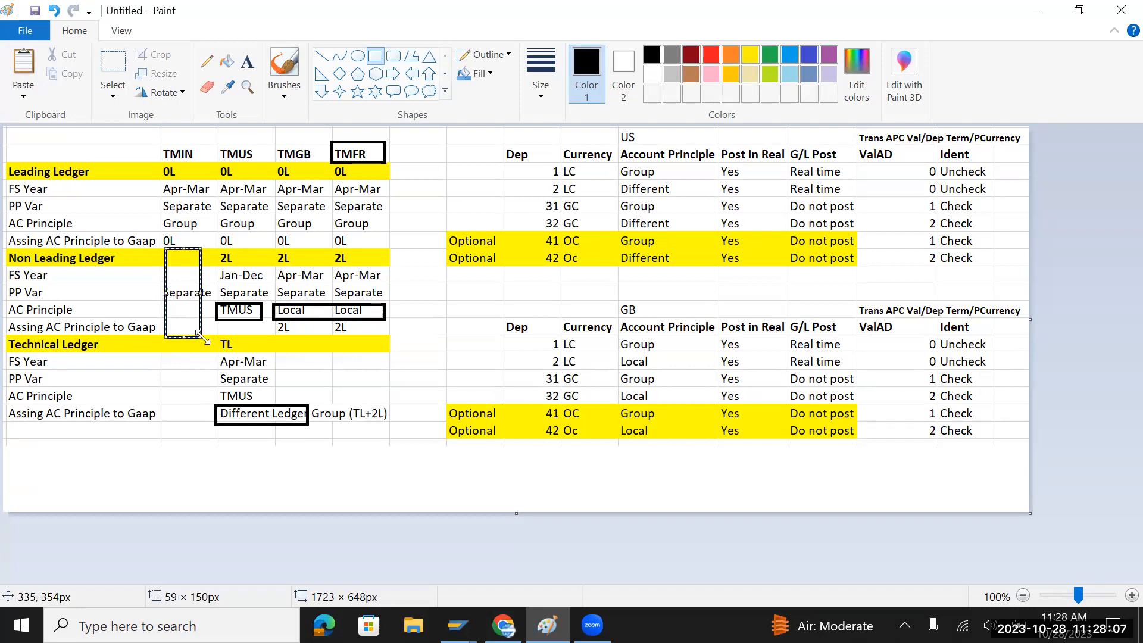
pyautogui.hotkey('ctrl', 'z')
pyautogui.hotkey('ctrl', 'z')
pyautogui.hotkey('ctrl', 'z')
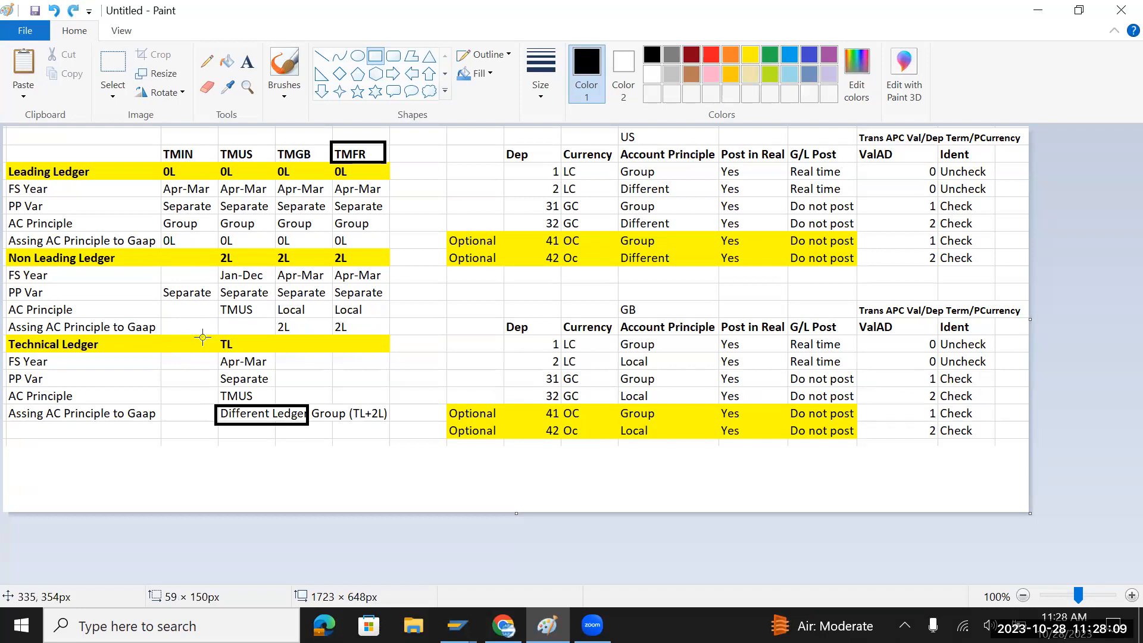
pyautogui.hotkey('ctrl', 'z')
pyautogui.hotkey('ctrl', 'z')
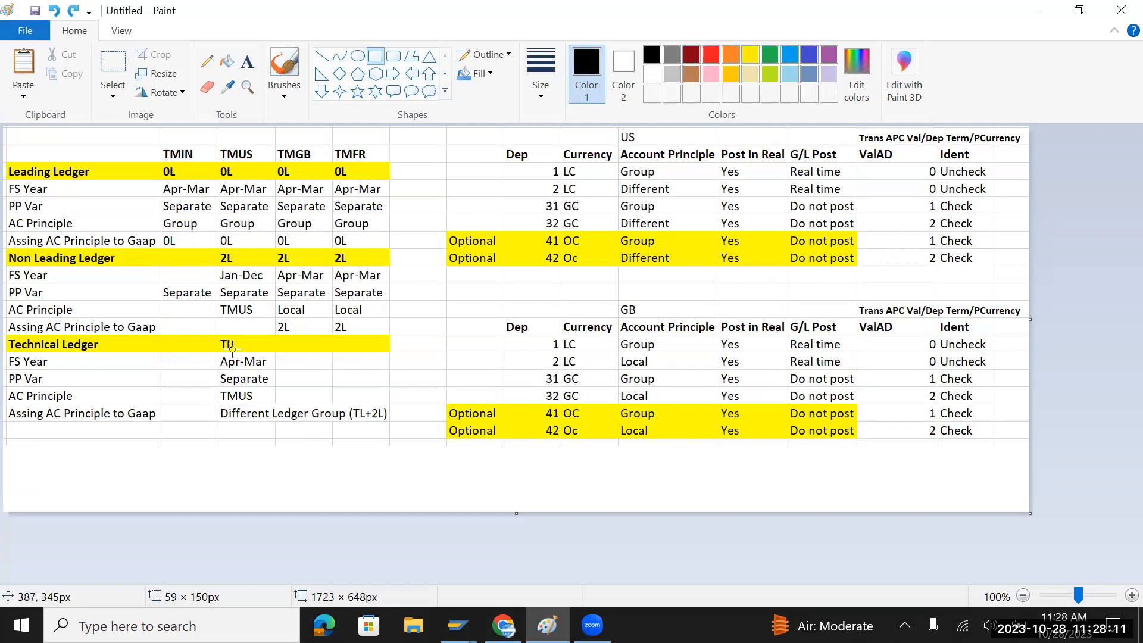
# Switch to SAP, select the TMGB row in ledger 2L's company code settings and return to Paint
pyautogui.hotkey('alt', 'Tab')
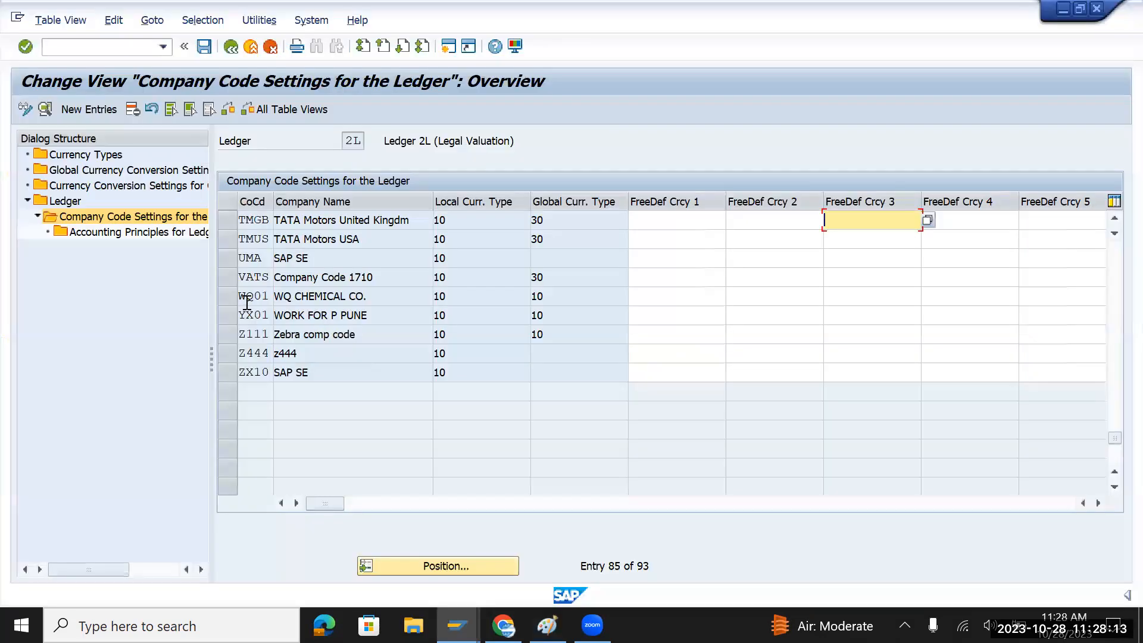
pyautogui.click(229, 218)
pyautogui.hotkey('alt', 'Tab')
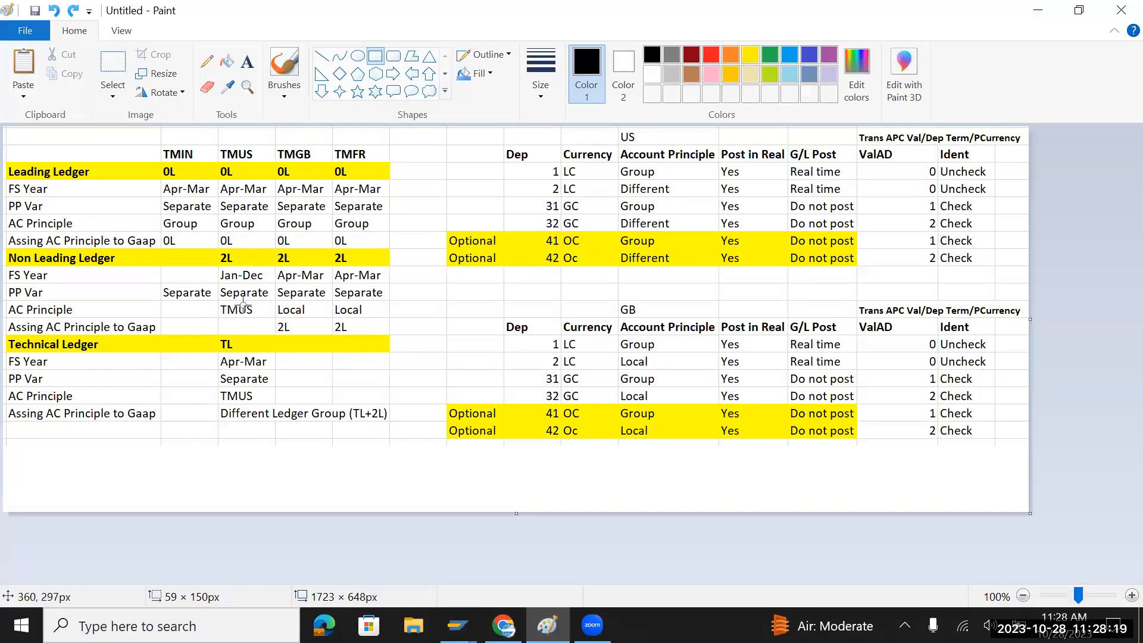
# Outline the TMGB Local principle, about 71 × 30 px, and switch to SAP to check the accounting principle of TMGB in ledger 2L
pyautogui.moveTo(276, 301); pyautogui.dragTo(318, 319)
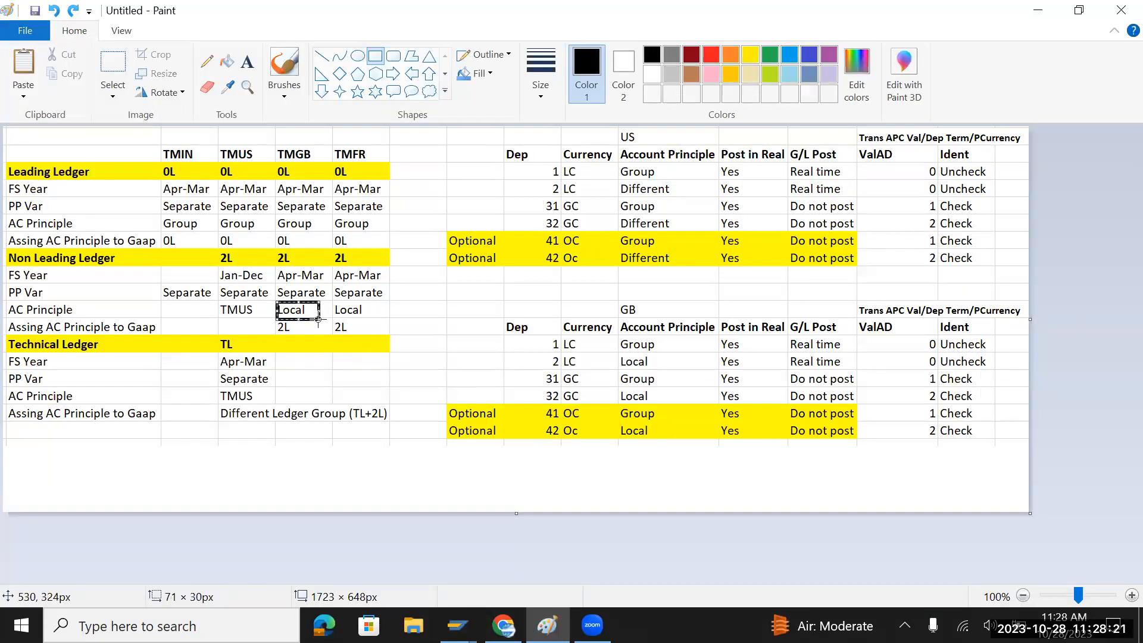
pyautogui.hotkey('alt', 'Tab')
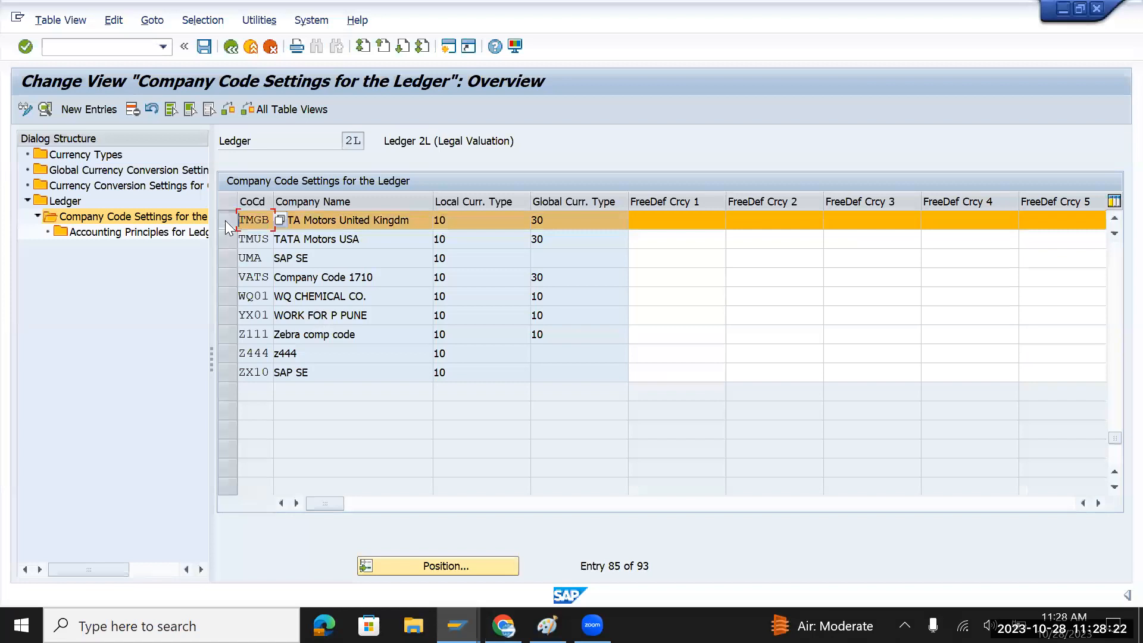
pyautogui.doubleClick(137, 232)
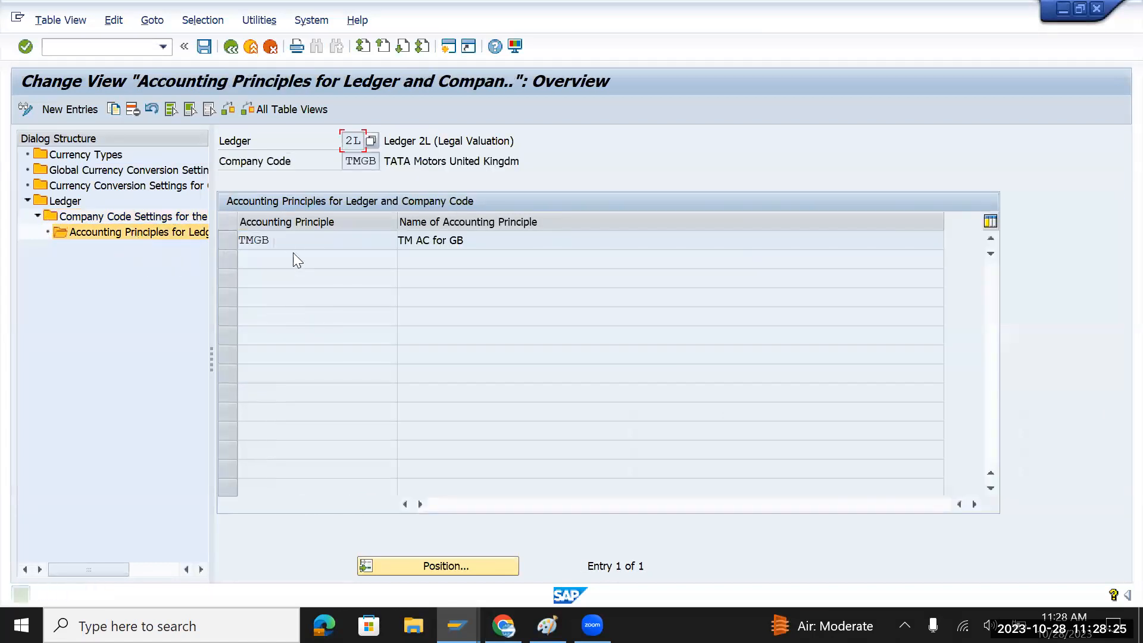
pyautogui.moveTo(293, 239); pyautogui.dragTo(242, 239)
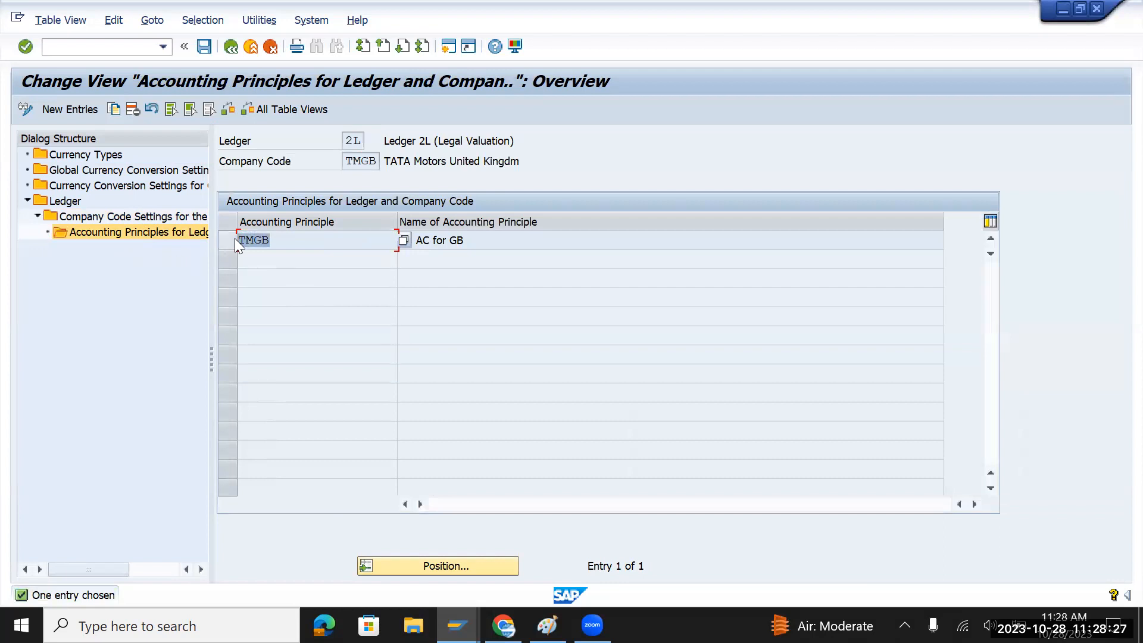
# Outline the non leading TMGB and TMFR Apr-Mar cells, about 186 × 21 px, exit SAP's TMGB principle view and outline the TMUS principle, about 75 × 25 px
pyautogui.hotkey('alt', 'Tab')
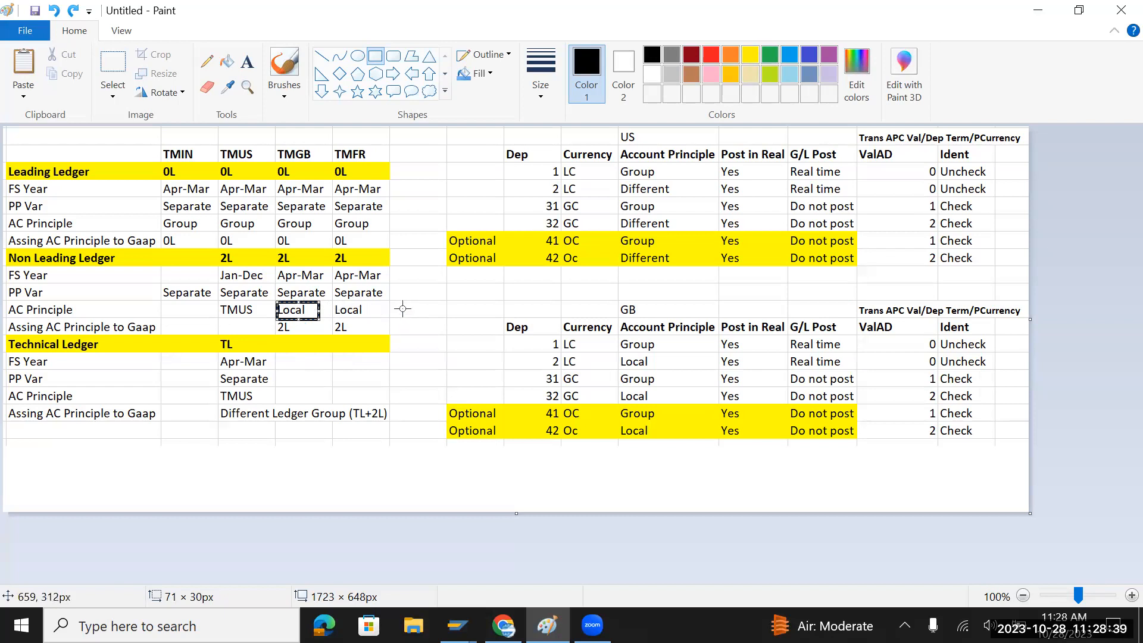
pyautogui.moveTo(274, 268); pyautogui.dragTo(386, 279)
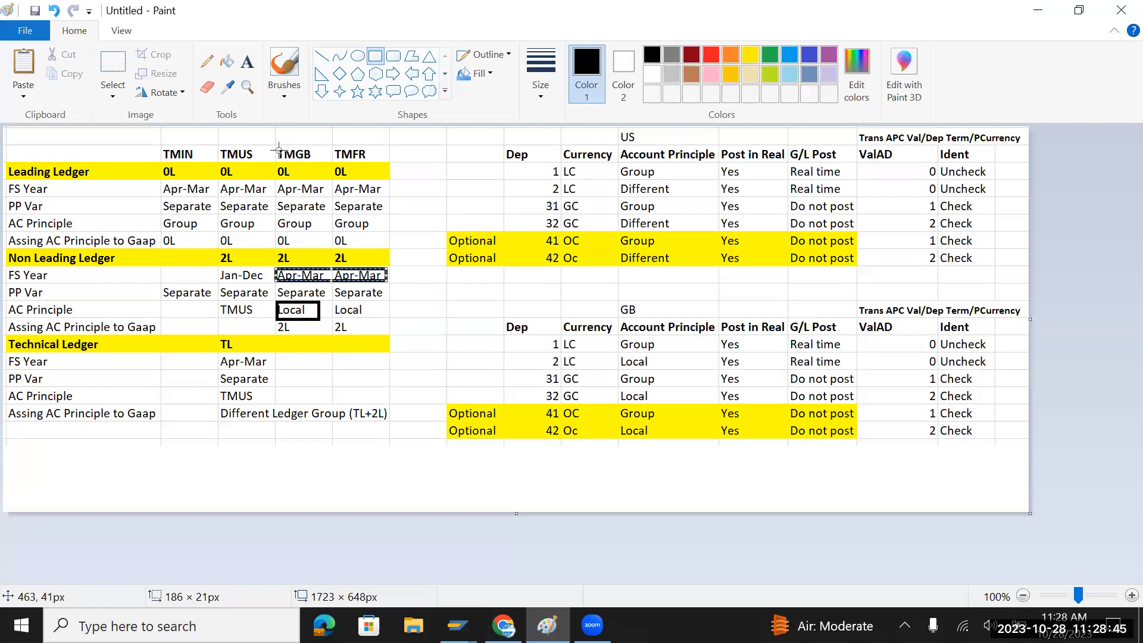
pyautogui.hotkey('alt', 'Tab')
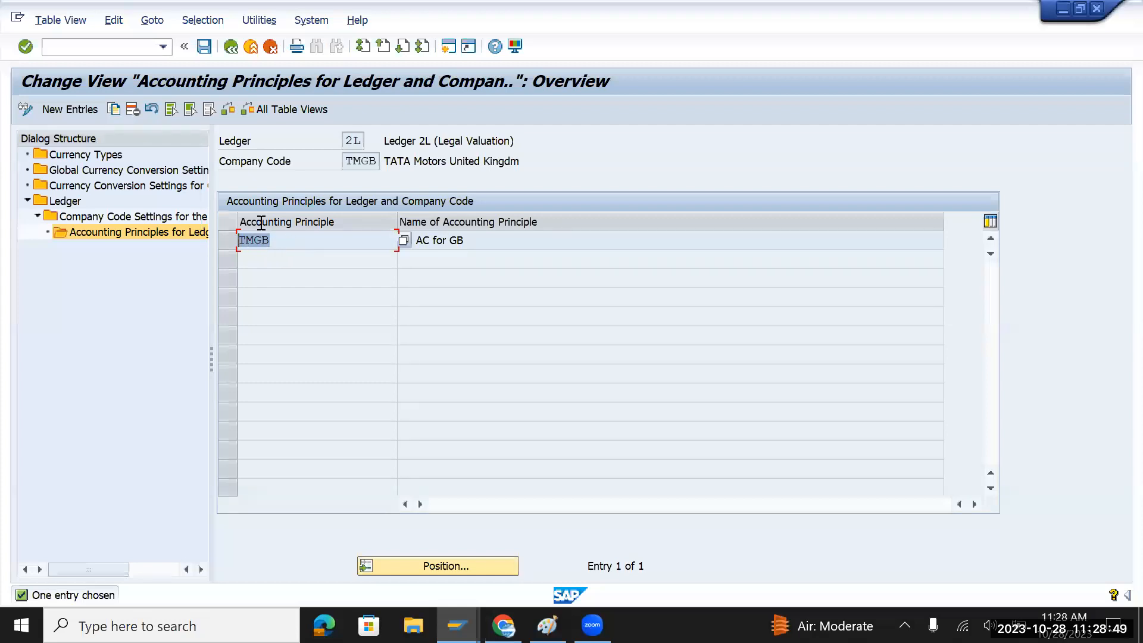
pyautogui.click(230, 47)
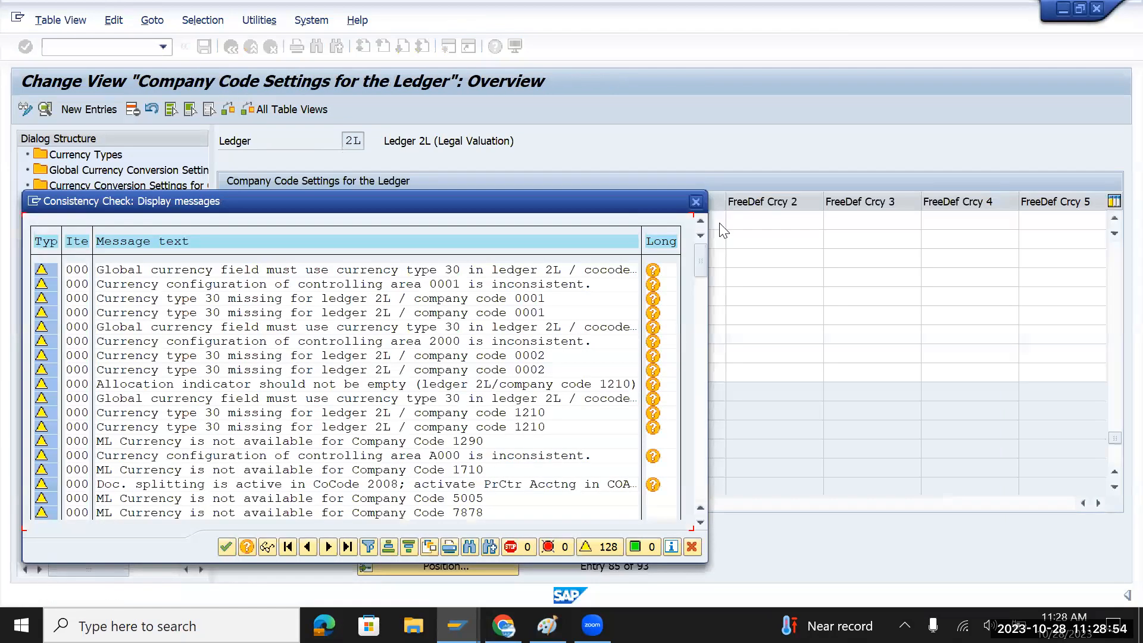
pyautogui.click(695, 201)
pyautogui.hotkey('alt', 'Tab')
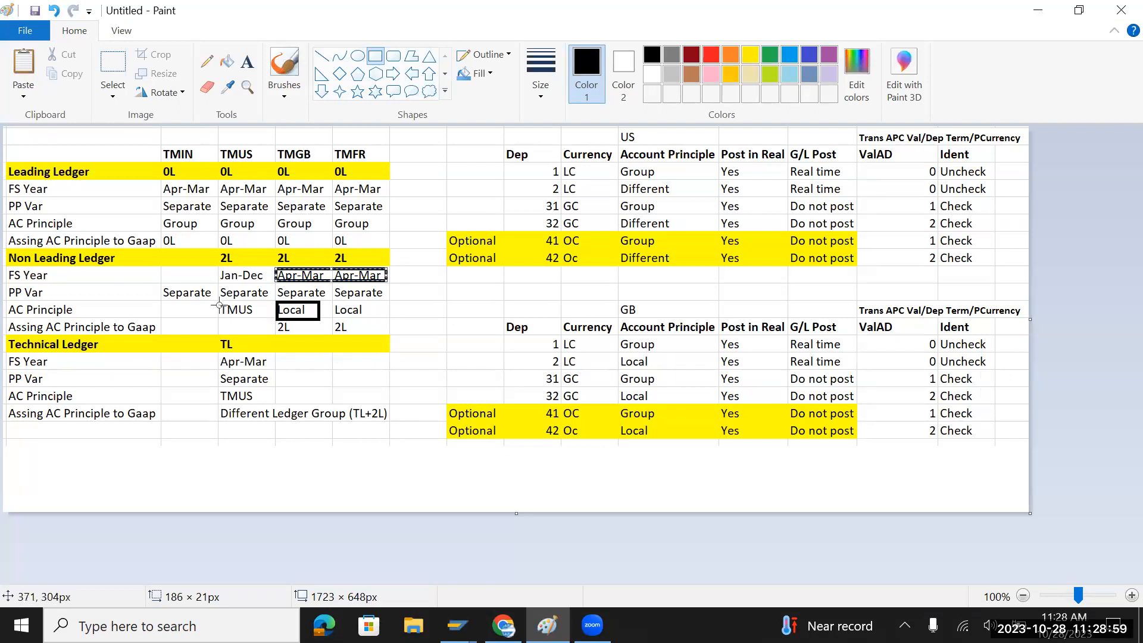
pyautogui.moveTo(216, 303); pyautogui.dragTo(261, 317)
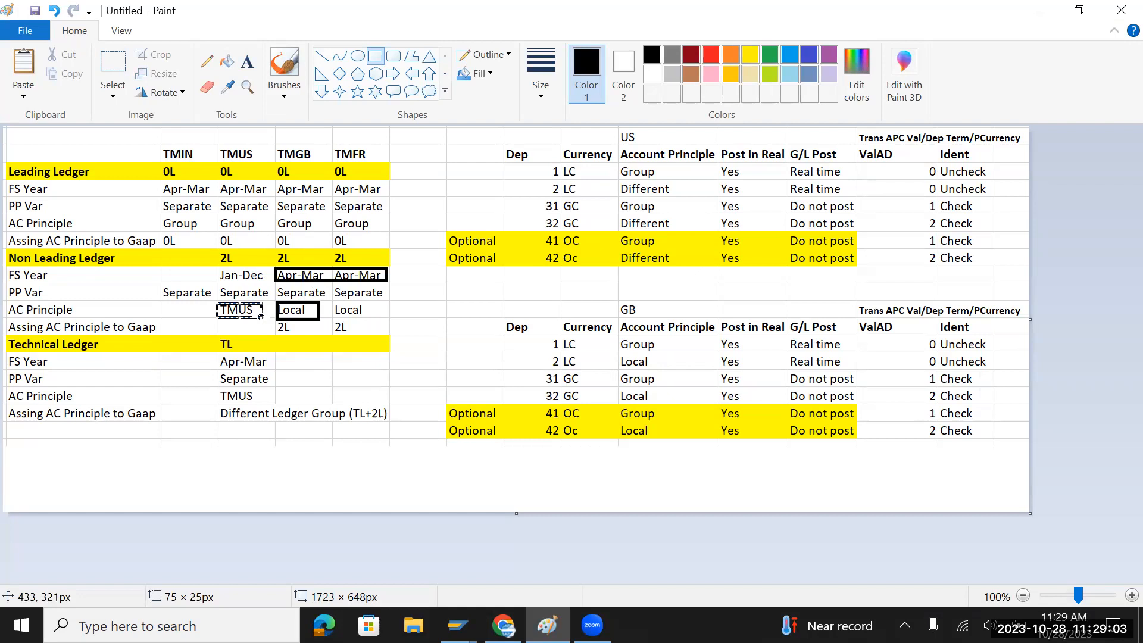
# Switch to SAP, reopen the company code settings of ledger 2L and check the accounting principle assigned to company code TMUS
pyautogui.hotkey('alt', 'Tab')
pyautogui.click(230, 47)
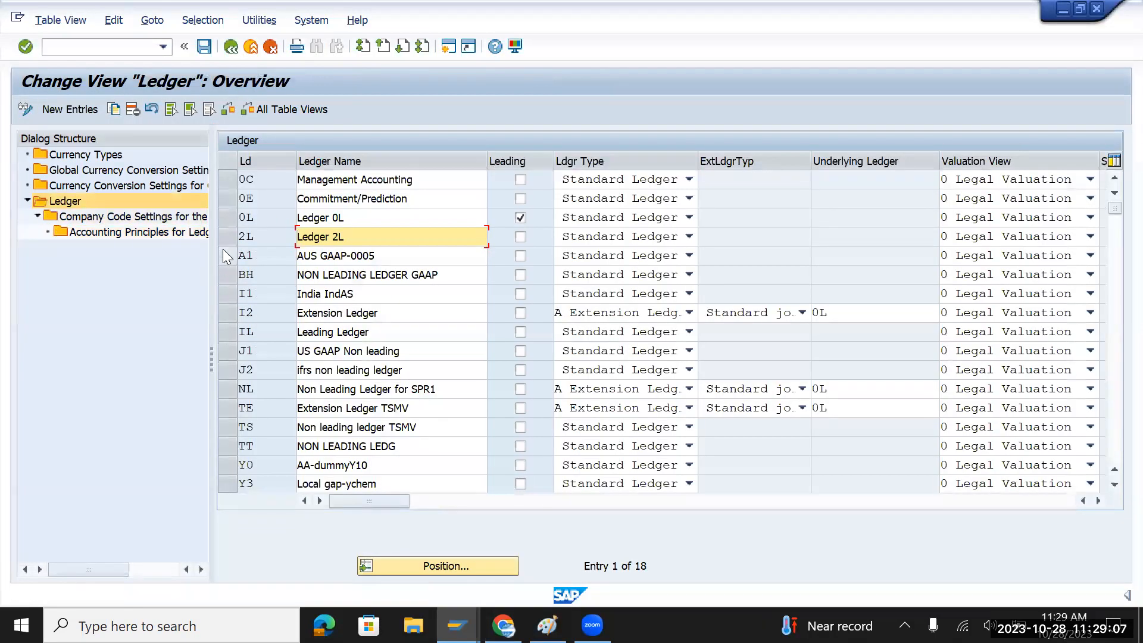
pyautogui.click(225, 238)
pyautogui.click(169, 220)
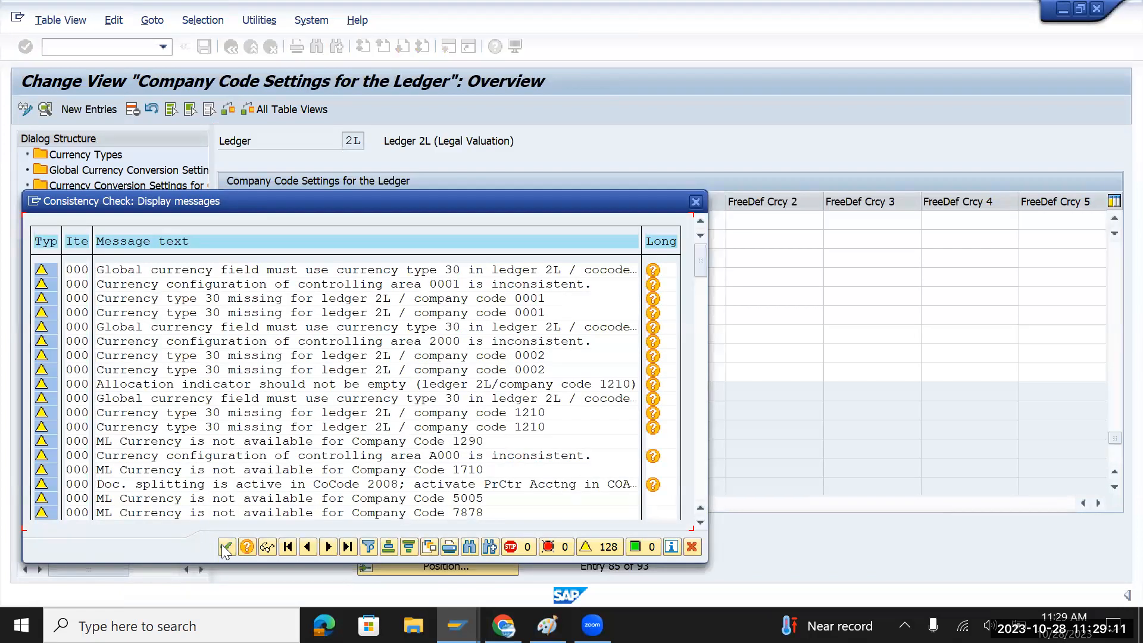
pyautogui.click(226, 547)
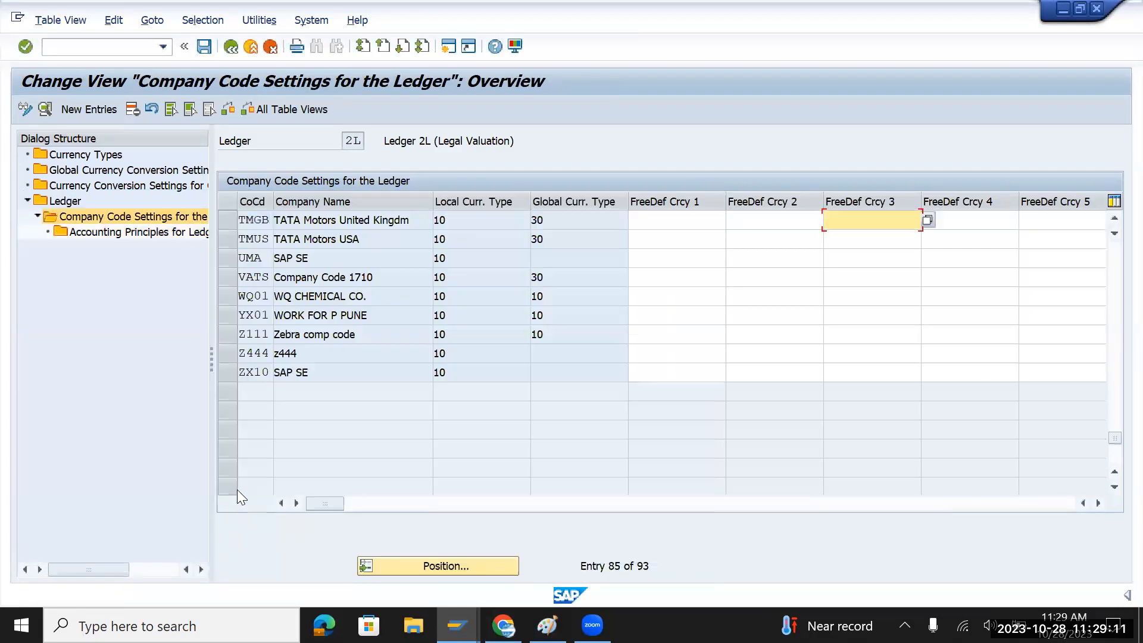
pyautogui.click(232, 239)
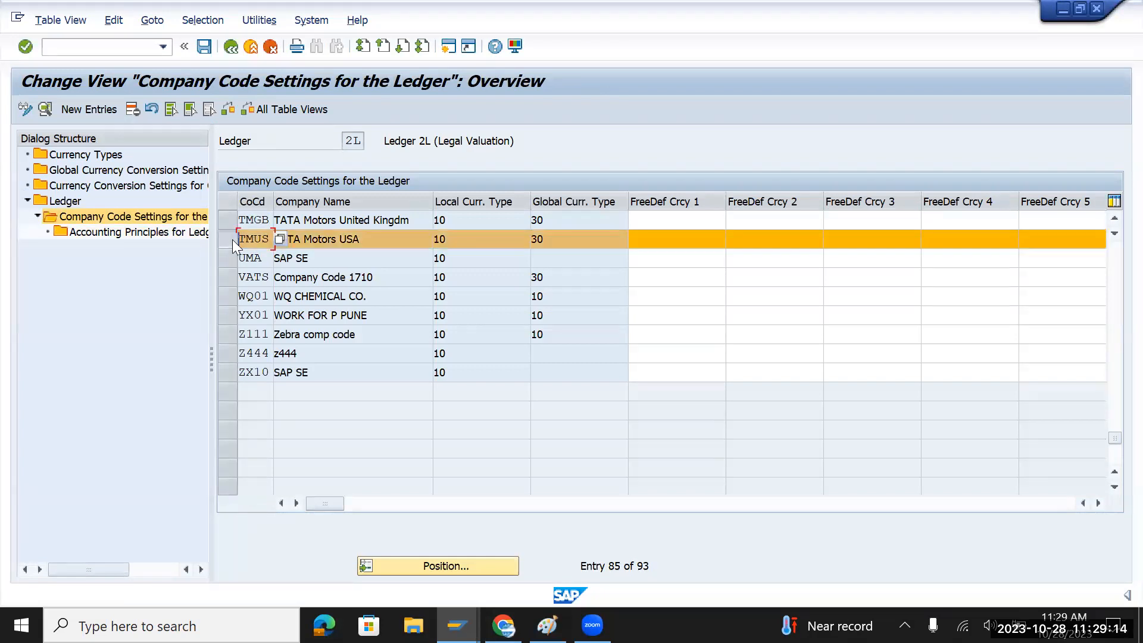
pyautogui.click(155, 234)
pyautogui.doubleClick(155, 234)
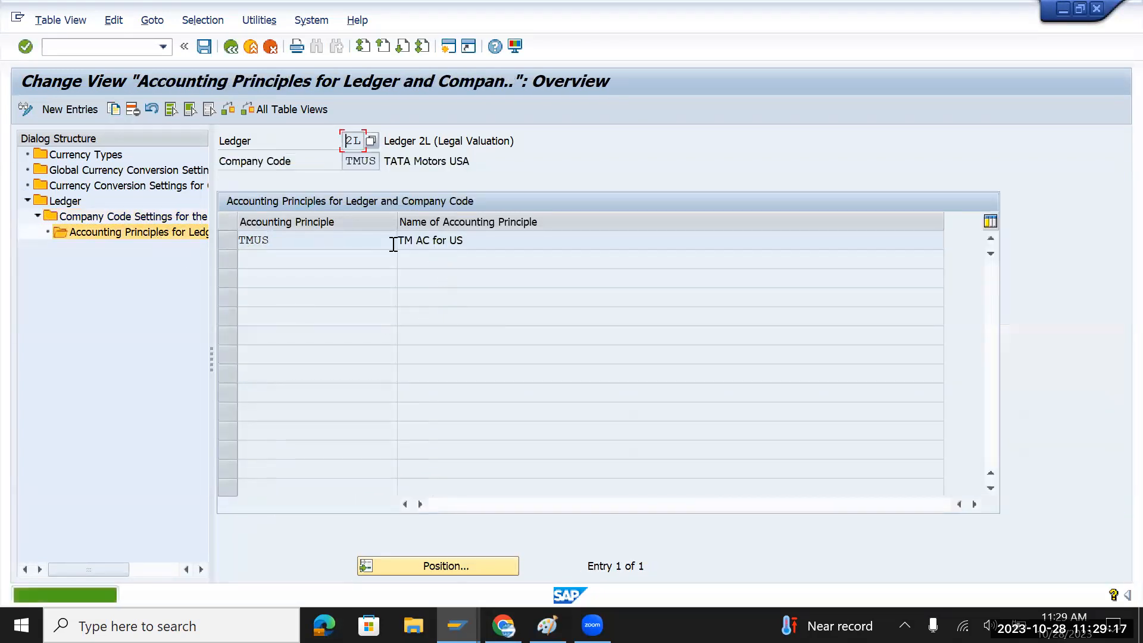
pyautogui.moveTo(492, 242); pyautogui.dragTo(201, 240)
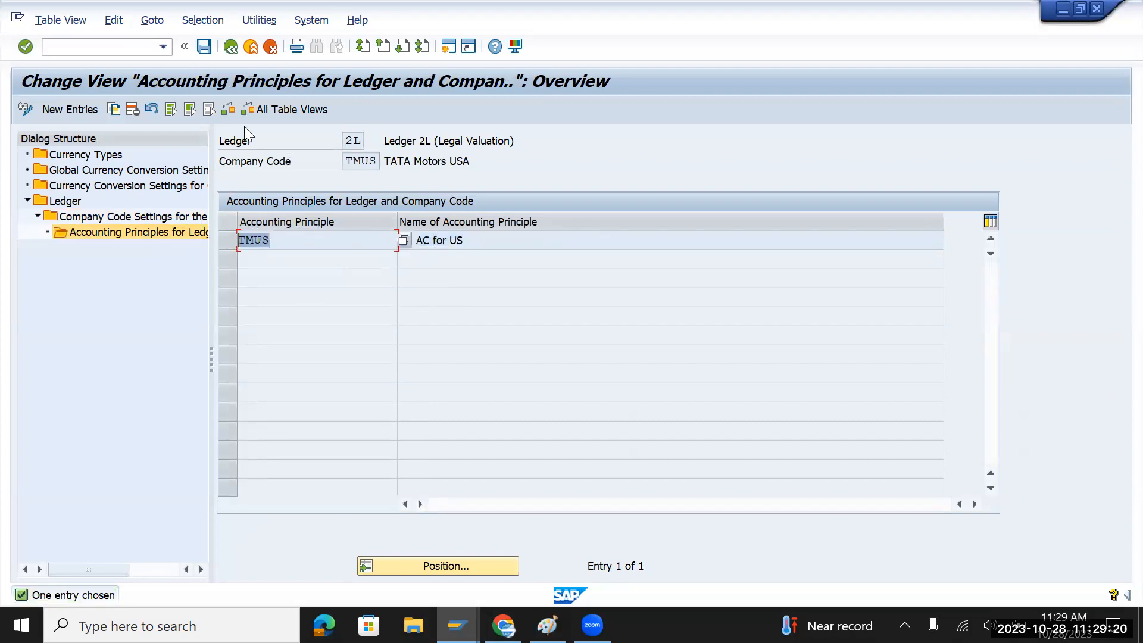
# Return to ledger 2L's company code settings, examine the fiscal year and posting period variants of TMGB and TMUS, and switch to Paint
pyautogui.click(233, 47)
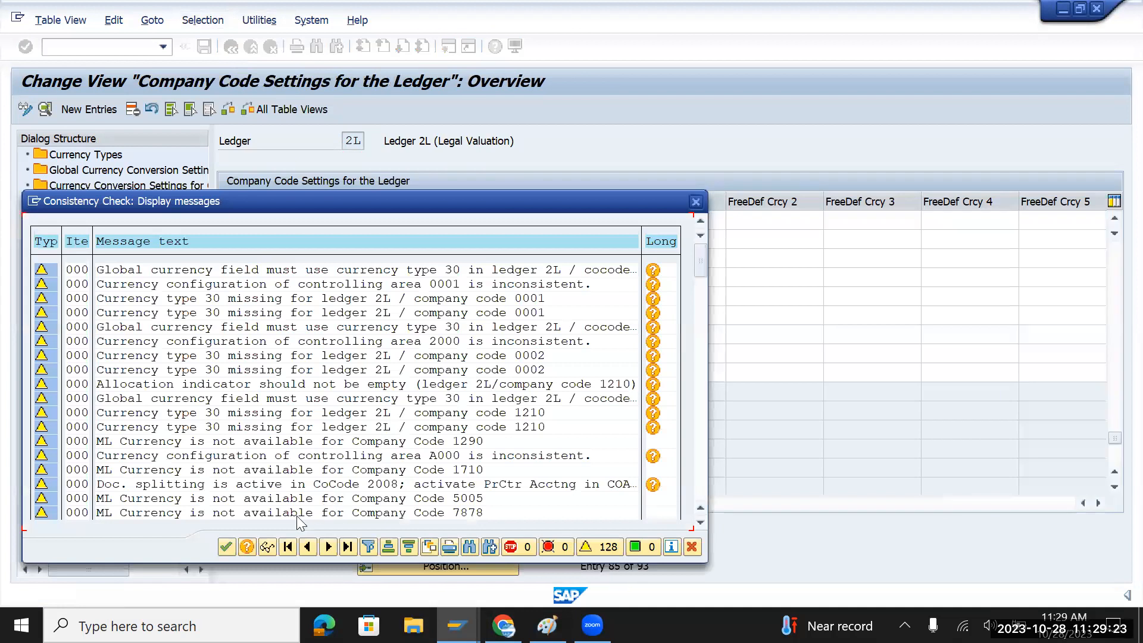
pyautogui.click(226, 546)
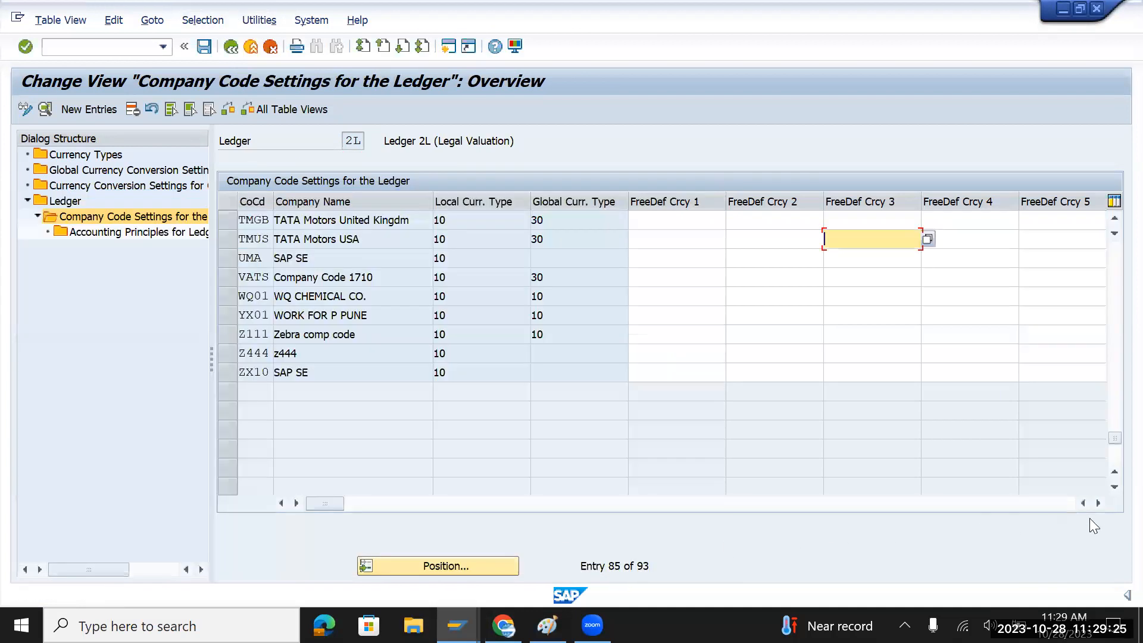
pyautogui.click(1099, 503)
pyautogui.click(1098, 503)
pyautogui.click(1099, 502)
pyautogui.click(1099, 503)
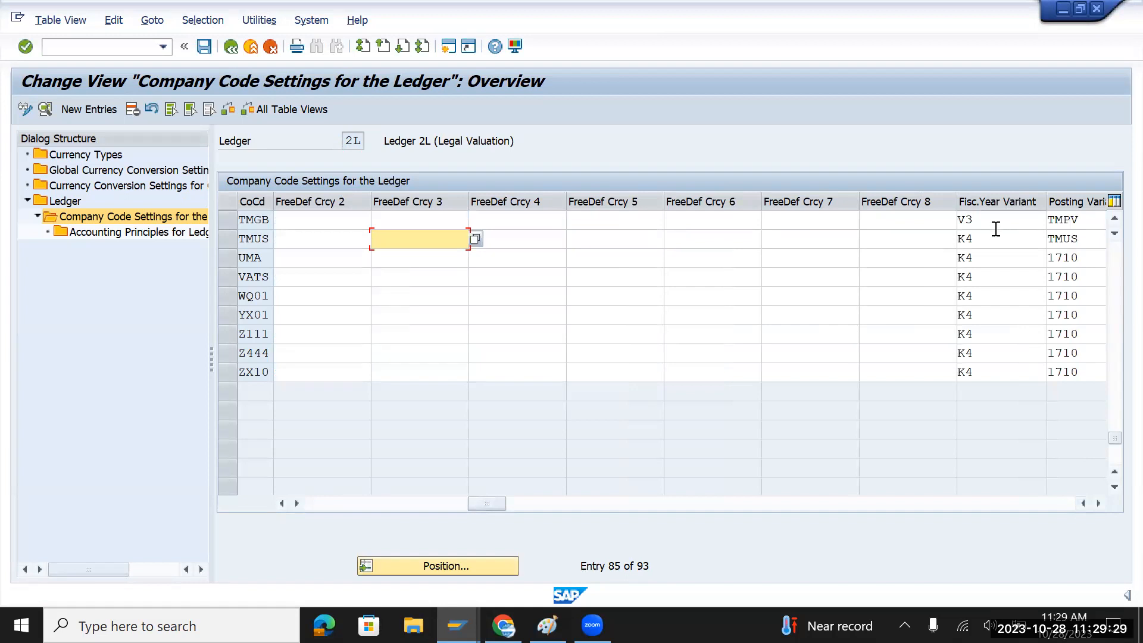
pyautogui.click(971, 222)
pyautogui.moveTo(1077, 238); pyautogui.dragTo(1056, 241)
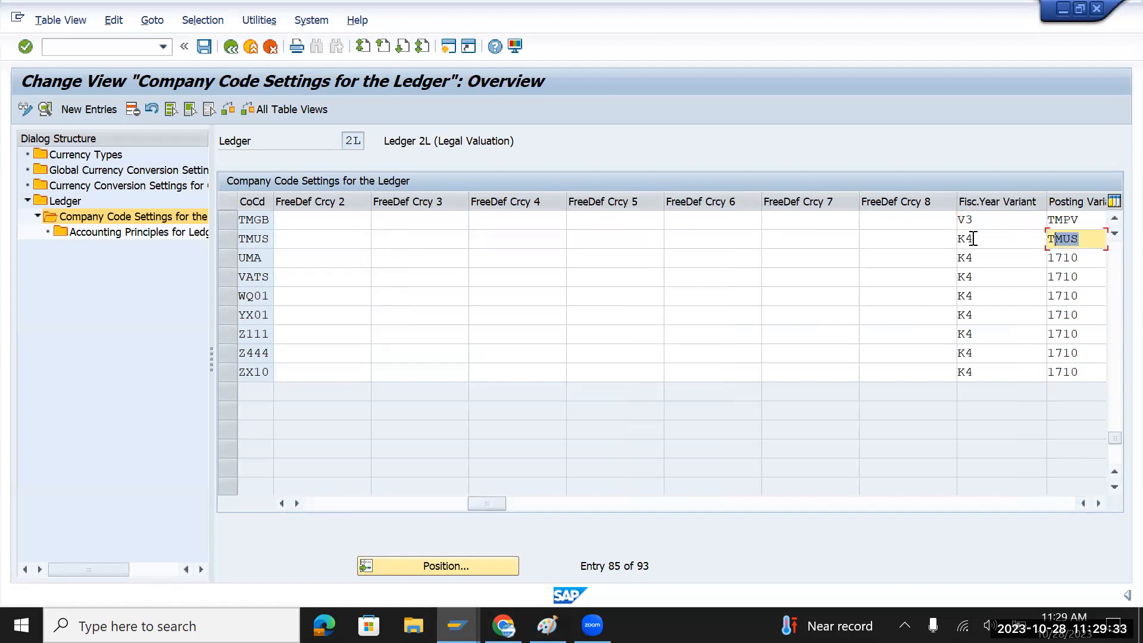
pyautogui.hotkey('alt', 'Tab')
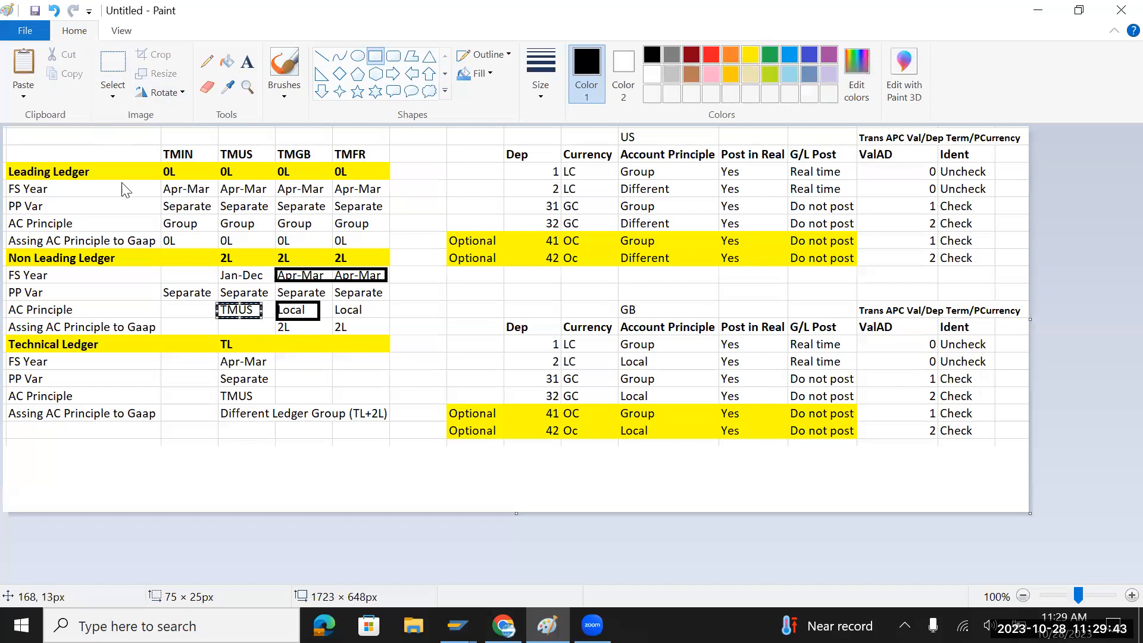
# Switch to SAP, open Assign Accounting Principle to Ledger Groups and check the target ledger groups of TMGB and TMUS
pyautogui.hotkey('alt', 'Tab')
pyautogui.click(231, 47)
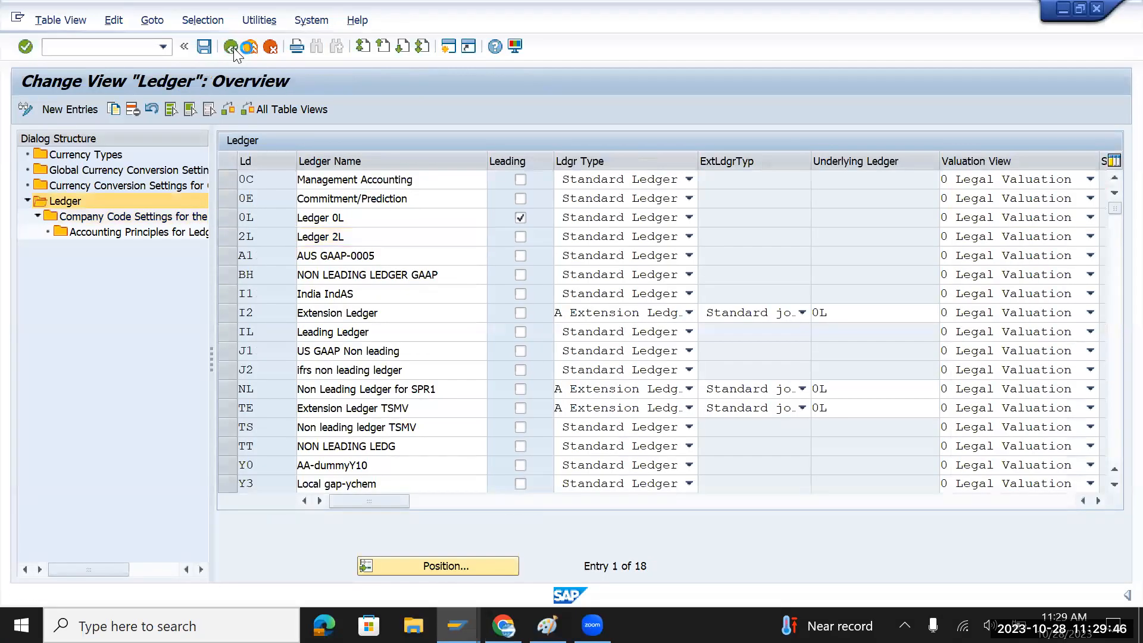
pyautogui.click(233, 48)
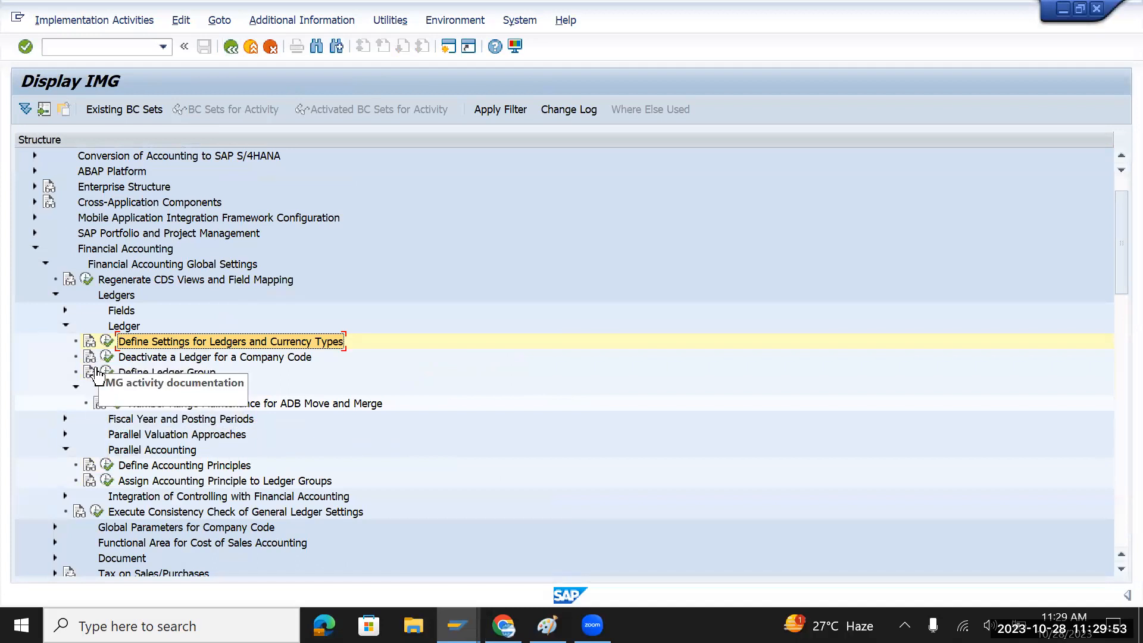
pyautogui.click(107, 480)
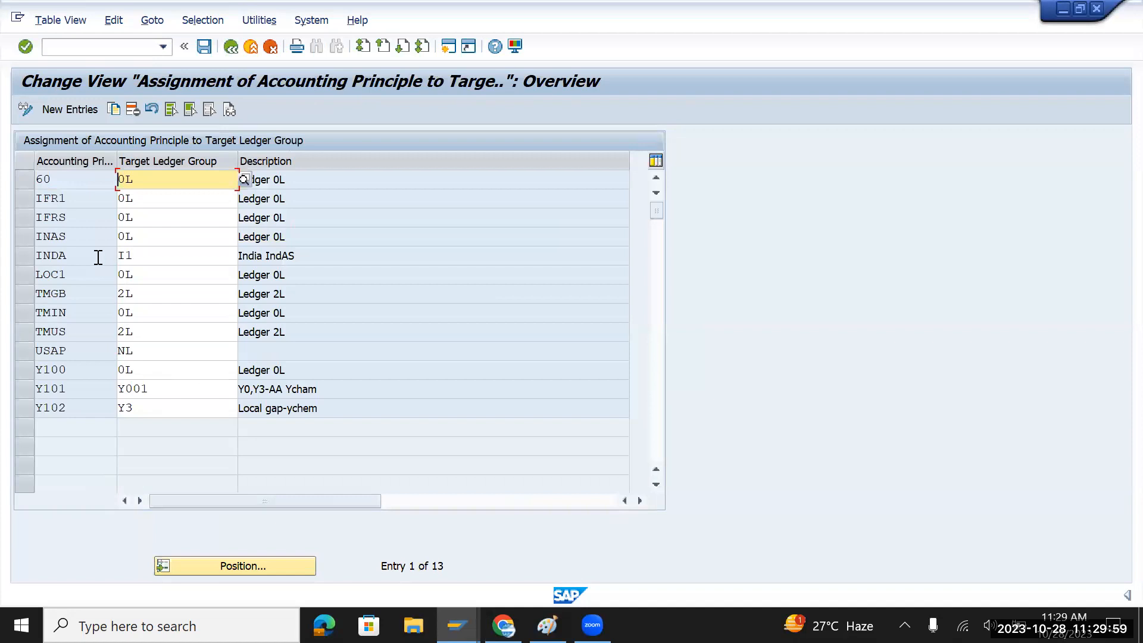
pyautogui.moveTo(84, 293); pyautogui.dragTo(30, 293)
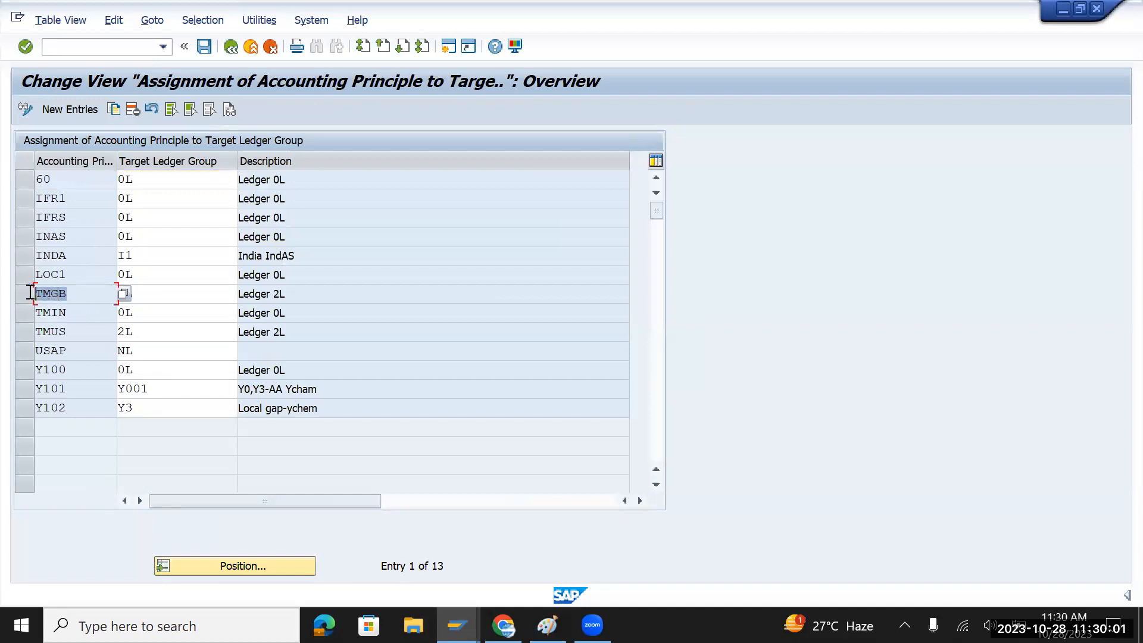
pyautogui.moveTo(163, 288); pyautogui.dragTo(114, 286)
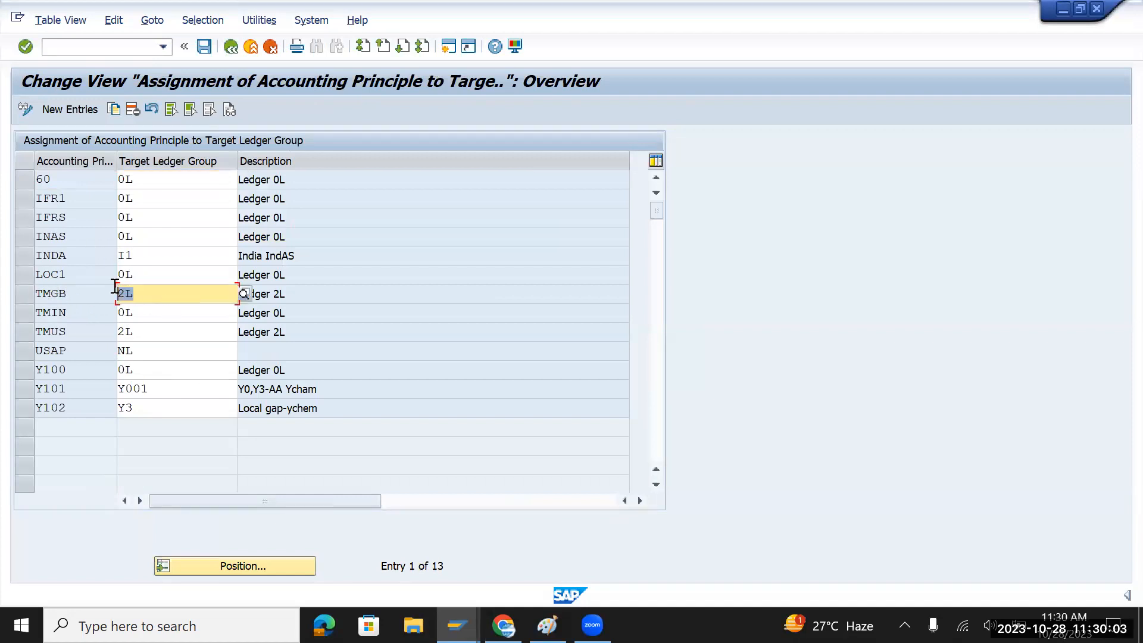
pyautogui.moveTo(150, 331); pyautogui.dragTo(116, 333)
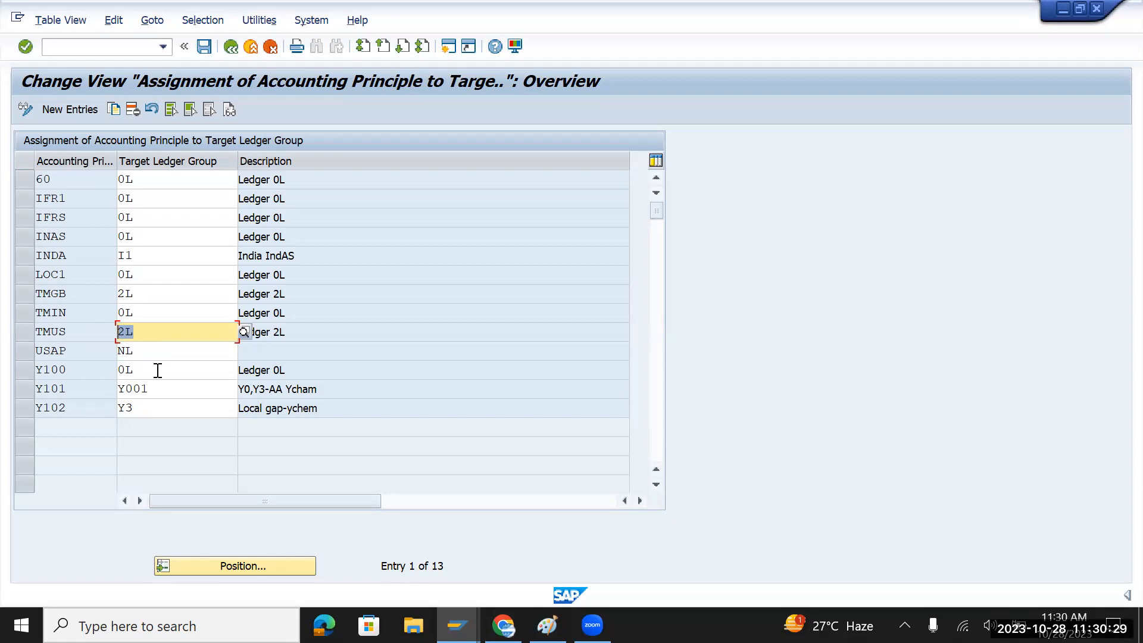
# Switch to Paint and undo the rectangles around the non leading ledger cells
pyautogui.hotkey('alt', 'Tab')
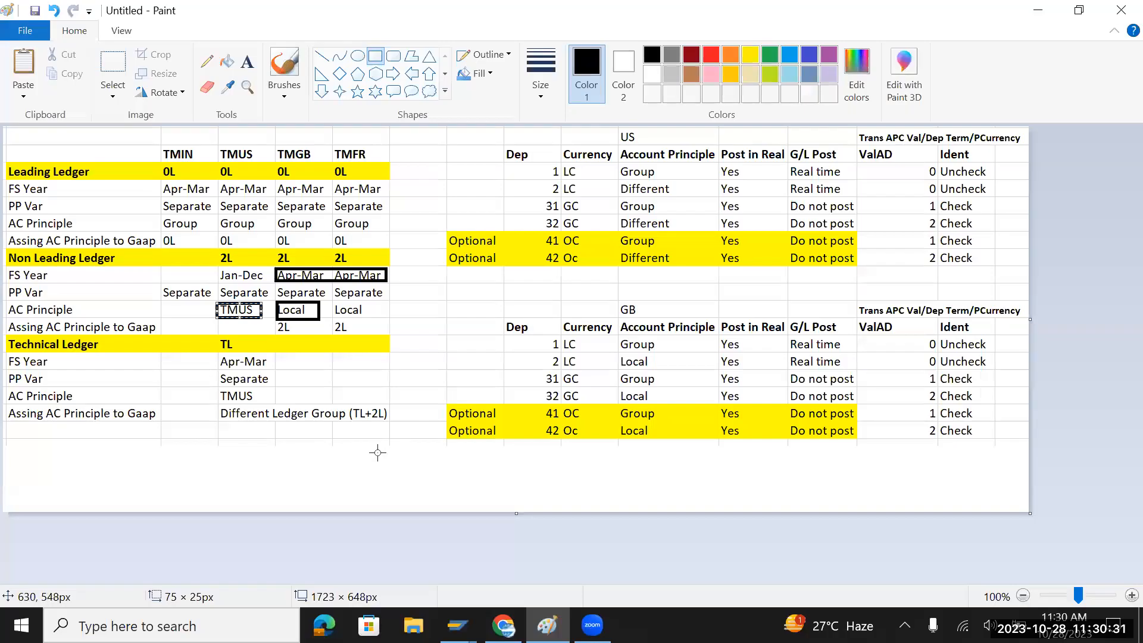
pyautogui.hotkey('ctrl', 'z')
pyautogui.hotkey('ctrl', 'z')
pyautogui.hotkey('ctrl', 'z')
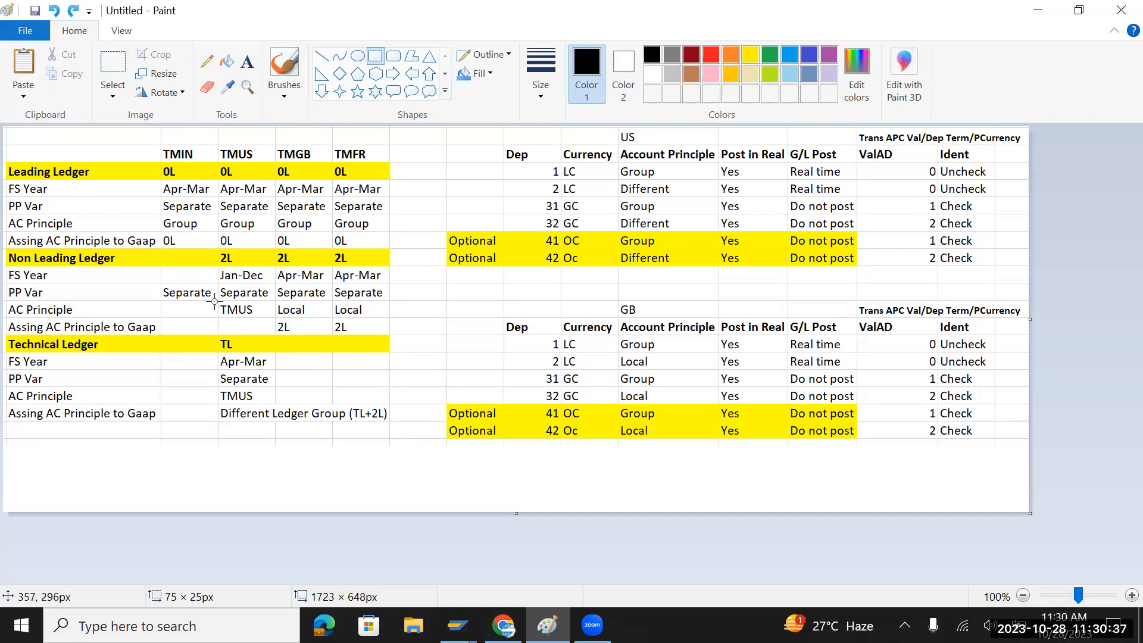
# Outline the TMUS non leading Jan-Dec cell, about 88 × 35 px, and its leading ledger Apr-Mar cell, about 93 × 34 px
pyautogui.moveTo(220, 266); pyautogui.dragTo(272, 287)
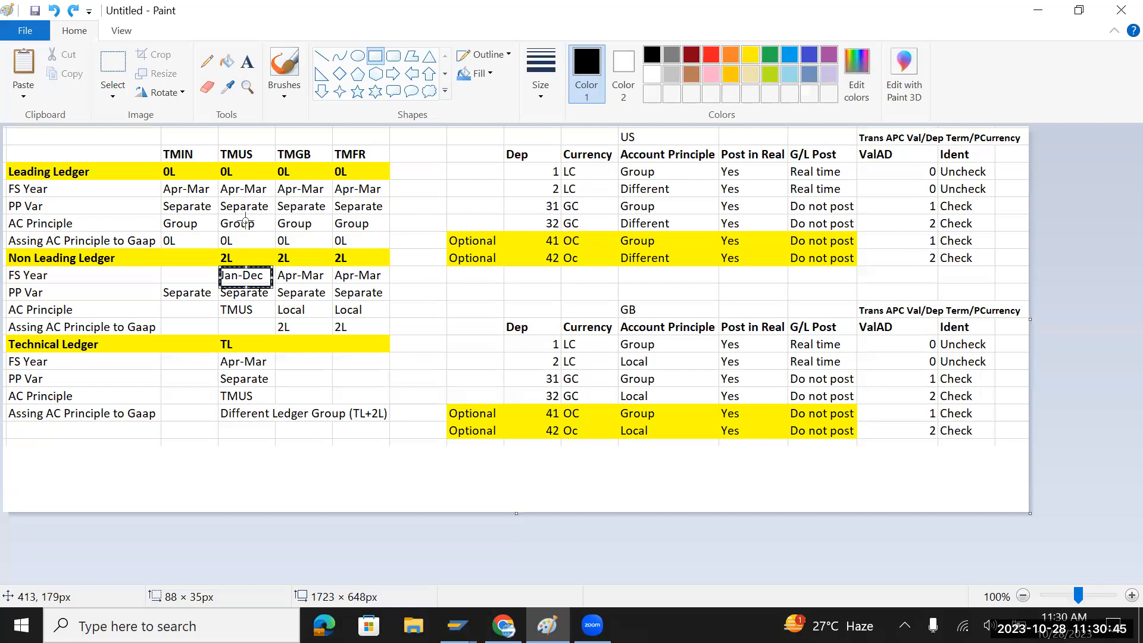
pyautogui.click(218, 181)
pyautogui.moveTo(218, 181); pyautogui.dragTo(273, 200)
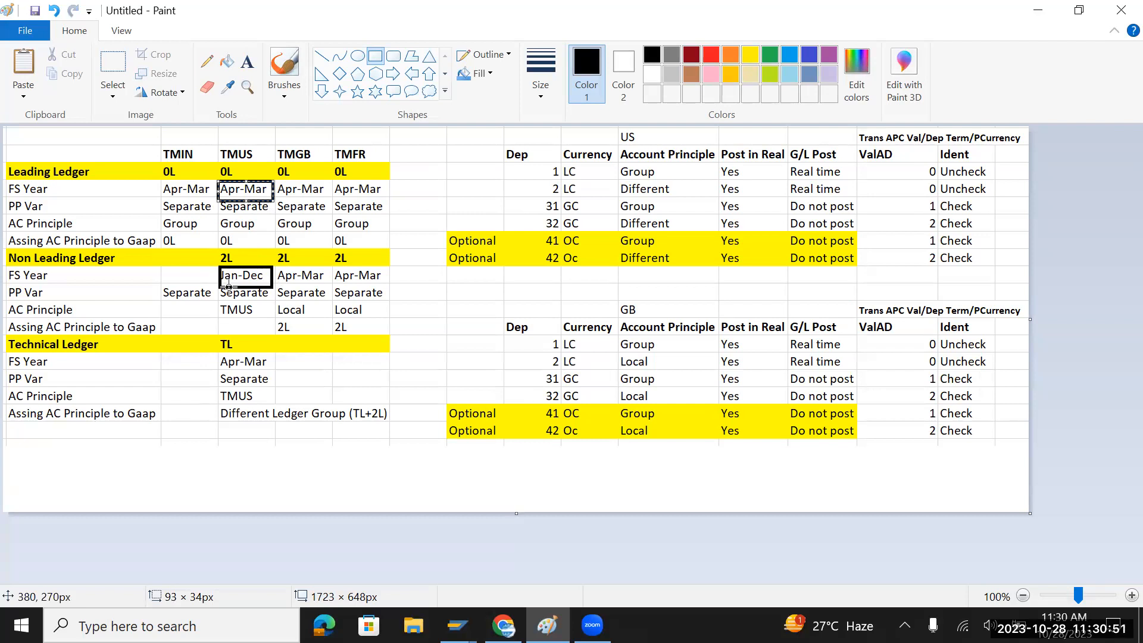
# Outline the TMUS technical ledger TL cell twice, about 96 × 45 px, and its non leading 2L cell, about 60 × 24 px, and switch to SAP
pyautogui.moveTo(212, 327); pyautogui.dragTo(268, 353)
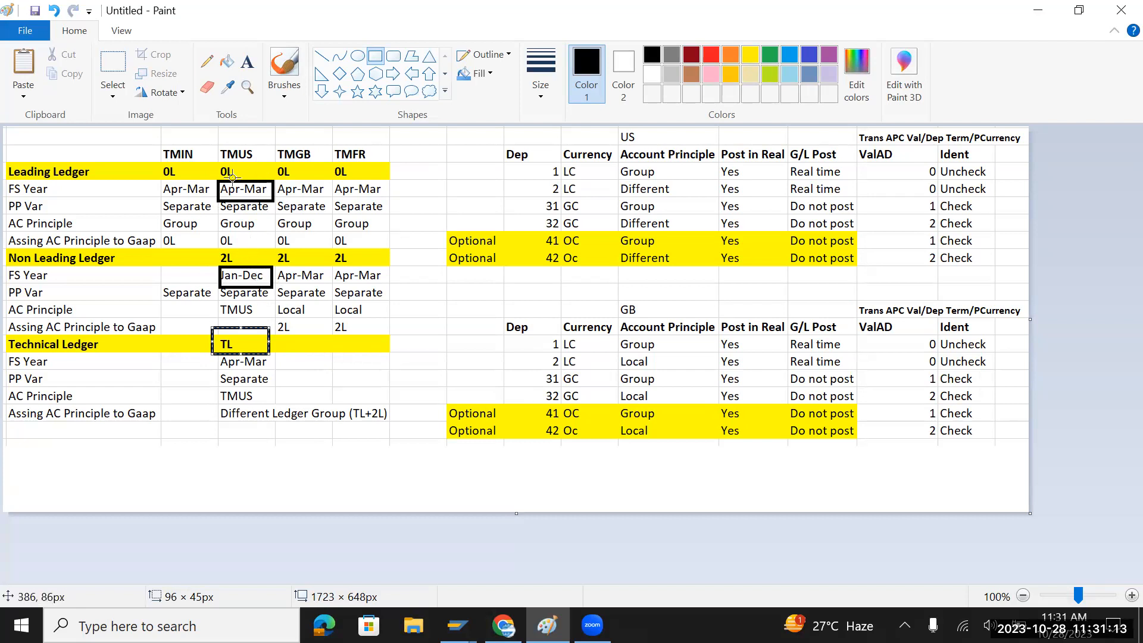
pyautogui.moveTo(210, 250); pyautogui.dragTo(247, 262)
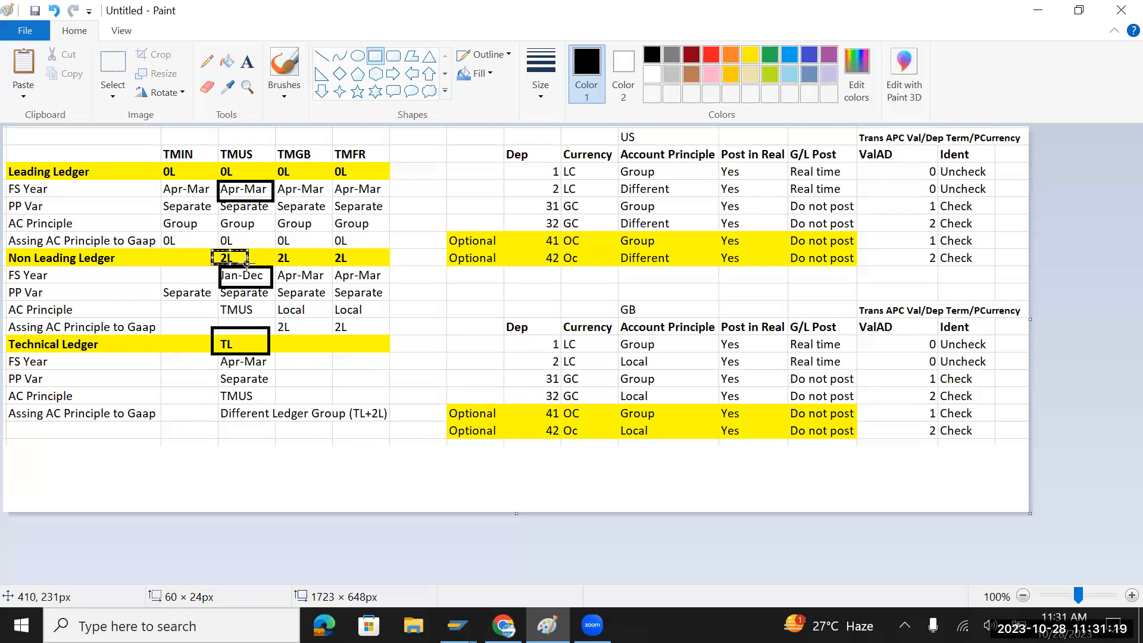
pyautogui.moveTo(211, 327); pyautogui.dragTo(271, 355)
pyautogui.moveTo(269, 353); pyautogui.dragTo(269, 353)
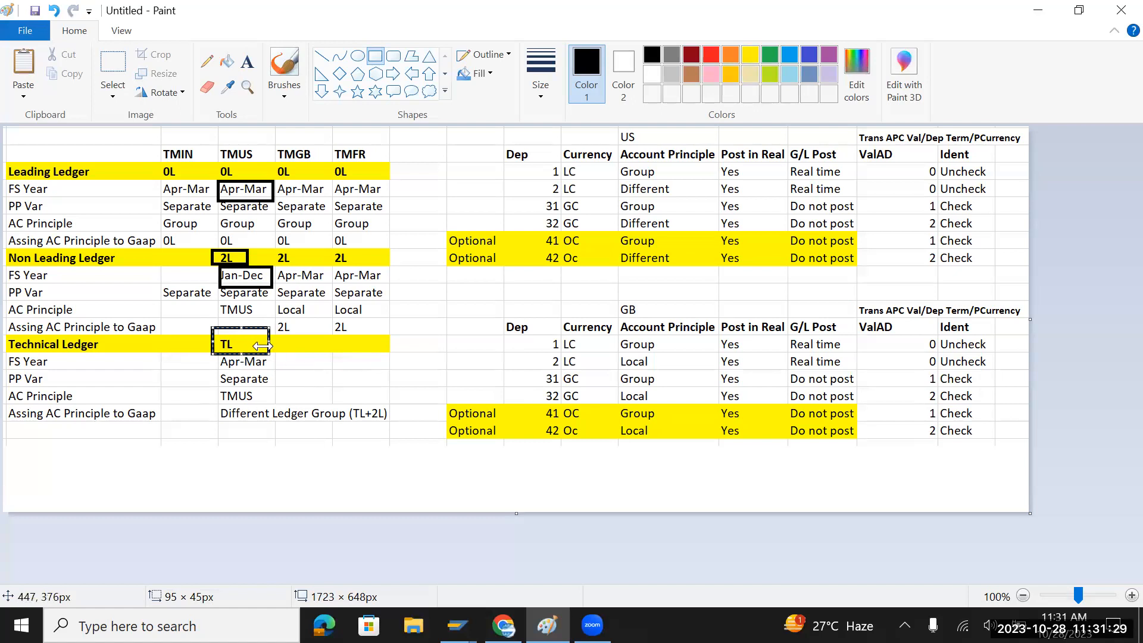
pyautogui.hotkey('alt', 'Tab')
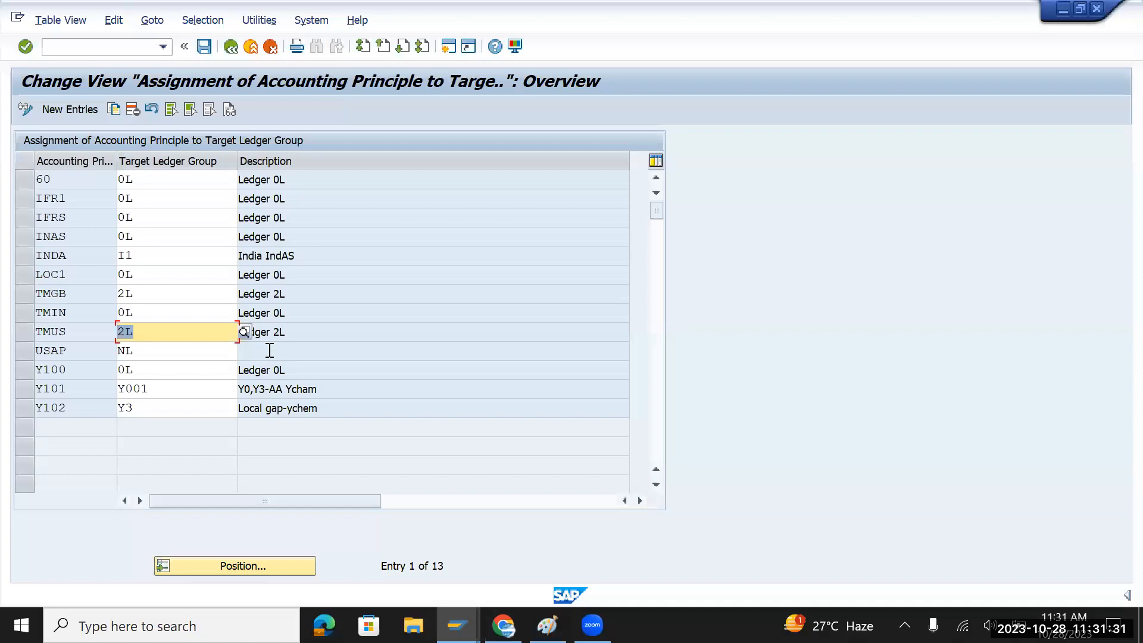
# Check the technical ledger rows in Paint, return to SAP and open Define Settings for Ledgers and Currency Types
pyautogui.hotkey('alt', 'Tab')
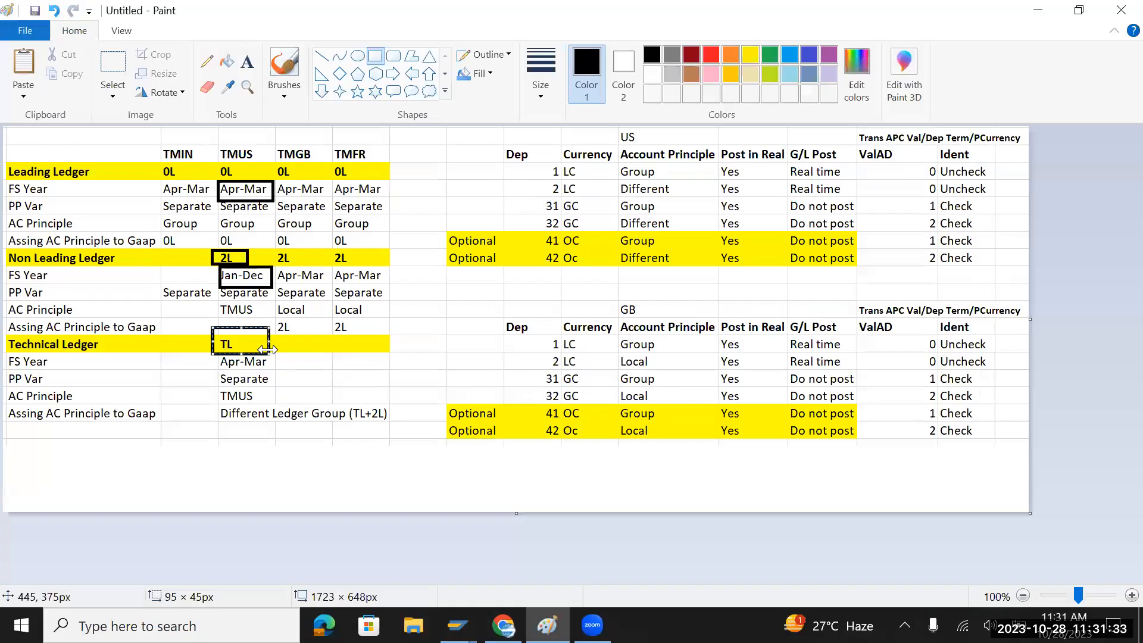
pyautogui.hotkey('alt', 'Tab')
pyautogui.click(227, 49)
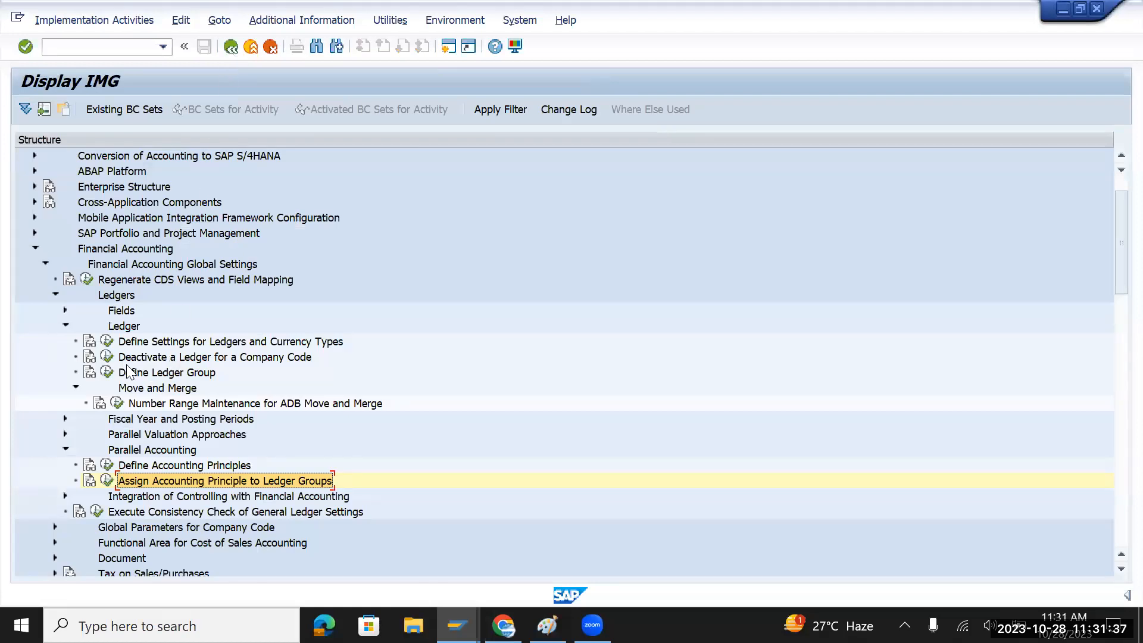
pyautogui.click(108, 341)
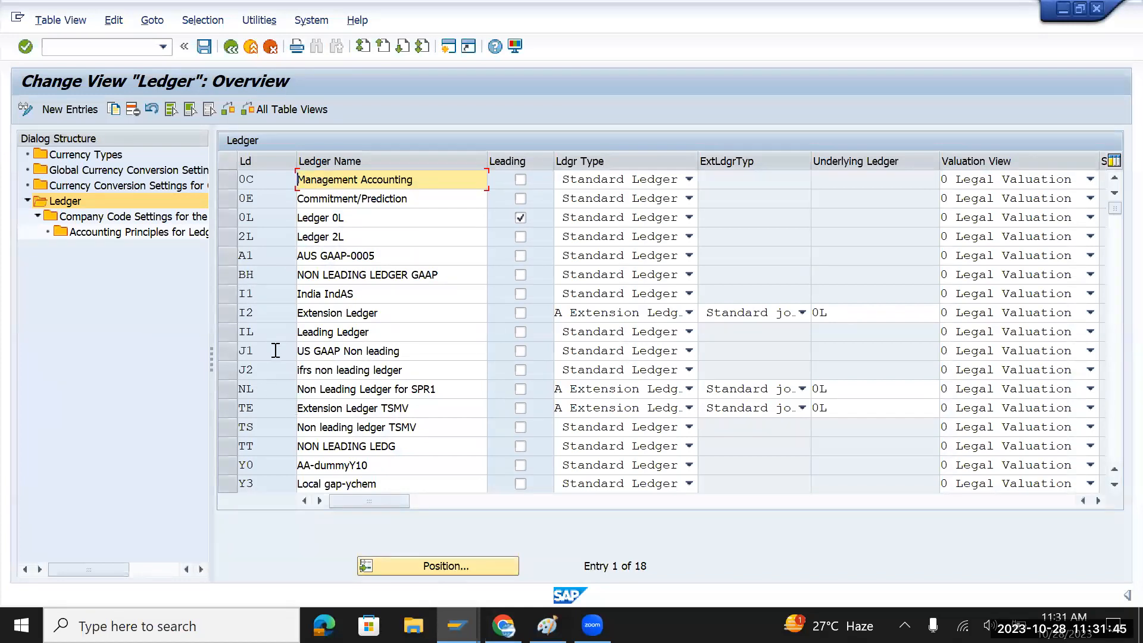
# Add a new standard ledger TL named "Tata Motors US Technical ledge"
pyautogui.click(69, 110)
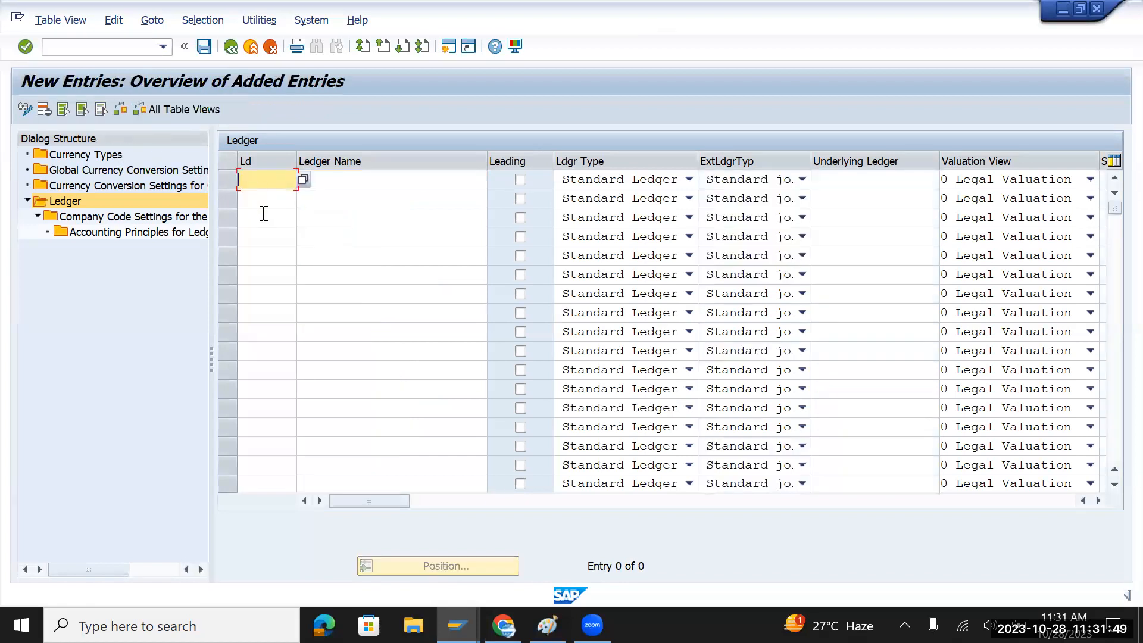
pyautogui.write('TL')
pyautogui.press('Tab')
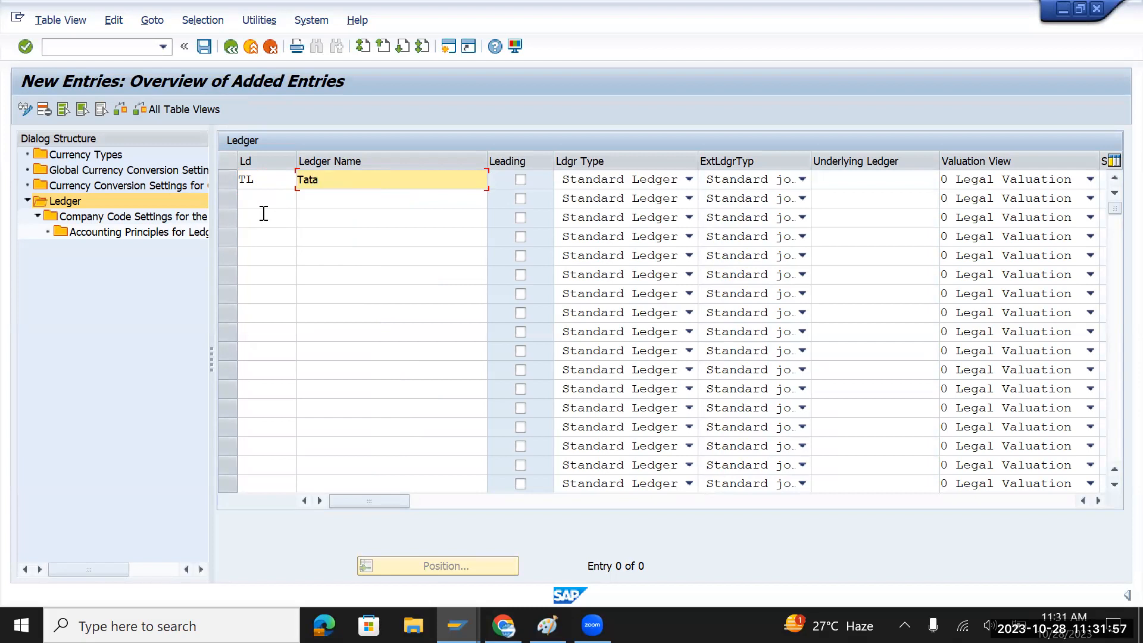
pyautogui.write('Tata Momo')
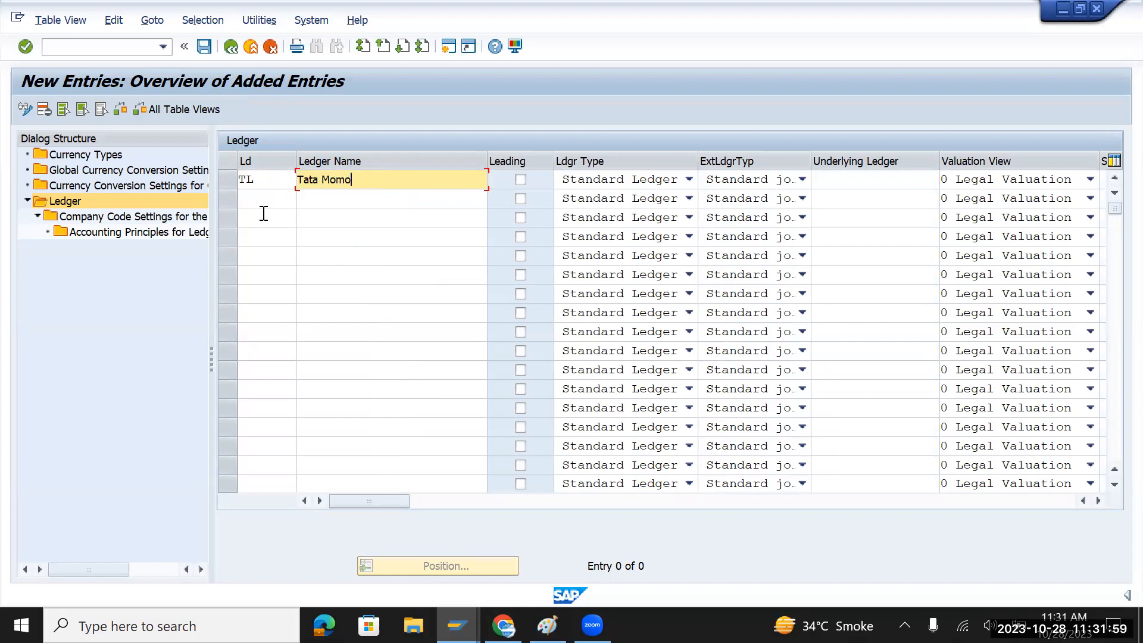
pyautogui.press('BackSpace')
pyautogui.press('BackSpace')
pyautogui.write('tors US Technical ledge')
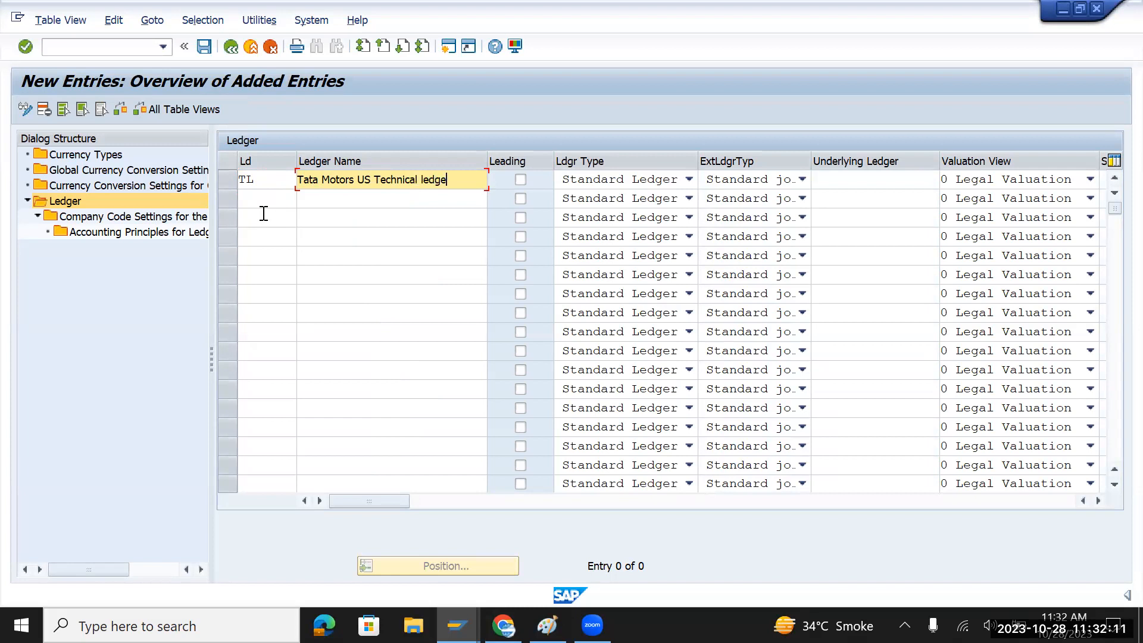
pyautogui.press('Return')
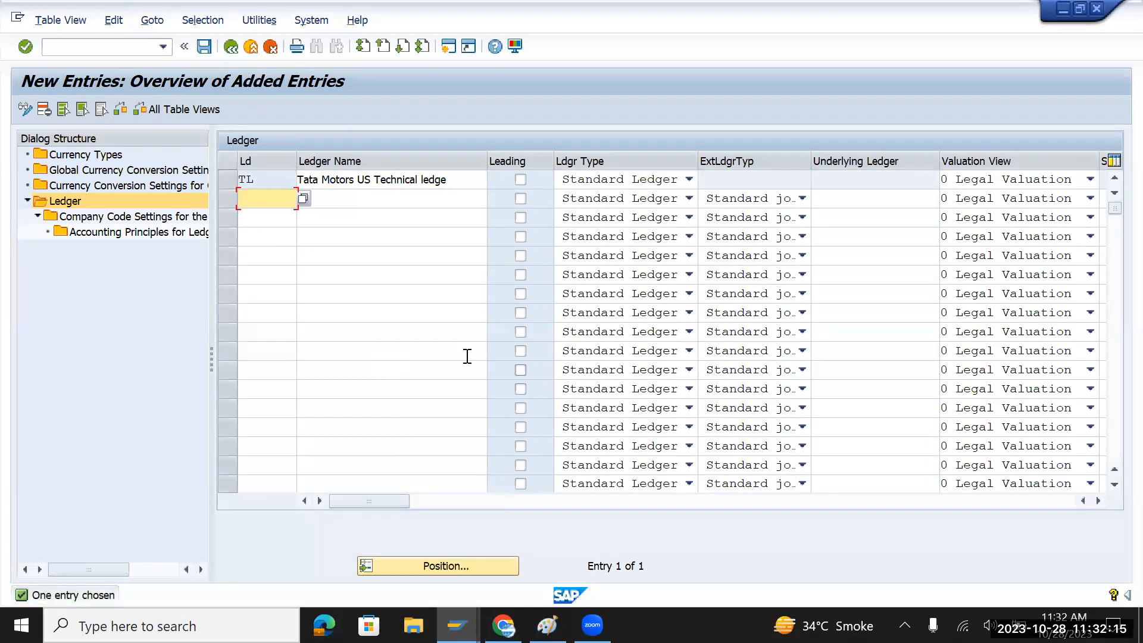
# Save ledger TL under the FI_Basis setting customizing request WALK902687, accepting the consistency check messages
pyautogui.click(207, 42)
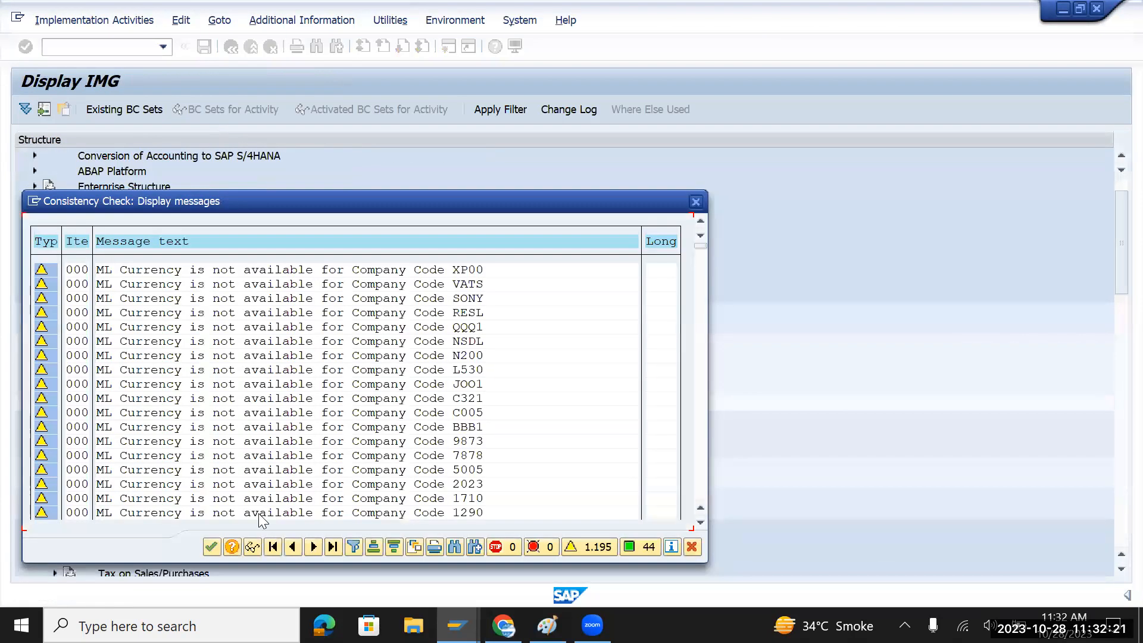
pyautogui.click(211, 546)
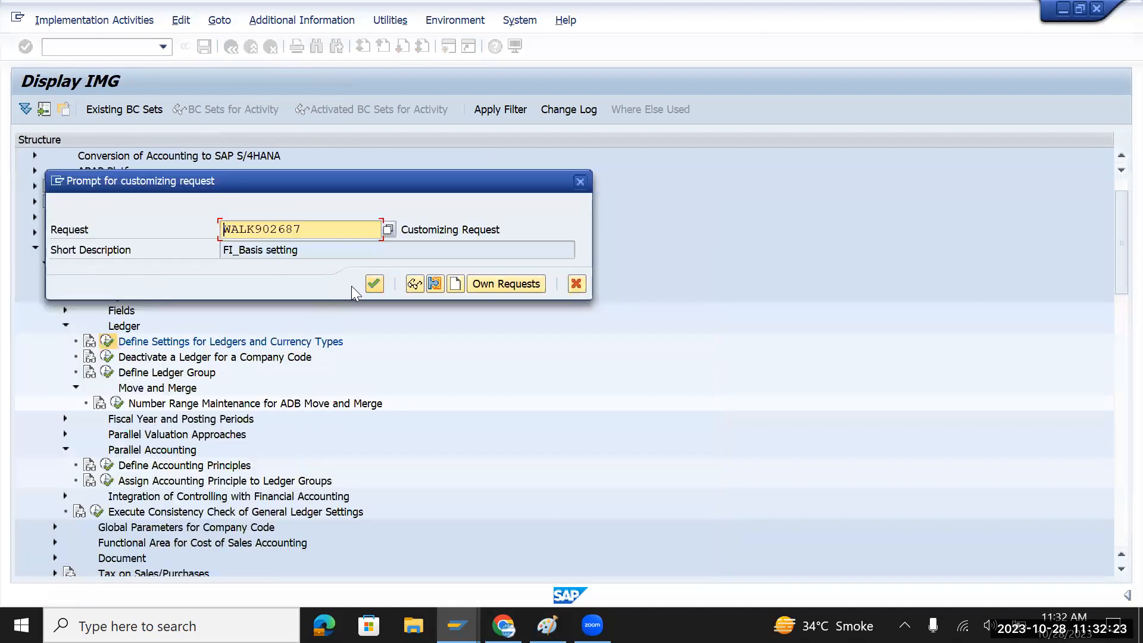
pyautogui.click(370, 286)
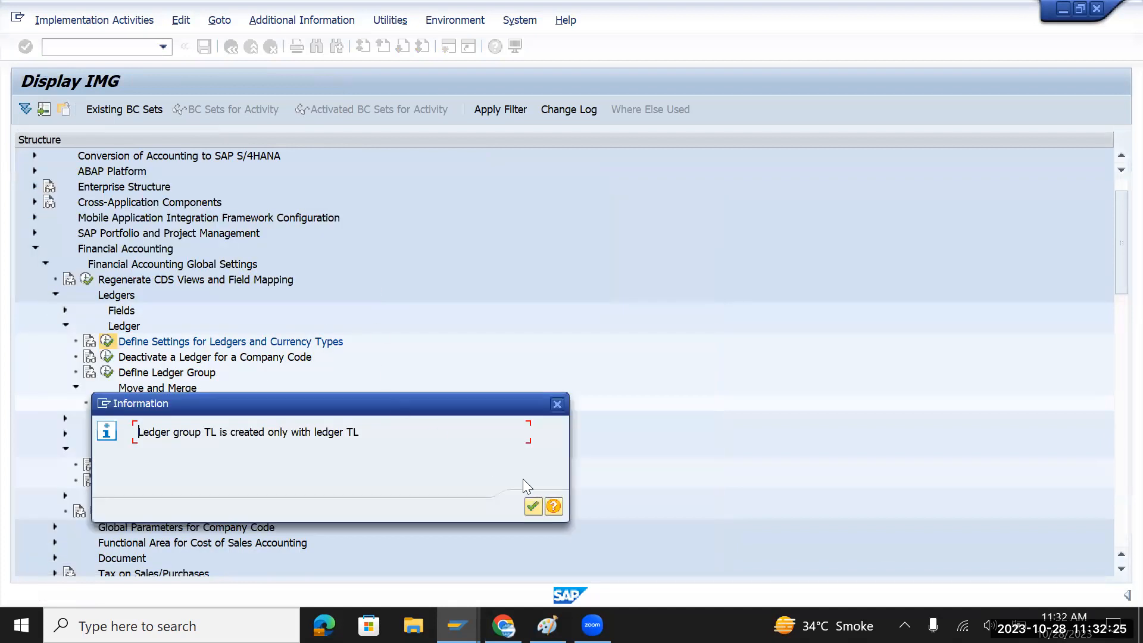
pyautogui.click(531, 507)
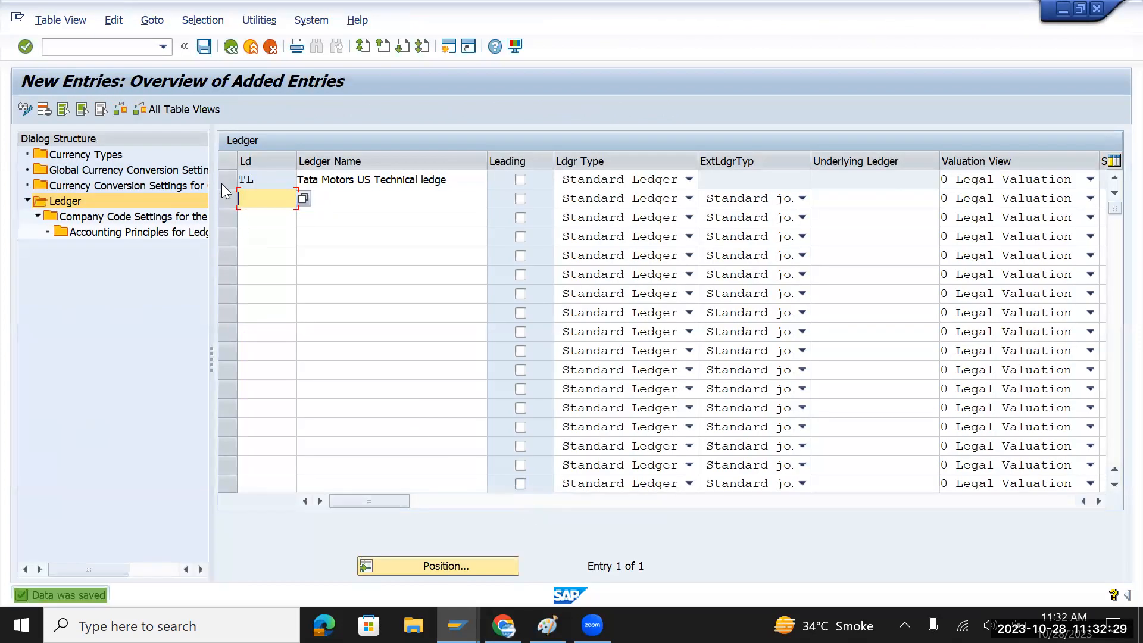
# Open the company code settings for ledger TL and choose company code TMUS for the new entry
pyautogui.click(228, 177)
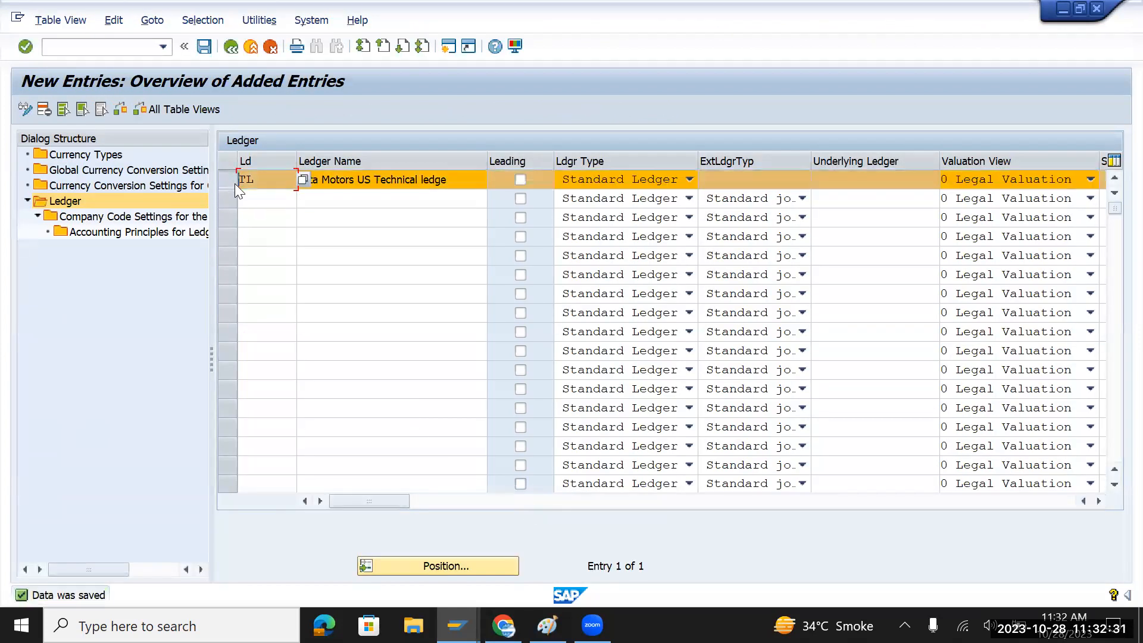
pyautogui.doubleClick(151, 216)
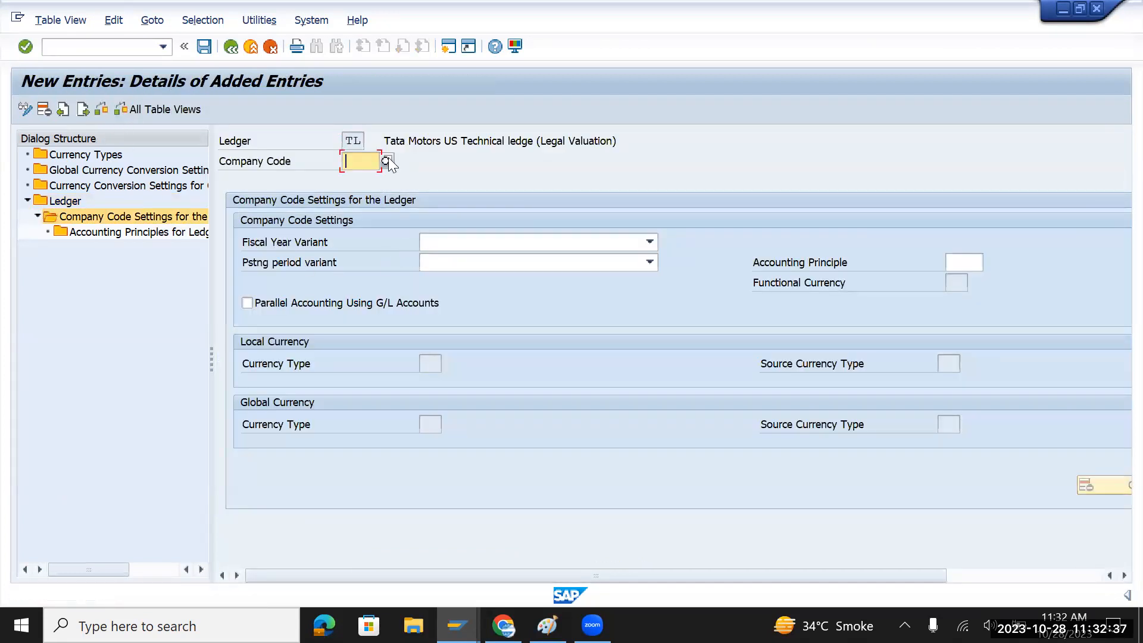
pyautogui.click(387, 161)
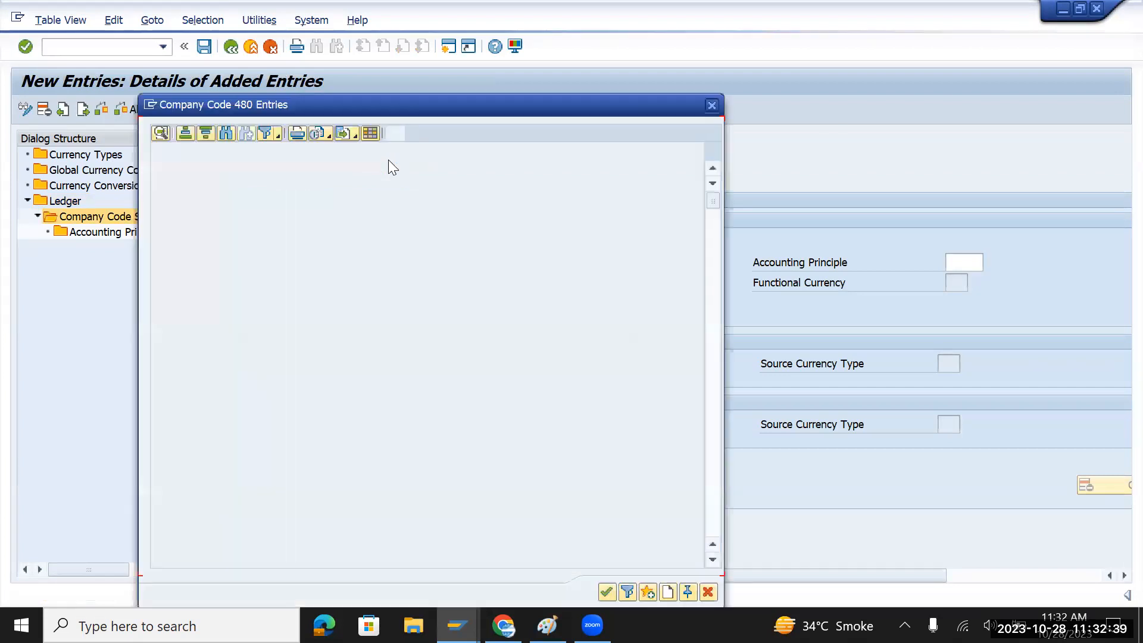
pyautogui.scroll(-15, 530, 479)
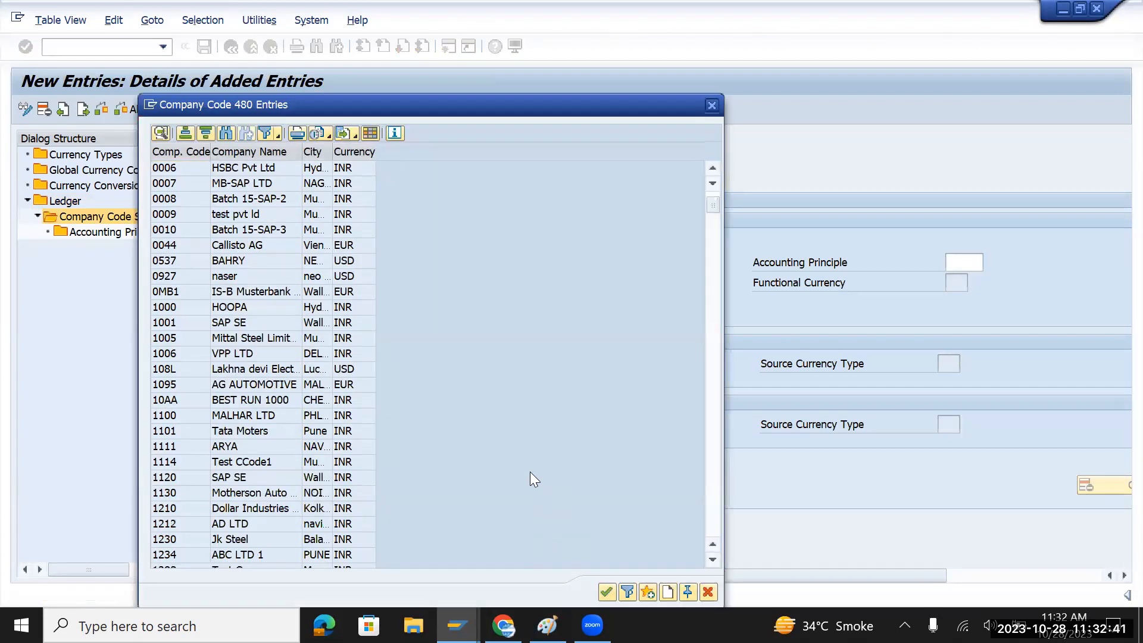
pyautogui.scroll(-15, 530, 473)
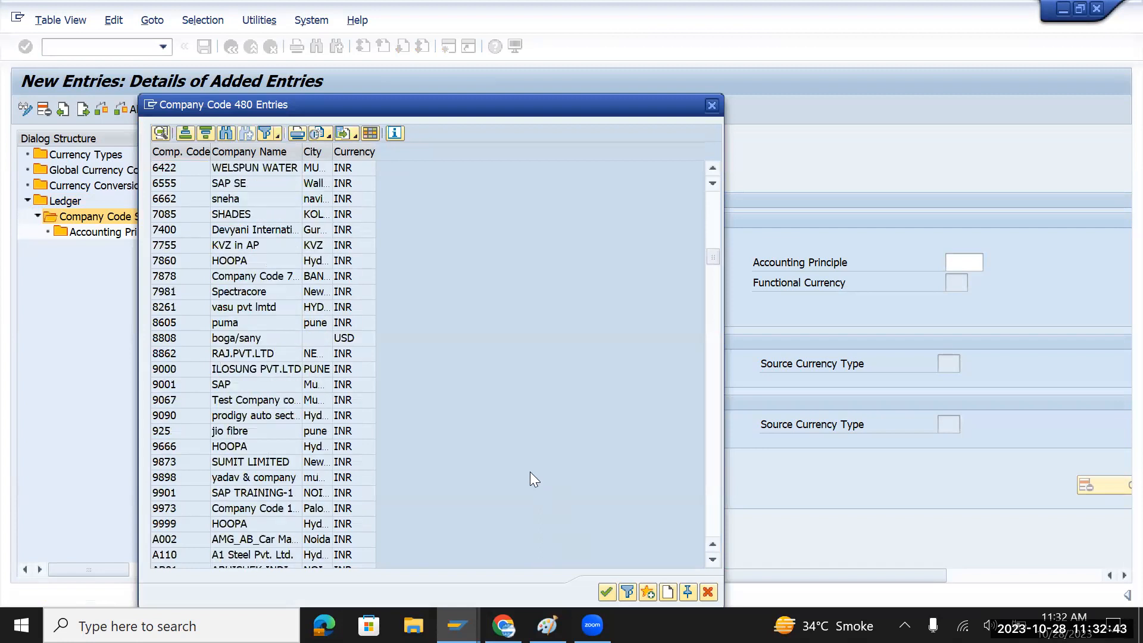
pyautogui.scroll(-15, 529, 480)
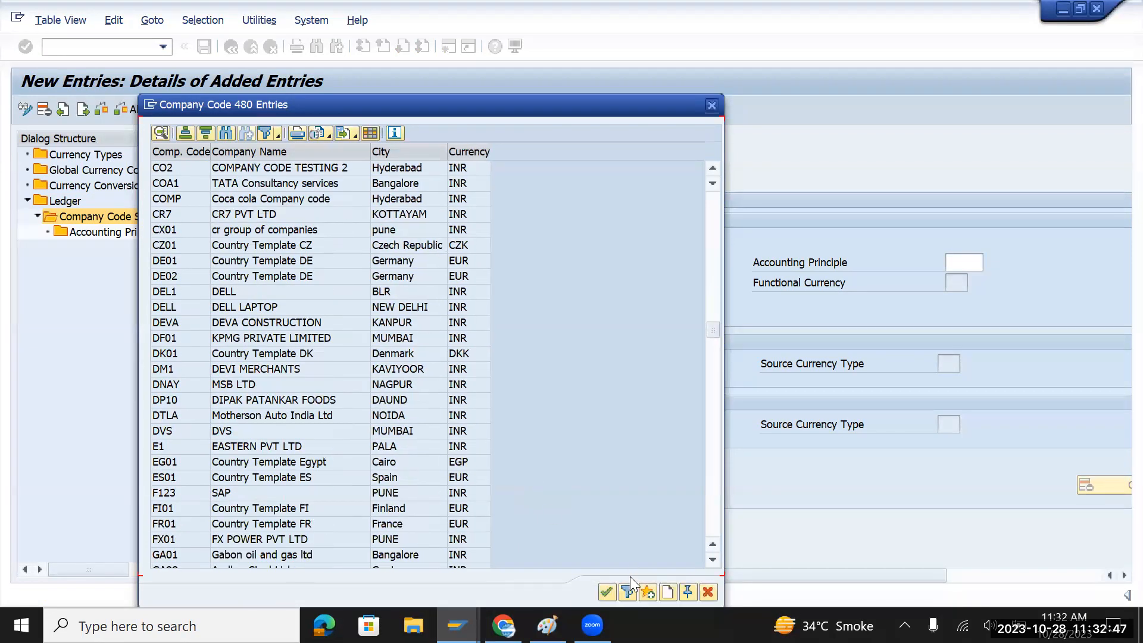
pyautogui.moveTo(710, 332); pyautogui.dragTo(704, 522)
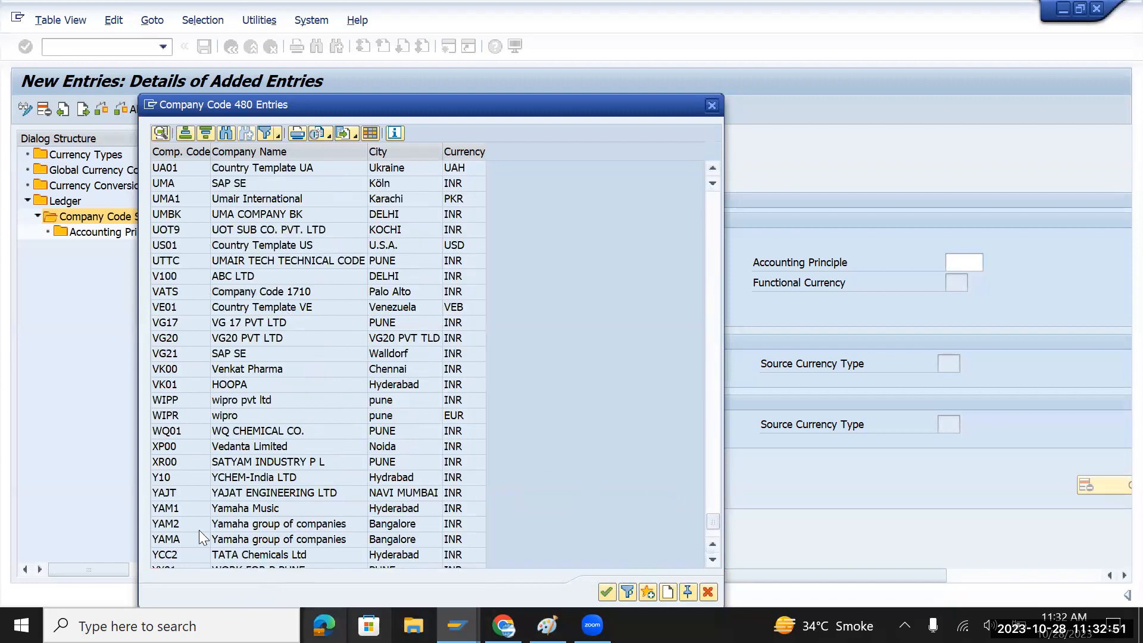
pyautogui.scroll(2, 171, 311)
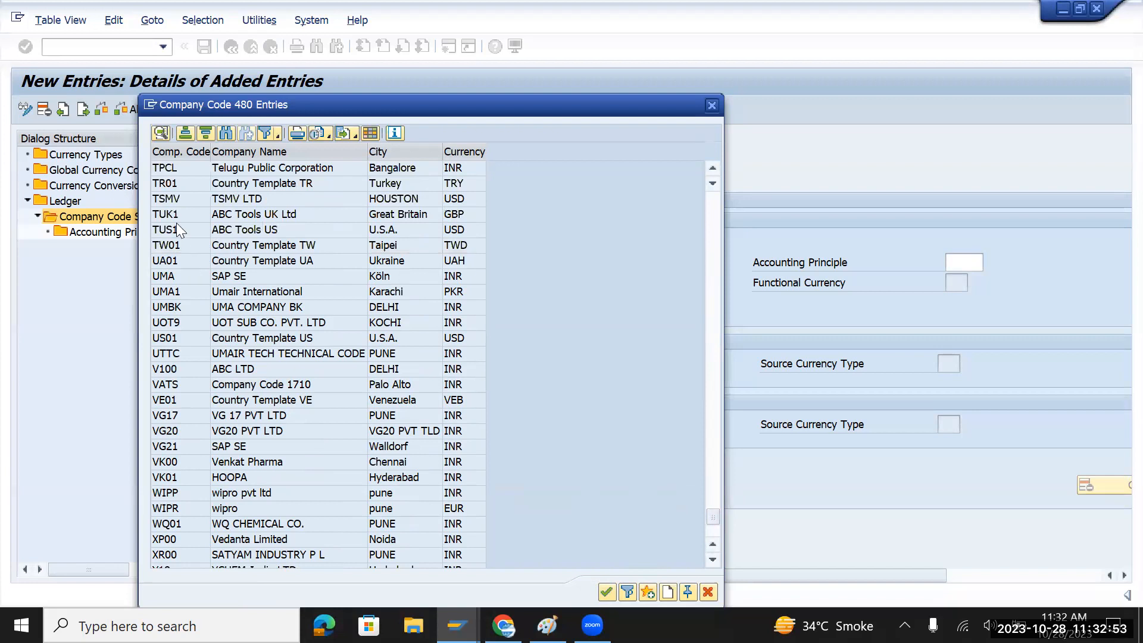
pyautogui.scroll(2, 177, 240)
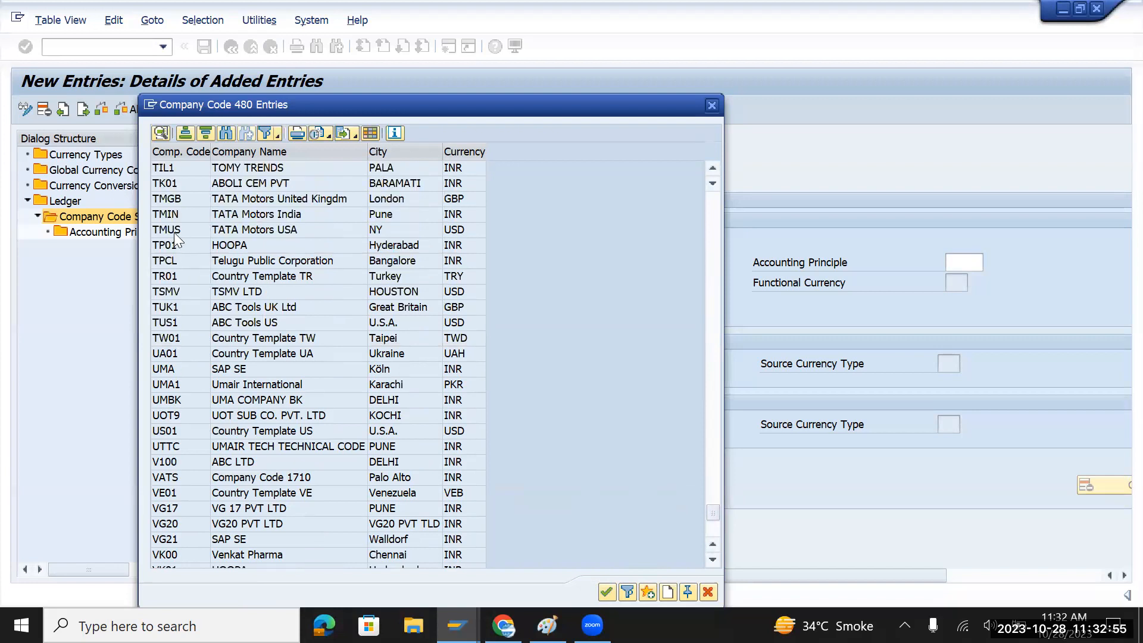
pyautogui.doubleClick(174, 230)
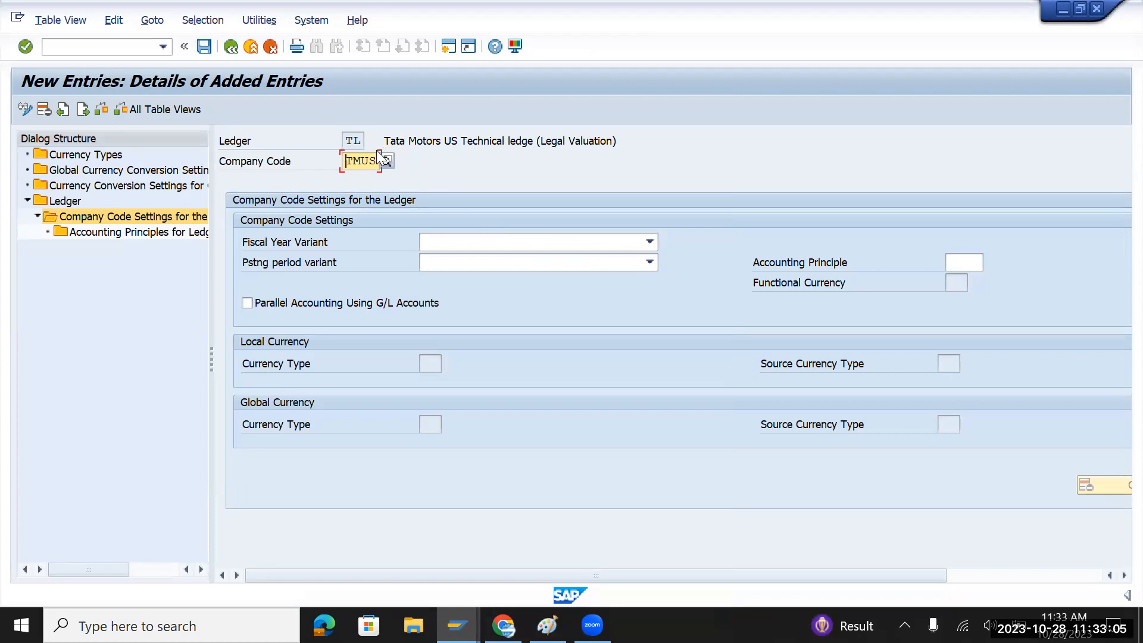
# Switch to Paint and undo all rectangles around the TMUS ledger cells
pyautogui.hotkey('alt', 'Tab')
pyautogui.hotkey('ctrl', 'z')
pyautogui.hotkey('ctrl', 'z')
pyautogui.hotkey('ctrl', 'z')
pyautogui.hotkey('ctrl', 'z')
pyautogui.hotkey('ctrl', 'z')
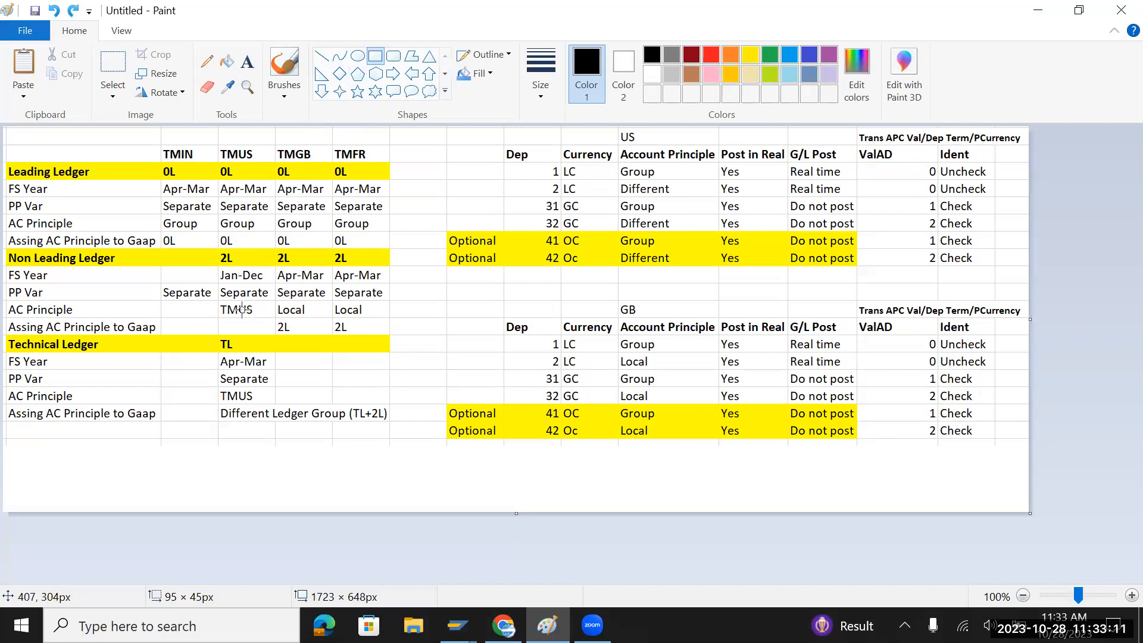
# Outline the TMUS technical ledger TL with Apr-Mar, the leading ledger 0L with Apr-Mar and the non leading 2L with Jan-Dec
pyautogui.moveTo(215, 337); pyautogui.dragTo(269, 370)
pyautogui.moveTo(219, 145); pyautogui.dragTo(273, 198)
pyautogui.moveTo(214, 249); pyautogui.dragTo(266, 281)
# Add outer outlines around the TMUS technical ledger block, about 142 × 80 px, and its leading ledger block, about 116 × 110 px
pyautogui.moveTo(197, 328); pyautogui.dragTo(282, 374)
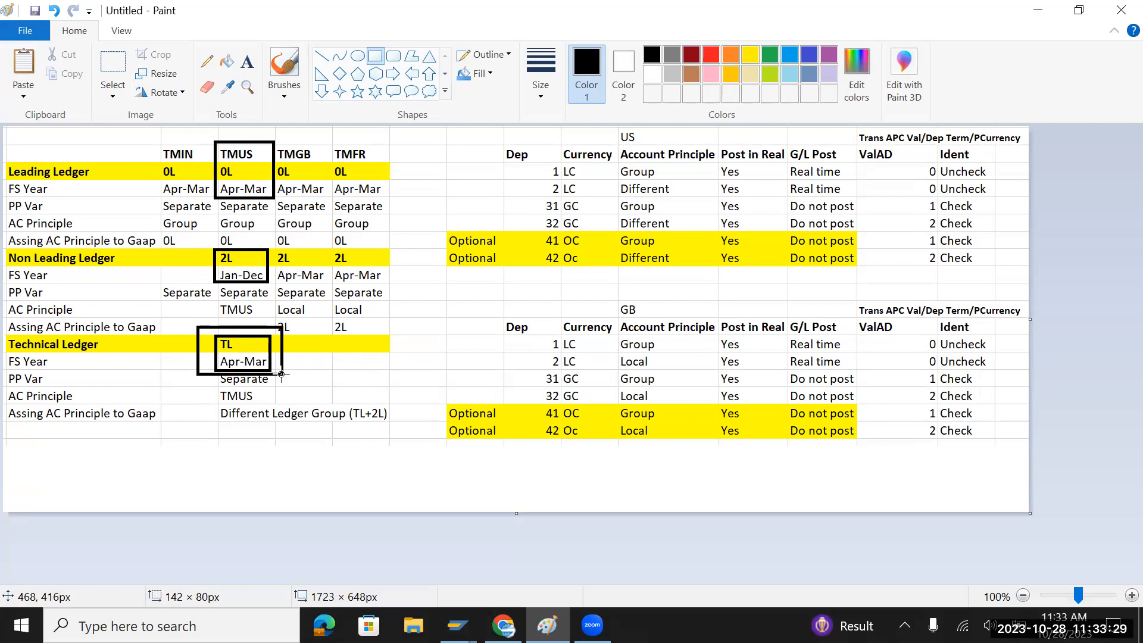
pyautogui.moveTo(281, 373); pyautogui.dragTo(281, 374)
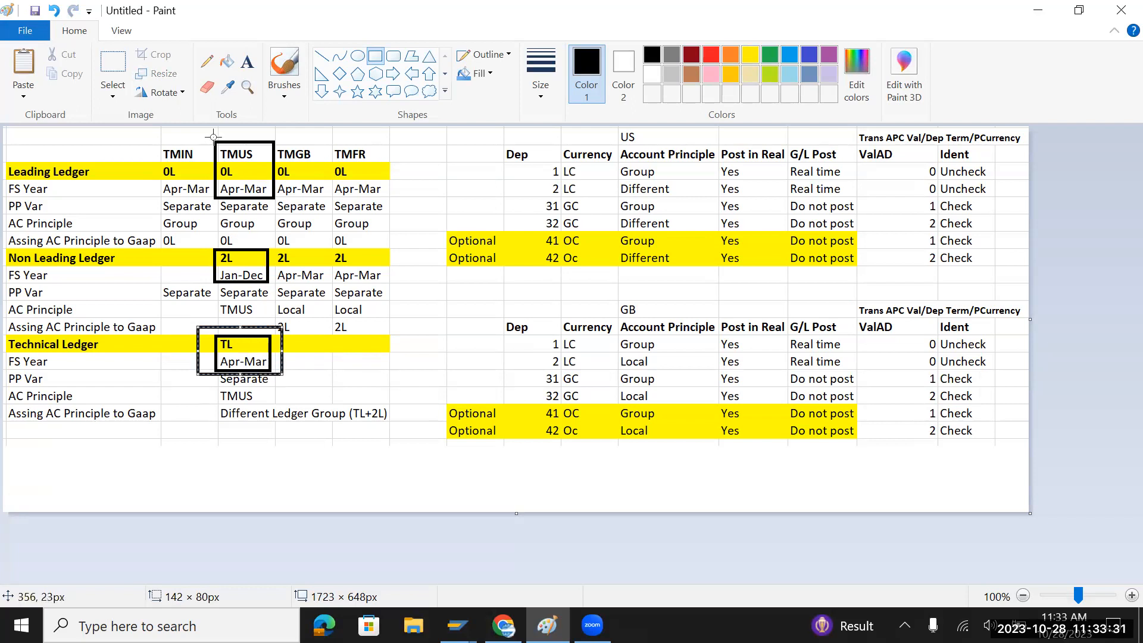
pyautogui.moveTo(209, 136); pyautogui.dragTo(278, 201)
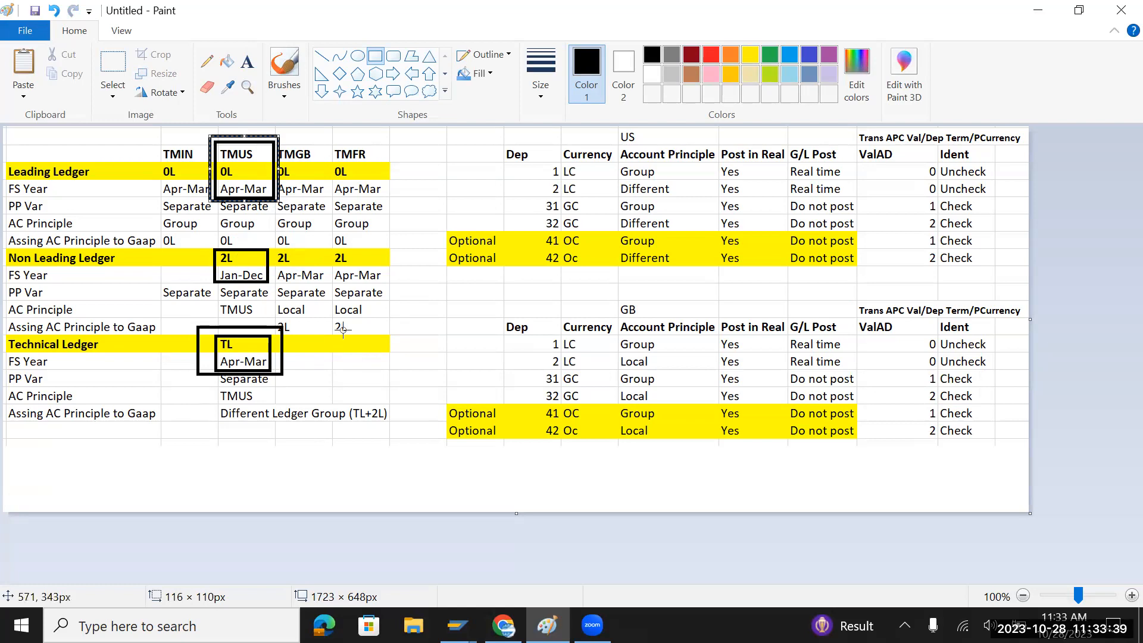
# Return to SAP and set the fiscal year variant to V3 (April to March) for company code TMUS in ledger TL
pyautogui.hotkey('alt', 'Tab')
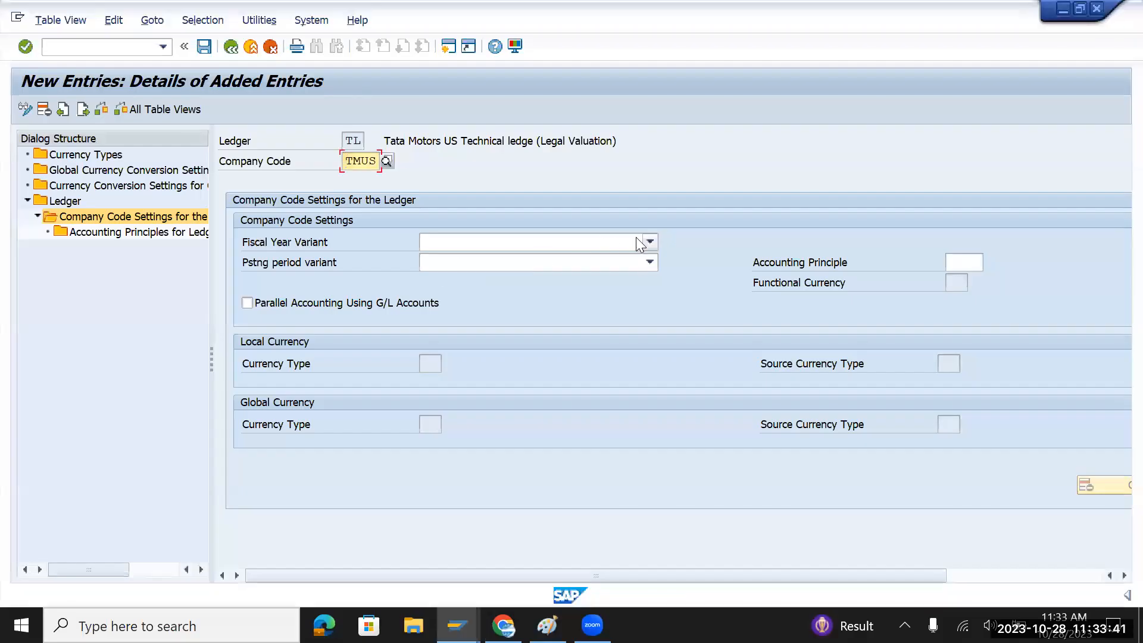
pyautogui.click(649, 241)
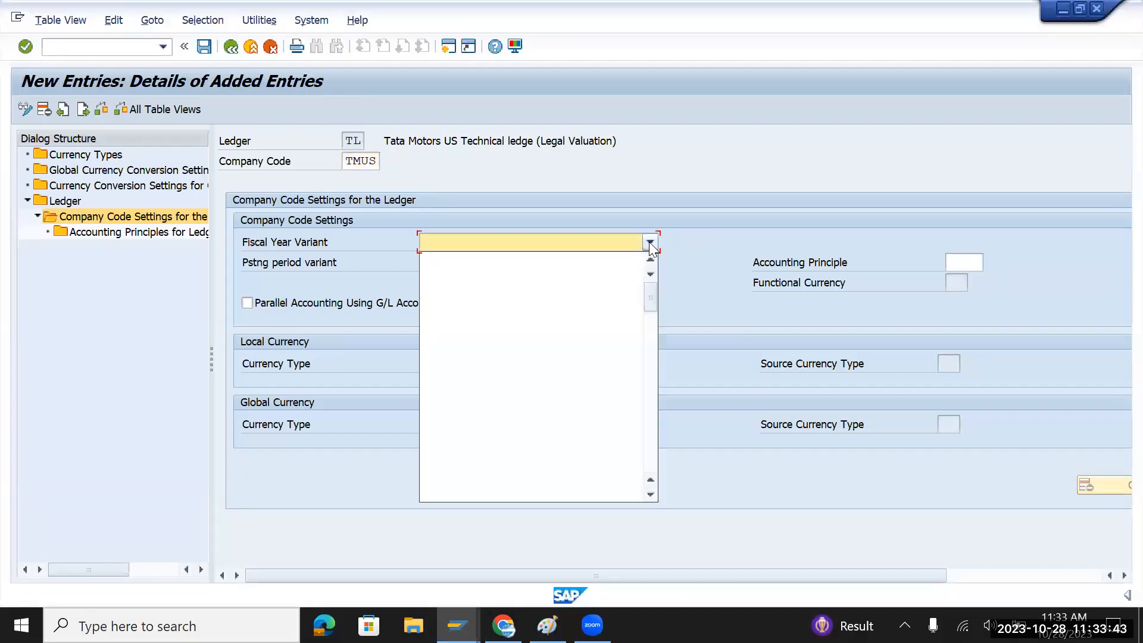
pyautogui.scroll(-2, 503, 322)
pyautogui.scroll(-8, 503, 322)
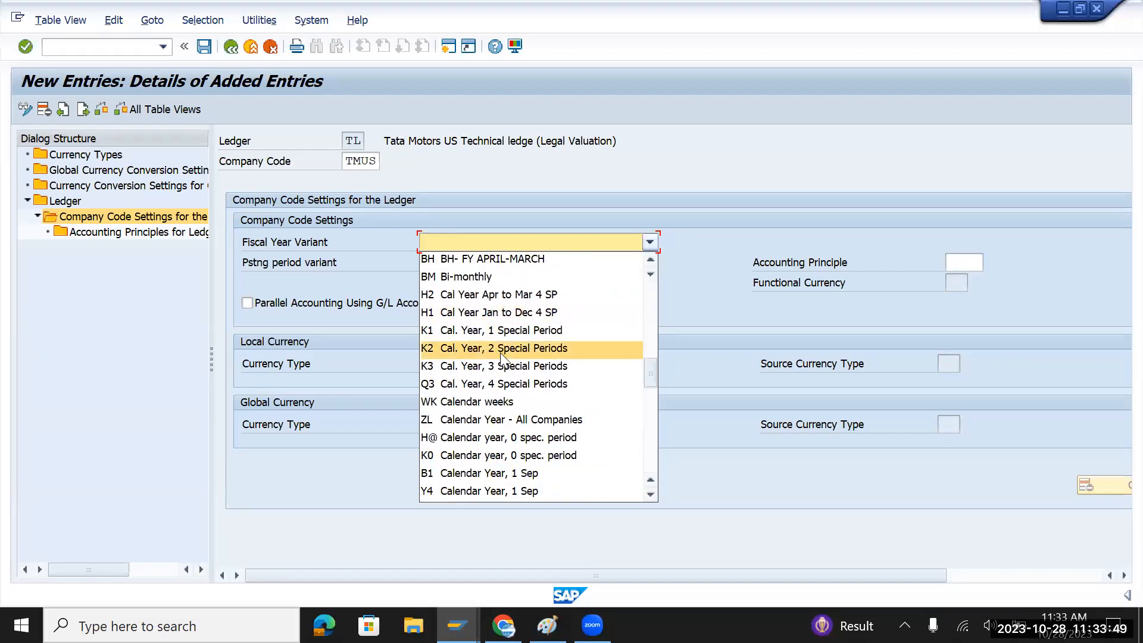
pyautogui.scroll(-3, 525, 382)
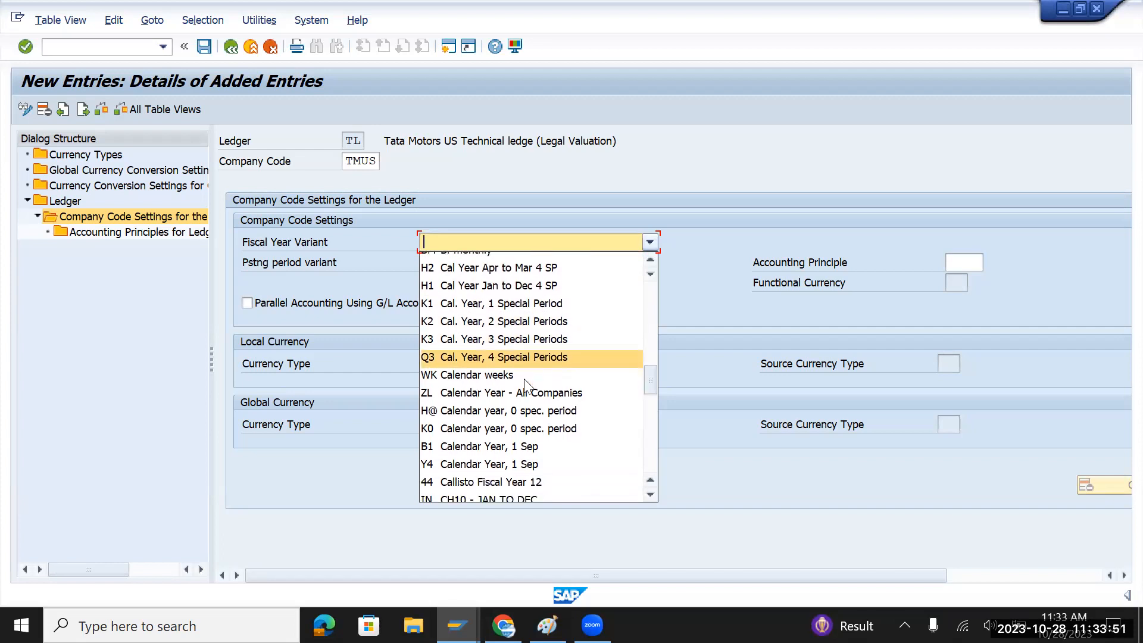
pyautogui.scroll(-3, 526, 384)
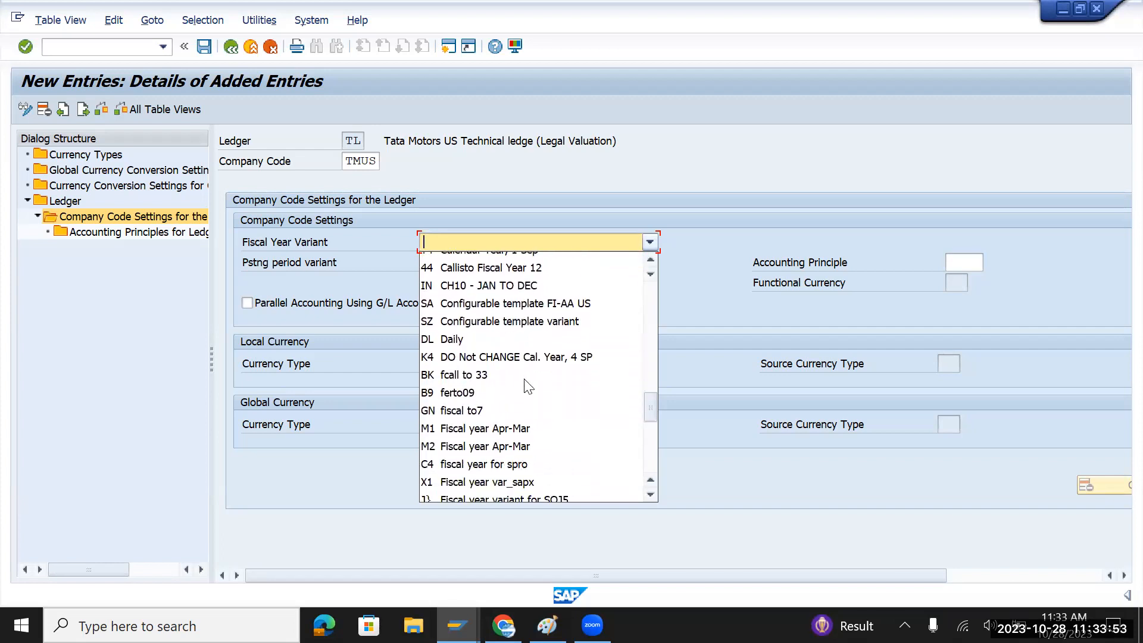
pyautogui.scroll(-4, 526, 385)
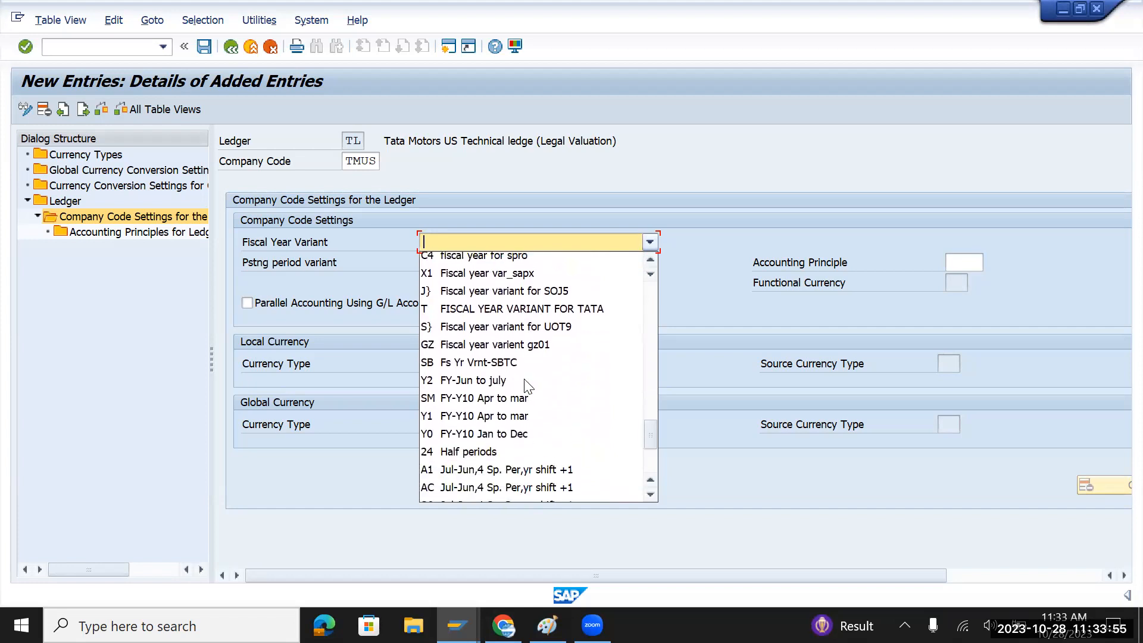
pyautogui.scroll(-2, 526, 385)
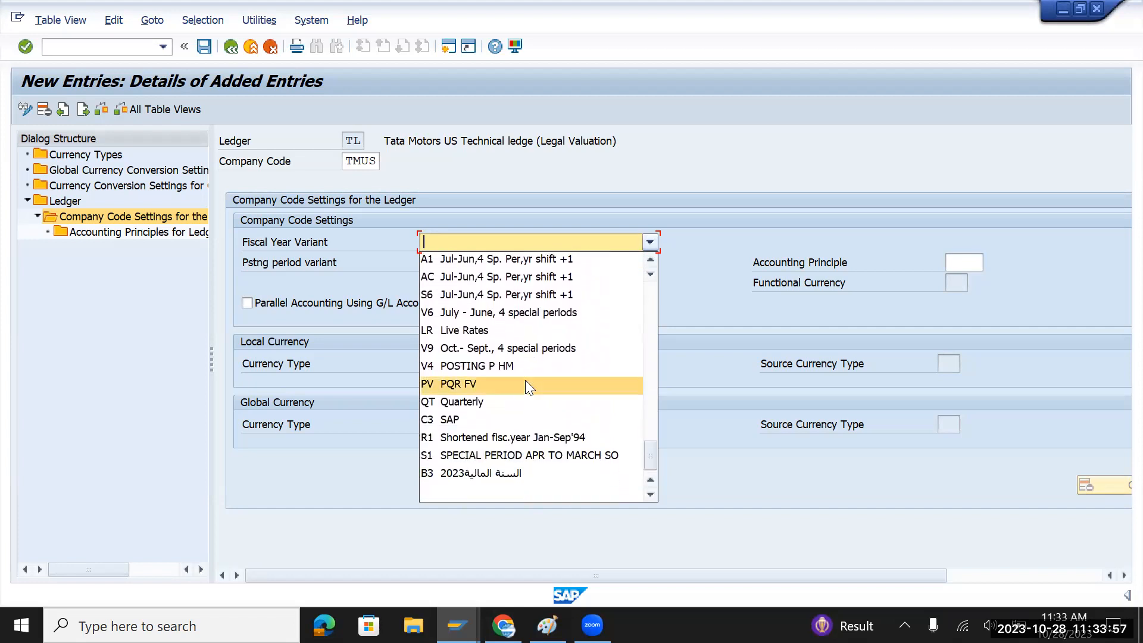
pyautogui.scroll(1, 527, 385)
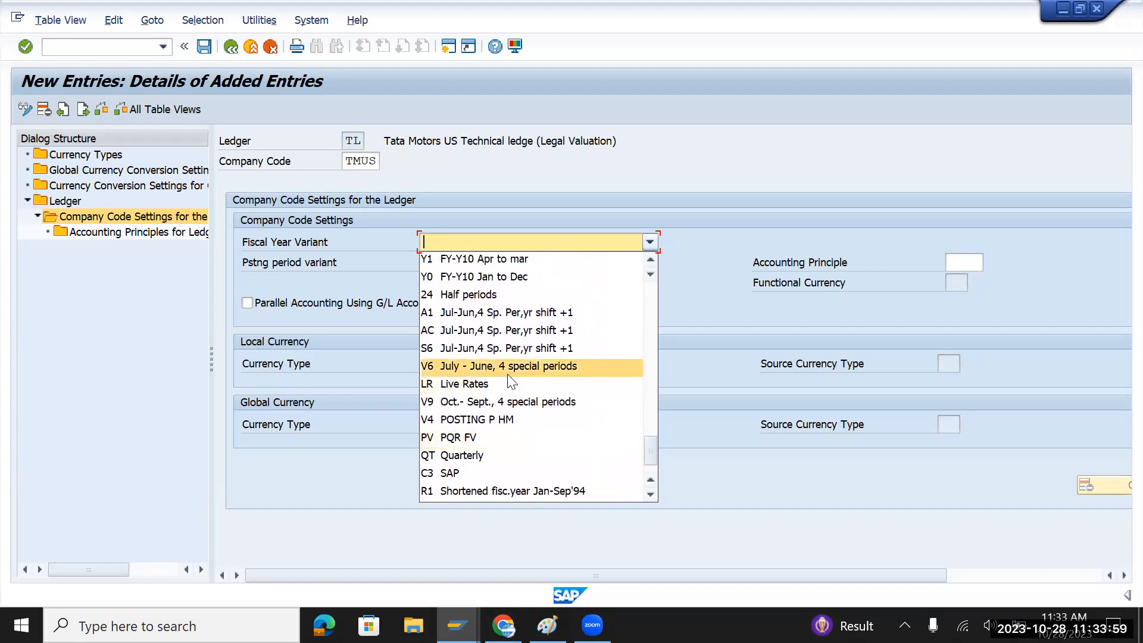
pyautogui.scroll(1, 509, 381)
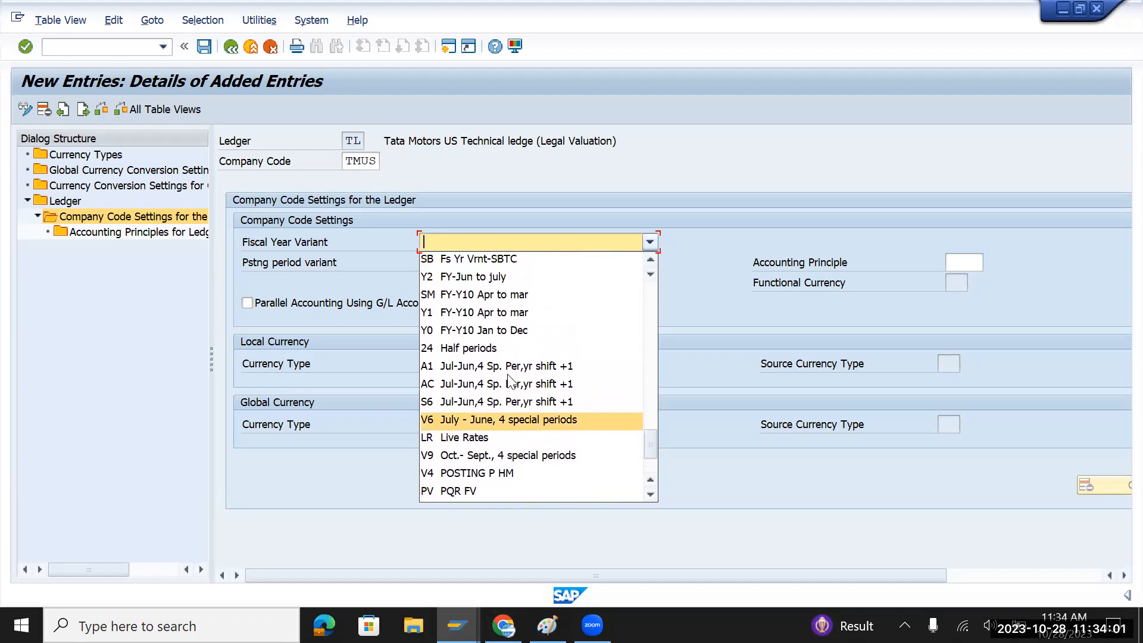
pyautogui.scroll(3, 509, 380)
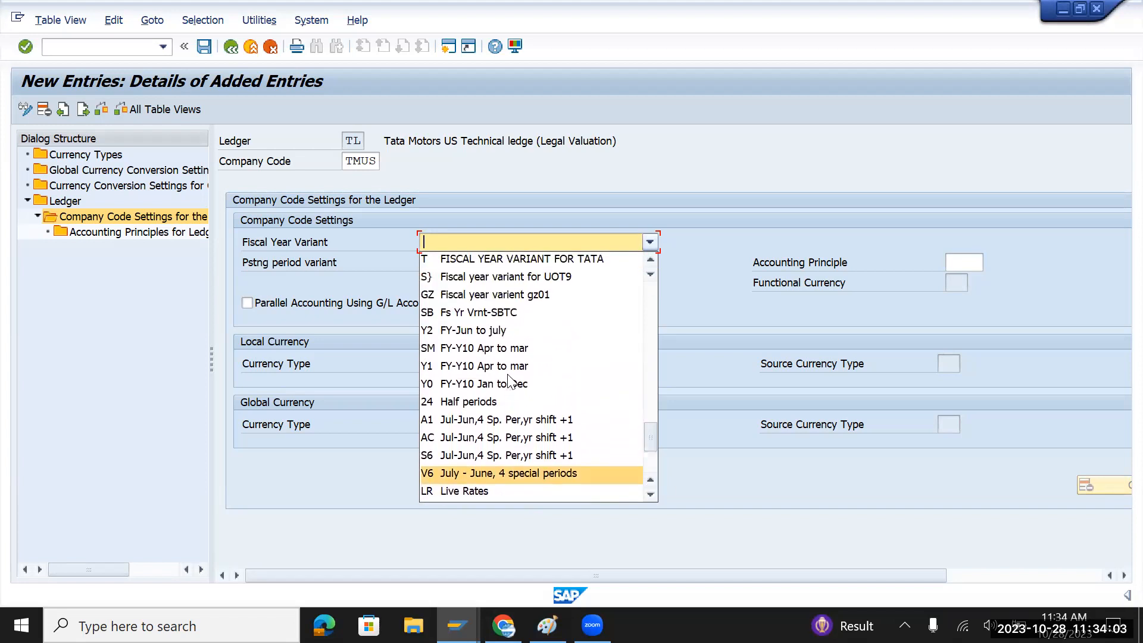
pyautogui.scroll(2, 509, 380)
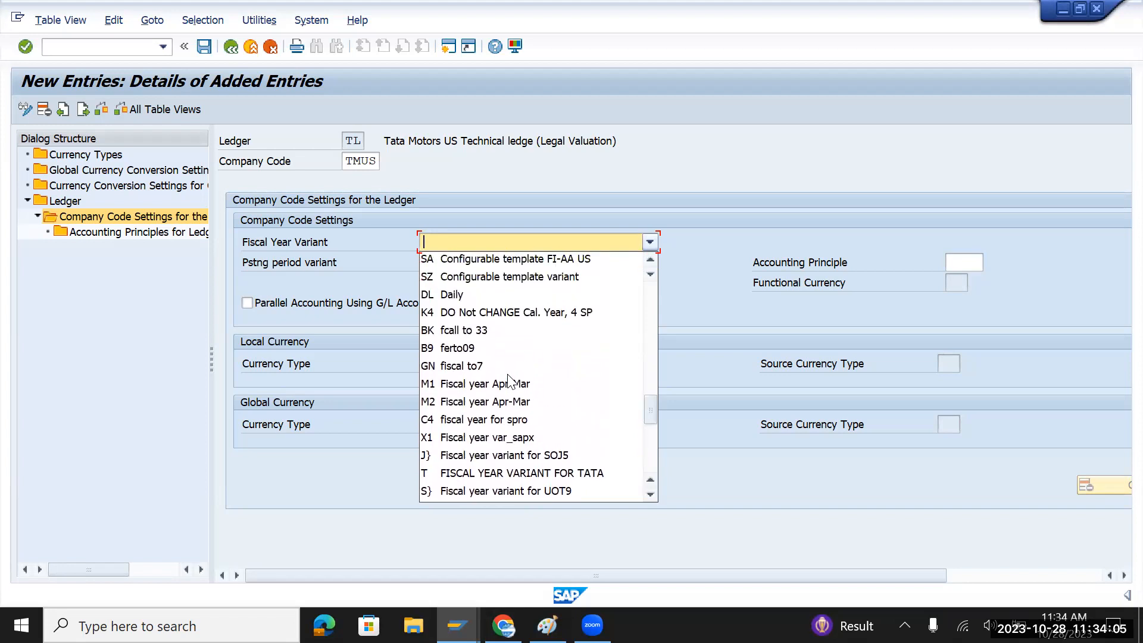
pyautogui.scroll(4, 509, 379)
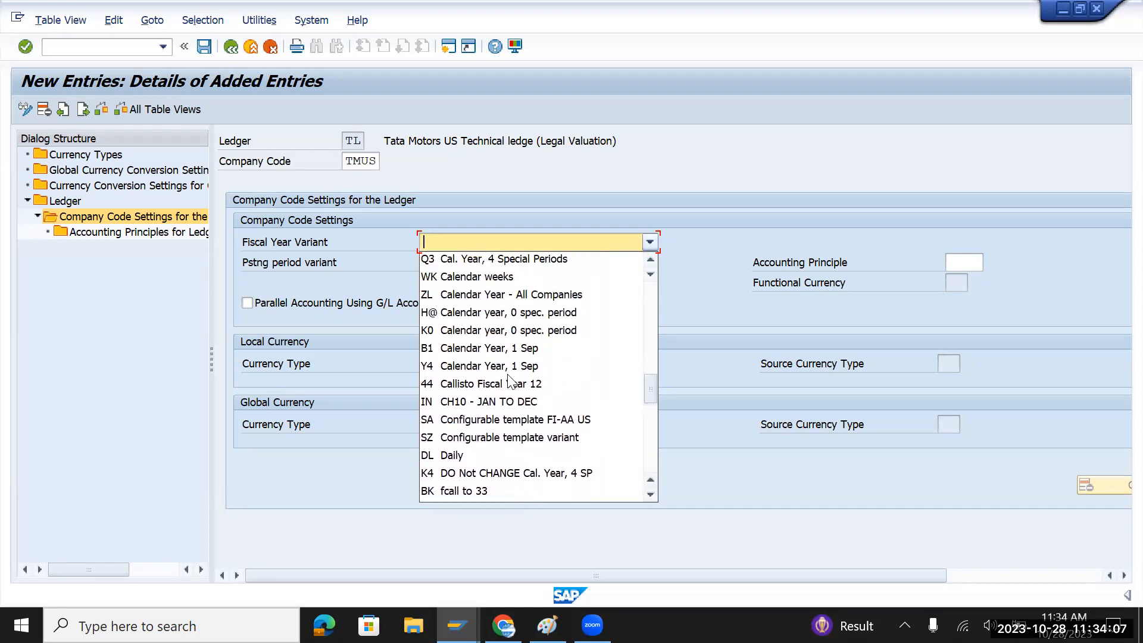
pyautogui.scroll(3, 509, 380)
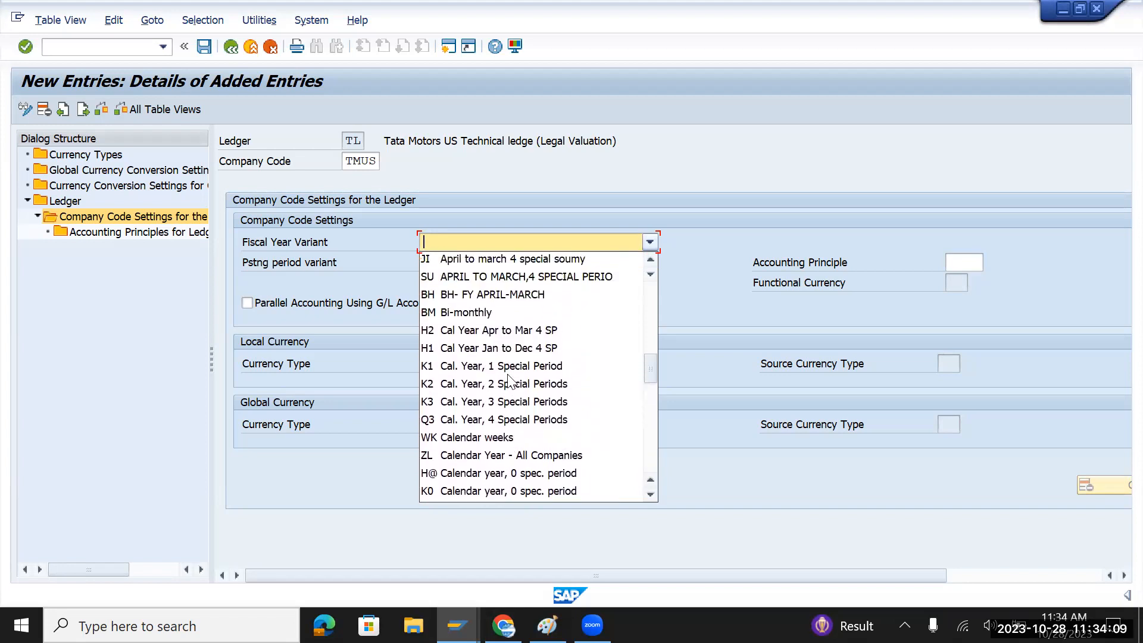
pyautogui.scroll(4, 509, 382)
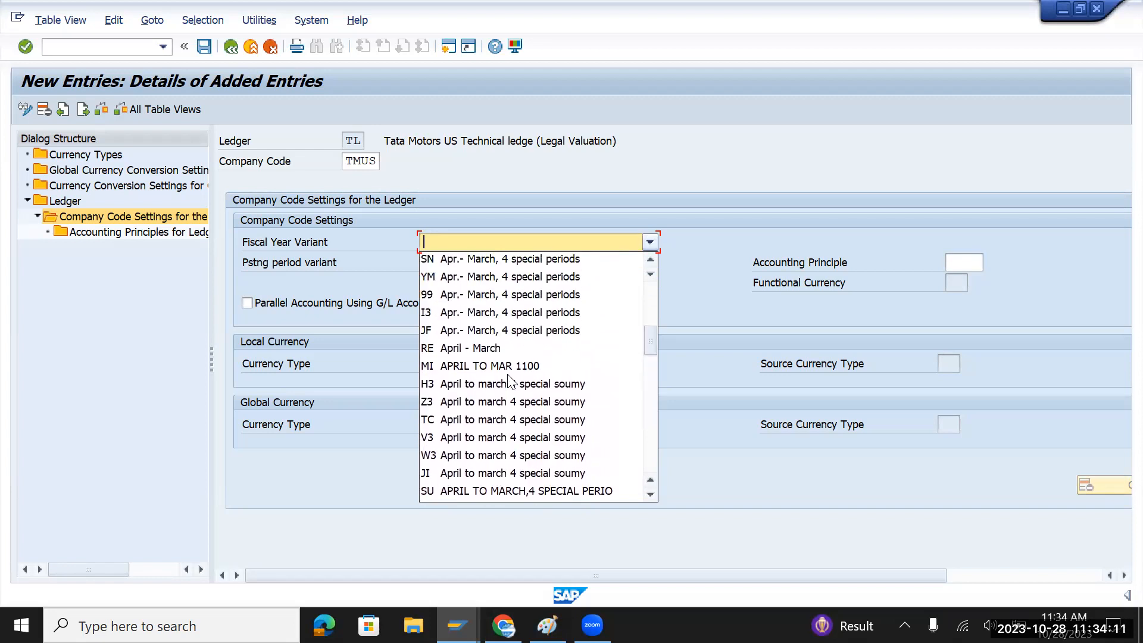
pyautogui.scroll(3, 508, 379)
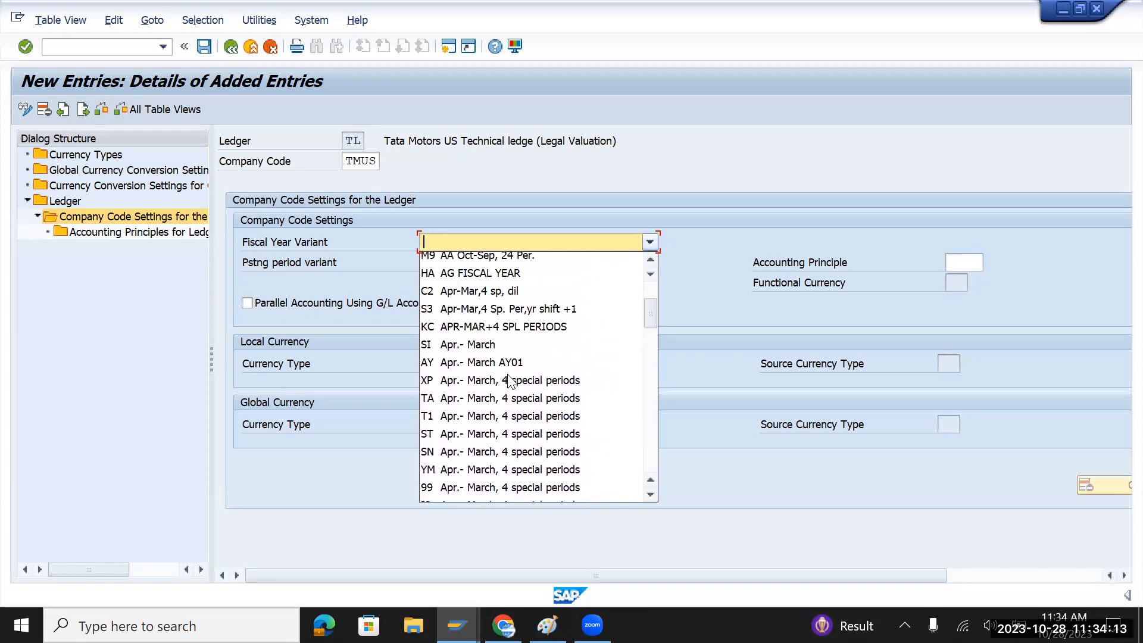
pyautogui.scroll(3, 509, 381)
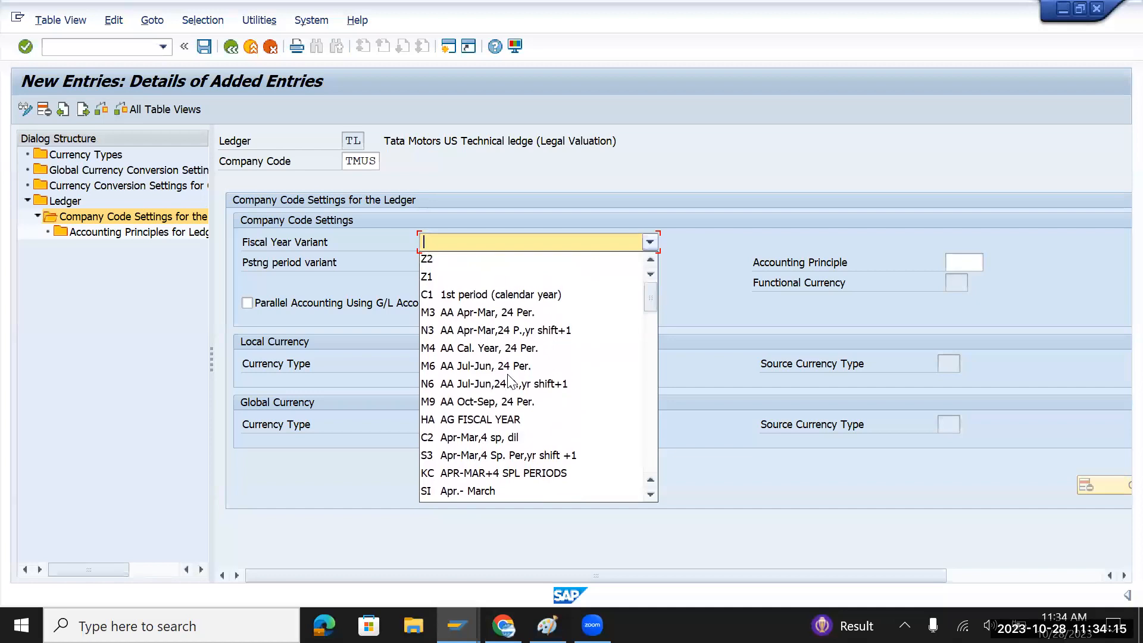
pyautogui.scroll(-5, 509, 381)
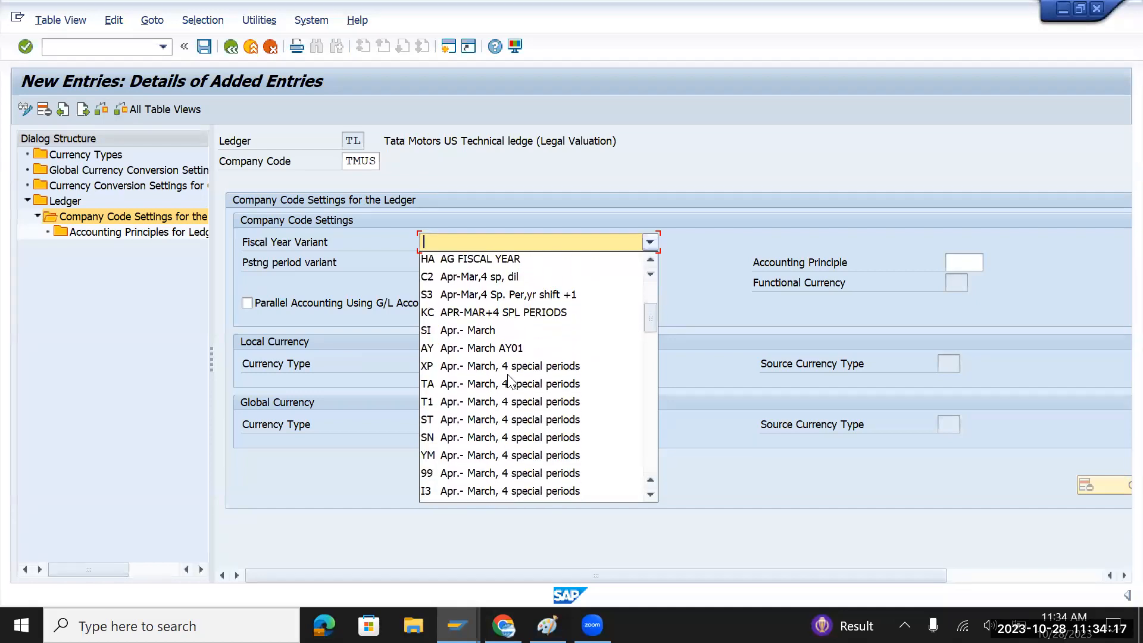
pyautogui.scroll(-2, 509, 380)
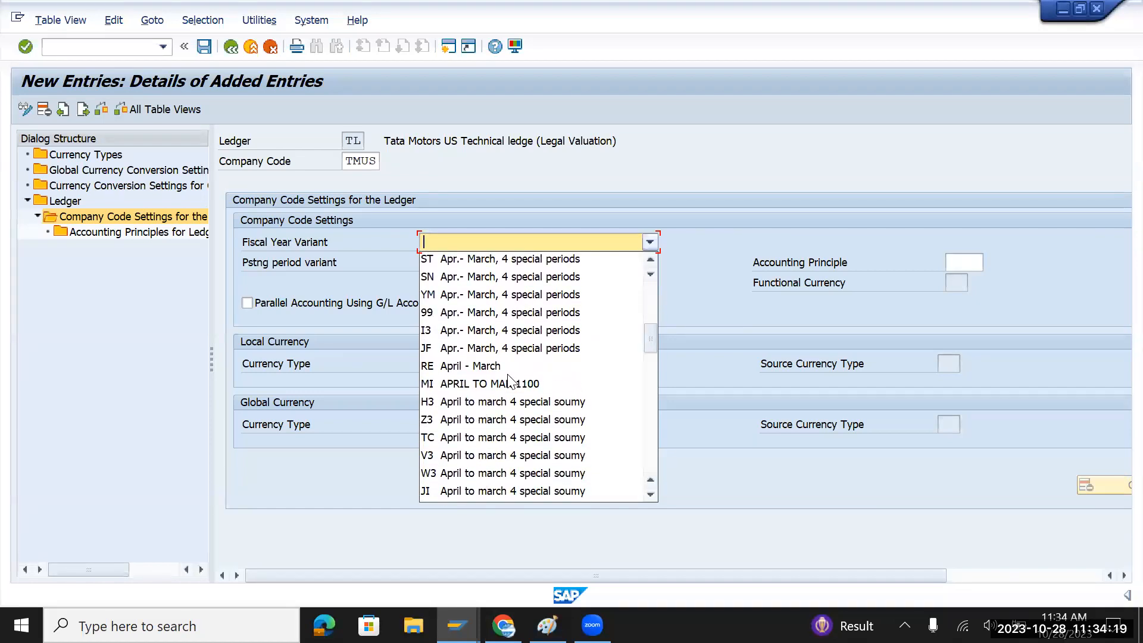
pyautogui.click(493, 455)
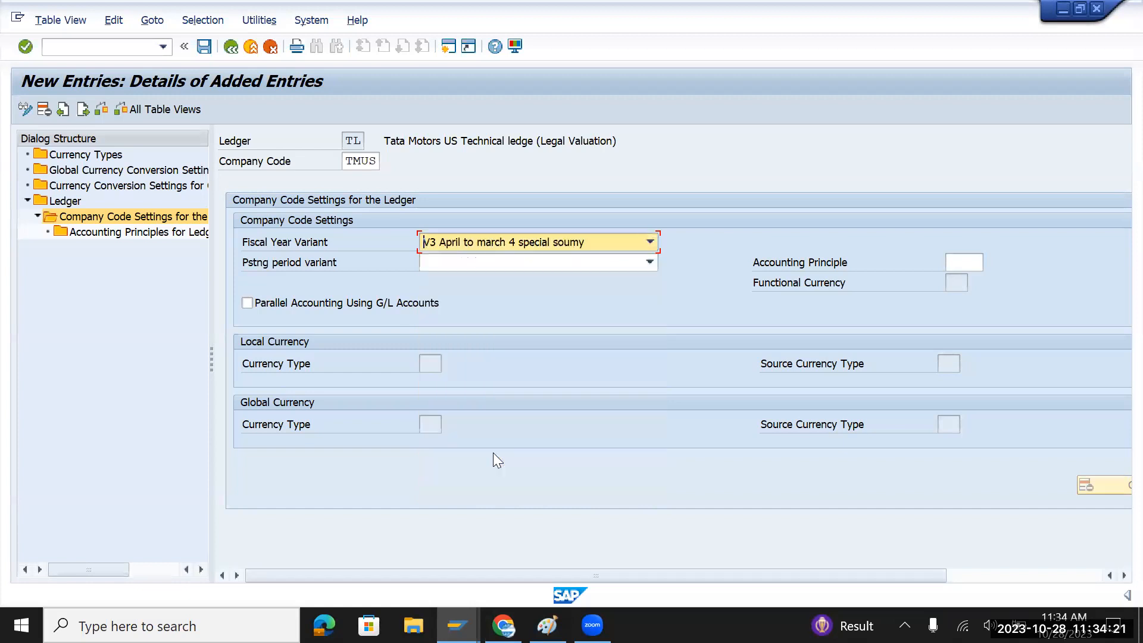
# Set the posting period variant to TMUS, TATA Motors USA PV N-2L
pyautogui.click(649, 263)
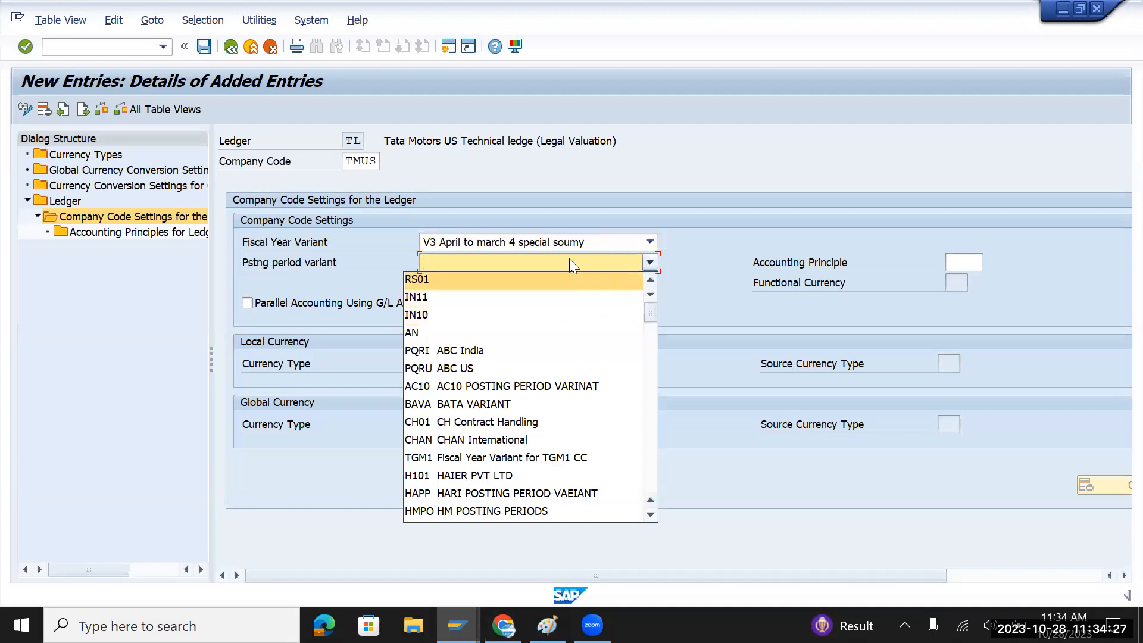
pyautogui.click(649, 260)
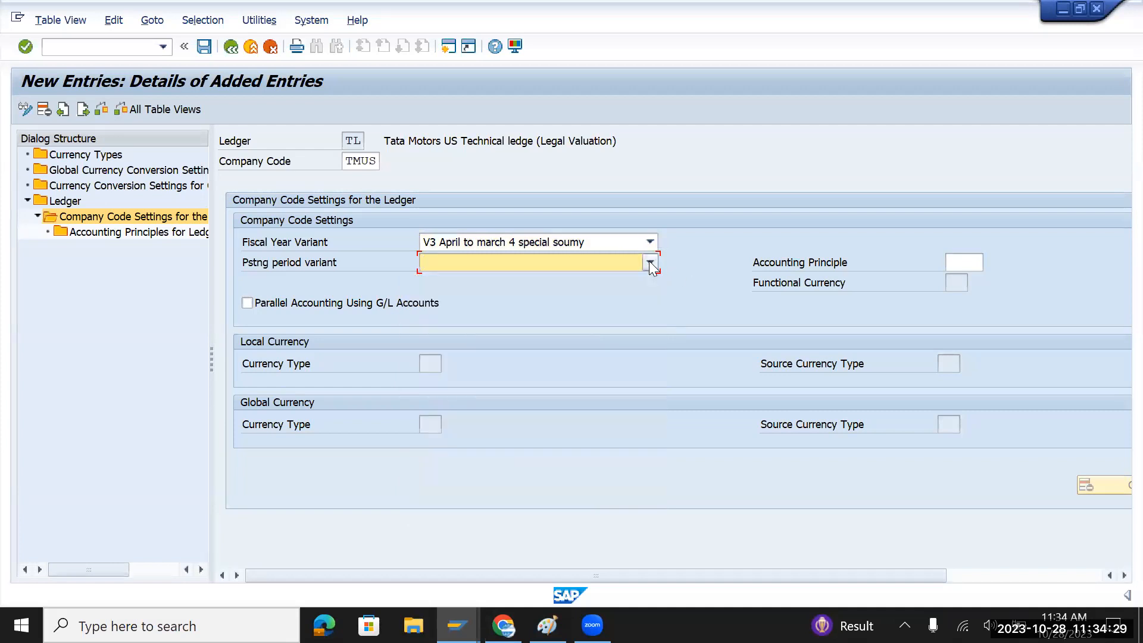
pyautogui.click(649, 261)
pyautogui.scroll(-6, 548, 386)
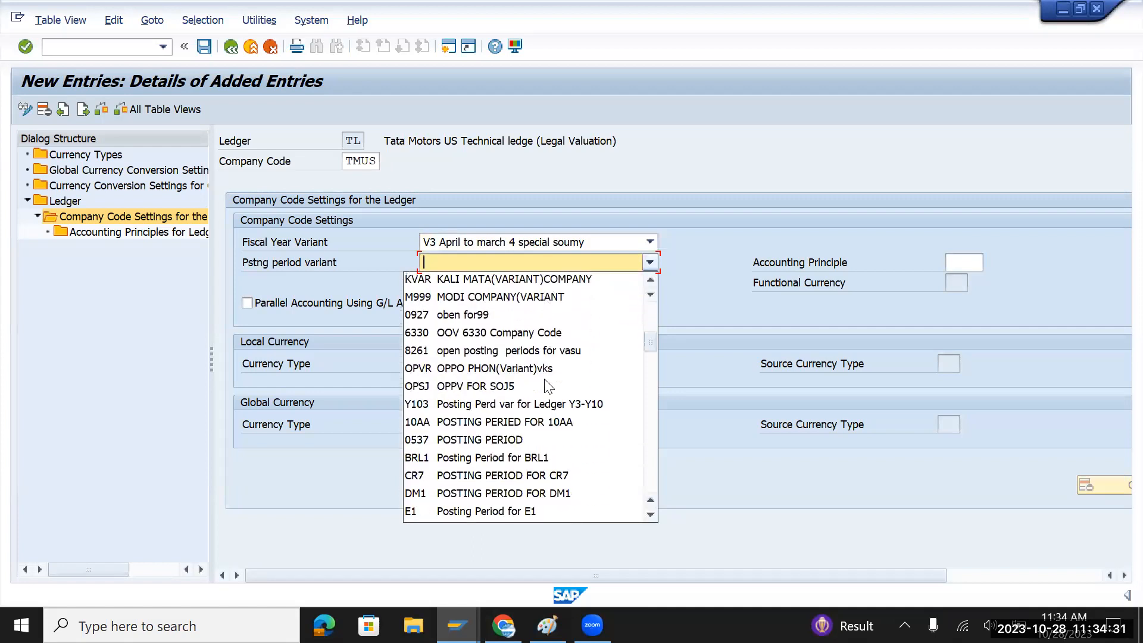
pyautogui.scroll(-12, 548, 386)
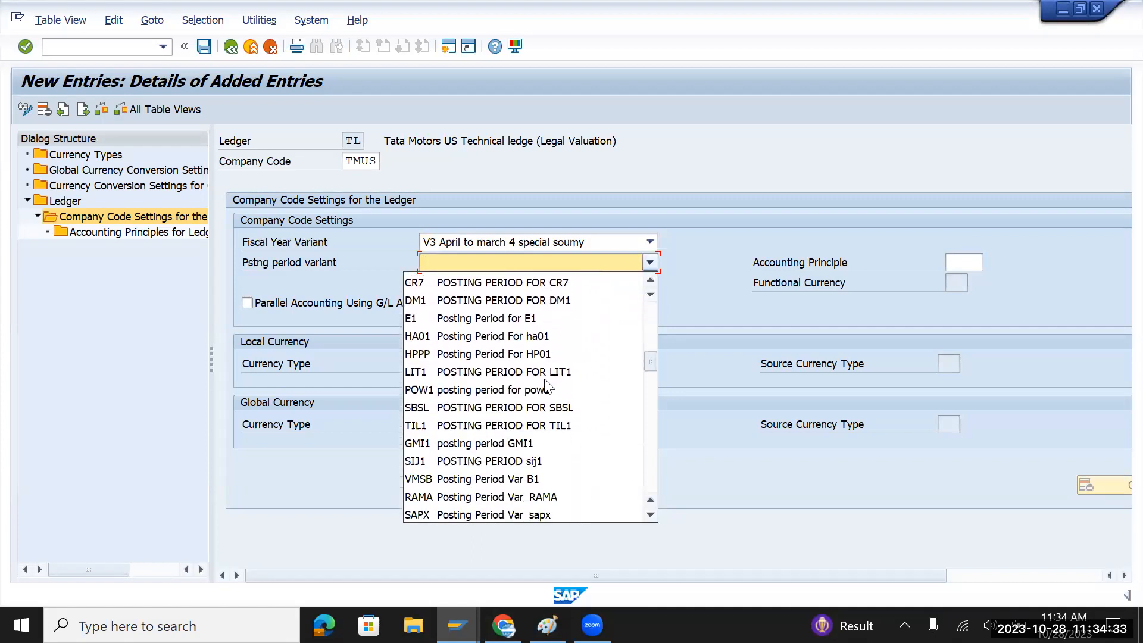
pyautogui.scroll(-4, 548, 385)
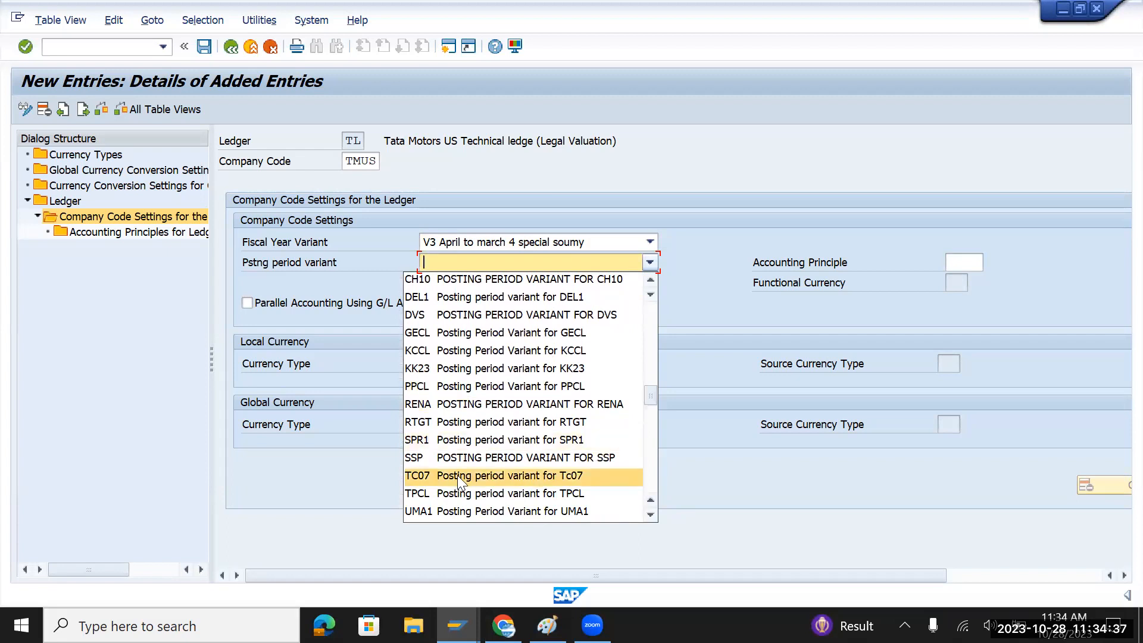
pyautogui.scroll(-2, 457, 476)
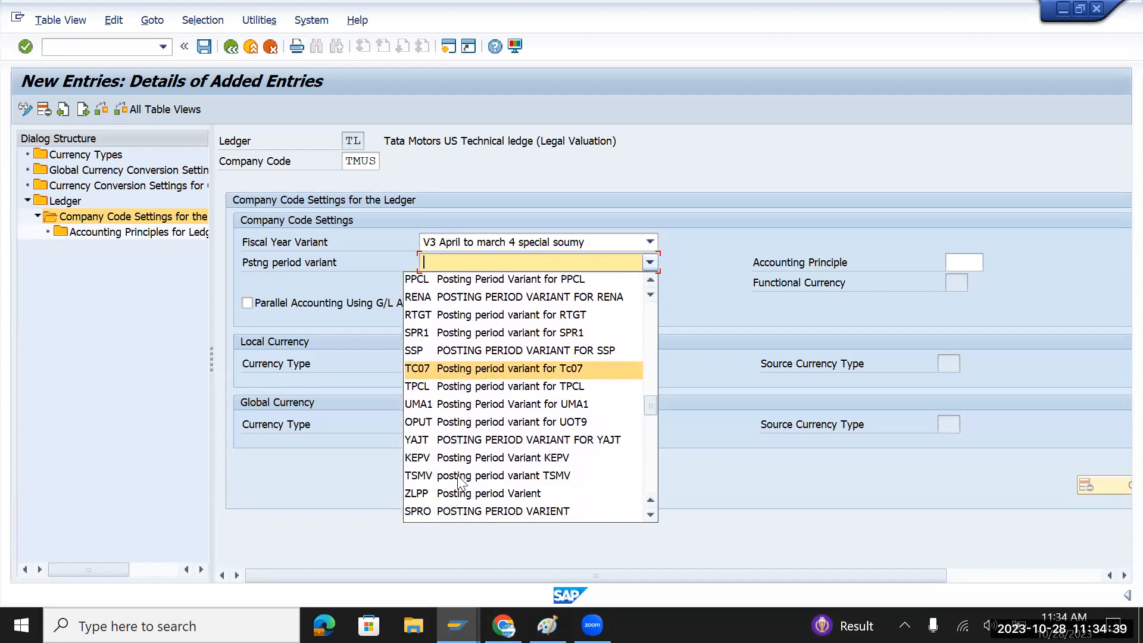
pyautogui.scroll(-4, 458, 482)
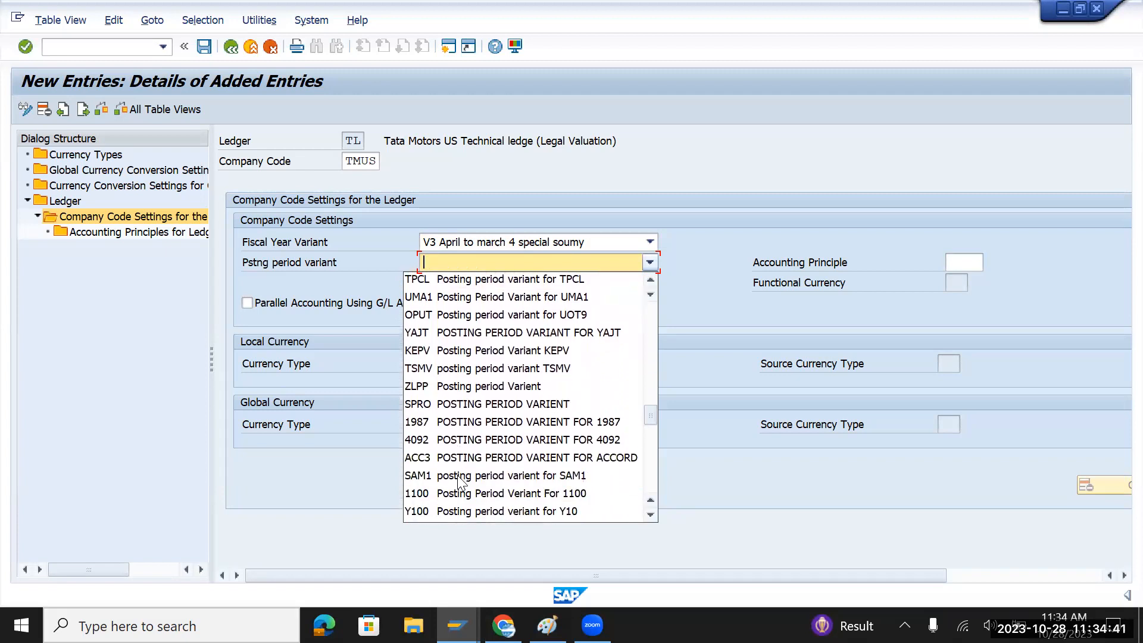
pyautogui.scroll(-2, 459, 482)
pyautogui.scroll(-2, 458, 481)
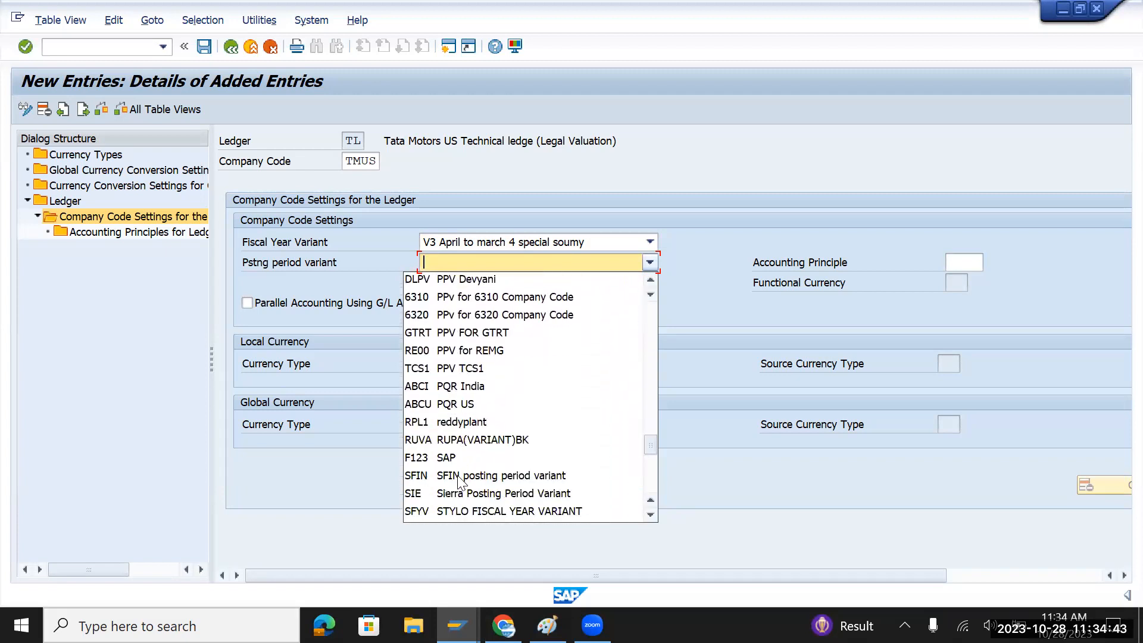
pyautogui.scroll(-4, 458, 481)
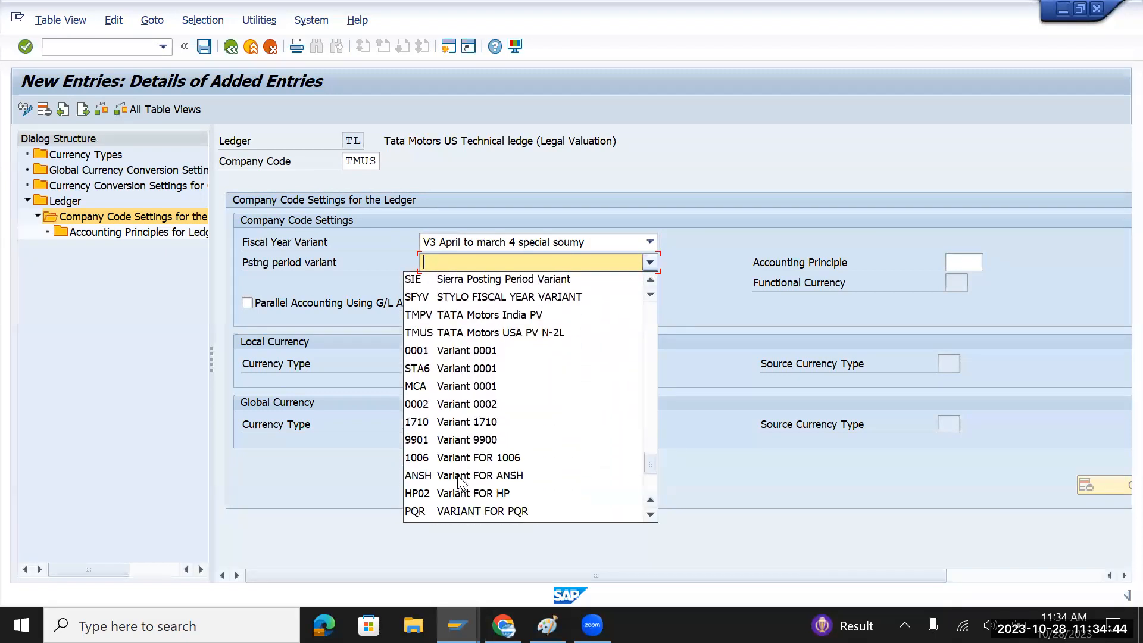
pyautogui.click(430, 332)
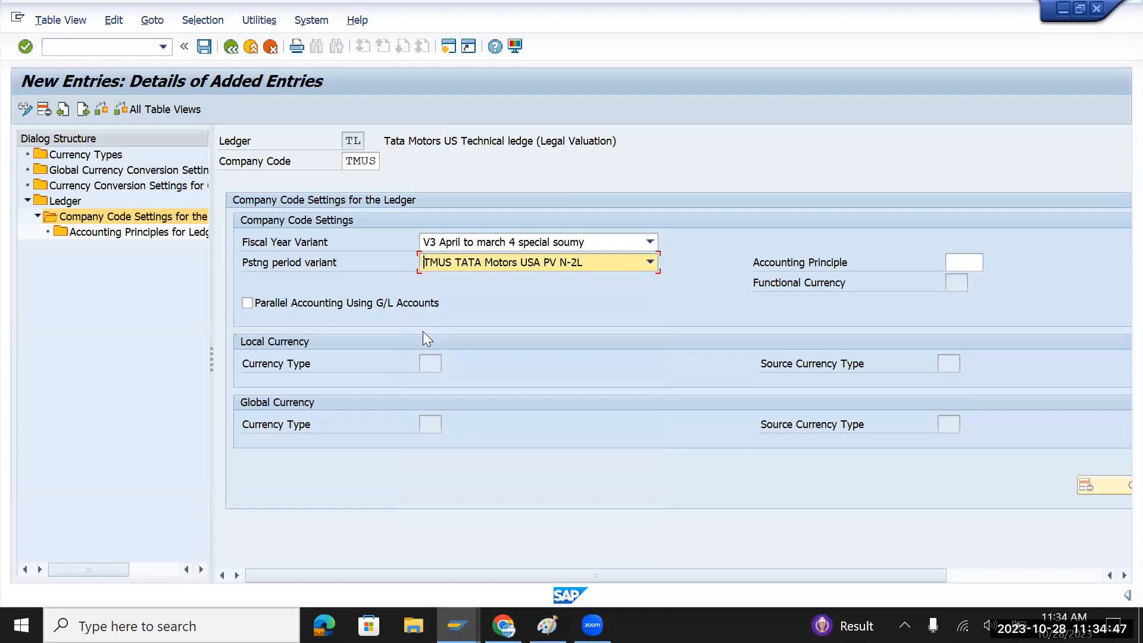
# Save the TMUS company code settings for ledger TL and accept the consistency check messages
pyautogui.press('Return')
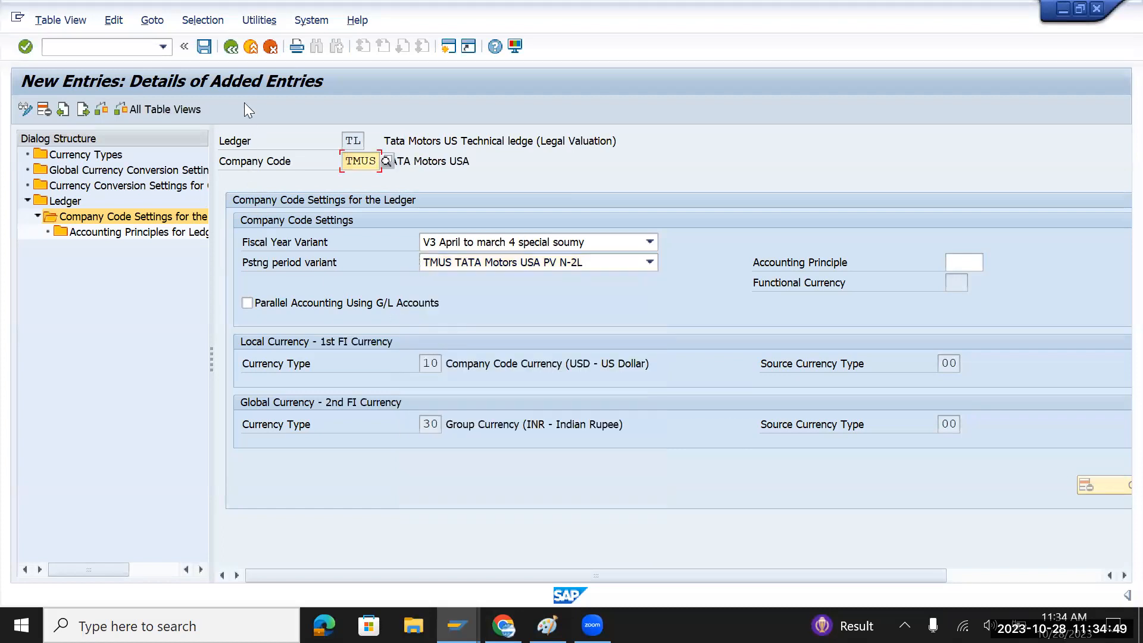
pyautogui.click(203, 46)
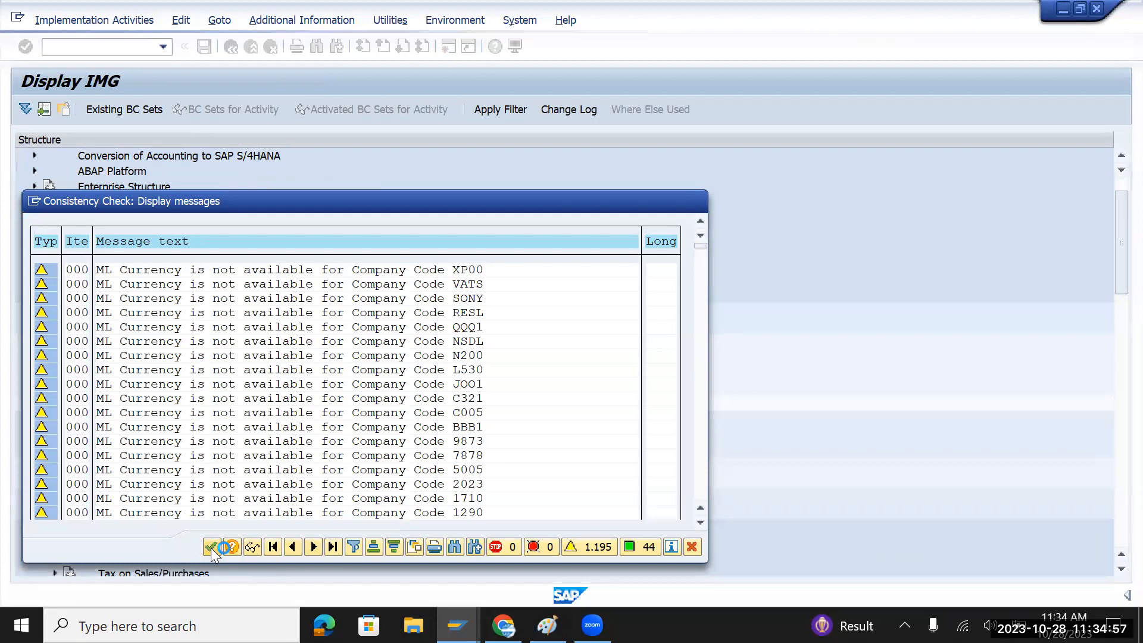
pyautogui.click(212, 547)
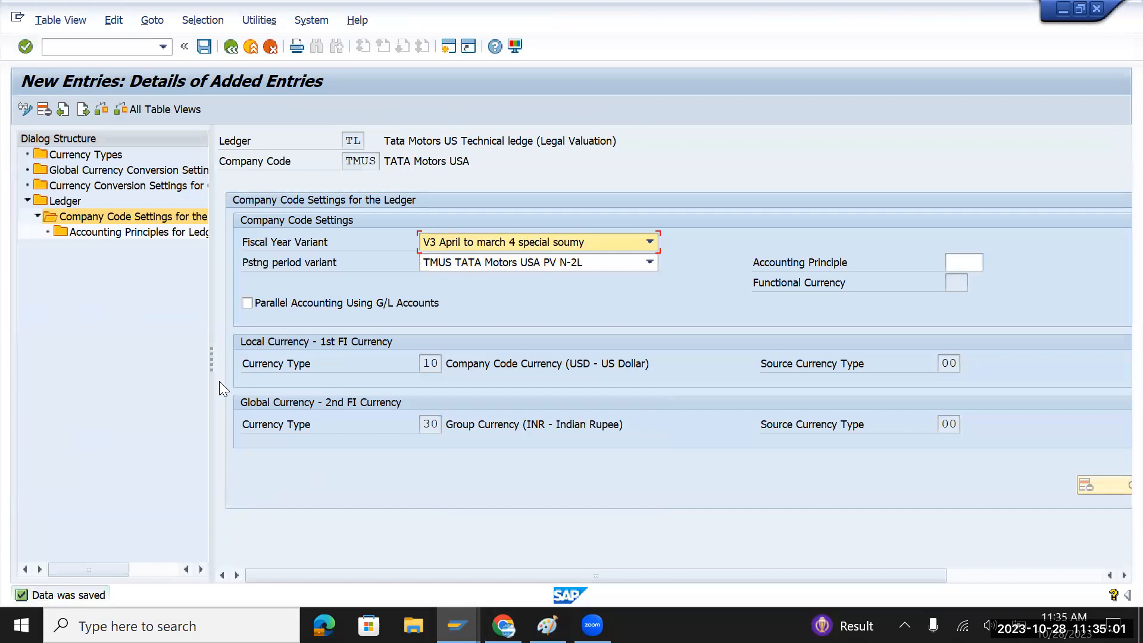
# Assign accounting principle TMUS to company code TMUS in ledger TL, then save and accept the consistency check messages
pyautogui.doubleClick(122, 236)
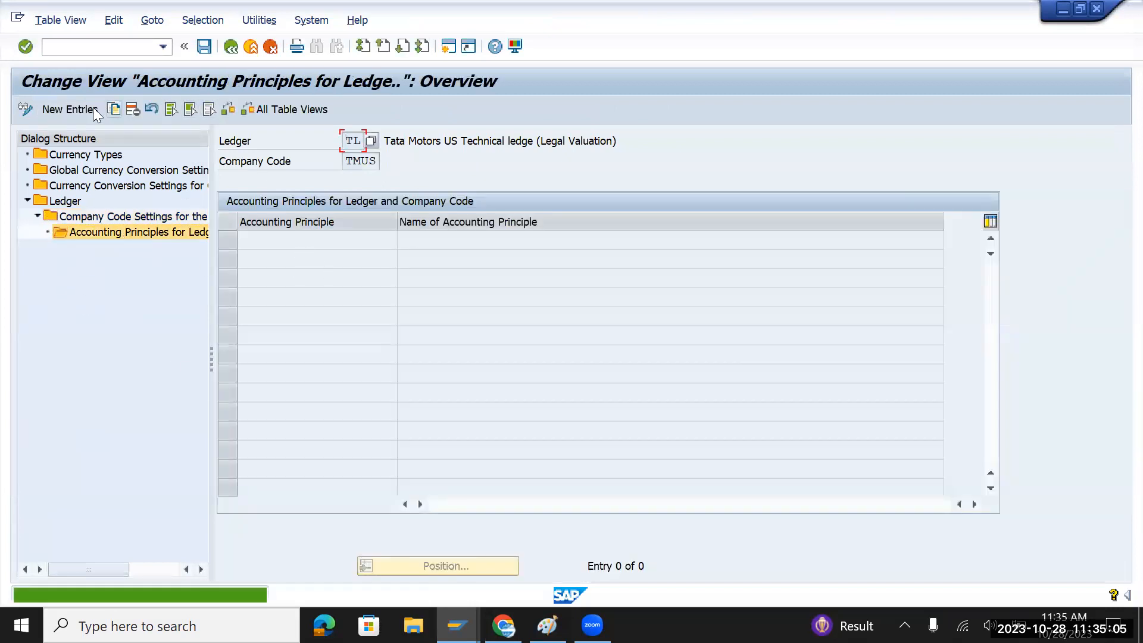
pyautogui.click(69, 110)
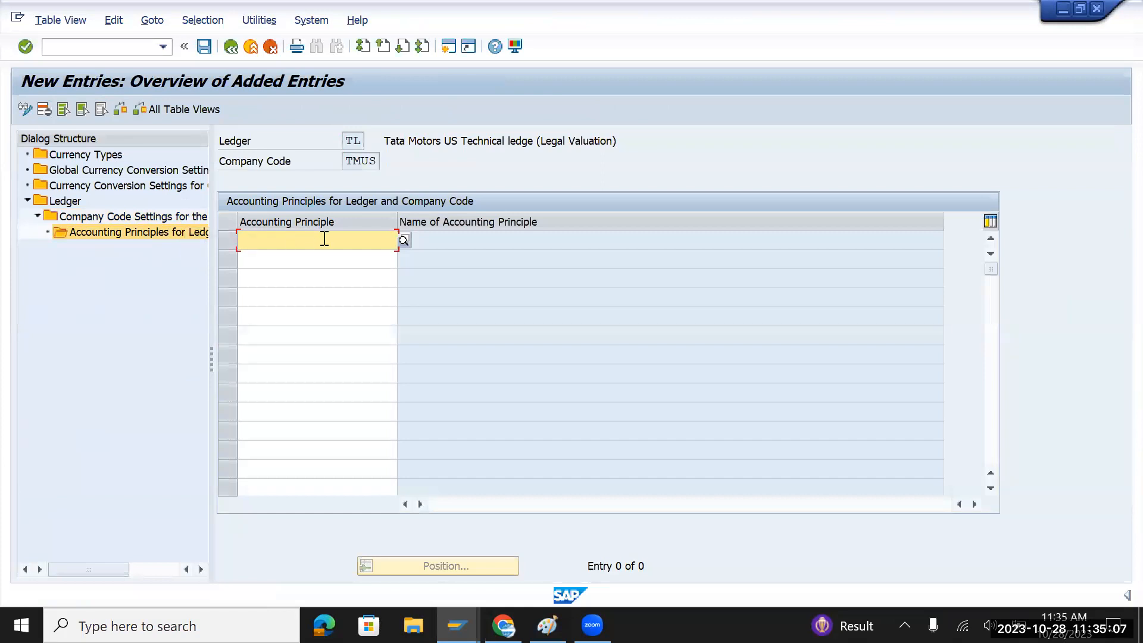
pyautogui.write('TMUS')
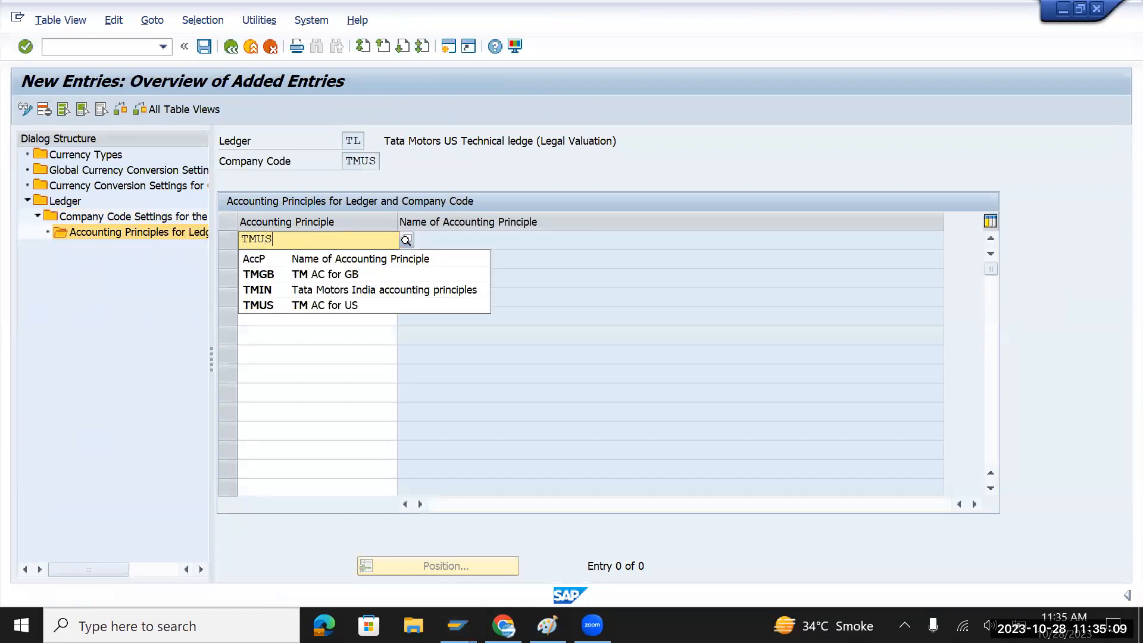
pyautogui.press('Return')
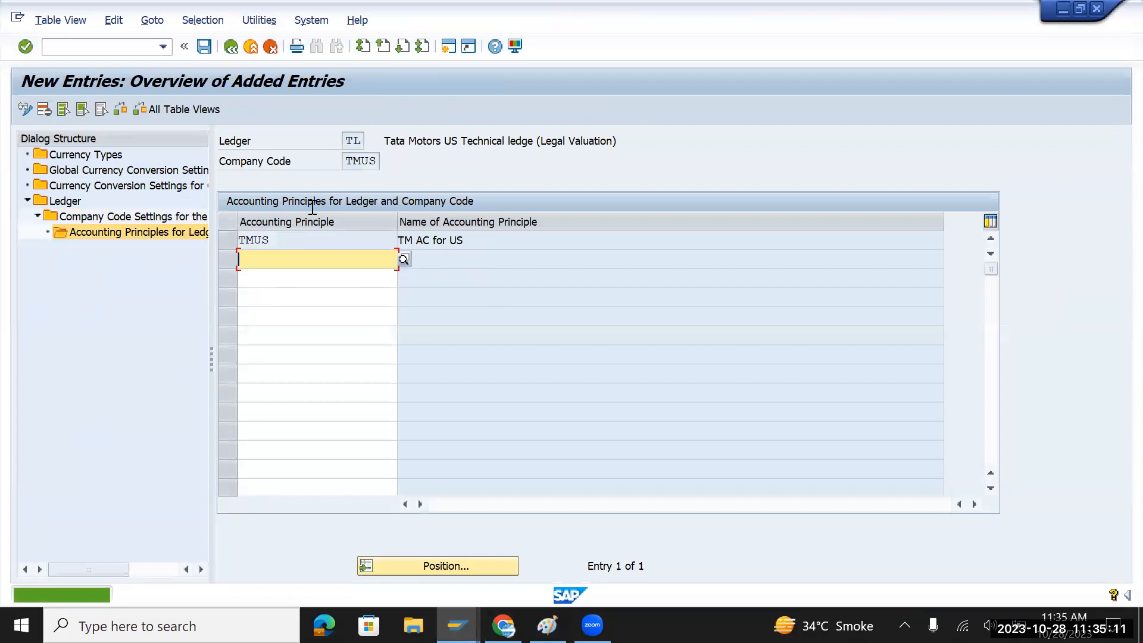
pyautogui.click(203, 45)
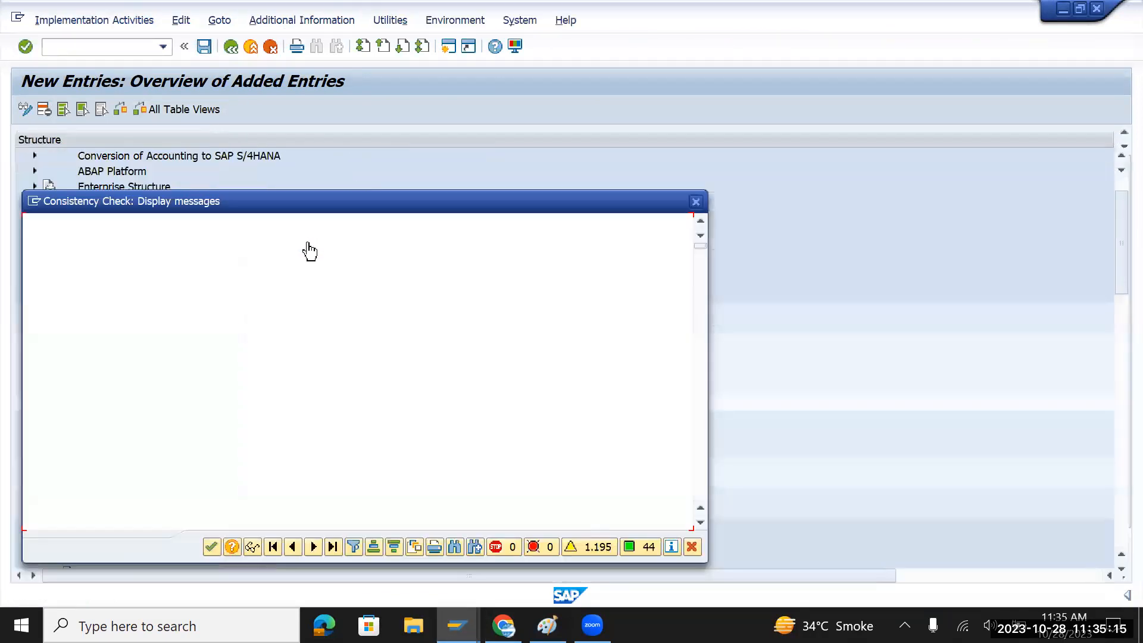
pyautogui.click(212, 547)
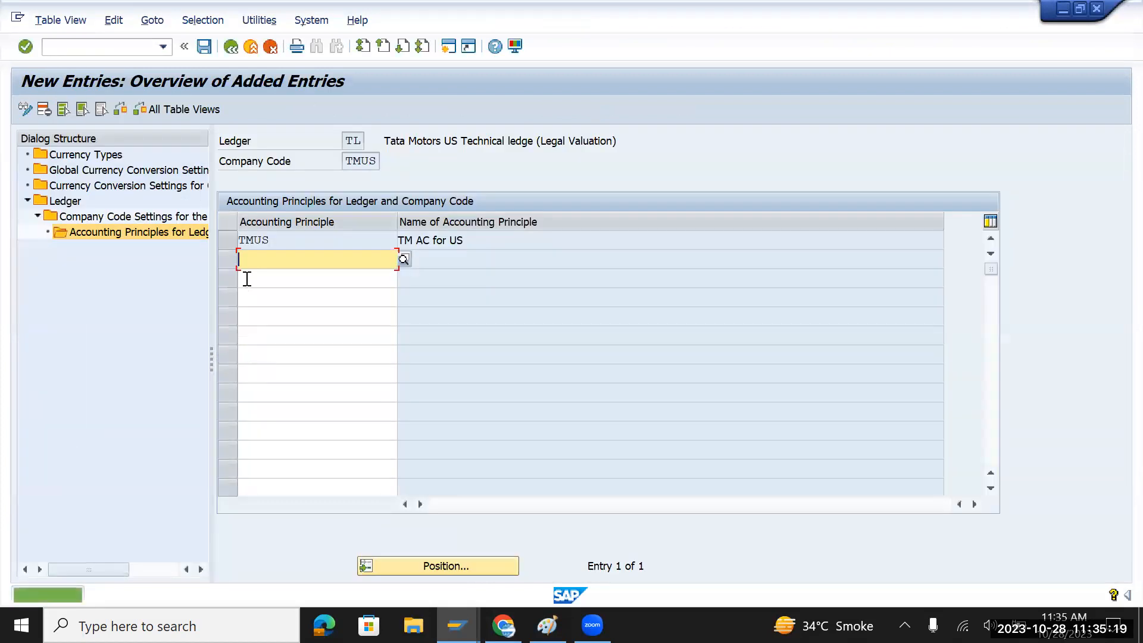
# Leave the TL accounting principle and company code entries and return to the overview of all ledgers
pyautogui.click(231, 48)
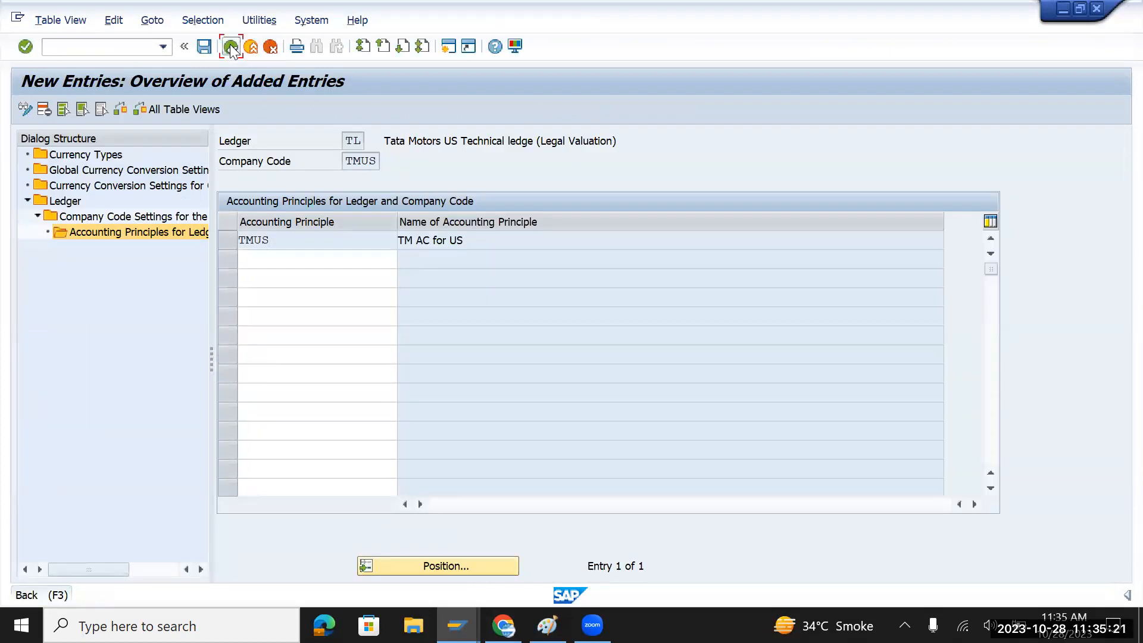
pyautogui.click(231, 48)
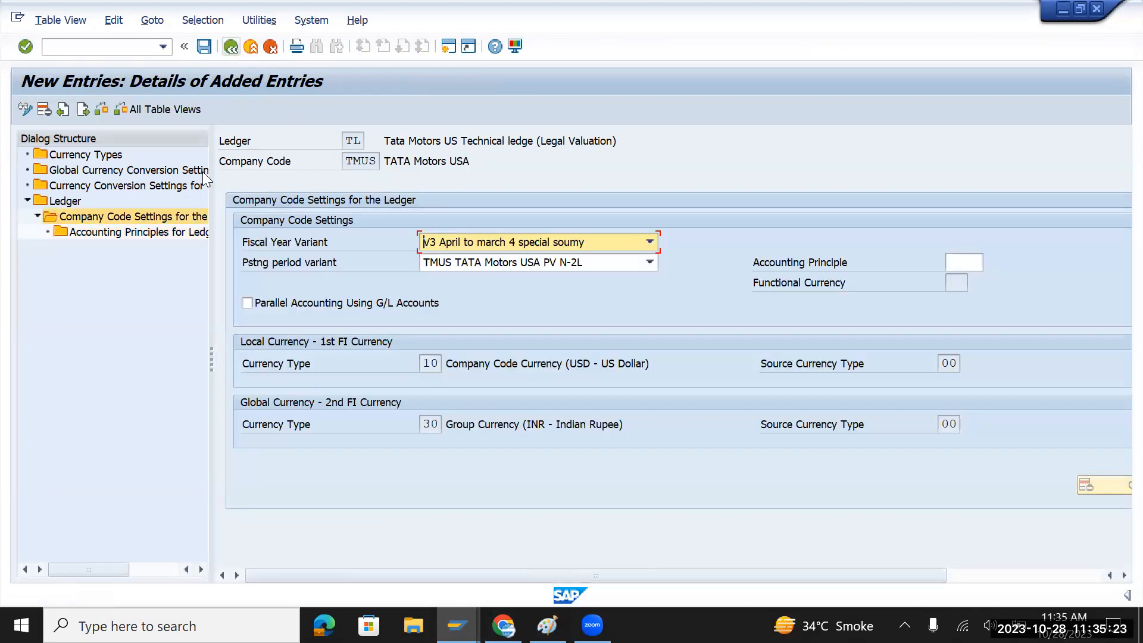
pyautogui.moveTo(346, 142); pyautogui.dragTo(374, 143)
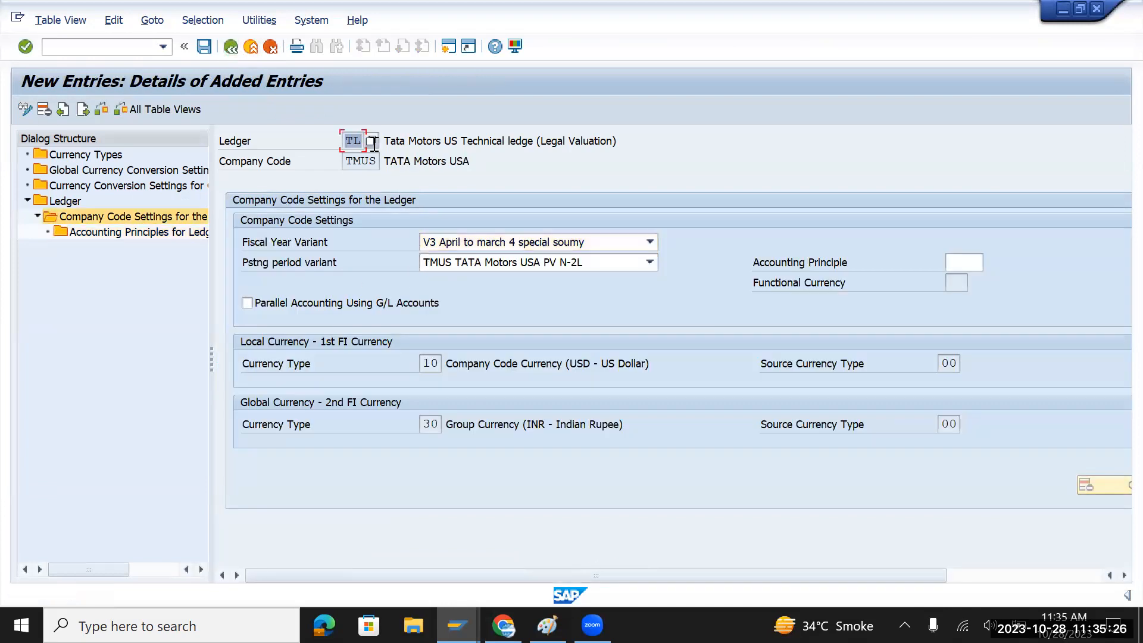
pyautogui.click(230, 47)
pyautogui.click(230, 48)
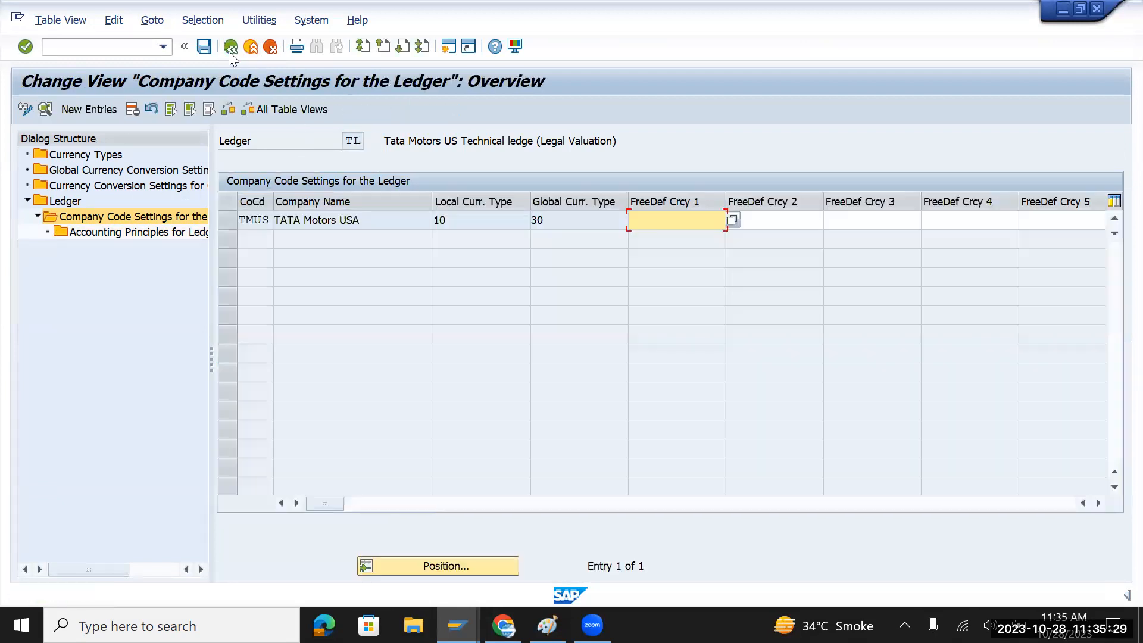
pyautogui.click(230, 47)
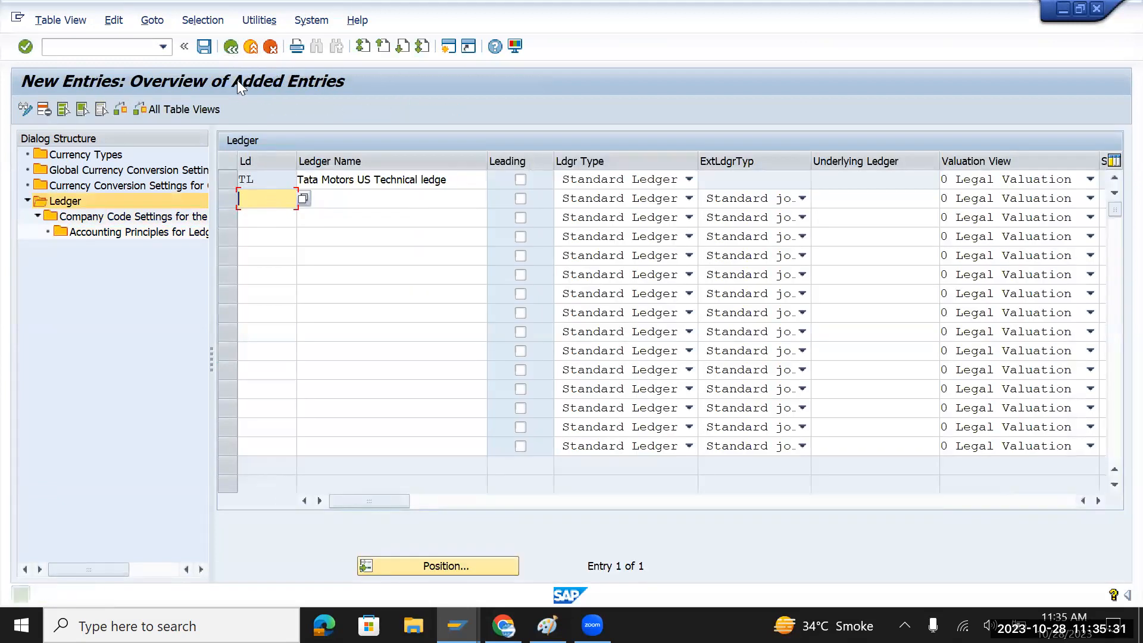
pyautogui.click(231, 48)
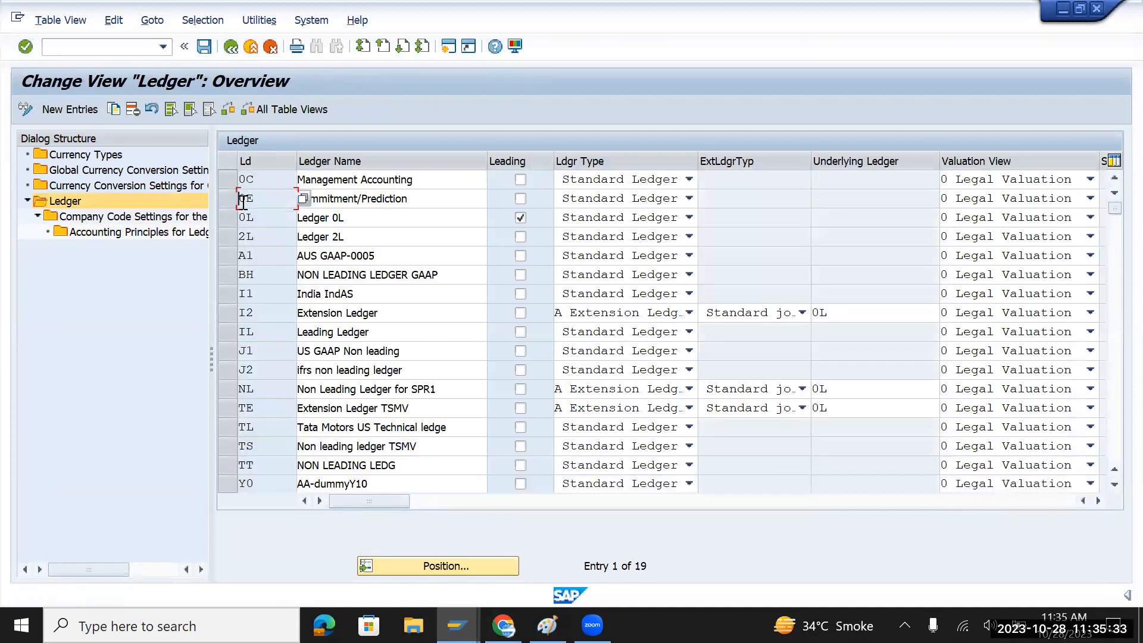
# Examine the fiscal year and posting period variants of company code TMUS in leading ledger 0L, then return to the ledger overview
pyautogui.click(228, 217)
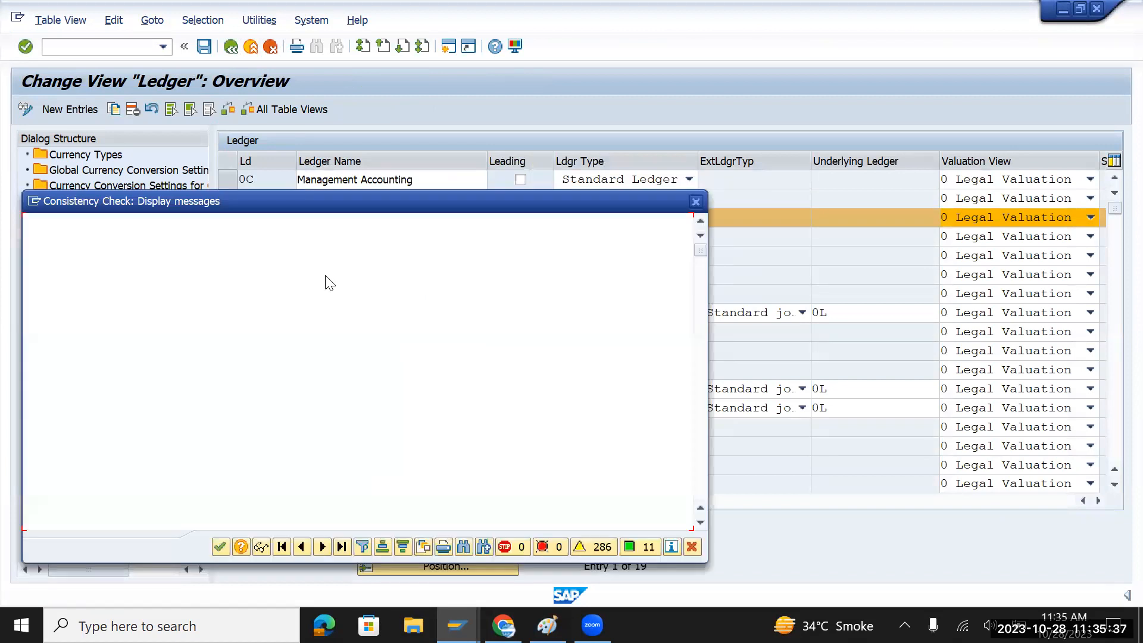
pyautogui.click(220, 547)
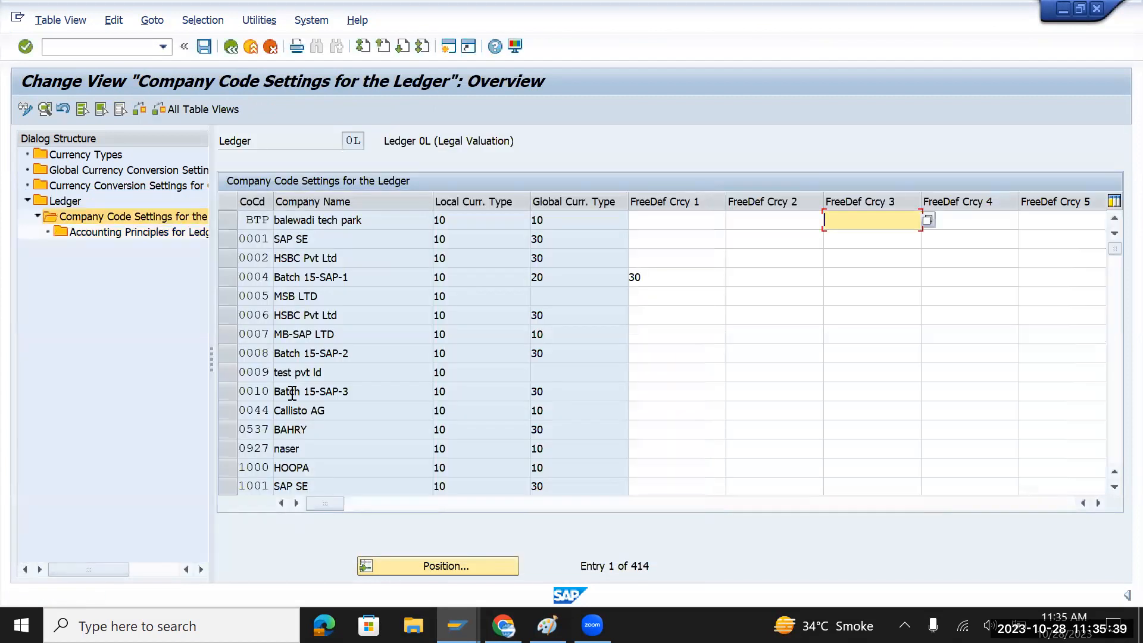
pyautogui.click(426, 567)
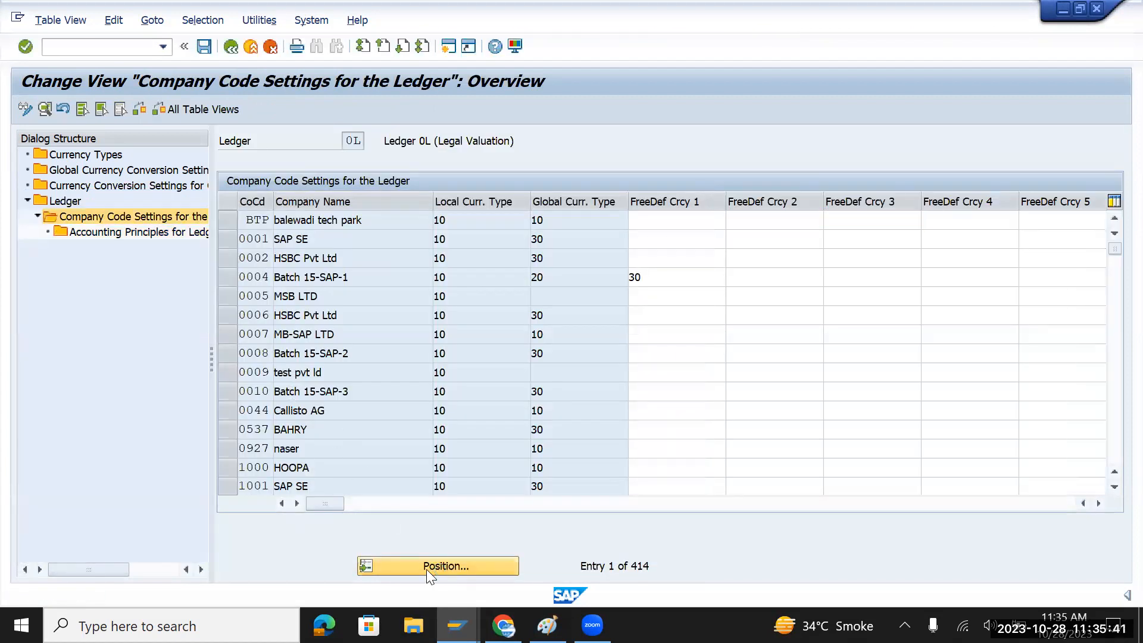
pyautogui.write('TMUS')
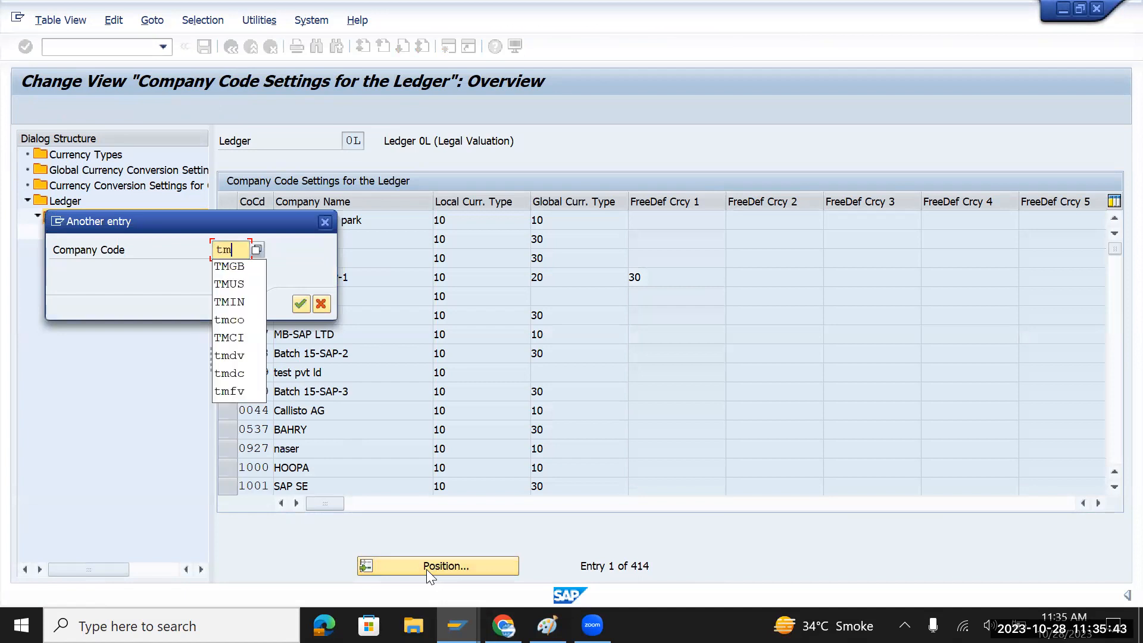
pyautogui.press('Return')
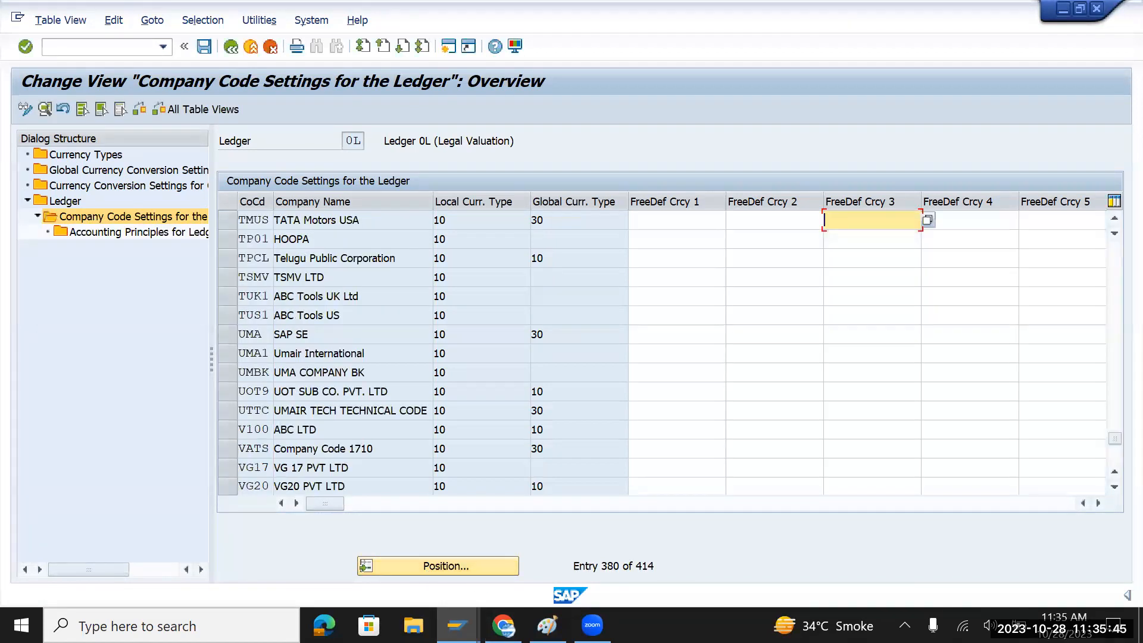
pyautogui.click(1098, 502)
pyautogui.click(1097, 502)
pyautogui.click(1097, 502)
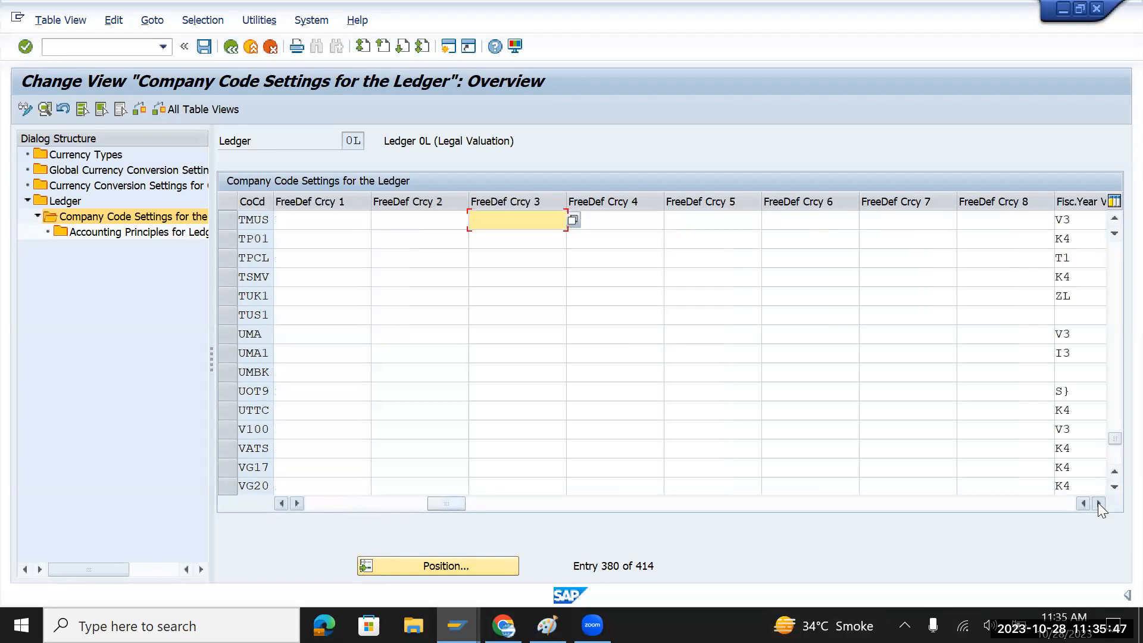
pyautogui.click(1097, 502)
pyautogui.click(1097, 502)
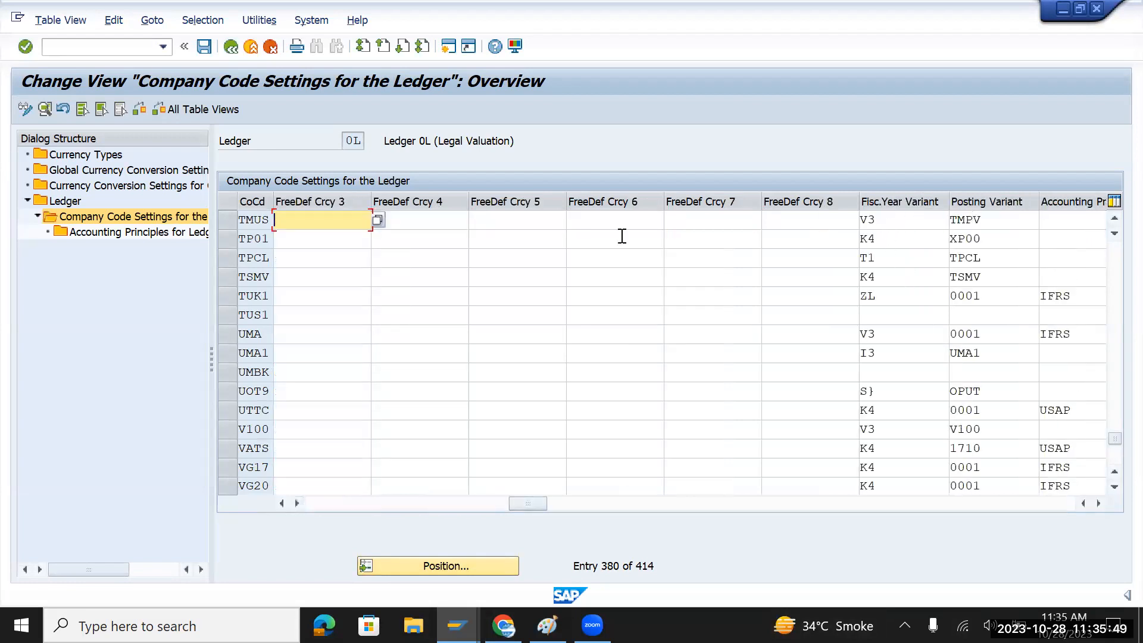
pyautogui.click(230, 47)
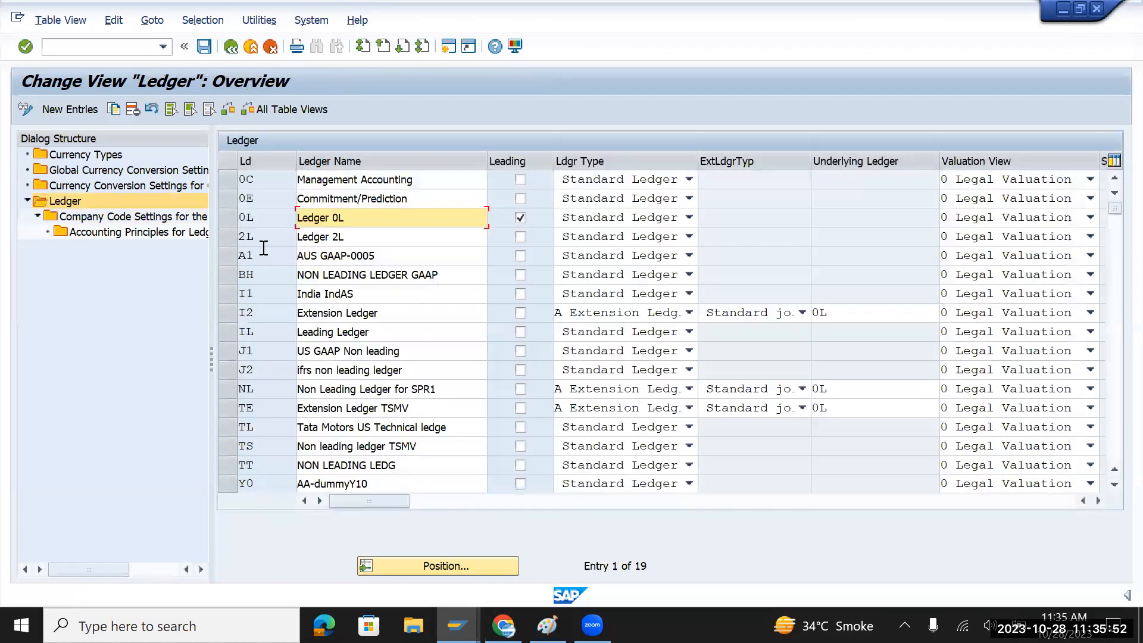
# Examine the fiscal year and posting period variants of company code TMUS in non-leading ledger 2L, then return to the ledger overview
pyautogui.click(228, 237)
pyautogui.click(159, 218)
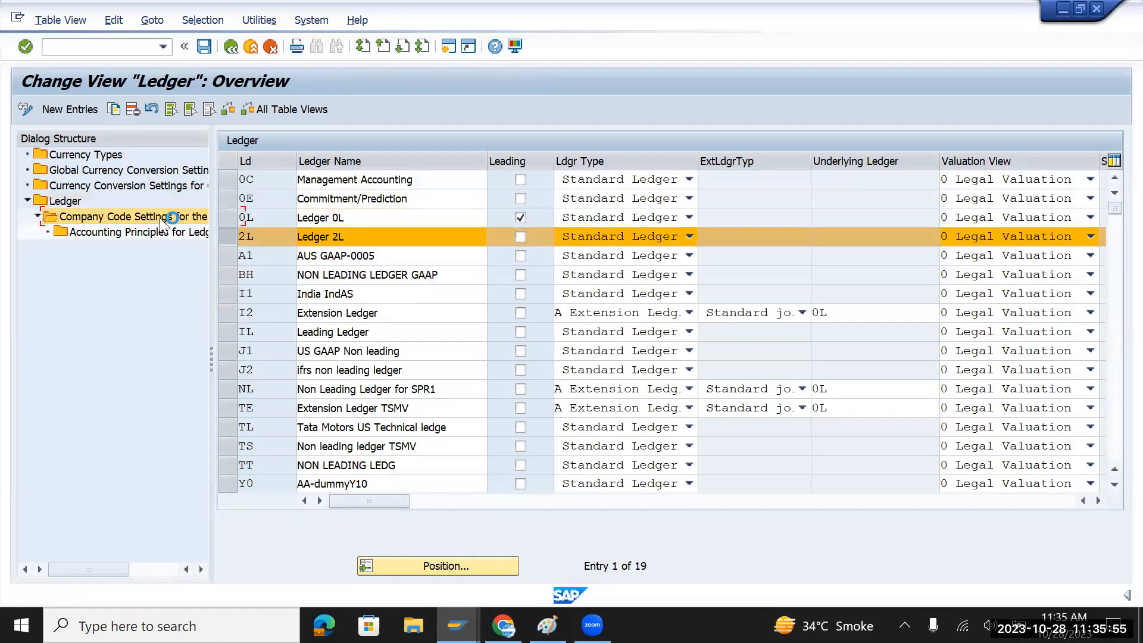
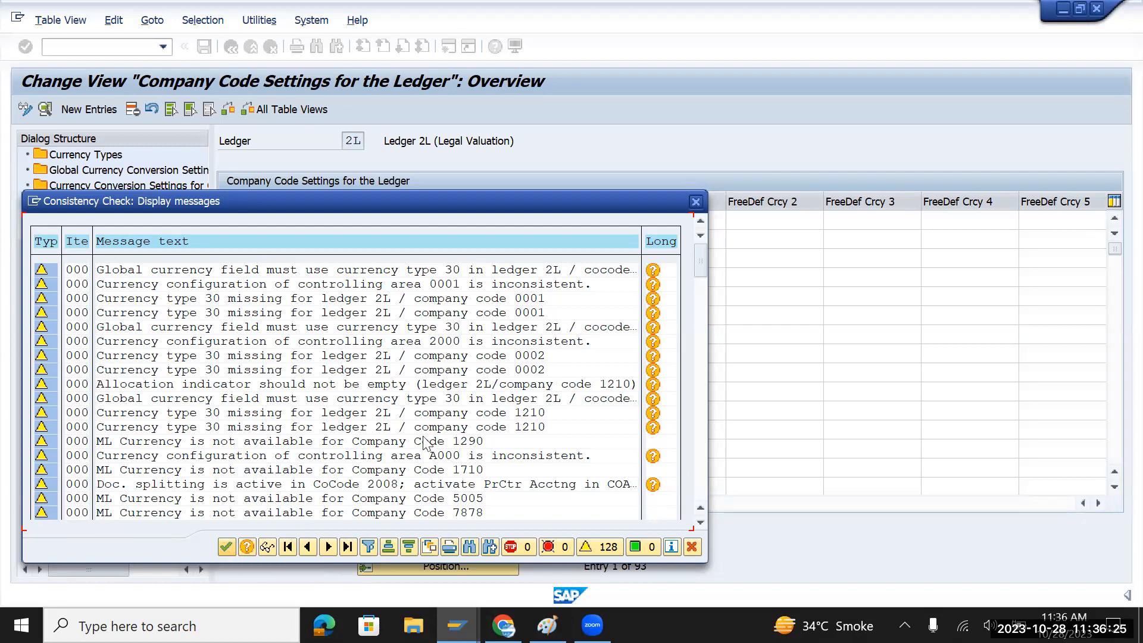
pyautogui.click(694, 202)
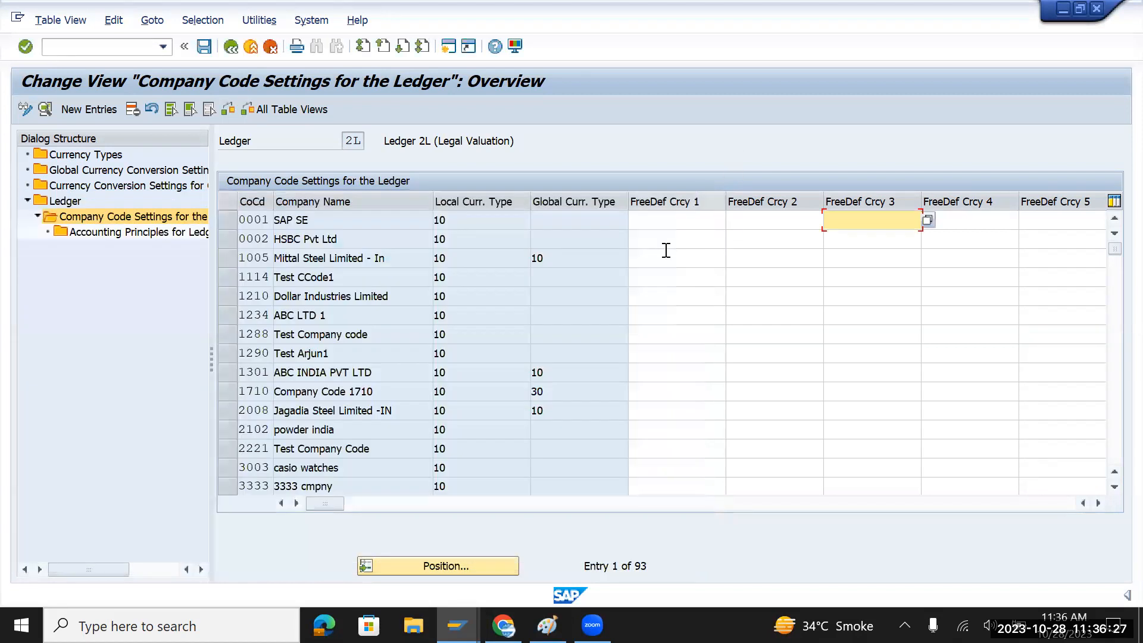
pyautogui.click(426, 567)
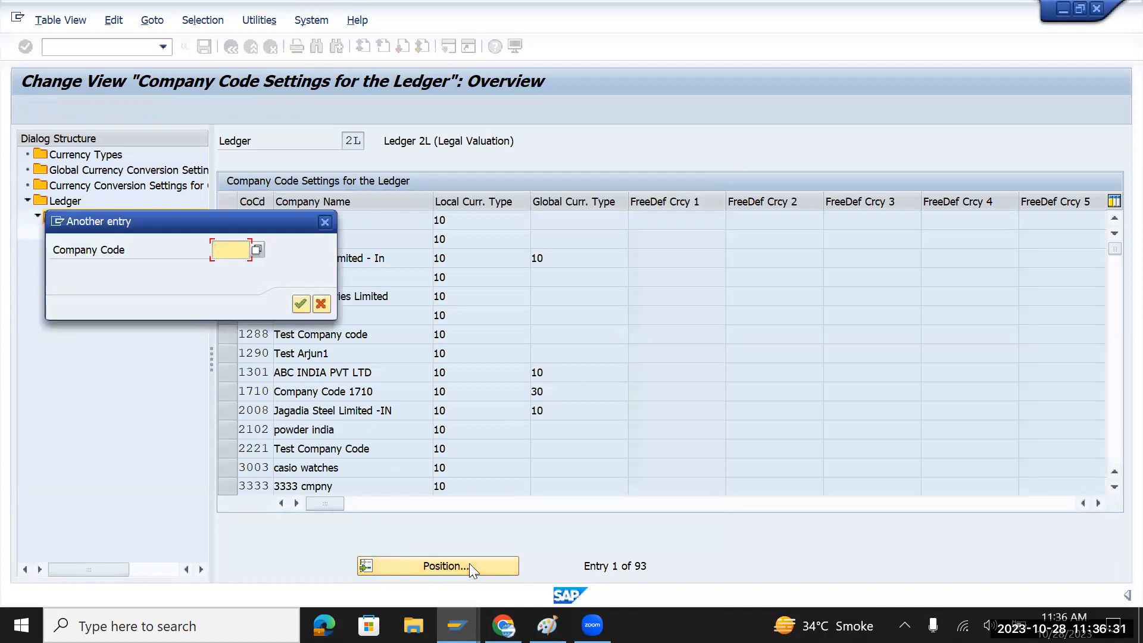
pyautogui.write('TMUS')
pyautogui.press('Return')
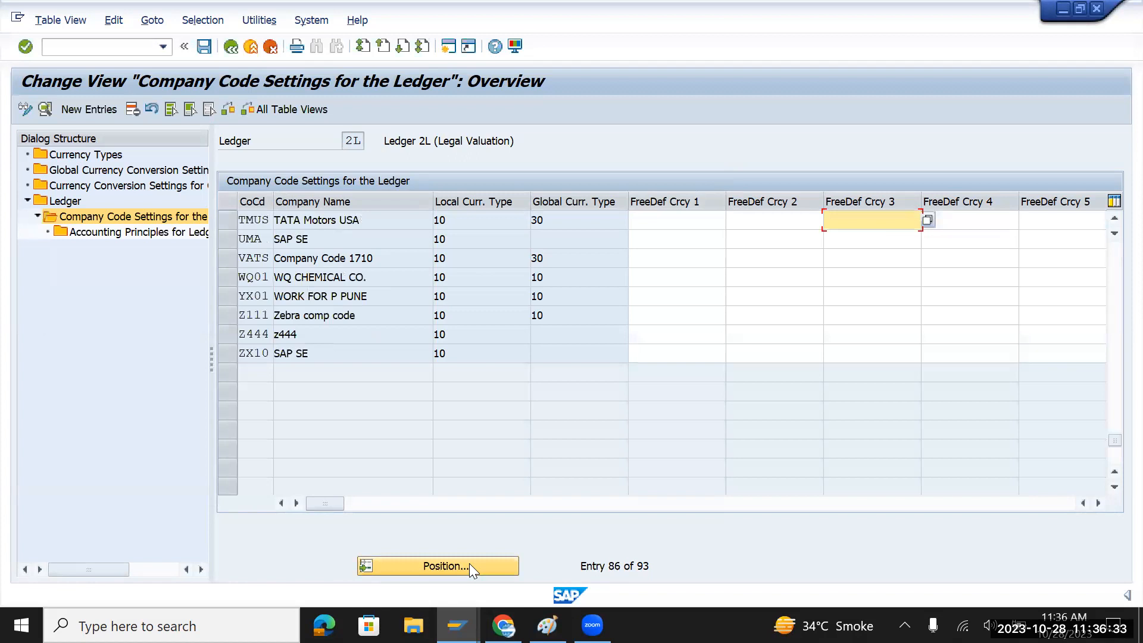
pyautogui.click(1098, 503)
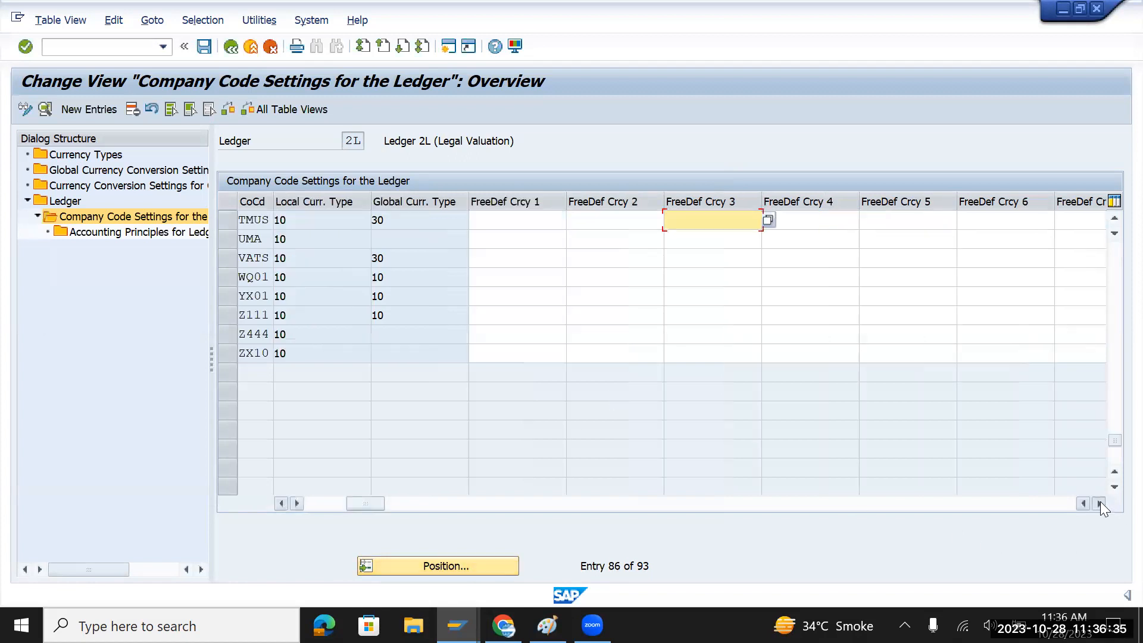
pyautogui.click(1098, 503)
pyautogui.click(1098, 502)
pyautogui.click(1097, 503)
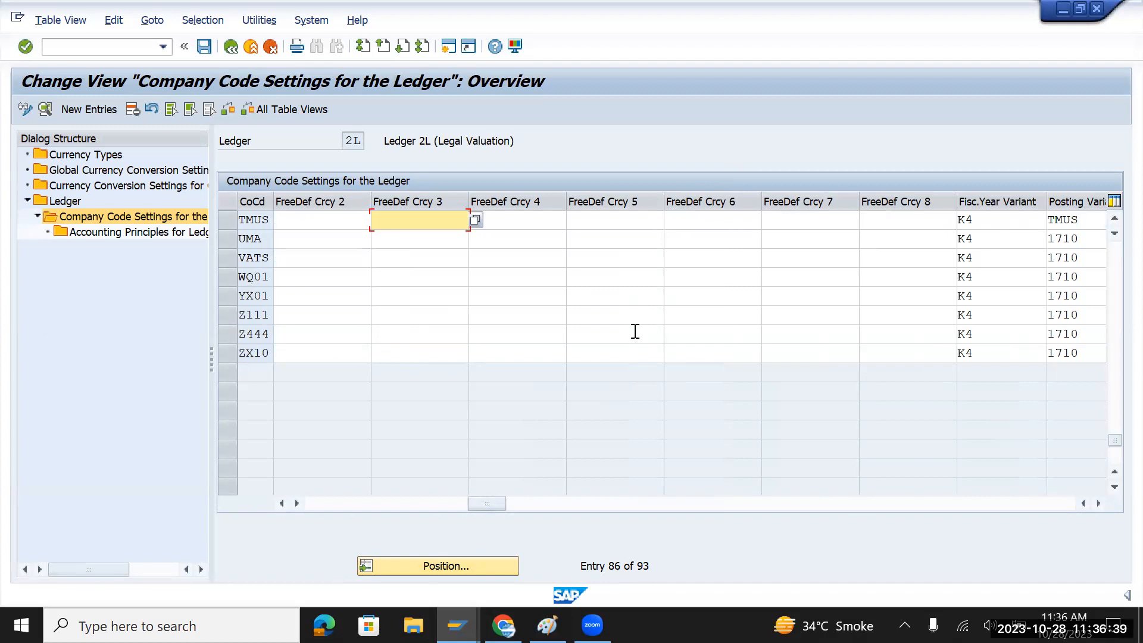
pyautogui.click(225, 50)
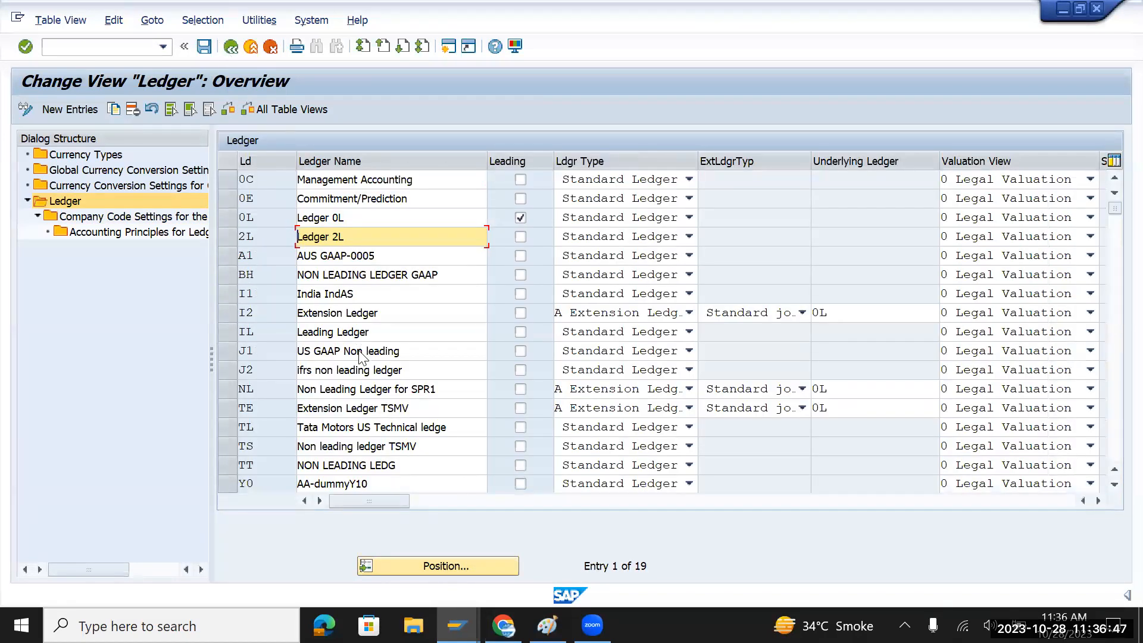
# Switch to Paint and undo all the outlines around the TMUS ledger blocks in the planning table
pyautogui.hotkey('alt', 'Tab')
pyautogui.hotkey('ctrl', 'z')
pyautogui.hotkey('ctrl', 'z')
pyautogui.hotkey('ctrl', 'z')
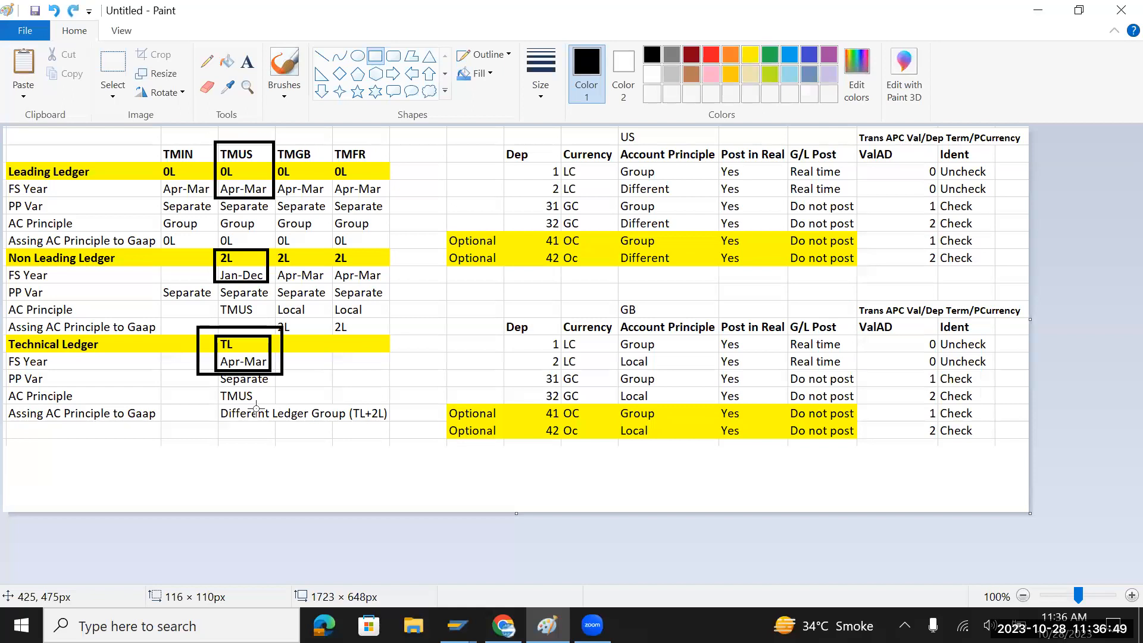
pyautogui.hotkey('ctrl', 'z')
pyautogui.hotkey('ctrl', 'z')
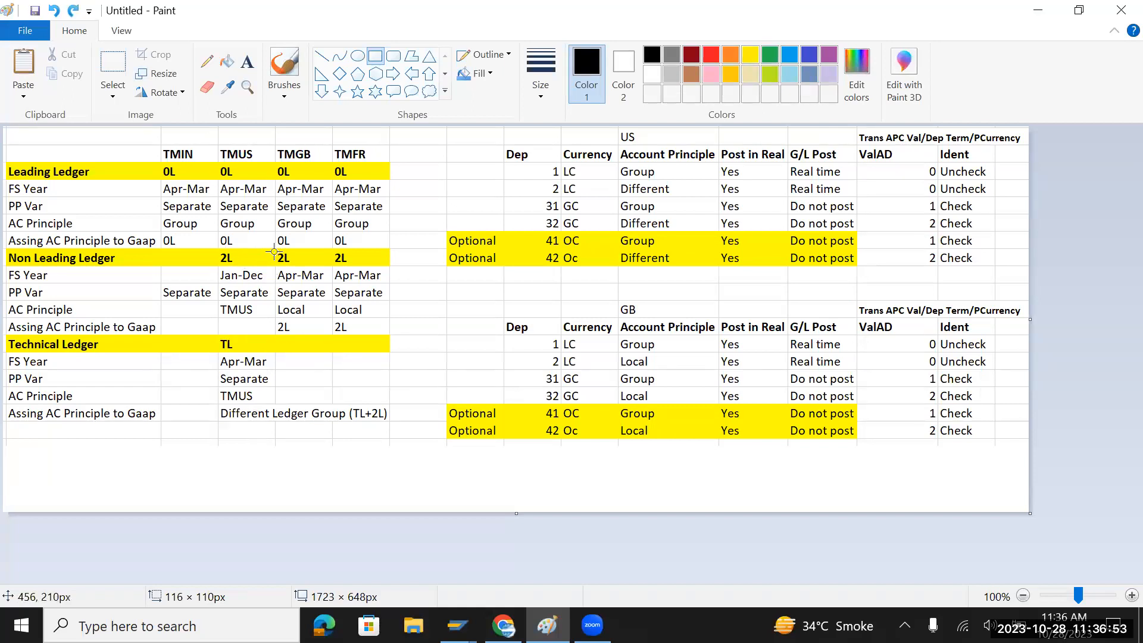
# Outline TMGB's 2L, Local principle (about 70 × 22 px), 0L heading and Group principle (about 71 × 33 px), and TMIN's heading (about 85 × 48 px)
pyautogui.moveTo(273, 250); pyautogui.dragTo(300, 265)
pyautogui.moveTo(275, 304); pyautogui.dragTo(317, 317)
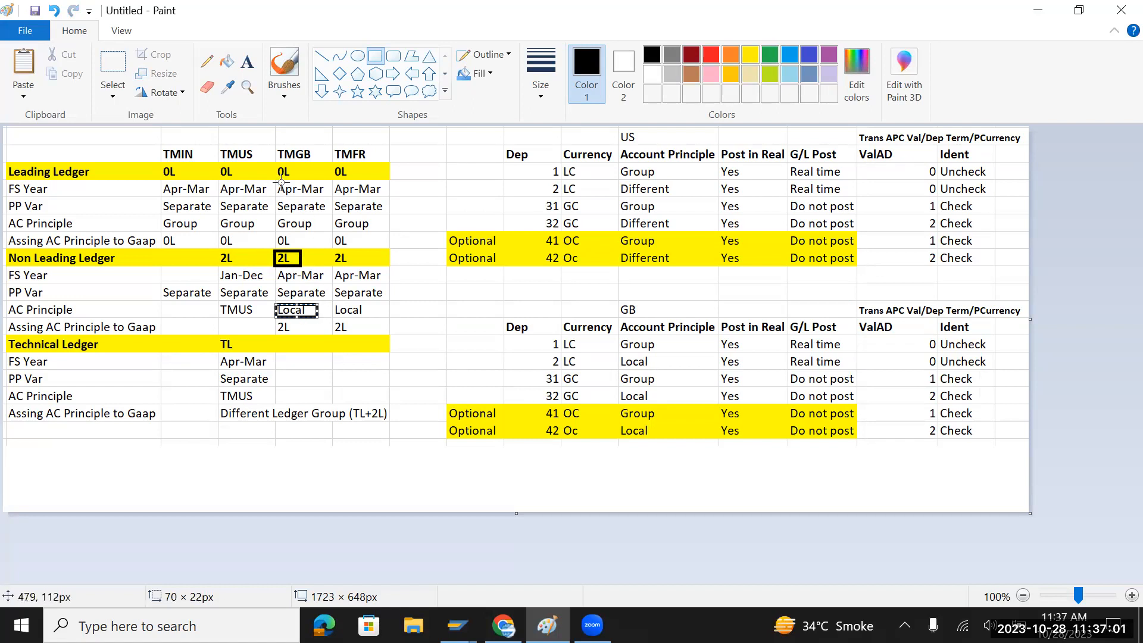
pyautogui.moveTo(273, 145); pyautogui.dragTo(312, 177)
pyautogui.moveTo(276, 215); pyautogui.dragTo(317, 236)
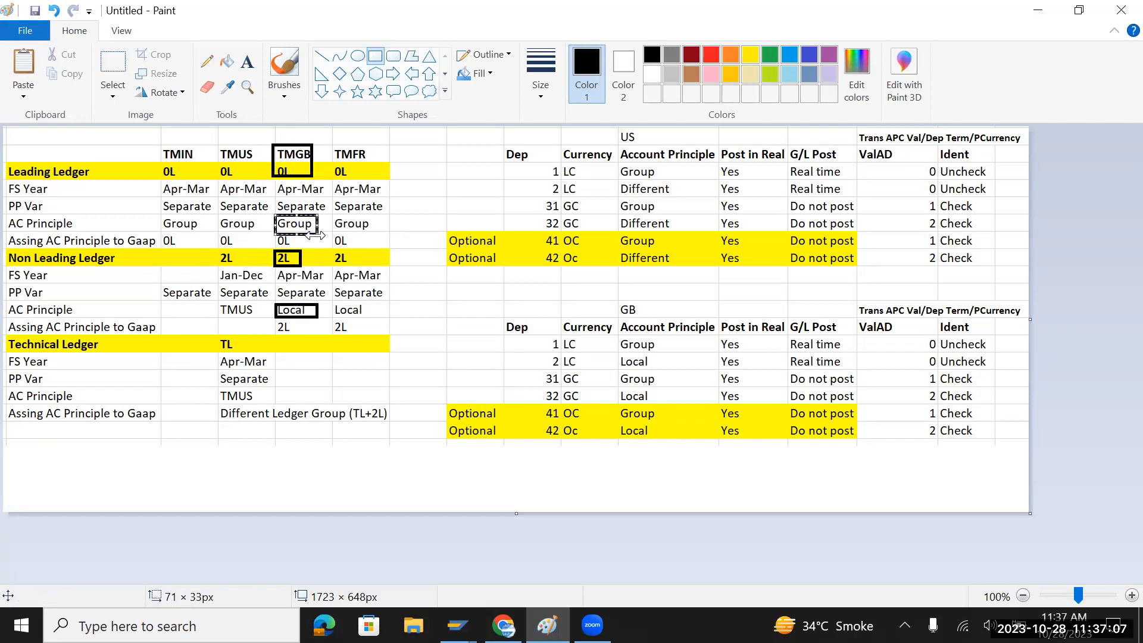
pyautogui.moveTo(154, 140)
pyautogui.mouseDown()
pyautogui.moveTo(208, 177)
pyautogui.moveTo(204, 167)
pyautogui.mouseUp()
# Undo the five outlines drawn around the TMGB and TMIN cells
pyautogui.hotkey('ctrl', 'z')
pyautogui.hotkey('ctrl', 'z')
pyautogui.hotkey('ctrl', 'z')
pyautogui.hotkey('ctrl', 'z')
pyautogui.hotkey('ctrl', 'z')
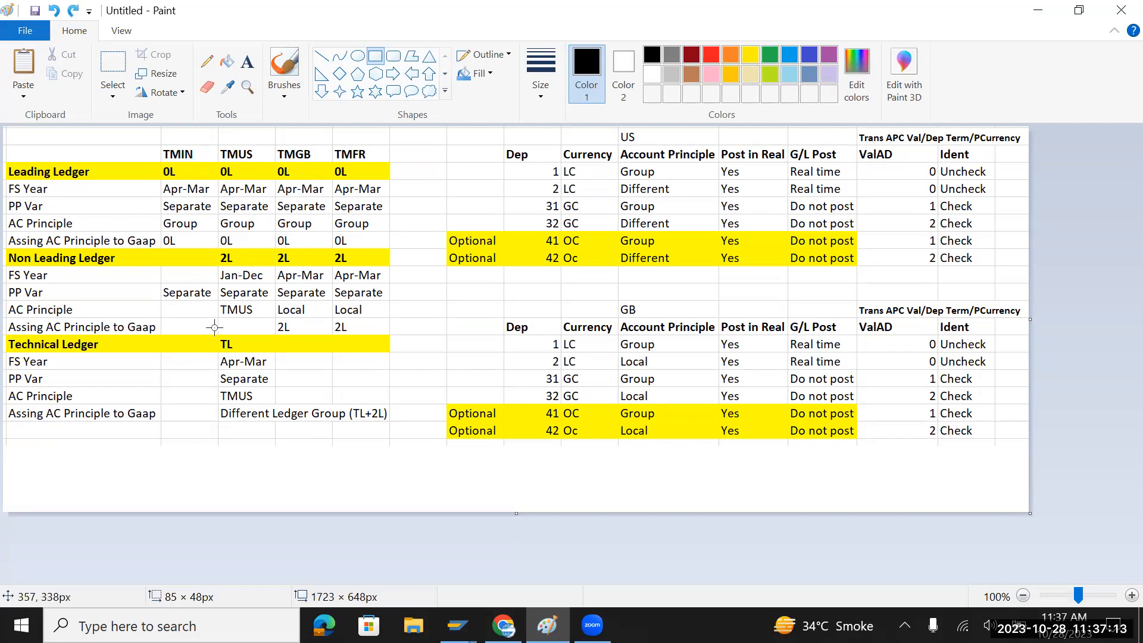
# Outline the TMUS technical ledger TL (about 51 × 41 px), the text (TL+2L), and TMGB's non-leading 2L (about 45 × 25 px)
pyautogui.moveTo(215, 326); pyautogui.dragTo(245, 351)
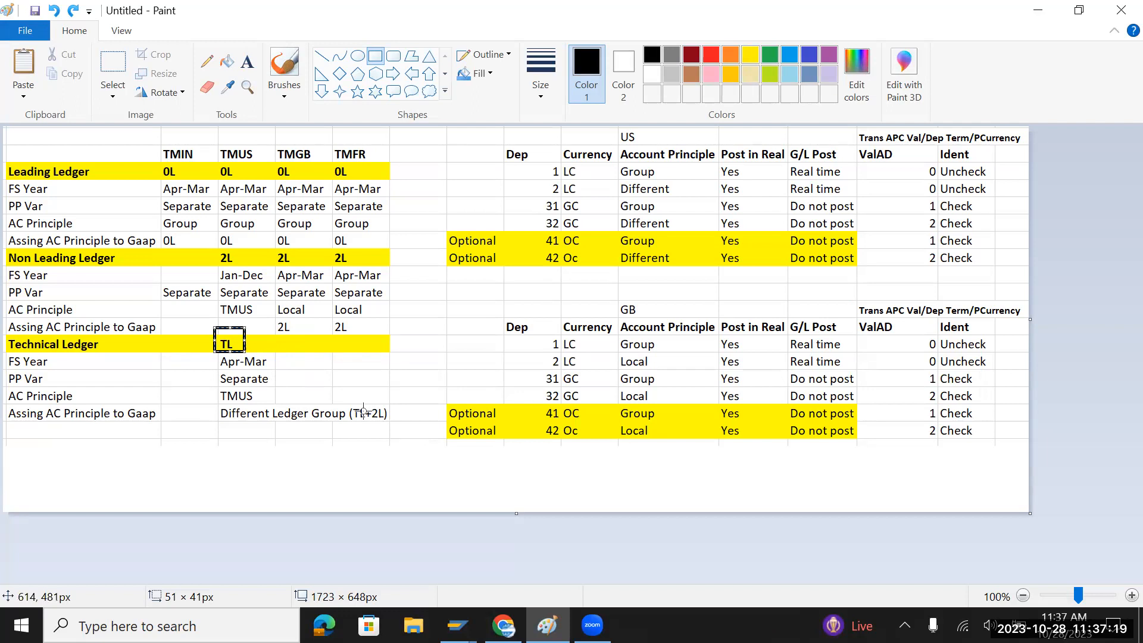
pyautogui.moveTo(347, 400); pyautogui.dragTo(399, 421)
pyautogui.moveTo(271, 250); pyautogui.dragTo(298, 264)
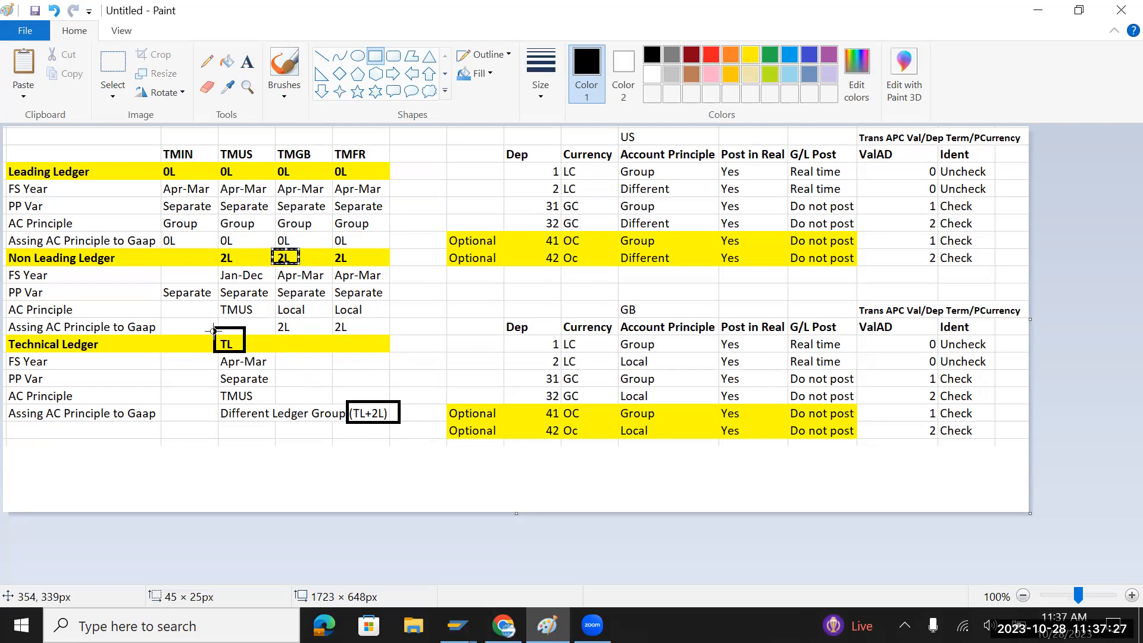
# Undo the outlines around TMGB's 2L, (TL+2L) and the TMUS technical ledger TL, including the redrawn ones around TL
pyautogui.moveTo(203, 333); pyautogui.dragTo(256, 355)
pyautogui.hotkey('ctrl', 'z')
pyautogui.hotkey('ctrl', 'z')
pyautogui.hotkey('ctrl', 'z')
pyautogui.hotkey('ctrl', 'z')
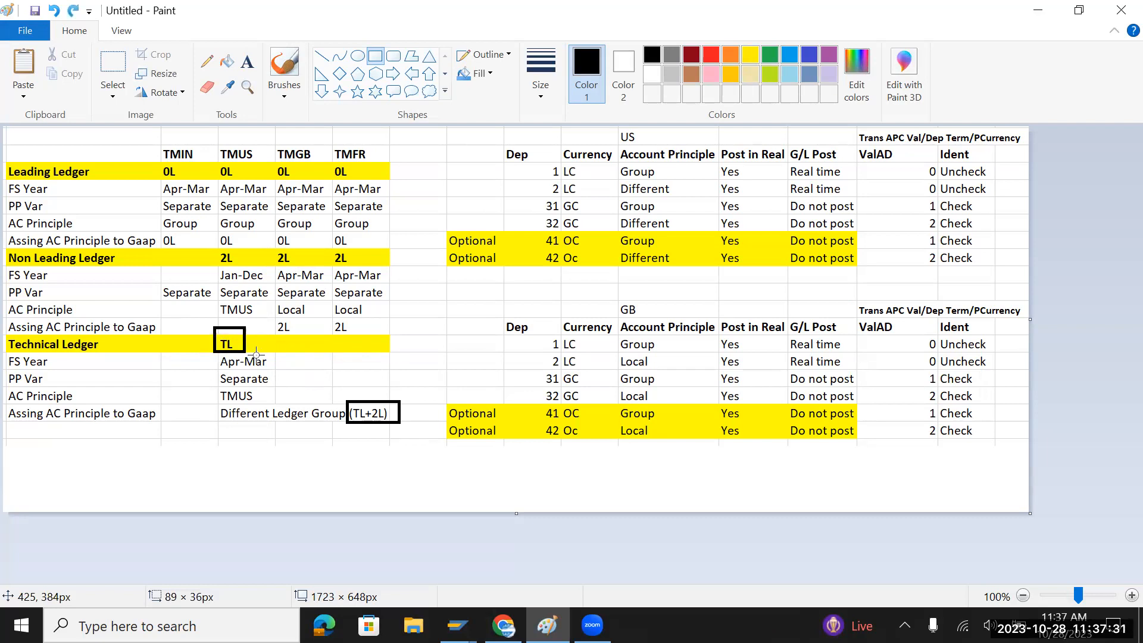
pyautogui.moveTo(207, 326); pyautogui.dragTo(250, 354)
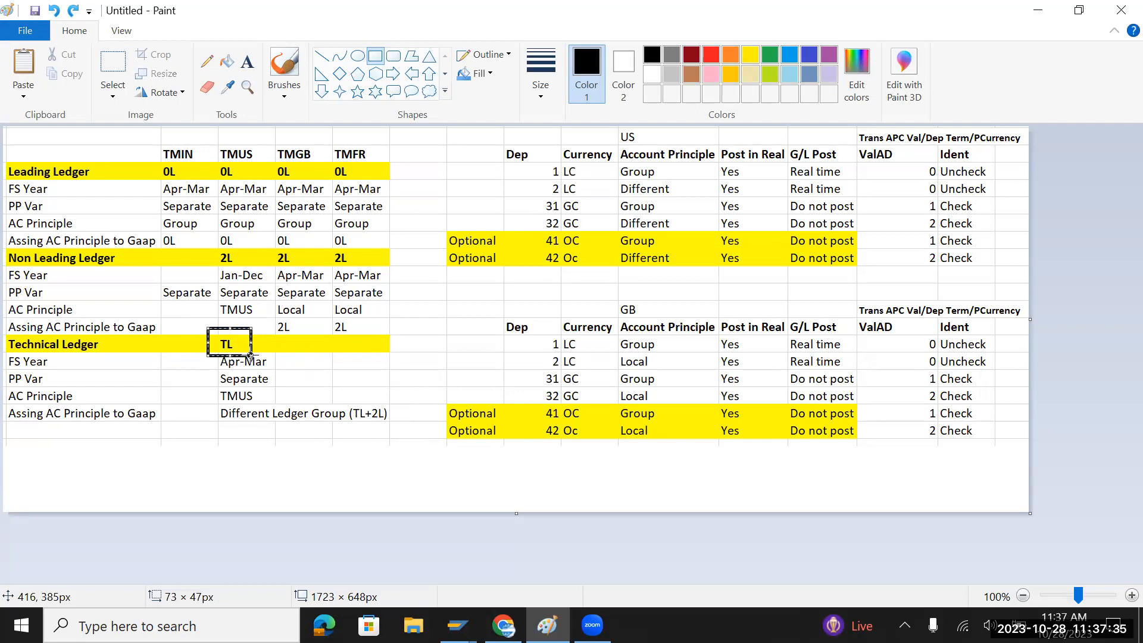
pyautogui.hotkey('ctrl', 'z')
# Outline (TL+2L) (about 79 × 43 px), the TMUS technical ledger TL (about 44 × 32 px), and TMGB's 2L (about 44 × 34 px)
pyautogui.moveTo(342, 398); pyautogui.dragTo(388, 424)
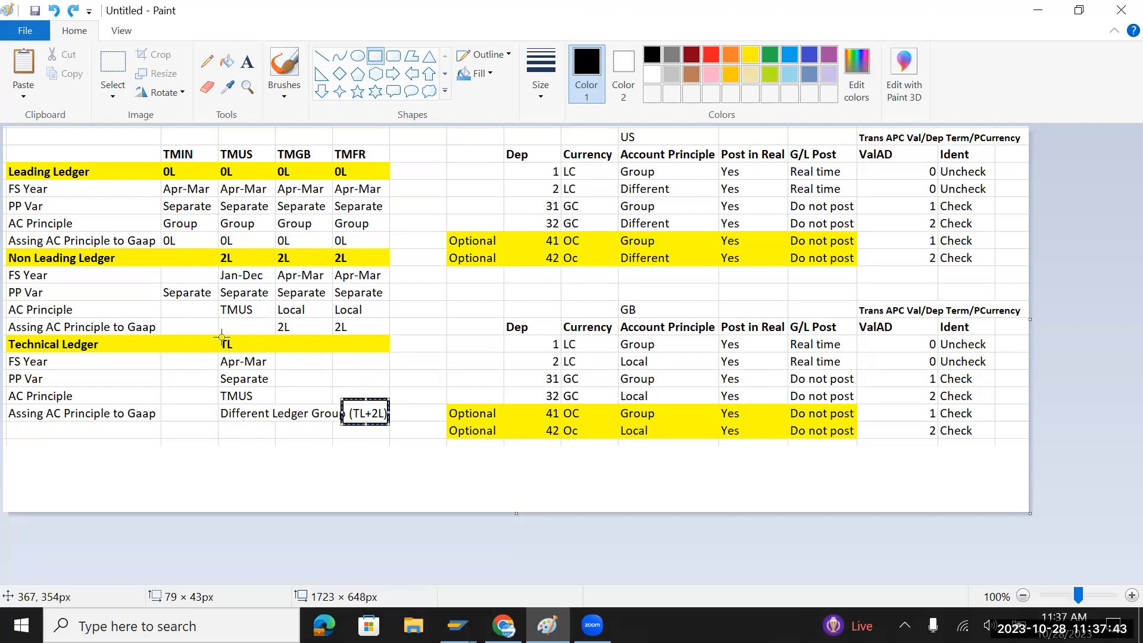
pyautogui.moveTo(214, 334); pyautogui.dragTo(240, 353)
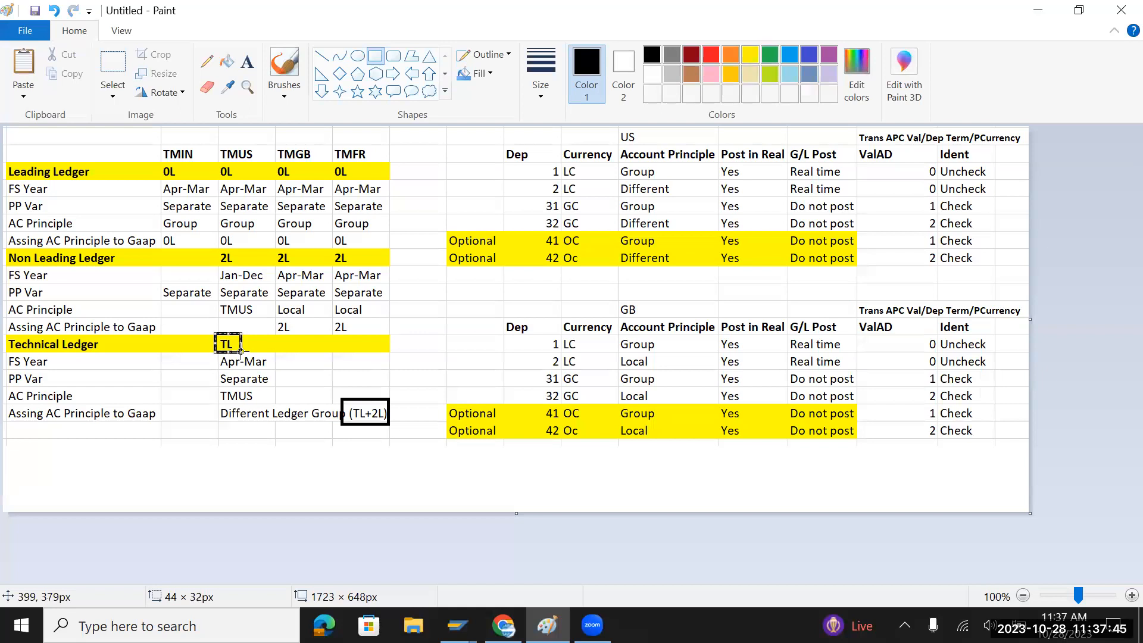
pyautogui.moveTo(271, 248); pyautogui.dragTo(297, 269)
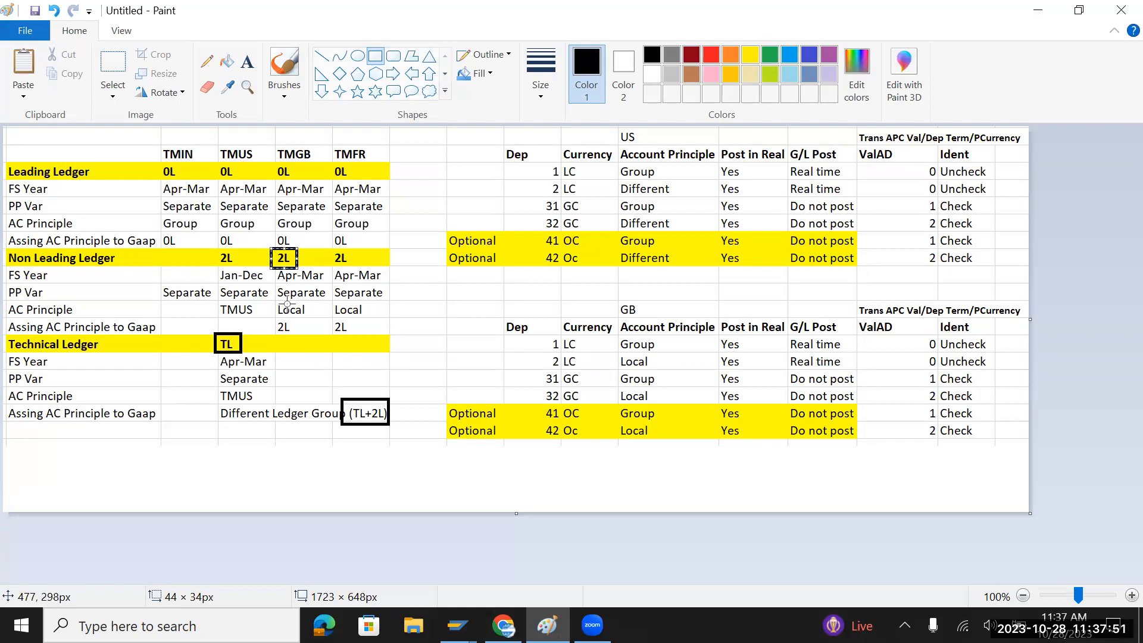
# Switch to SAP and leave the ledger overview for the IMG structure, dismissing the consistency check messages
pyautogui.hotkey('alt', 'Tab')
pyautogui.click(233, 51)
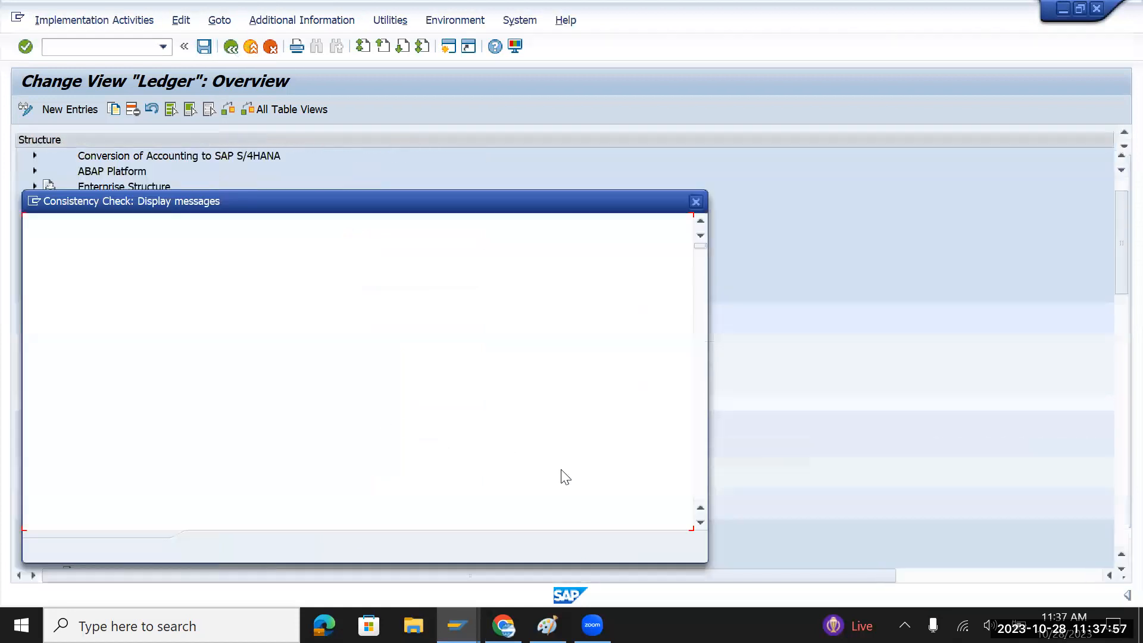
pyautogui.click(212, 546)
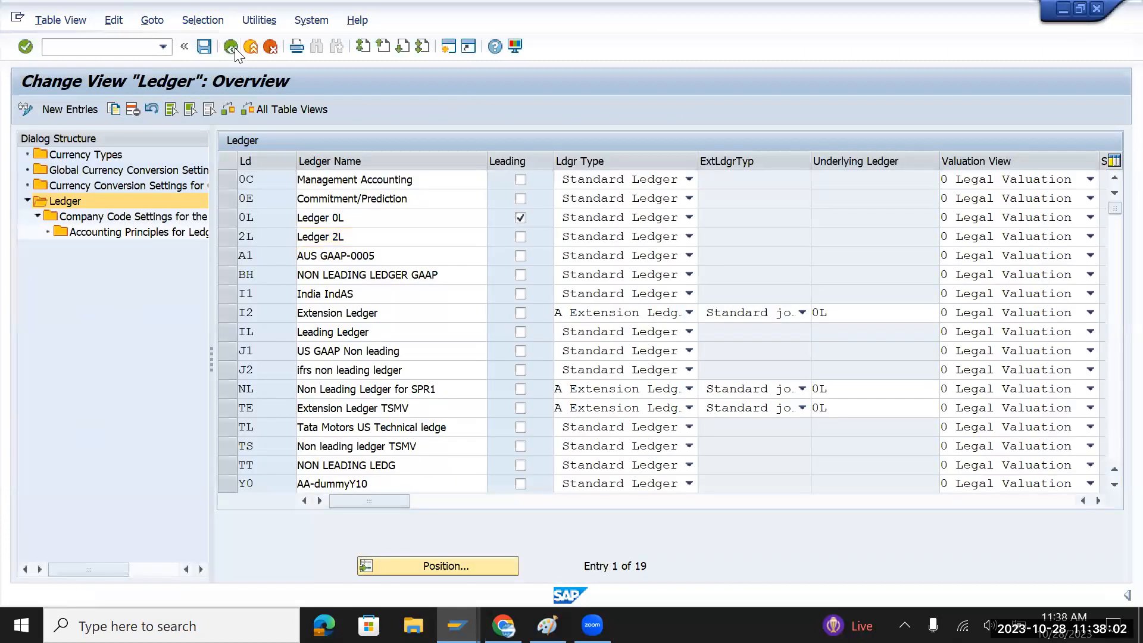
pyautogui.click(236, 50)
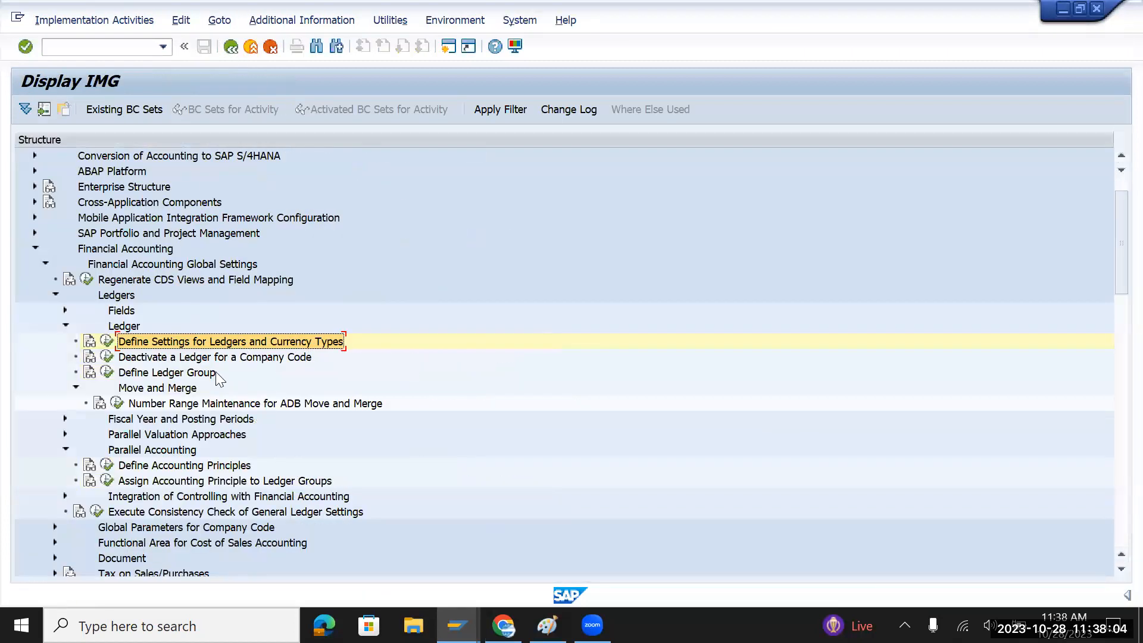
# Open Define Ledger Group and add a new ledger group with the key TL2L
pyautogui.click(106, 372)
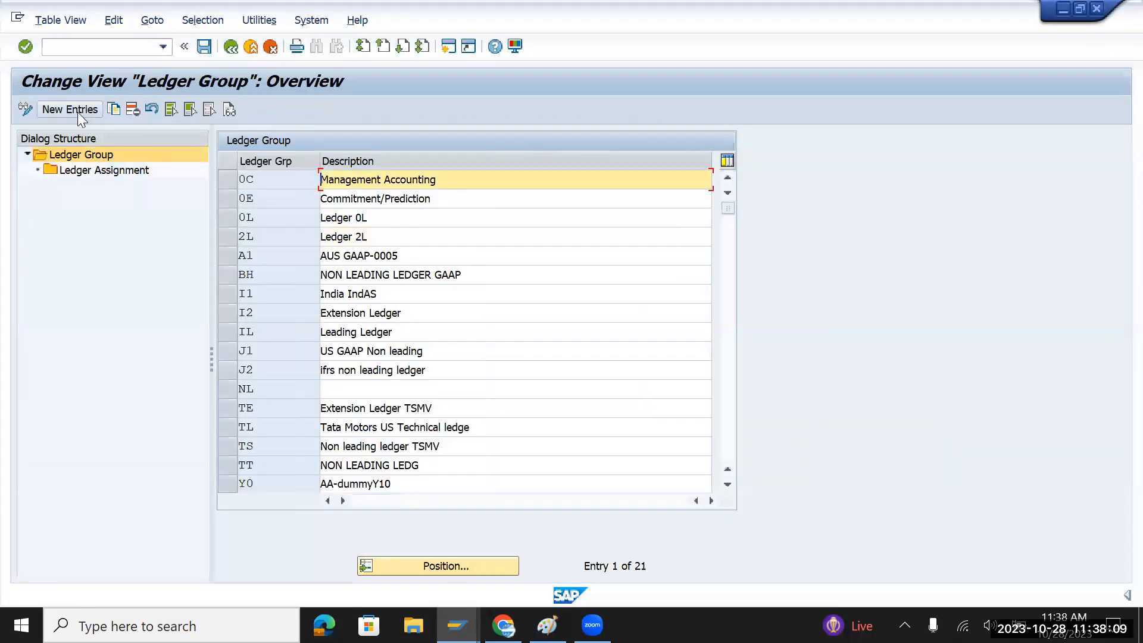
pyautogui.click(70, 109)
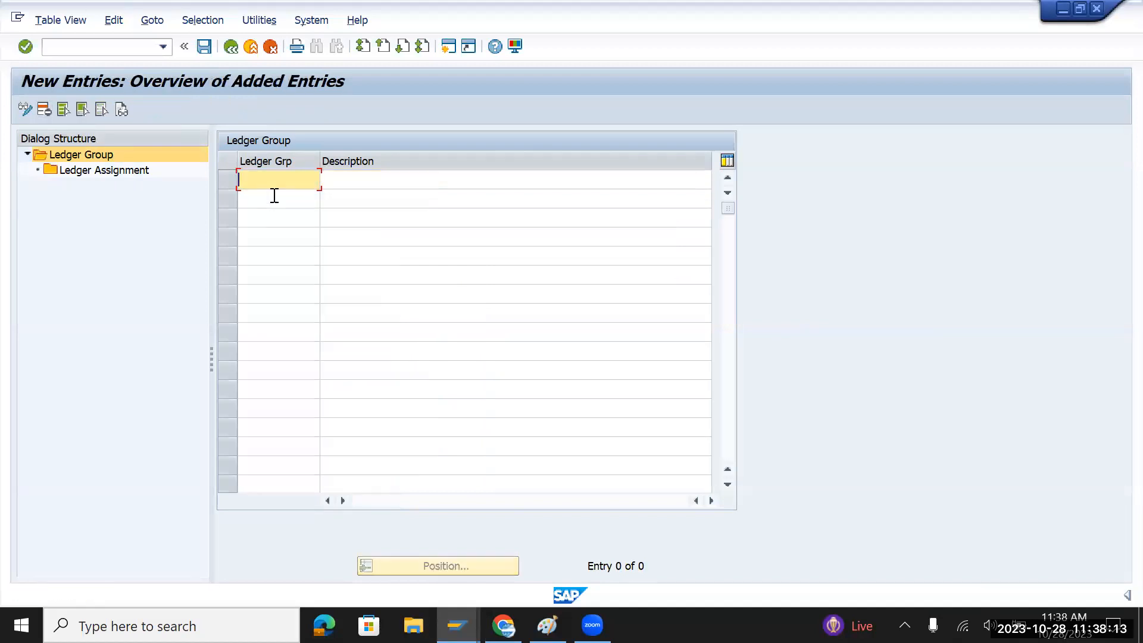
pyautogui.write('TL@')
pyautogui.write('L')
pyautogui.press('BackSpace')
pyautogui.press('BackSpace')
pyautogui.write('2L')
# Describe ledger group TL2L as "Tata motors US technical ledger asset" and save it in the FI_Basis setting customizing request
pyautogui.click(367, 182)
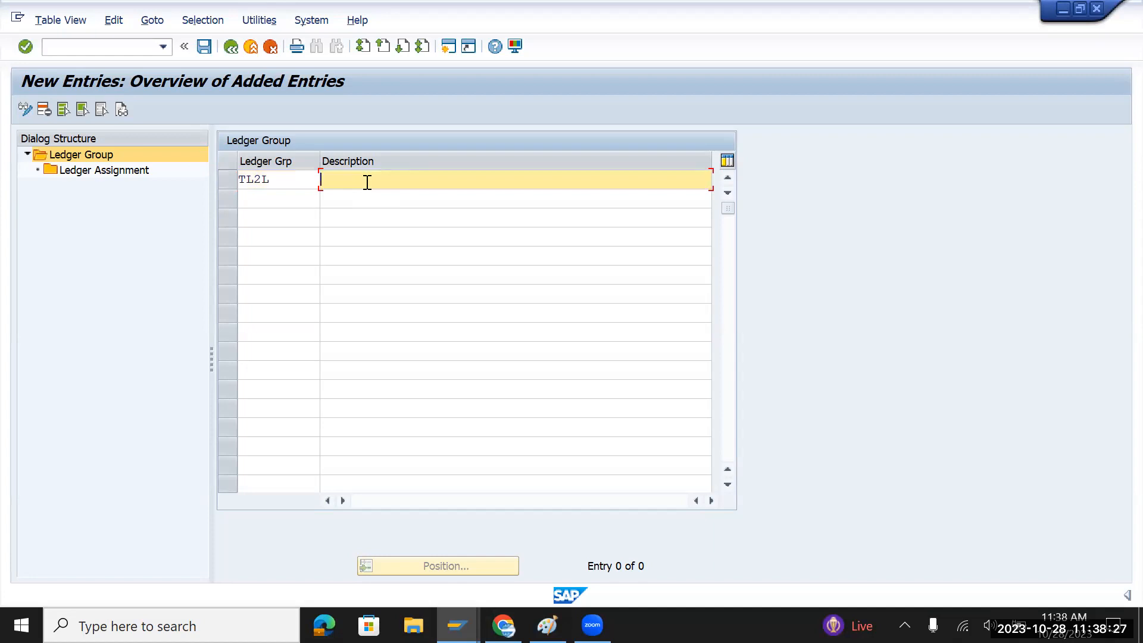
pyautogui.write('Ta')
pyautogui.write('a')
pyautogui.write('a motors ')
pyautogui.write('US t')
pyautogui.write('echnical le')
pyautogui.write('dge')
pyautogui.write('r a')
pyautogui.press('BackSpace')
pyautogui.write('asset')
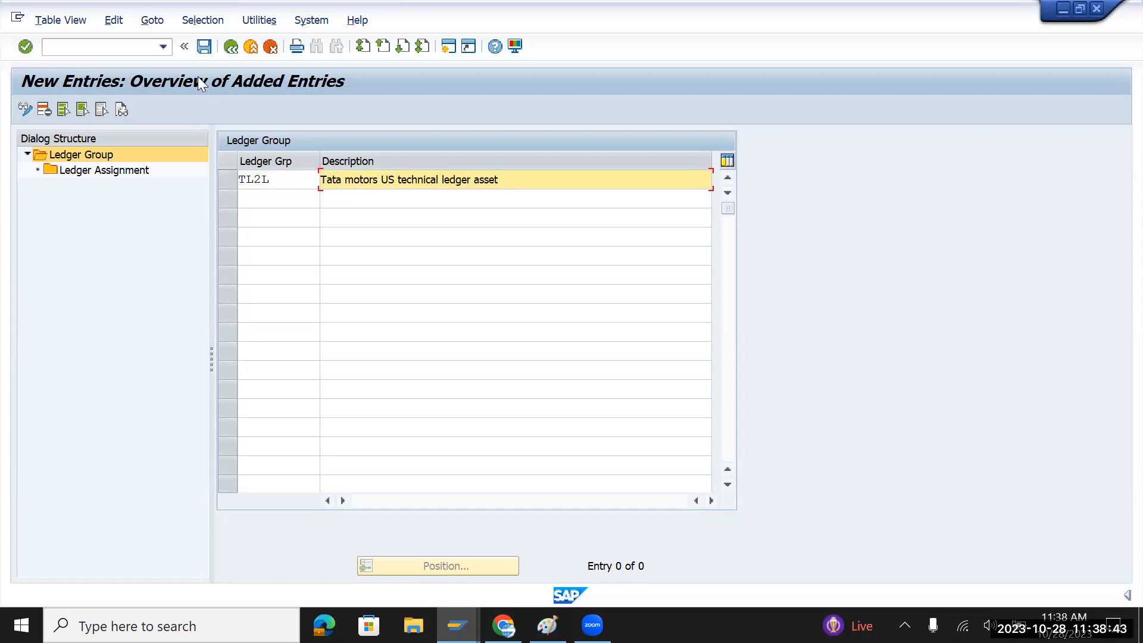
pyautogui.click(204, 46)
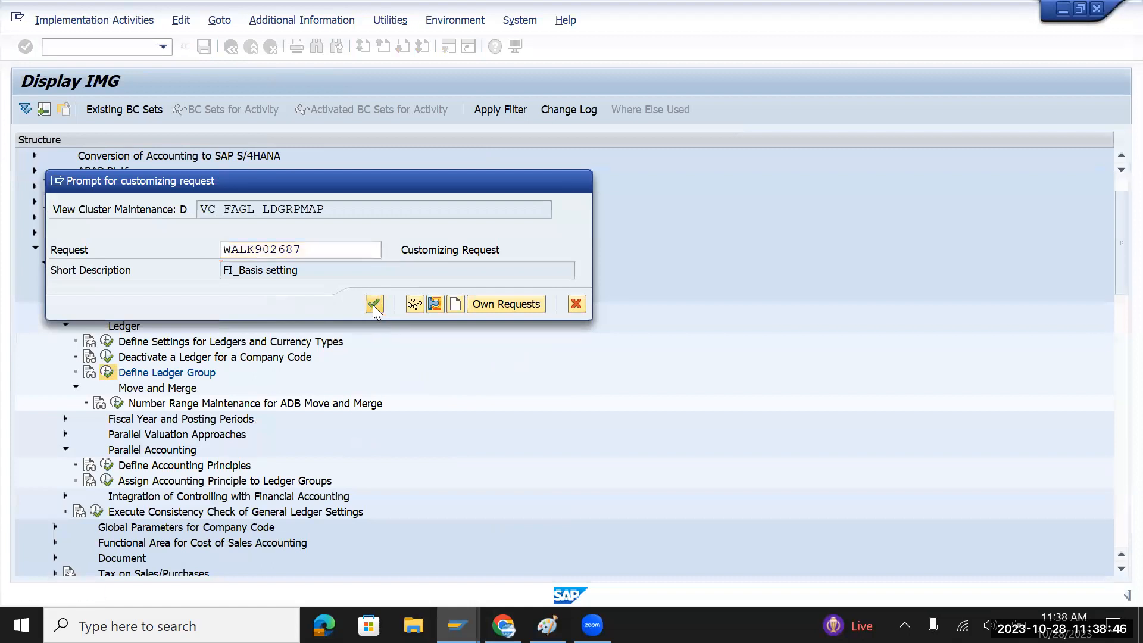
pyautogui.click(374, 305)
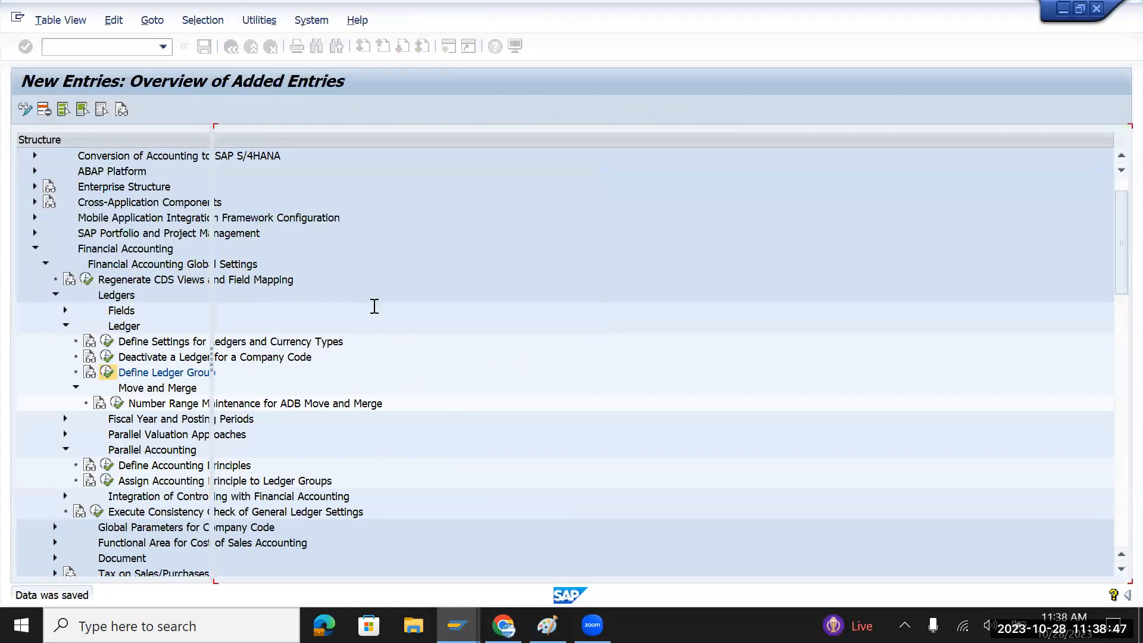
# Add ledgers TL and 2L to ledger group TL2L, mark TL as the representative ledger, and try to save the assignment
pyautogui.click(229, 181)
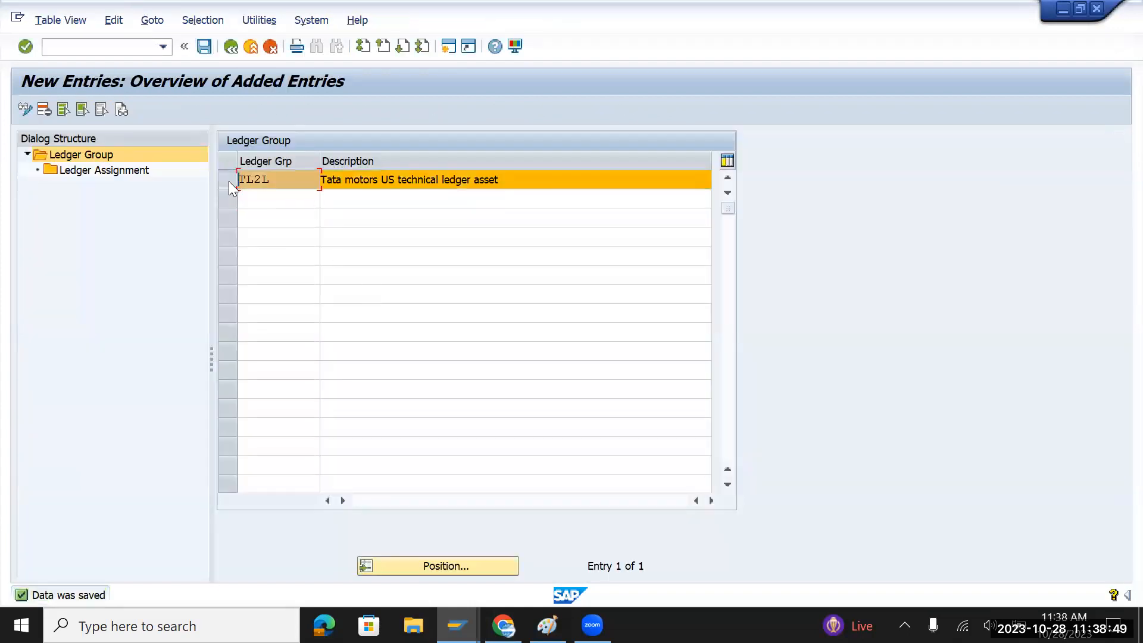
pyautogui.doubleClick(94, 170)
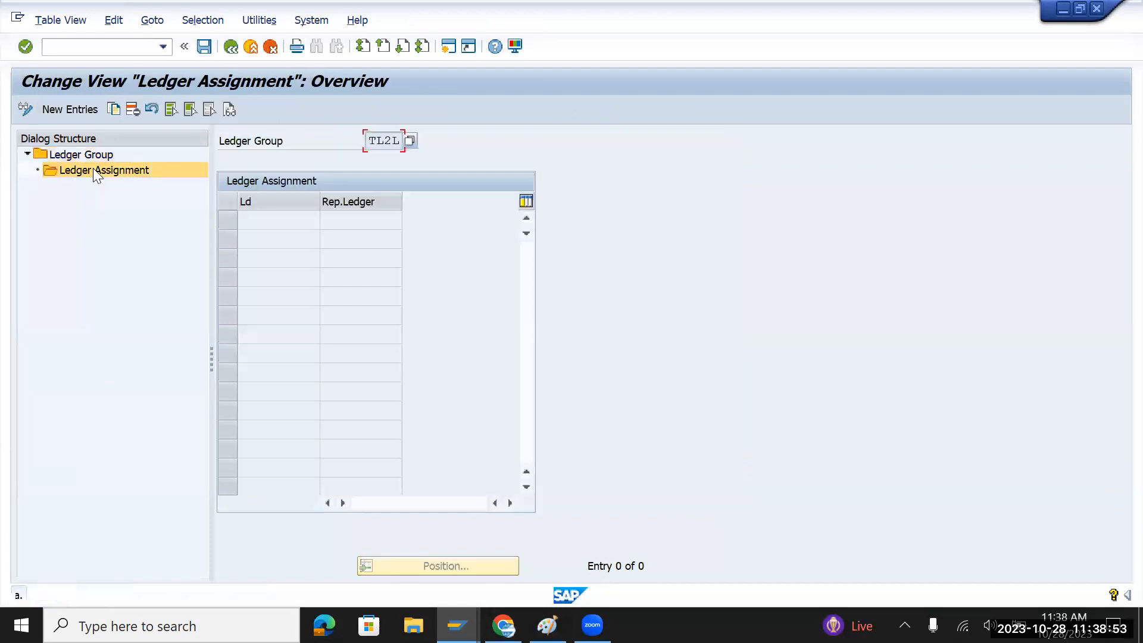
pyautogui.click(75, 112)
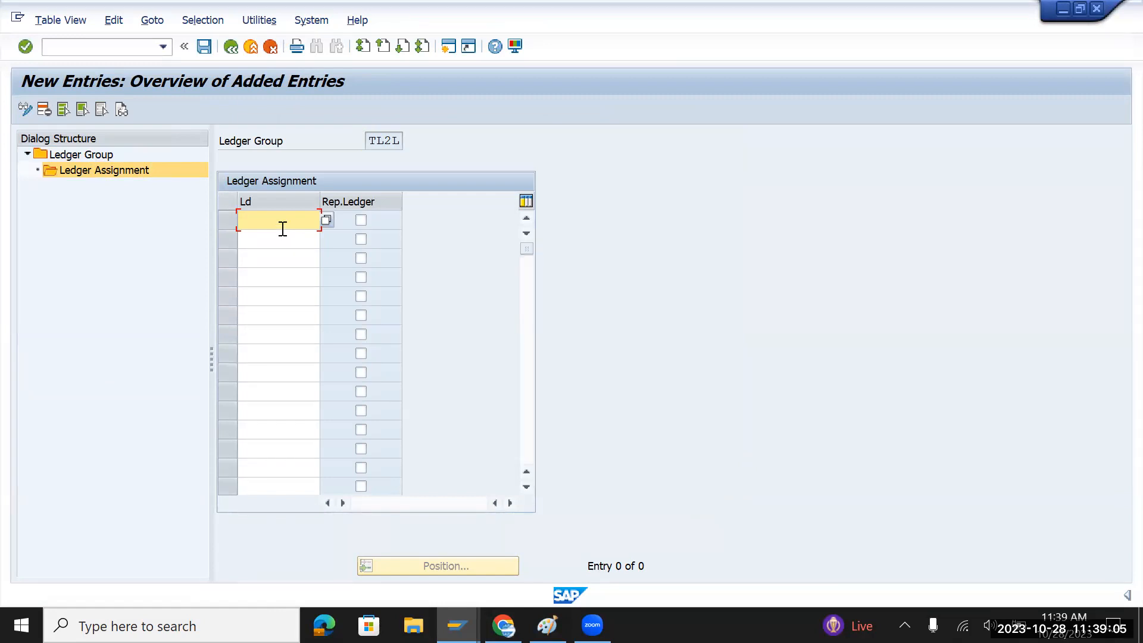
pyautogui.moveTo(325, 228)
pyautogui.write('TL')
pyautogui.click(291, 238)
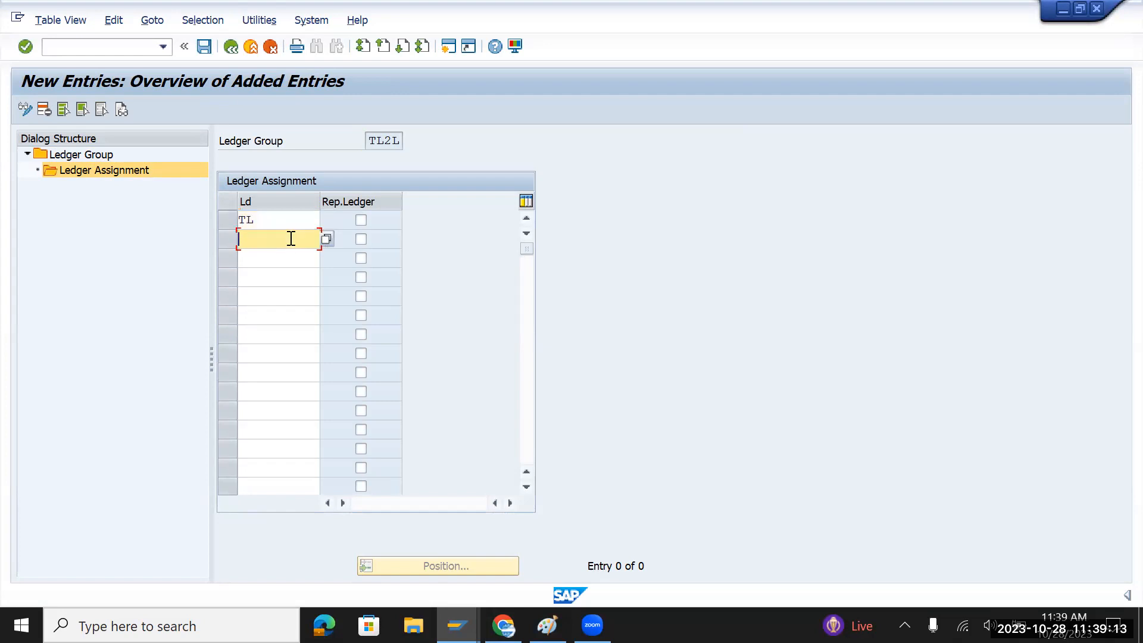
pyautogui.write('21')
pyautogui.click(361, 221)
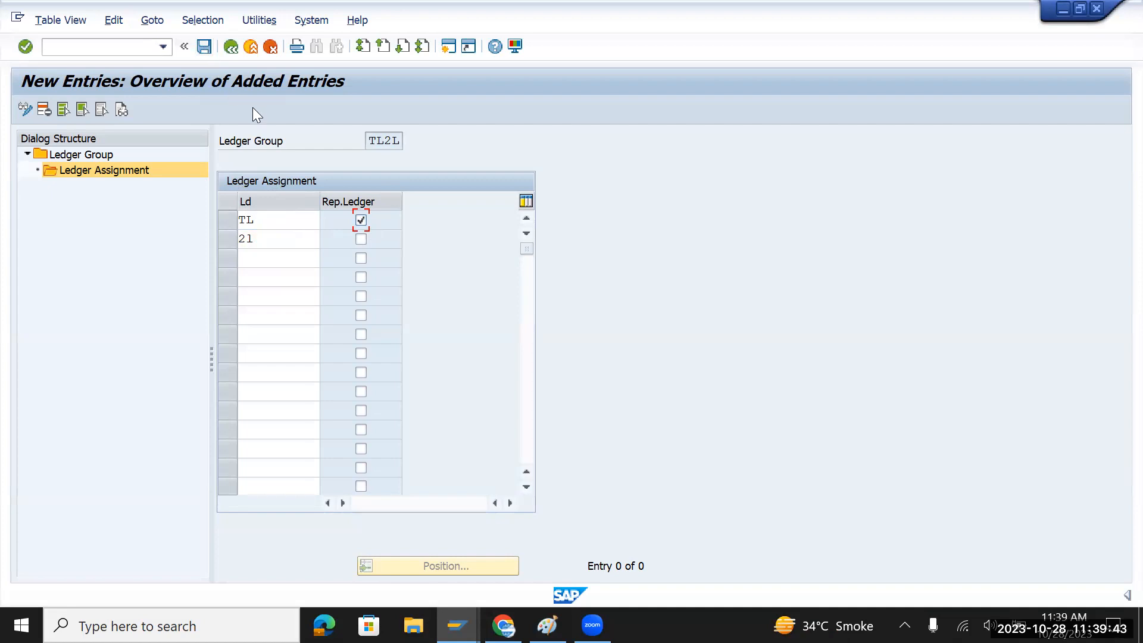
pyautogui.click(204, 47)
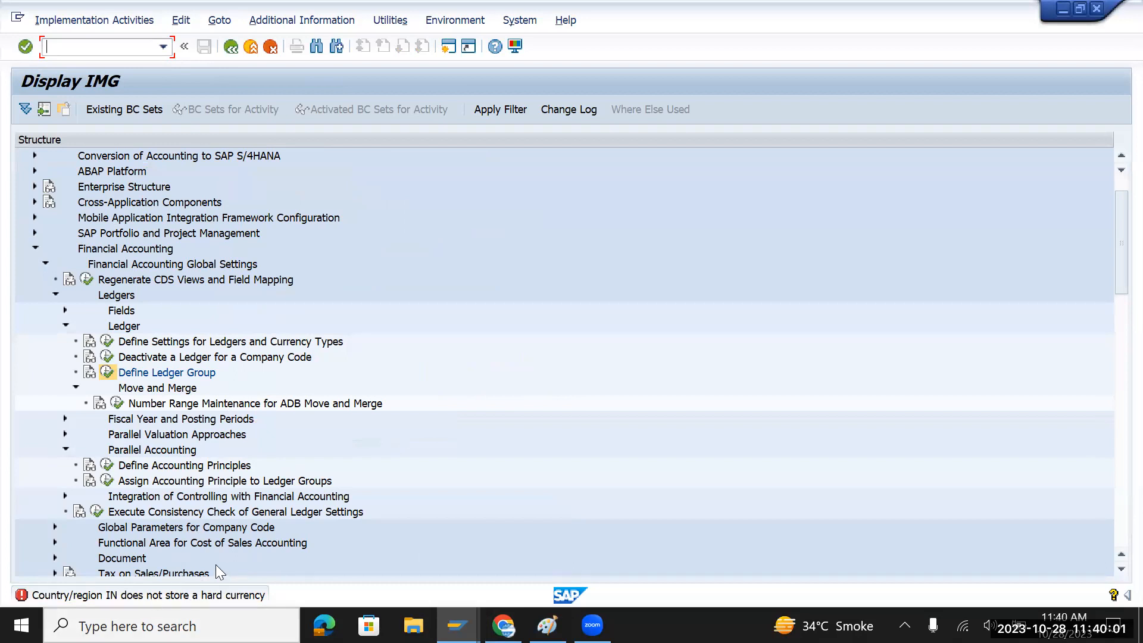
# Read the explanation of the hard currency error for country IN and follow its Maintain Hard Currency link
pyautogui.click(165, 594)
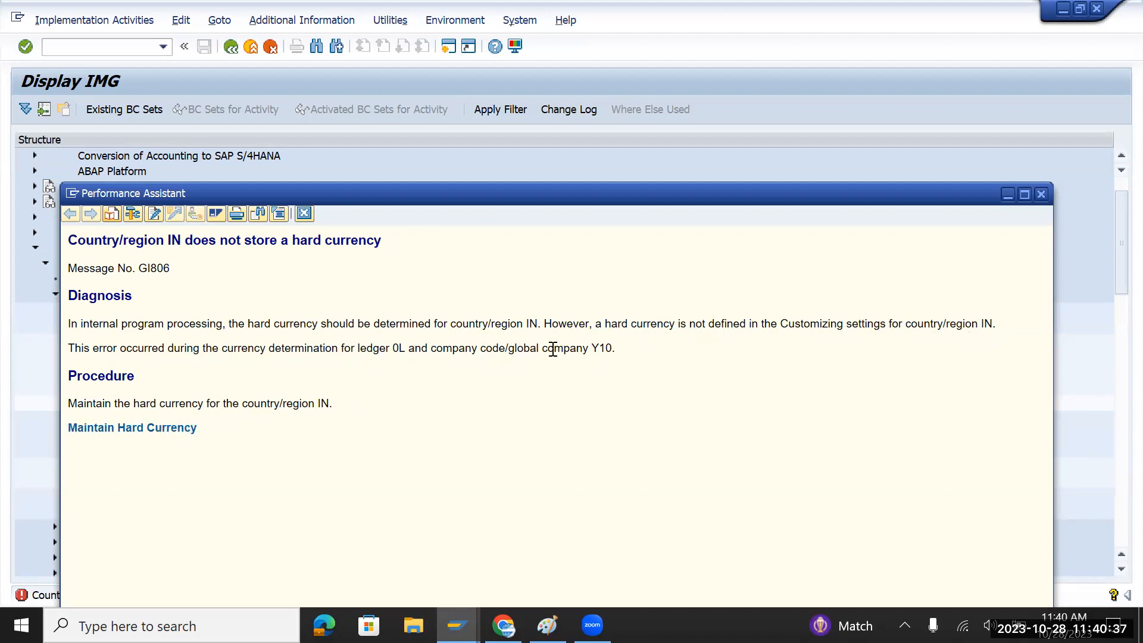
pyautogui.moveTo(542, 347); pyautogui.dragTo(619, 344)
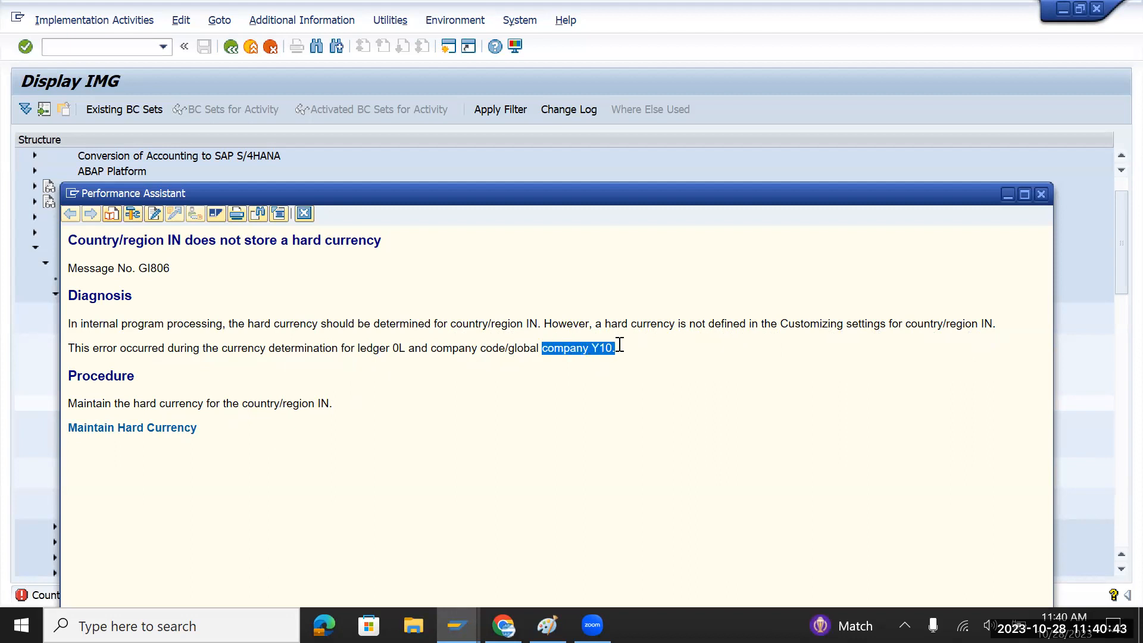
pyautogui.click(157, 431)
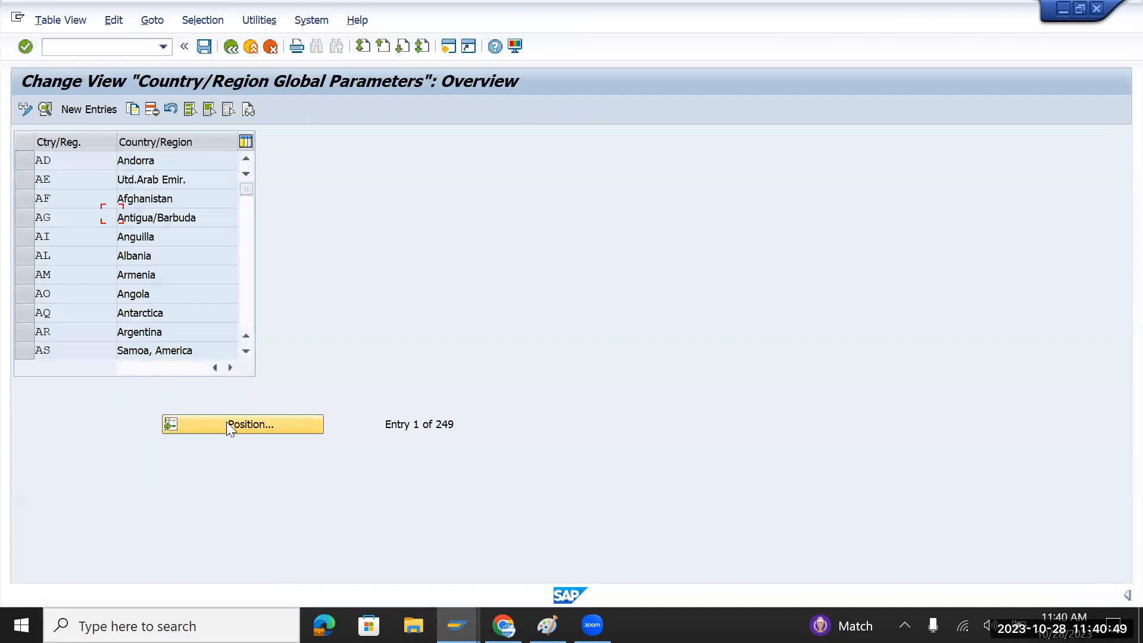
# Find country IN in the country/region global parameters and open India's details
pyautogui.click(244, 427)
pyautogui.write('in')
pyautogui.press('Return')
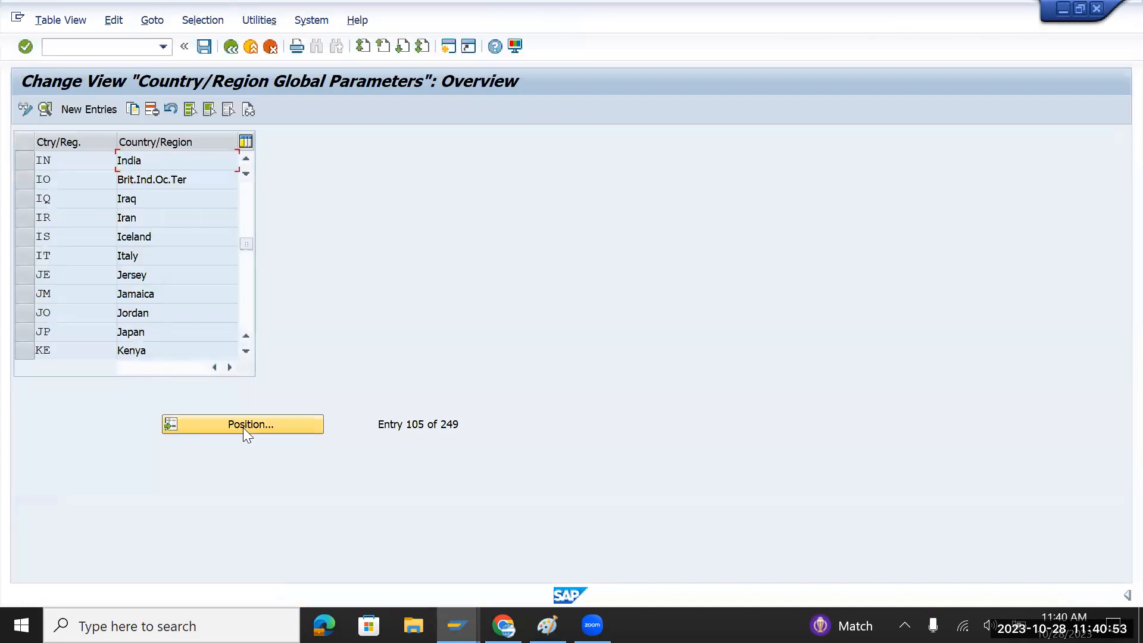
pyautogui.doubleClick(150, 159)
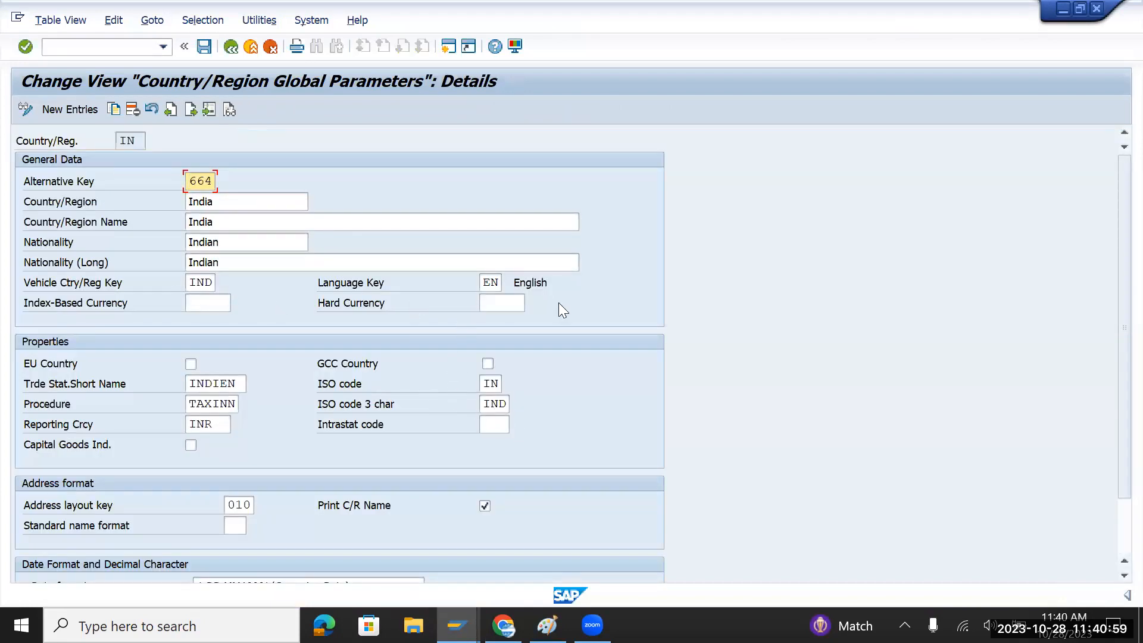
# Set India's hard currency to INR and save the change in the FI_Basis setting customizing request
pyautogui.click(497, 305)
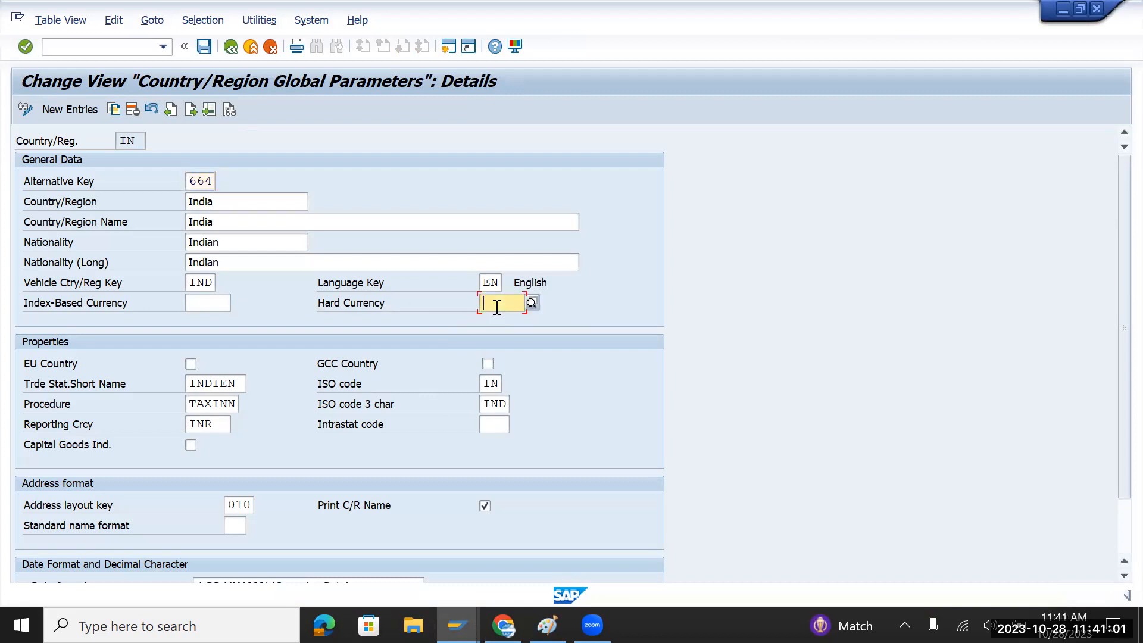
pyautogui.write('INR')
pyautogui.press('Return')
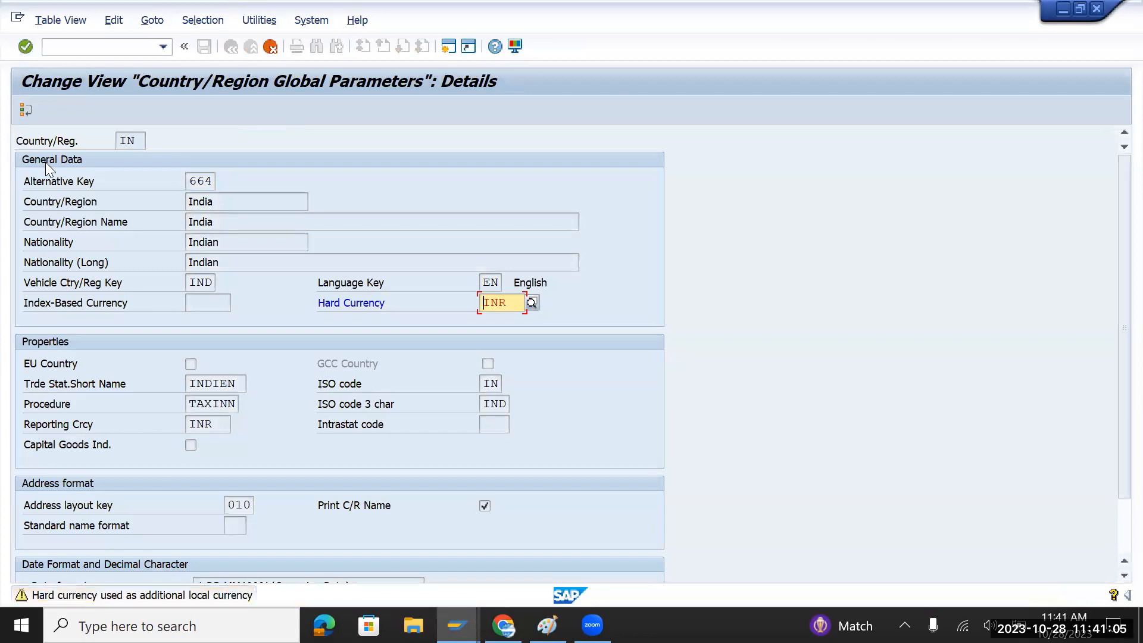
pyautogui.press('Return')
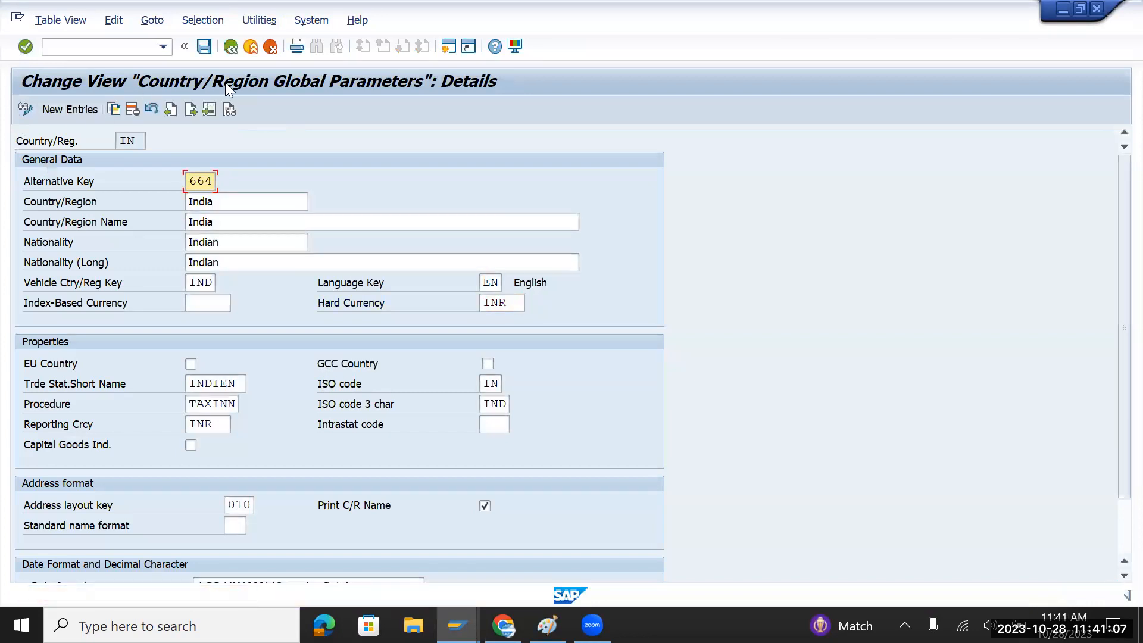
pyautogui.click(206, 51)
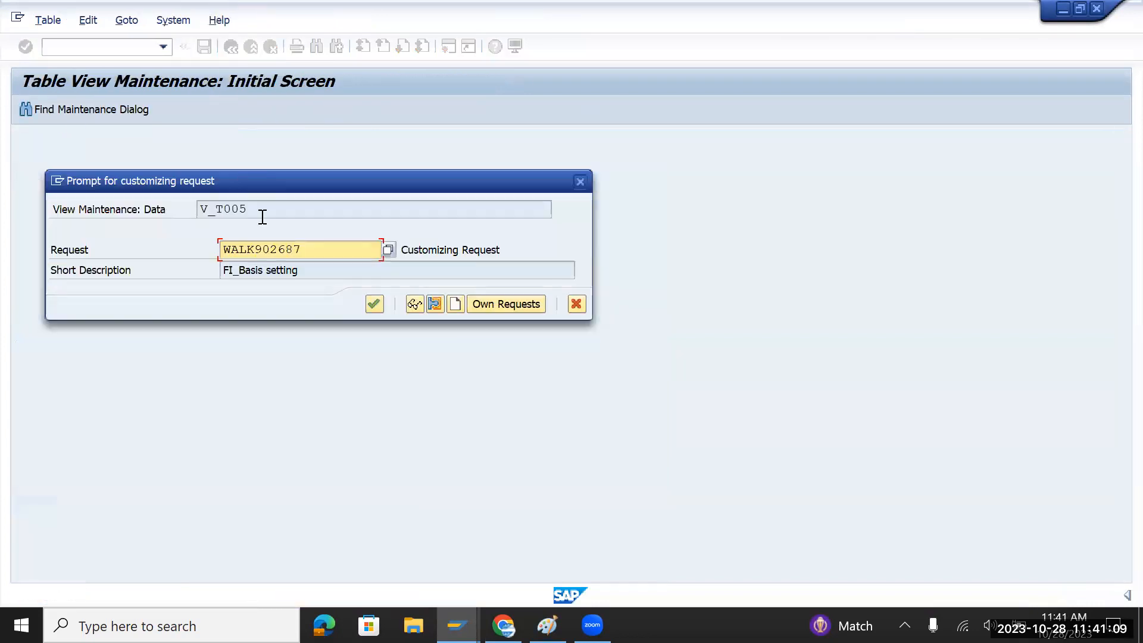
pyautogui.click(371, 305)
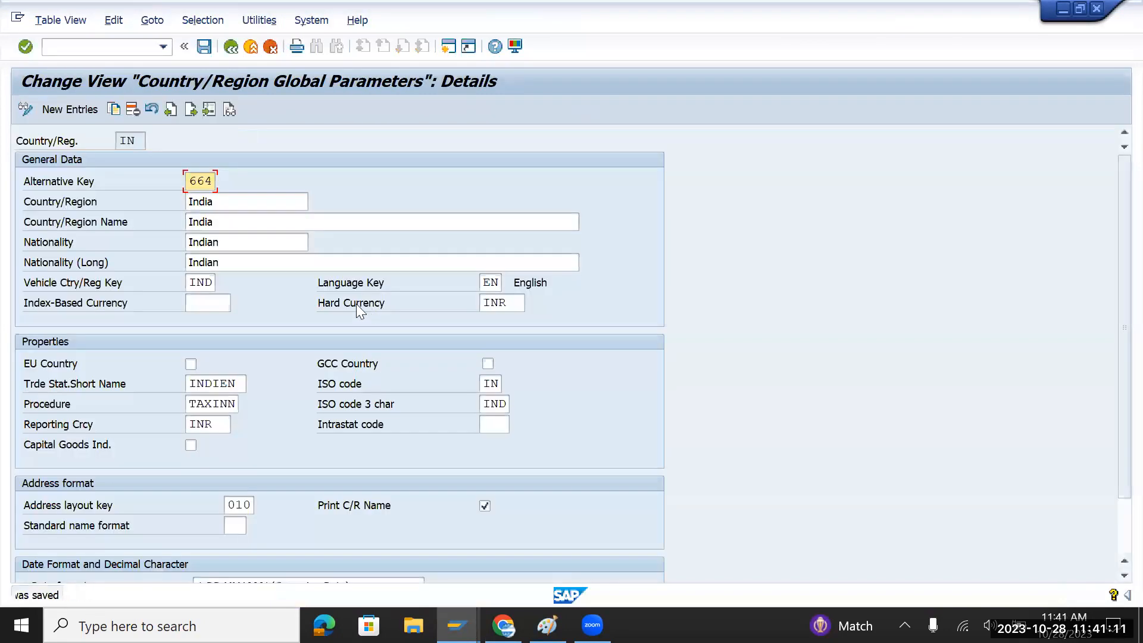
# Leave the country parameters, close the error explanation, and try to reopen Define Ledger Group
pyautogui.click(231, 47)
pyautogui.click(231, 47)
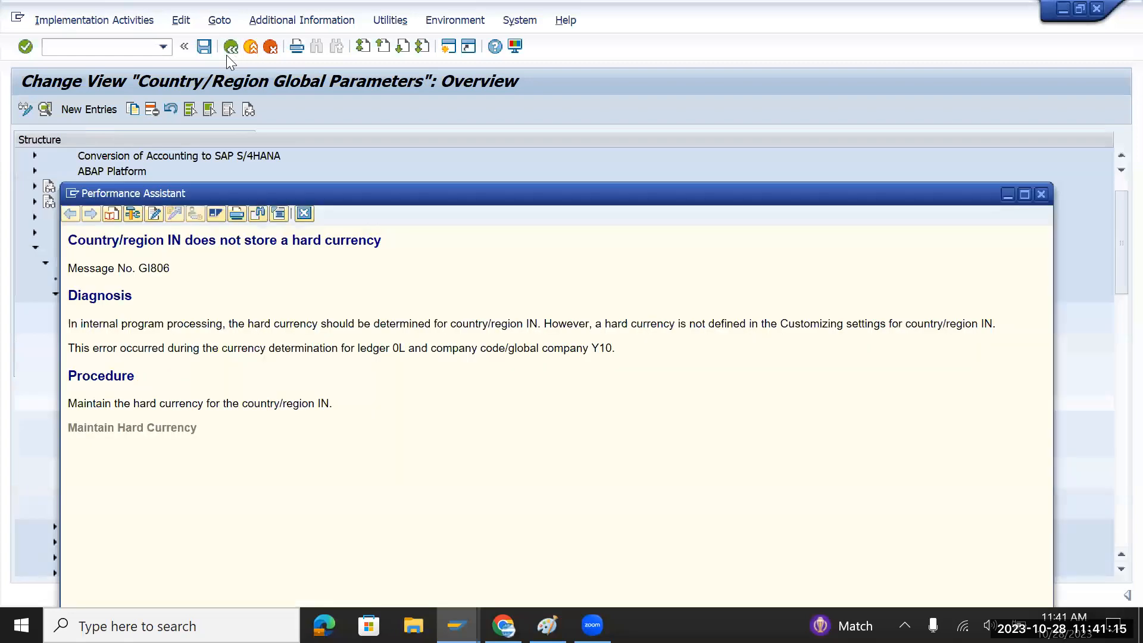
pyautogui.click(304, 213)
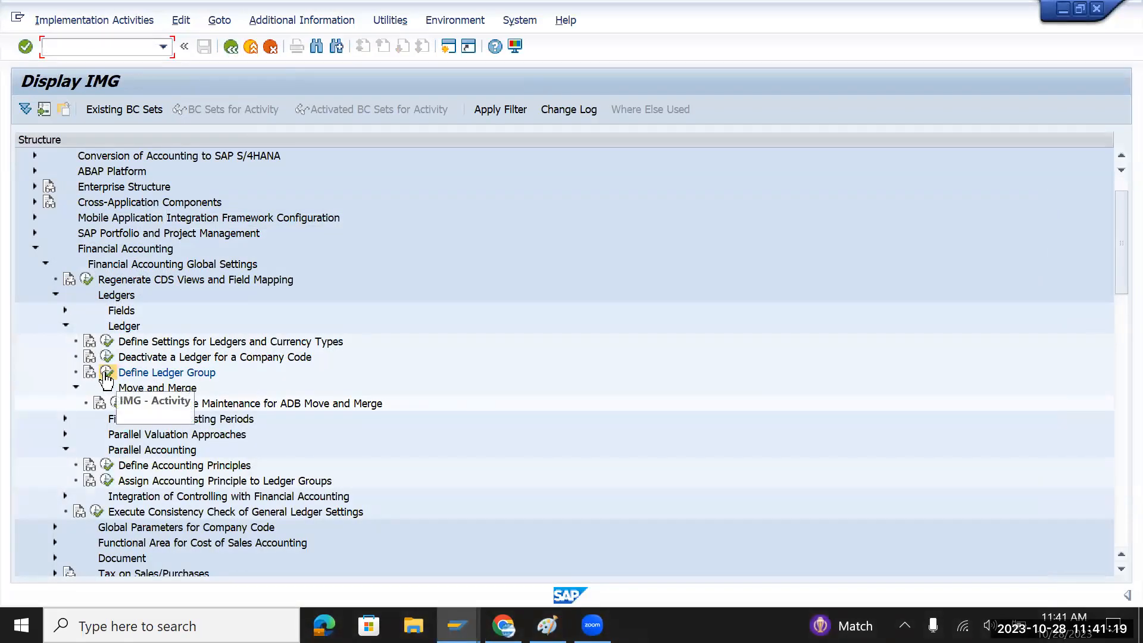
pyautogui.click(106, 375)
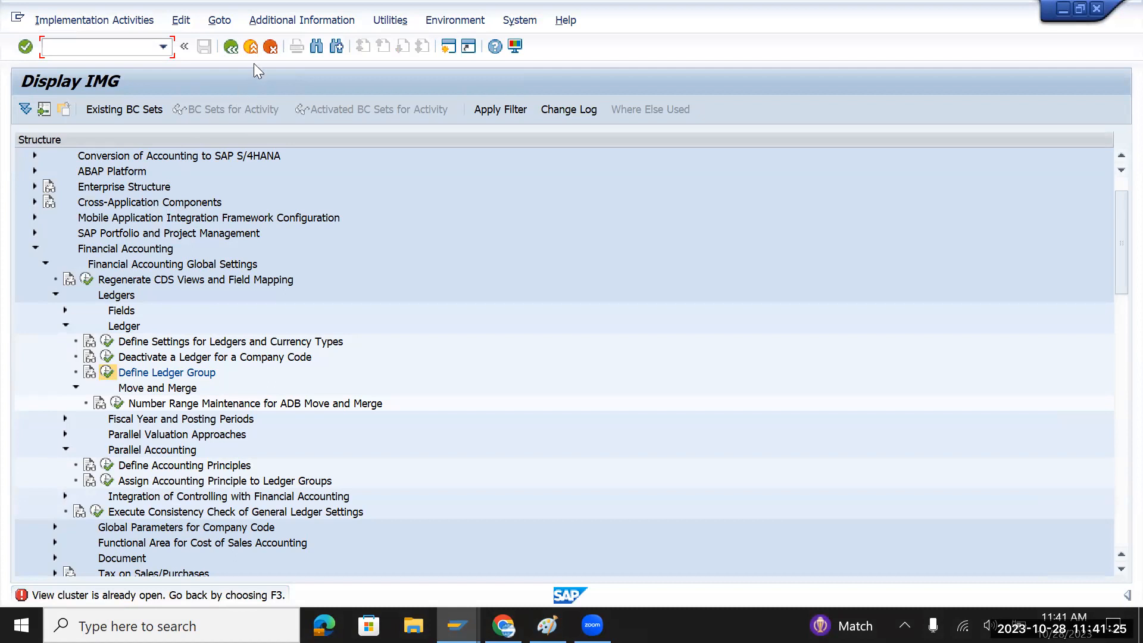
# Exit the implementation guide to the Execute Project screen and reopen the SAP Reference IMG
pyautogui.click(231, 48)
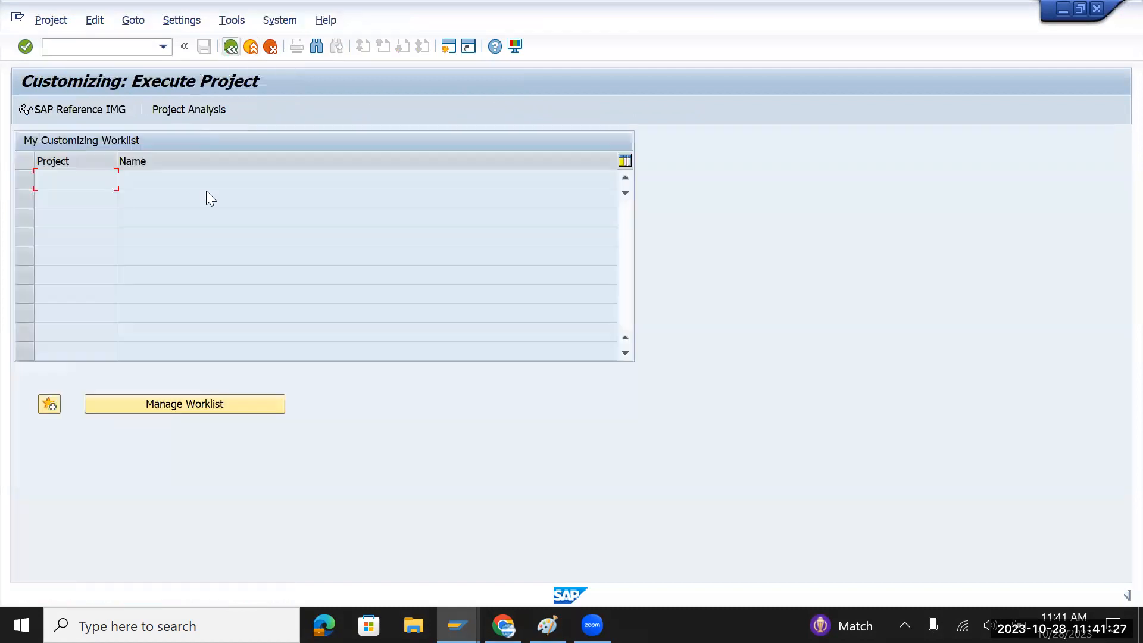
pyautogui.hotkey('alt', 'Tab')
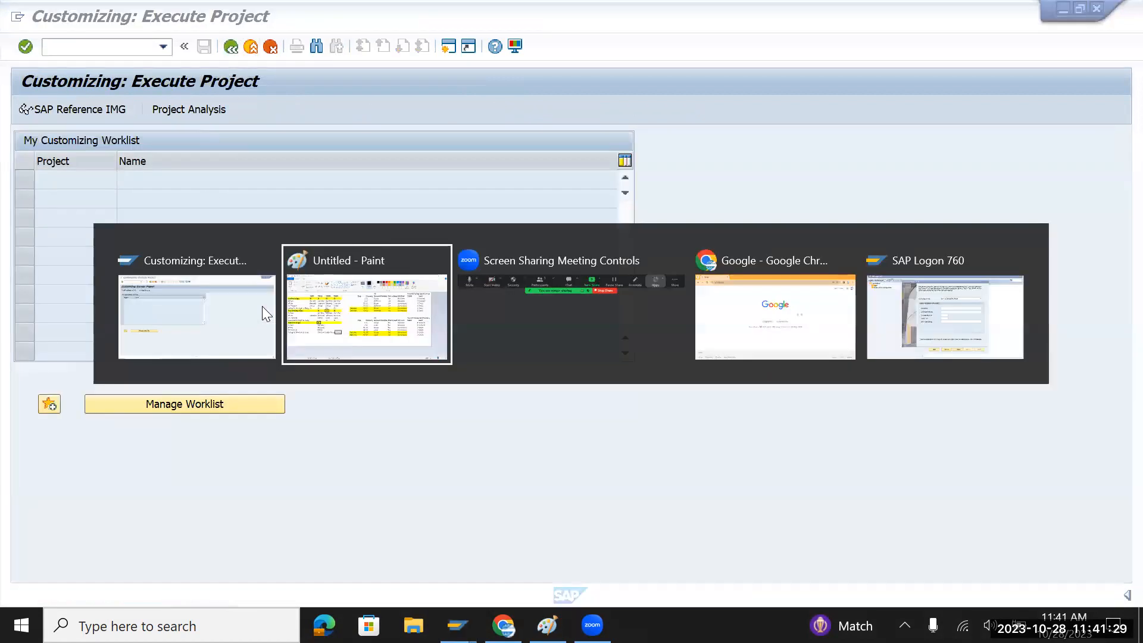
pyautogui.hotkey('alt', 'Tab')
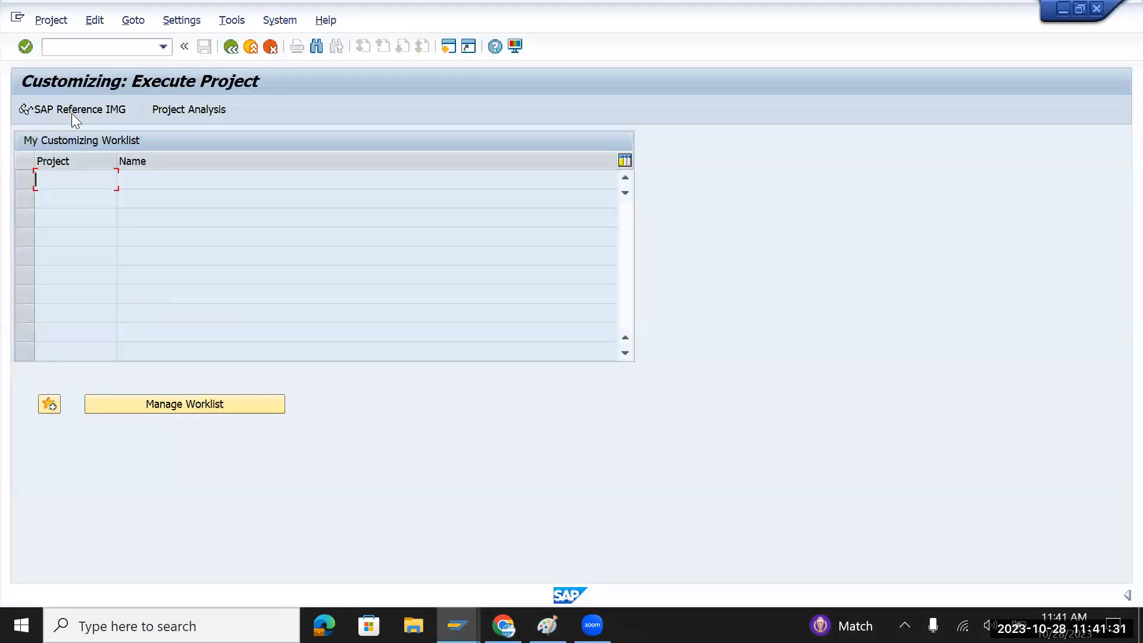
pyautogui.click(71, 111)
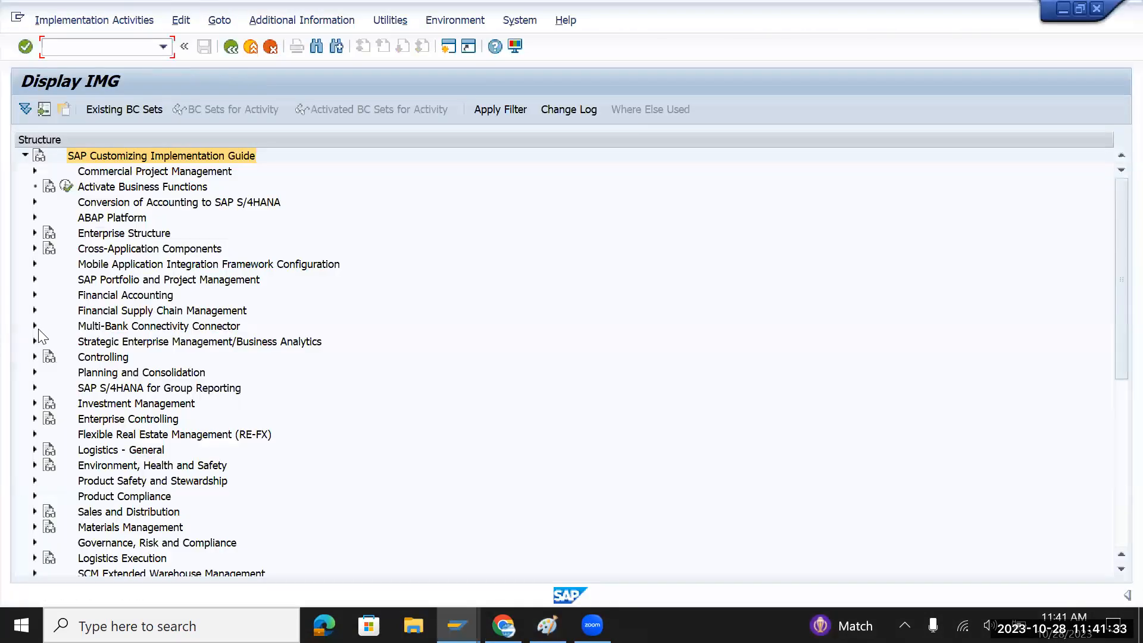
# Open the Define Ledger Group activity under Financial Accounting Global Settings, Ledgers, Ledger
pyautogui.click(35, 295)
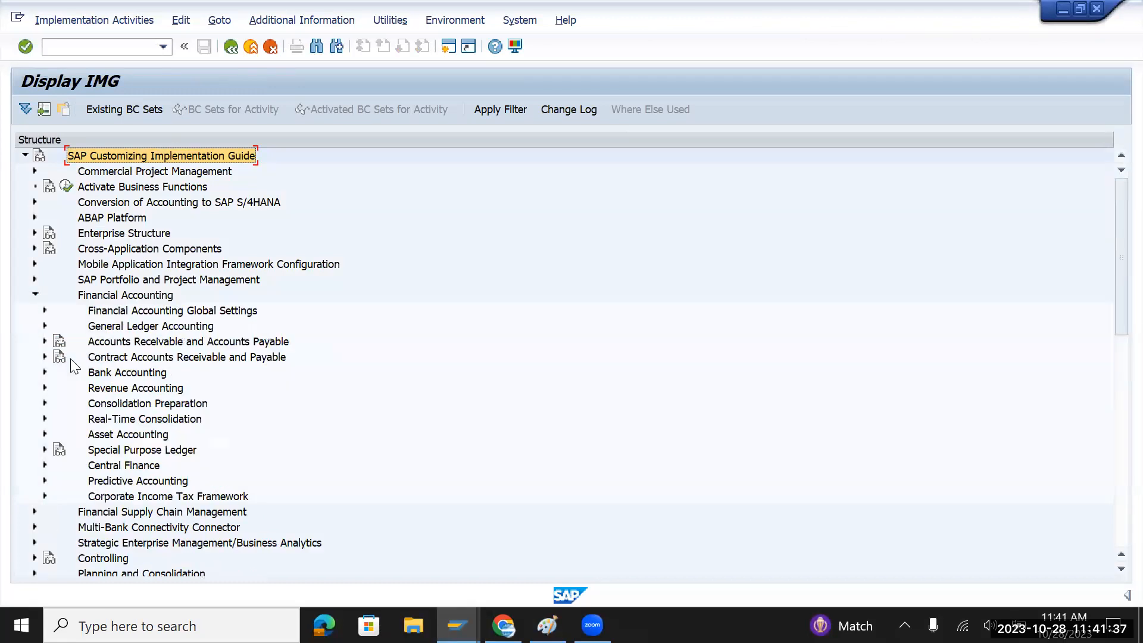
pyautogui.click(127, 313)
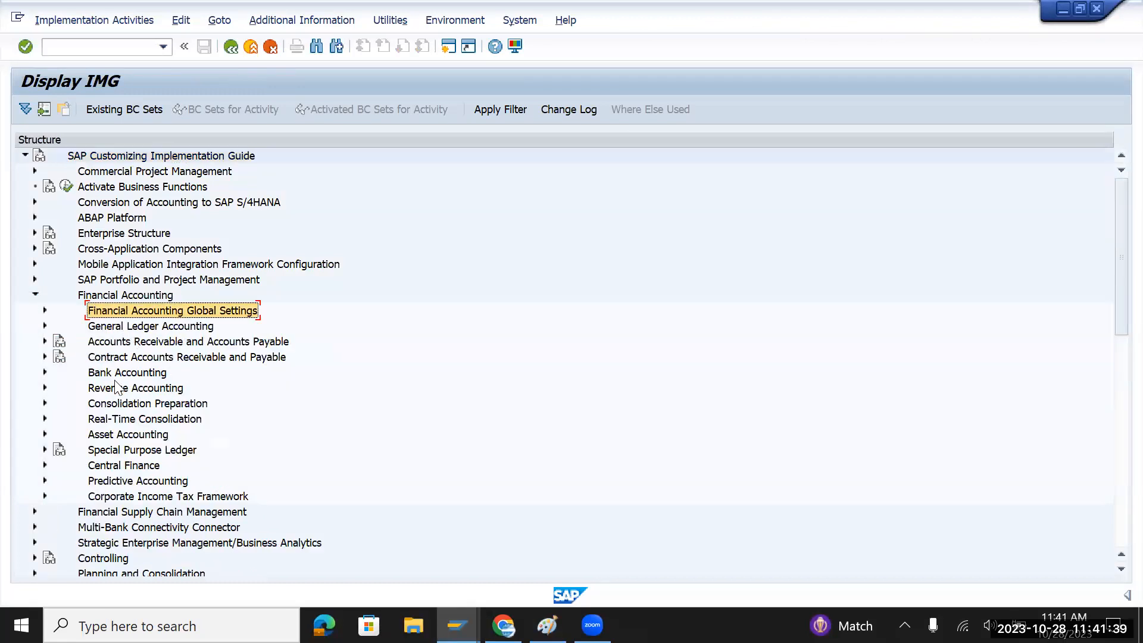
pyautogui.click(44, 310)
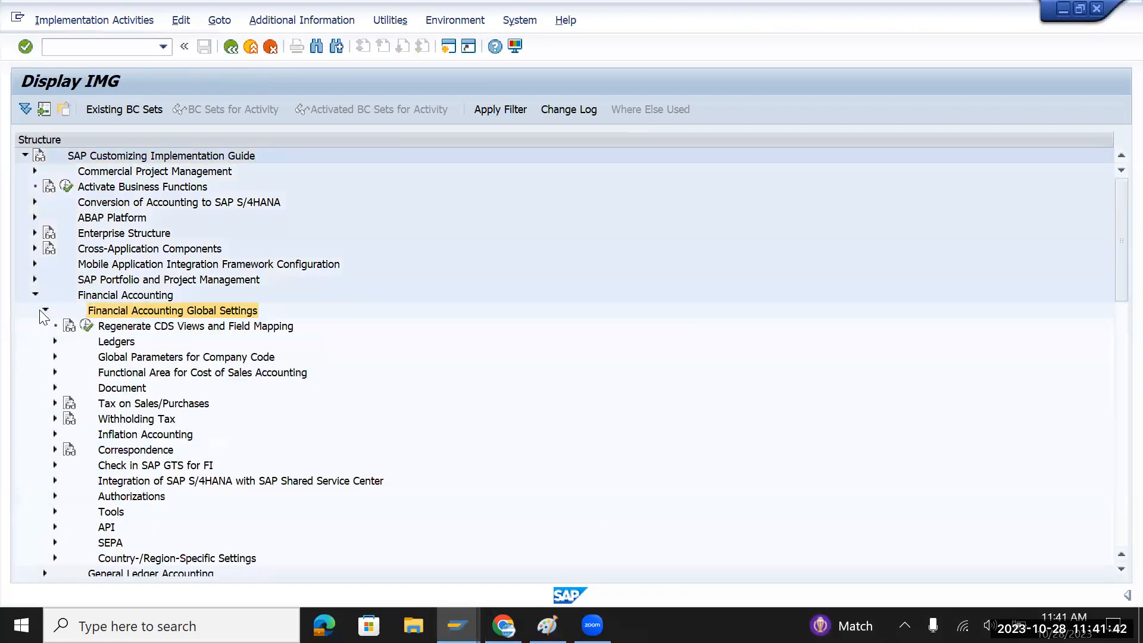
pyautogui.click(55, 342)
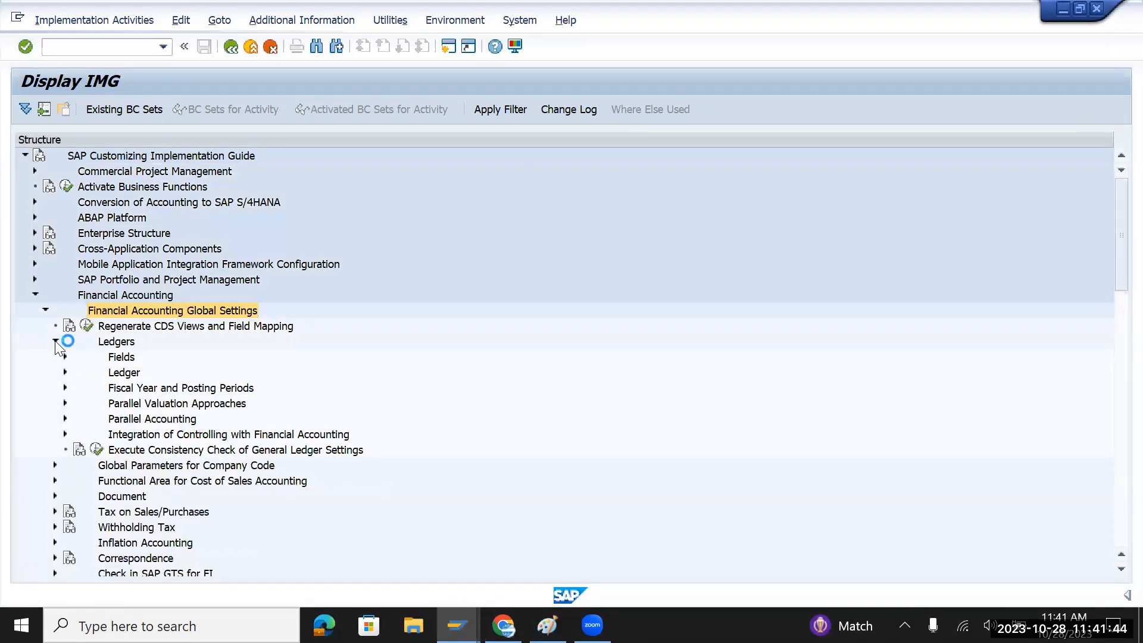
pyautogui.click(65, 372)
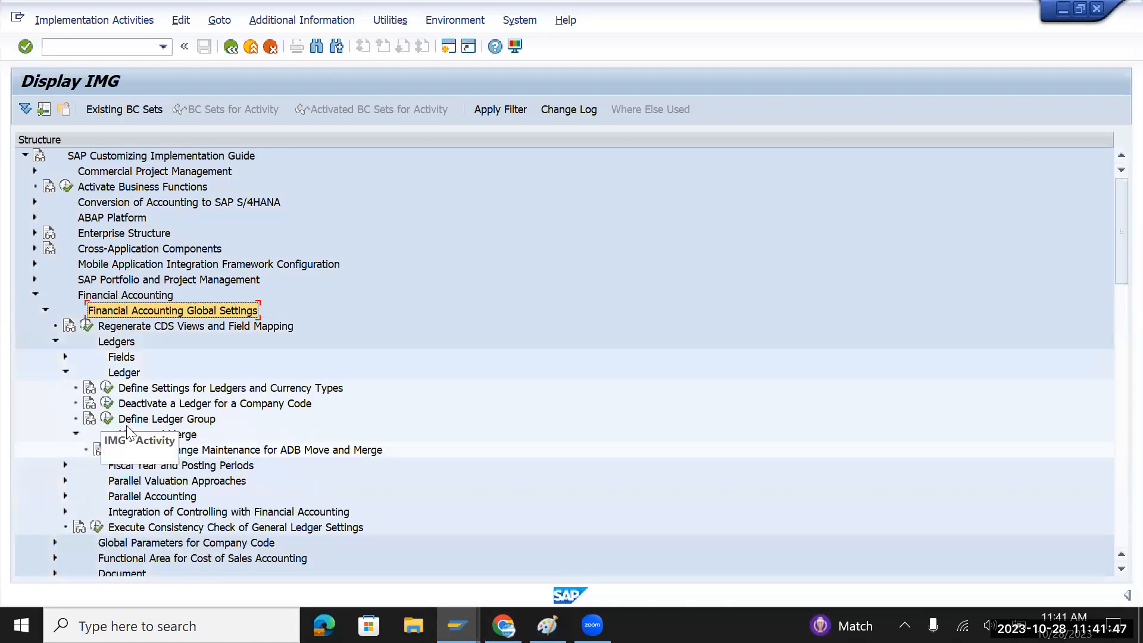
pyautogui.click(105, 419)
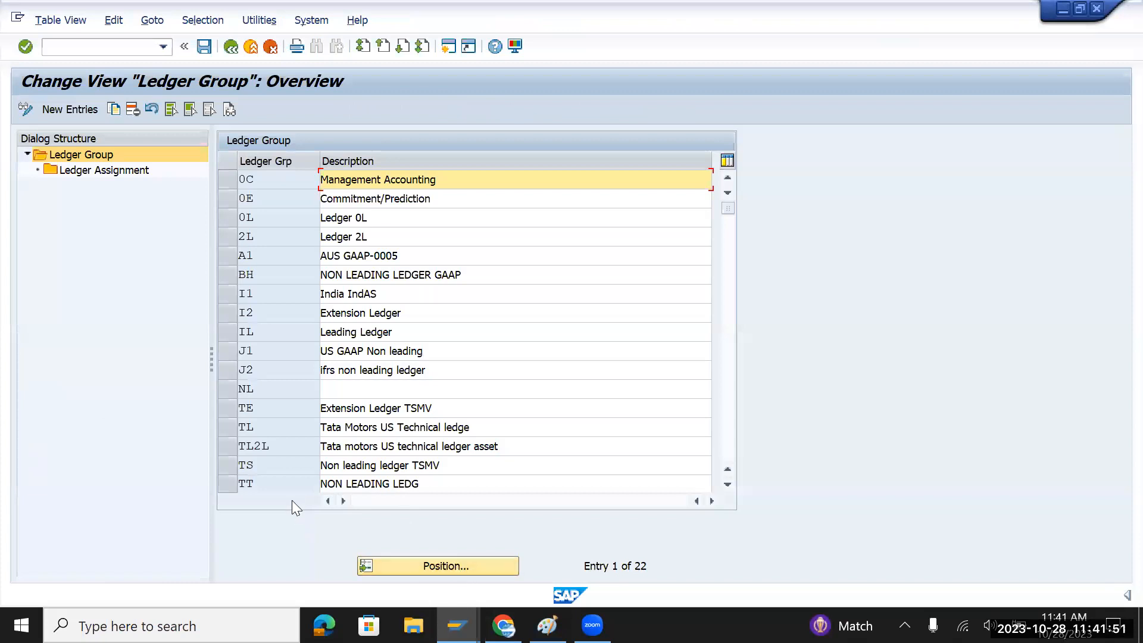
# Assign ledgers TL and 2L to ledger group TL2L with TL as the representative ledger, and save
pyautogui.click(227, 449)
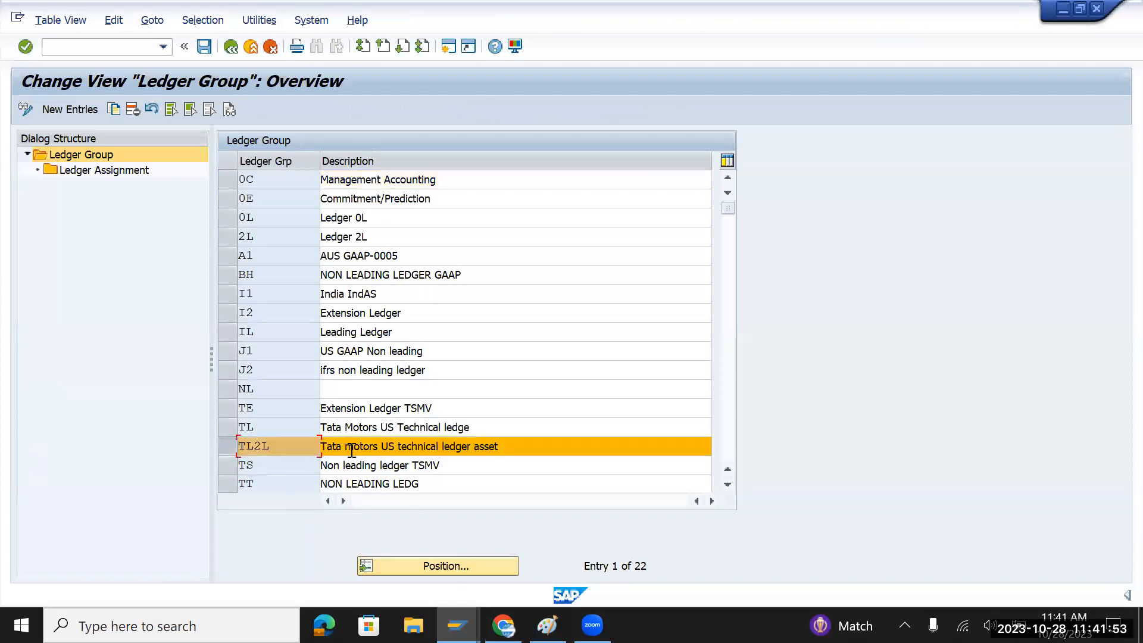
pyautogui.doubleClick(102, 177)
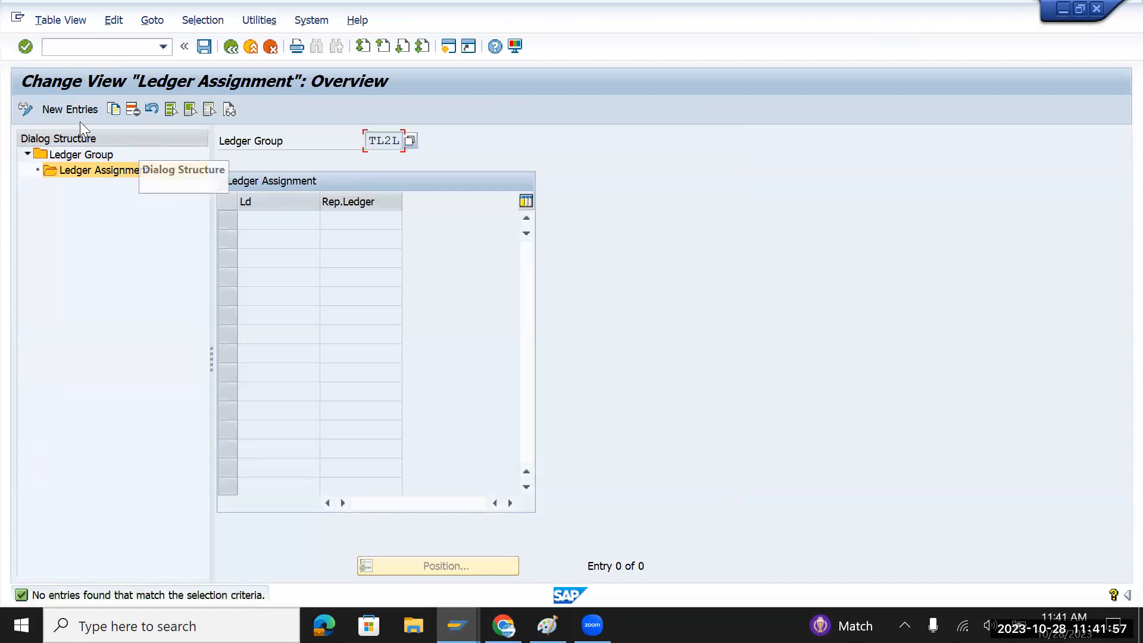
pyautogui.click(74, 112)
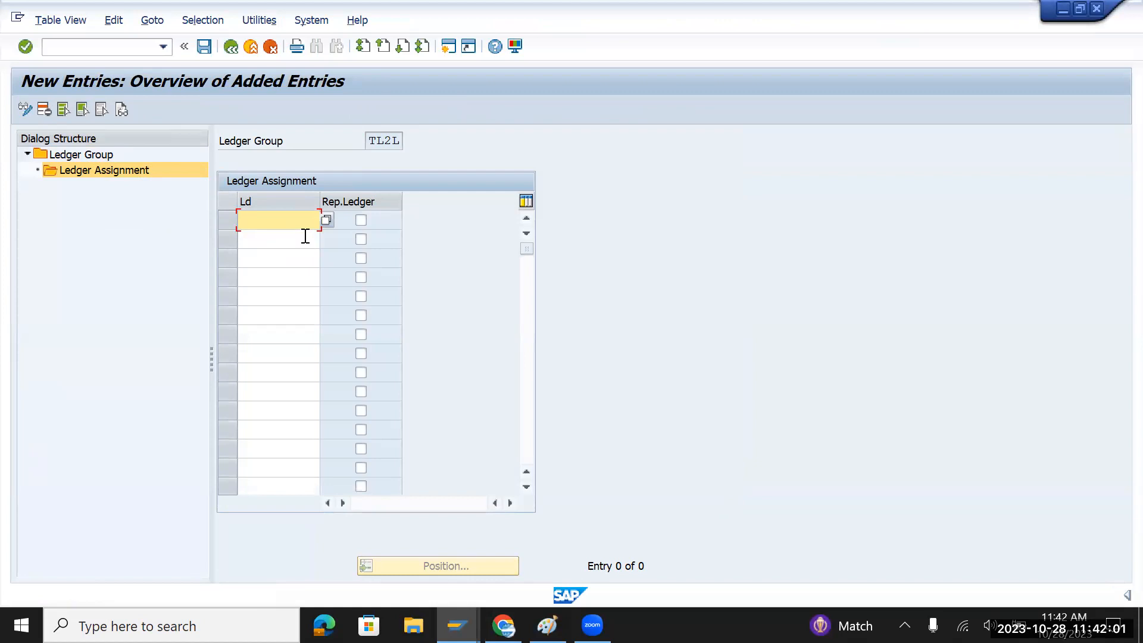
pyautogui.write('TL')
pyautogui.click(360, 218)
pyautogui.click(277, 237)
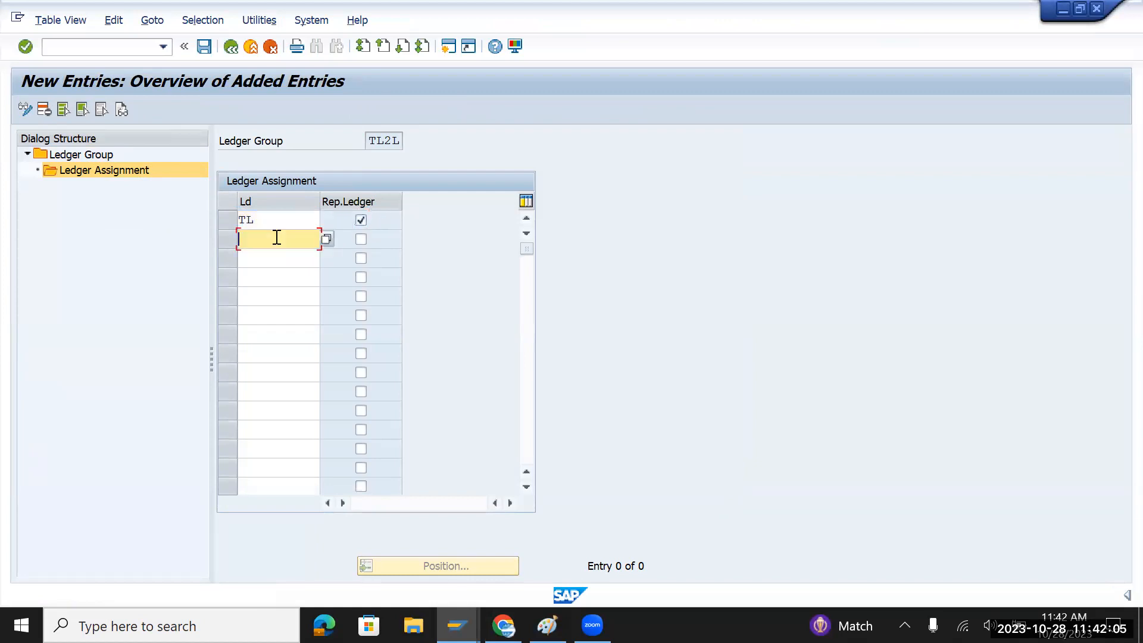
pyautogui.write('2')
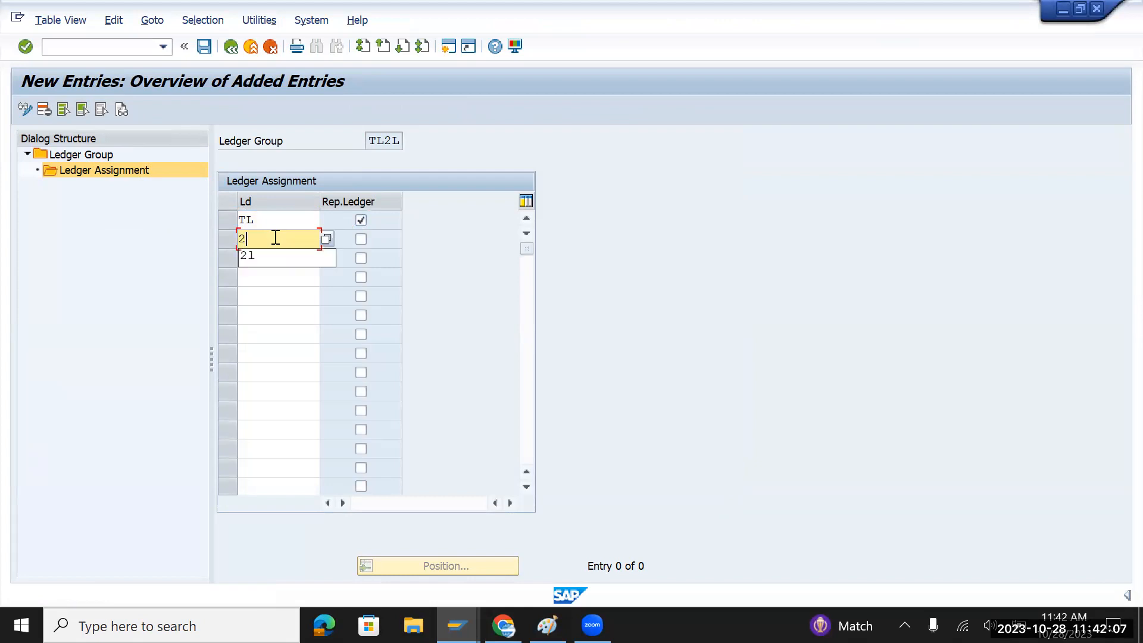
pyautogui.write('L')
pyautogui.press('Return')
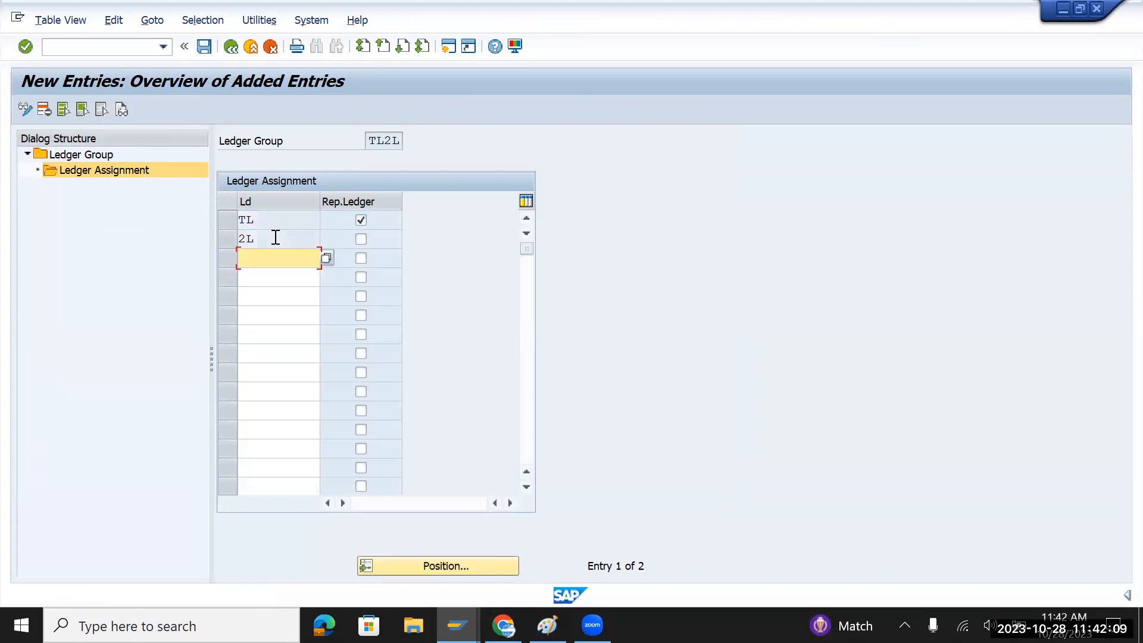
pyautogui.click(205, 46)
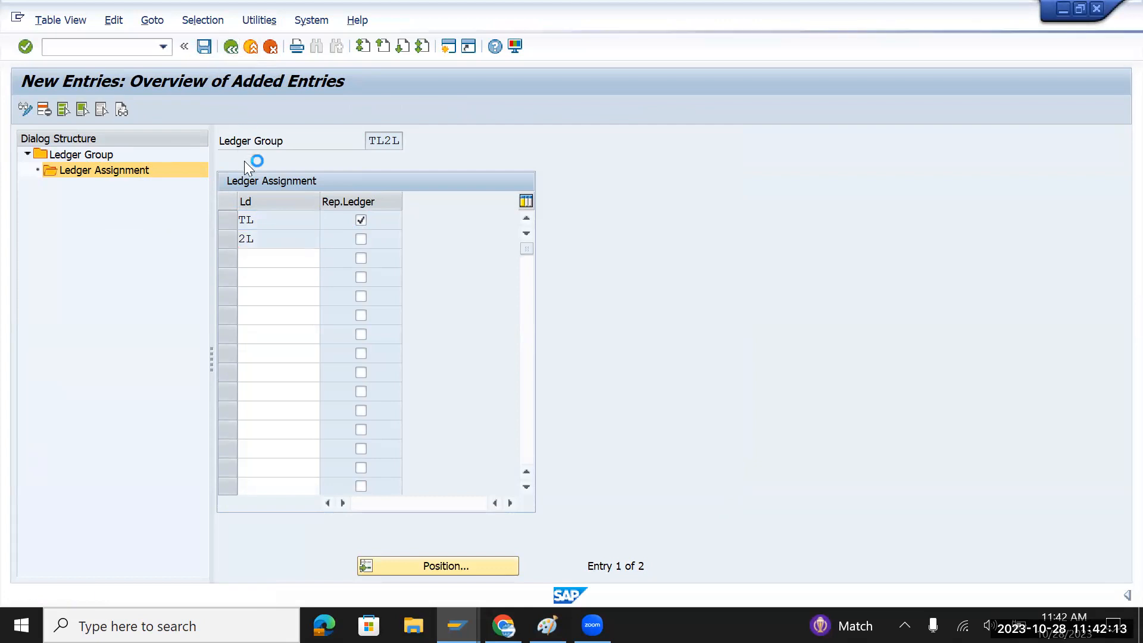
pyautogui.click(373, 304)
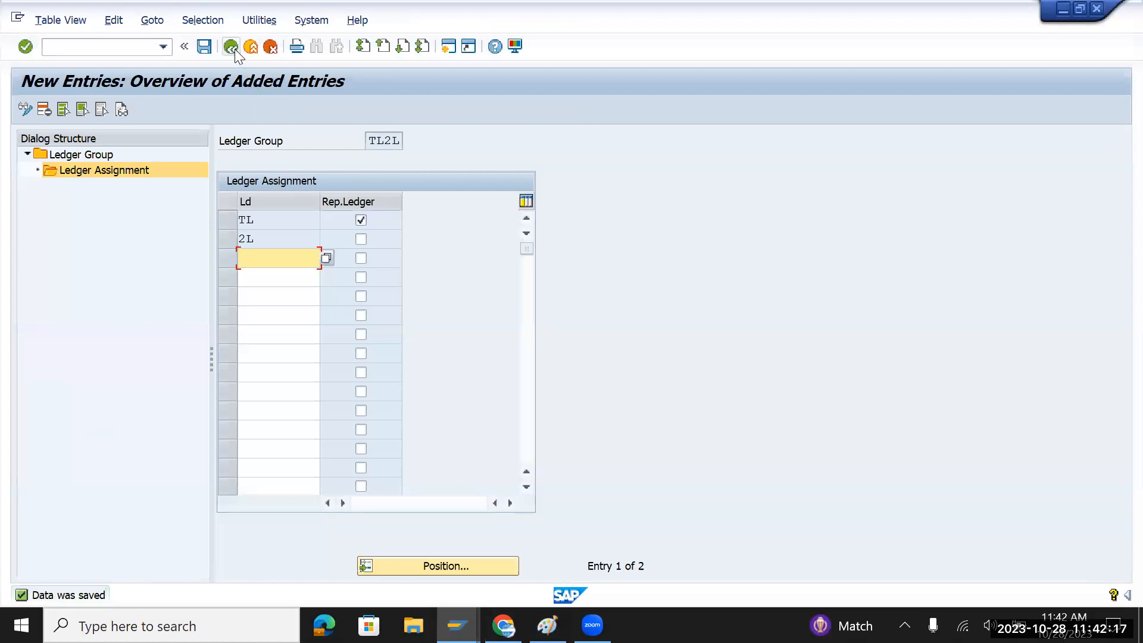
# Leave the ledger group settings and open Assign Accounting Principle to Ledger Groups under Parallel Accounting
pyautogui.click(232, 48)
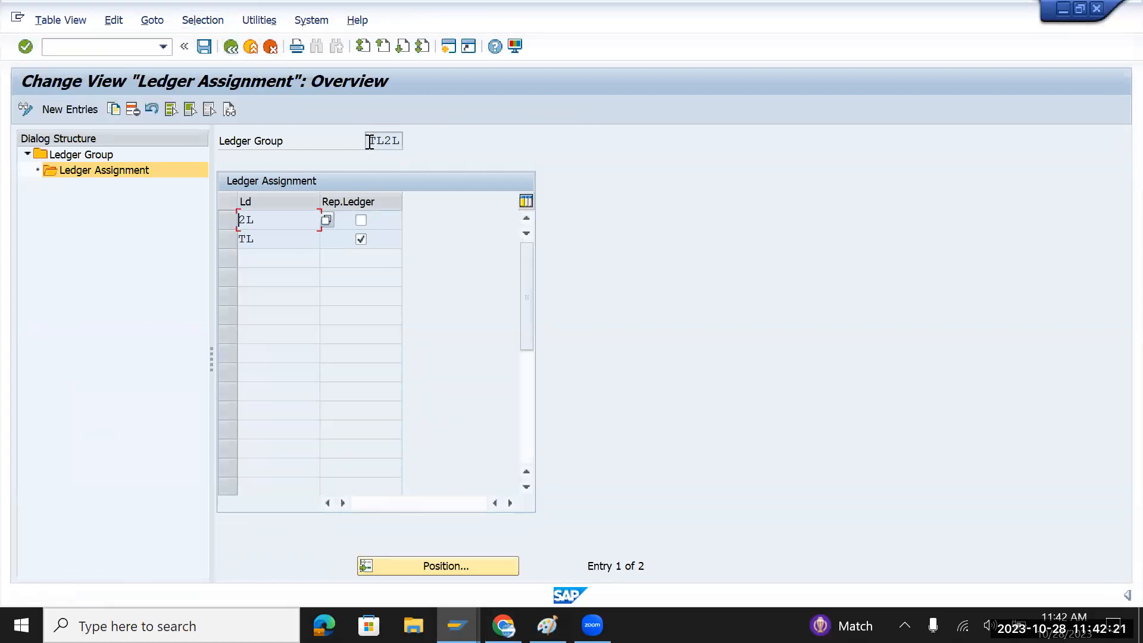
pyautogui.click(229, 48)
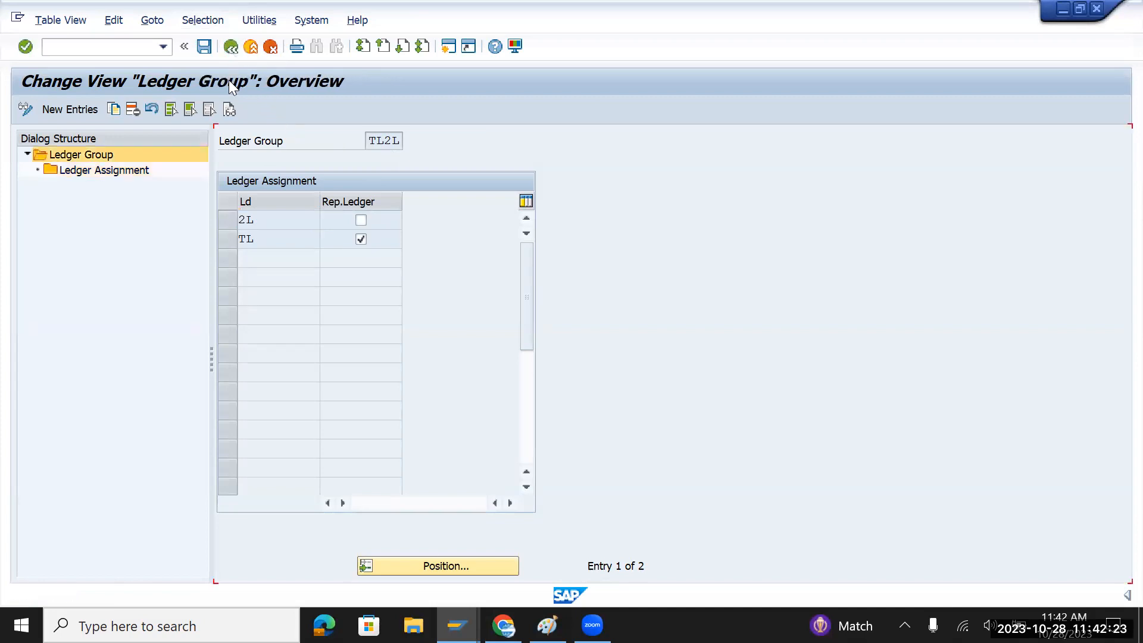
pyautogui.click(232, 48)
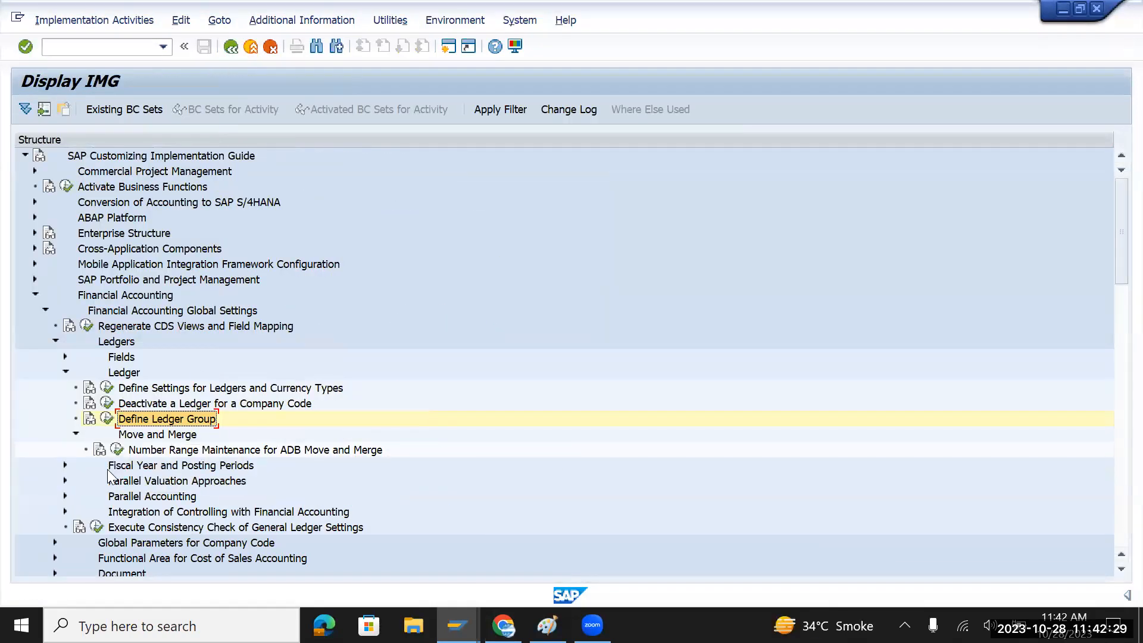
pyautogui.click(133, 498)
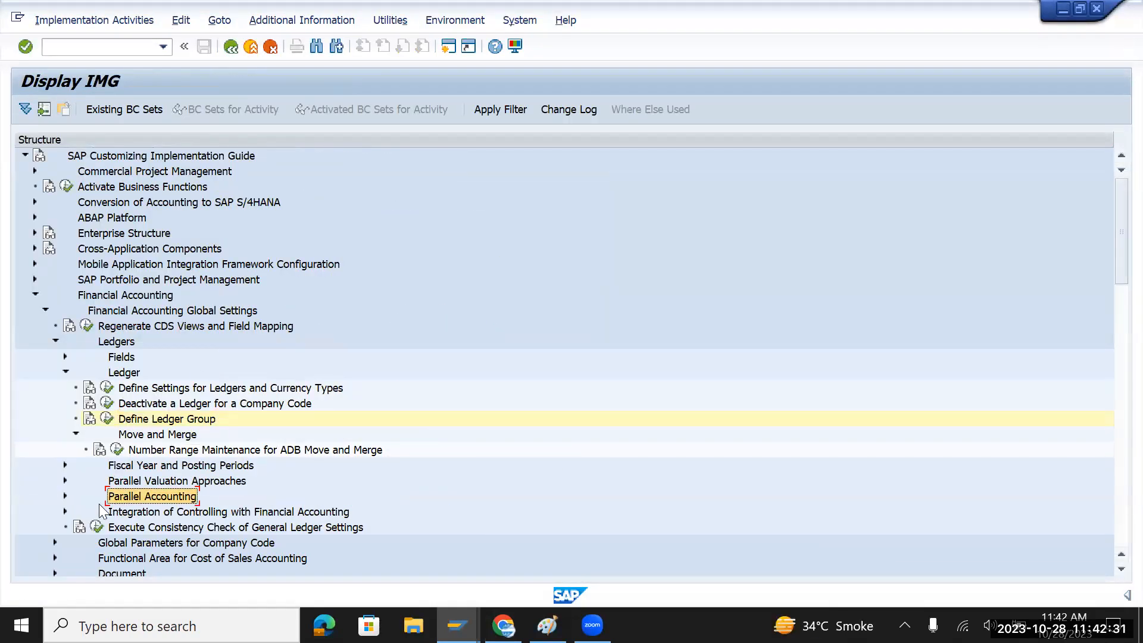
pyautogui.click(64, 496)
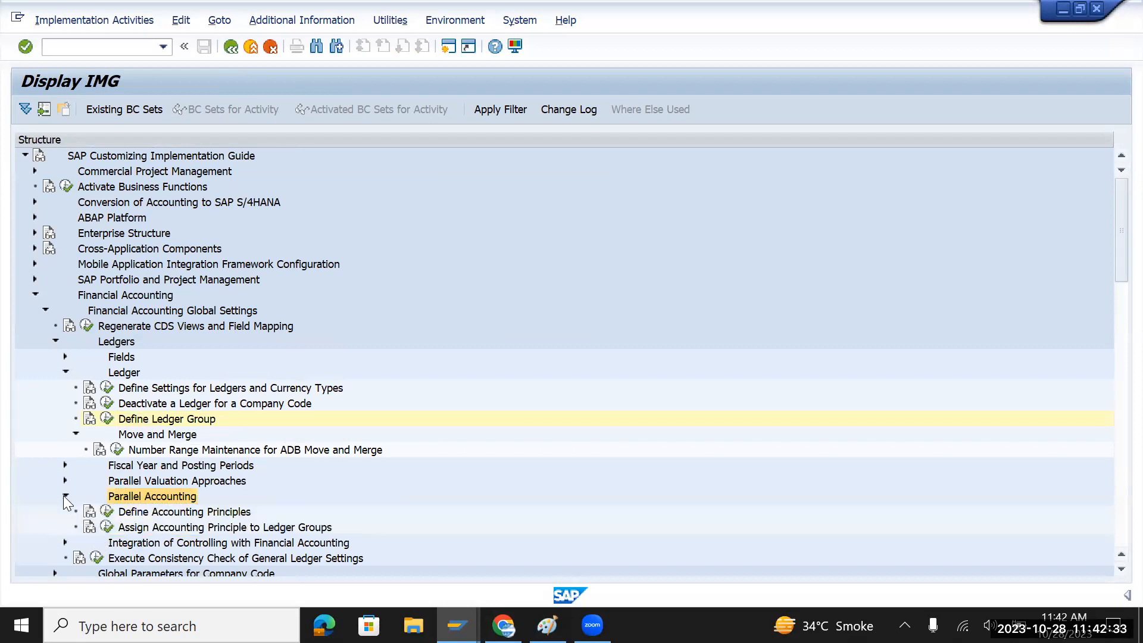
pyautogui.scroll(-1, 164, 476)
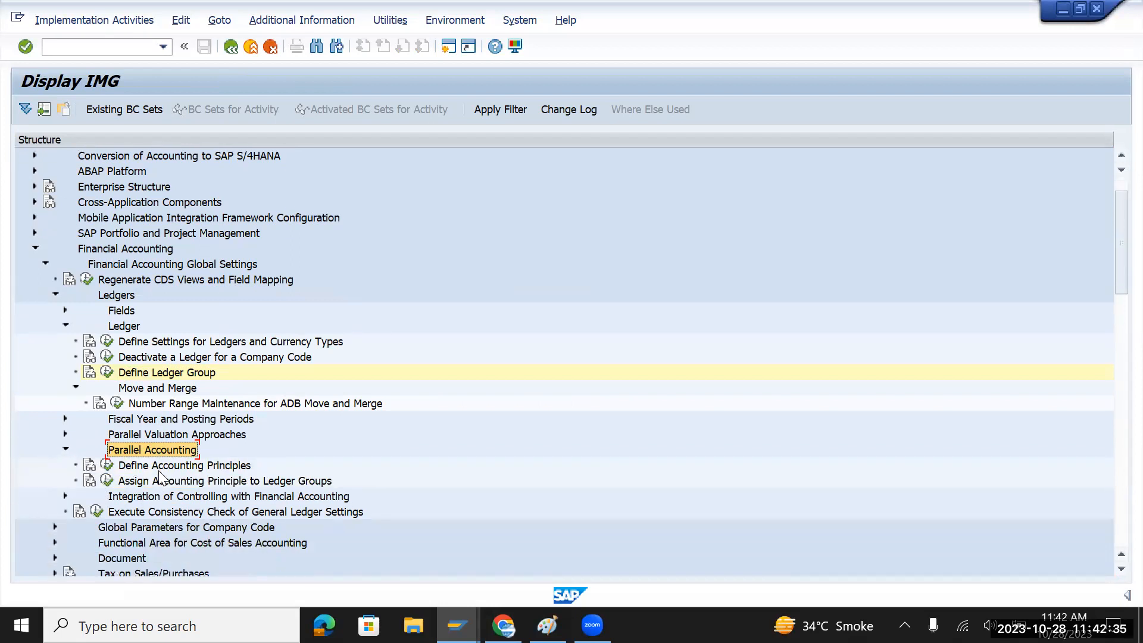
pyautogui.click(171, 482)
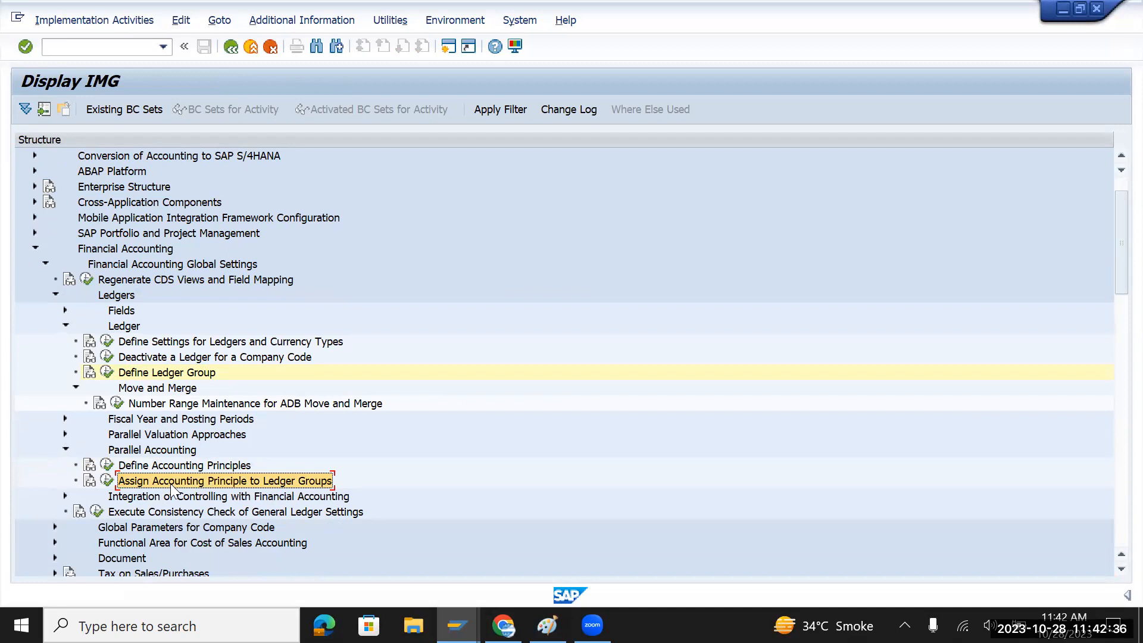
pyautogui.click(105, 483)
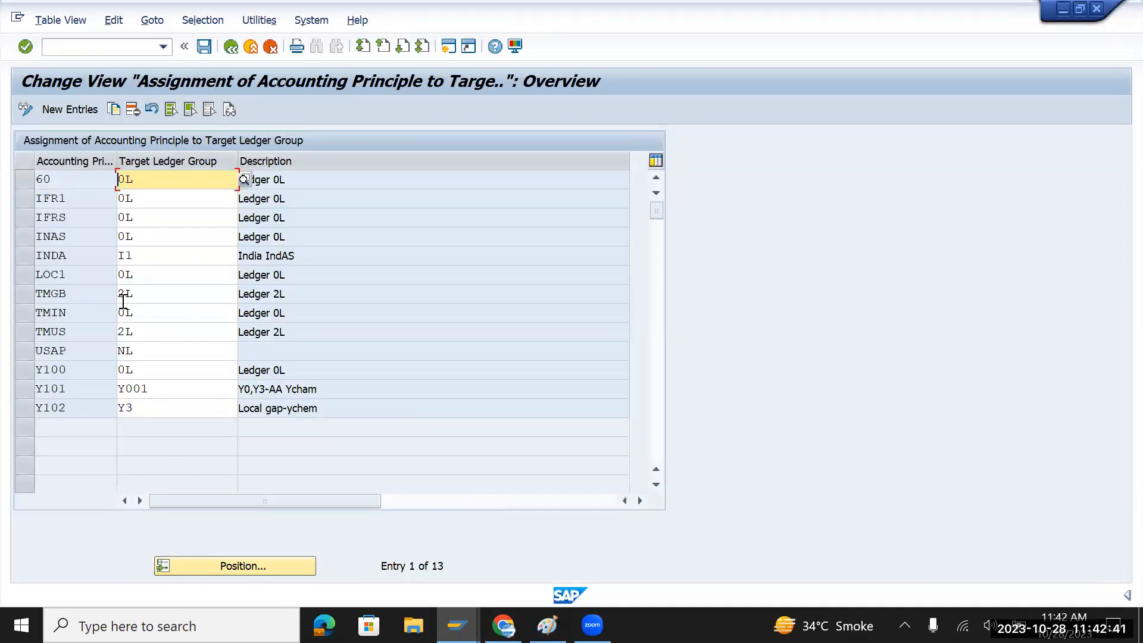
# Set the target ledger group of accounting principle TMUS to TL2L
pyautogui.moveTo(142, 331); pyautogui.dragTo(112, 333)
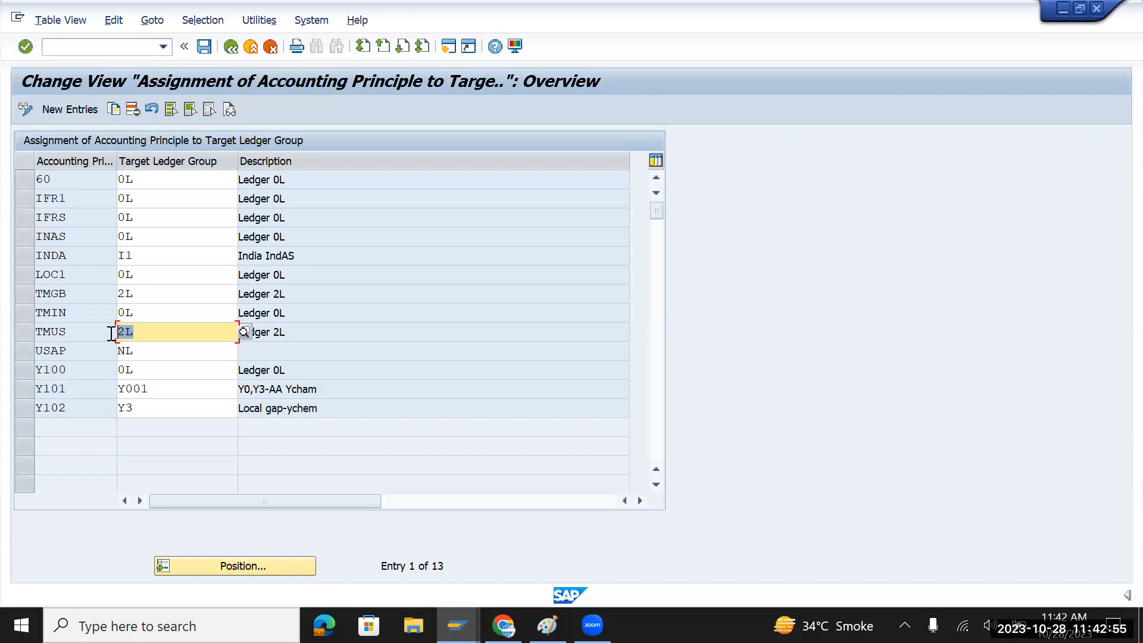
pyautogui.write('T@')
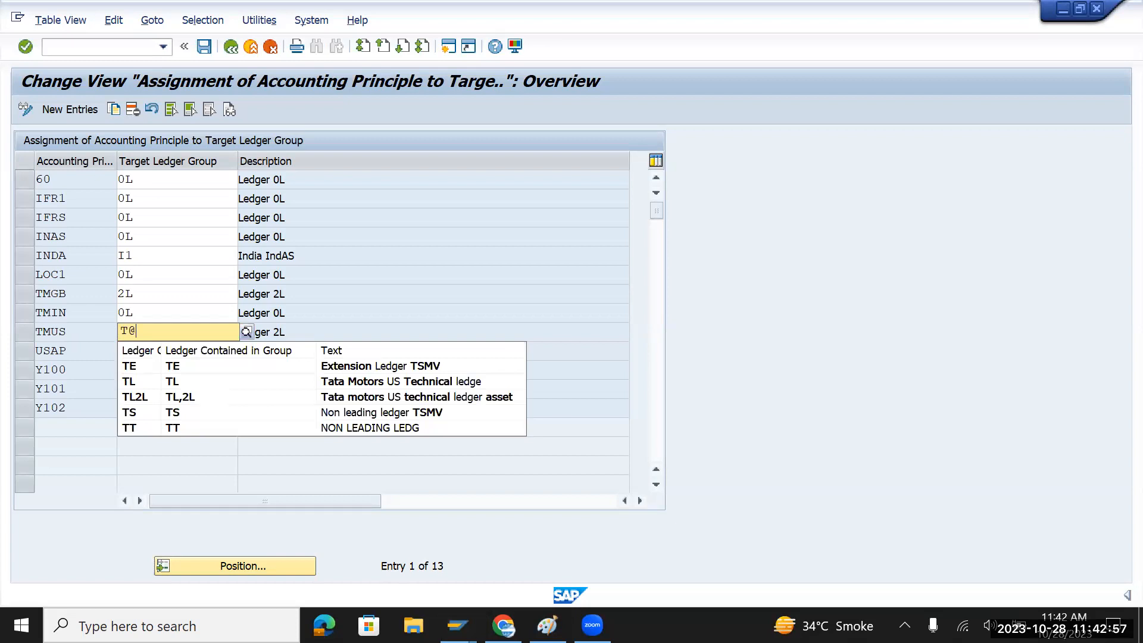
pyautogui.press('BackSpace')
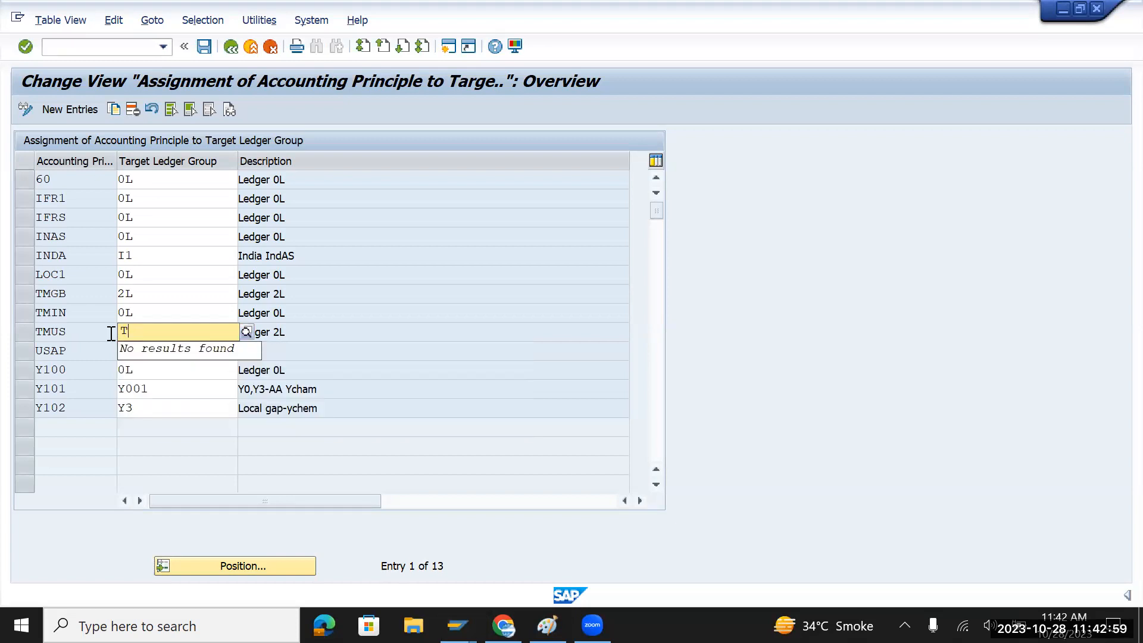
pyautogui.write('2')
pyautogui.press('BackSpace')
pyautogui.press('BackSpace')
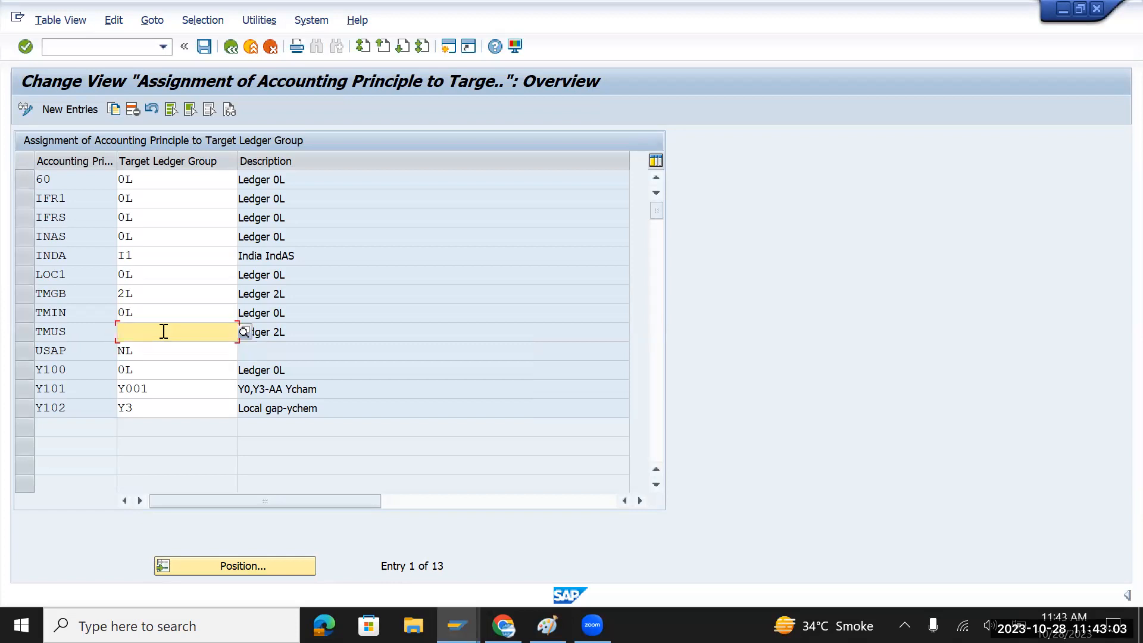
pyautogui.write('t')
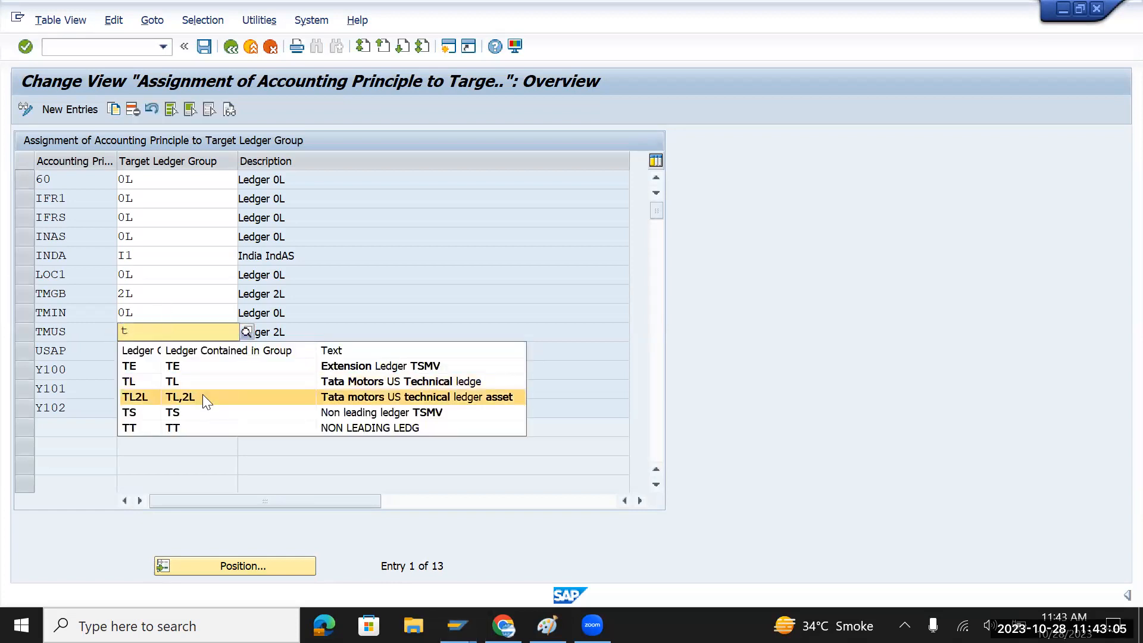
pyautogui.click(141, 398)
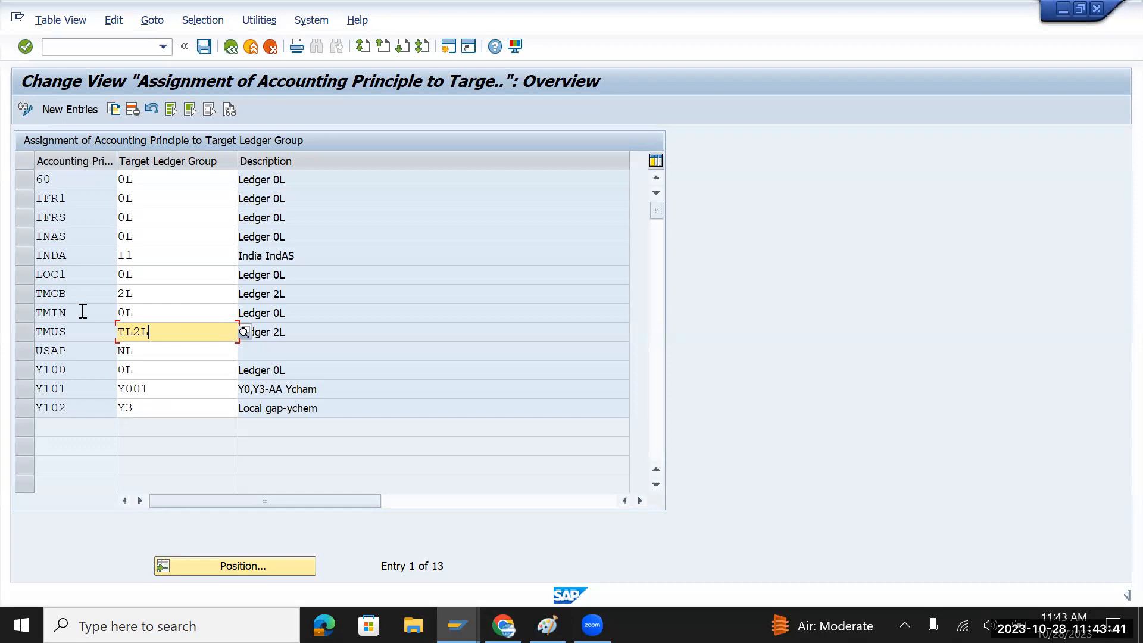
# Highlight accounting principle TMUS and its target ledger group to review the assignment
pyautogui.click(976, 78)
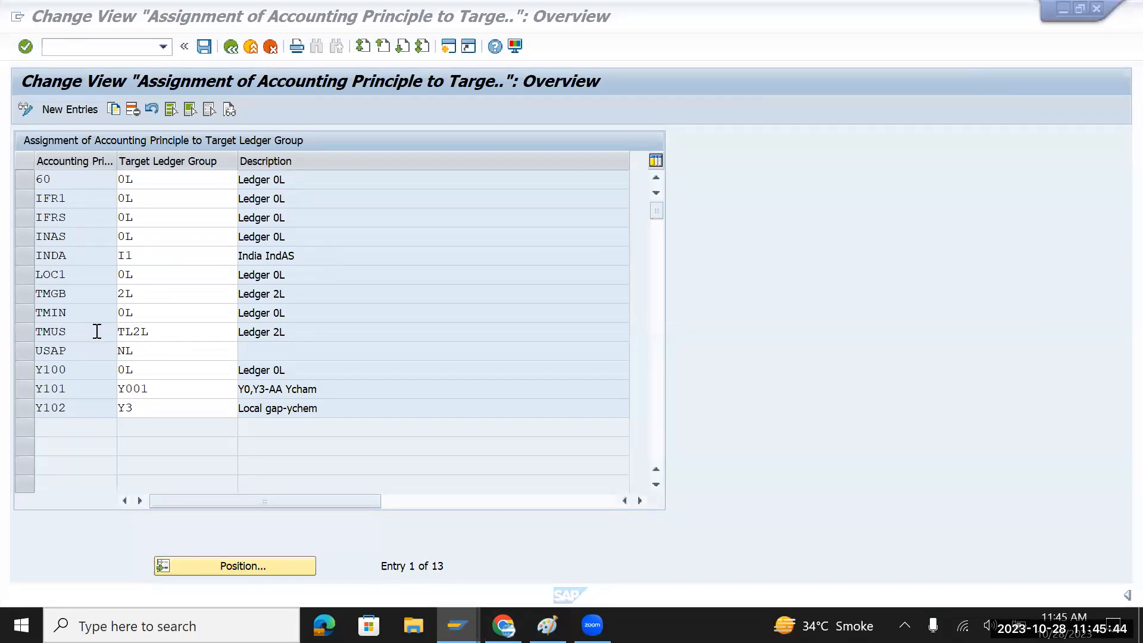
pyautogui.moveTo(89, 330); pyautogui.dragTo(29, 325)
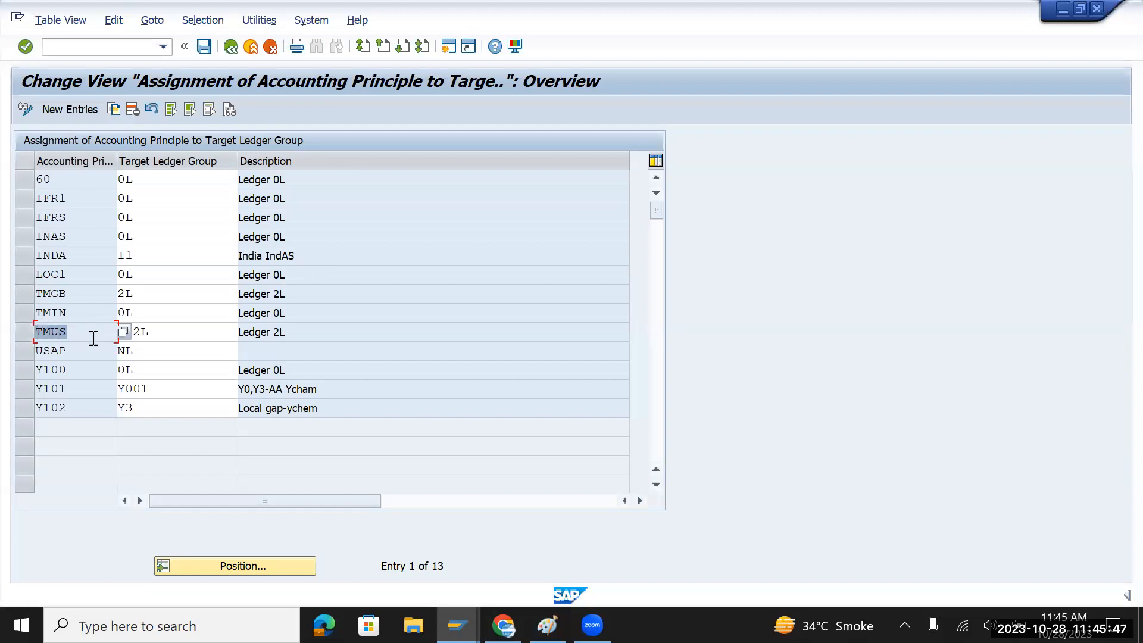
pyautogui.click(165, 333)
pyautogui.moveTo(148, 333); pyautogui.dragTo(113, 332)
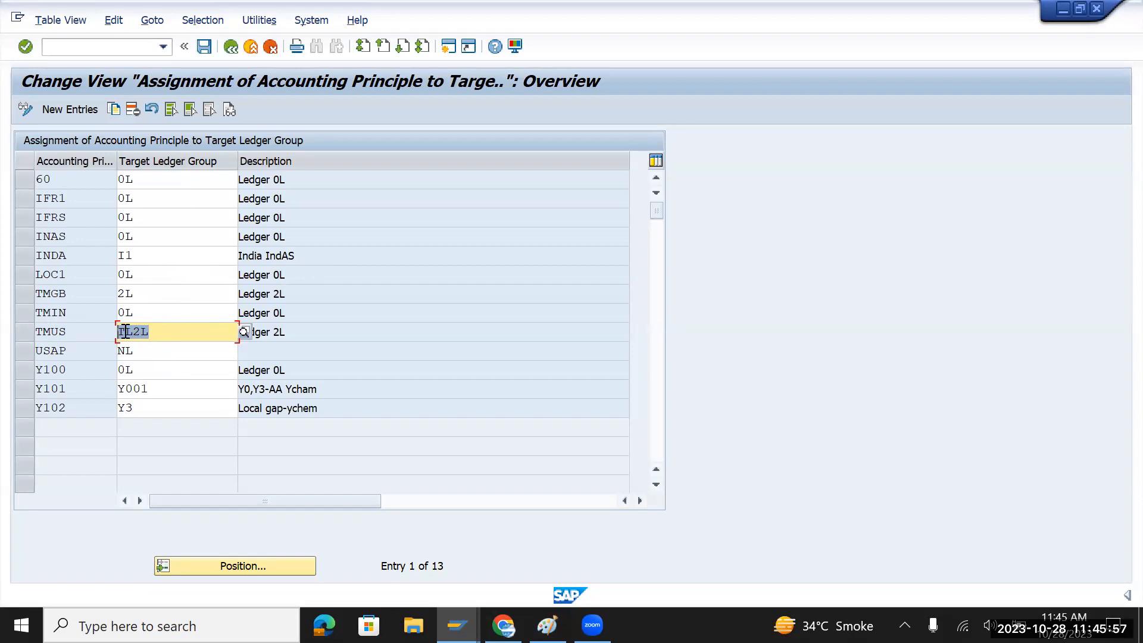
# Save the accounting principle assignment under customizing request WALK902687, return to the IMG structure and collapse the Ledger node
pyautogui.click(204, 48)
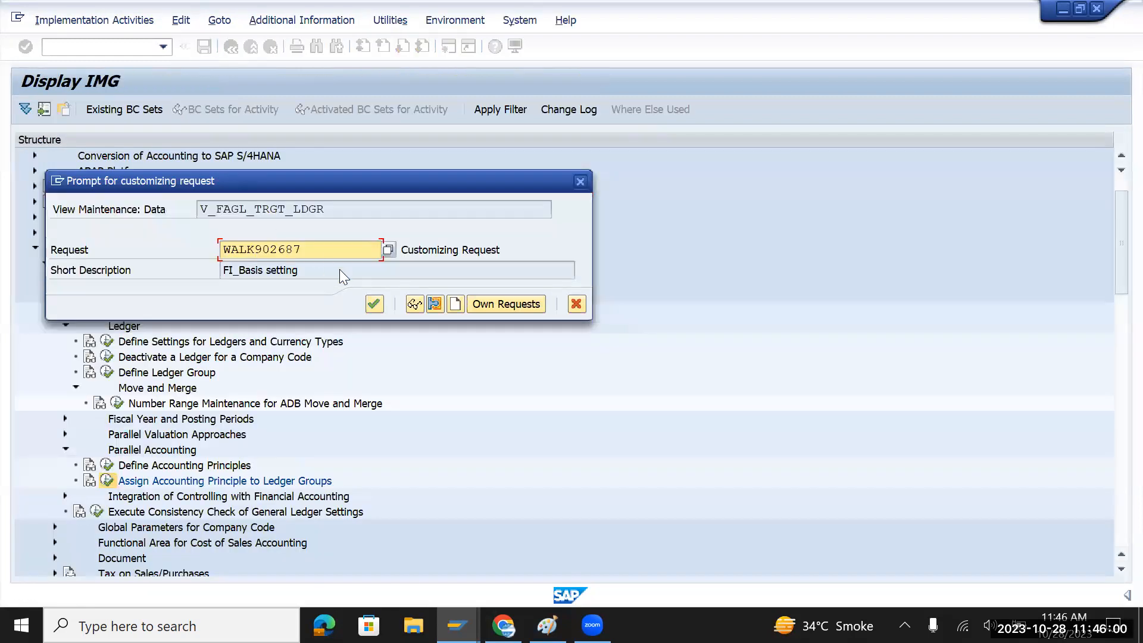
pyautogui.click(373, 306)
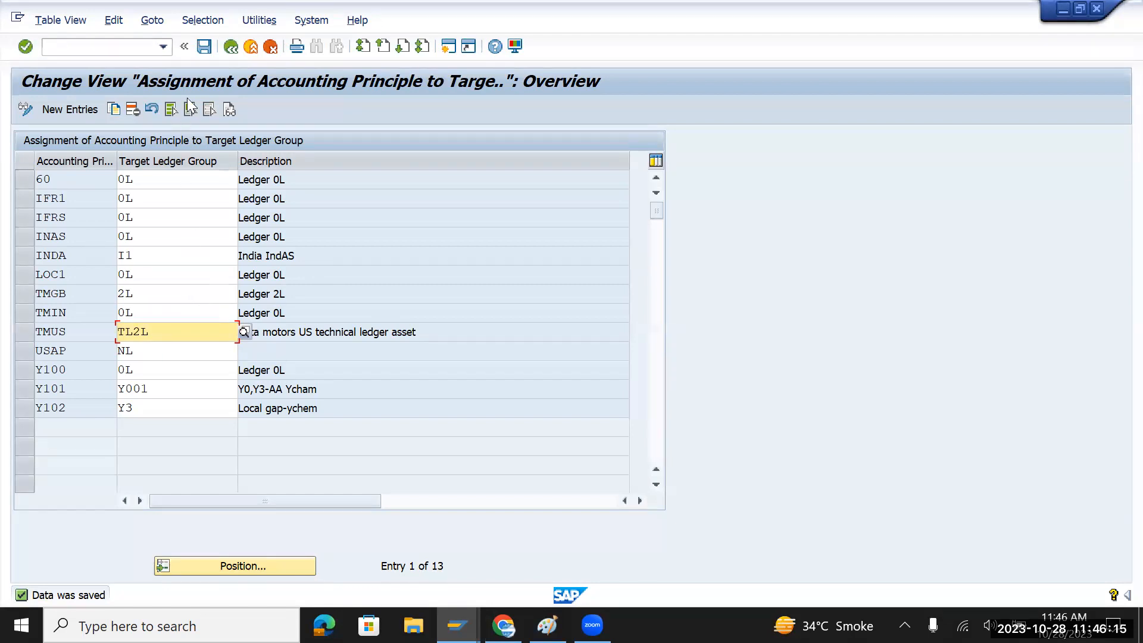
pyautogui.click(204, 49)
pyautogui.click(232, 47)
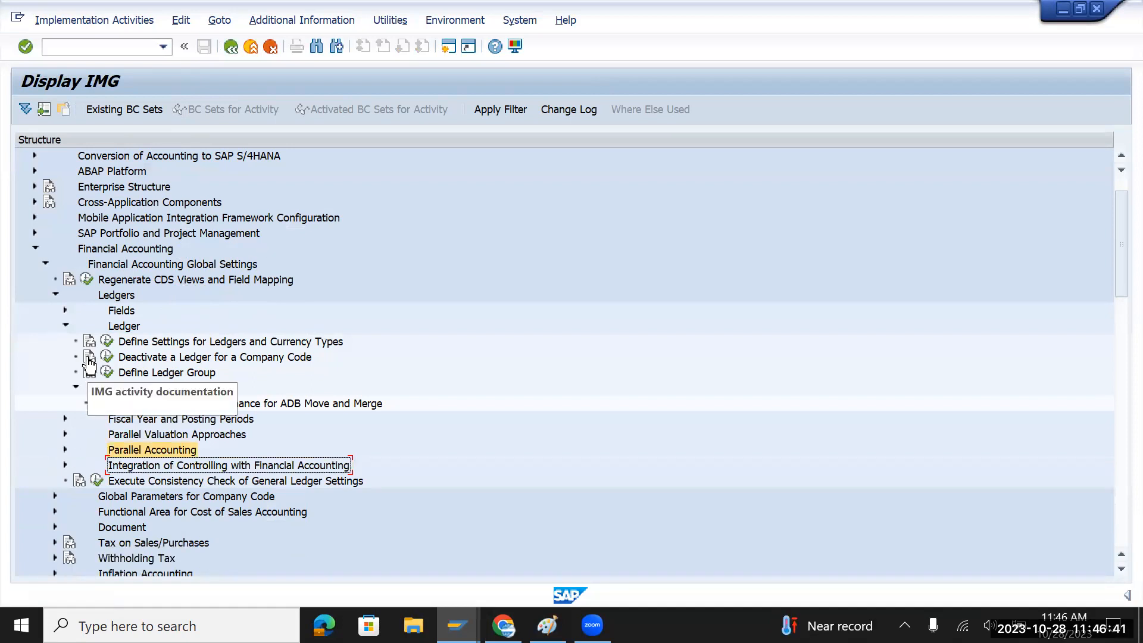
pyautogui.click(66, 326)
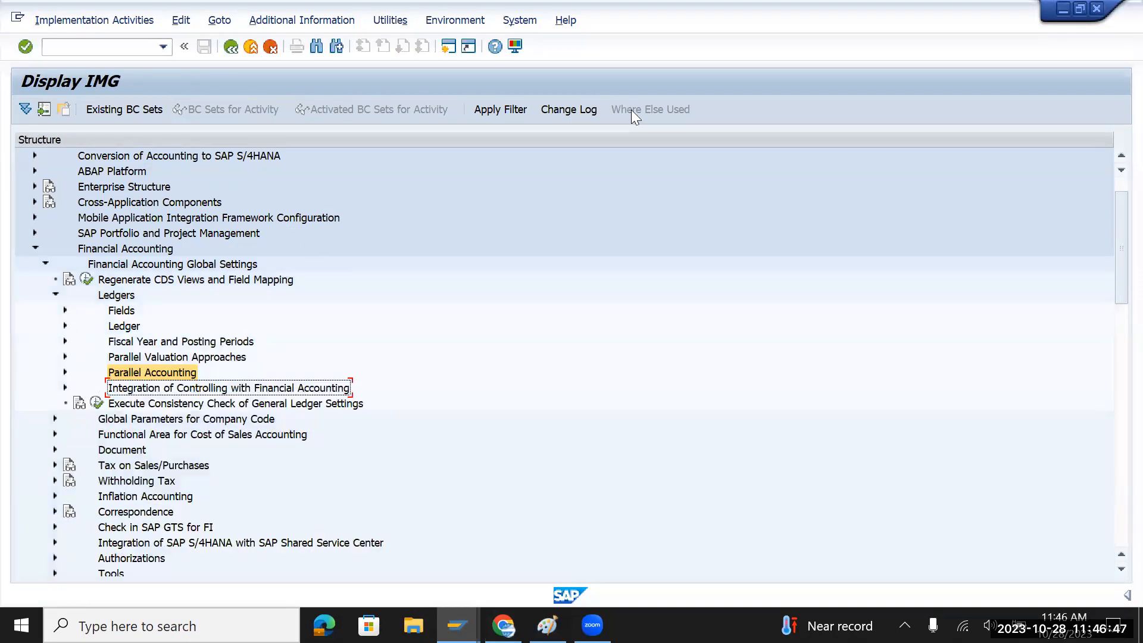
# Switch to the ledger overview in Paint and undo the last three rectangle annotations
pyautogui.hotkey('alt', 'Tab')
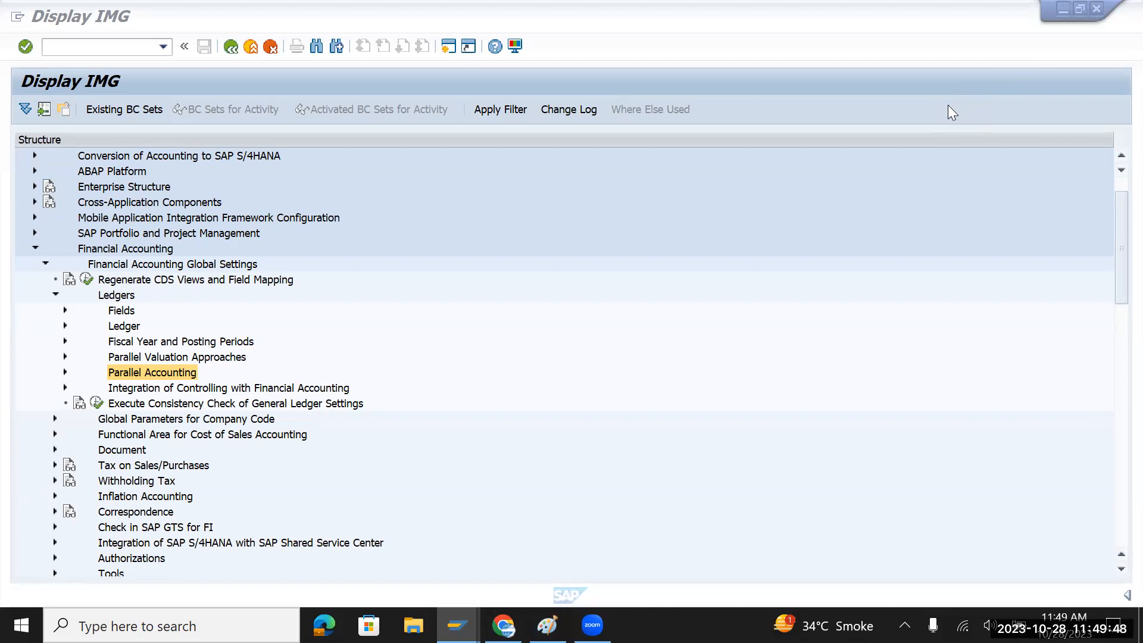
pyautogui.hotkey('alt', 'Tab')
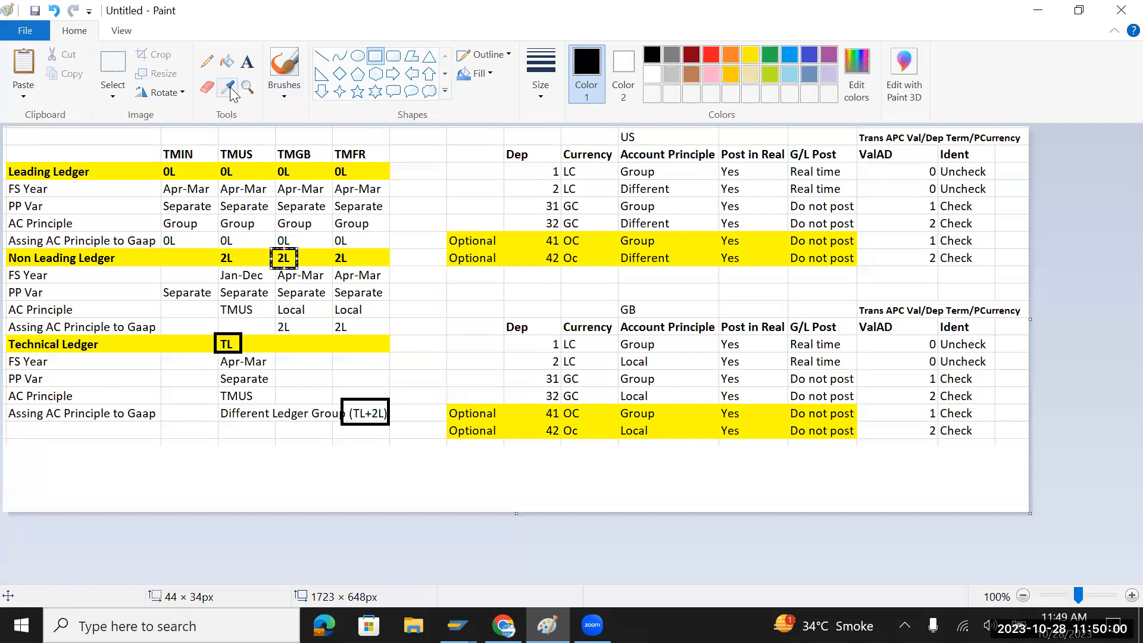
pyautogui.click(616, 132)
pyautogui.hotkey('ctrl', 'z')
pyautogui.hotkey('ctrl', 'z')
pyautogui.hotkey('ctrl', 'z')
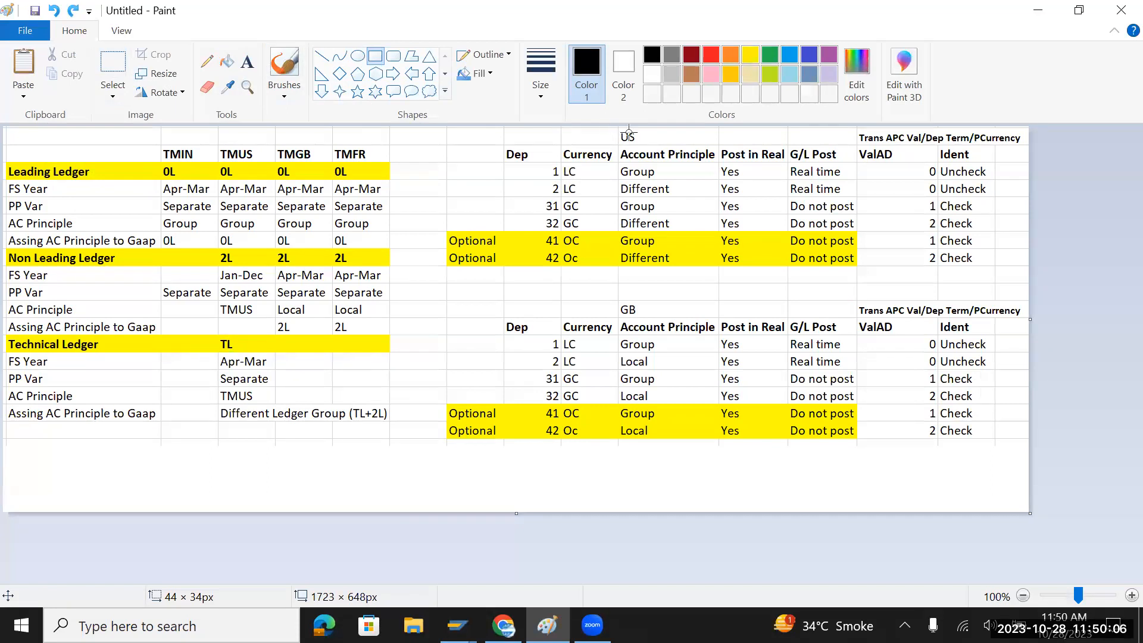
# Draw rectangles around the US heading, the first Group accounting principle below it and depreciation area 1
pyautogui.moveTo(613, 131); pyautogui.dragTo(645, 146)
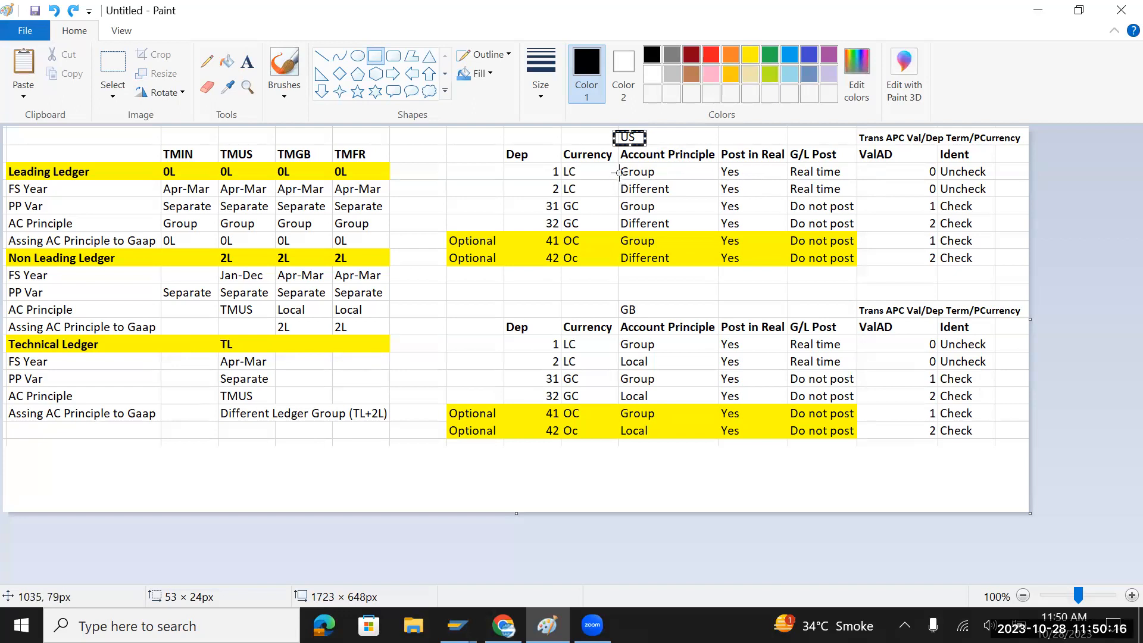
pyautogui.moveTo(617, 167); pyautogui.dragTo(672, 177)
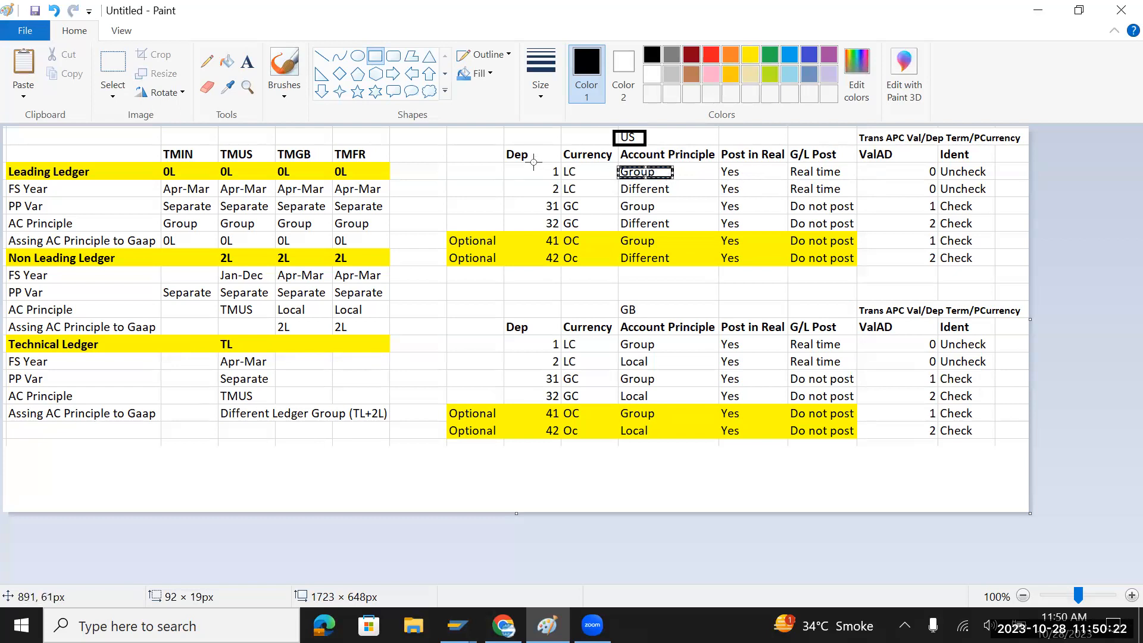
pyautogui.moveTo(534, 162); pyautogui.dragTo(565, 176)
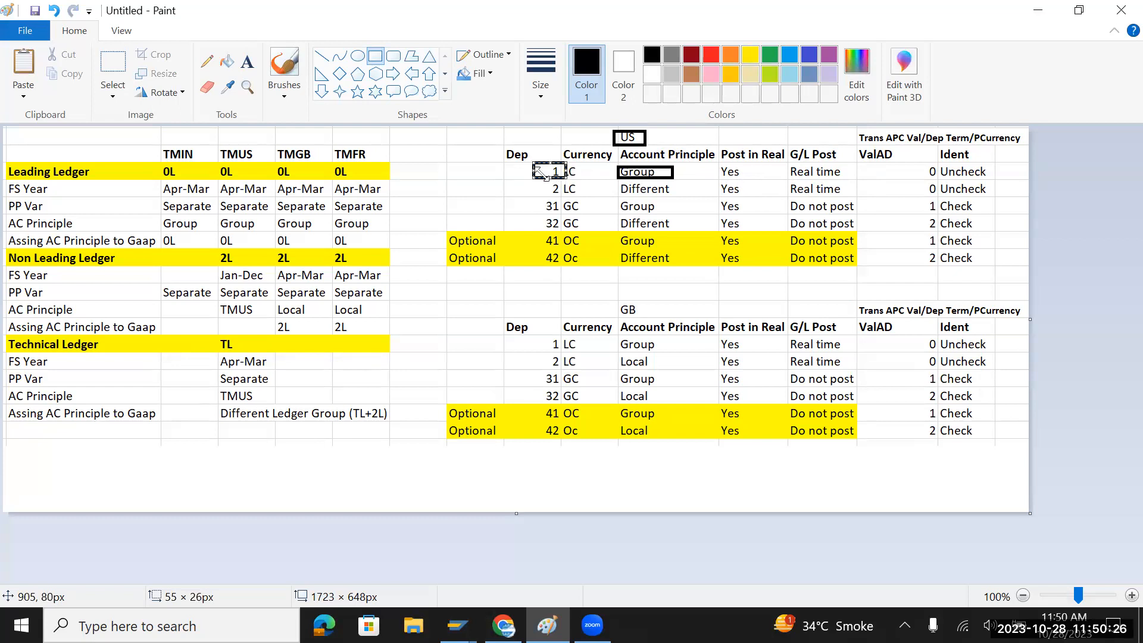
# Switch back to the SAP IMG, collapse Ledgers and Financial Accounting Global Settings, and expand Asset Accounting
pyautogui.hotkey('alt', 'Tab')
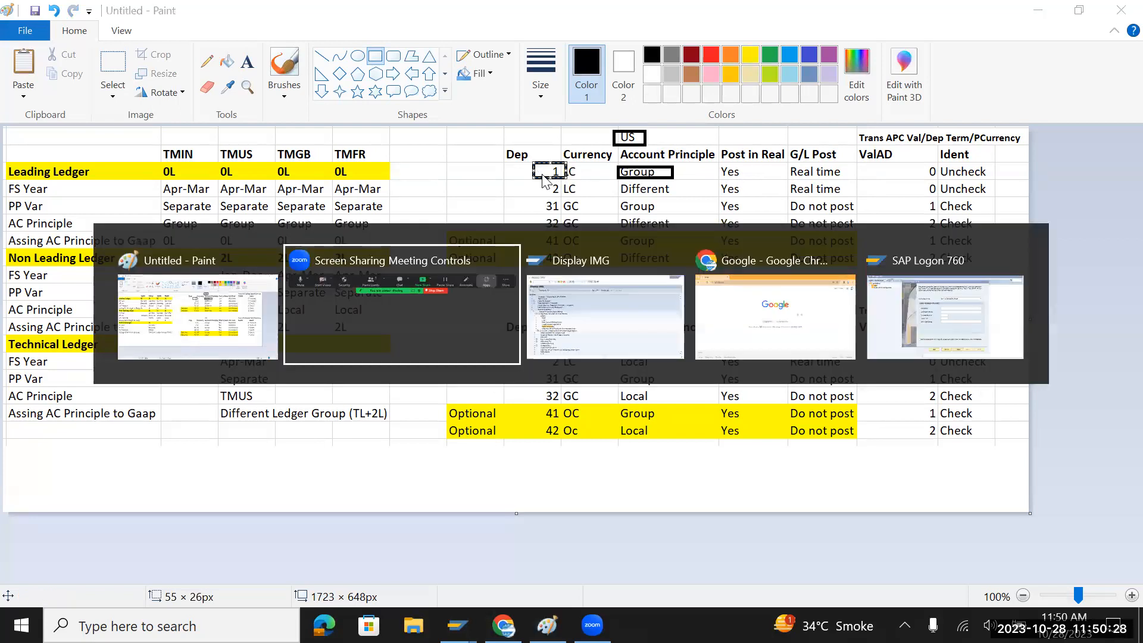
pyautogui.hotkey('alt', 'Tab')
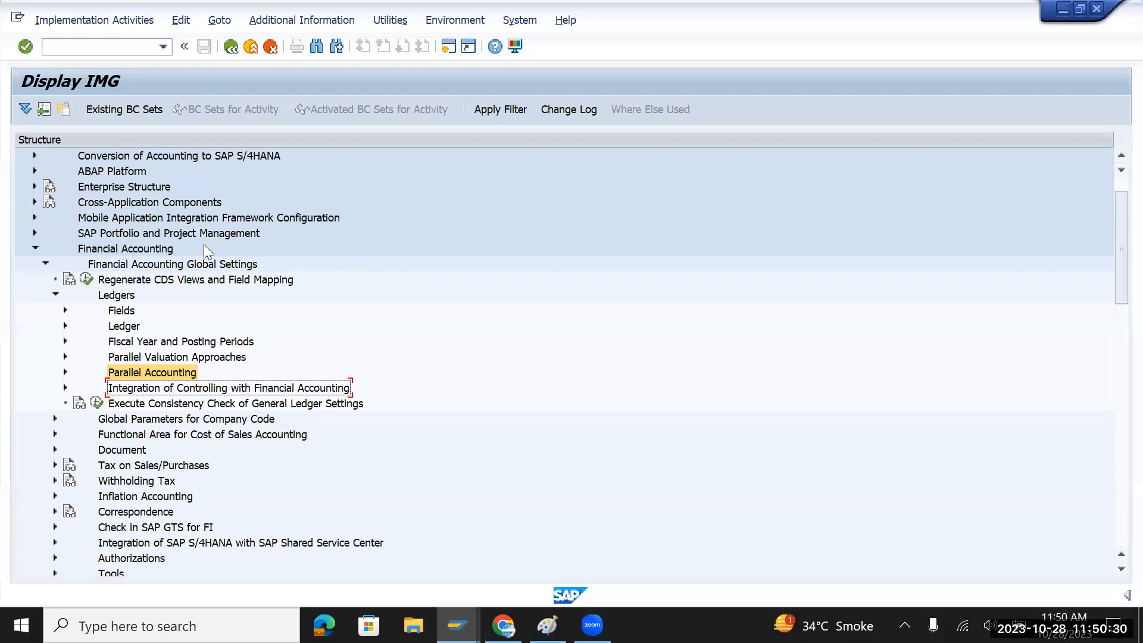
pyautogui.click(56, 296)
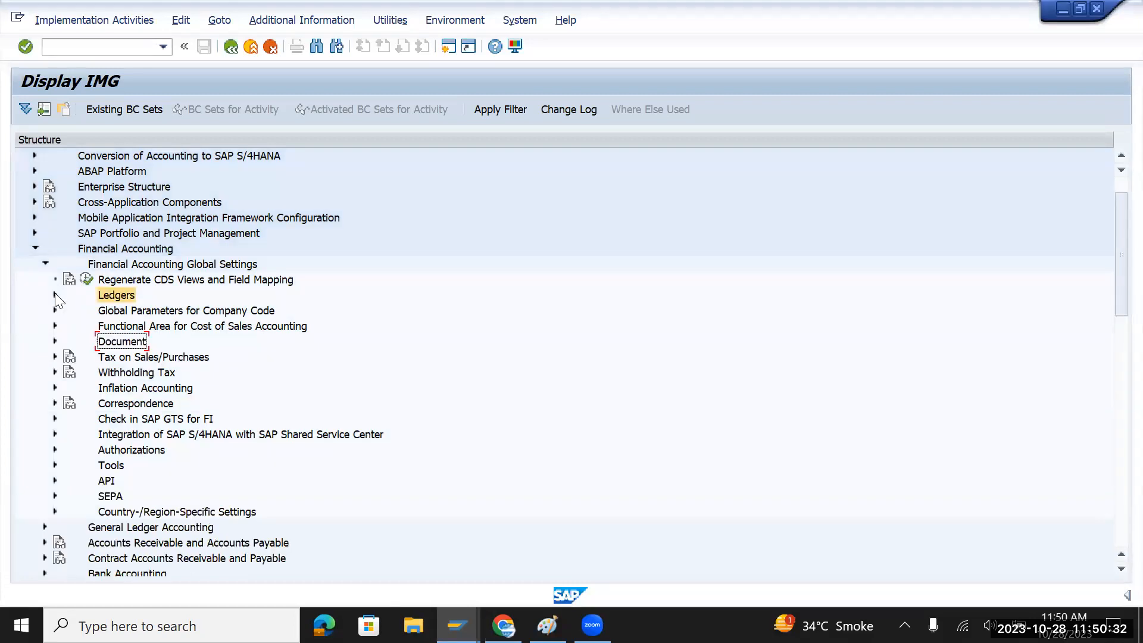
pyautogui.click(44, 264)
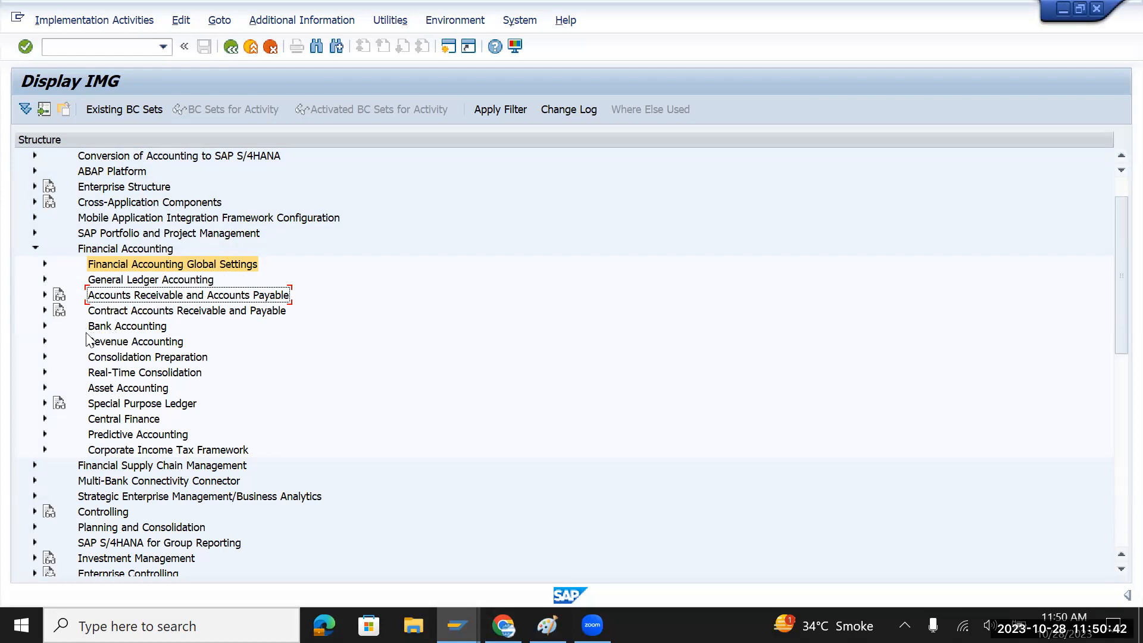
pyautogui.click(113, 389)
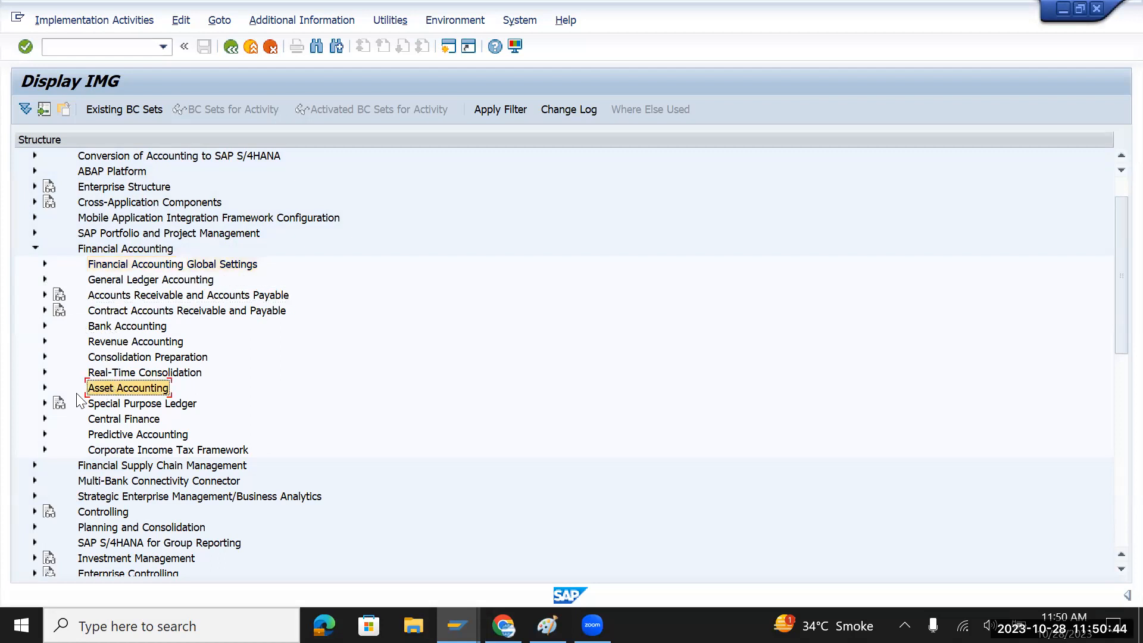
pyautogui.click(45, 388)
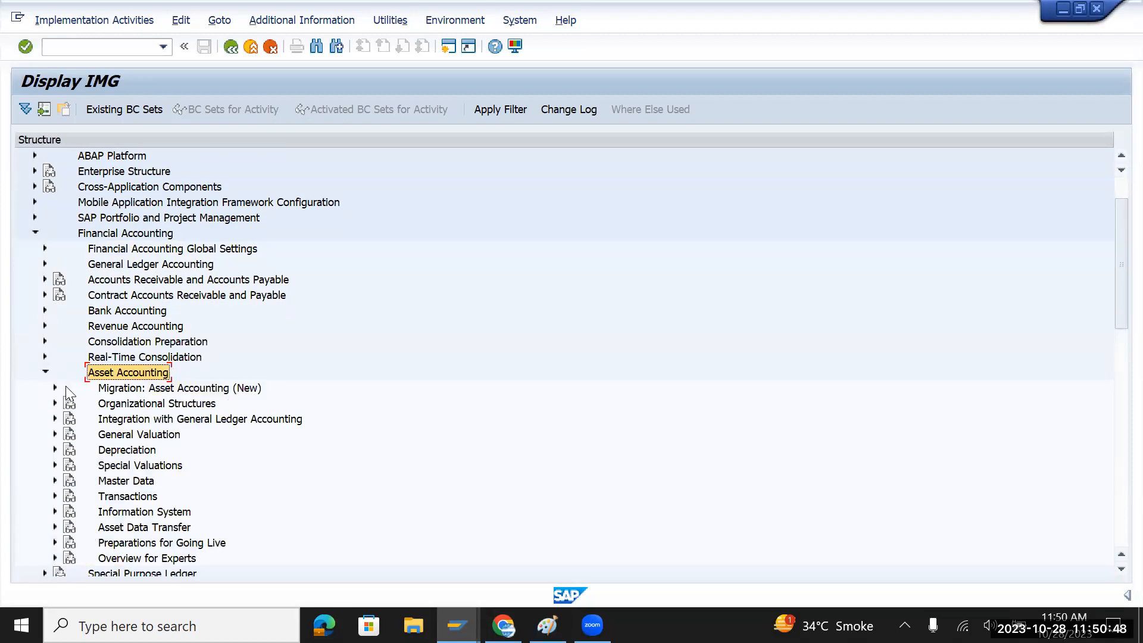
pyautogui.click(126, 451)
pyautogui.scroll(-1, 144, 439)
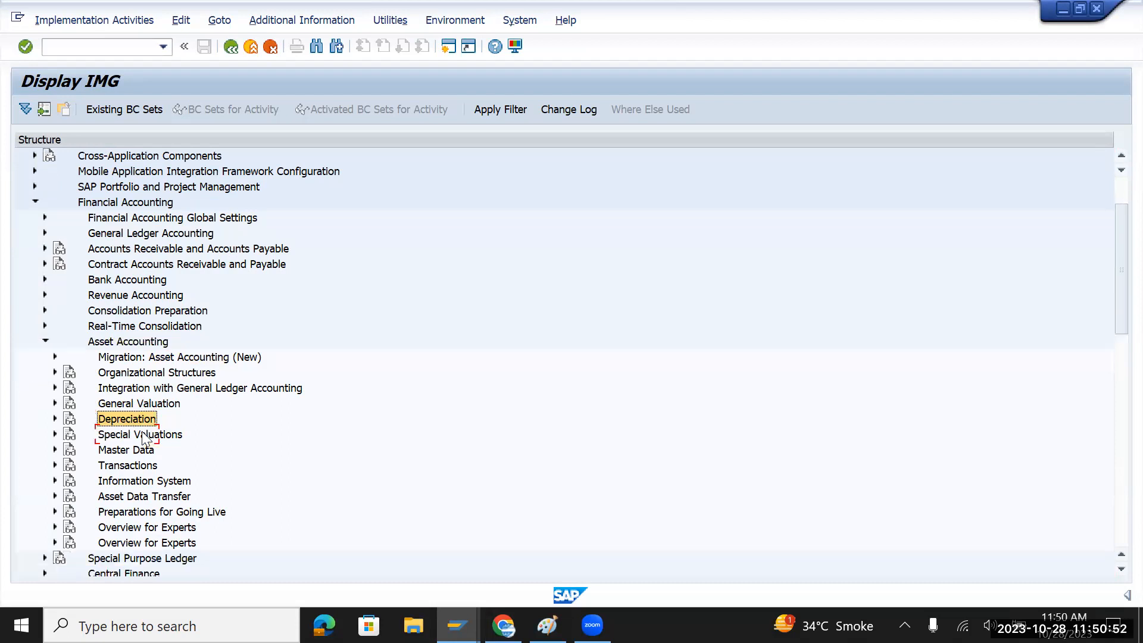
pyautogui.click(54, 419)
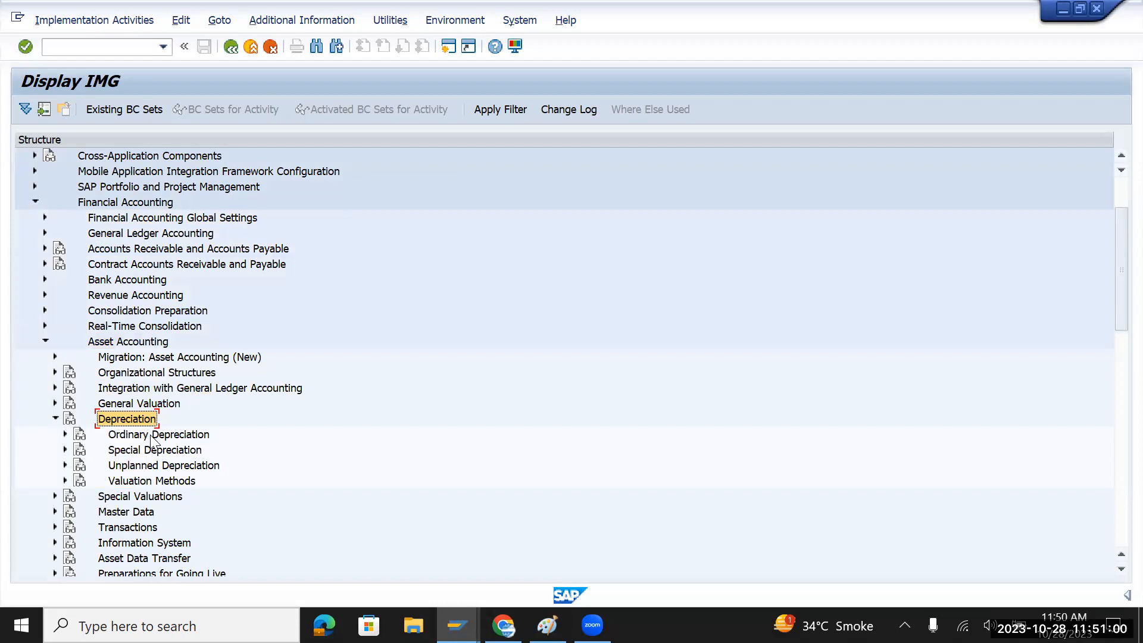
pyautogui.click(55, 419)
# Open the Copy Reference Chart of Depreciation activity from Organizational Structures under Asset Accounting
pyautogui.click(54, 372)
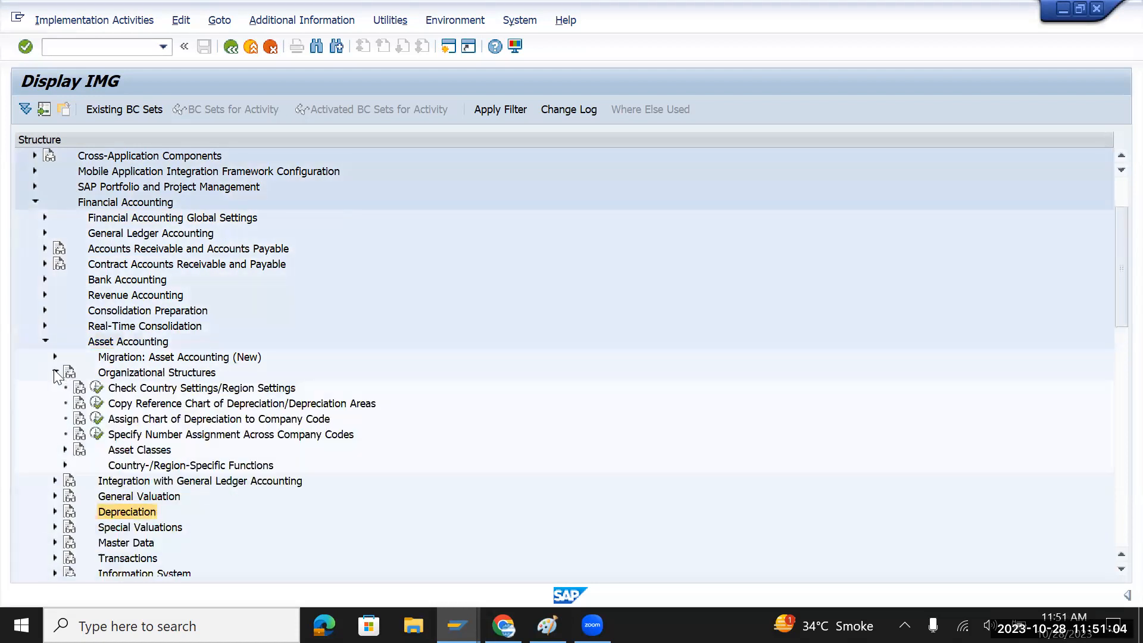
pyautogui.click(169, 405)
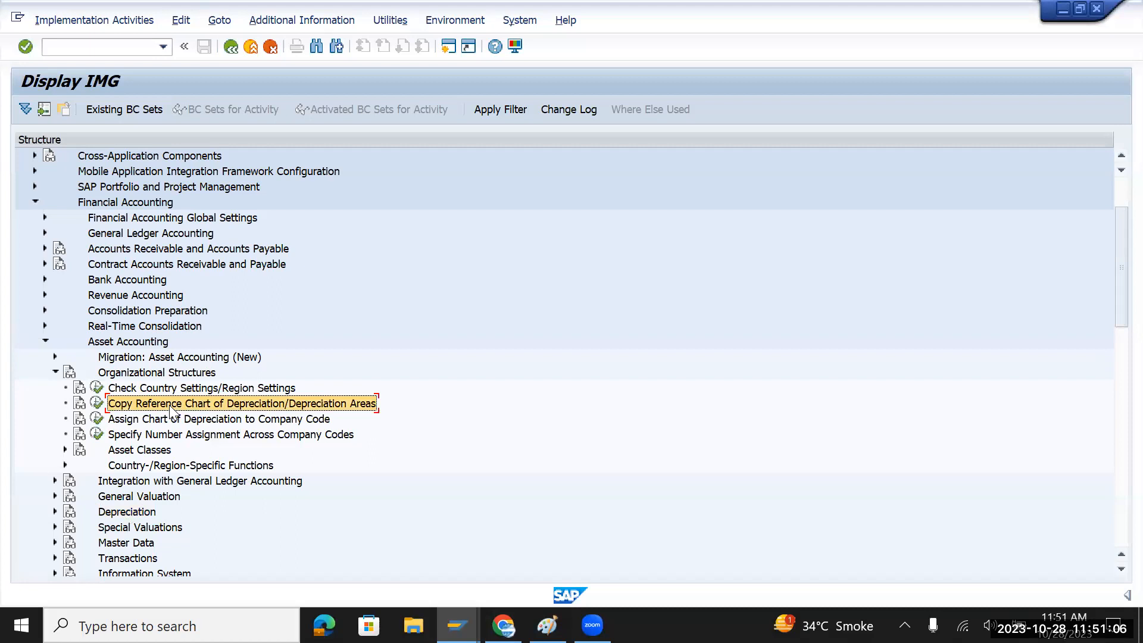
pyautogui.click(95, 404)
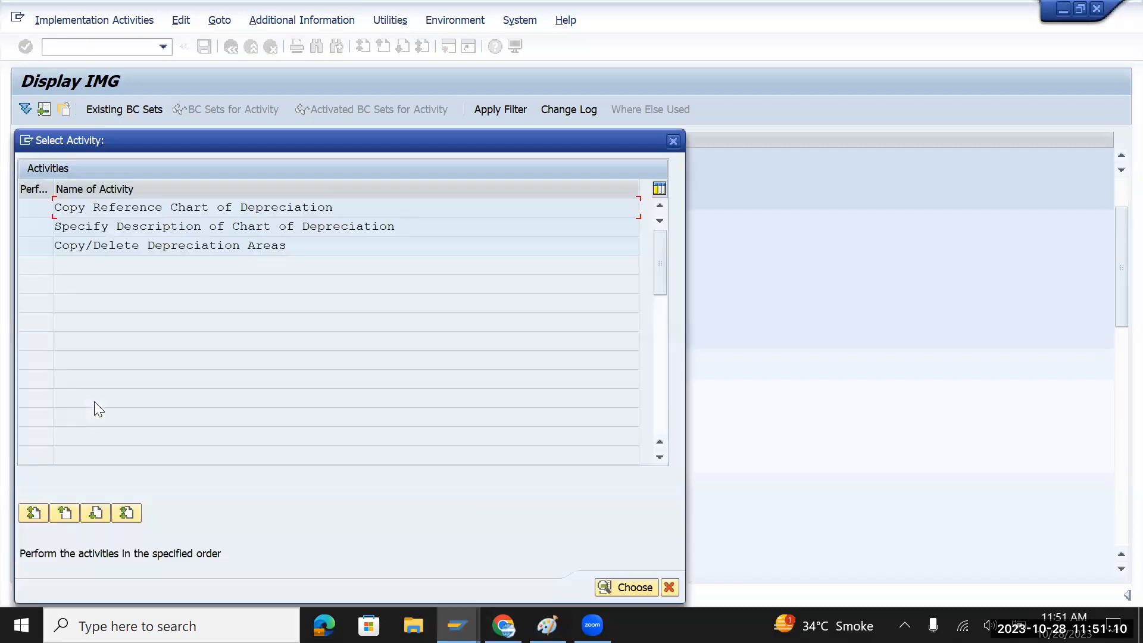
pyautogui.doubleClick(177, 210)
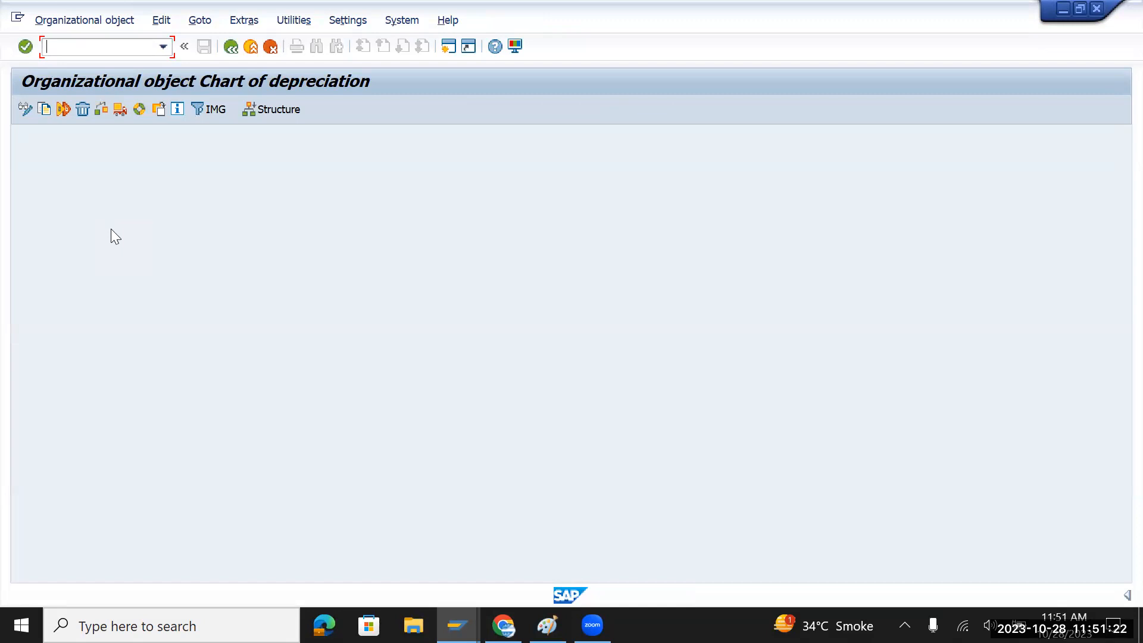
# Try to copy chart of depreciation TMIN to TMUS
pyautogui.click(45, 111)
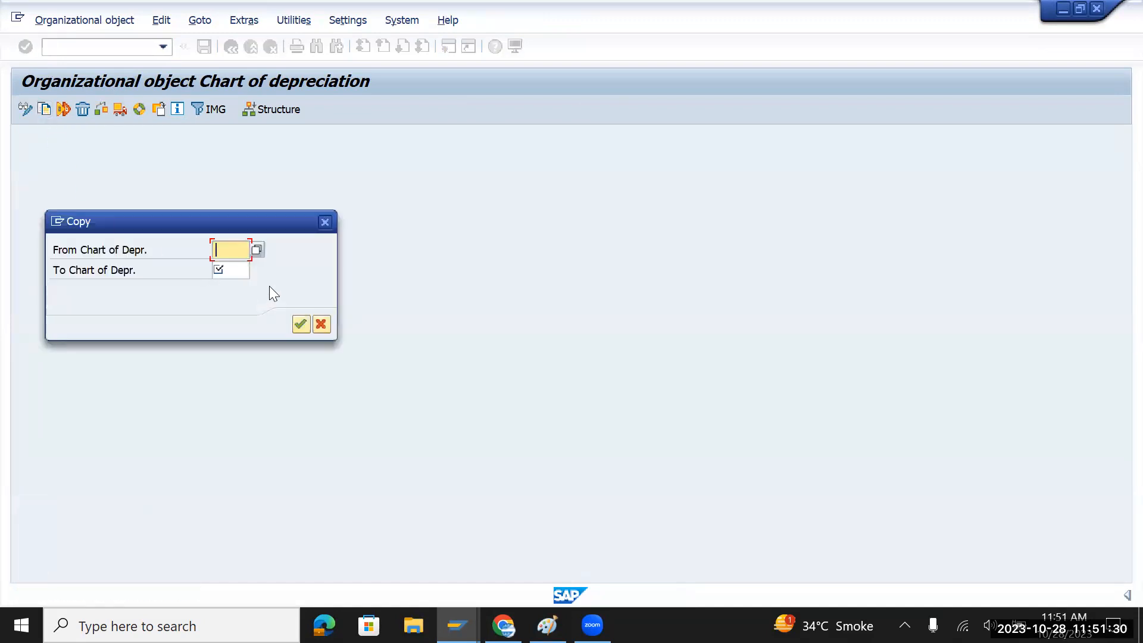
pyautogui.write('tmin')
pyautogui.press('Tab')
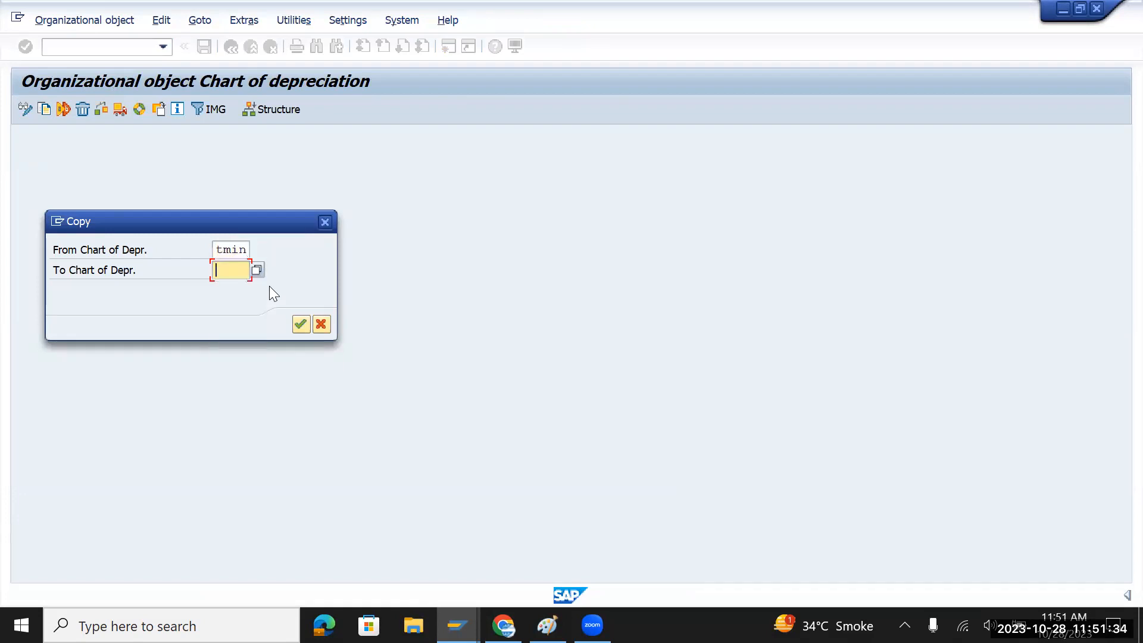
pyautogui.write('tmus')
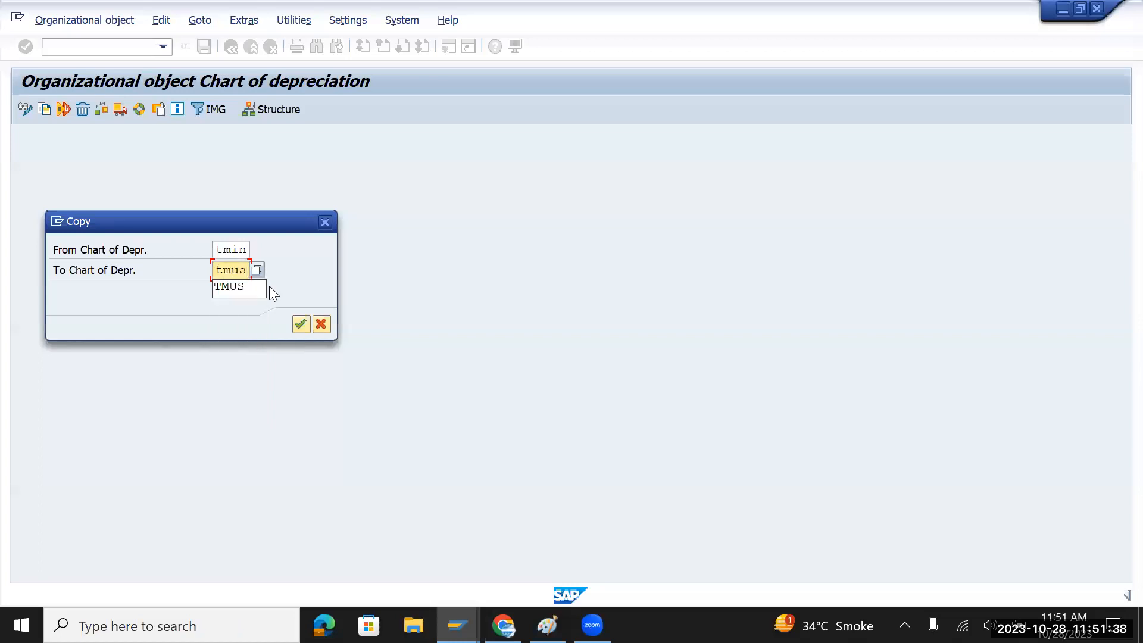
pyautogui.press('Return')
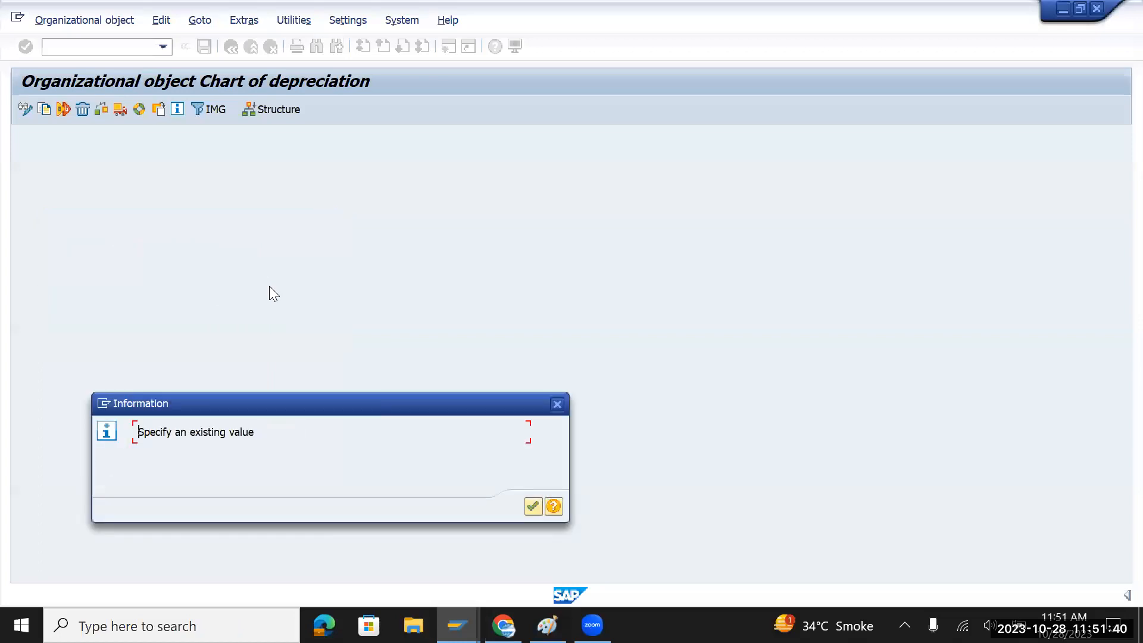
pyautogui.press('Return')
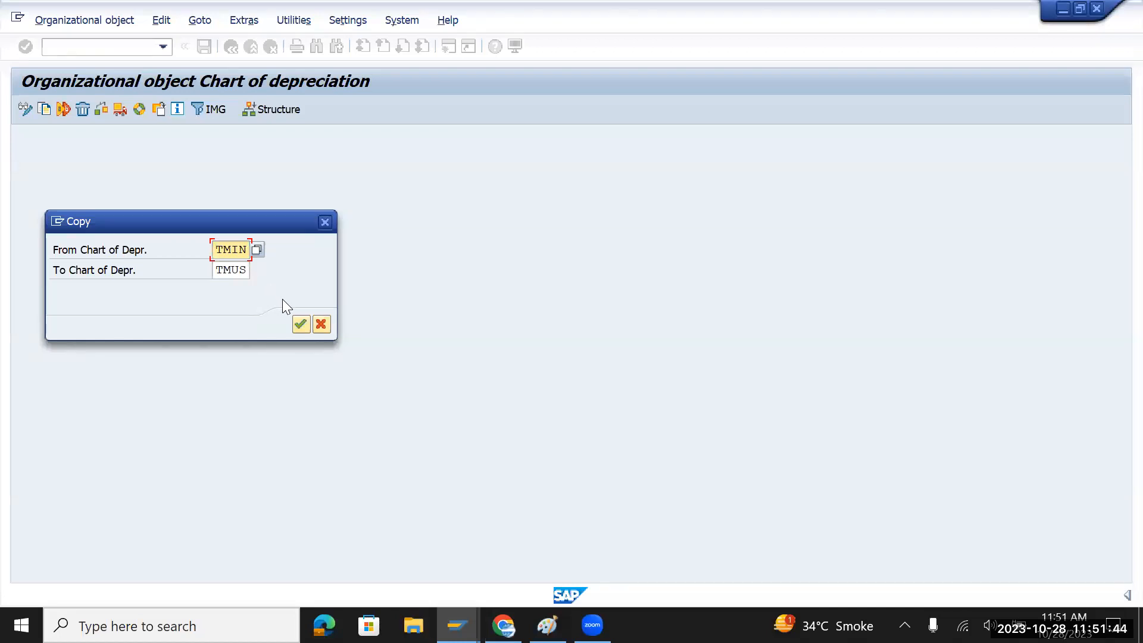
pyautogui.click(300, 324)
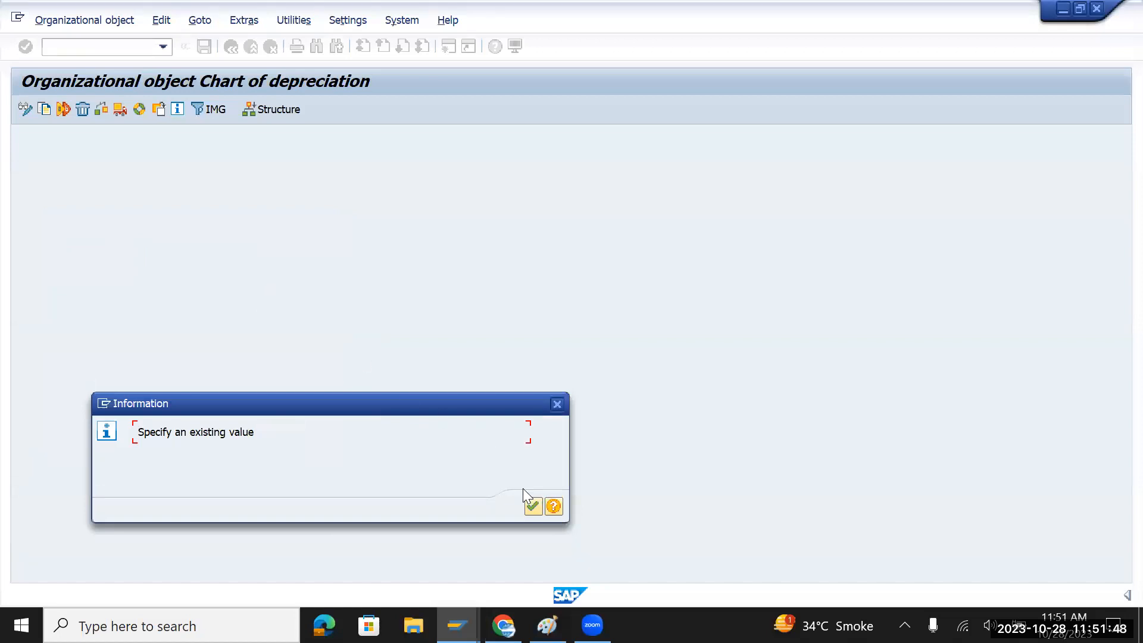
pyautogui.click(531, 506)
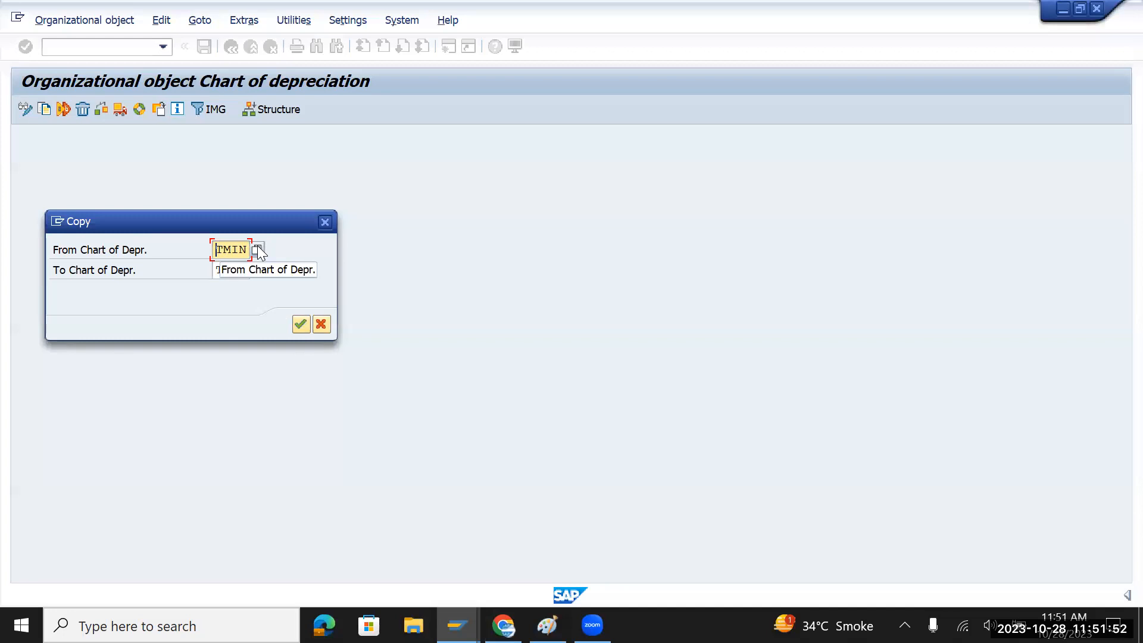
# Choose TMCI (Tata motors india) from the value list as the source chart of depreciation
pyautogui.click(257, 249)
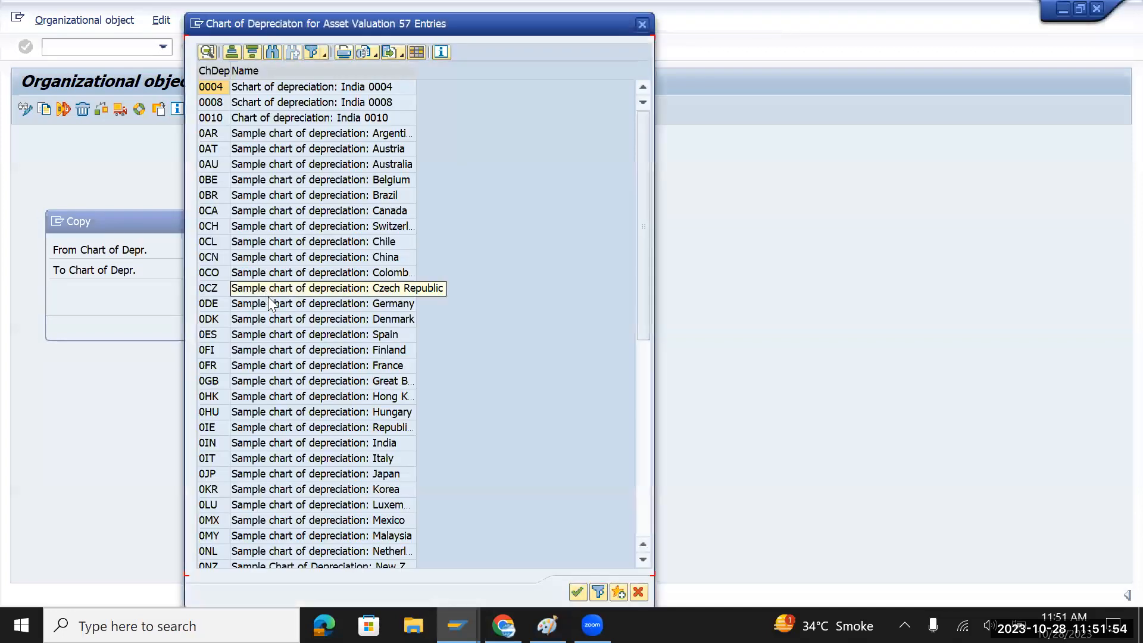
pyautogui.scroll(-9, 268, 298)
pyautogui.click(257, 533)
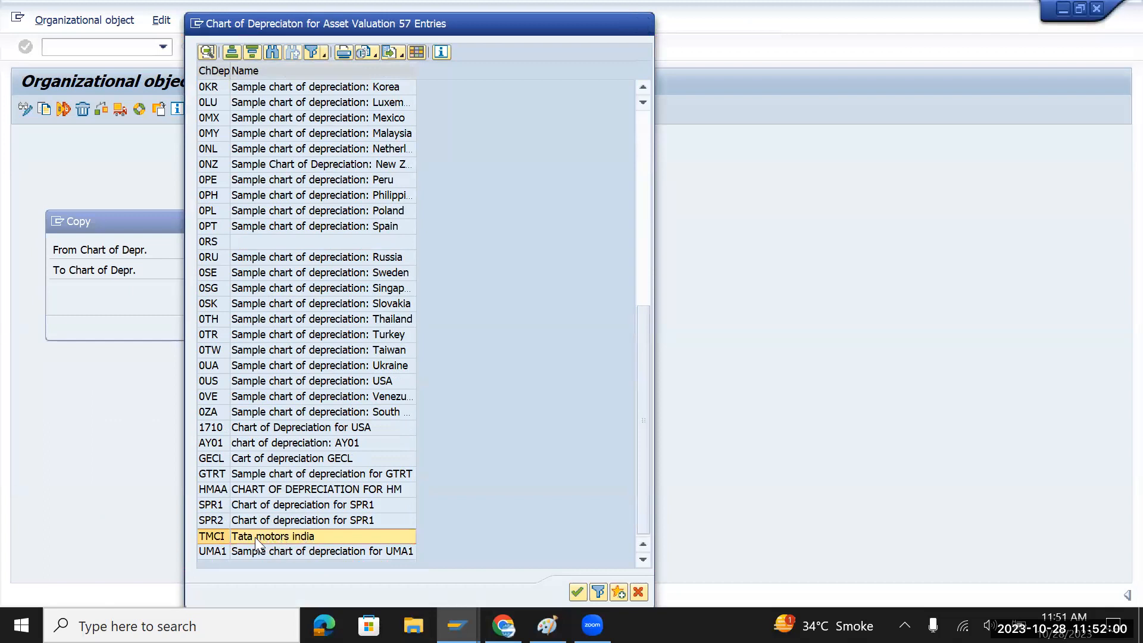
pyautogui.doubleClick(255, 537)
# Copy the chart of depreciation to TMUS, including number range transport, under customizing request WALK902687
pyautogui.click(301, 325)
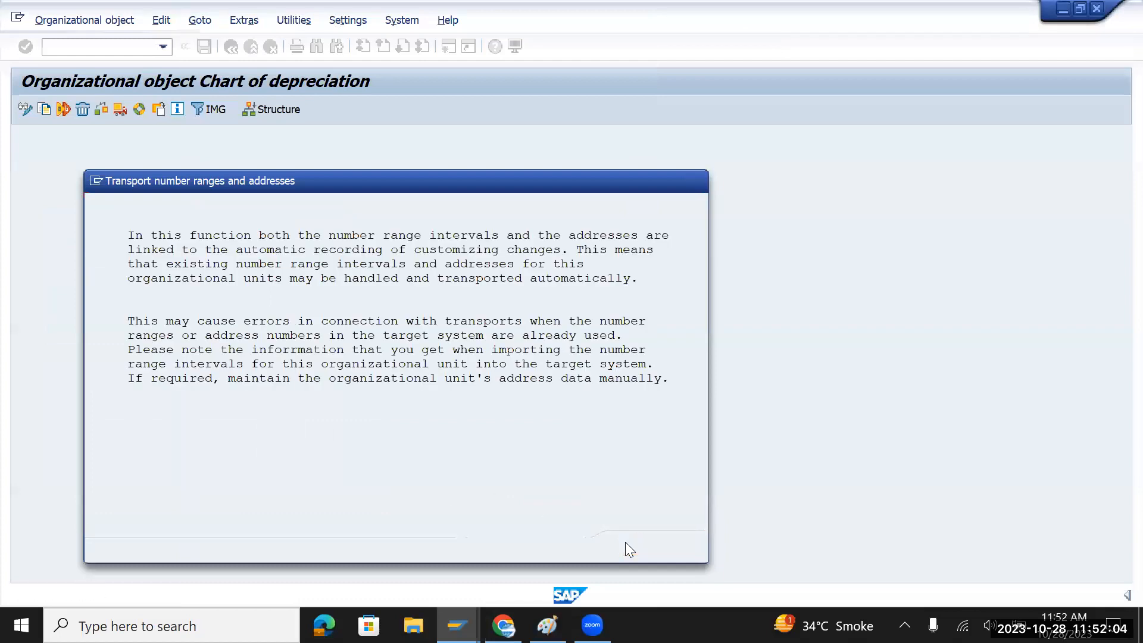
pyautogui.click(628, 546)
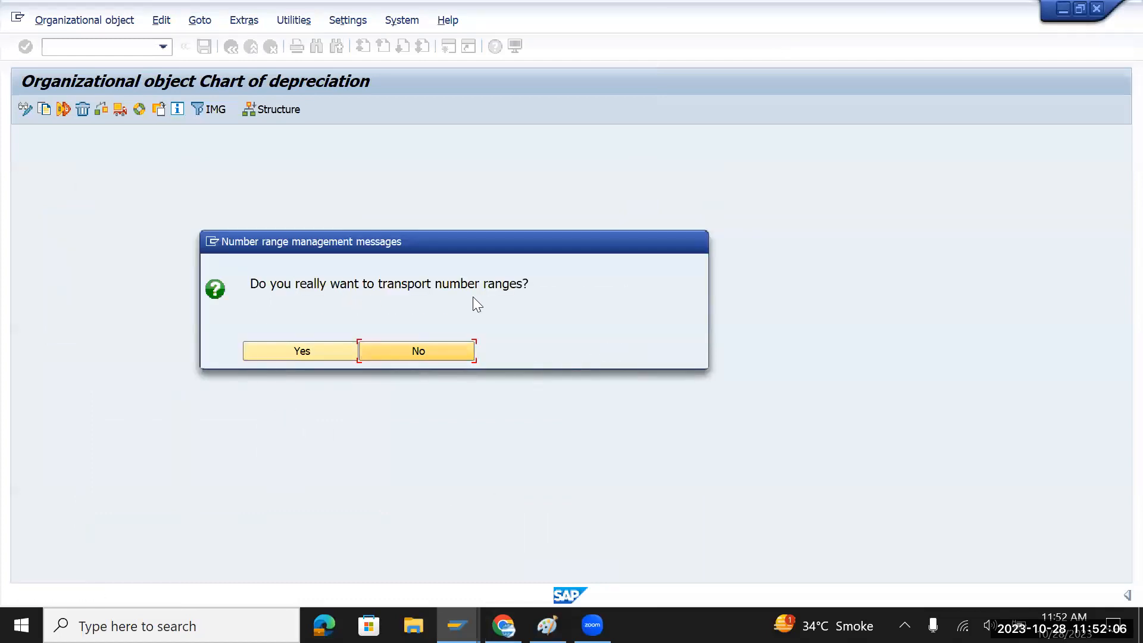
pyautogui.click(306, 351)
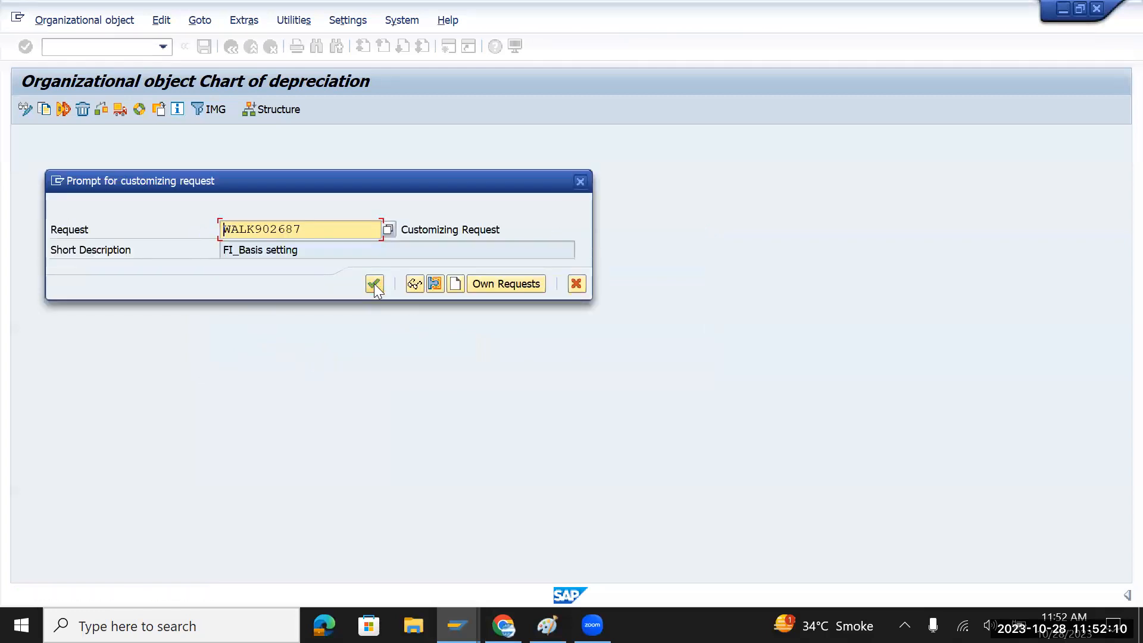
pyautogui.click(374, 284)
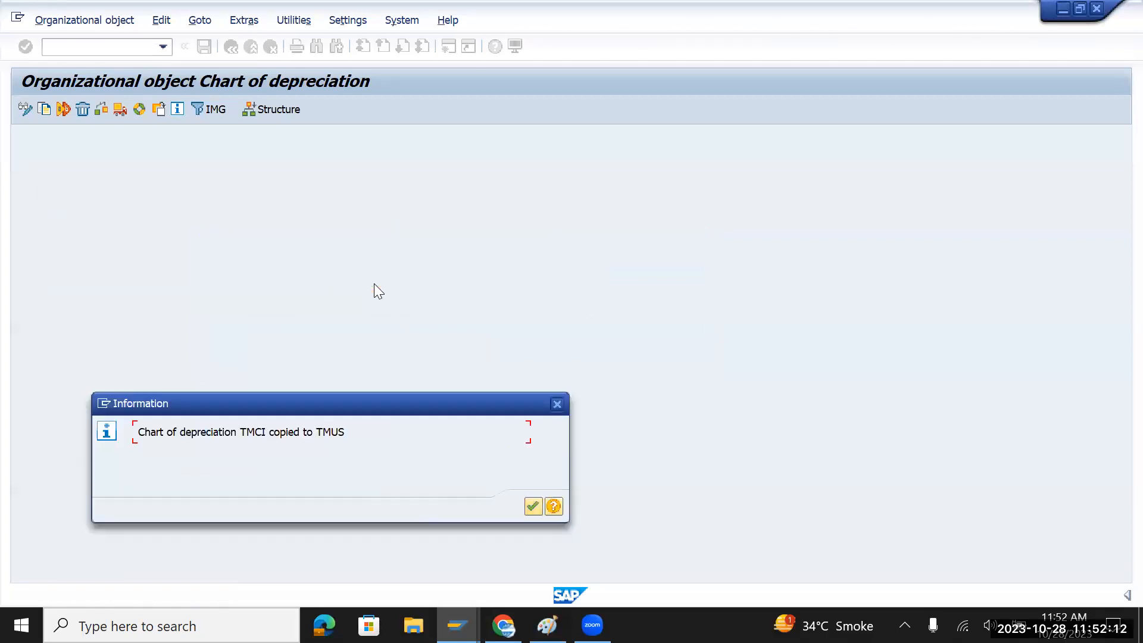
# Review the completed activities of the chart of depreciation copy and return to the IMG structure
pyautogui.click(526, 506)
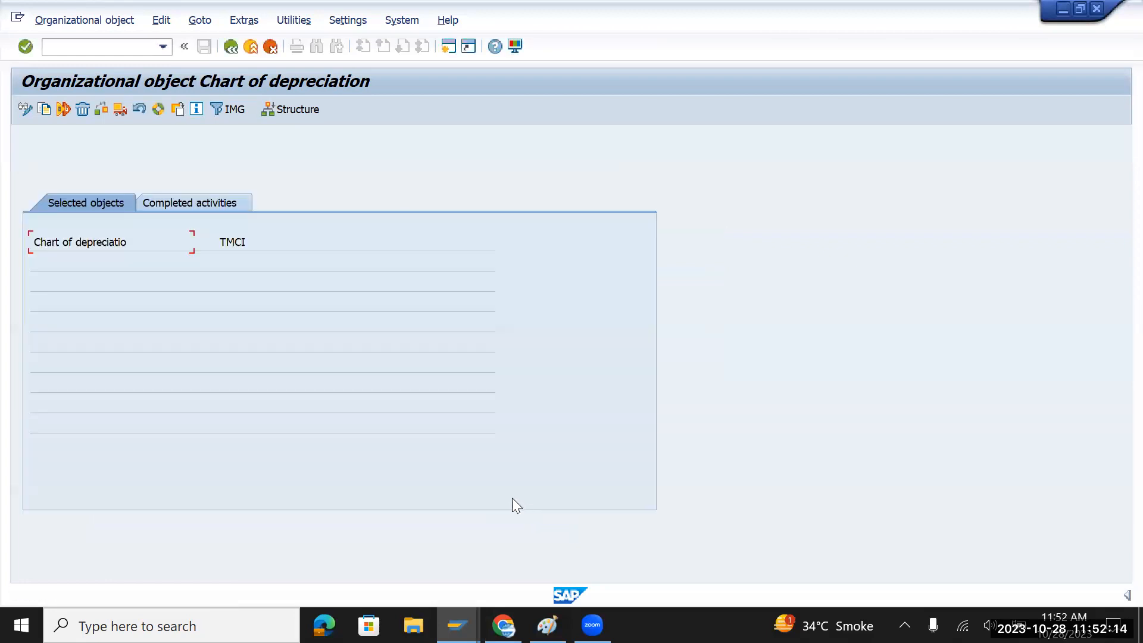
pyautogui.click(146, 203)
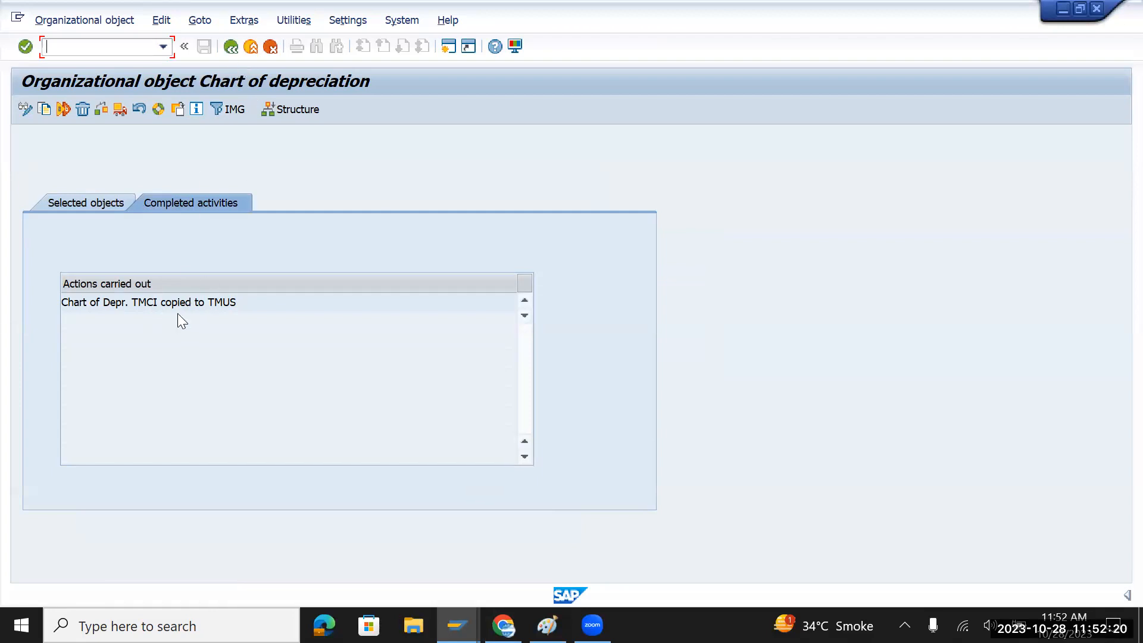
pyautogui.click(228, 45)
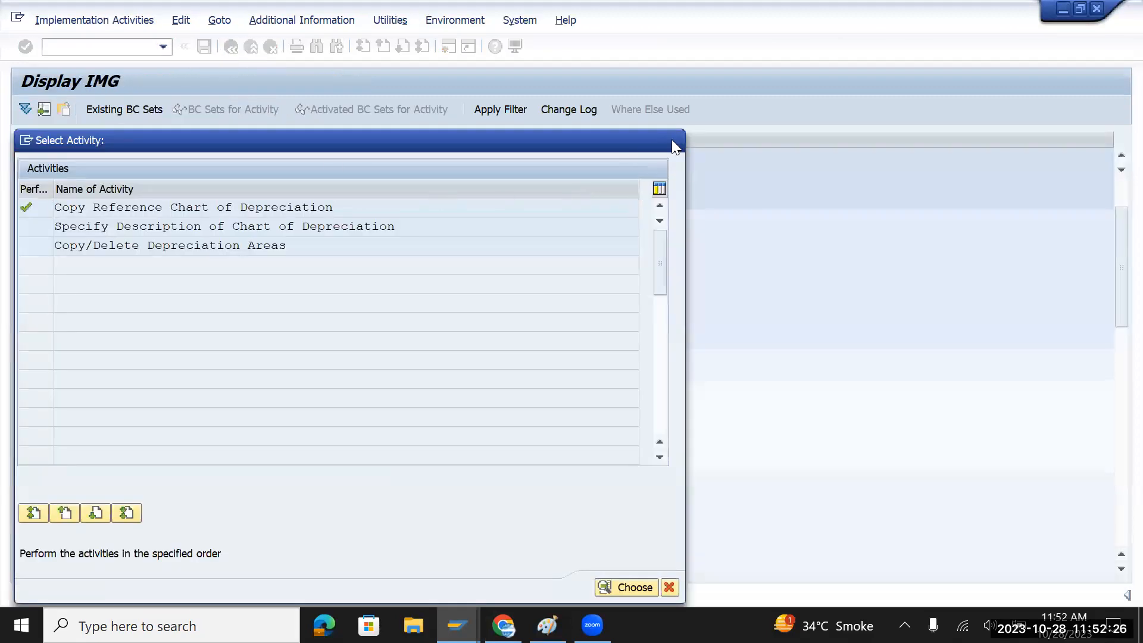
pyautogui.click(672, 140)
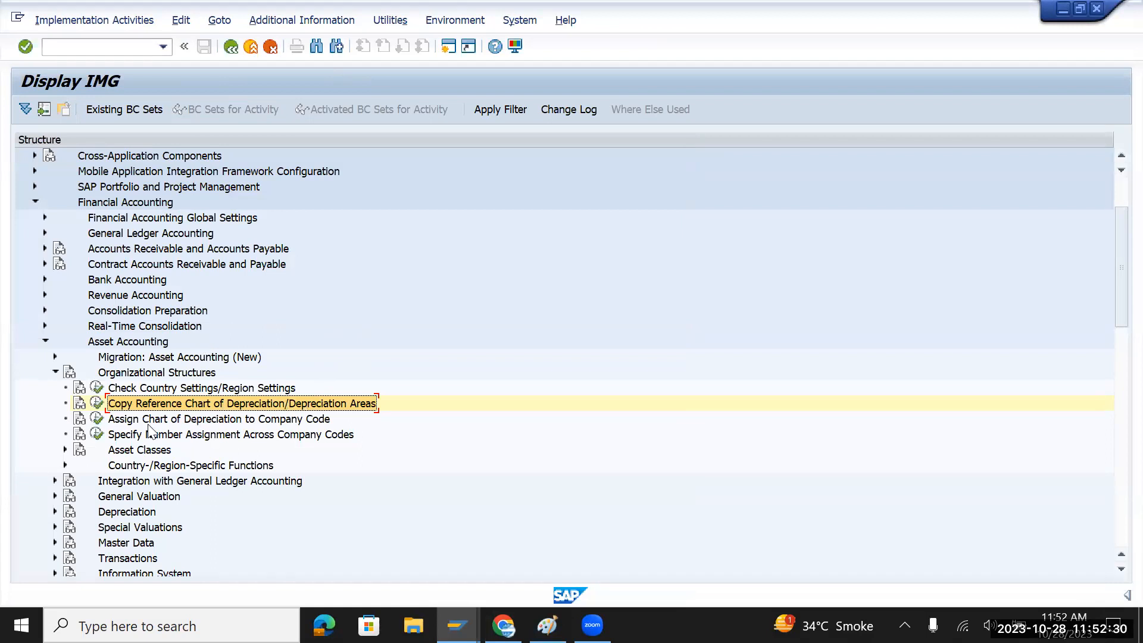
# Expand the Depreciation node under Asset Accounting in the IMG structure and select Ordinary Depreciation
pyautogui.click(149, 422)
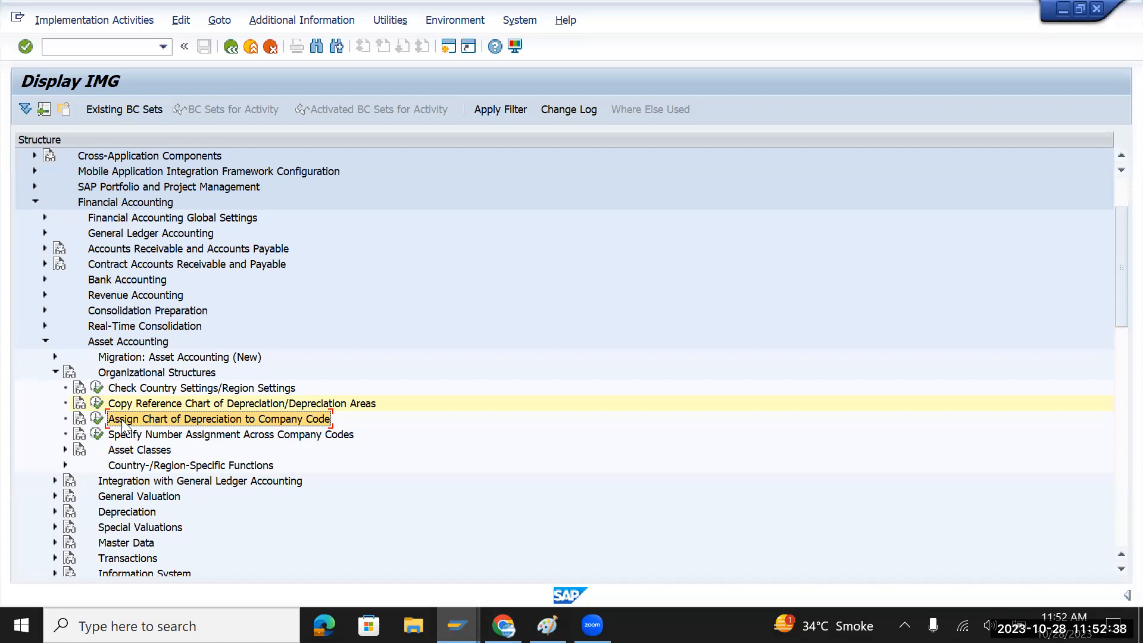
pyautogui.click(151, 404)
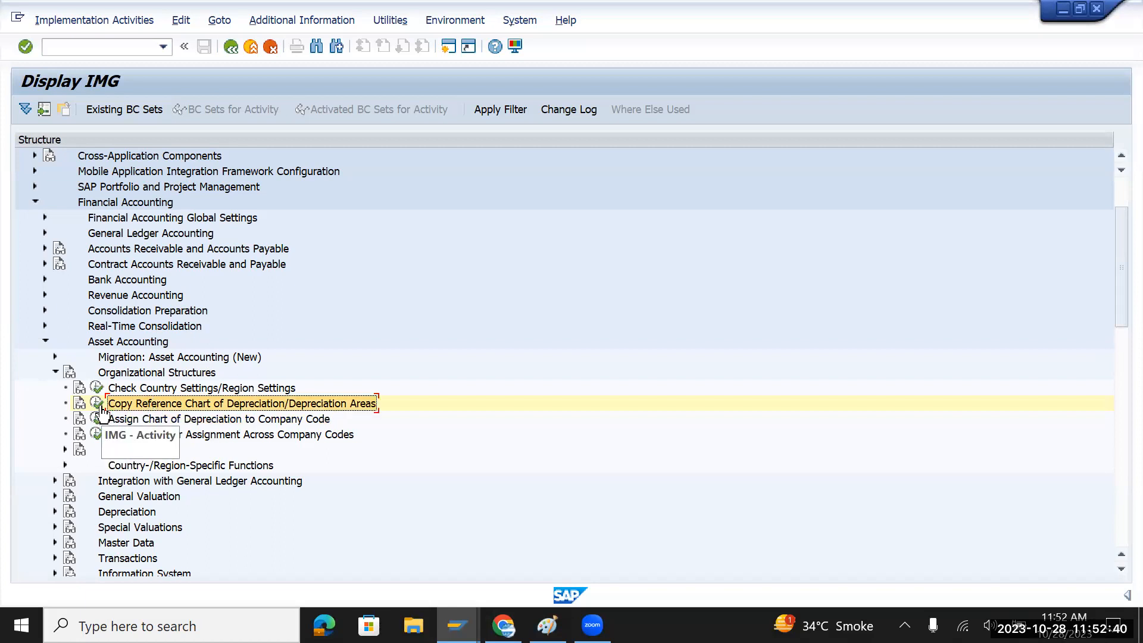
pyautogui.scroll(-1, 137, 469)
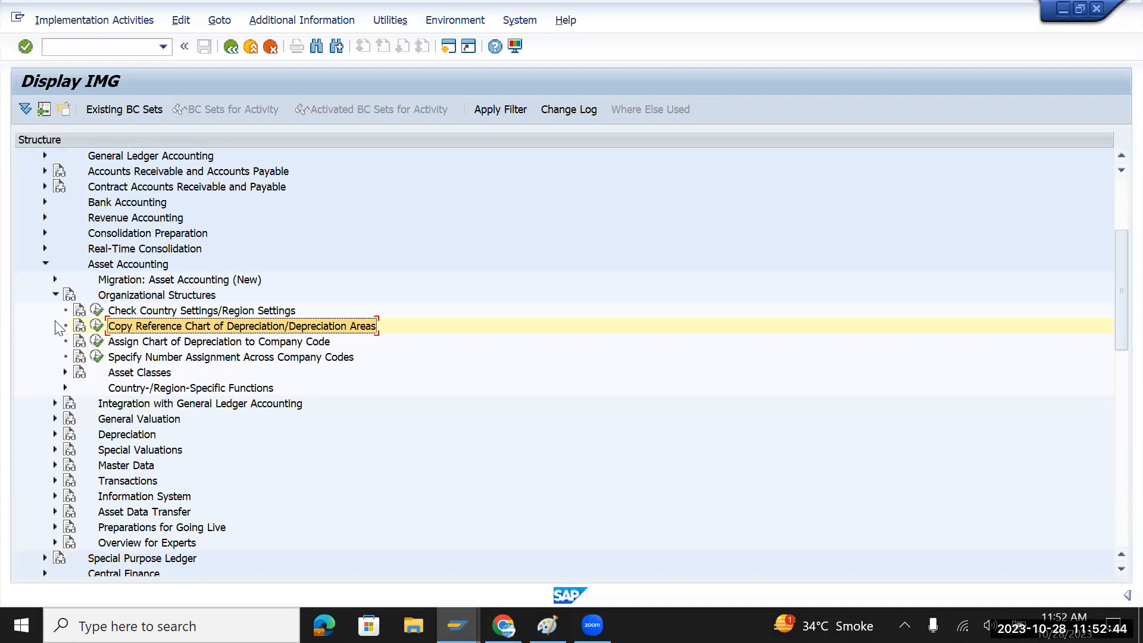
pyautogui.click(55, 433)
pyautogui.click(144, 455)
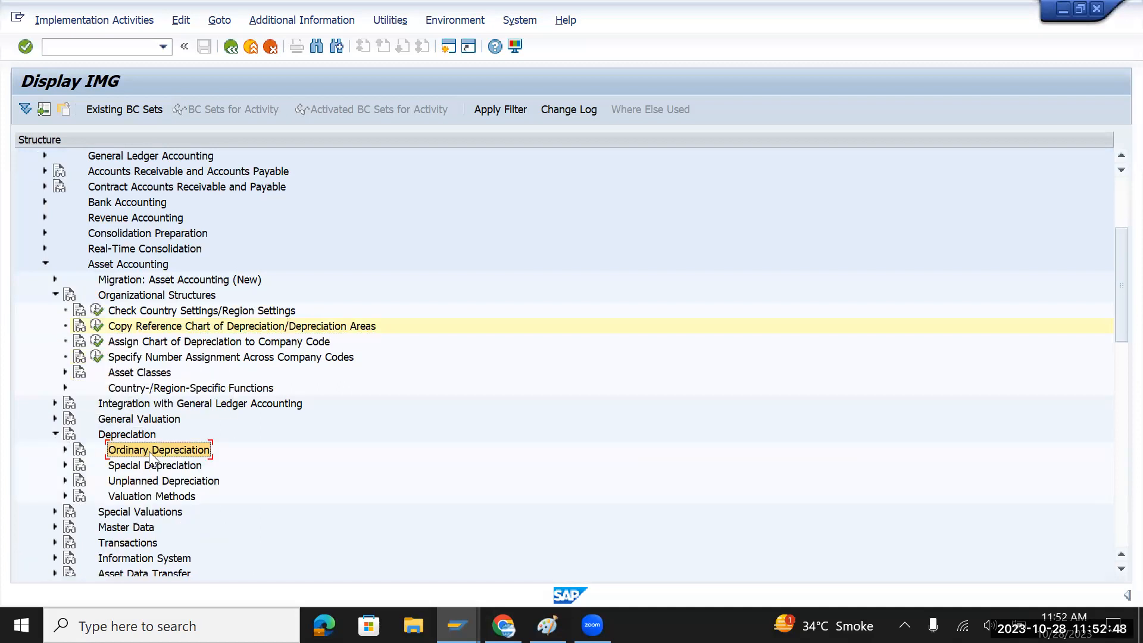
pyautogui.scroll(-1, 149, 451)
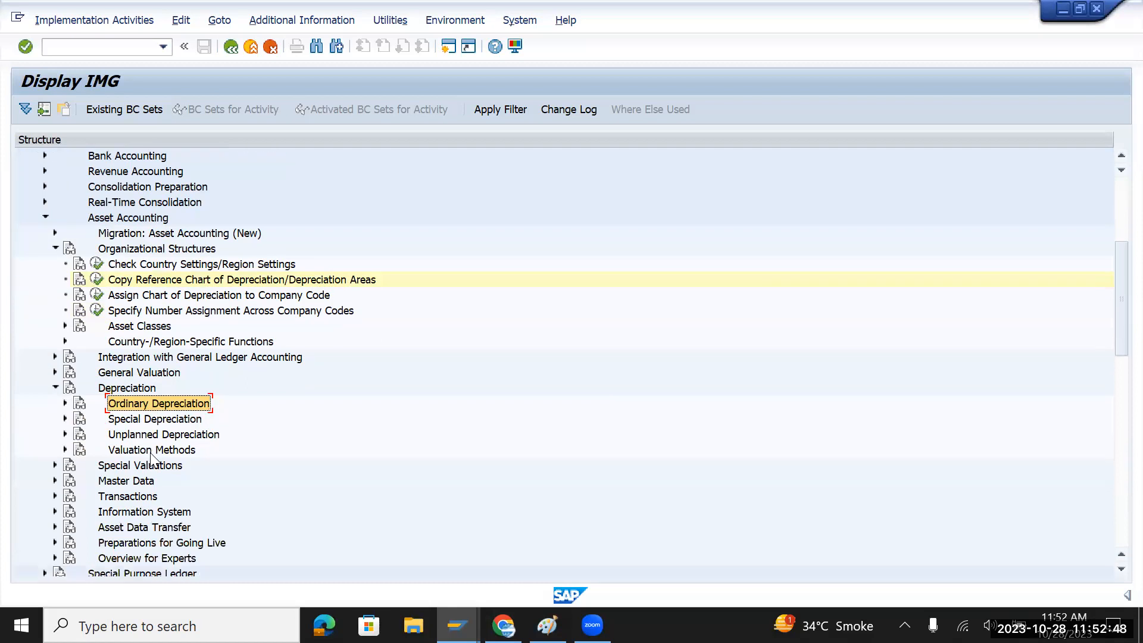
# Review the Determine Depreciation Areas activity under Ordinary Depreciation, and collapse the Depreciation node again
pyautogui.click(66, 403)
pyautogui.click(138, 420)
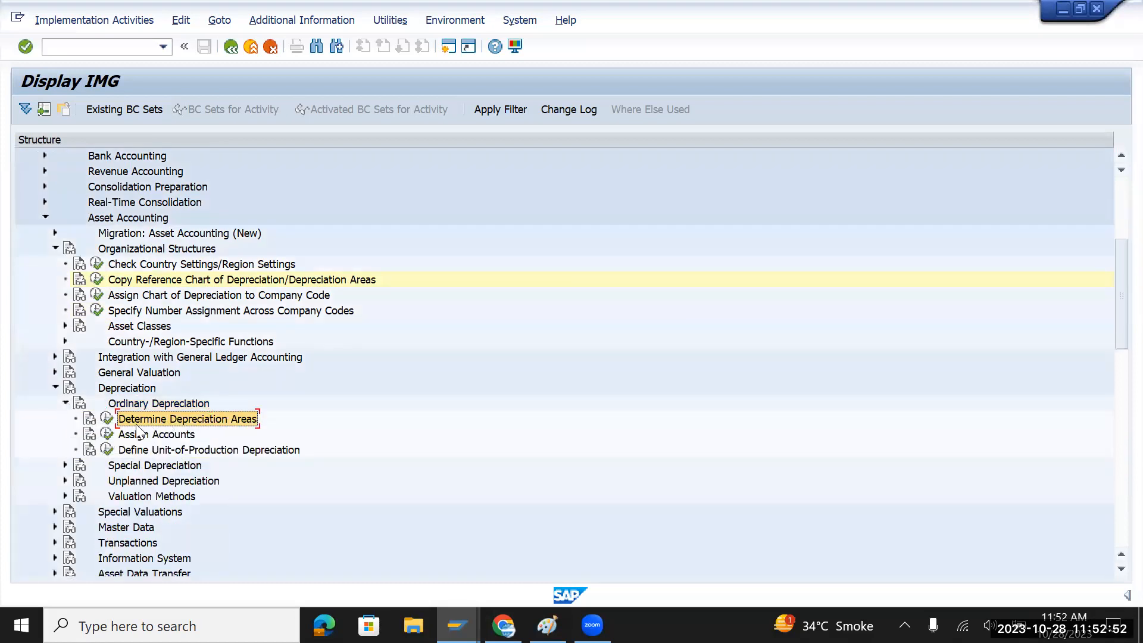
pyautogui.click(107, 419)
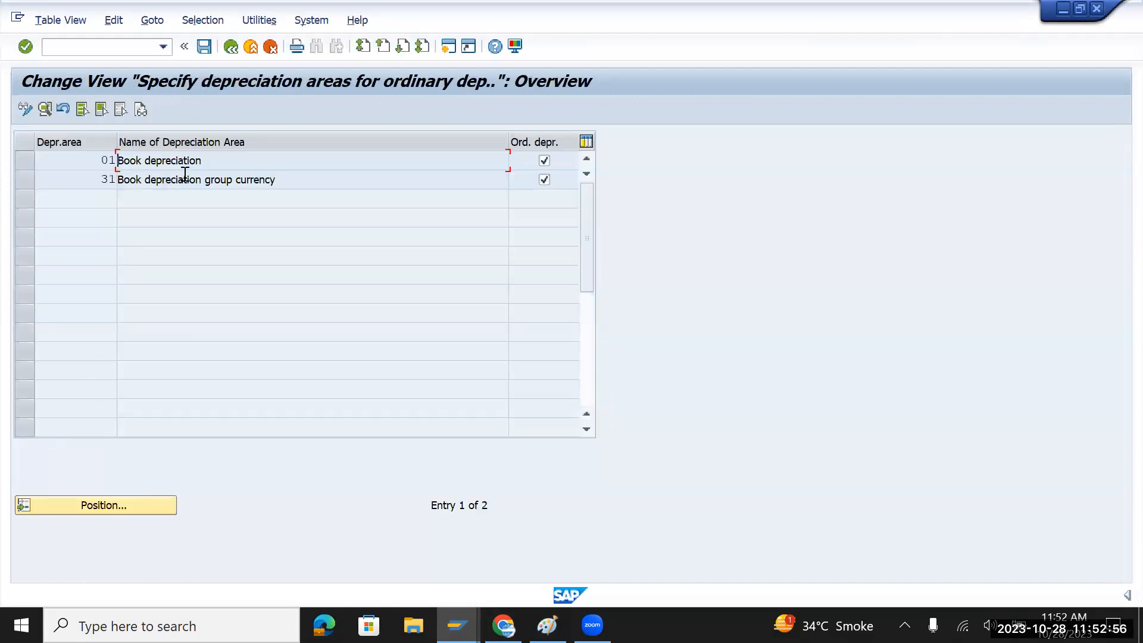
pyautogui.click(230, 47)
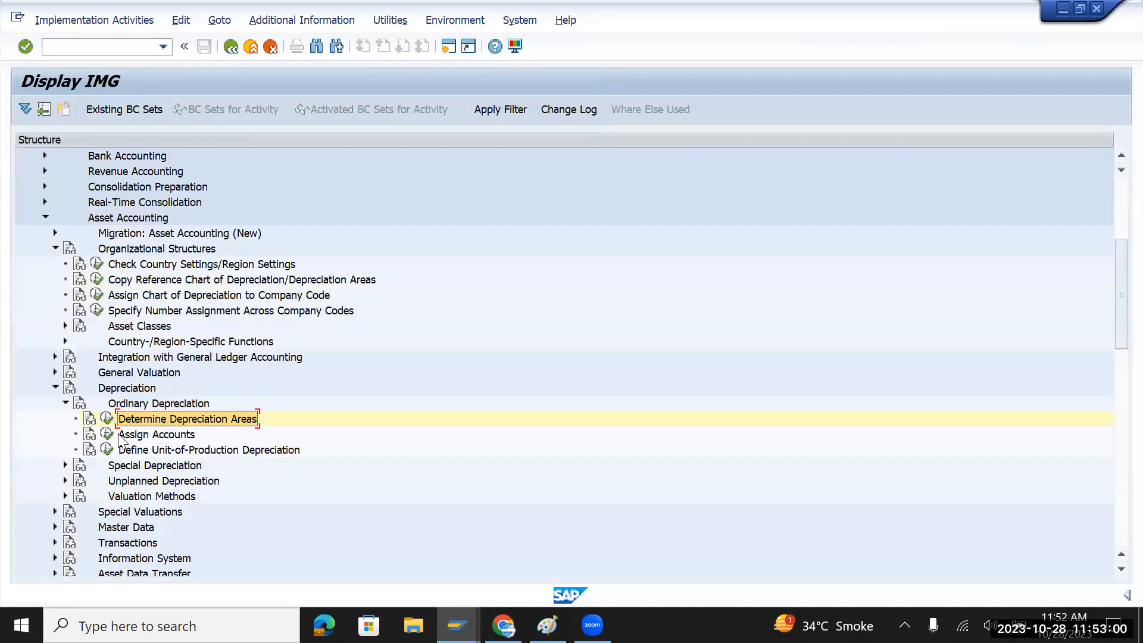
pyautogui.click(65, 403)
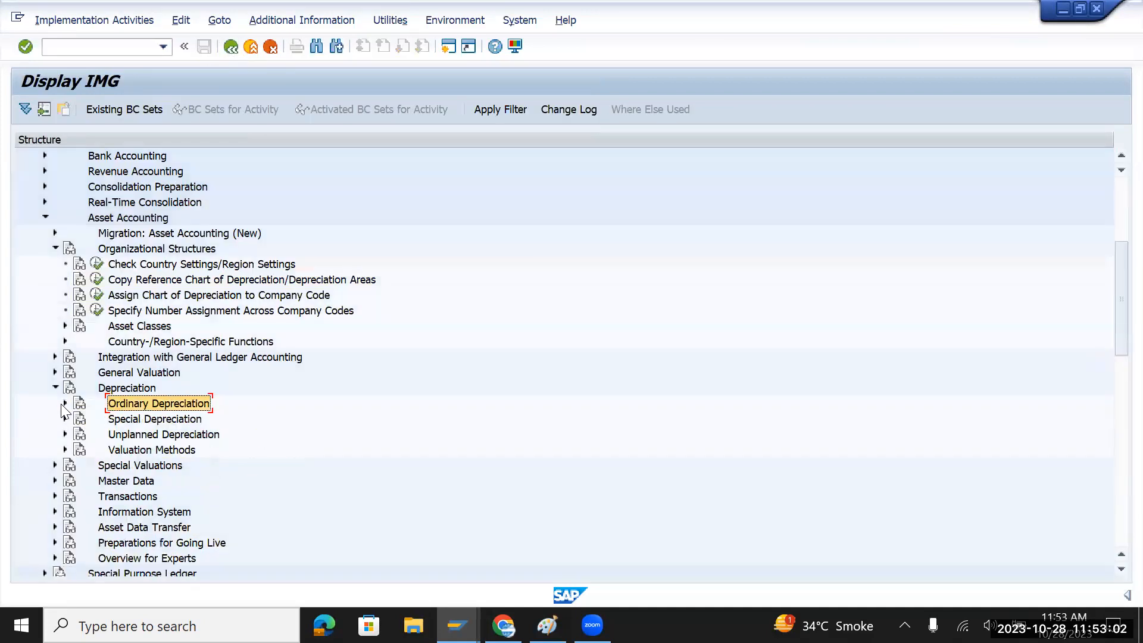
pyautogui.click(54, 388)
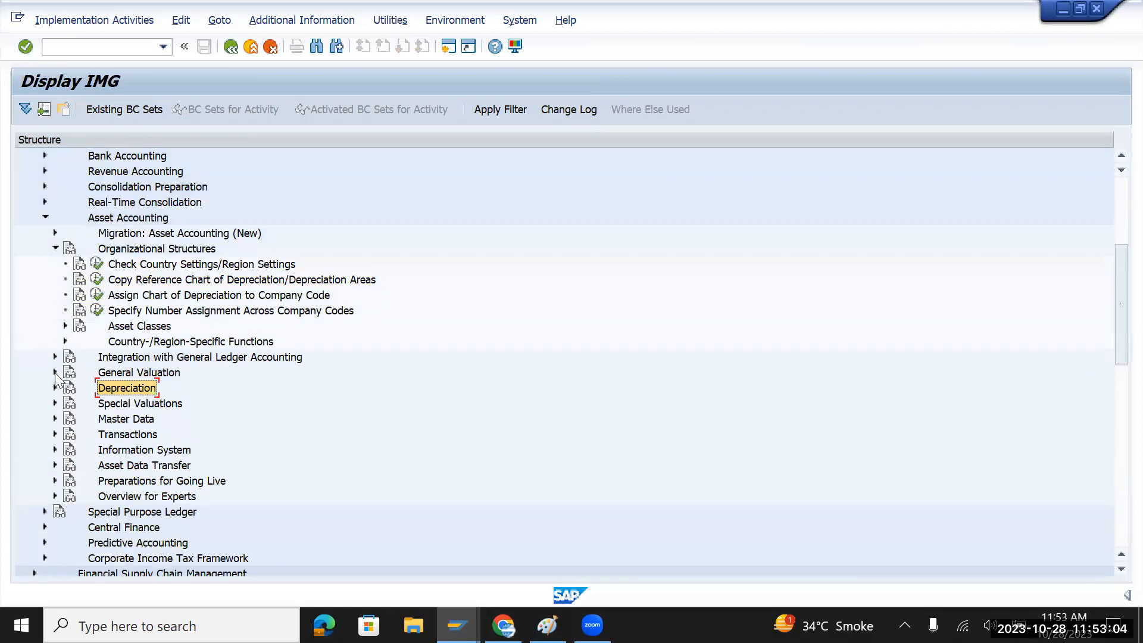
# Review the asset class overview of Determine Depreciation Areas in the Asset Class under General Valuation, and return to the IMG
pyautogui.click(53, 357)
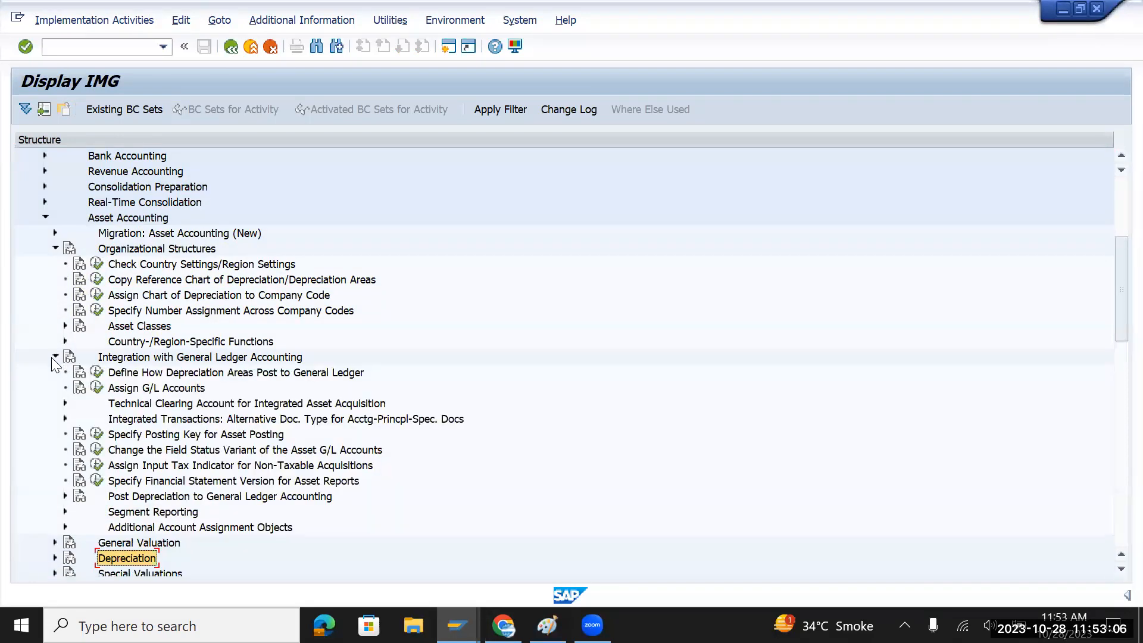
pyautogui.click(53, 357)
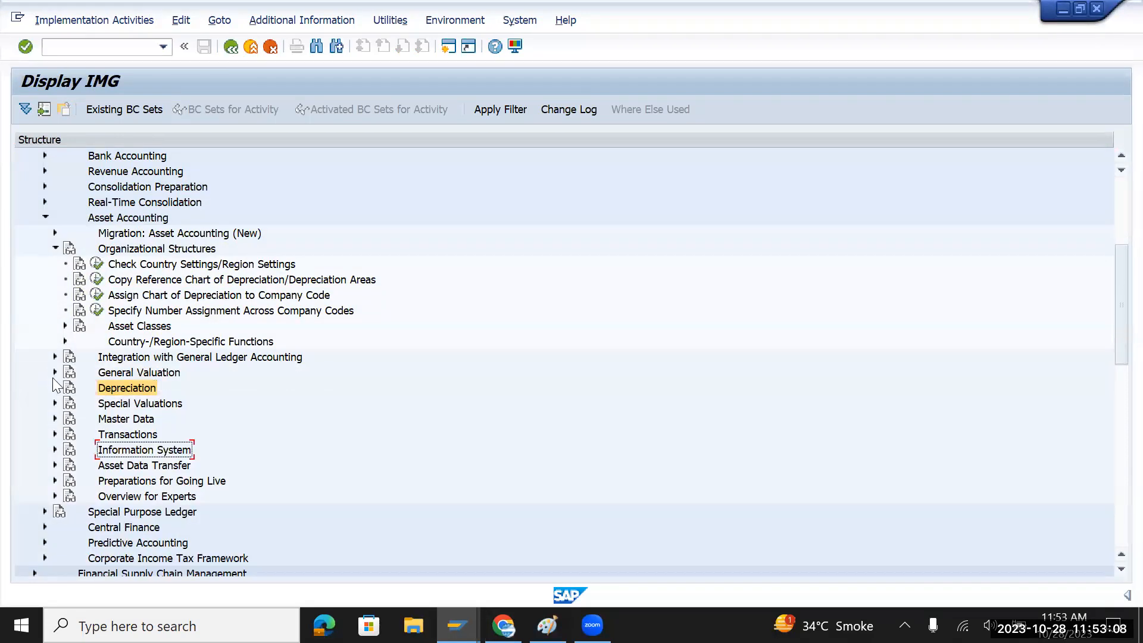
pyautogui.click(55, 373)
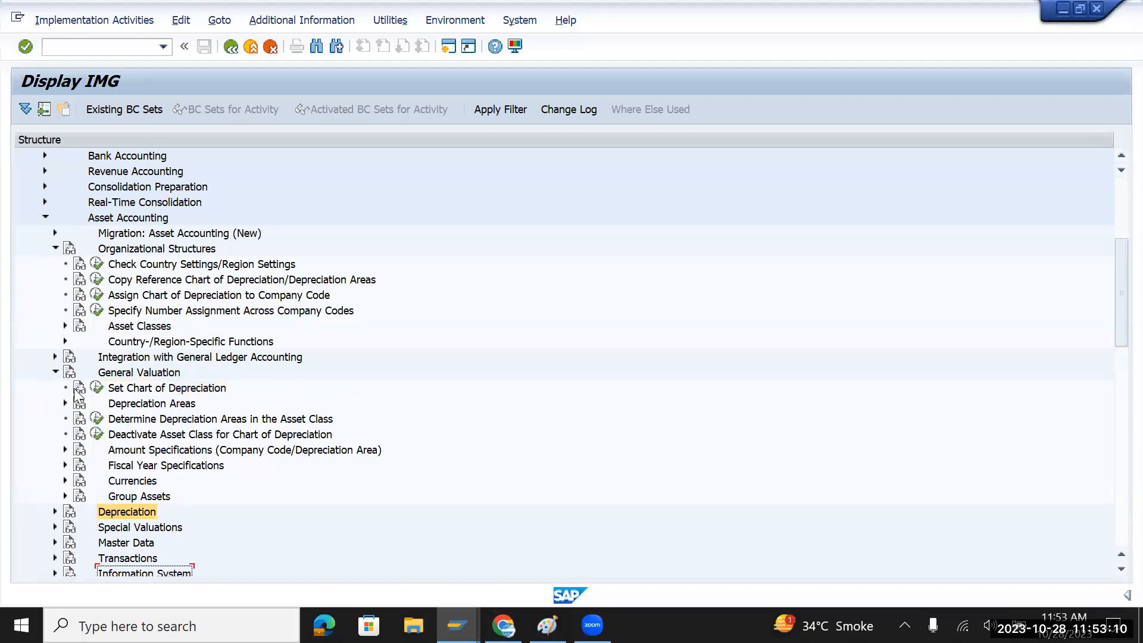
pyautogui.click(152, 421)
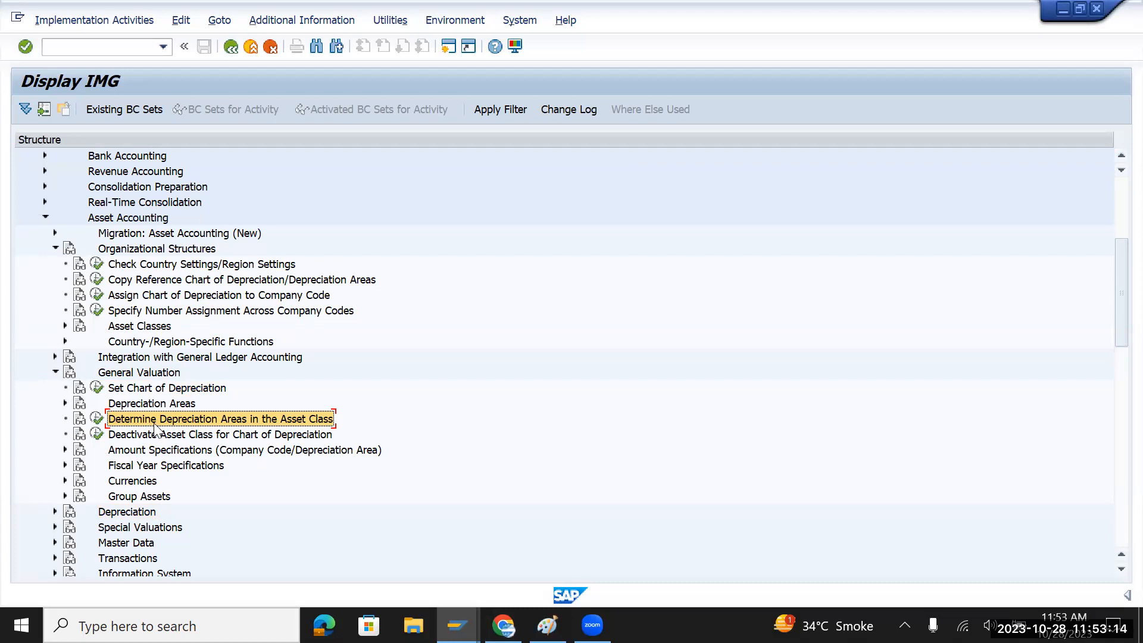
pyautogui.click(97, 418)
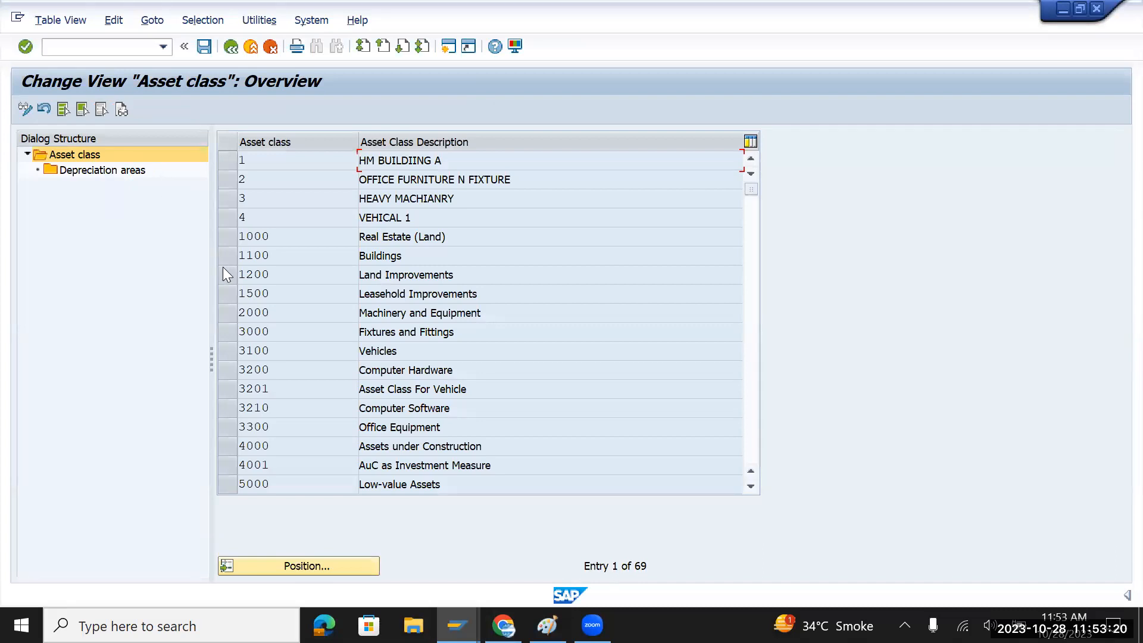
pyautogui.click(232, 47)
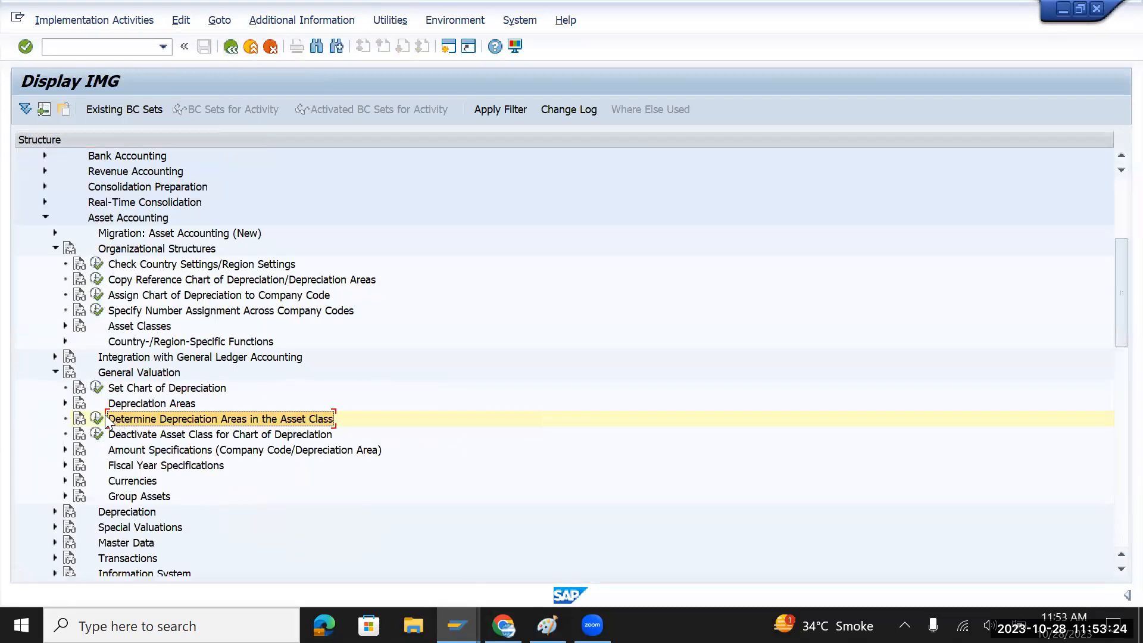
# Open the Define Depreciation Areas activity under General Valuation for chart of depreciation TMUS
pyautogui.click(66, 402)
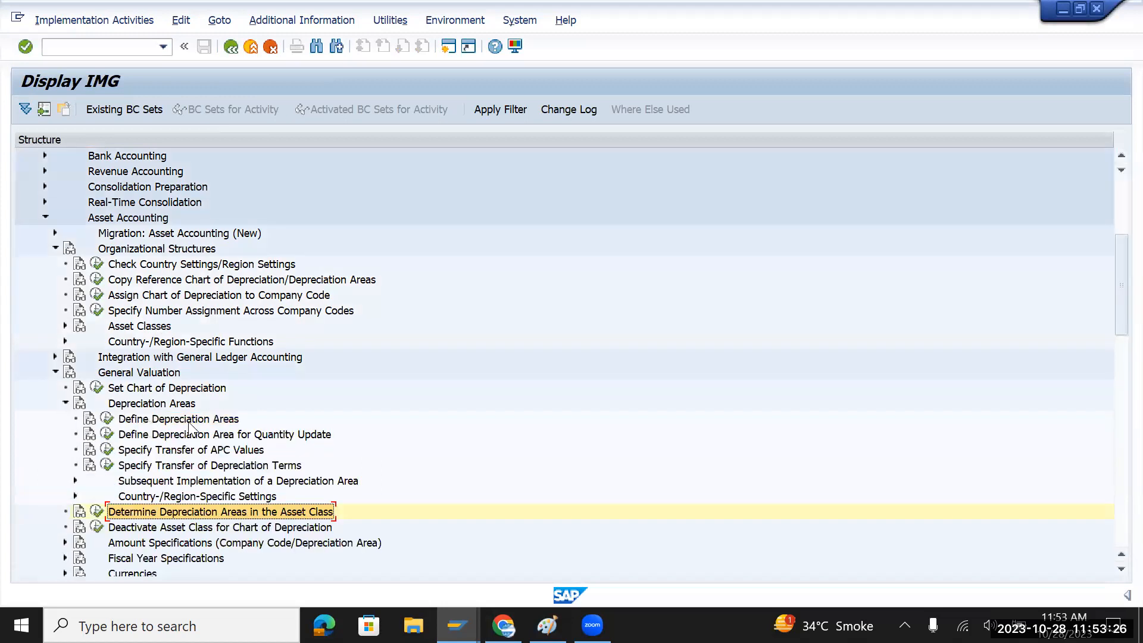
pyautogui.click(162, 422)
pyautogui.click(107, 418)
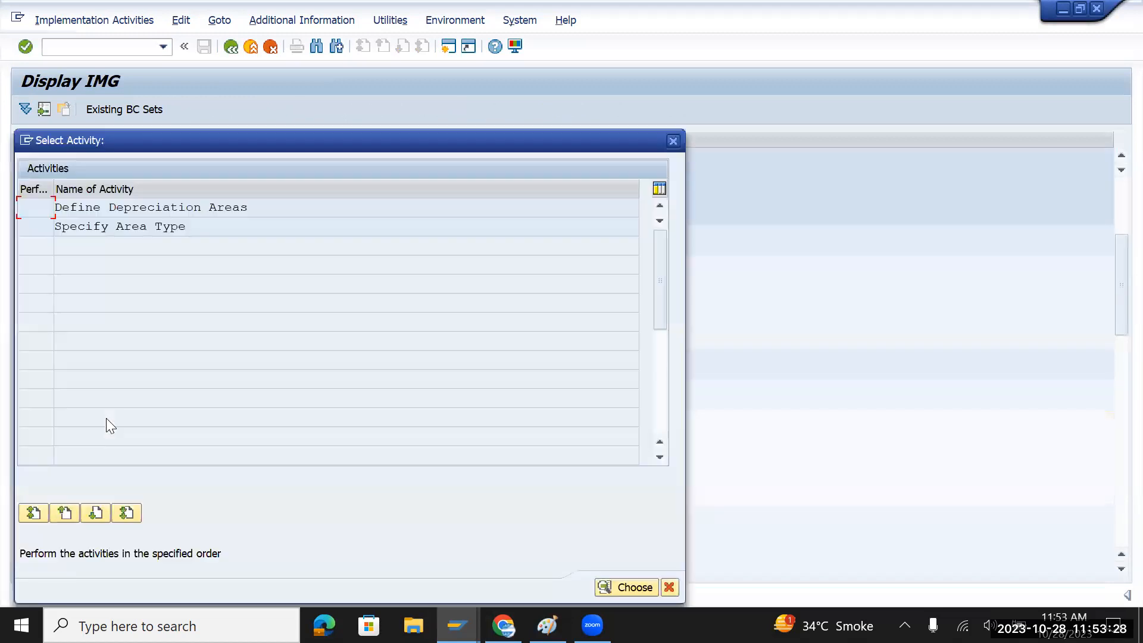
pyautogui.doubleClick(149, 209)
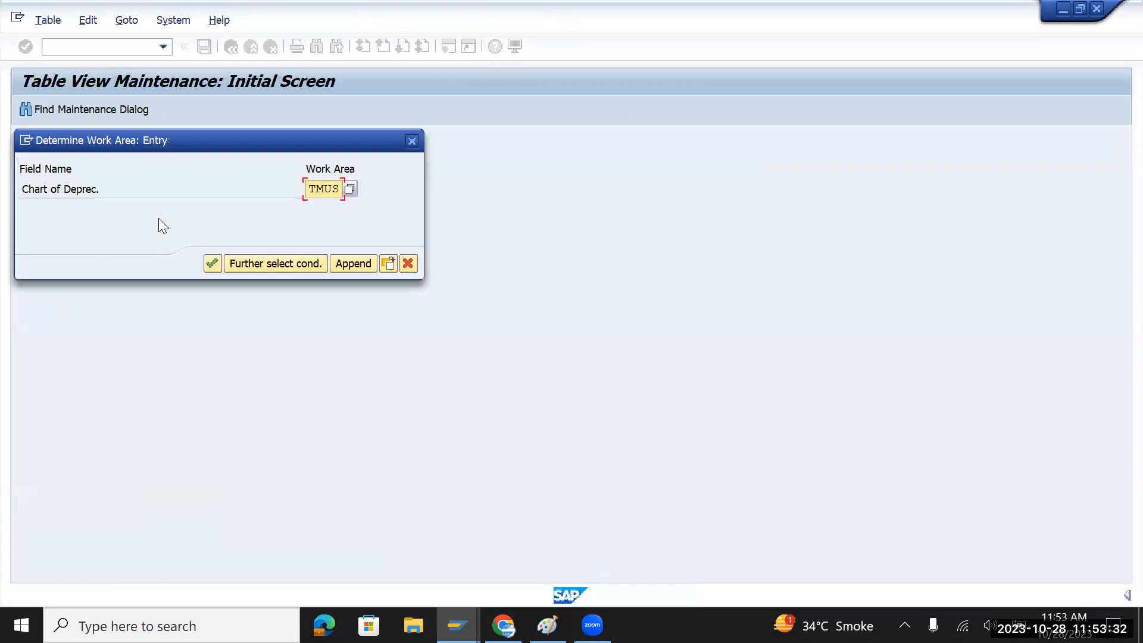
pyautogui.click(207, 261)
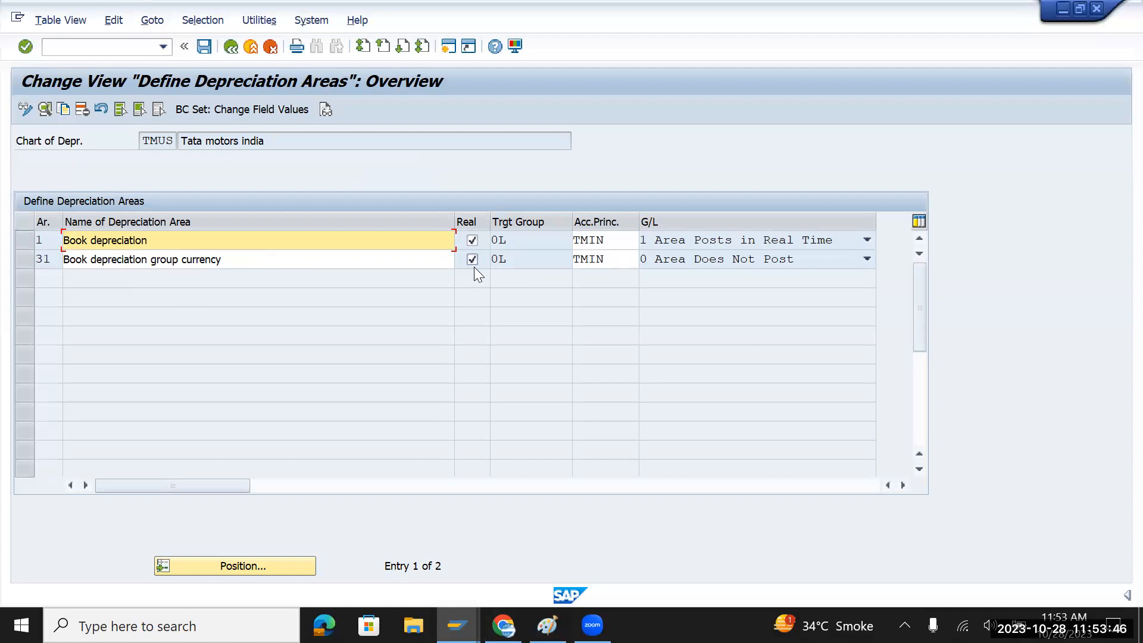
pyautogui.click(993, 90)
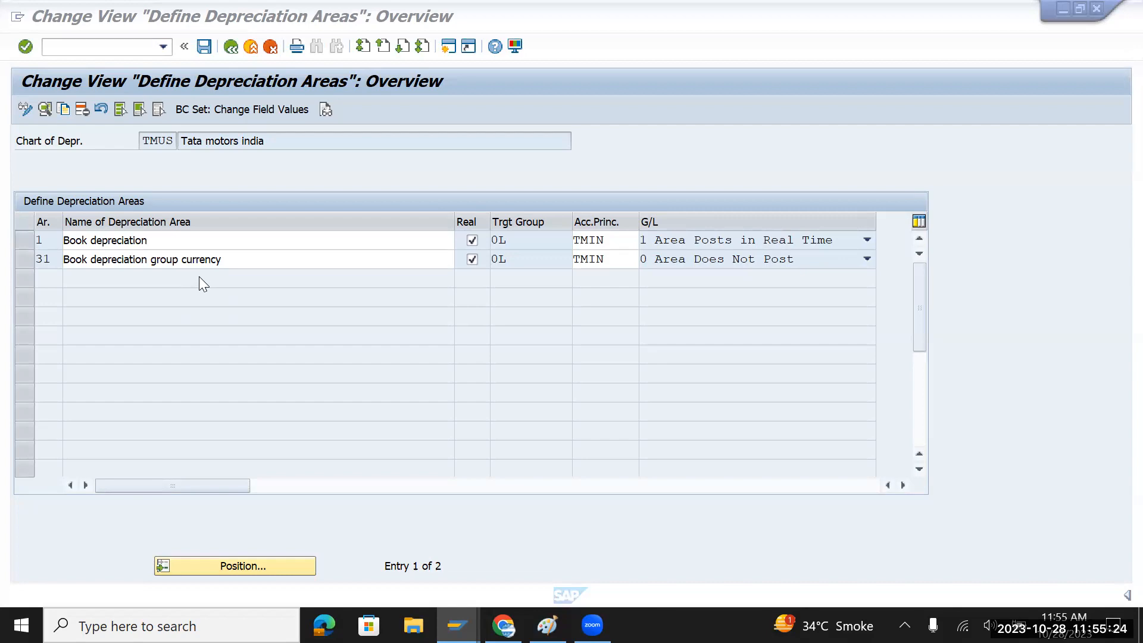
# Switch to Paint and box the TMUS heading plus the leading and non-leading ledger cells of TMIN and TMUS
pyautogui.hotkey('alt', 'Tab')
pyautogui.hotkey('alt', 'Tab')
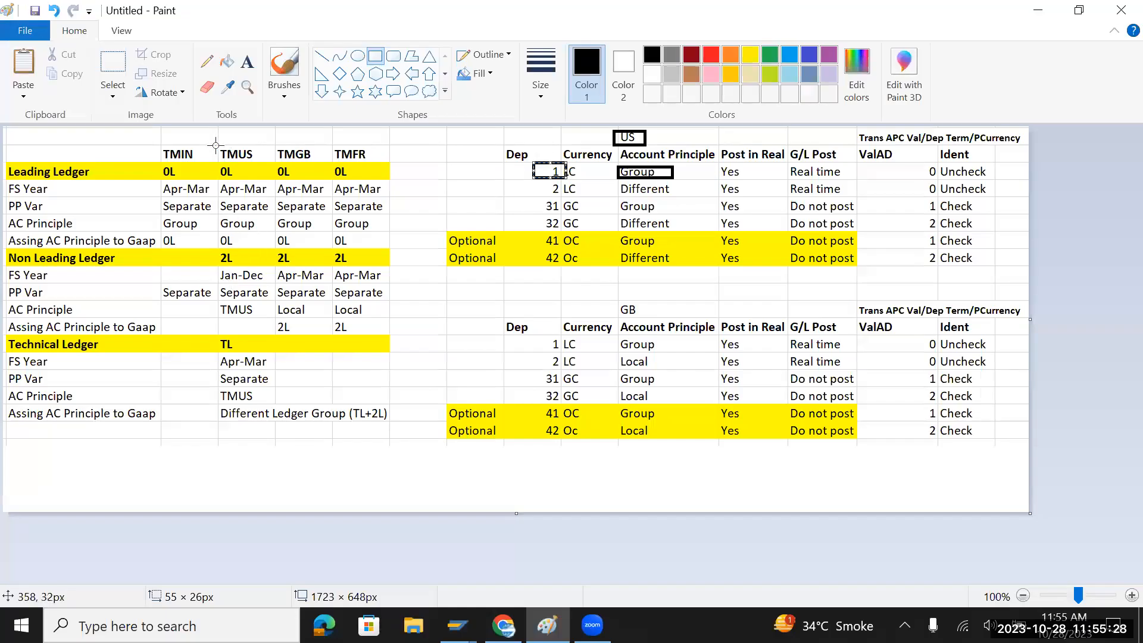
pyautogui.moveTo(216, 144); pyautogui.dragTo(256, 164)
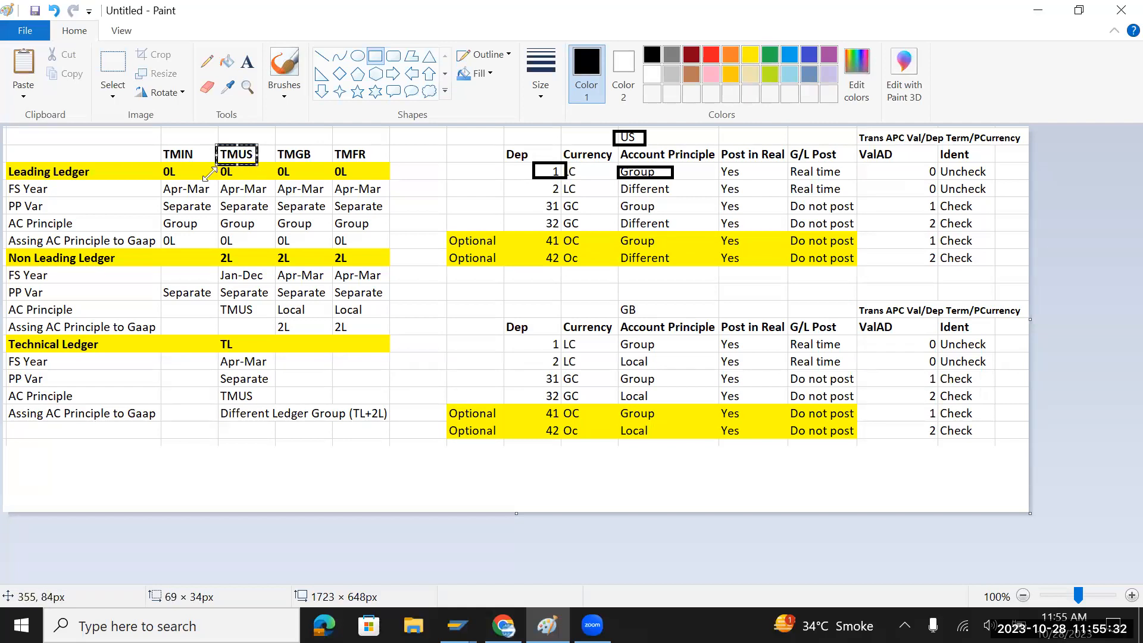
pyautogui.moveTo(160, 162); pyautogui.dragTo(185, 183)
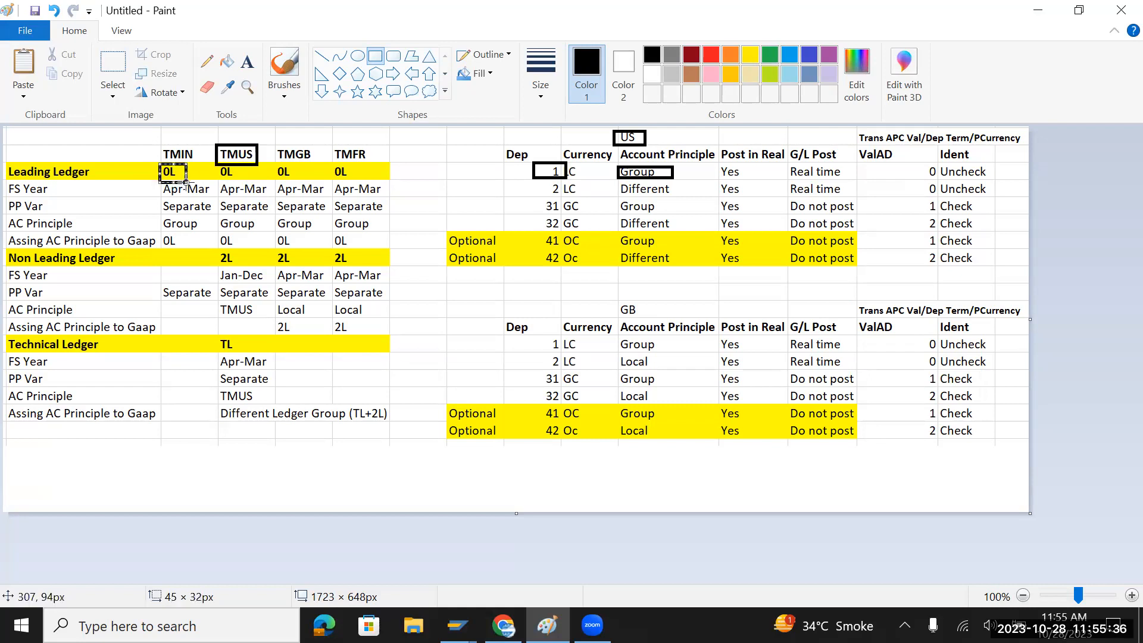
pyautogui.moveTo(164, 252); pyautogui.dragTo(192, 273)
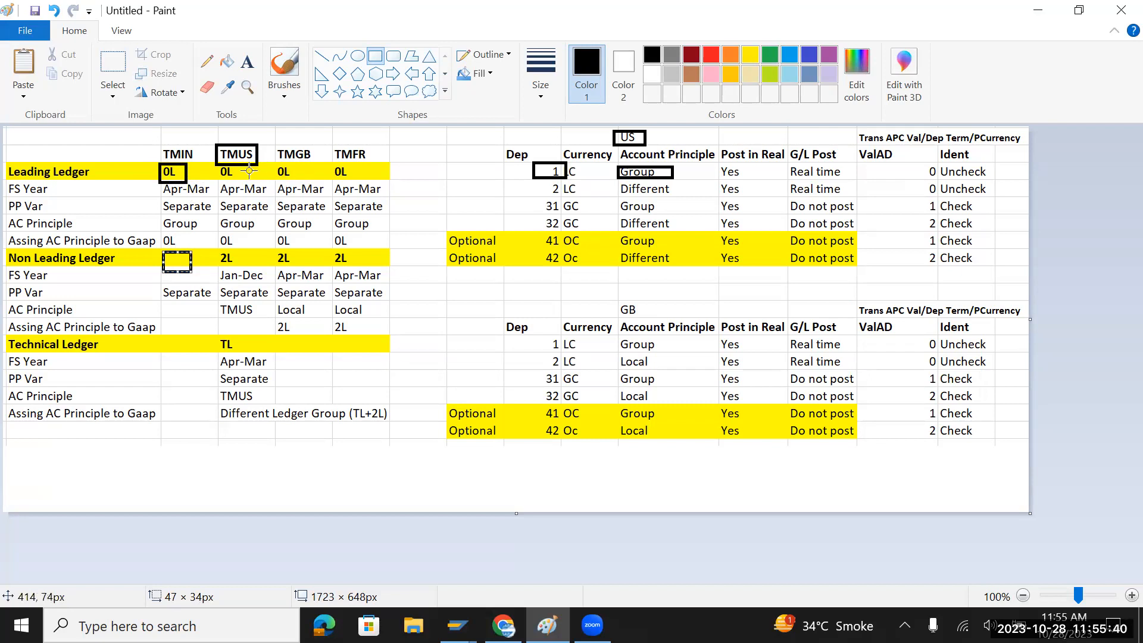
pyautogui.moveTo(218, 167); pyautogui.dragTo(239, 182)
pyautogui.moveTo(220, 250); pyautogui.dragTo(237, 268)
# Undo all rectangle marks drawn on the ledger and depreciation area tables
pyautogui.hotkey('ctrl', 'z')
pyautogui.hotkey('ctrl', 'z')
pyautogui.hotkey('ctrl', 'z')
pyautogui.hotkey('ctrl', 'z')
pyautogui.hotkey('ctrl', 'z')
pyautogui.hotkey('ctrl', 'z')
pyautogui.hotkey('ctrl', 'z')
pyautogui.hotkey('ctrl', 'z')
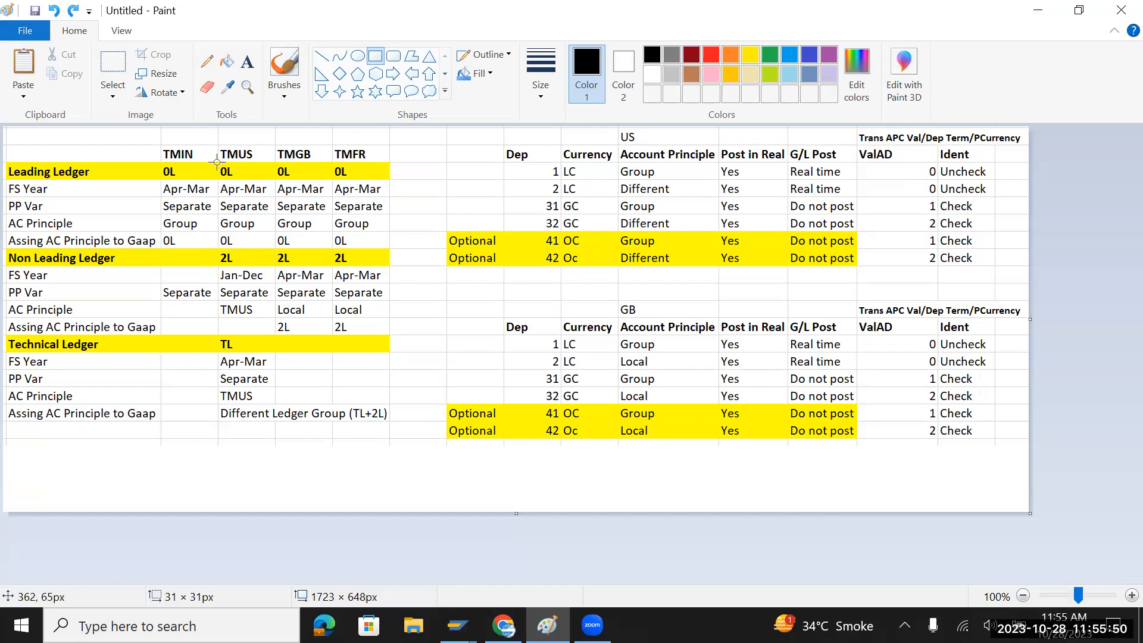
# Draw boxes in the TMUS column around leading ledger 0L, non-leading ledger 2L and their accounting principles Group and TMUS
pyautogui.moveTo(216, 162); pyautogui.dragTo(240, 179)
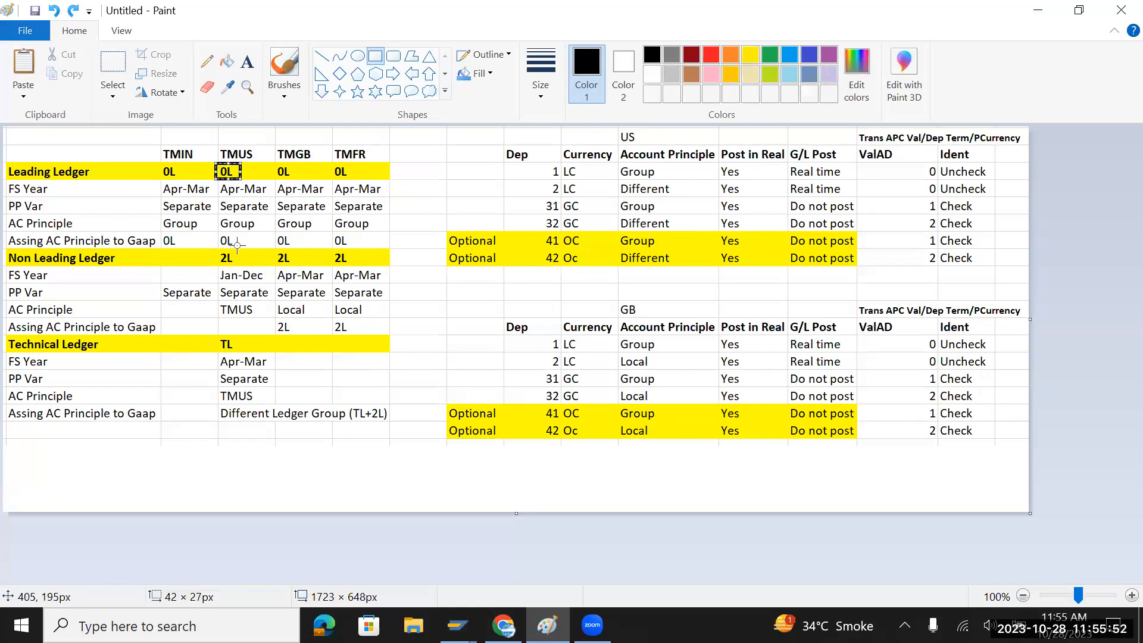
pyautogui.moveTo(217, 247); pyautogui.dragTo(241, 271)
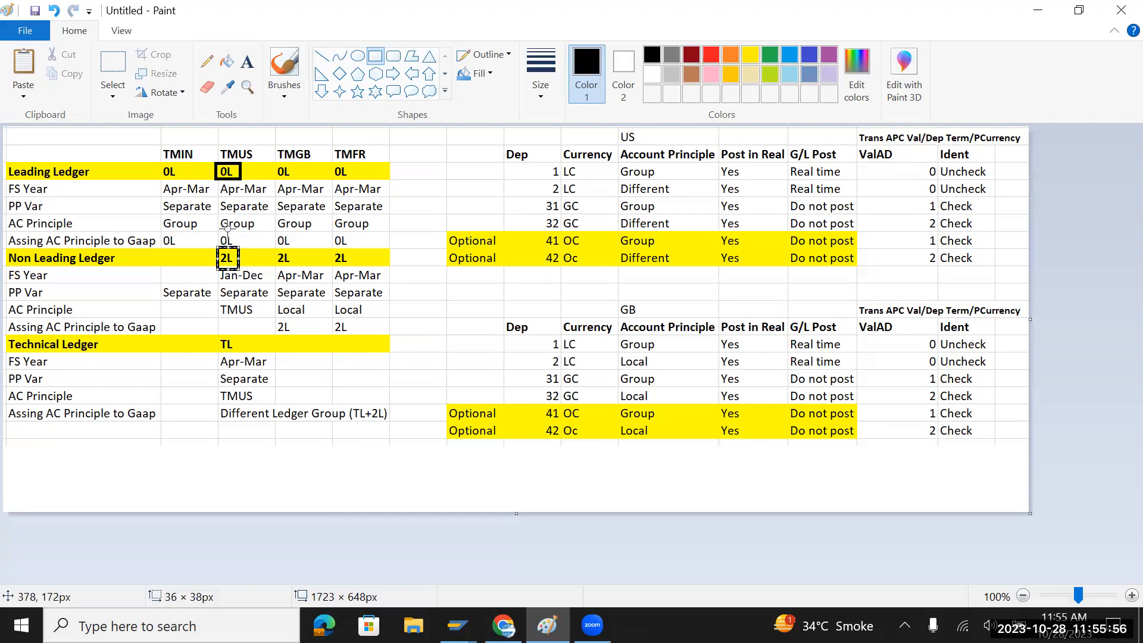
pyautogui.click(217, 215)
pyautogui.moveTo(217, 215); pyautogui.dragTo(259, 232)
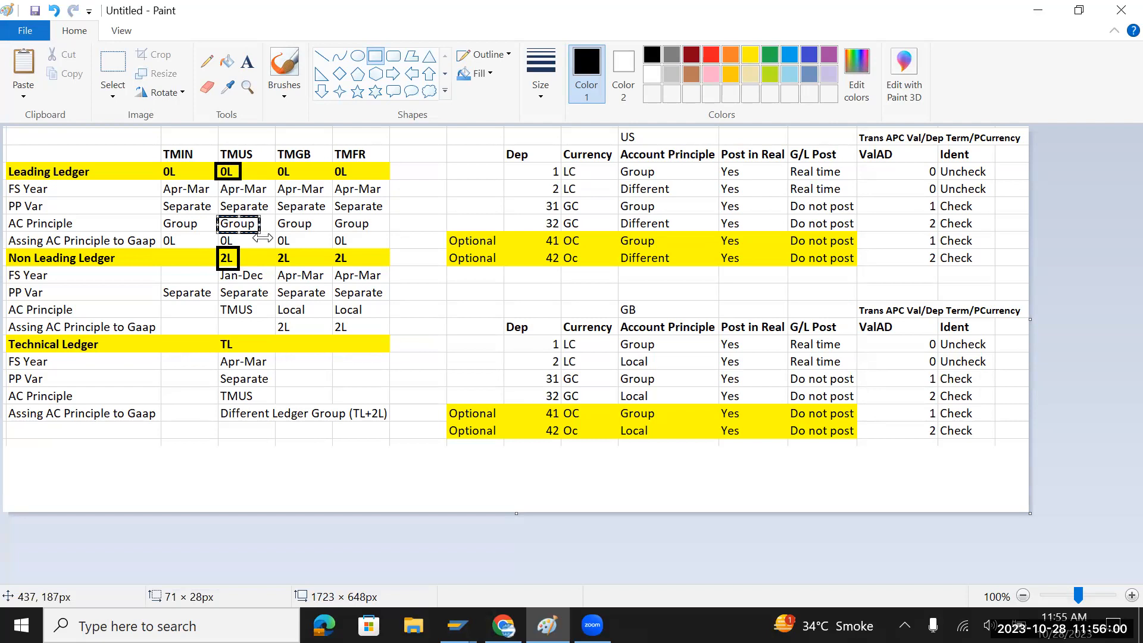
pyautogui.moveTo(216, 302); pyautogui.dragTo(259, 320)
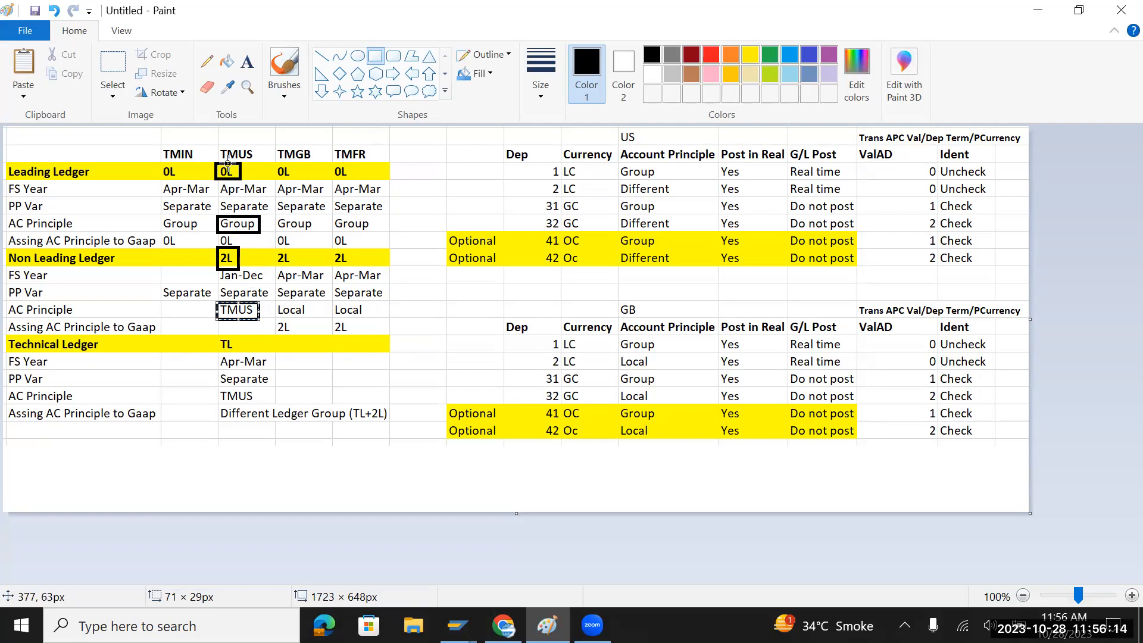
# Switch back to SAP and open the SAP Reference IMG from the Customizing: Execute Project transaction
pyautogui.hotkey('alt', 'Tab')
pyautogui.hotkey('alt', 'Tab')
pyautogui.press('Tab')
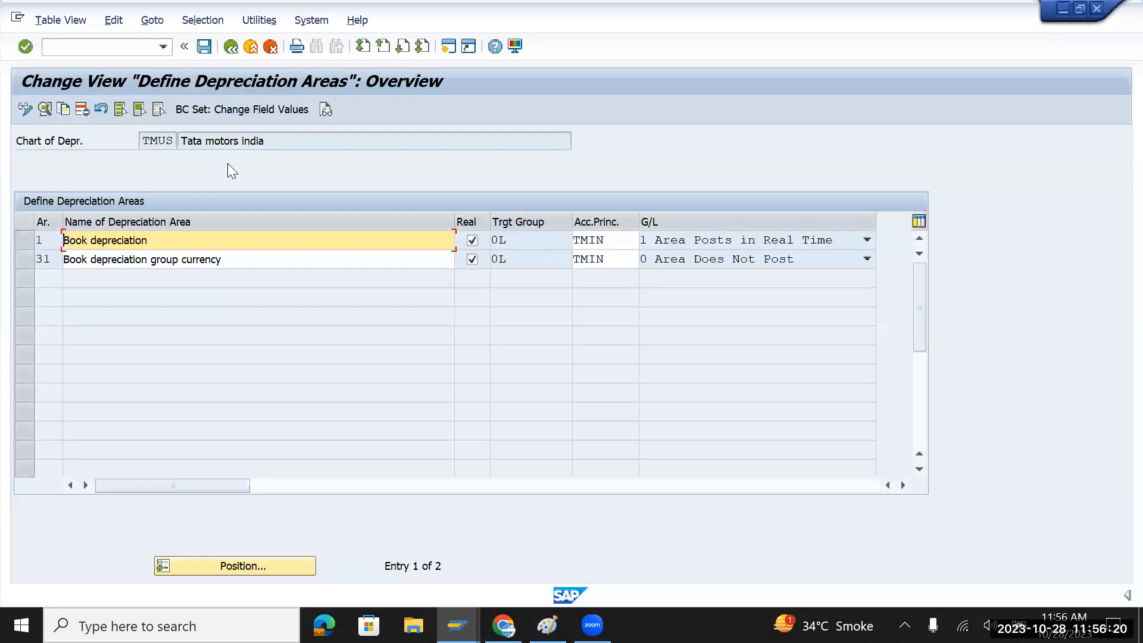
pyautogui.click(227, 163)
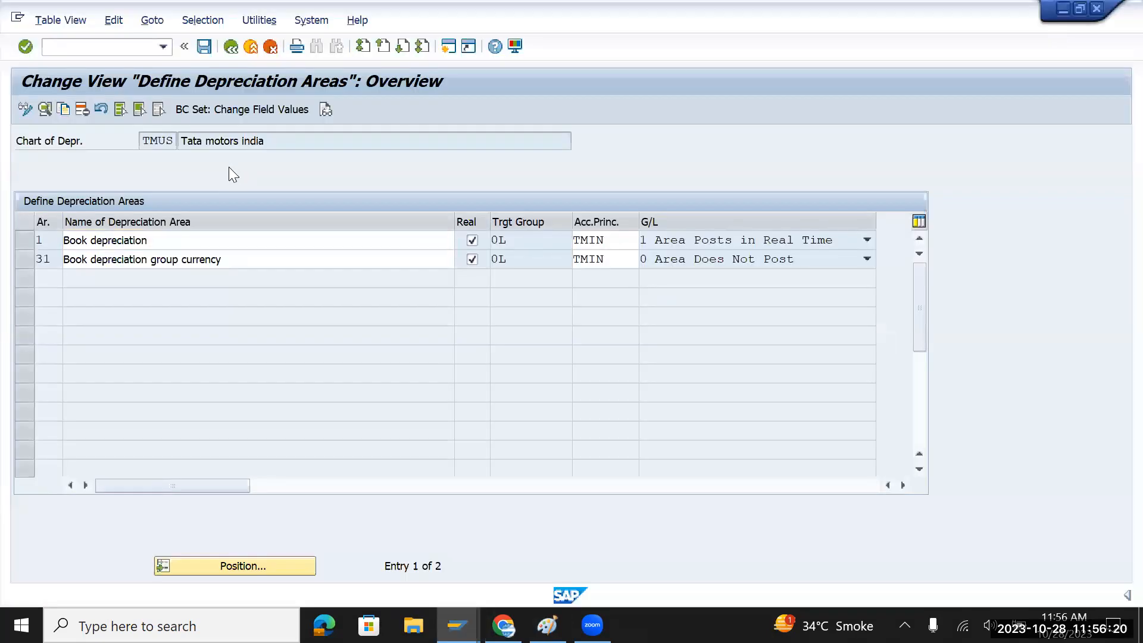
pyautogui.press('F3')
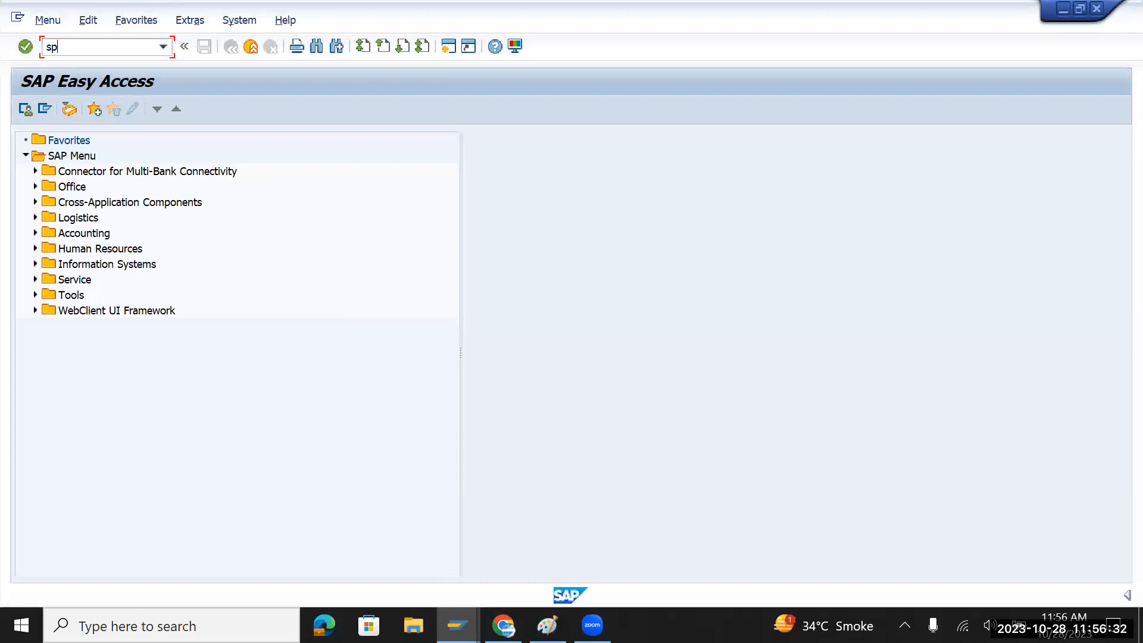
pyautogui.press('Return')
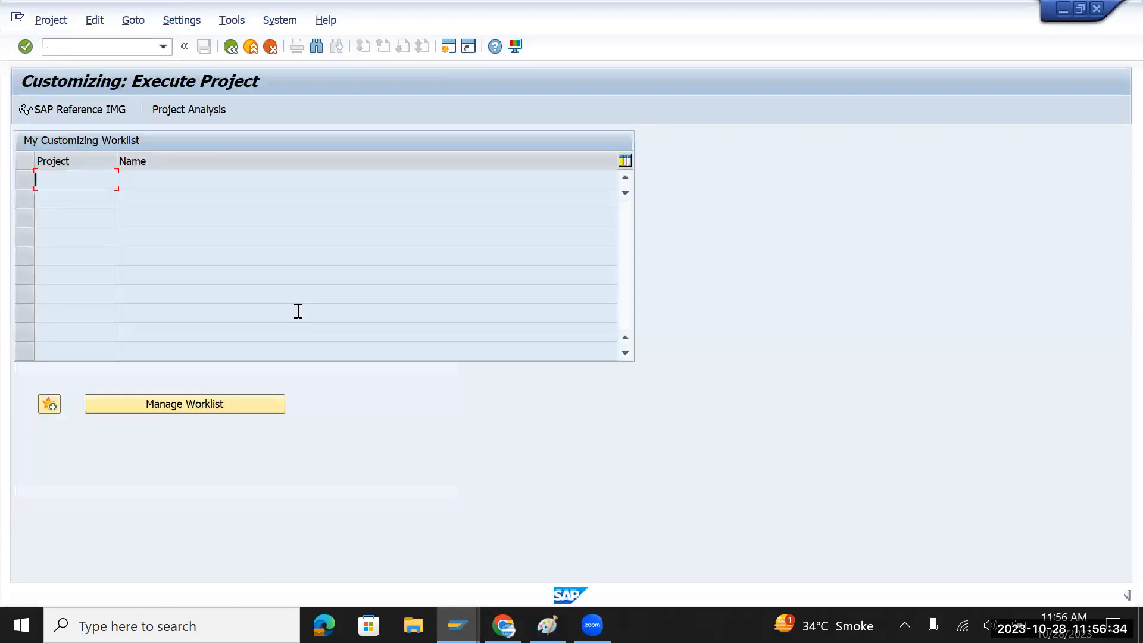
pyautogui.click(78, 109)
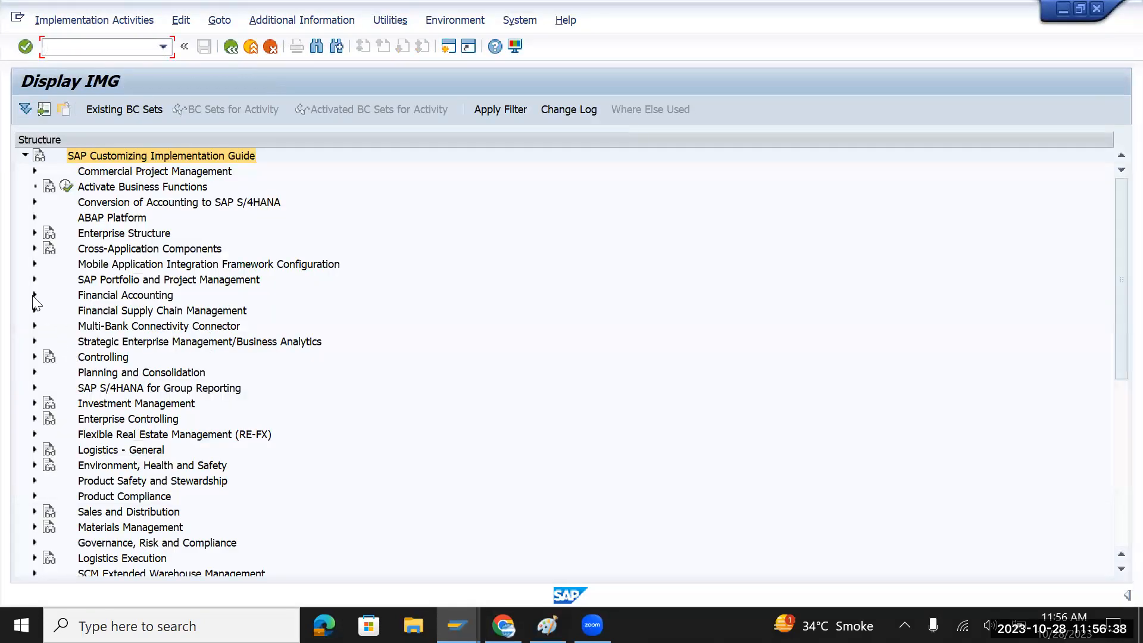
# Open Define Settings for Ledgers and Currency Types under Financial Accounting Global Settings, Ledgers, Ledger, and dismiss the consistency check messages
pyautogui.click(35, 294)
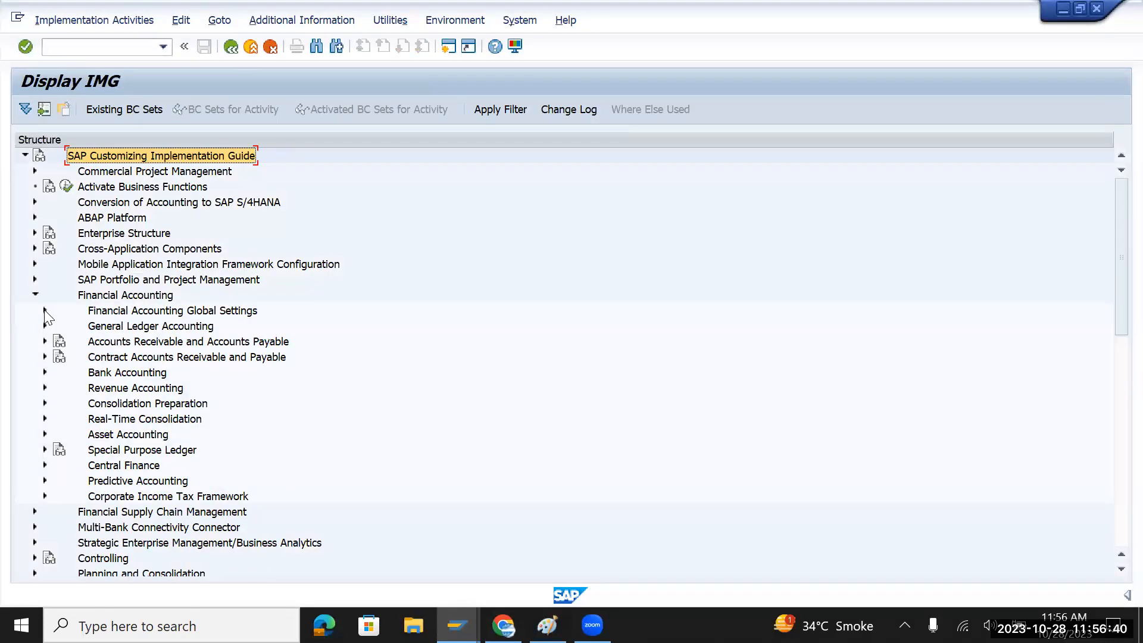
pyautogui.click(45, 310)
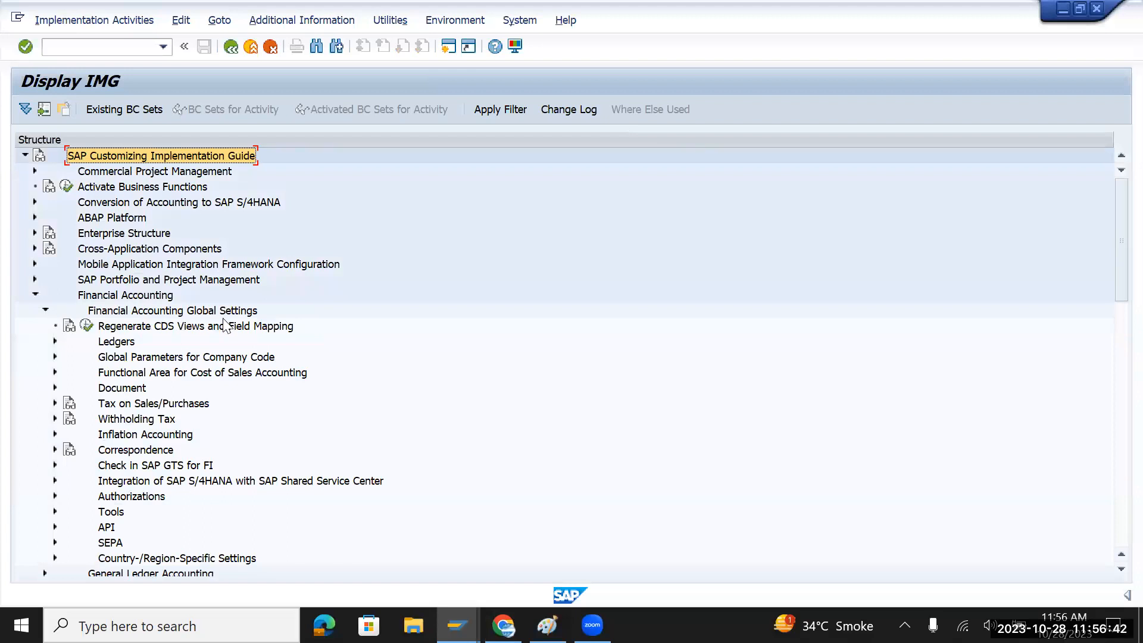
pyautogui.click(54, 341)
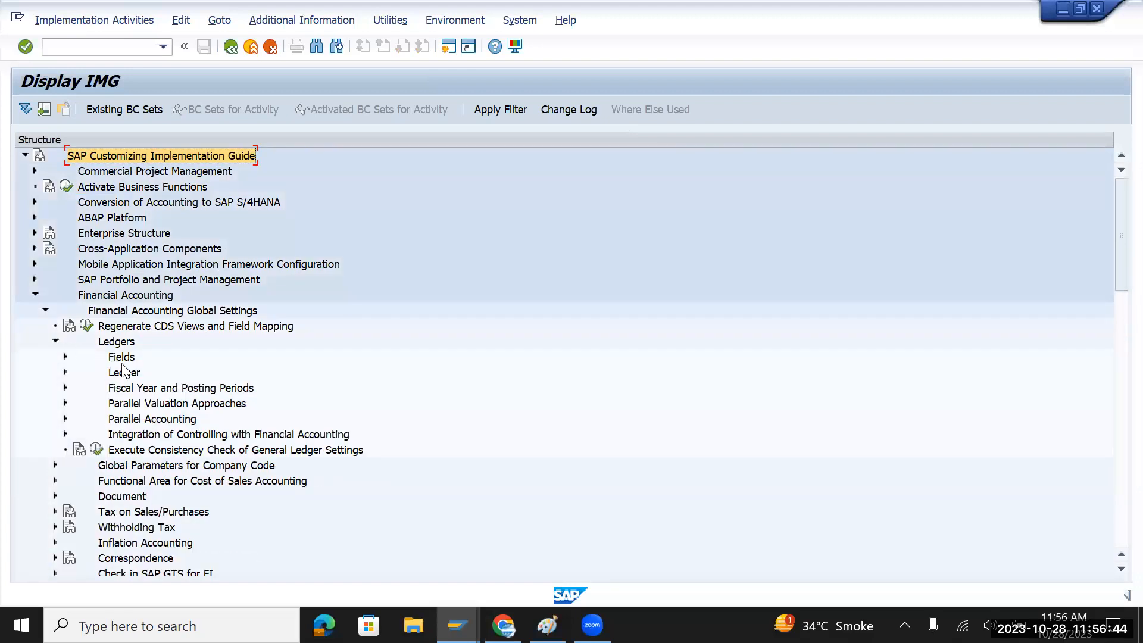
pyautogui.click(65, 372)
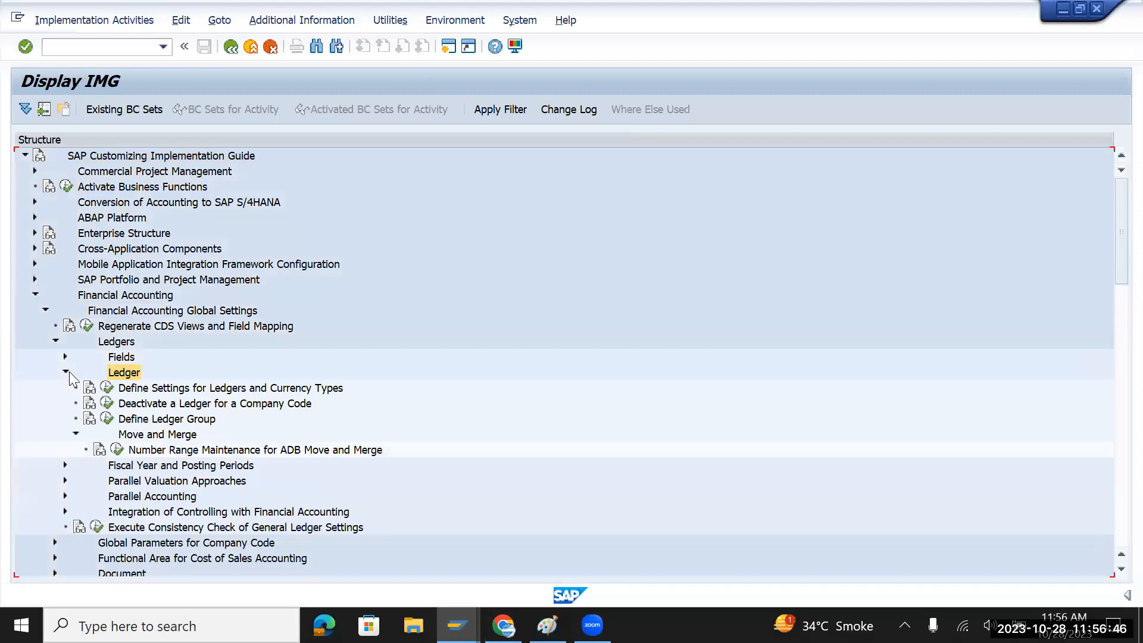
pyautogui.click(148, 391)
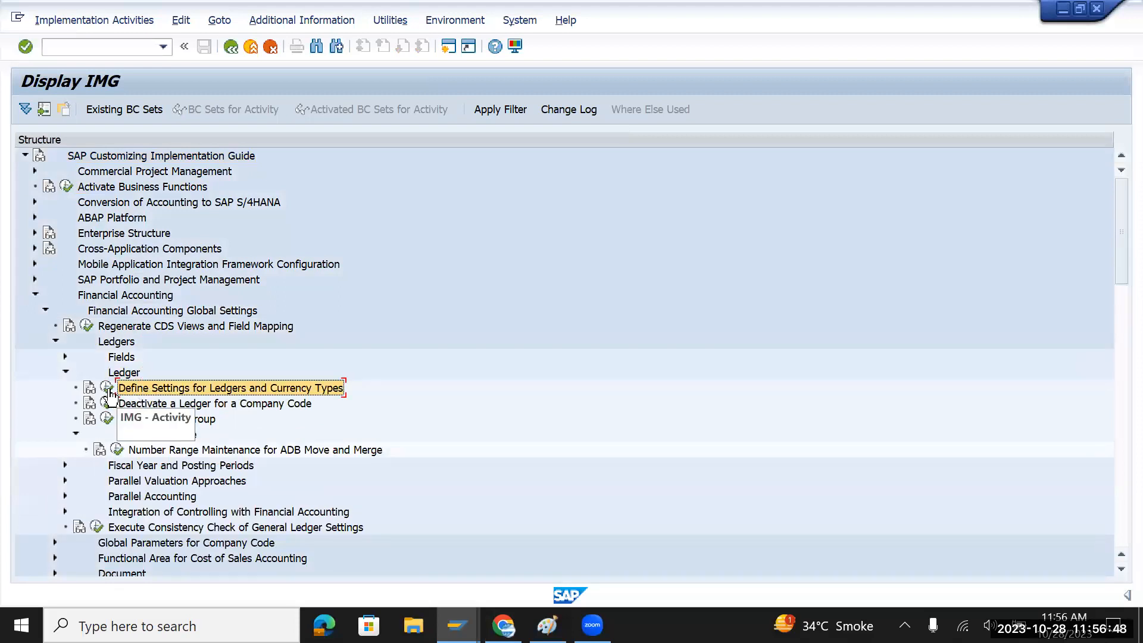
pyautogui.click(107, 388)
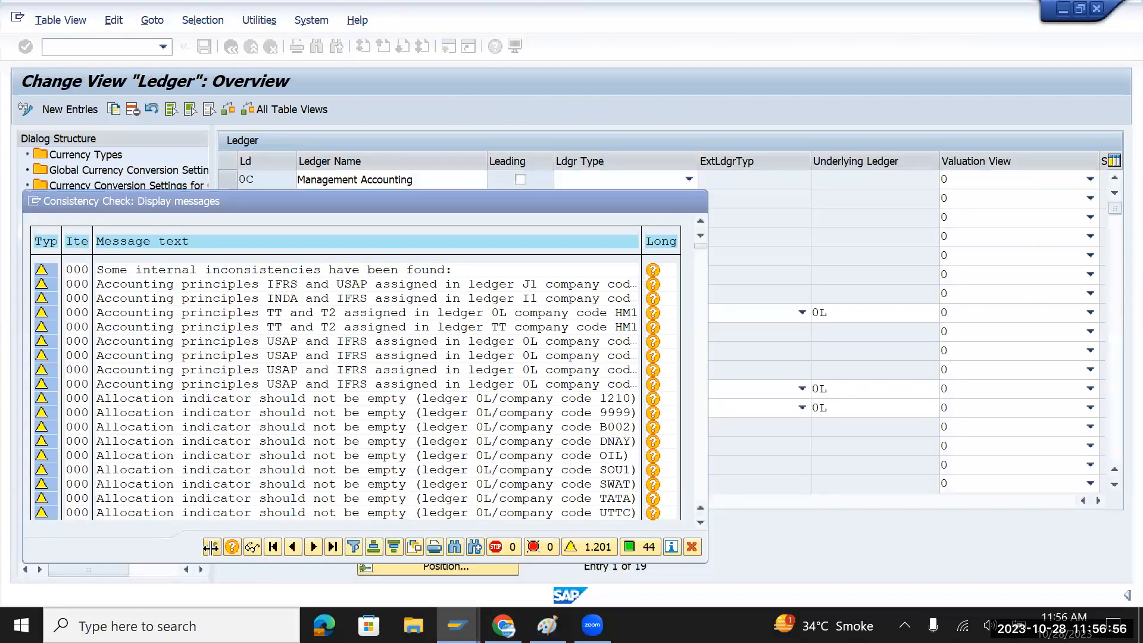
pyautogui.click(211, 547)
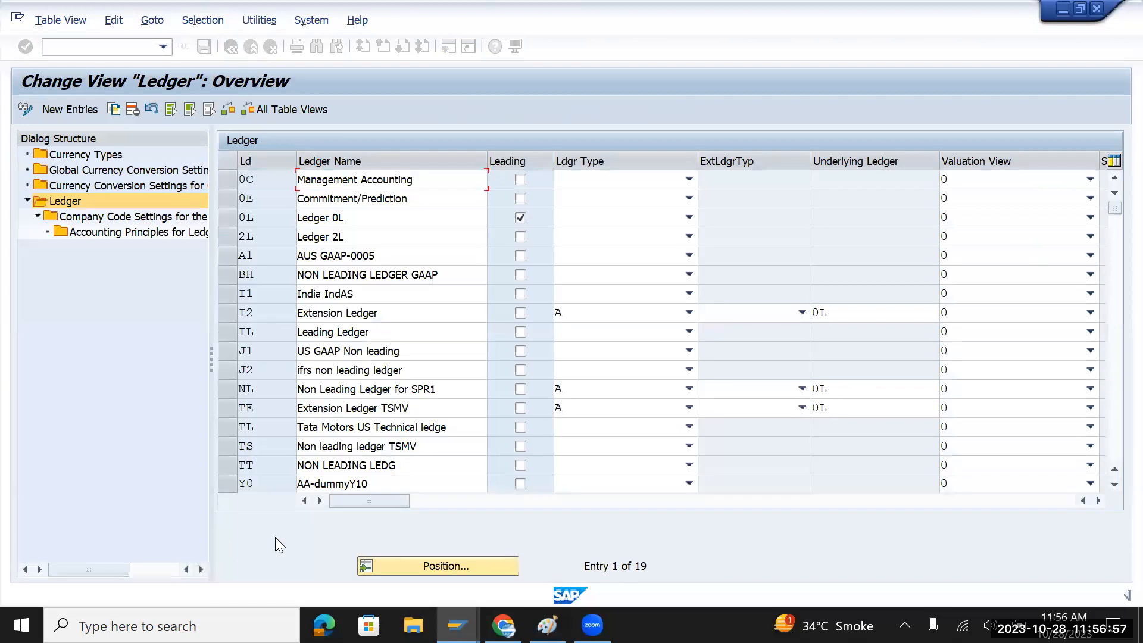
# Open the company code settings for ledger 0L, accepting the consistency check messages
pyautogui.click(225, 216)
pyautogui.click(163, 216)
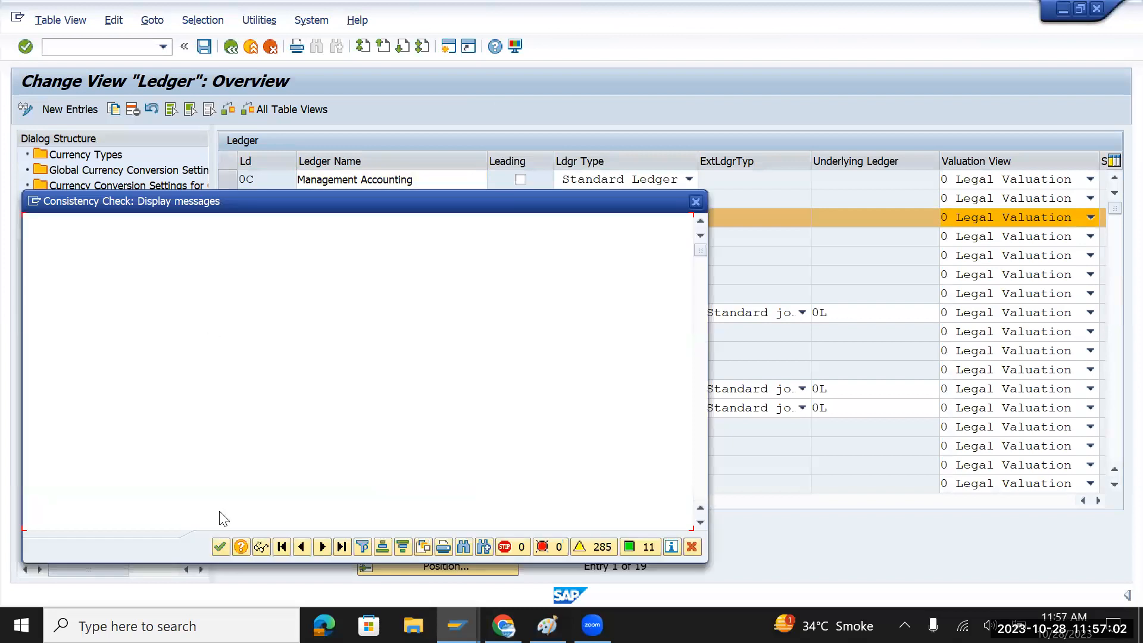
pyautogui.click(220, 545)
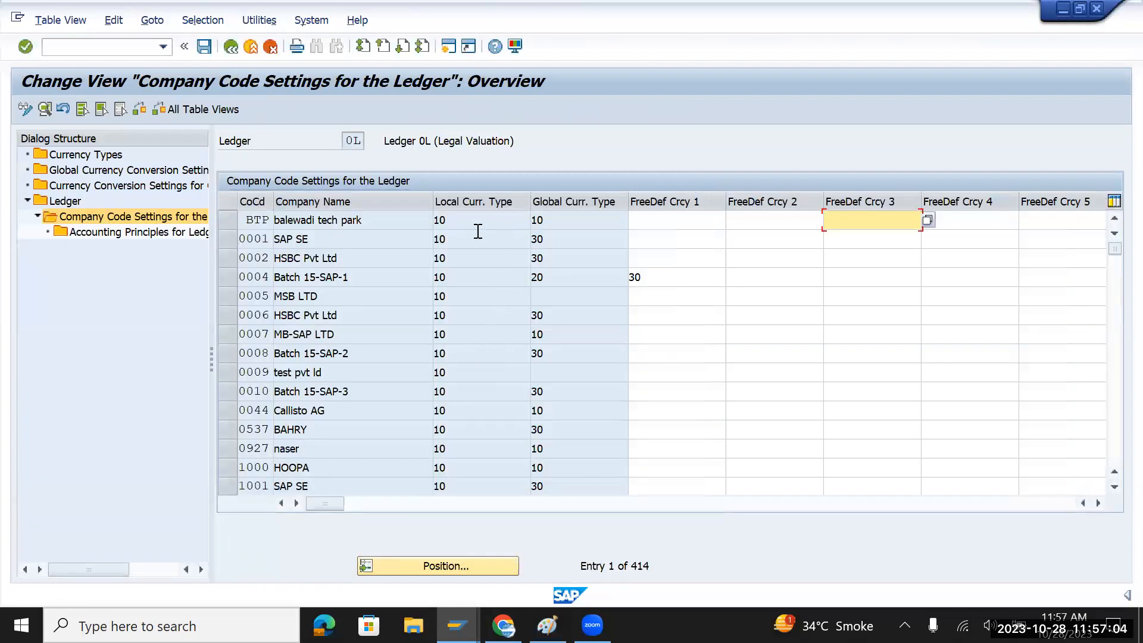
# Examine the local and global currency types of company code BTP and the FI currency columns
pyautogui.moveTo(475, 217); pyautogui.dragTo(425, 212)
pyautogui.hotkey('ctrl', 'c')
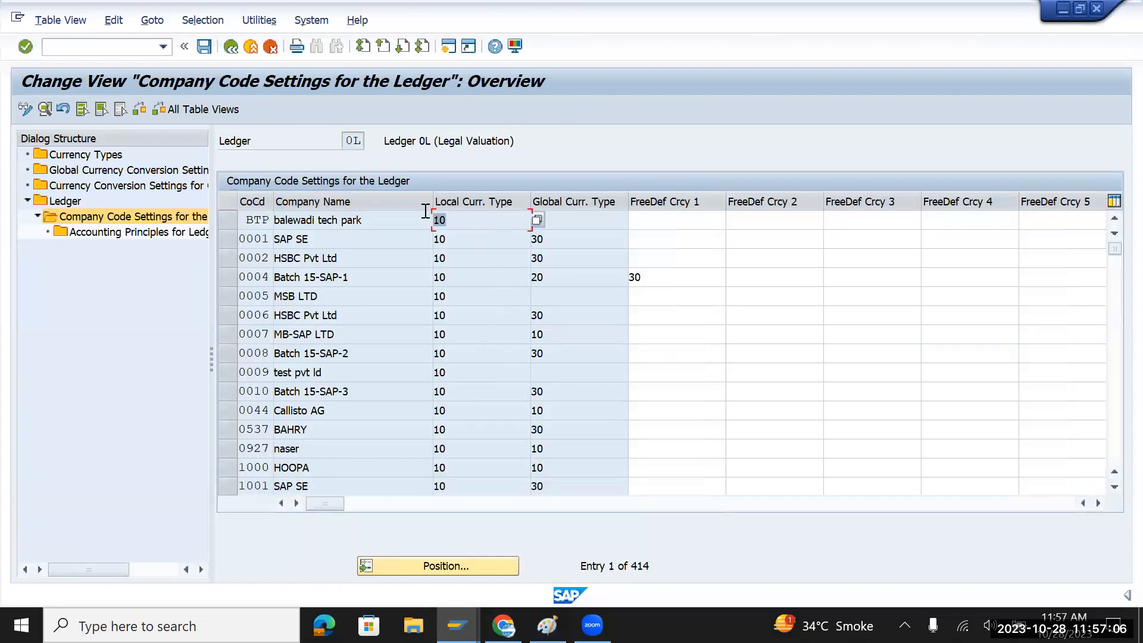
pyautogui.click(570, 220)
pyautogui.hotkey('ctrl', 'v')
pyautogui.moveTo(543, 219); pyautogui.dragTo(522, 214)
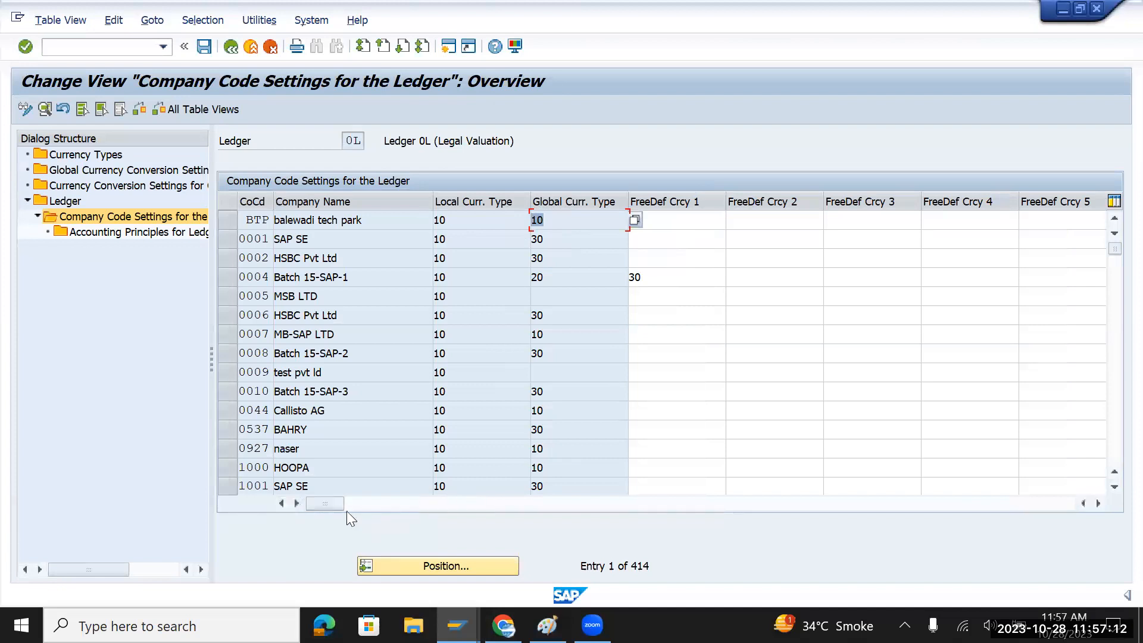
pyautogui.moveTo(336, 502); pyautogui.dragTo(971, 516)
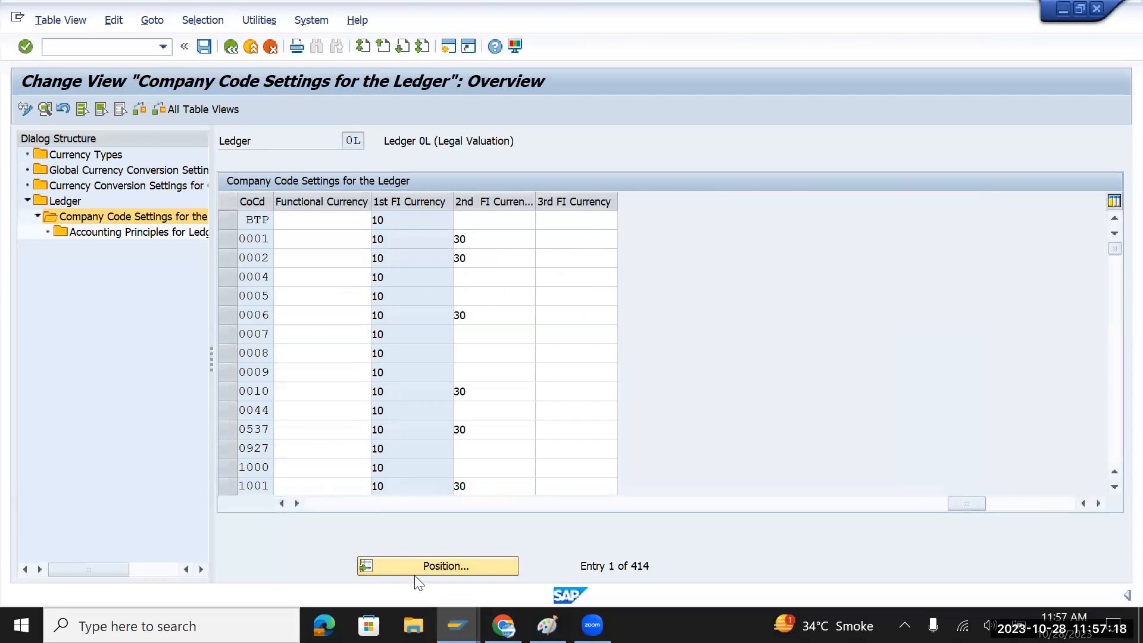
# Position the ledger 0L company code list at TMUS and show its FI currency columns
pyautogui.click(446, 569)
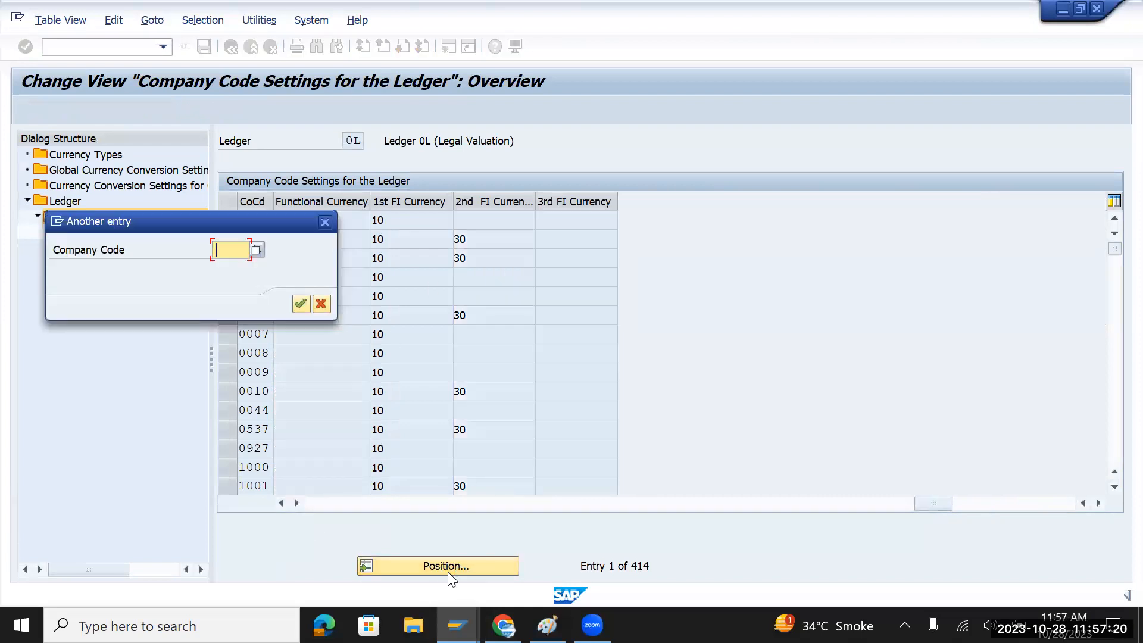
pyautogui.write('tm')
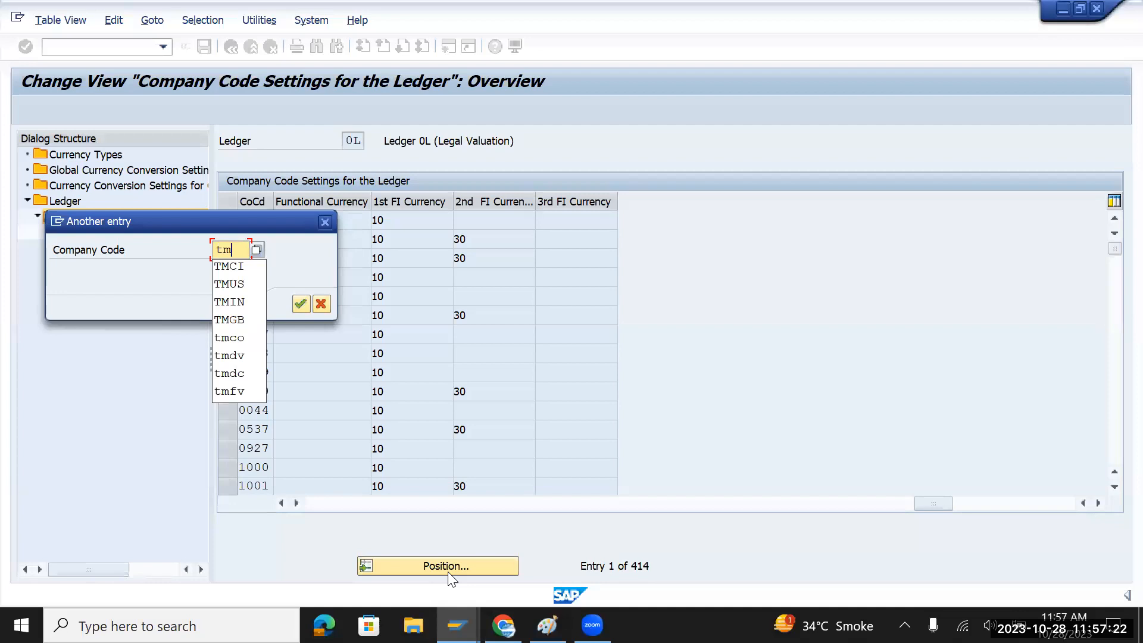
pyautogui.write('us')
pyautogui.press('Return')
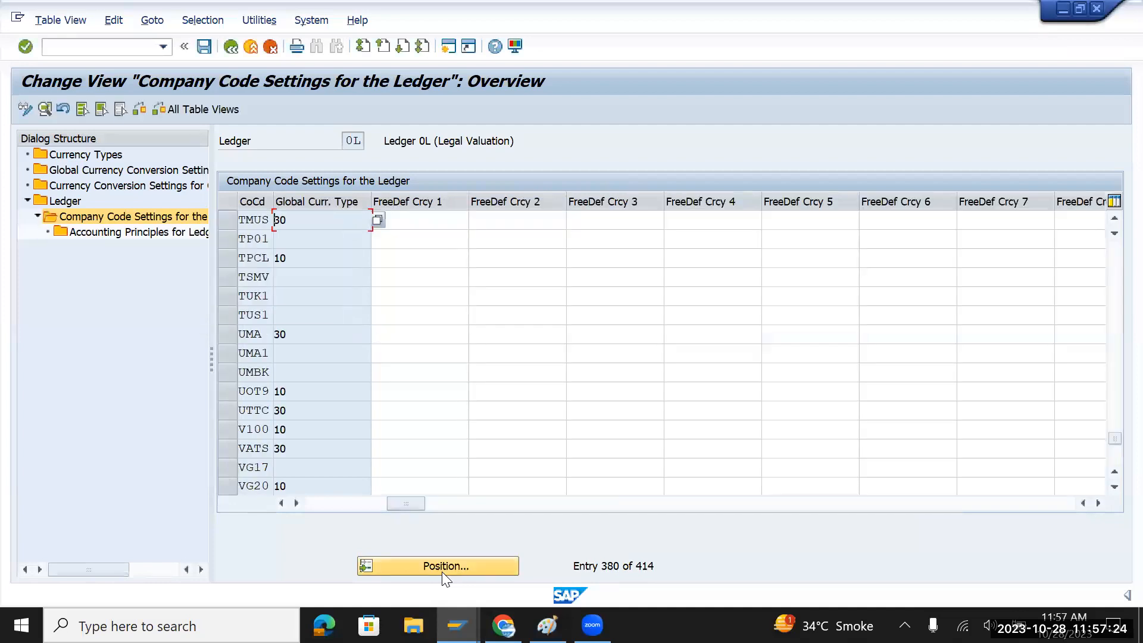
pyautogui.moveTo(596, 503); pyautogui.dragTo(889, 507)
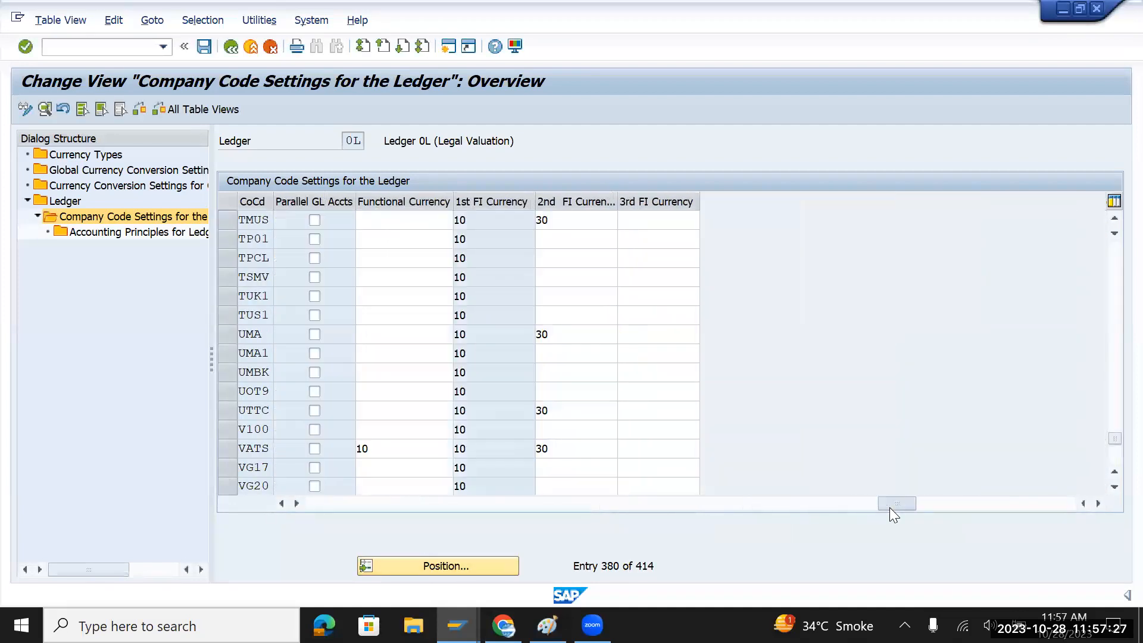
# Examine the first, second and third FI currencies and the freely defined currencies of company code TMUS
pyautogui.doubleClick(463, 220)
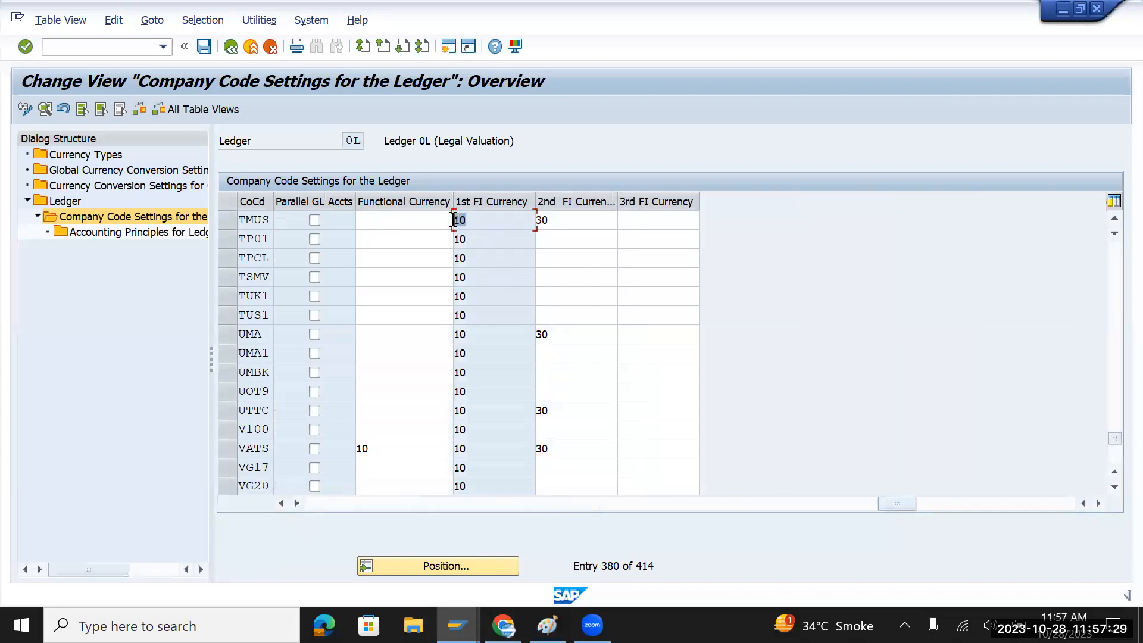
pyautogui.doubleClick(572, 220)
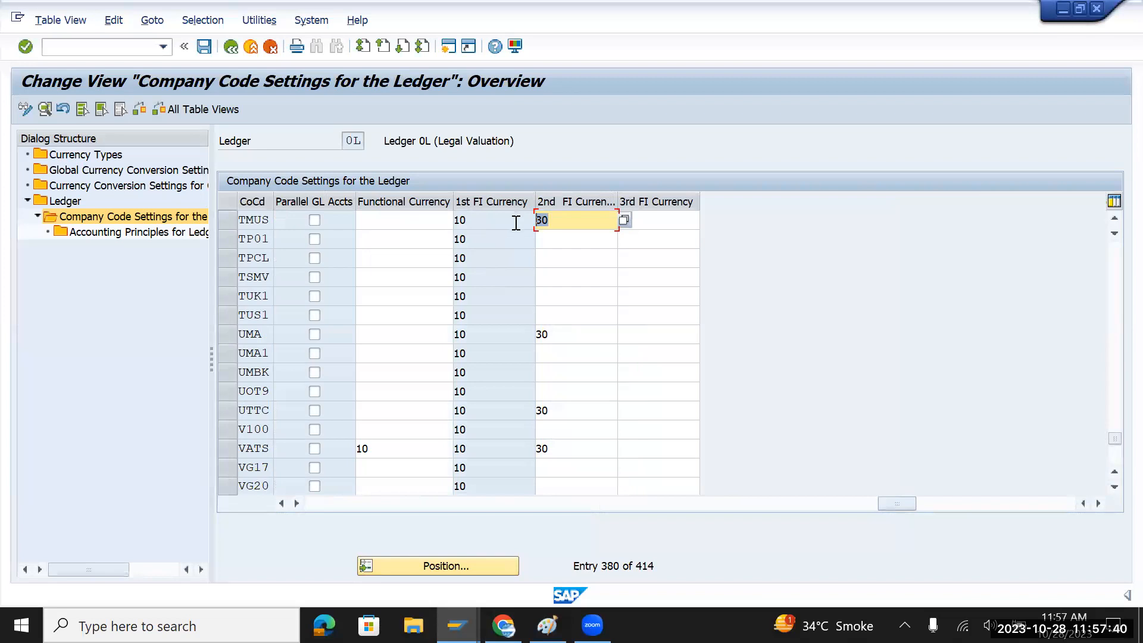
pyautogui.click(454, 219)
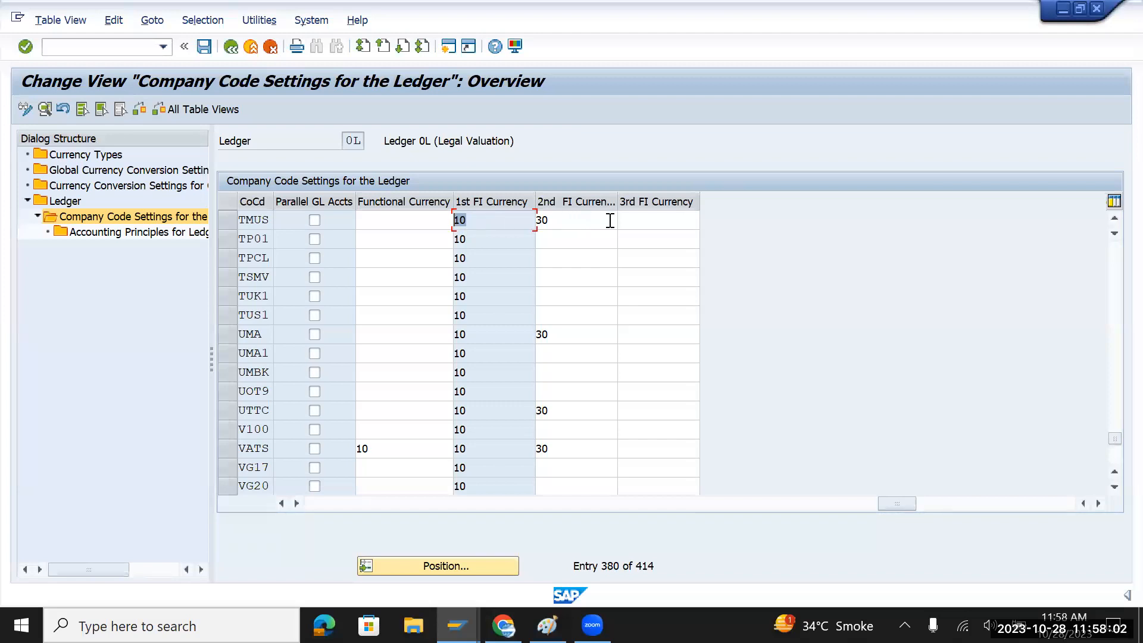
pyautogui.click(560, 220)
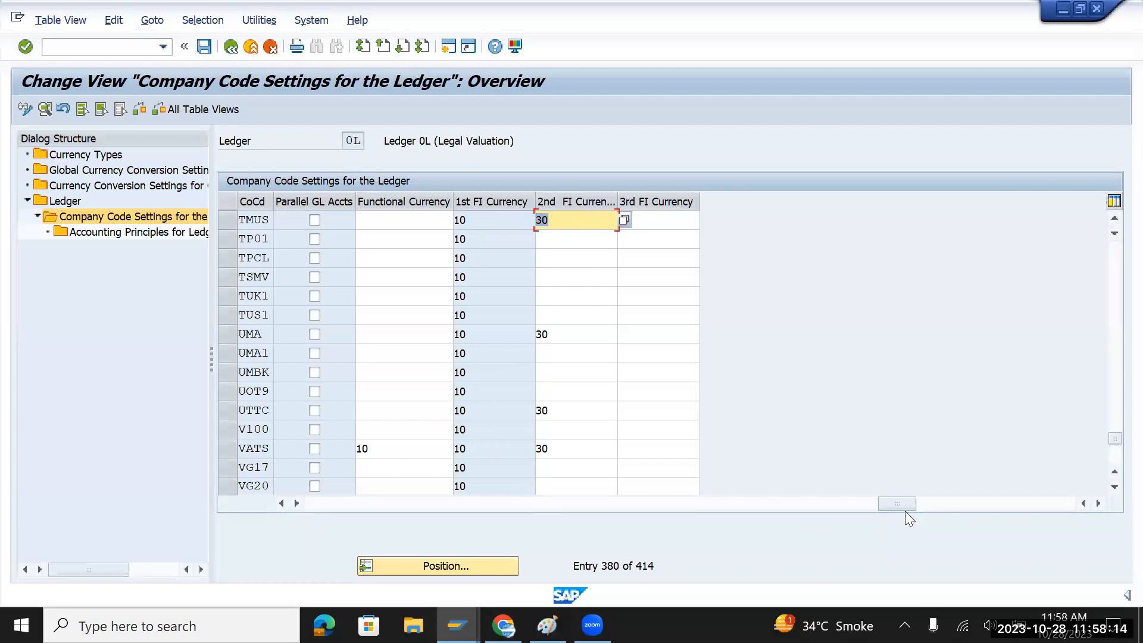
pyautogui.moveTo(891, 504); pyautogui.dragTo(346, 519)
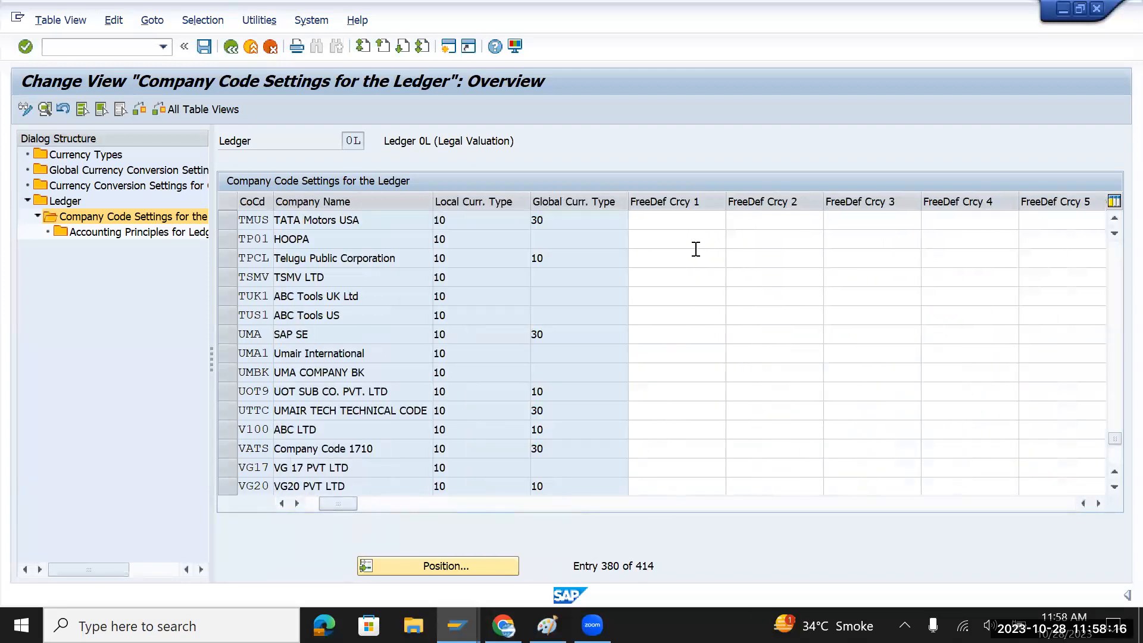
pyautogui.click(673, 224)
pyautogui.moveTo(324, 503); pyautogui.dragTo(898, 507)
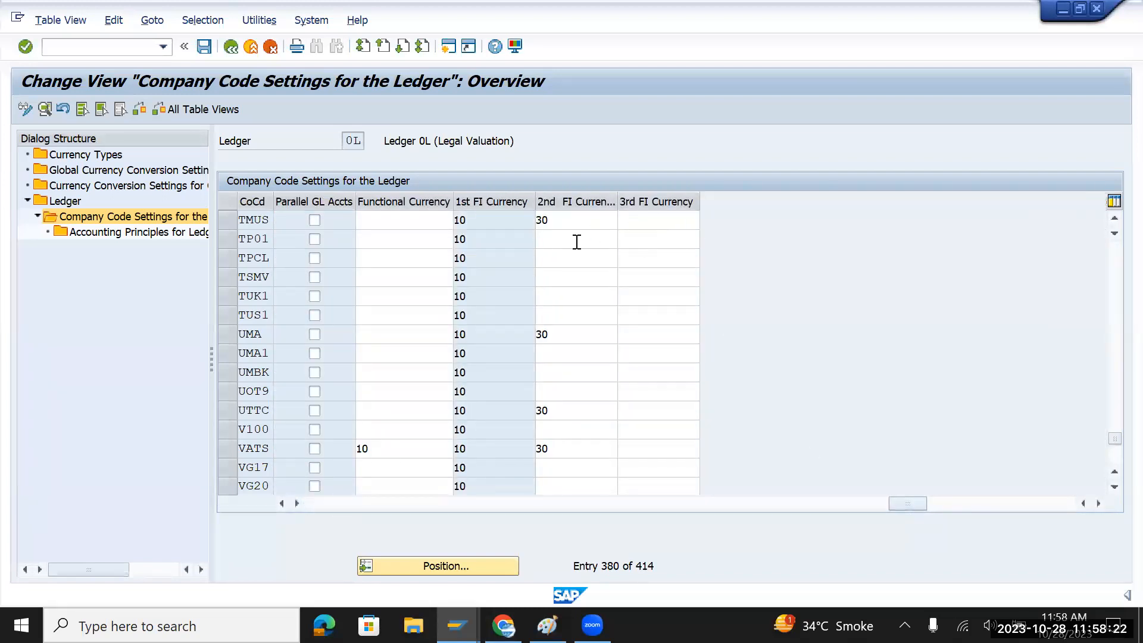
pyautogui.click(629, 220)
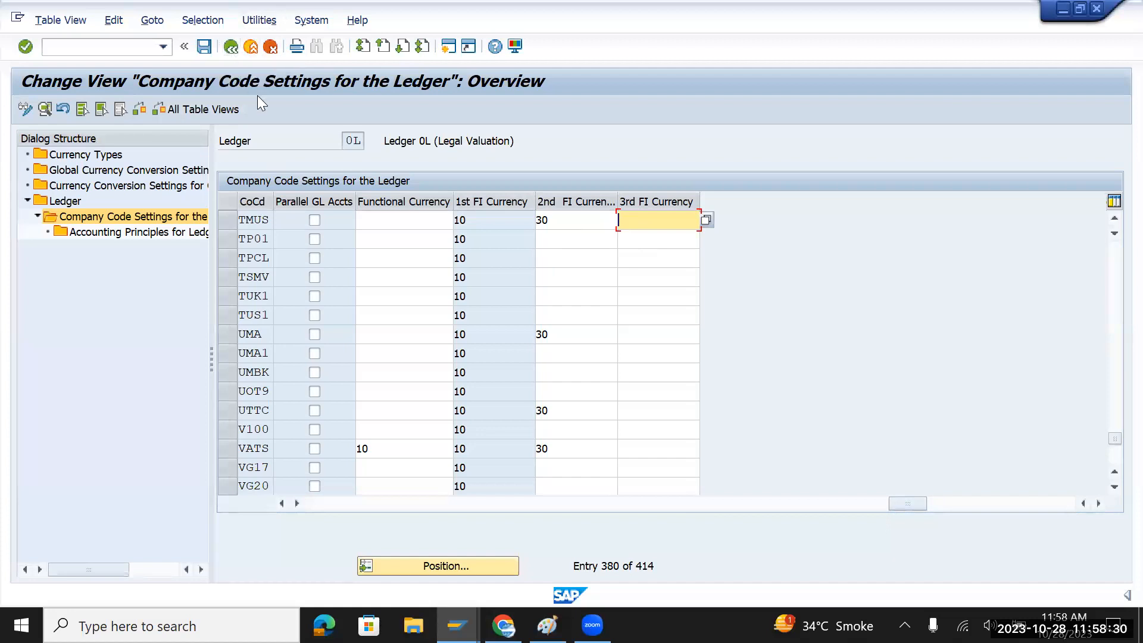
# Switch to Define Depreciation Areas, delete area 31 Book depreciation group currency from chart TMUS, and save the deletion
pyautogui.hotkey('alt', 'Tab')
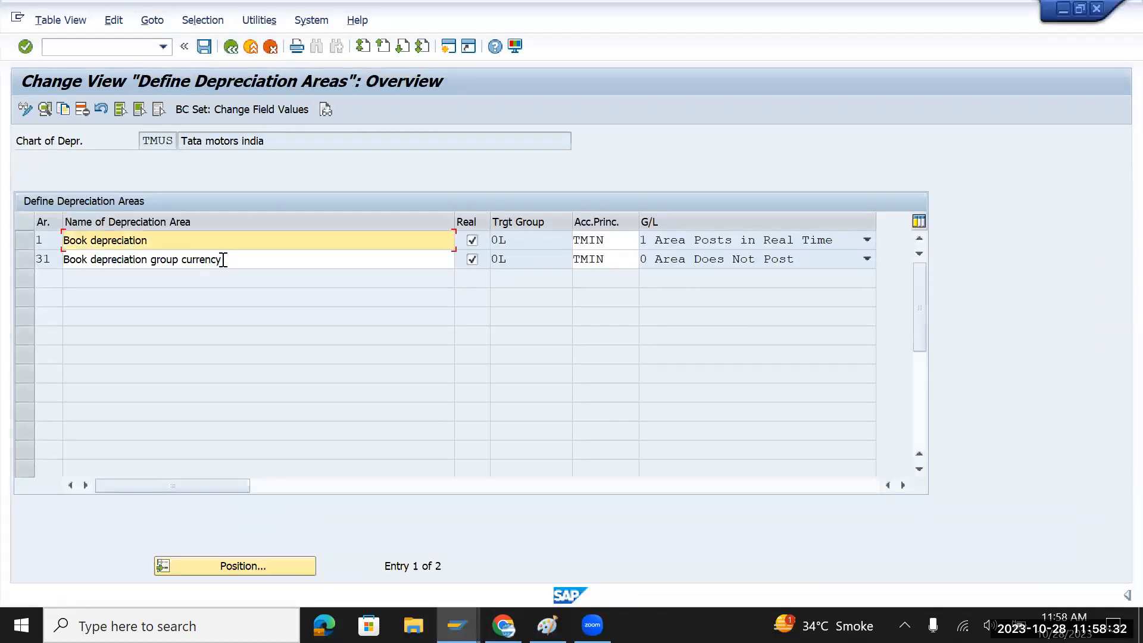
pyautogui.click(28, 260)
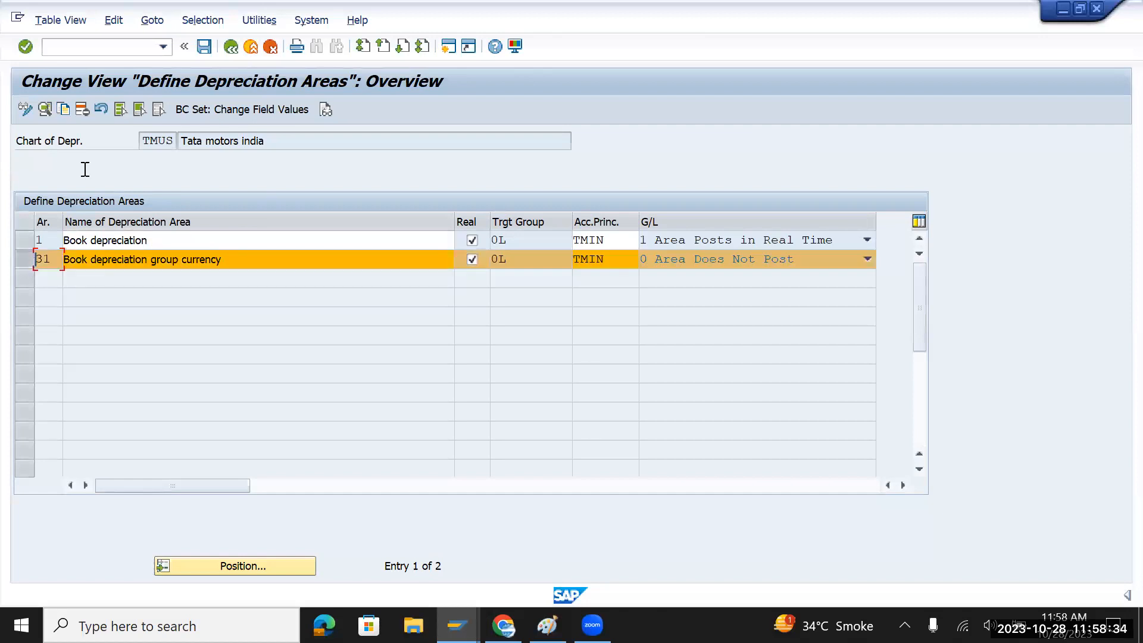
pyautogui.click(82, 111)
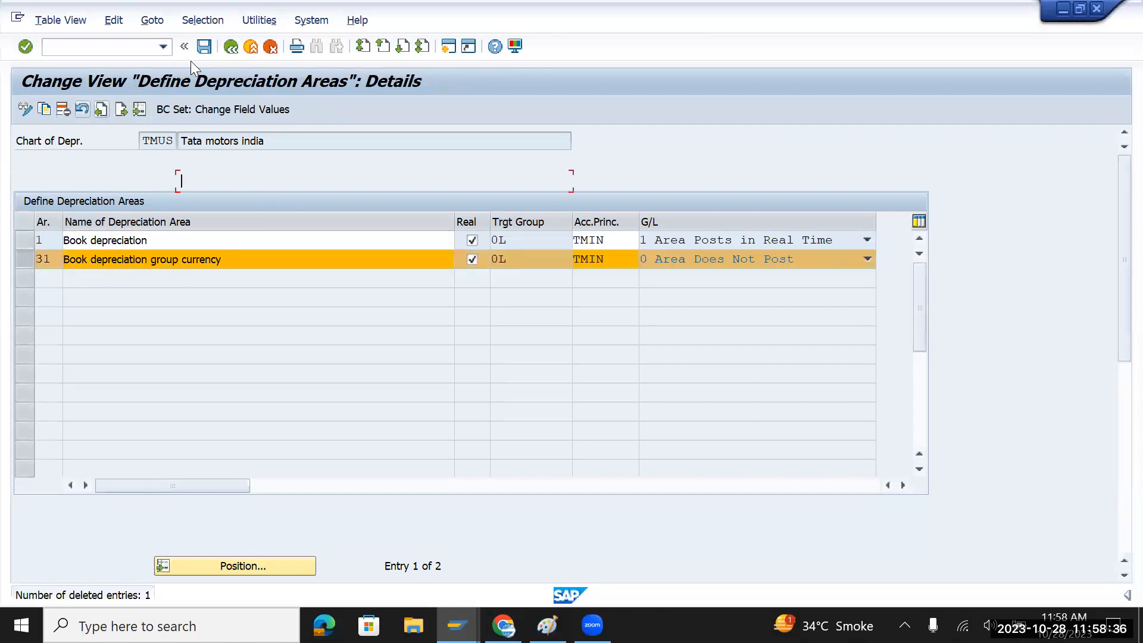
pyautogui.click(203, 50)
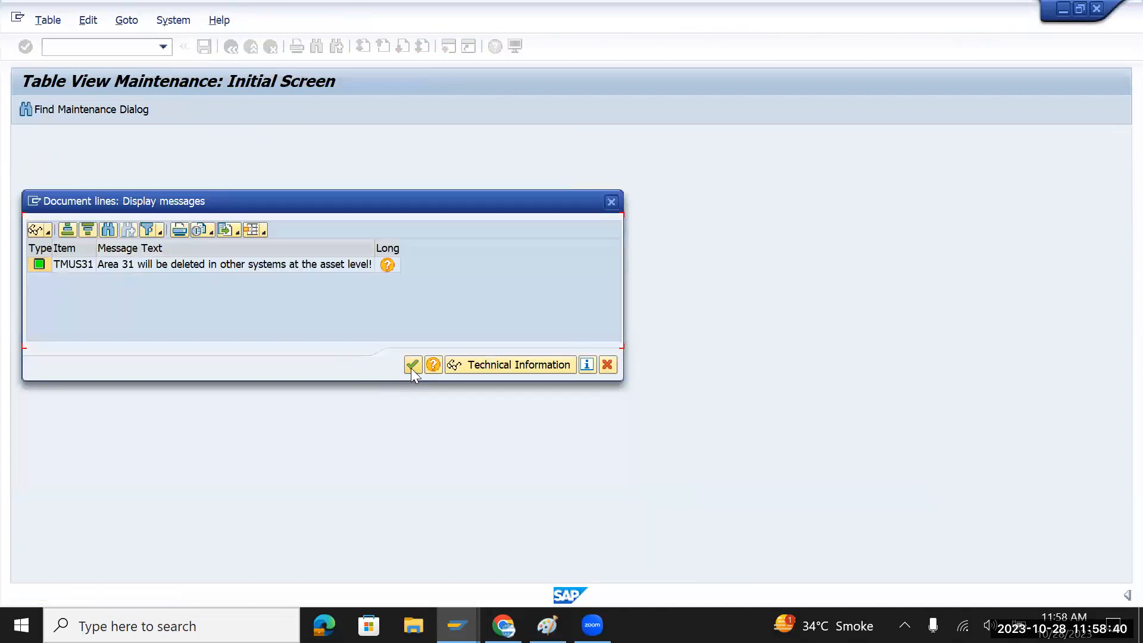
pyautogui.click(412, 364)
pyautogui.click(373, 305)
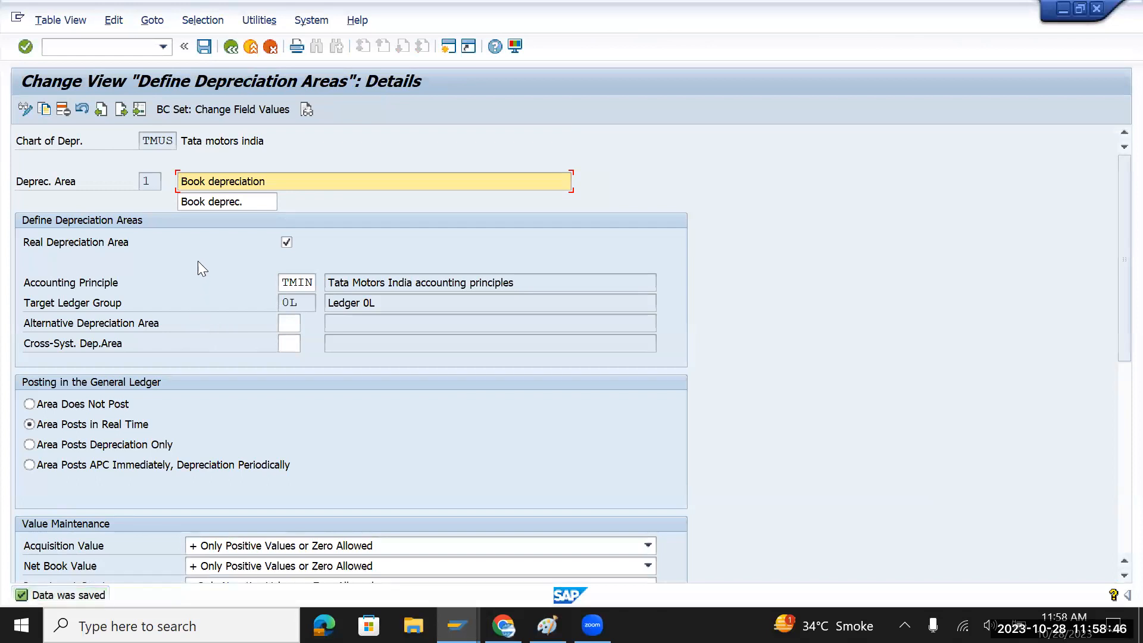
# Switch to Paint and undo the boxes drawn in the TMUS column of the ledger table
pyautogui.hotkey('alt', 'Tab')
pyautogui.hotkey('alt', 'Tab')
pyautogui.hotkey('alt', 'Tab')
pyautogui.hotkey('alt', 'Tab')
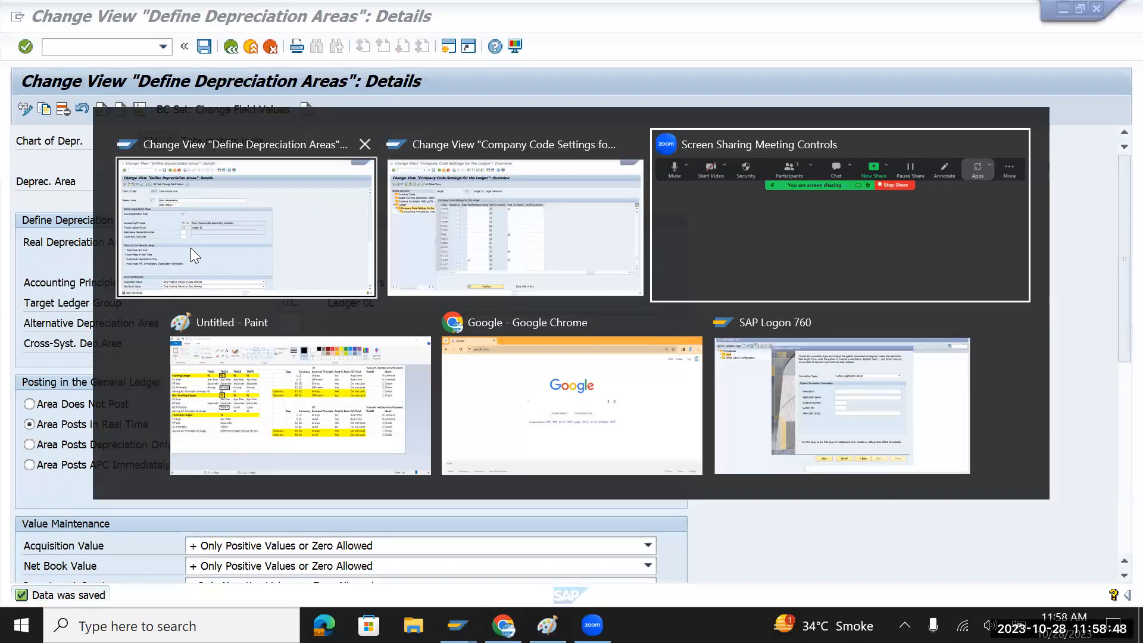
pyautogui.hotkey('alt', 'Tab')
pyautogui.hotkey('alt', 'Tab')
pyautogui.hotkey('alt', 'Tab')
pyautogui.hotkey('alt', 'Tab')
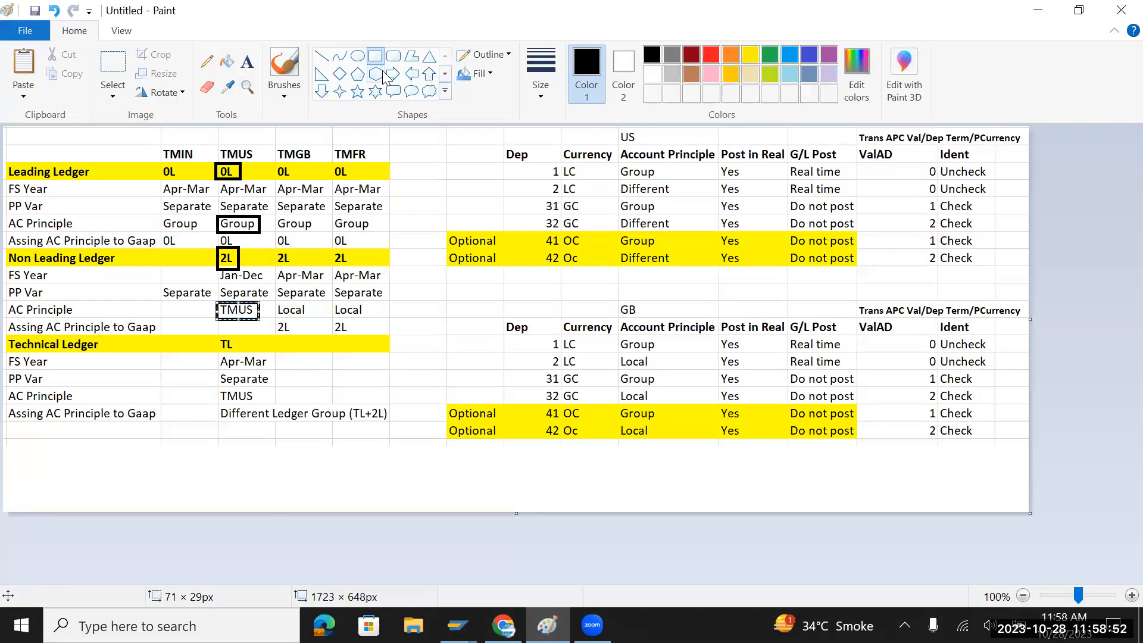
pyautogui.hotkey('ctrl', 'z')
pyautogui.hotkey('ctrl', 'z')
pyautogui.hotkey('ctrl', 'z')
pyautogui.hotkey('ctrl', 'z')
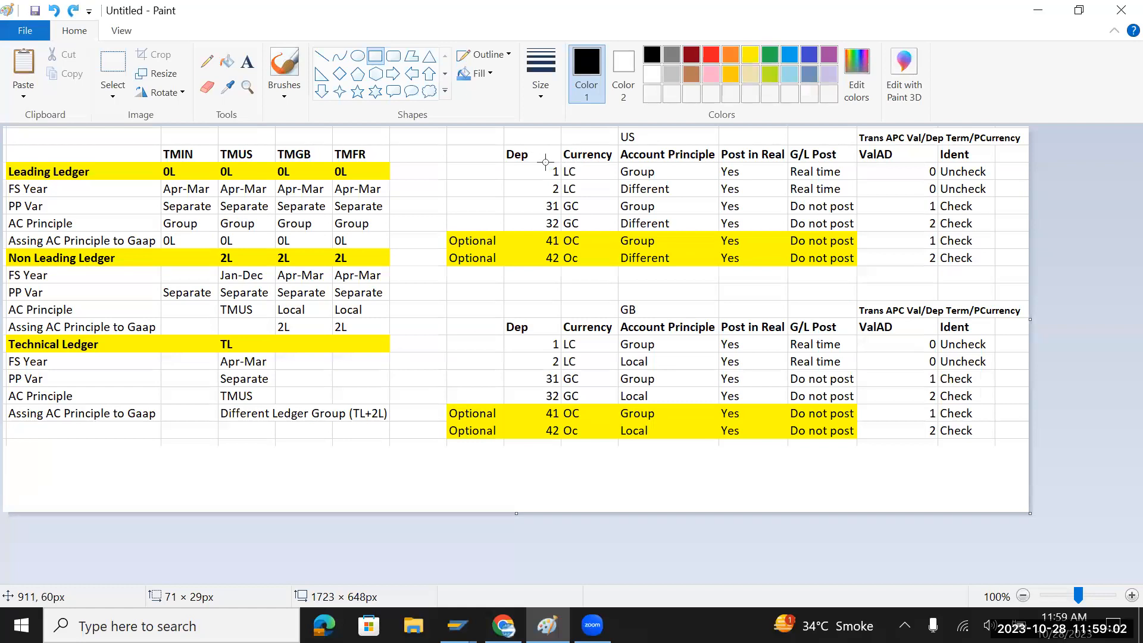
# In the US table, box the LC currency cells of areas 1 and 2 and the Group accounting principle of area 1
pyautogui.moveTo(545, 162); pyautogui.dragTo(689, 197)
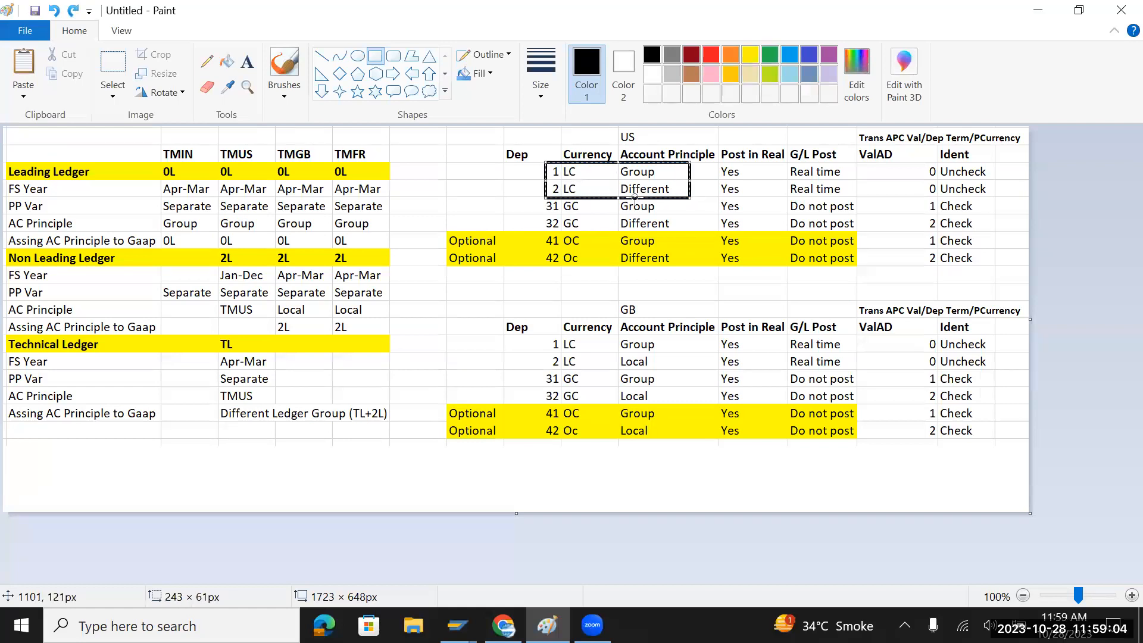
pyautogui.hotkey('ctrl', 'z')
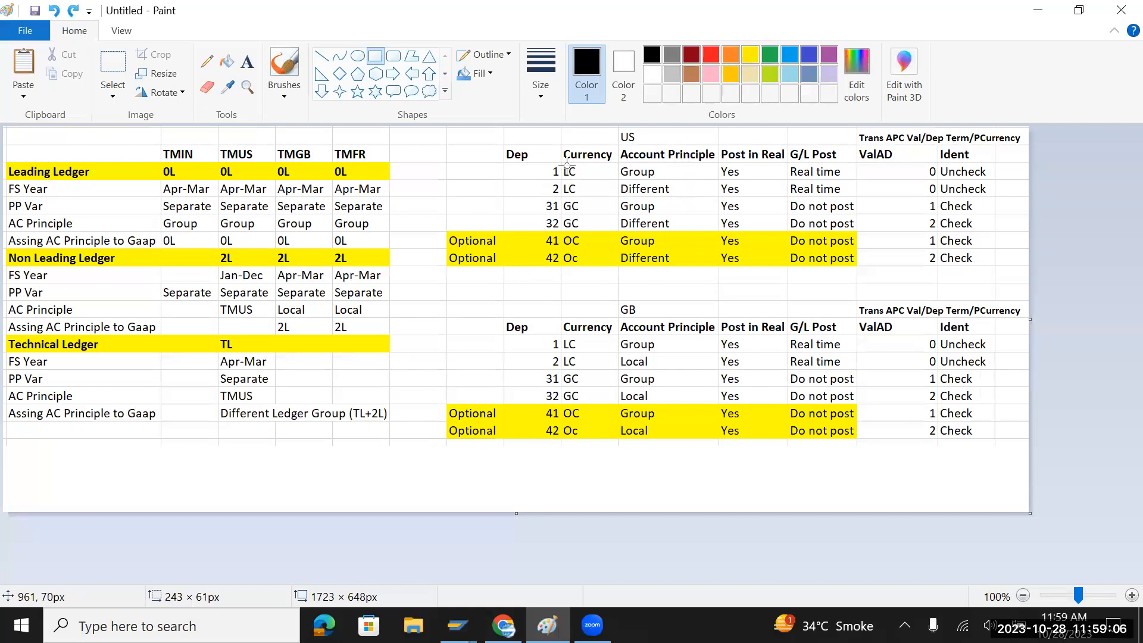
pyautogui.moveTo(557, 164); pyautogui.dragTo(588, 195)
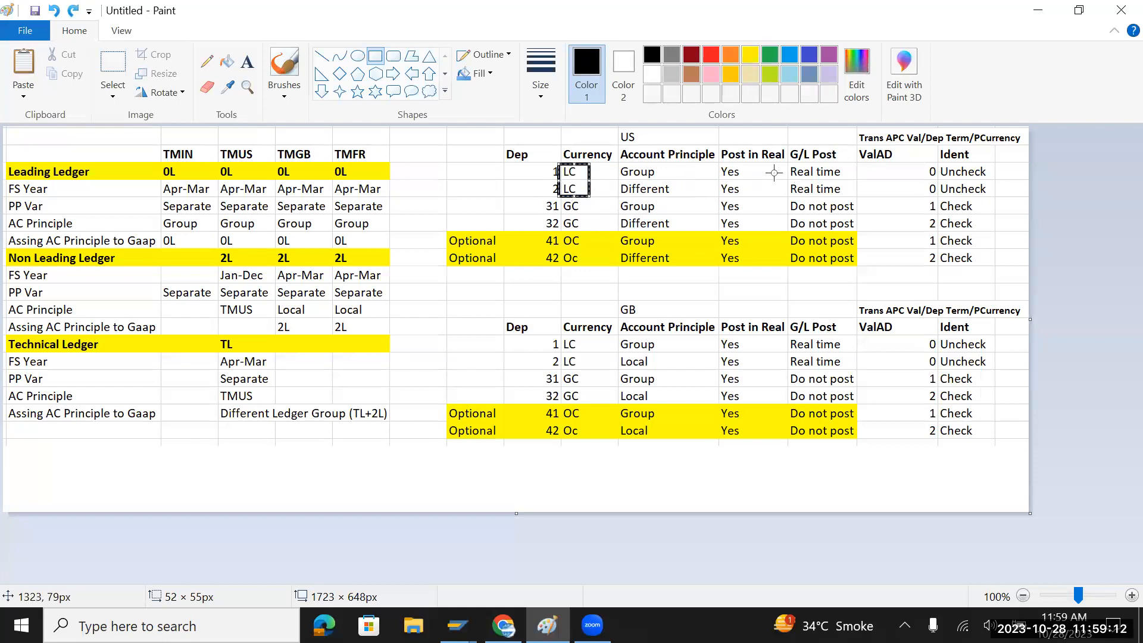
pyautogui.moveTo(615, 161); pyautogui.dragTo(673, 179)
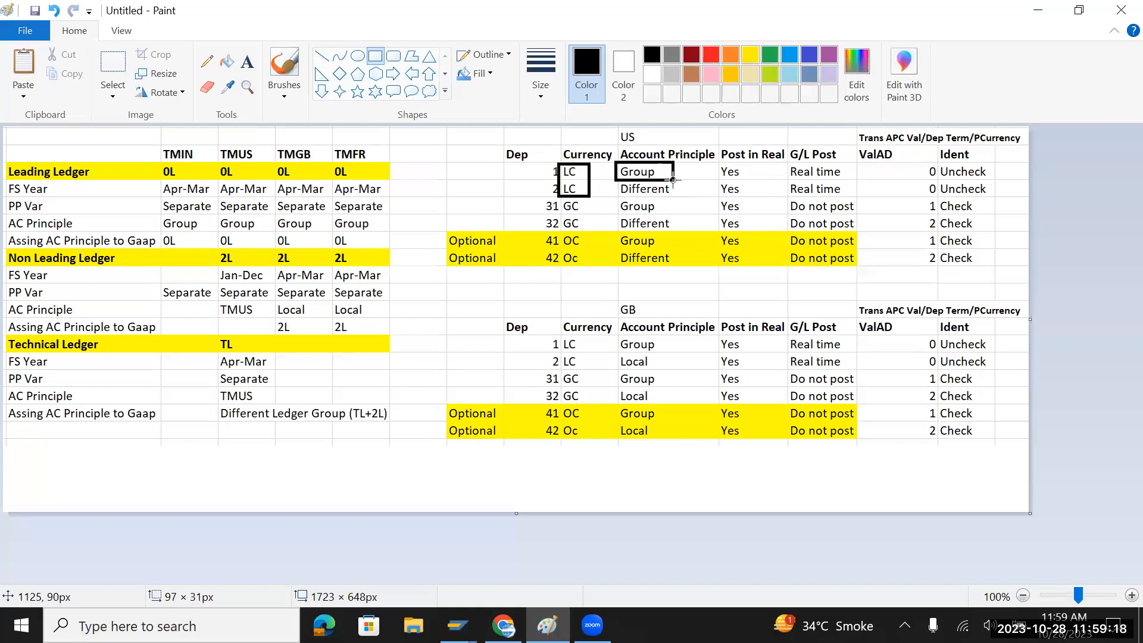
# In the US table, box the Different accounting principle of area 2 and the numbers of depreciation areas 1 and 2
pyautogui.moveTo(673, 179); pyautogui.dragTo(672, 180)
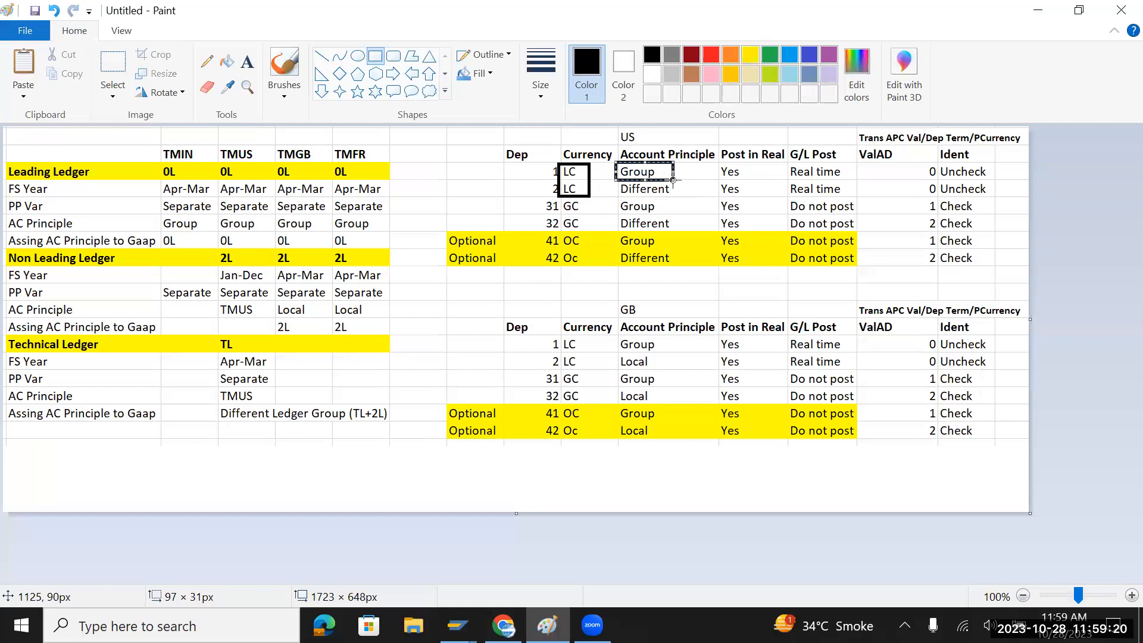
pyautogui.click(609, 189)
pyautogui.moveTo(615, 182)
pyautogui.mouseDown()
pyautogui.moveTo(682, 197)
pyautogui.moveTo(681, 165)
pyautogui.moveTo(677, 191)
pyautogui.moveTo(693, 182)
pyautogui.mouseUp()
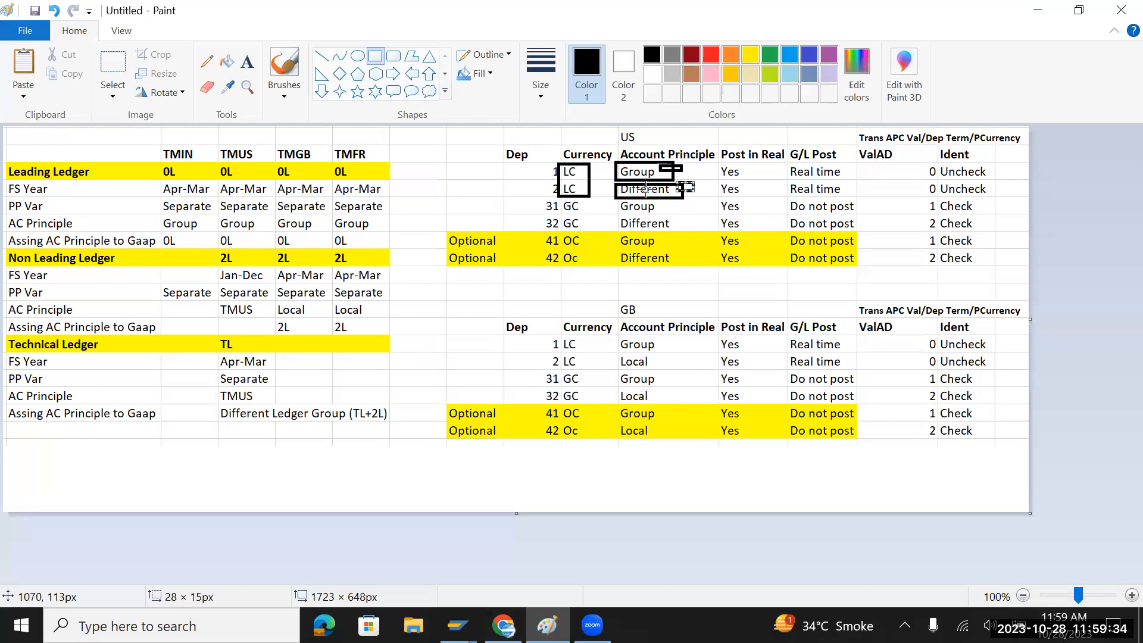
pyautogui.moveTo(549, 164); pyautogui.dragTo(590, 193)
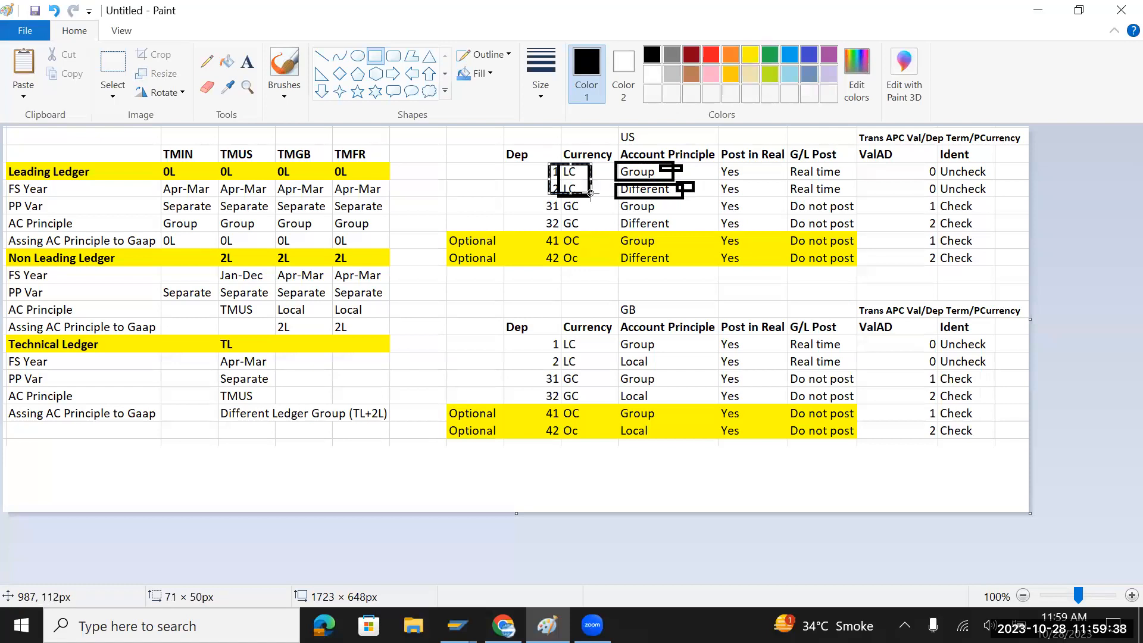
# Check company code TMUS's first and second FI currencies in the ledger 0L settings against the depreciation areas in the Paint table
pyautogui.hotkey('alt', 'Tab')
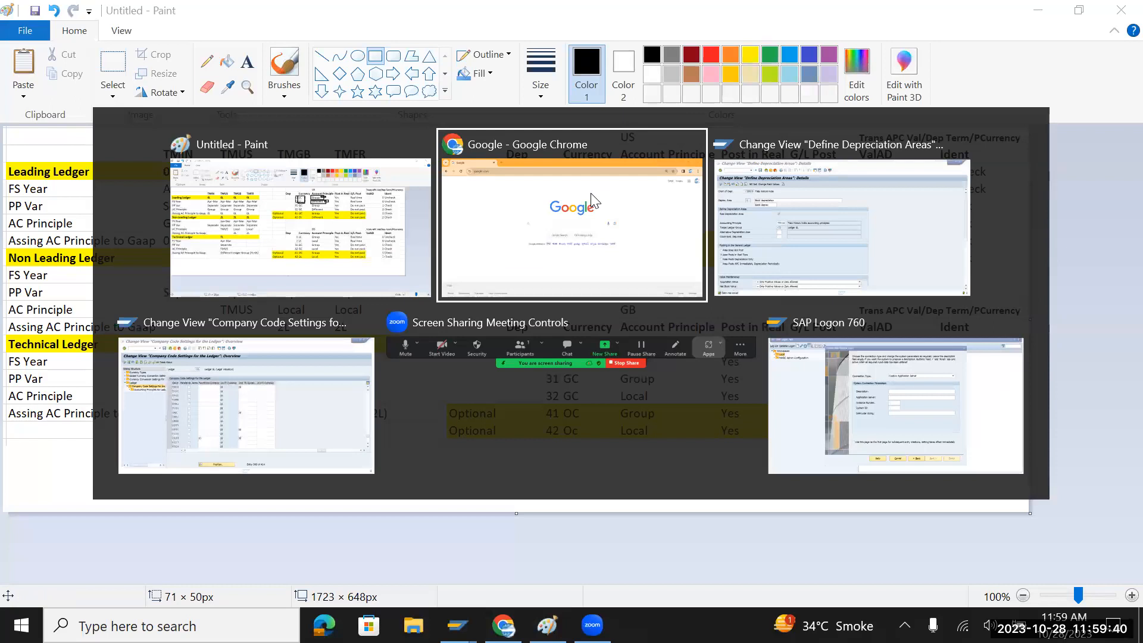
pyautogui.hotkey('alt', 'Tab')
pyautogui.hotkey('alt', 'Tab')
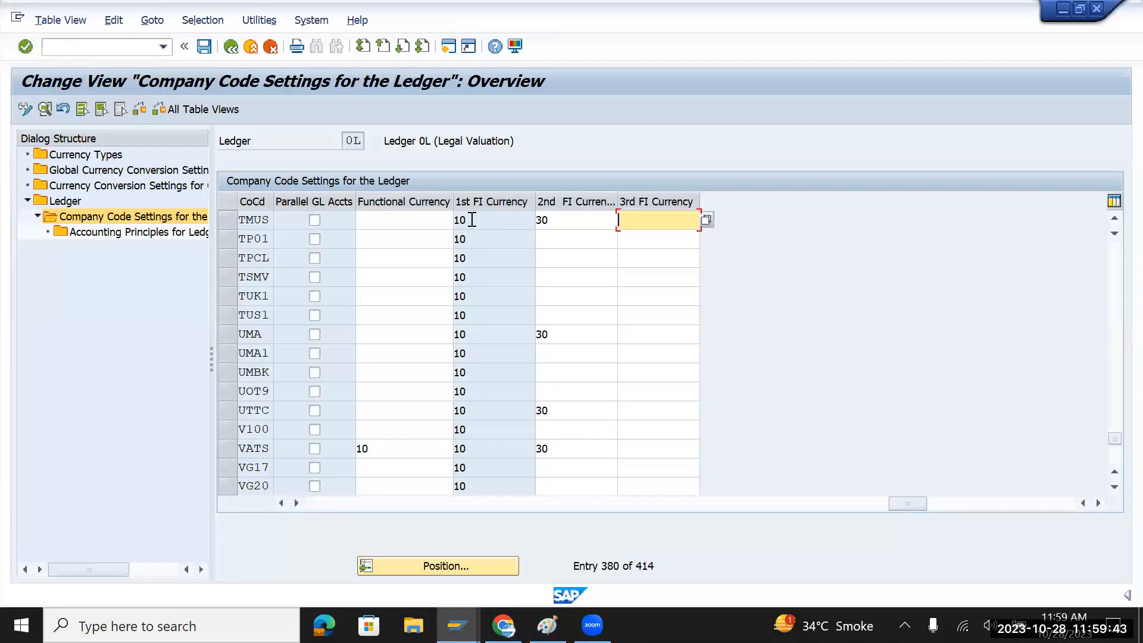
pyautogui.moveTo(472, 220); pyautogui.dragTo(449, 220)
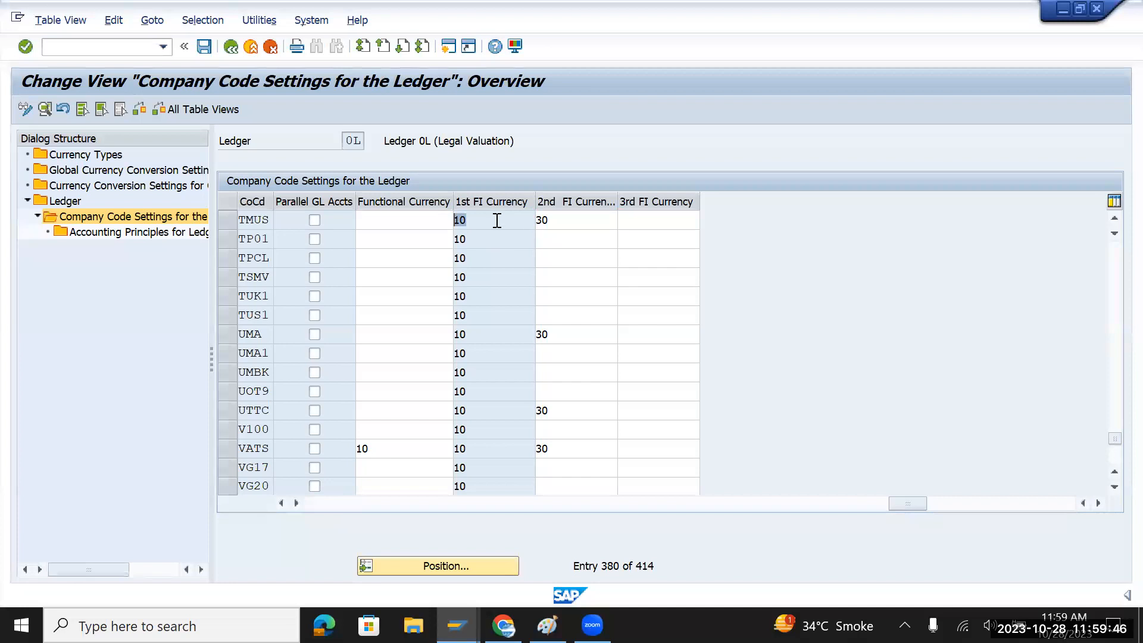
pyautogui.hotkey('alt', 'Tab')
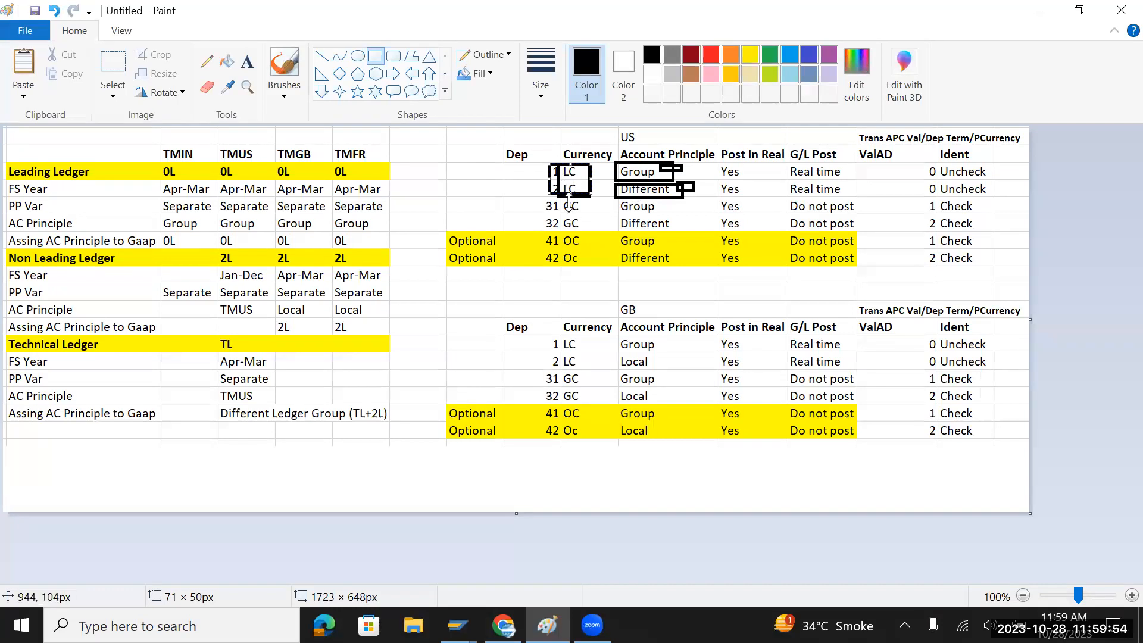
pyautogui.hotkey('alt', 'Tab')
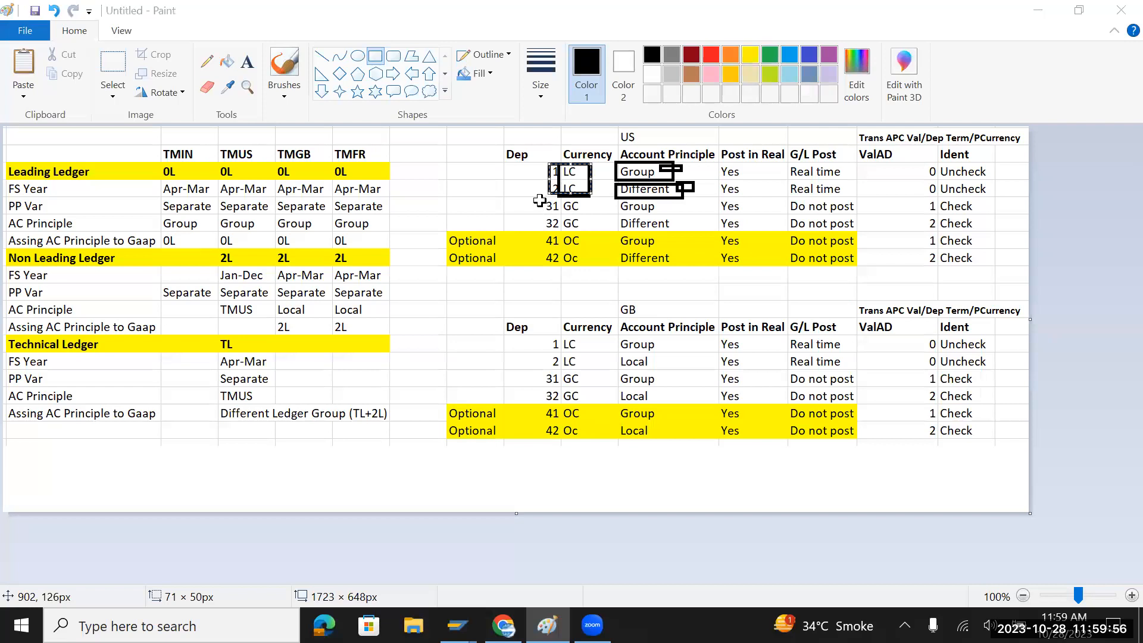
pyautogui.moveTo(570, 217); pyautogui.dragTo(525, 216)
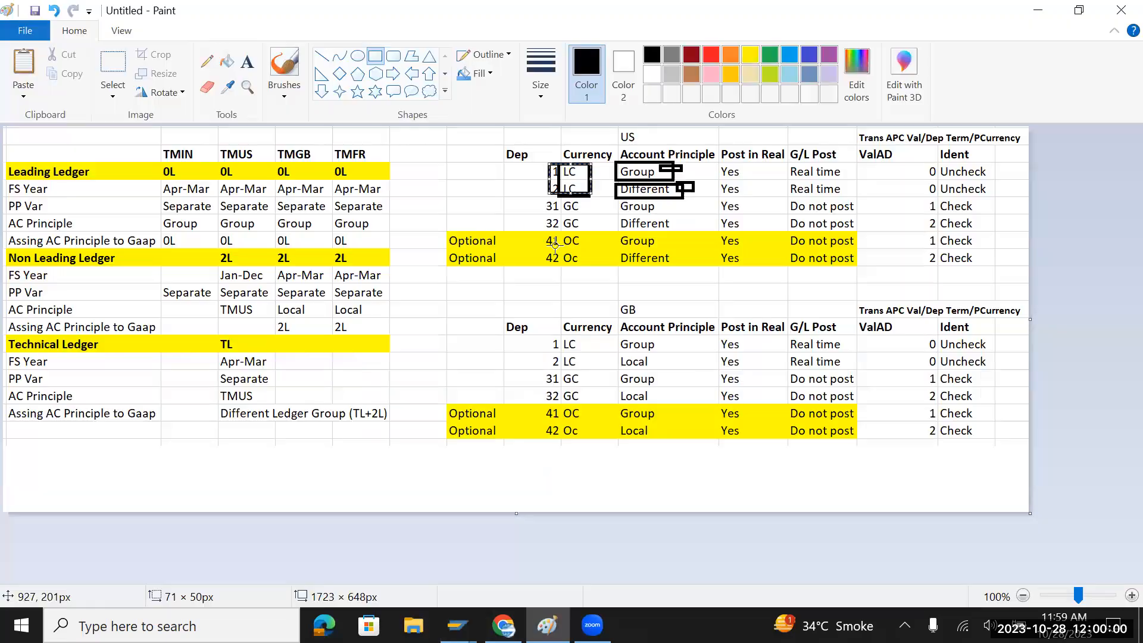
pyautogui.hotkey('alt', 'Tab')
# In the US table, box the GC areas 31 and 32 with their accounting principles Group and Different
pyautogui.moveTo(618, 202); pyautogui.dragTo(672, 213)
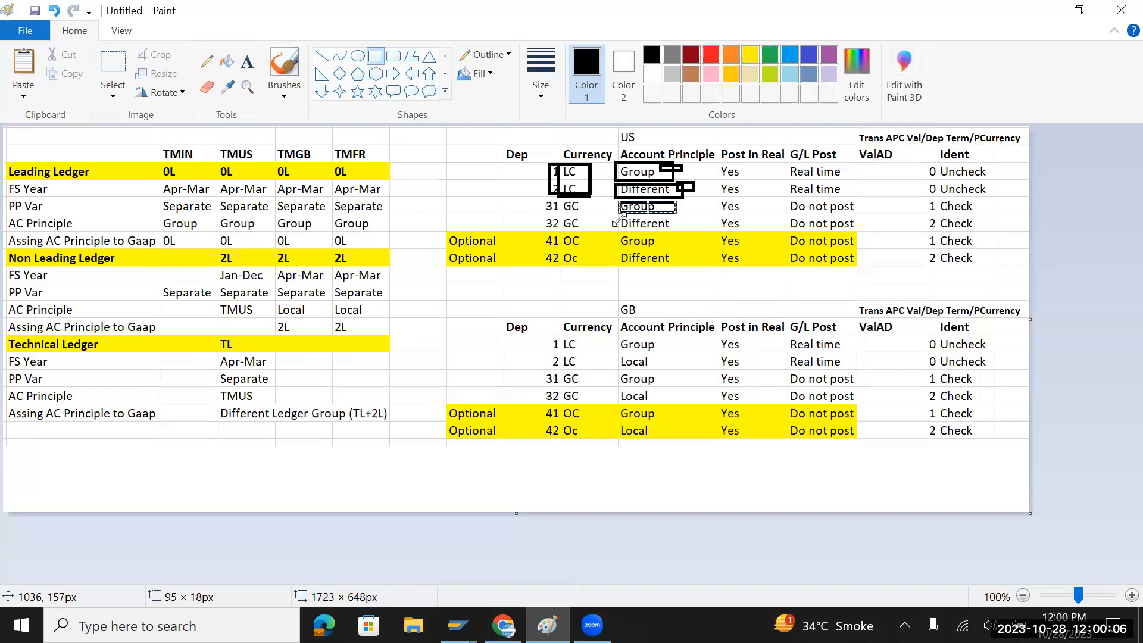
pyautogui.moveTo(613, 222)
pyautogui.mouseDown()
pyautogui.moveTo(643, 232)
pyautogui.moveTo(603, 228)
pyautogui.mouseUp()
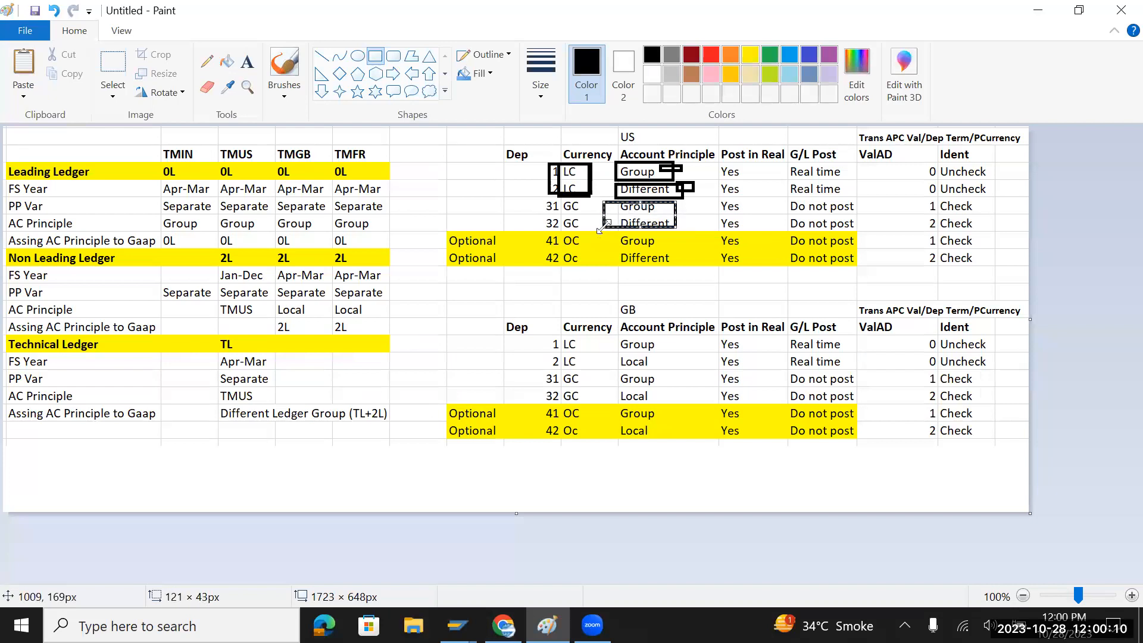
pyautogui.hotkey('alt', 'Tab')
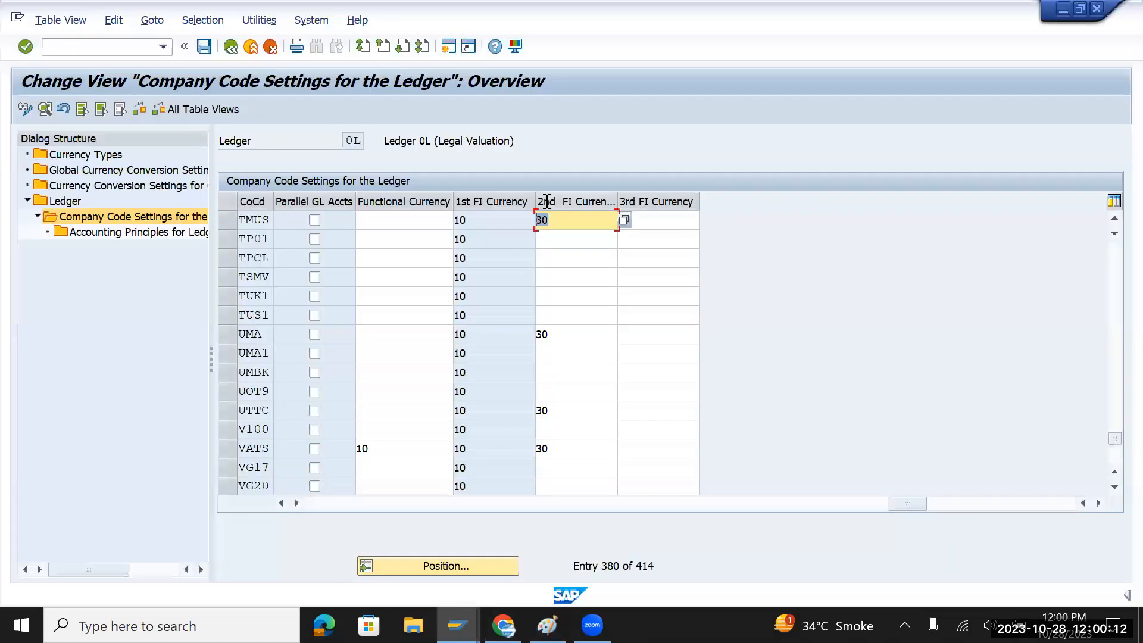
pyautogui.hotkey('alt', 'Tab')
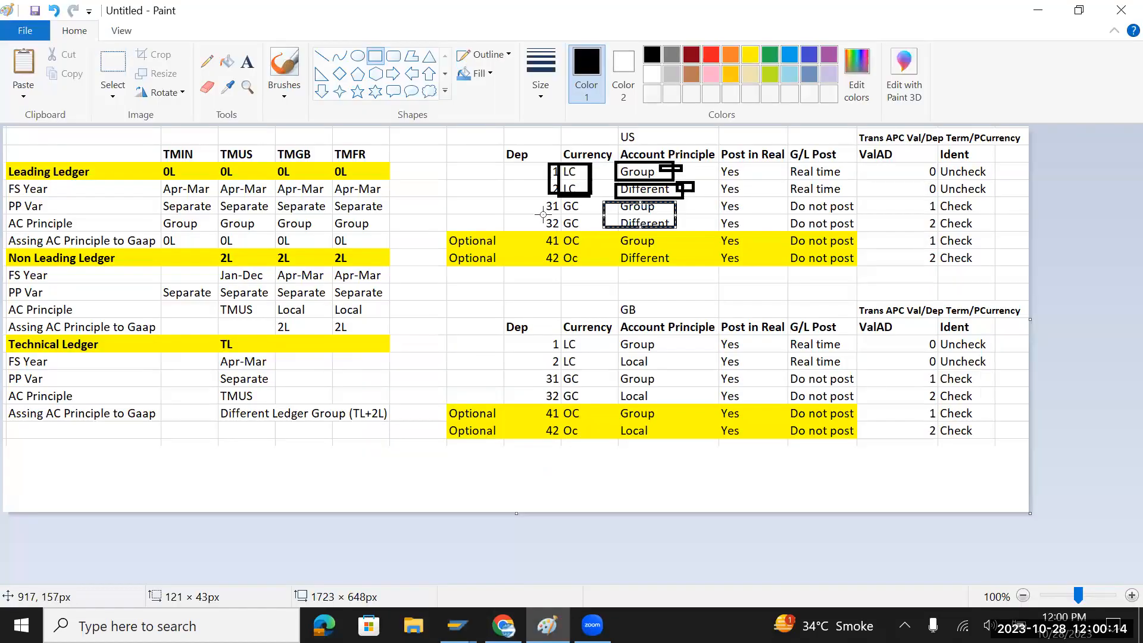
pyautogui.moveTo(535, 201); pyautogui.dragTo(673, 236)
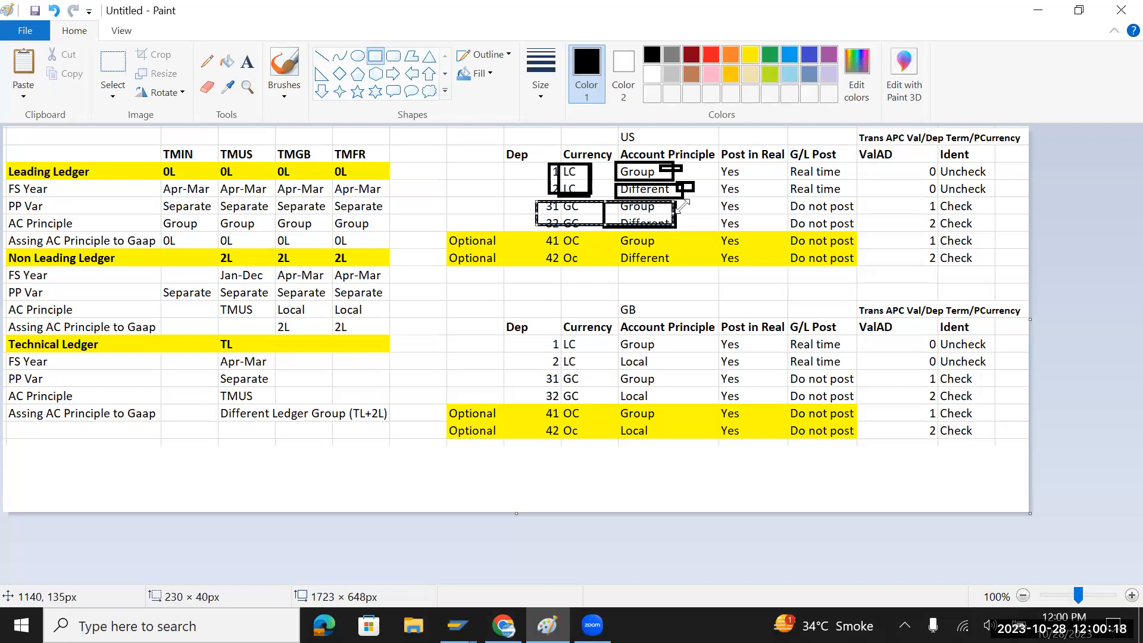
# Undo all boxes drawn in the US table
pyautogui.hotkey('ctrl', 'z')
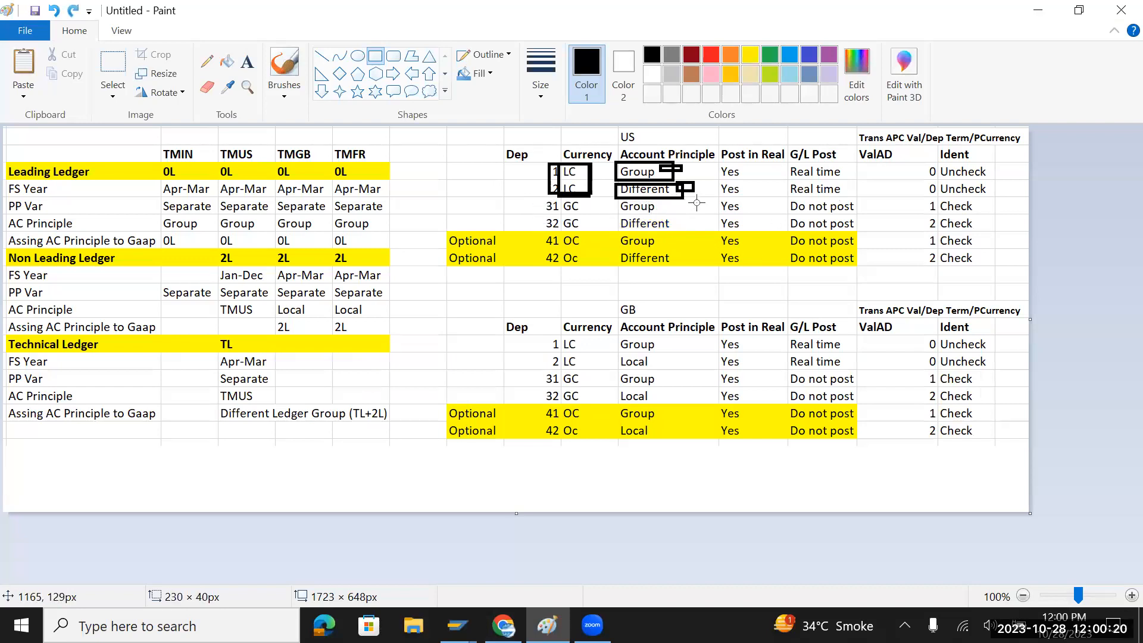
pyautogui.hotkey('ctrl', 'z')
pyautogui.hotkey('ctrl', 'z')
pyautogui.hotkey('ctrl', 'z')
pyautogui.hotkey('ctrl', 'z')
pyautogui.hotkey('ctrl', 'z')
pyautogui.hotkey('ctrl', 'z')
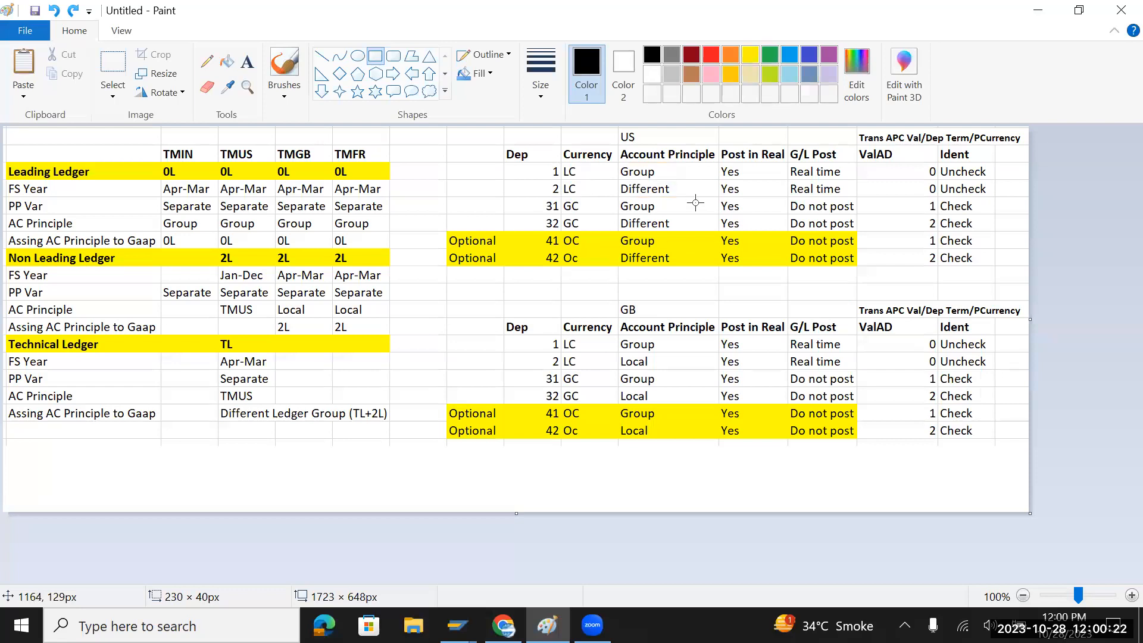
# Box the optional areas 41 and 42 and their OC cells while checking TMUS's third FI currency, and undo the boxes
pyautogui.moveTo(439, 228); pyautogui.dragTo(867, 273)
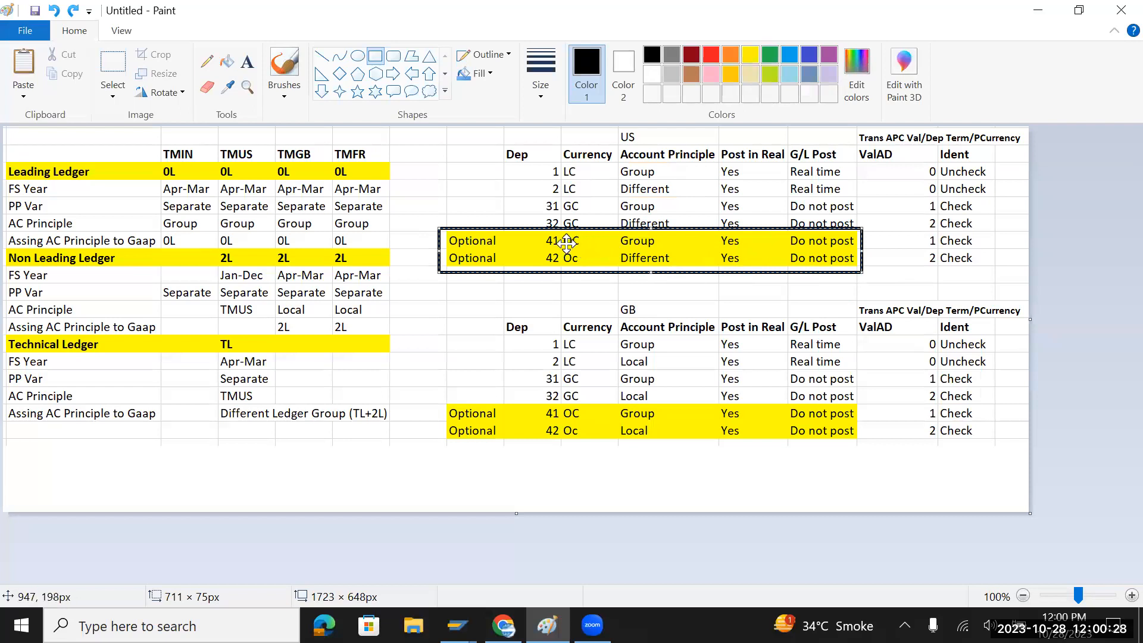
pyautogui.click(561, 289)
pyautogui.moveTo(563, 231); pyautogui.dragTo(586, 266)
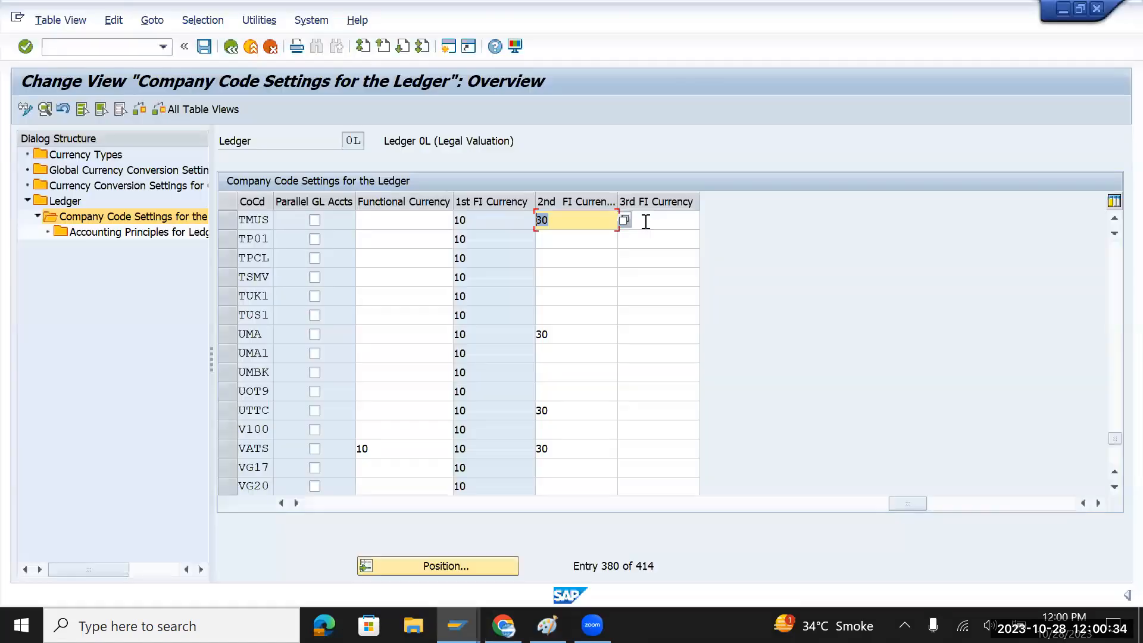
pyautogui.click(645, 222)
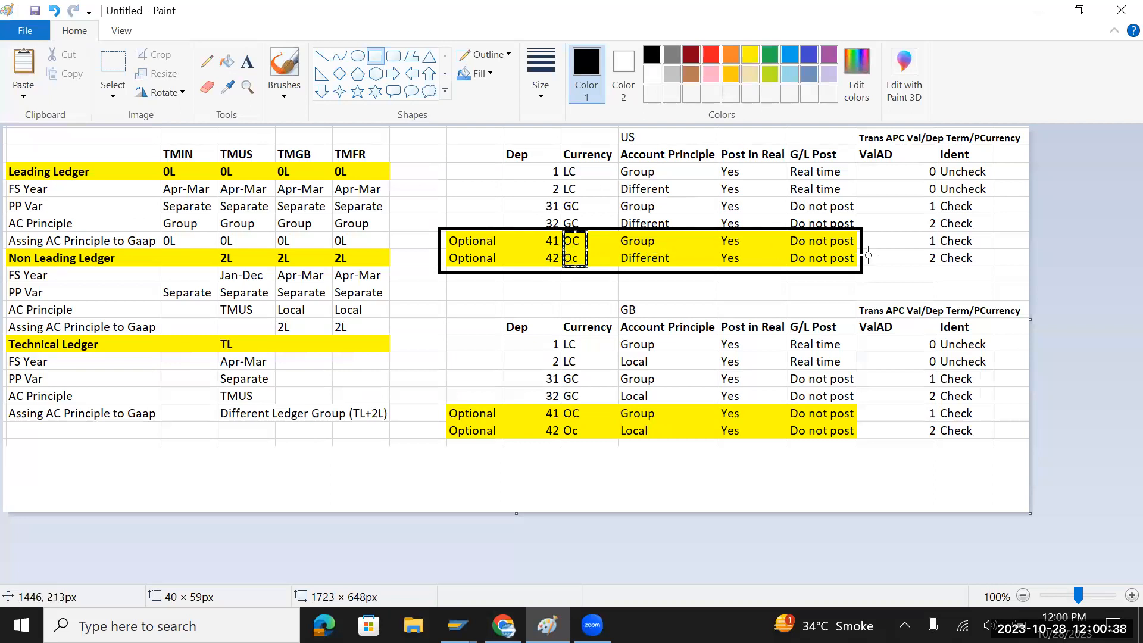
pyautogui.hotkey('ctrl', 'z')
pyautogui.hotkey('ctrl', 'z')
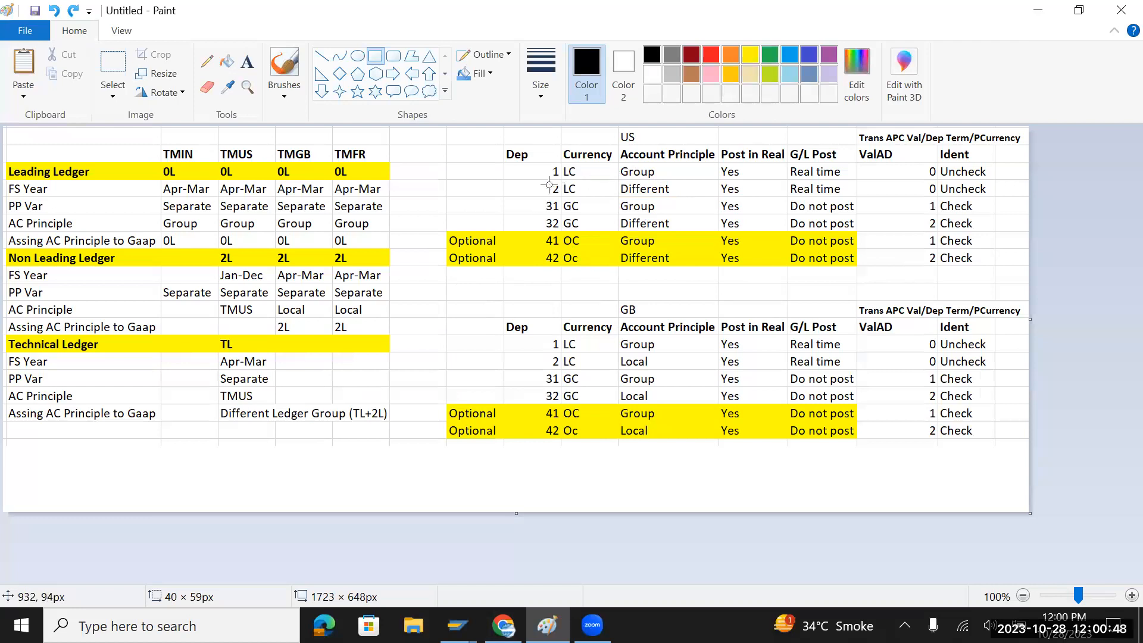
# Box area 2 with LC currency and Different accounting principle in the US table, and switch to Define Depreciation Areas in SAP
pyautogui.moveTo(538, 180); pyautogui.dragTo(682, 198)
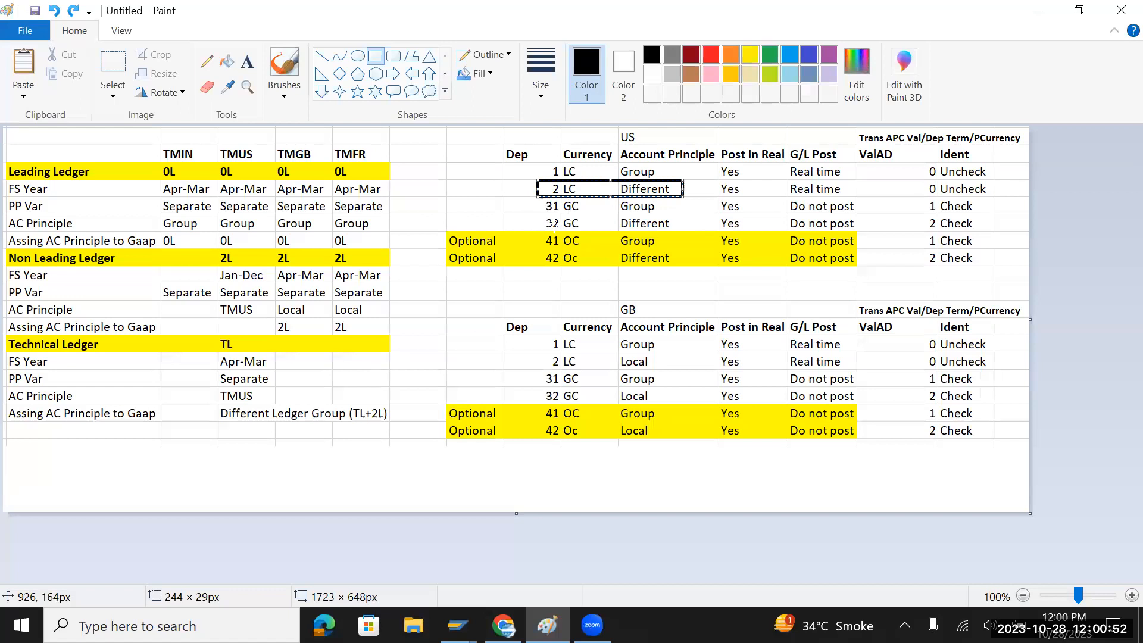
pyautogui.hotkey('alt', 'Tab')
pyautogui.hotkey('alt', 'Tab')
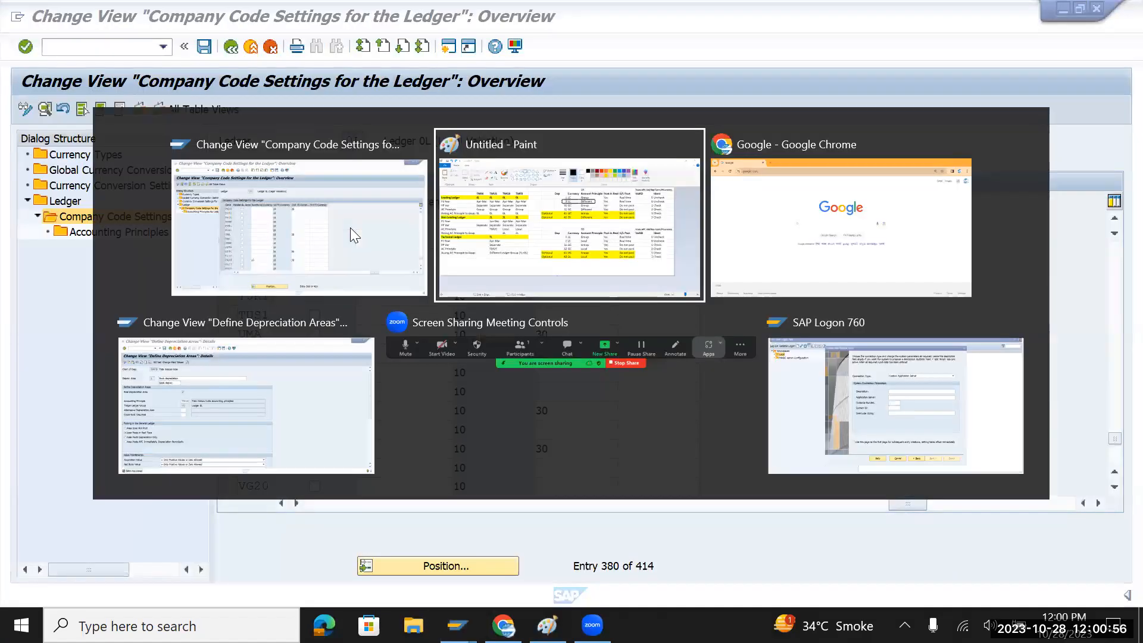
pyautogui.hotkey('alt', 'Tab')
pyautogui.hotkey('alt', 'Tab')
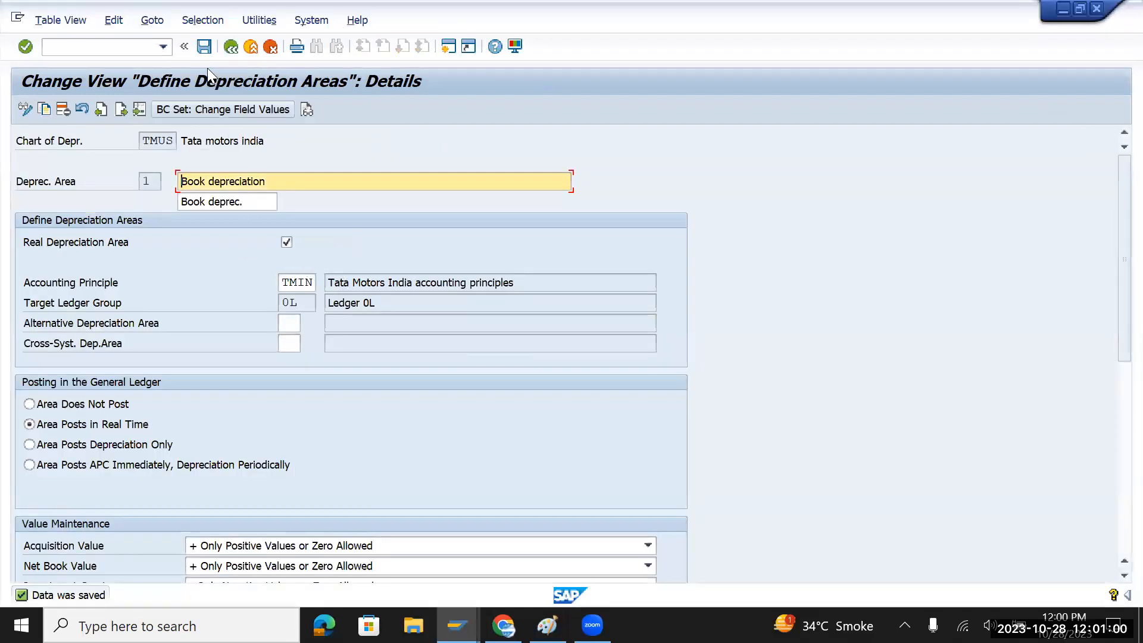
# Copy depreciation area 1 Book depreciation of chart TMUS as depreciation area 2
pyautogui.click(45, 109)
pyautogui.write('2')
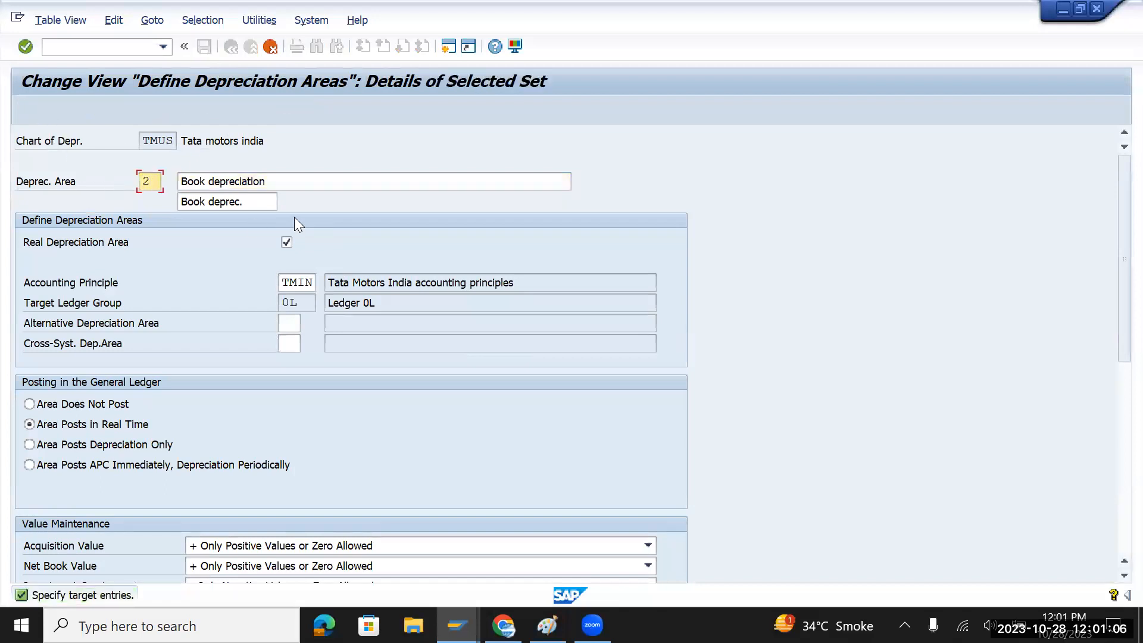
pyautogui.press('Tab')
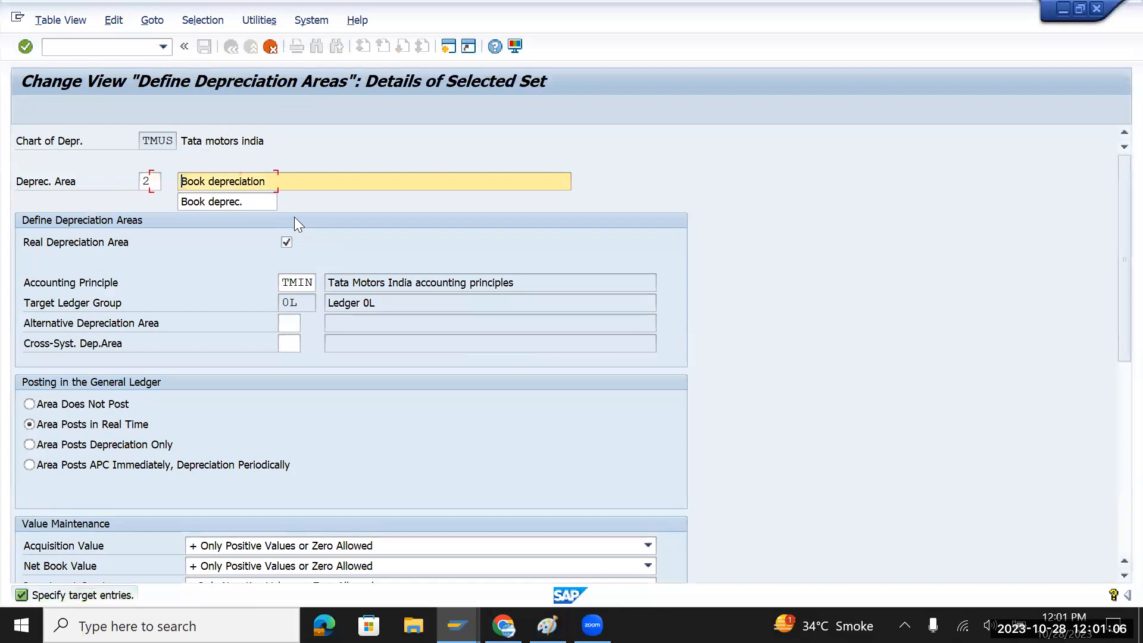
# Replace the long description of depreciation area 2 with TM LC Local ledger
pyautogui.hotkey('alt', 'Tab')
pyautogui.hotkey('alt', 'Tab')
pyautogui.hotkey('alt', 'Tab')
pyautogui.hotkey('alt', 'Tab')
pyautogui.moveTo(274, 180); pyautogui.dragTo(171, 179)
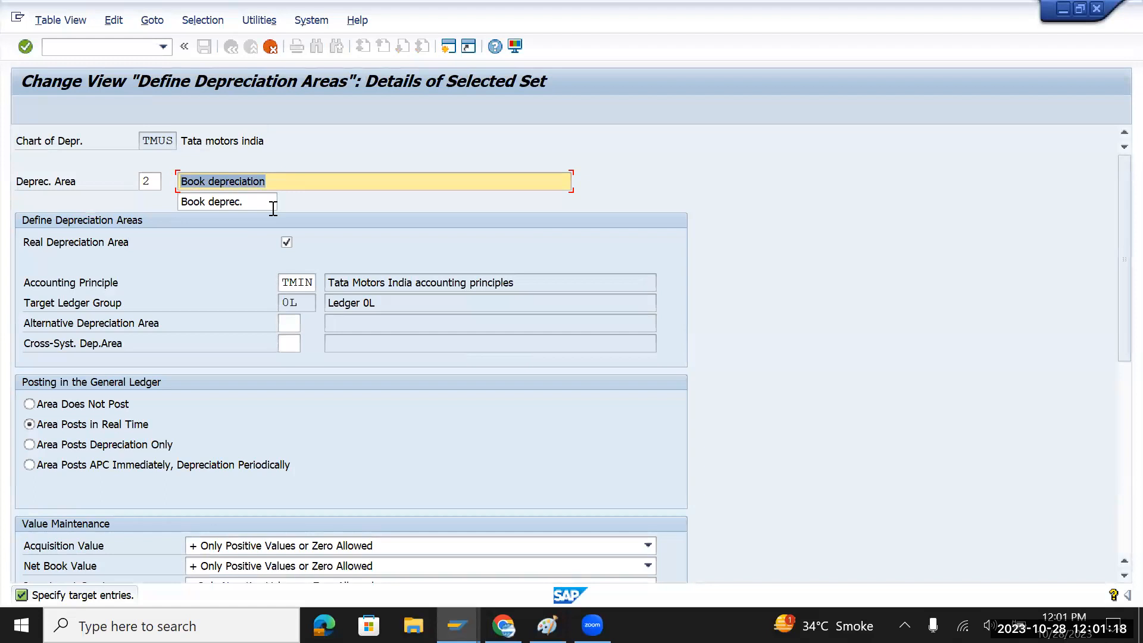
pyautogui.write('L')
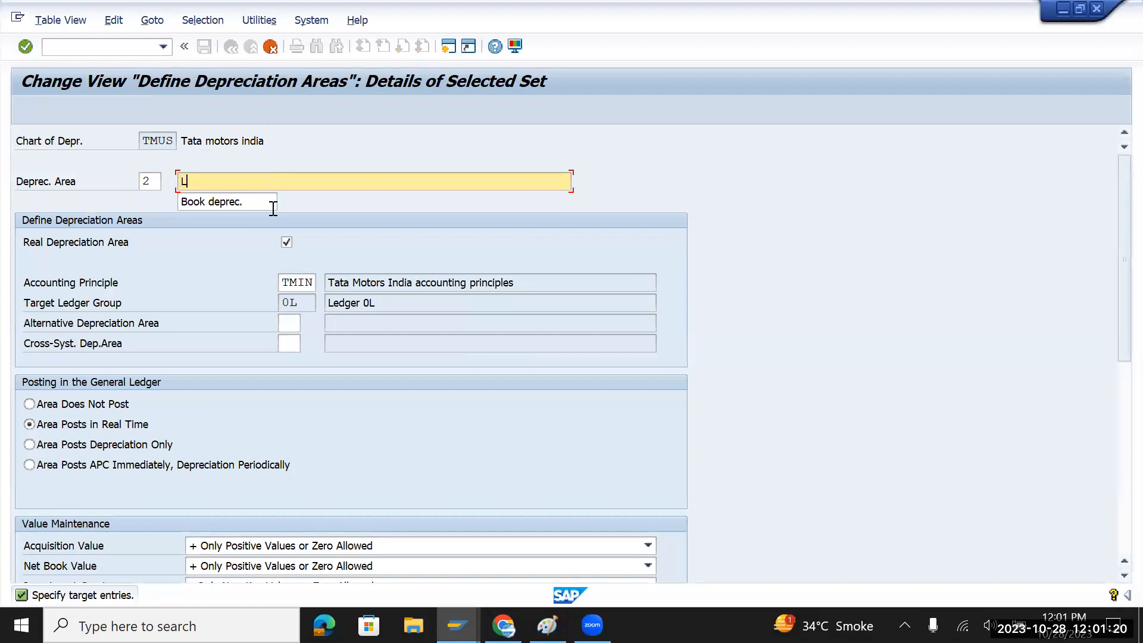
pyautogui.write('ocal ')
pyautogui.write('Currency')
pyautogui.press('BackSpace')
pyautogui.press('BackSpace')
pyautogui.press('BackSpace')
pyautogui.press('BackSpace')
pyautogui.press('BackSpace')
pyautogui.press('BackSpace')
pyautogui.press('BackSpace')
pyautogui.press('BackSpace')
pyautogui.press('BackSpace')
pyautogui.press('BackSpace')
pyautogui.press('BackSpace')
pyautogui.press('BackSpace')
pyautogui.press('BackSpace')
pyautogui.press('BackSpace')
pyautogui.write('TM LC')
pyautogui.write('ocal ledger')
# Clear the accounting principle of depreciation area 2 and review the available accounting principles and their target ledger groups
pyautogui.click(298, 281)
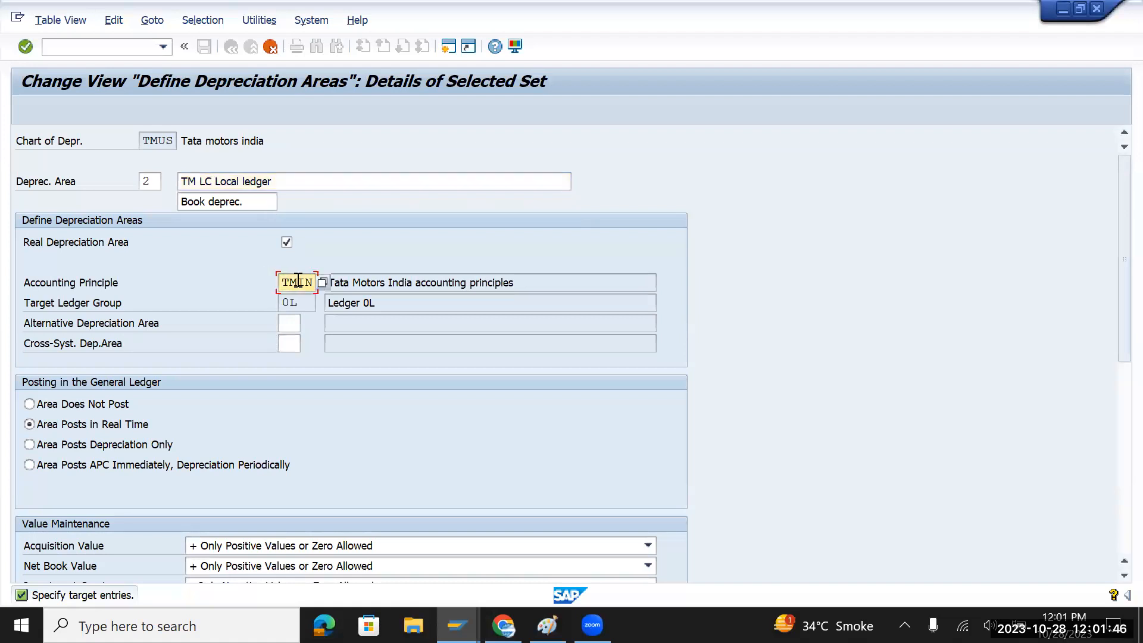
pyautogui.press('Delete')
pyautogui.press('Delete')
pyautogui.press('Delete')
pyautogui.press('Delete')
pyautogui.click(321, 282)
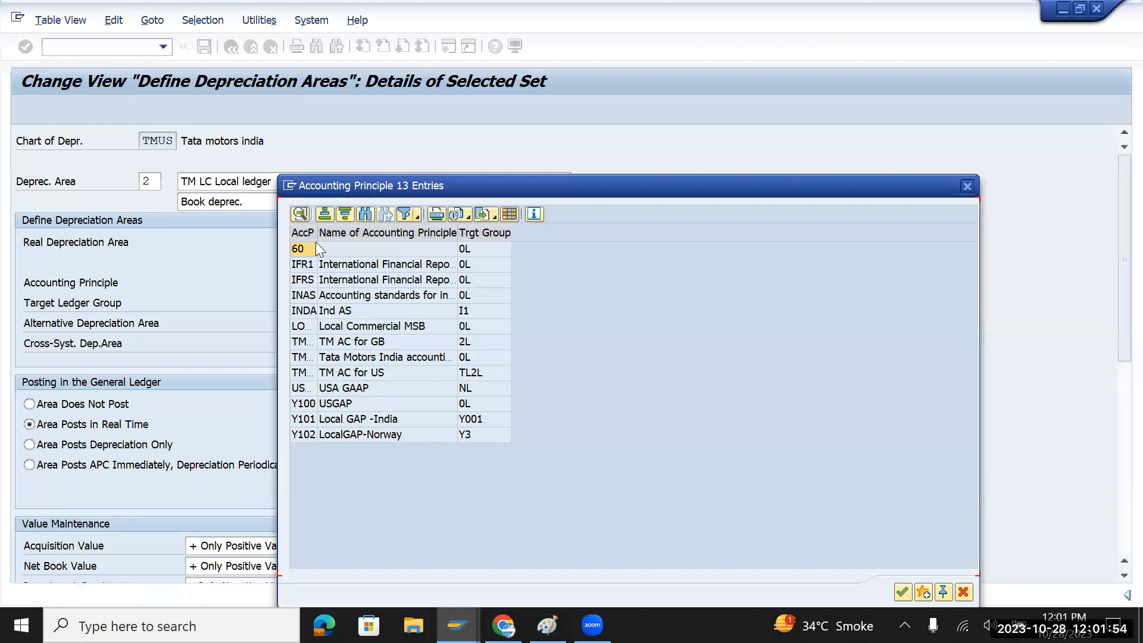
pyautogui.moveTo(316, 232); pyautogui.dragTo(351, 234)
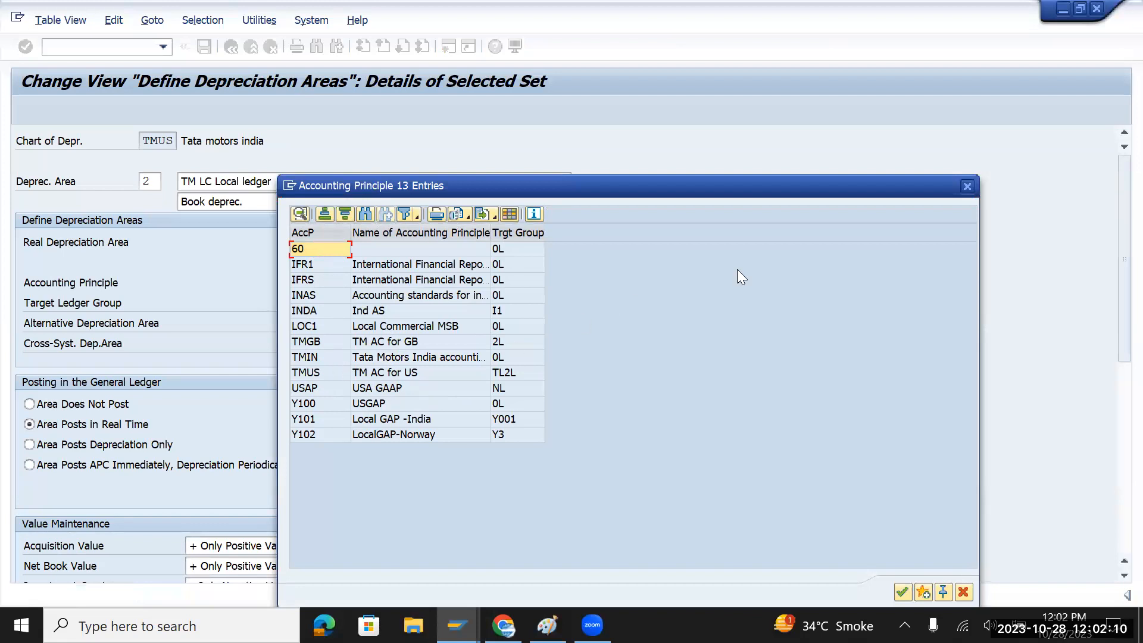
pyautogui.click(966, 186)
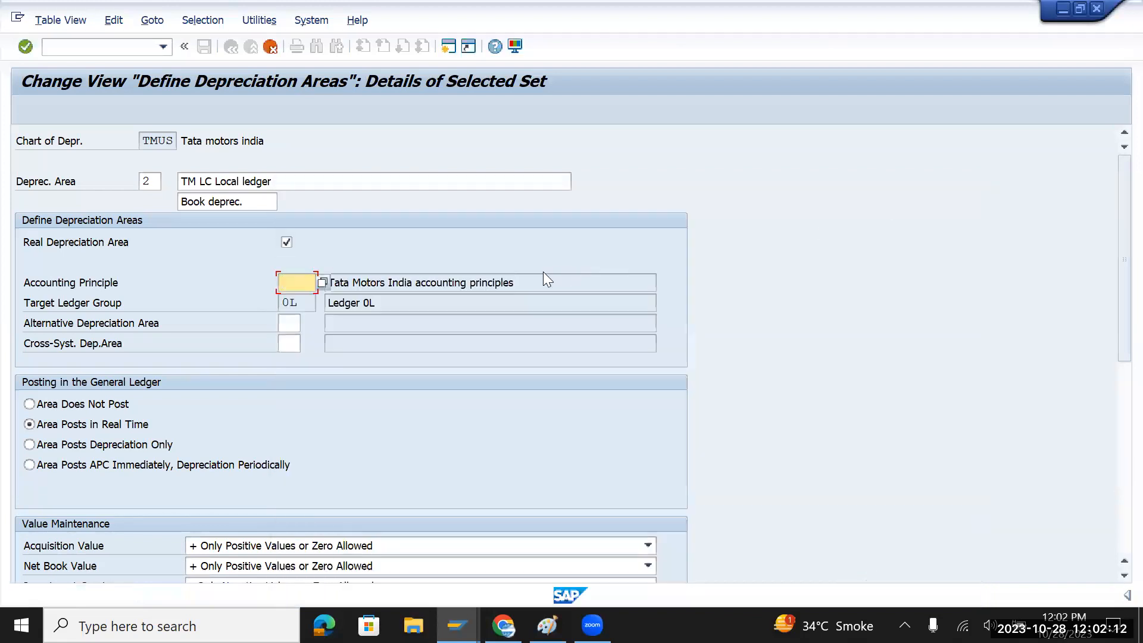
# Switch to the other SAP session and open Assign Accounting Principle to Ledger Groups under Parallel Accounting in the implementation guide
pyautogui.hotkey('alt', 'Tab')
pyautogui.click(230, 48)
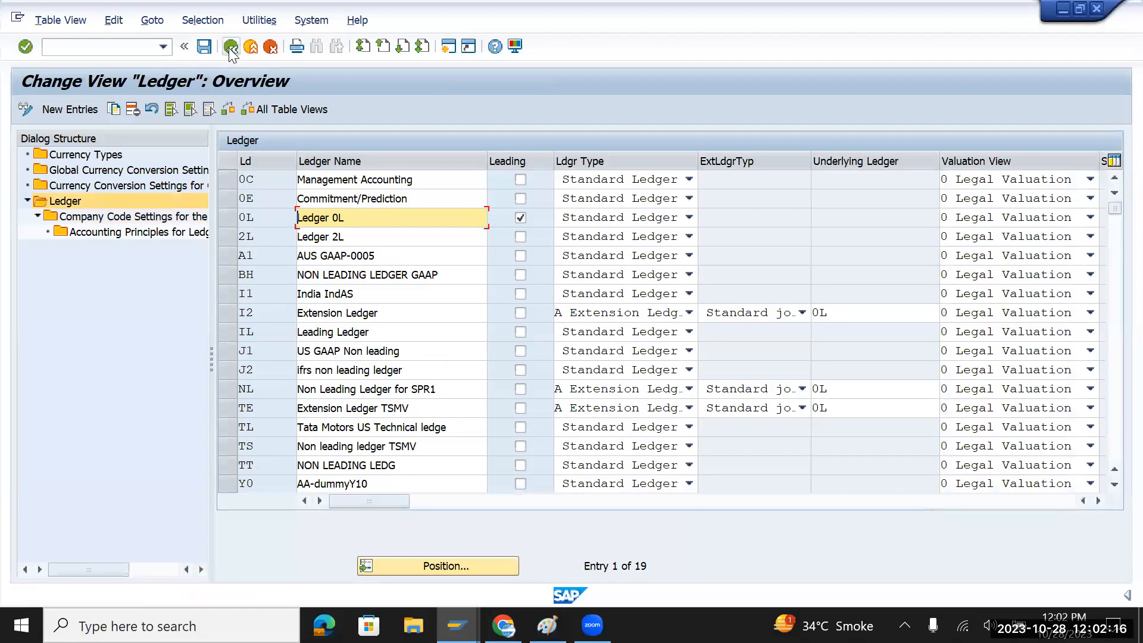
pyautogui.click(228, 48)
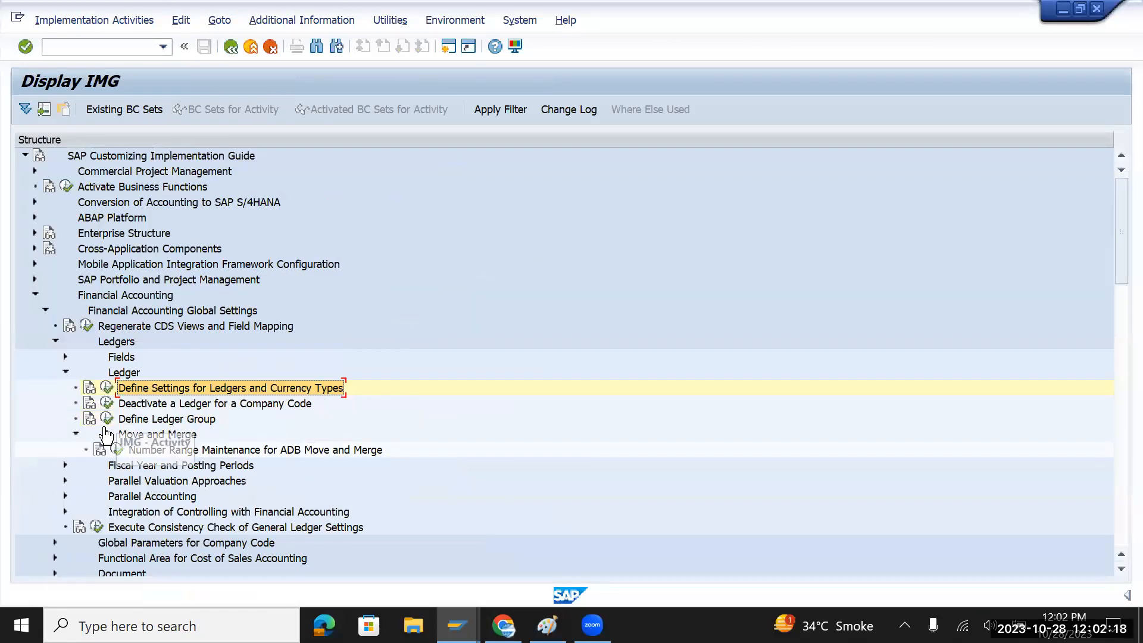
pyautogui.click(65, 372)
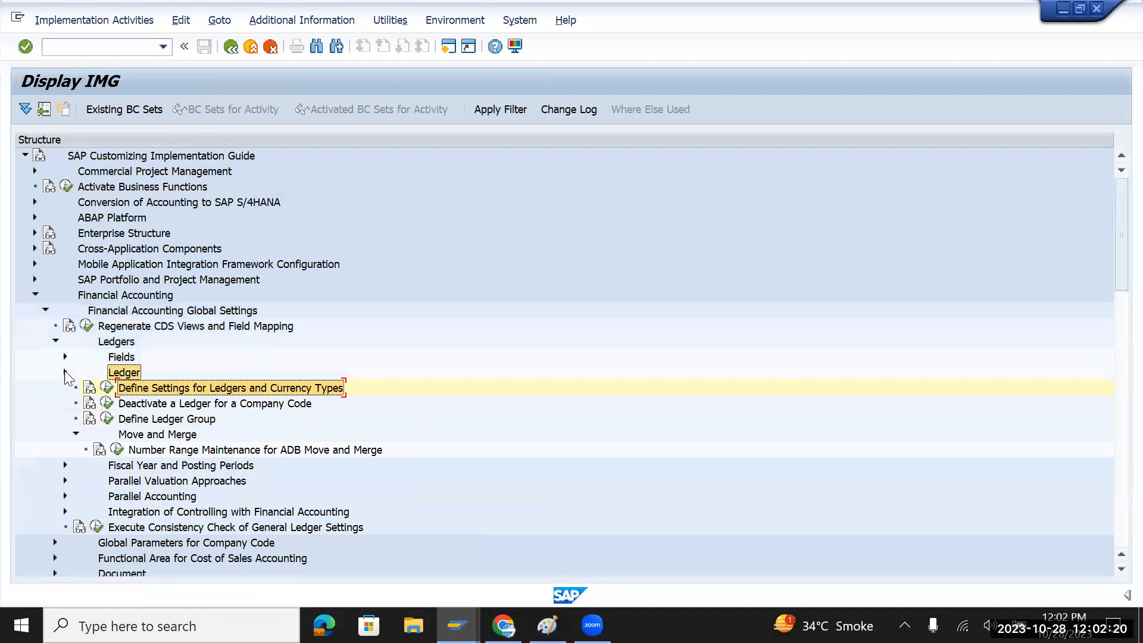
pyautogui.click(137, 420)
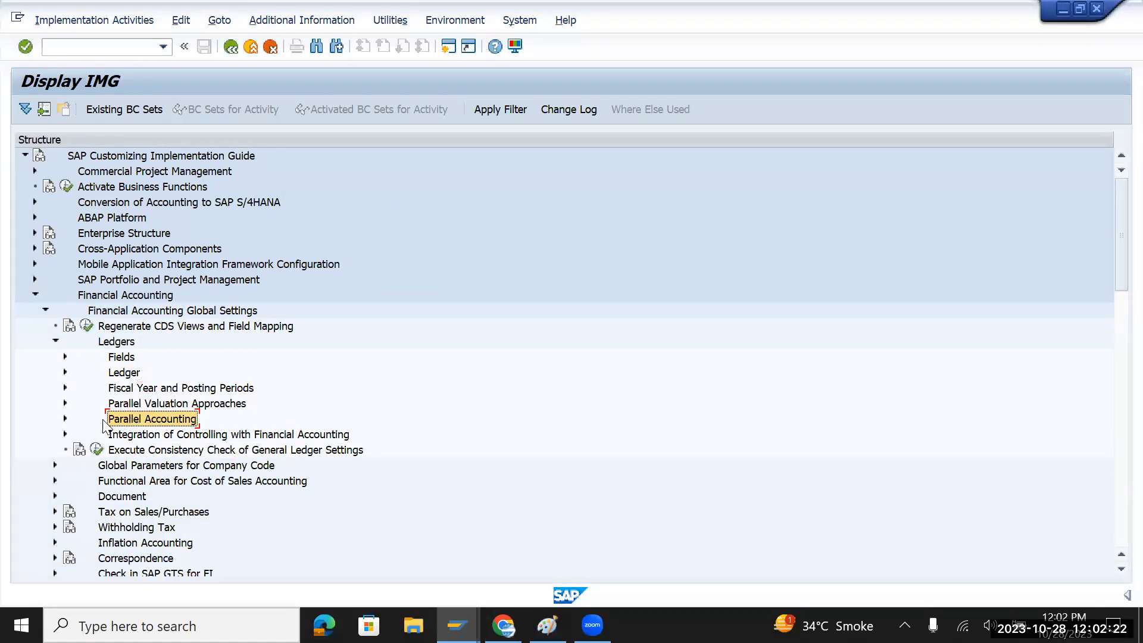
pyautogui.click(64, 419)
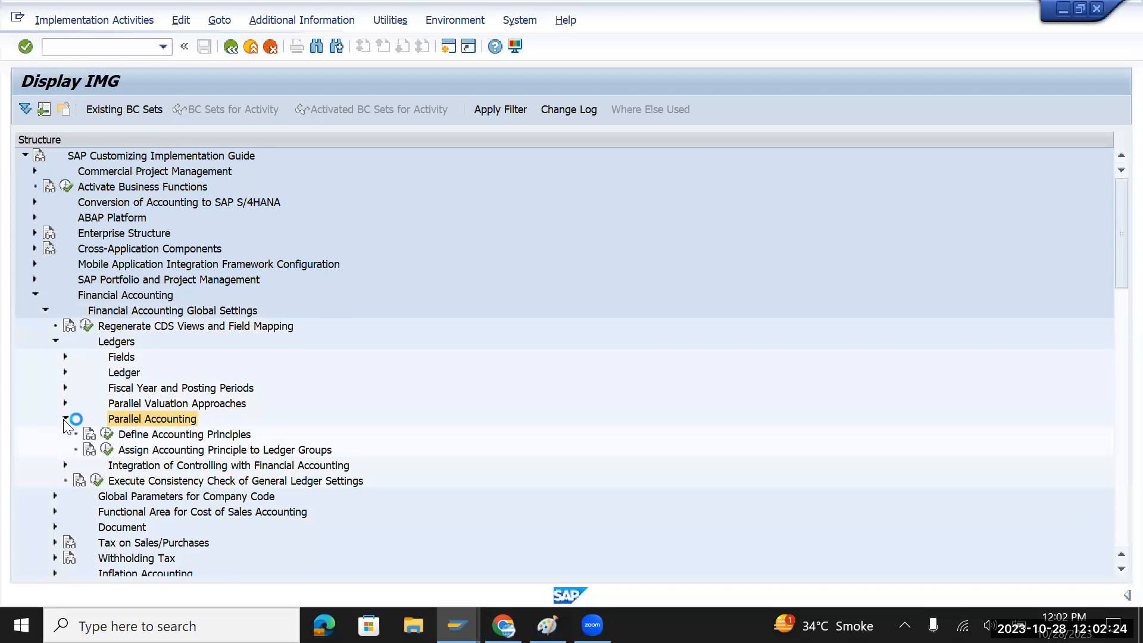
pyautogui.click(169, 451)
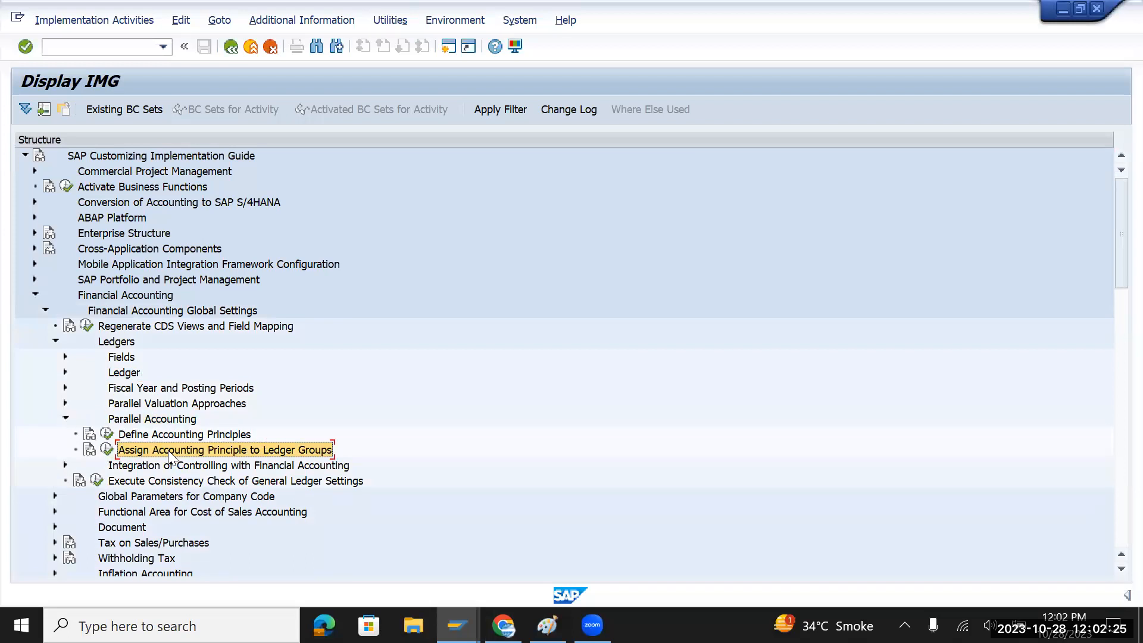
pyautogui.click(106, 450)
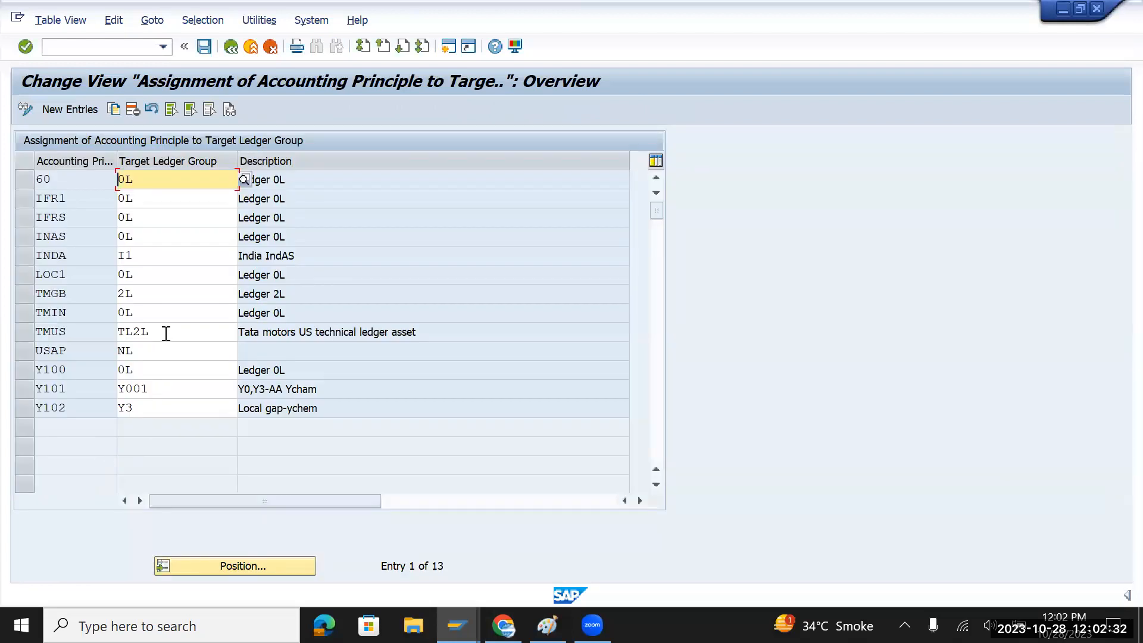
# Copy the accounting principle key TMUS from the row assigned to target ledger group TL2L
pyautogui.click(162, 333)
pyautogui.moveTo(162, 333); pyautogui.dragTo(116, 332)
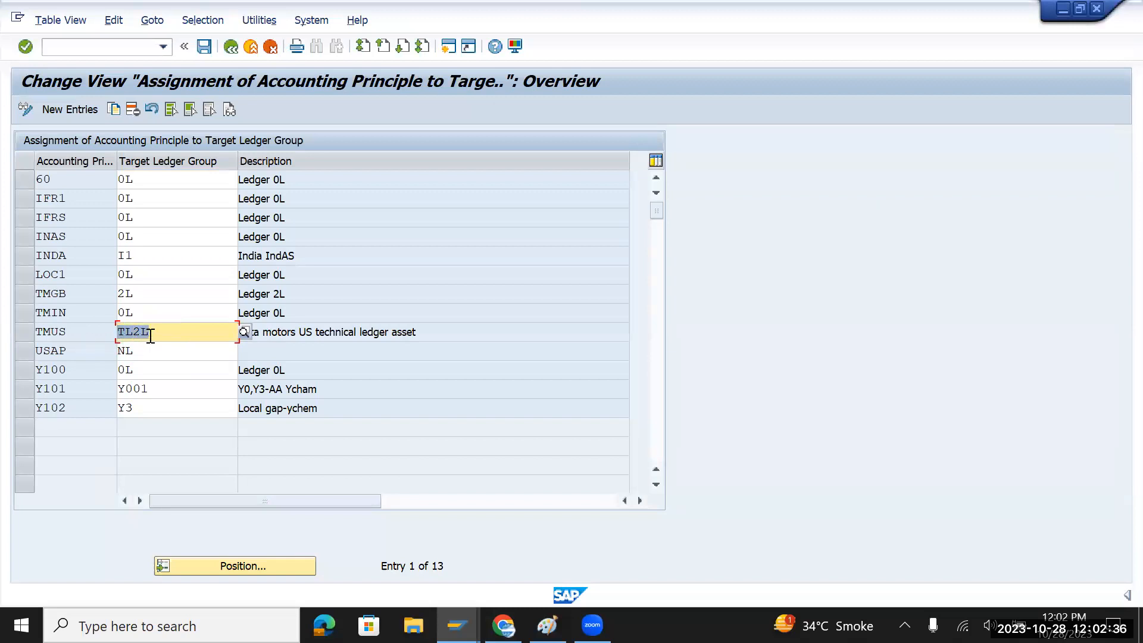
pyautogui.moveTo(81, 334); pyautogui.dragTo(18, 333)
pyautogui.hotkey('ctrl', 'c')
pyautogui.press('Left')
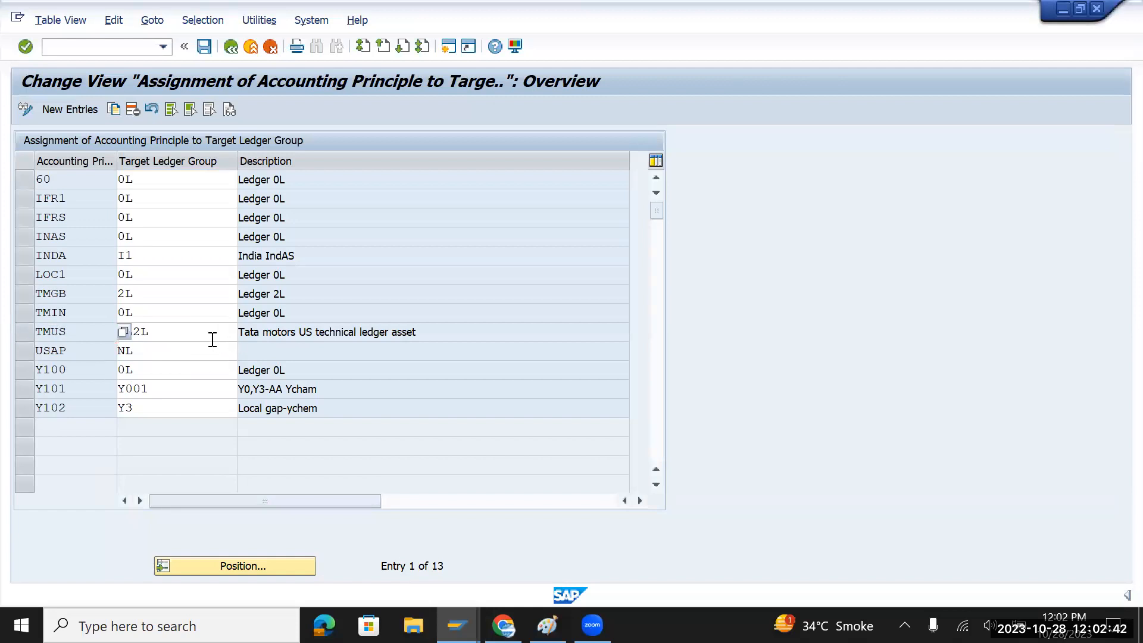
# Set the accounting principle of depreciation area 2 to TMUS, keep Area Posts in Real Time, and save the area
pyautogui.hotkey('alt', 'Tab')
pyautogui.hotkey('ctrl', 'v')
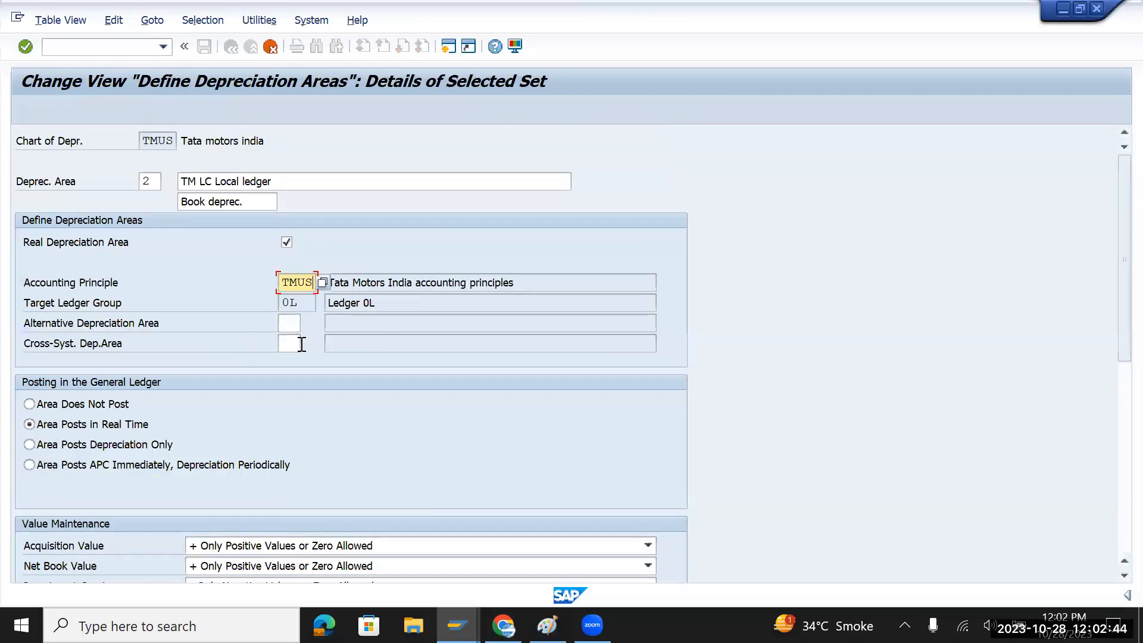
pyautogui.press('Return')
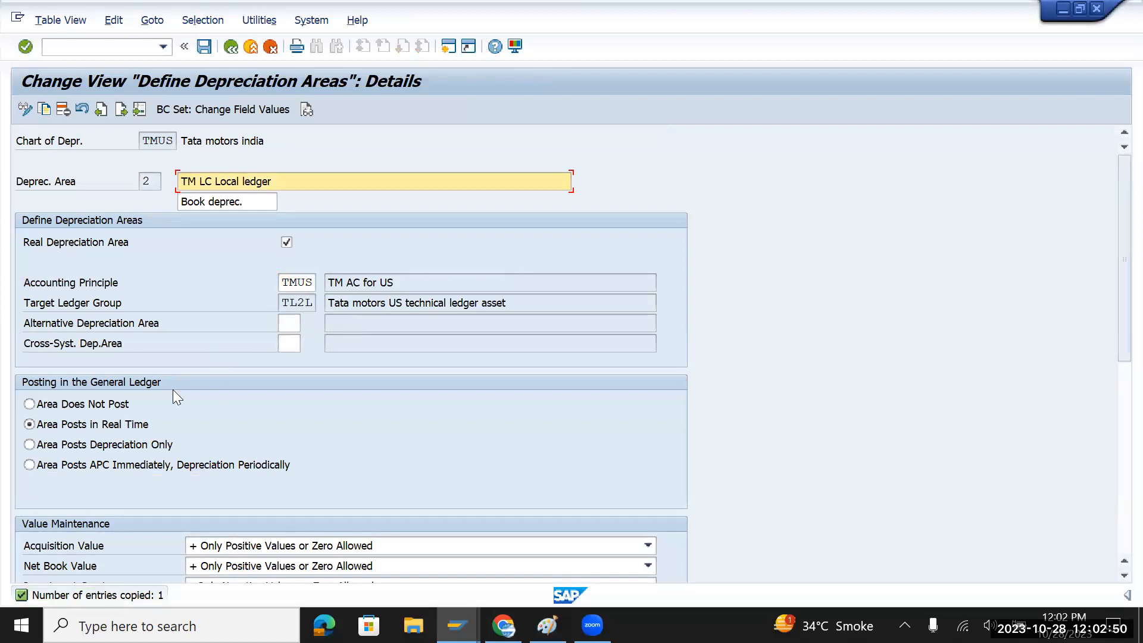
pyautogui.click(87, 402)
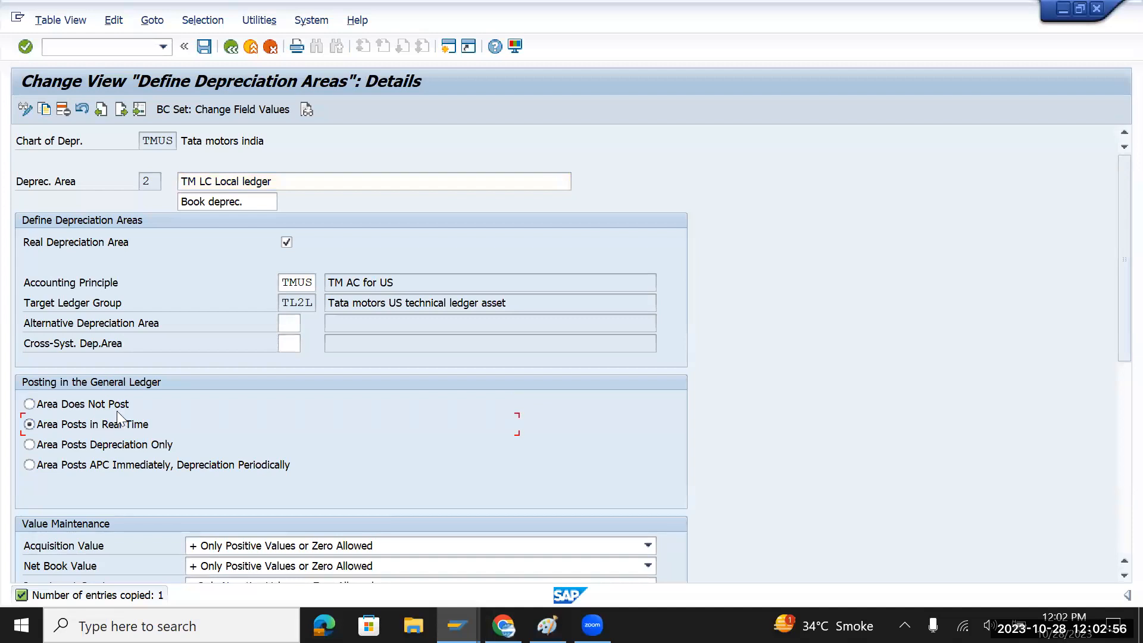
pyautogui.click(204, 47)
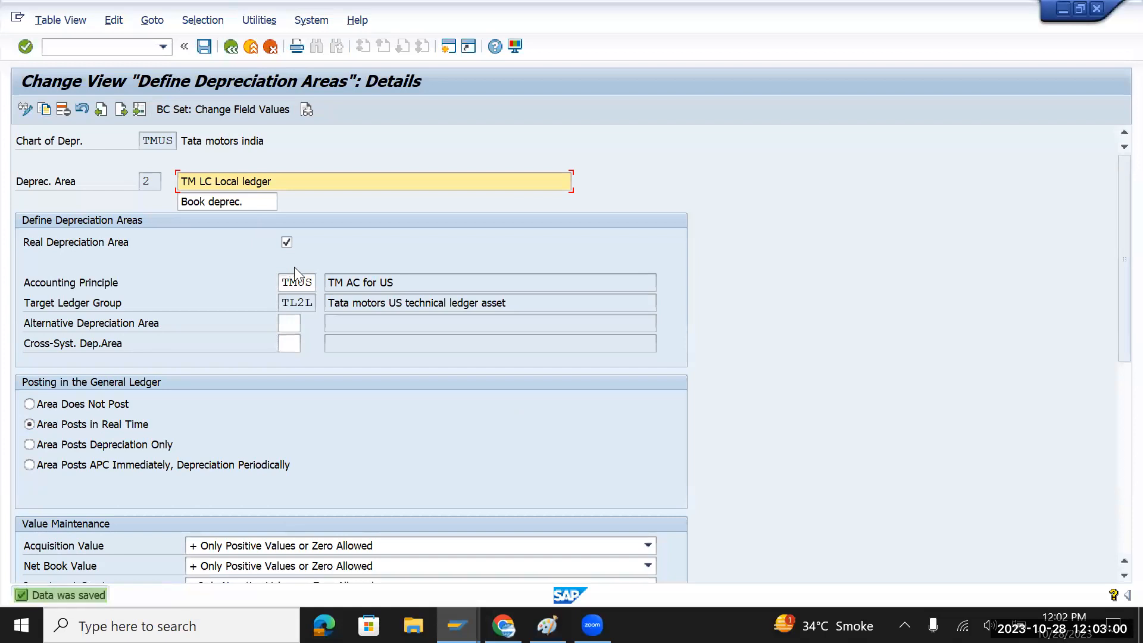
# Switch to the Paint notes and undo the box around depreciation area 2 in the US table
pyautogui.hotkey('alt', 'Tab')
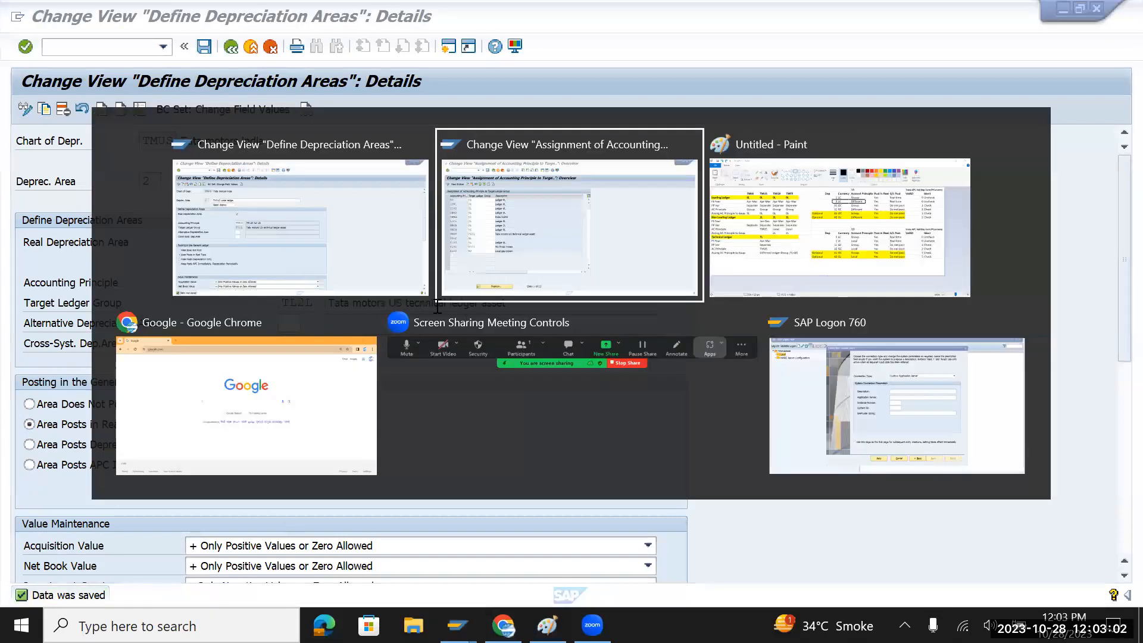
pyautogui.hotkey('alt', 'Tab')
pyautogui.hotkey('alt', 'Tab')
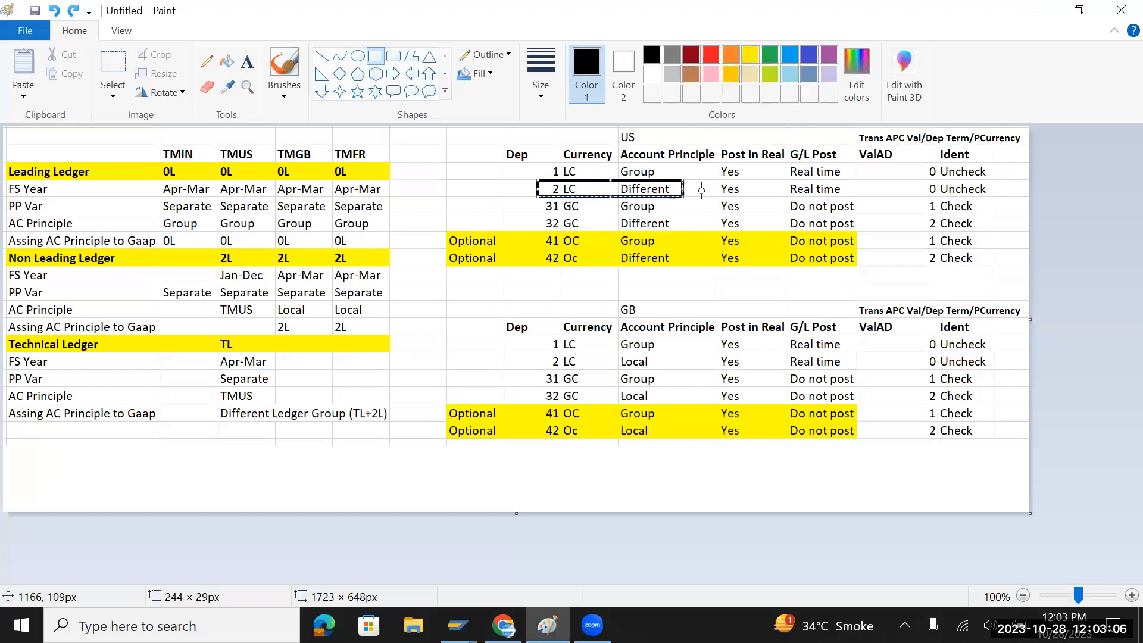
pyautogui.moveTo(700, 191); pyautogui.dragTo(709, 181)
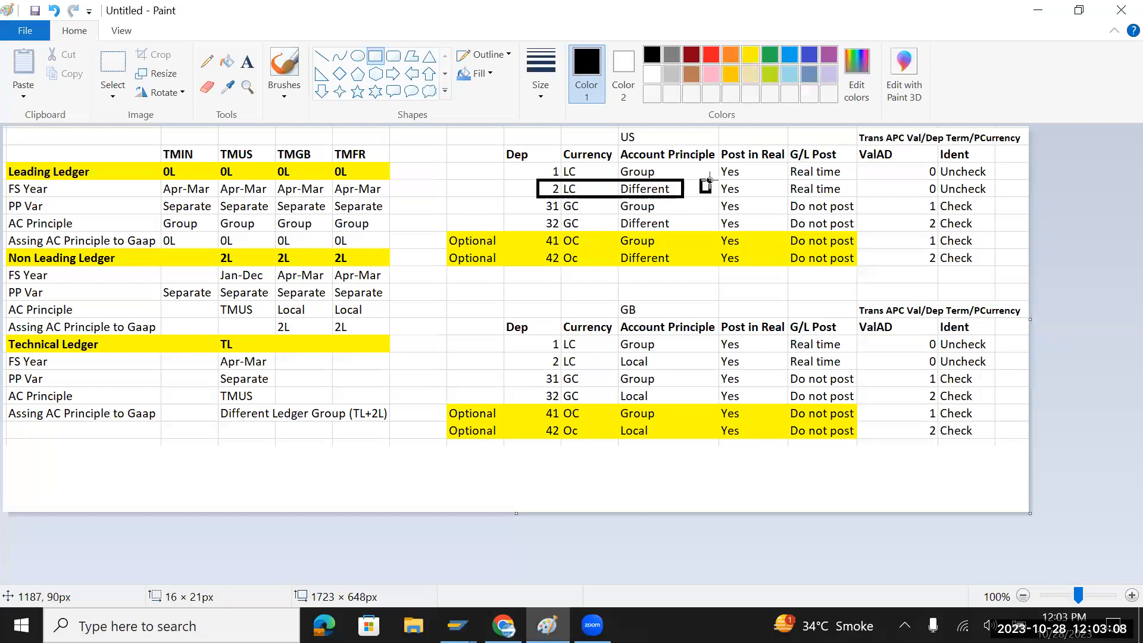
pyautogui.hotkey('ctrl', 'z')
pyautogui.hotkey('ctrl', 'z')
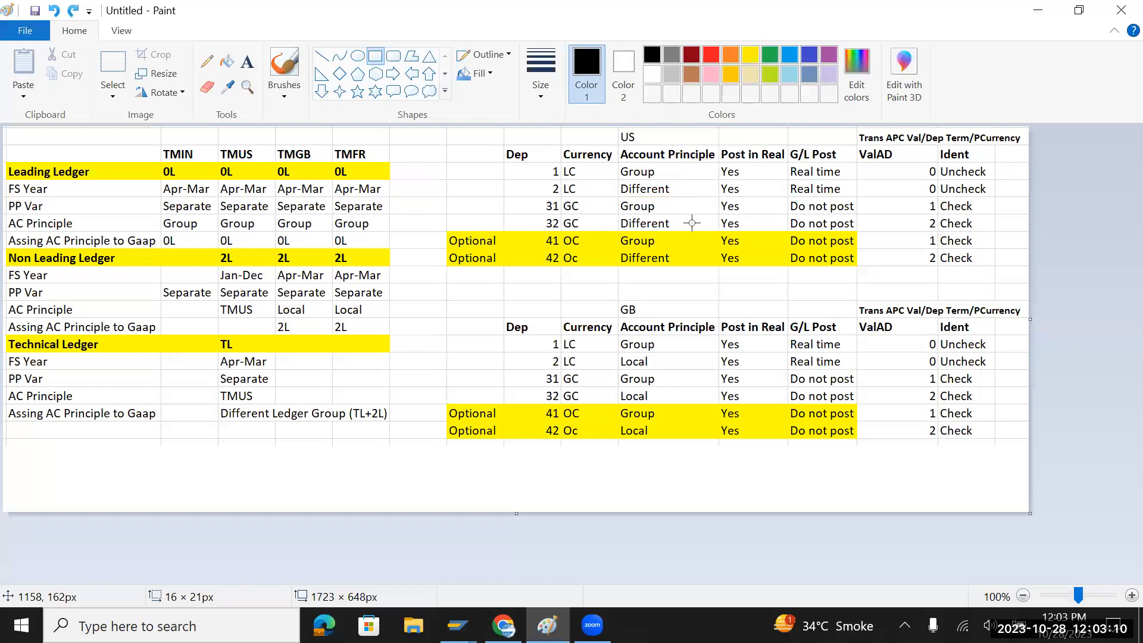
# Box areas 1 and 2, their Real time G/L posting cells, and the rows of areas 31 and 32 in the US table
pyautogui.moveTo(543, 165); pyautogui.dragTo(689, 194)
pyautogui.moveTo(784, 161); pyautogui.dragTo(855, 194)
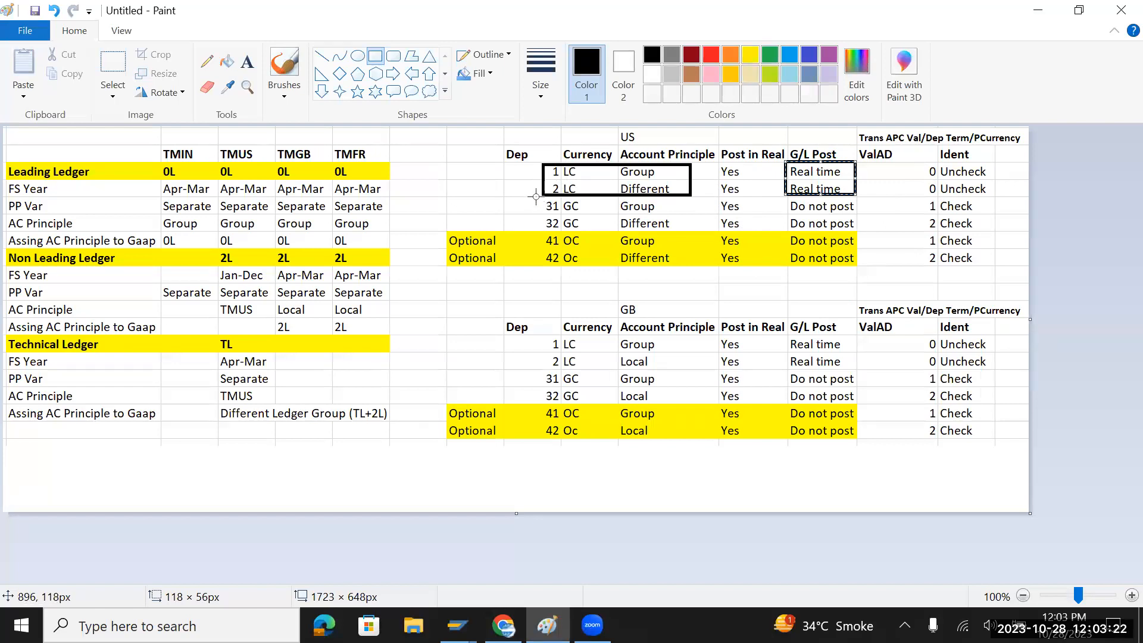
pyautogui.moveTo(538, 201); pyautogui.dragTo(858, 230)
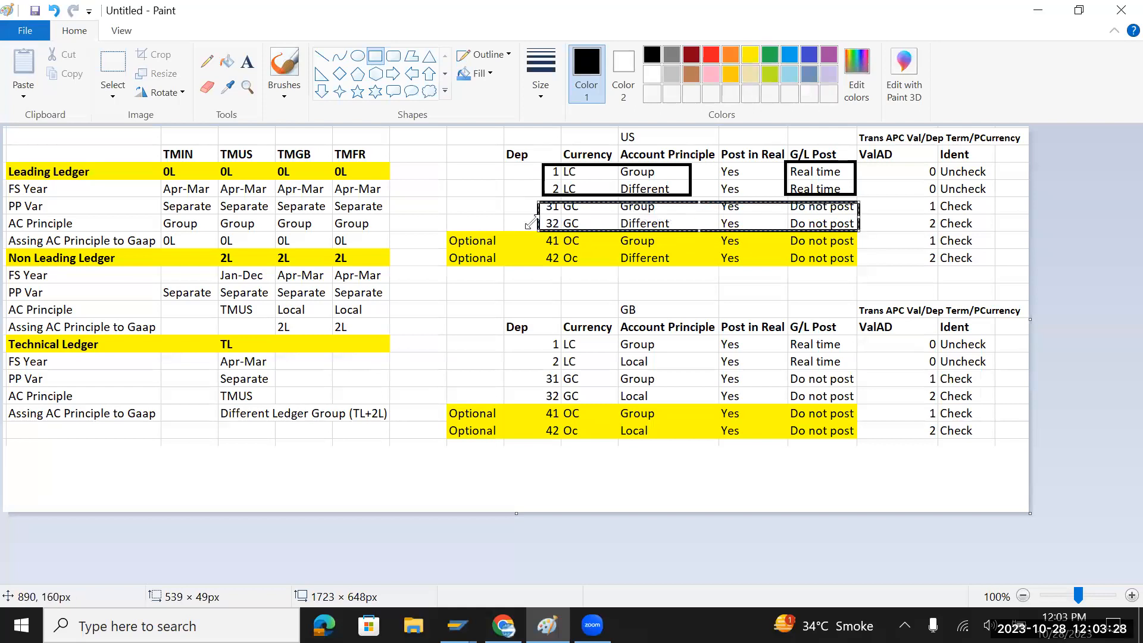
# Return to the TMUS depreciation areas overview in SAP, append TM LC Gr Led to the name of area 1, and save
pyautogui.hotkey('alt', 'Tab')
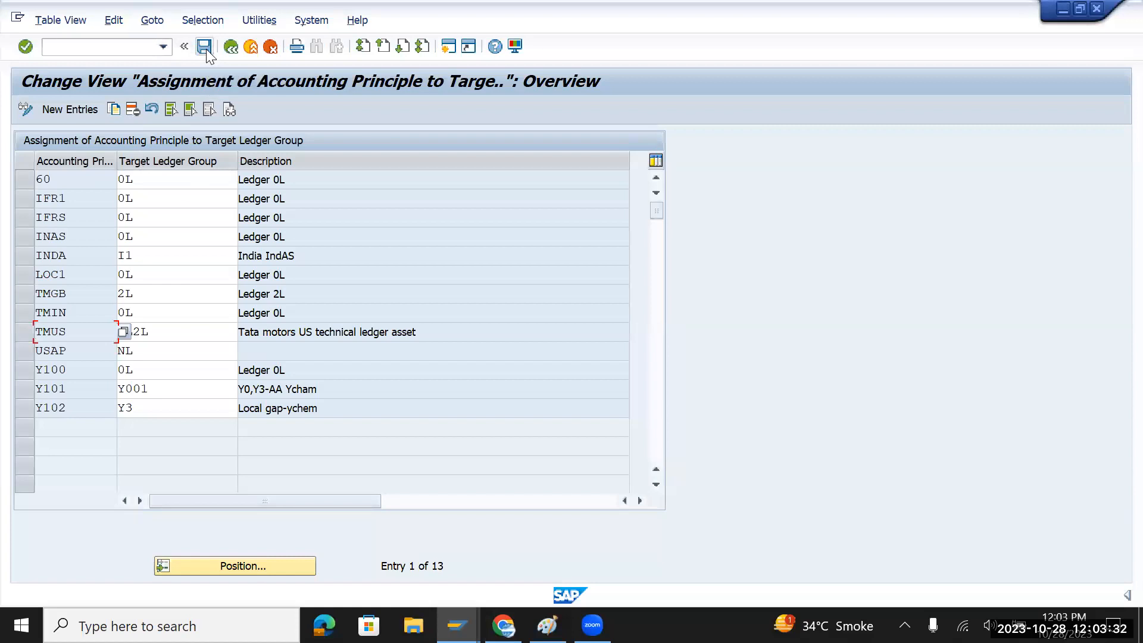
pyautogui.hotkey('alt', 'Tab')
pyautogui.hotkey('alt', 'Tab')
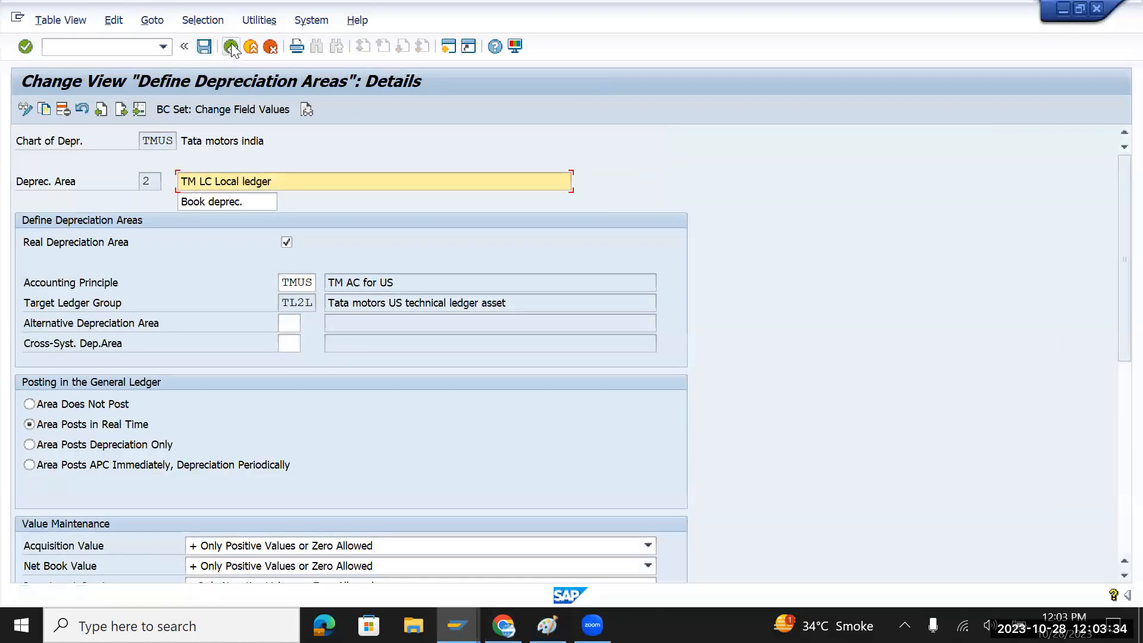
pyautogui.click(231, 46)
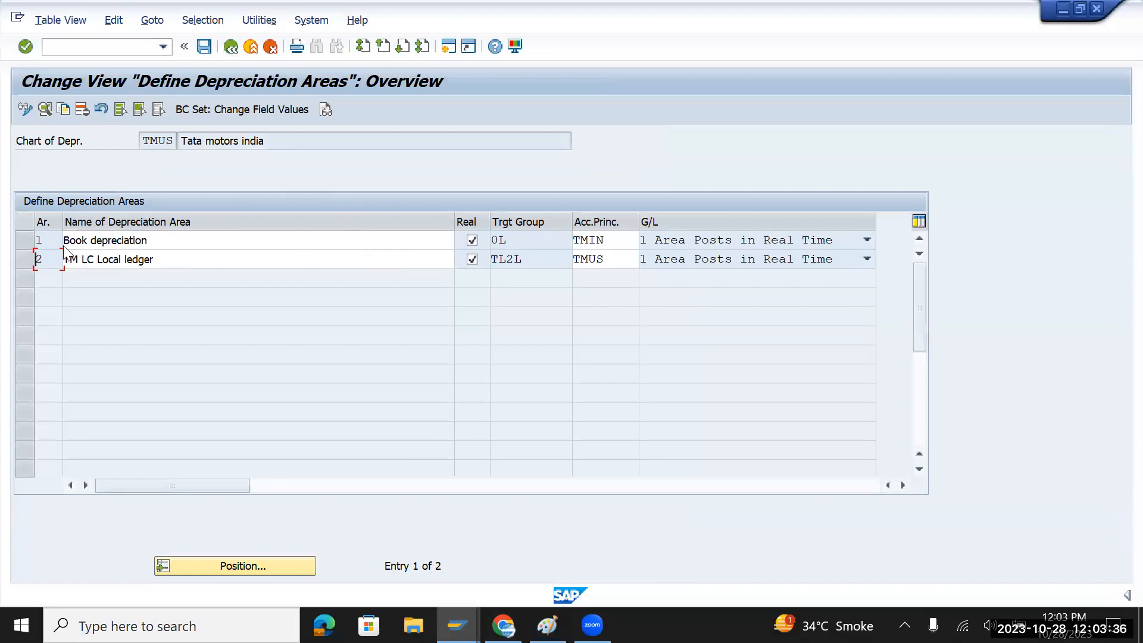
pyautogui.click(25, 241)
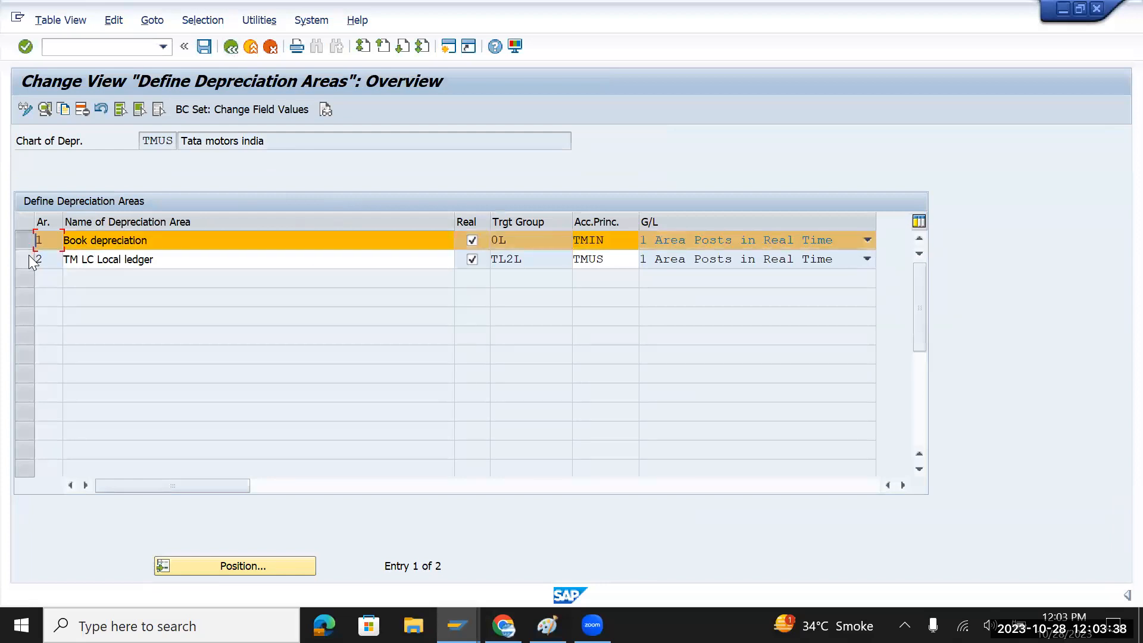
pyautogui.click(179, 240)
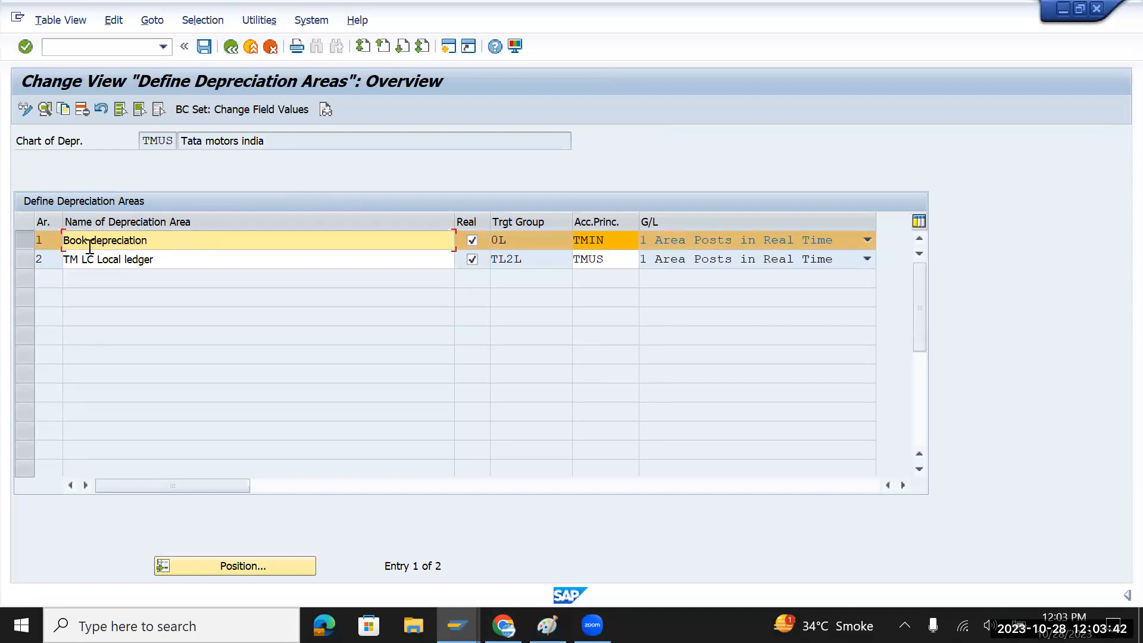
pyautogui.write('TM LC Gr Led')
pyautogui.click(206, 47)
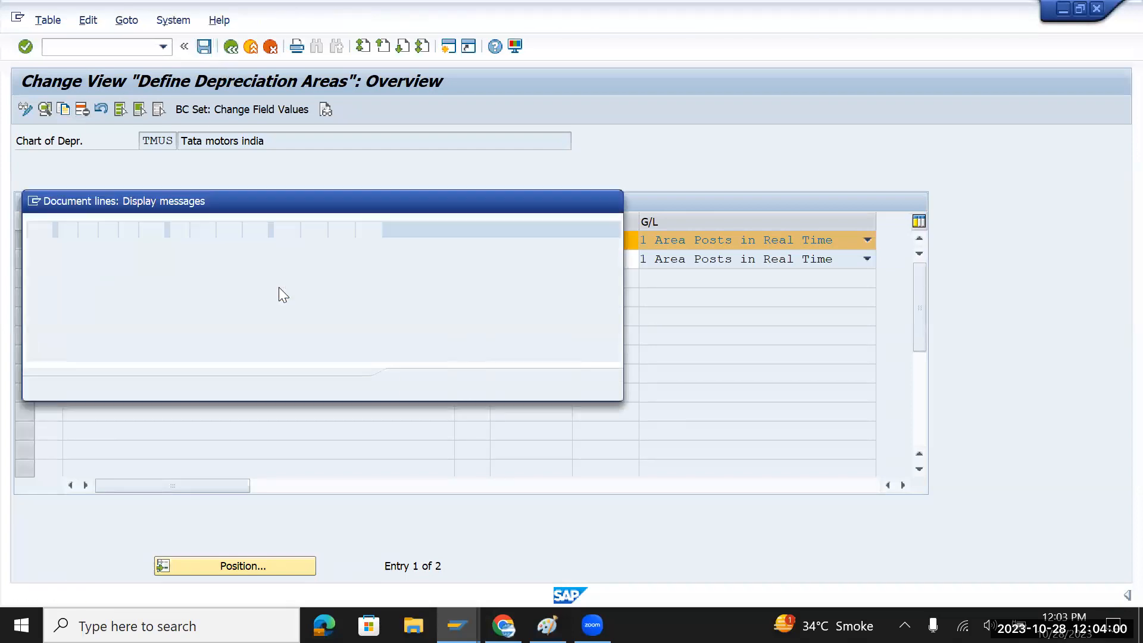
pyautogui.click(412, 385)
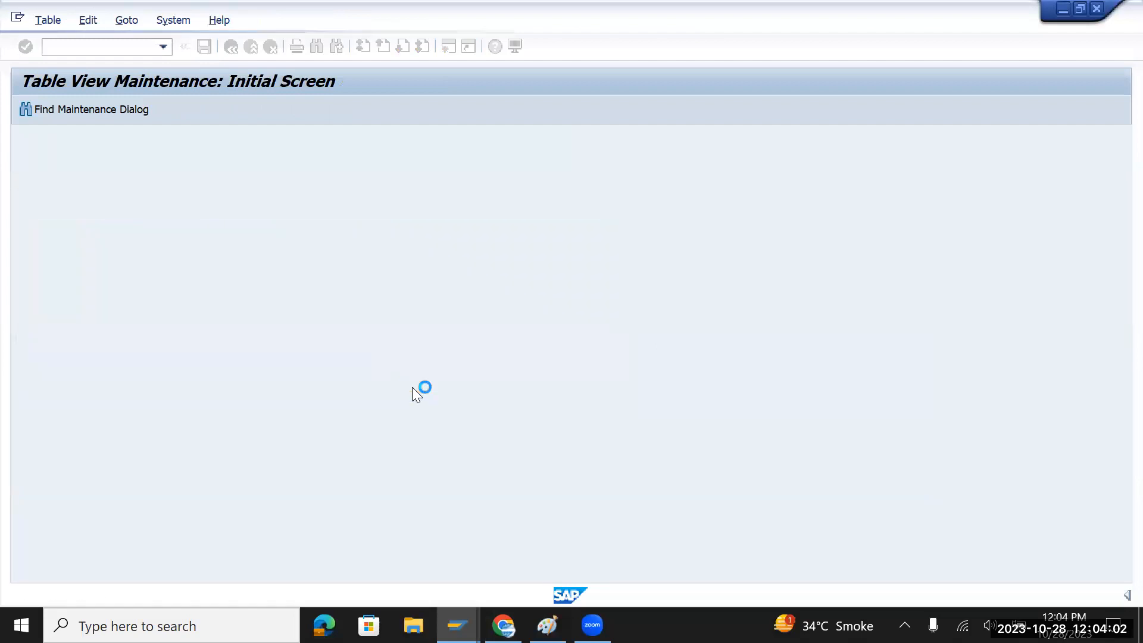
# Copy depreciation areas 1 and 2, making area 1's copy area 31, named Book depreciation TM GC Gr Led, with Area Does Not Post
pyautogui.click(23, 239)
pyautogui.click(24, 244)
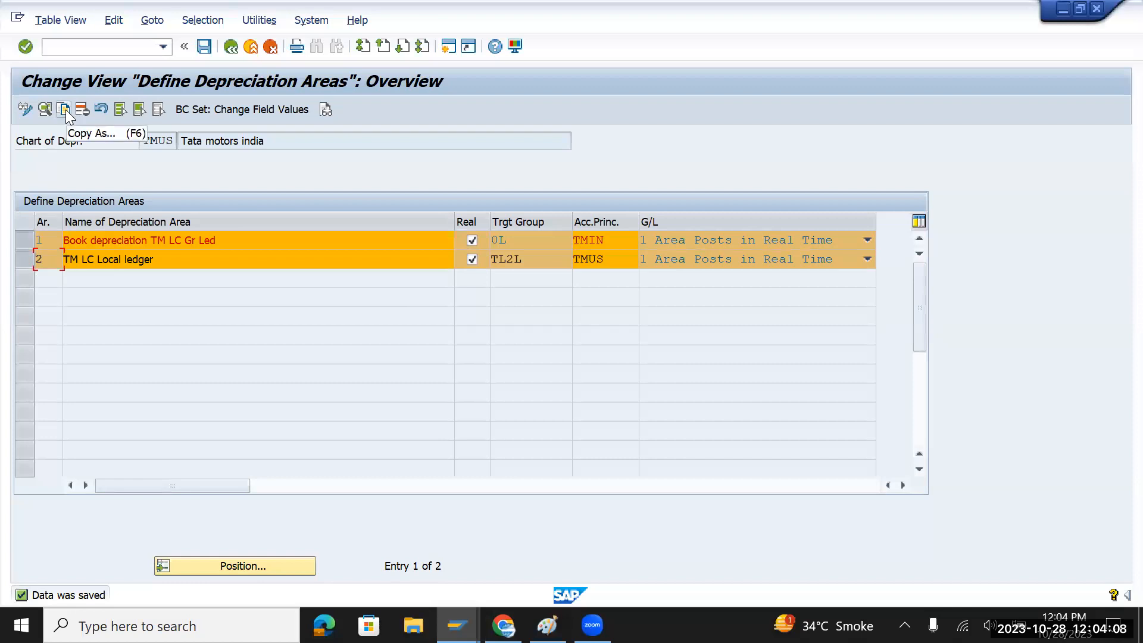
pyautogui.click(66, 110)
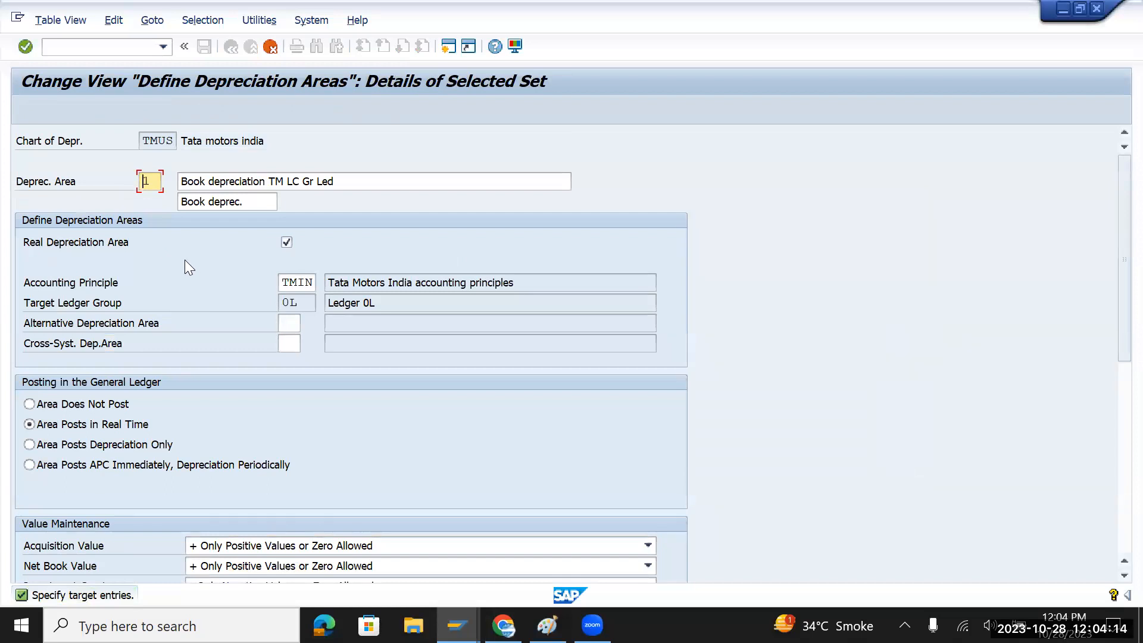
pyautogui.write('31')
pyautogui.click(53, 404)
pyautogui.click(288, 181)
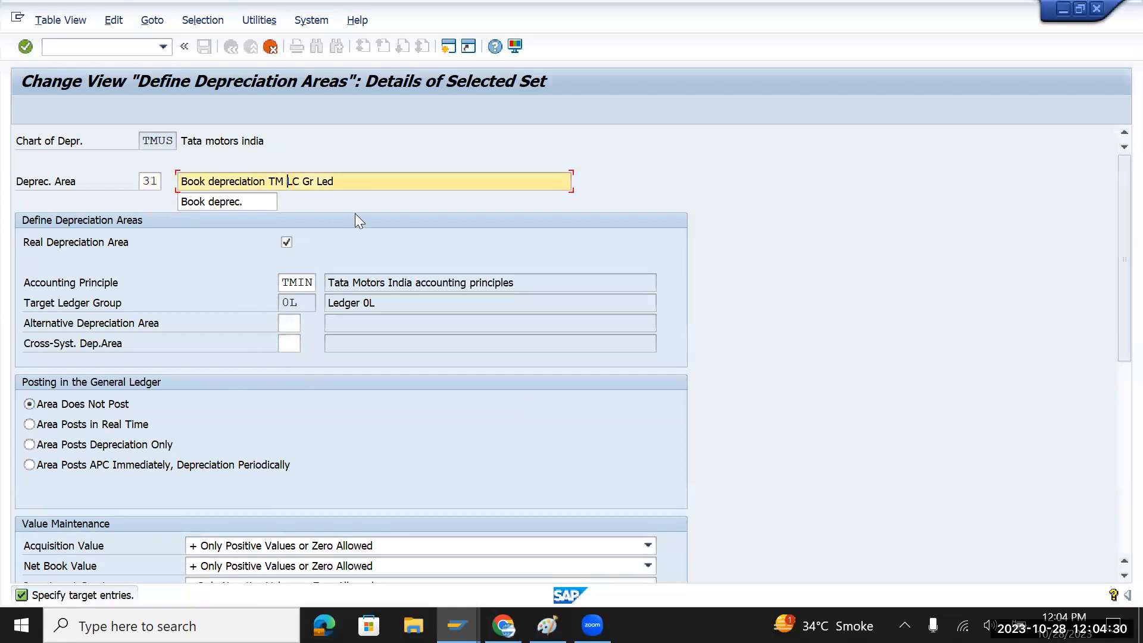
pyautogui.write('G')
pyautogui.press('Return')
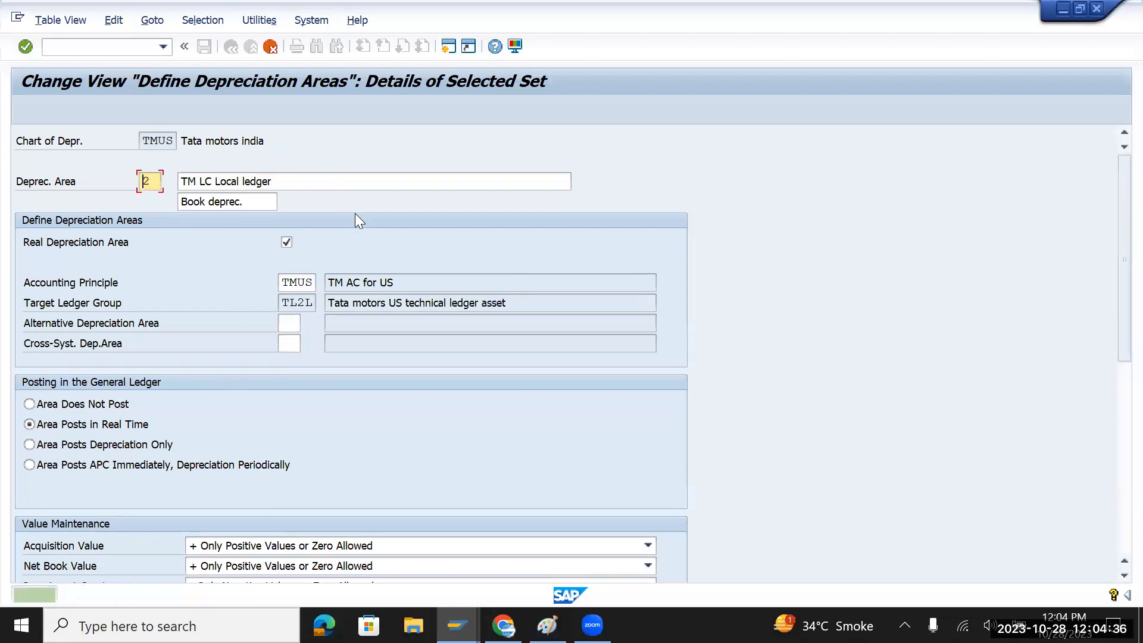
# Define the copy of area 2 as depreciation area 32, named TM GC Local ledger, with Area Does Not Post
pyautogui.press('BackSpace')
pyautogui.write('32')
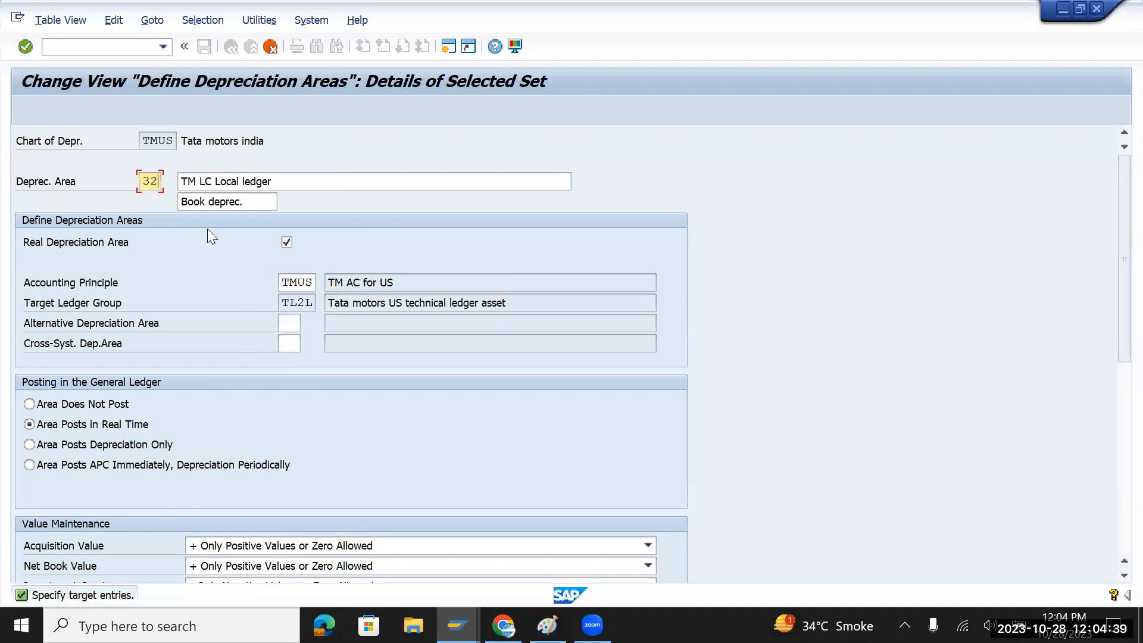
pyautogui.click(203, 180)
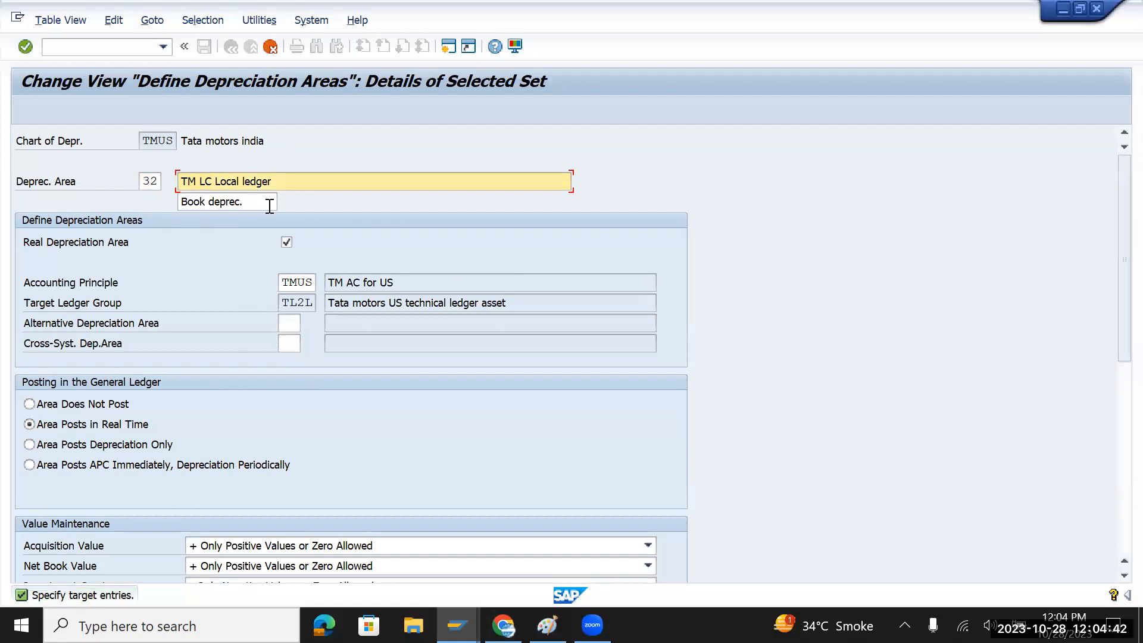
pyautogui.write('G')
pyautogui.click(101, 405)
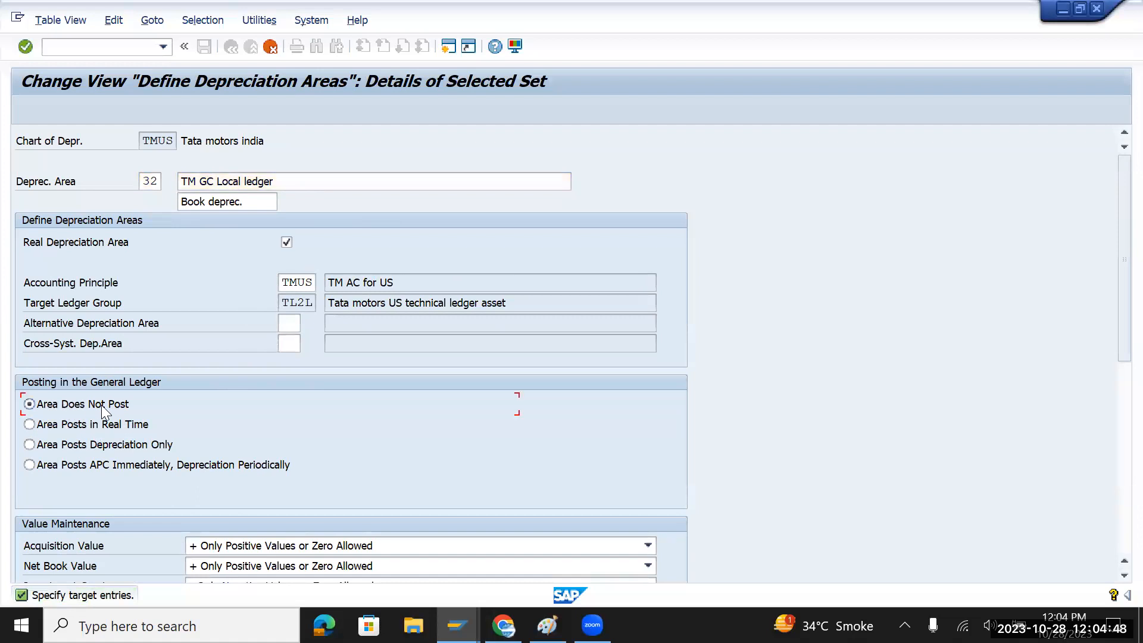
pyautogui.press('Return')
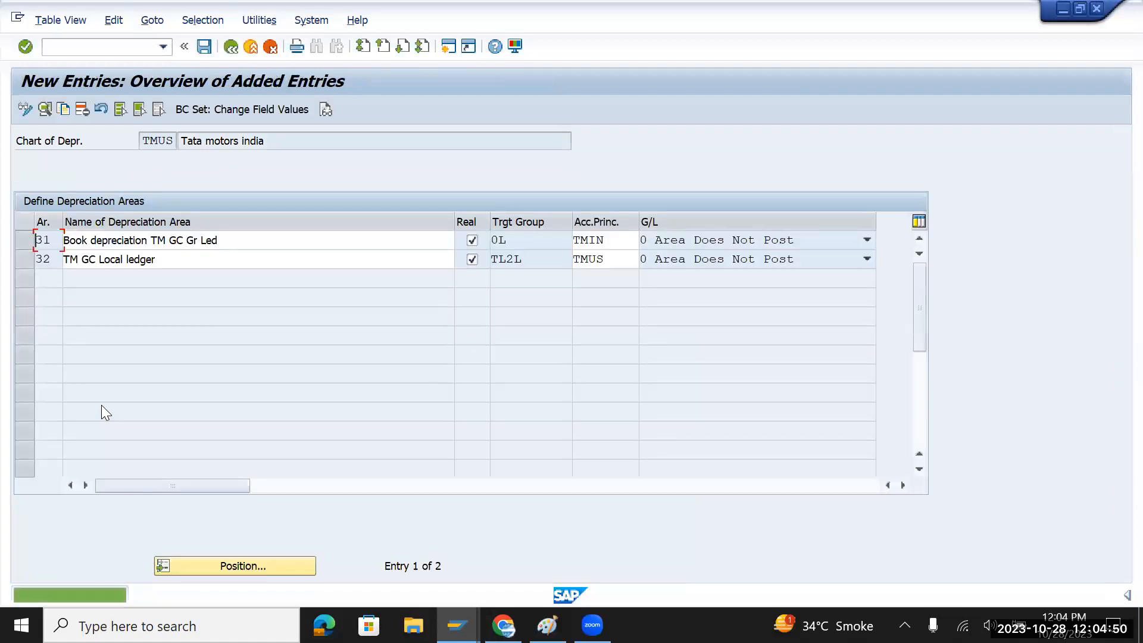
# Switch to the planning table in Paint and box the Optional area, currency and account principle cells of areas 41 and 42 in the US section
pyautogui.hotkey('alt', 'Tab')
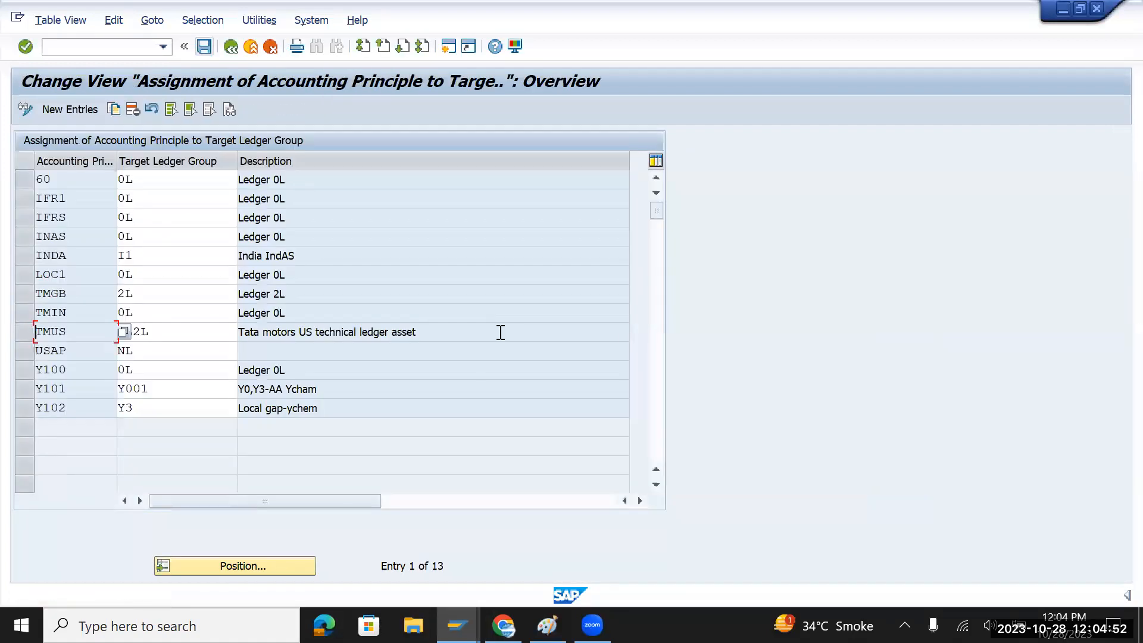
pyautogui.hotkey('alt', 'Tab')
pyautogui.press('Tab')
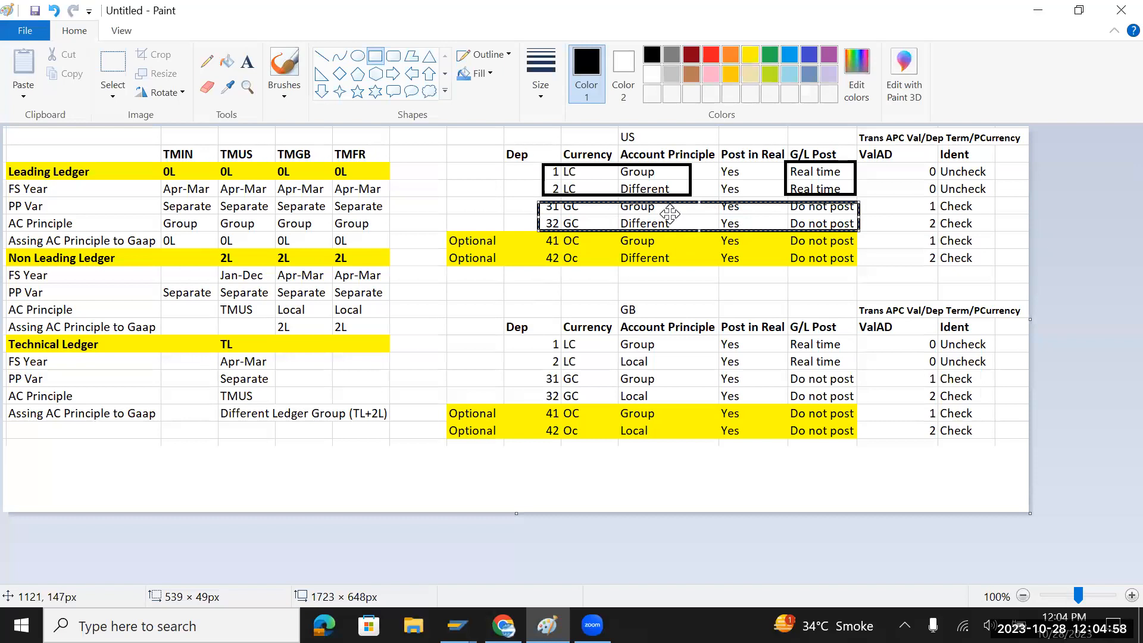
pyautogui.moveTo(449, 232); pyautogui.dragTo(687, 269)
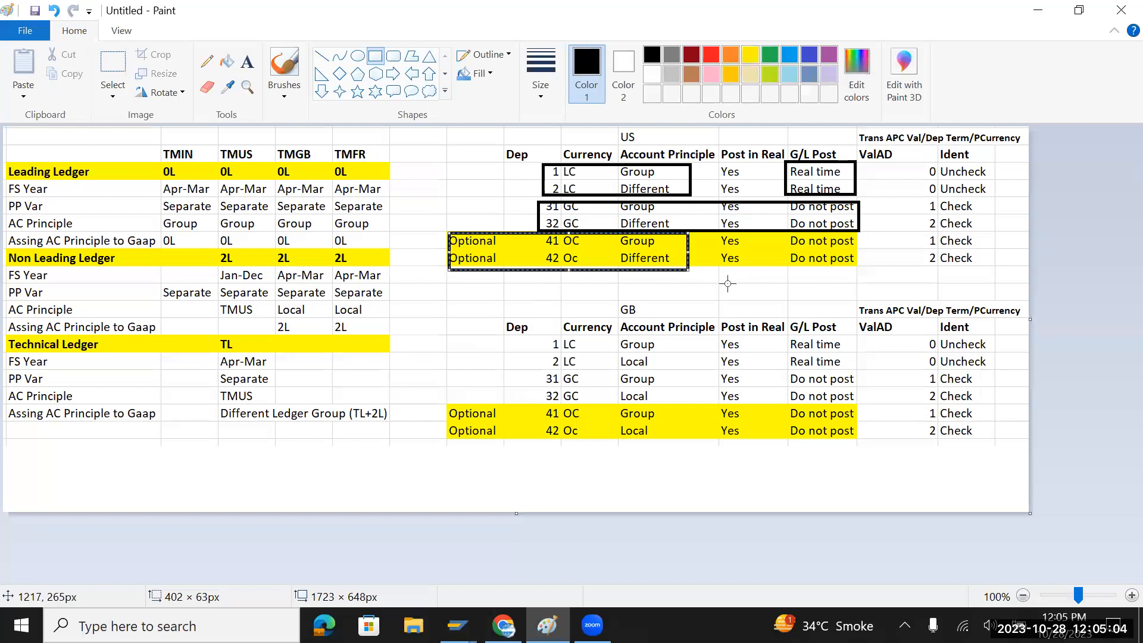
# Undo all the boxes drawn on the US depreciation area table
pyautogui.hotkey('ctrl', 'z')
pyautogui.hotkey('ctrl', 'z')
pyautogui.hotkey('ctrl', 'z')
pyautogui.hotkey('ctrl', 'z')
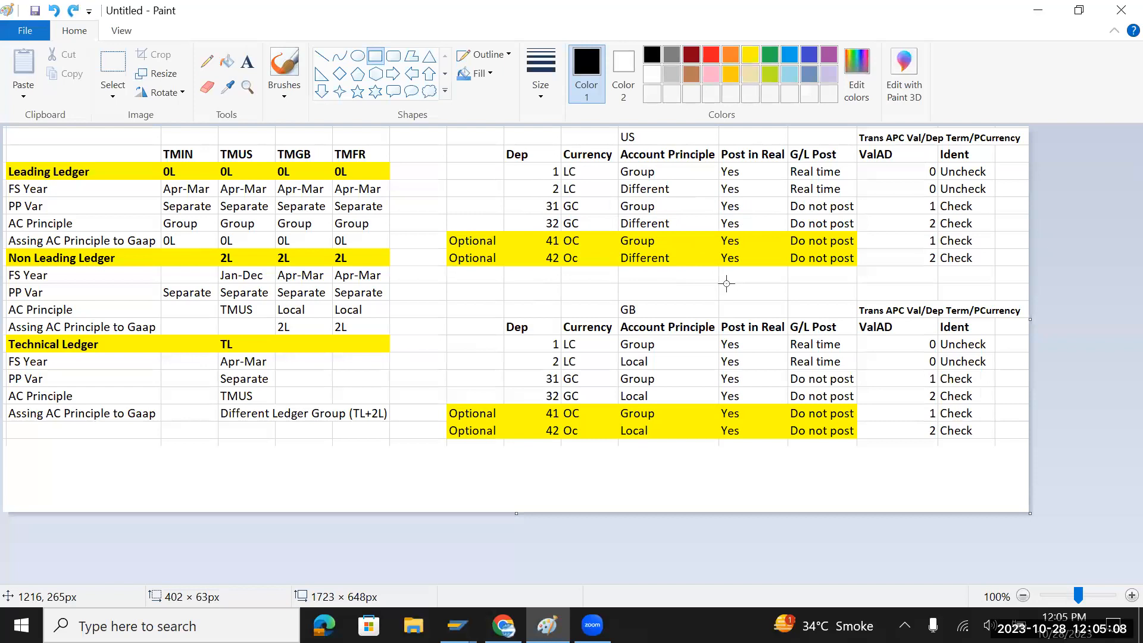
# Switch back to the TMUS depreciation areas in SAP, save areas 31 and 32, and acknowledge the messages
pyautogui.hotkey('alt', 'Tab')
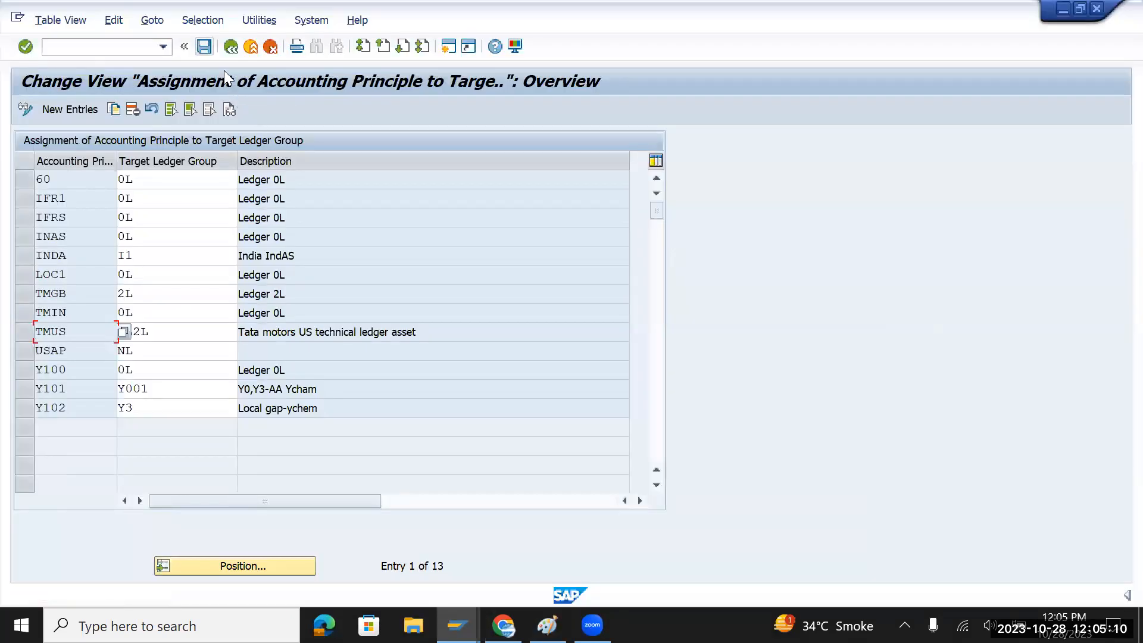
pyautogui.click(202, 46)
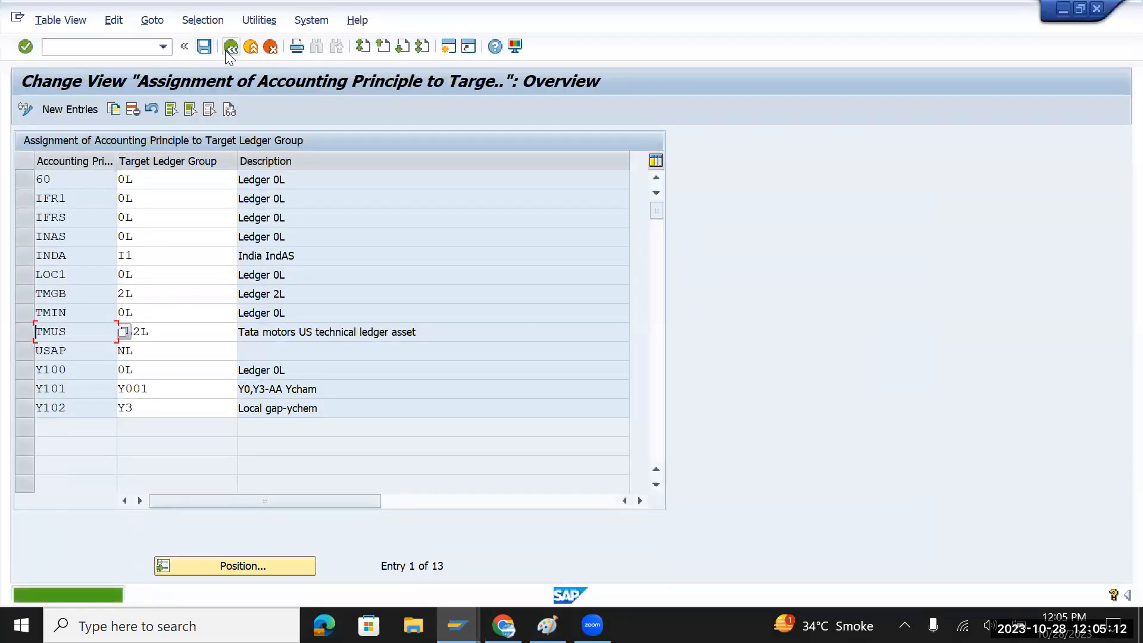
pyautogui.hotkey('alt', 'Tab')
pyautogui.hotkey('alt', 'Tab')
pyautogui.click(203, 47)
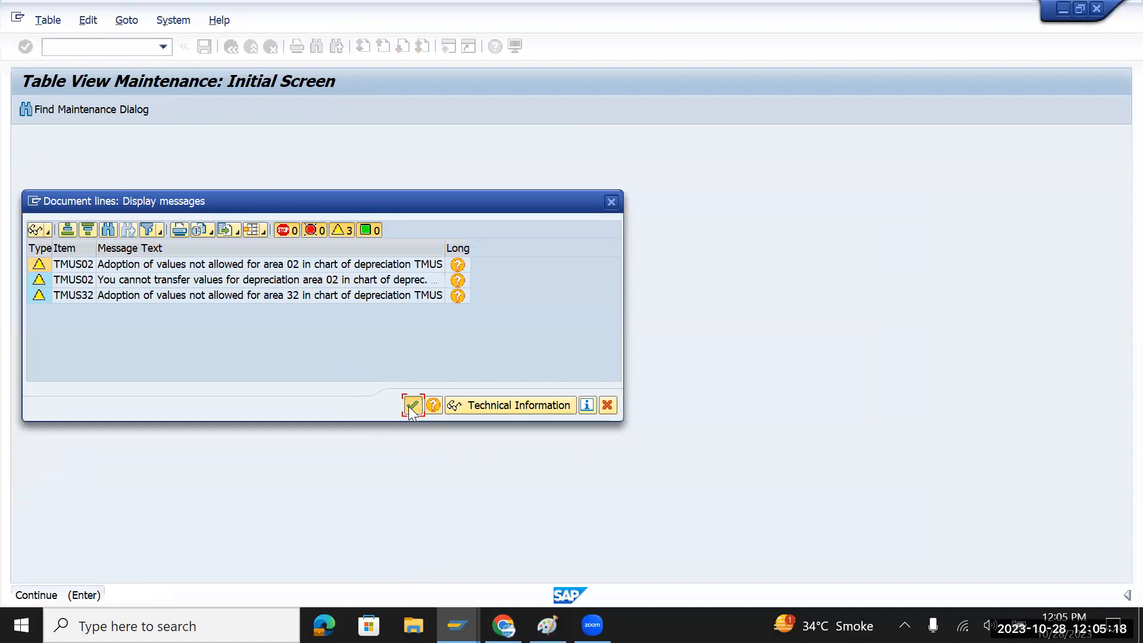
pyautogui.click(412, 406)
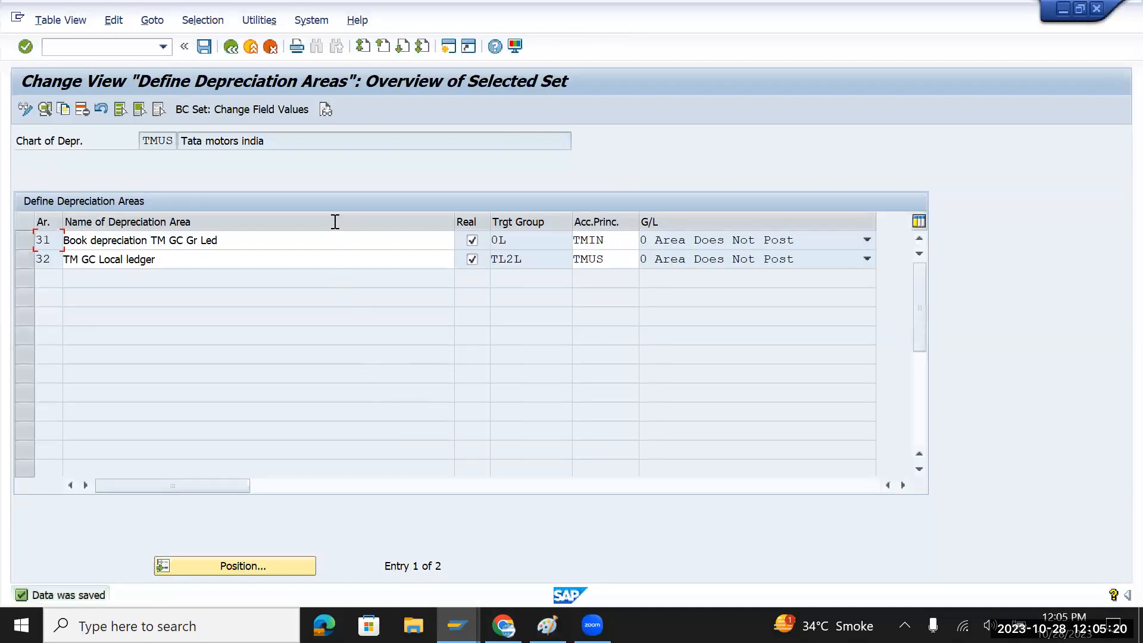
# Save the depreciation areas overview once more and leave it for the IMG structure, closing the activity selection
pyautogui.click(231, 47)
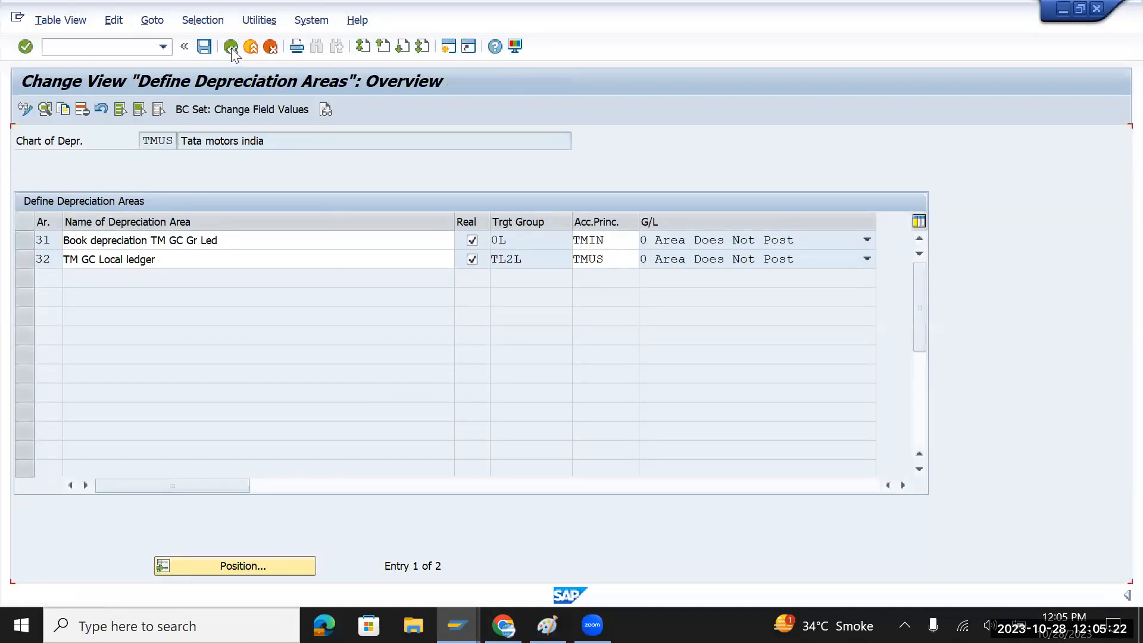
pyautogui.click(205, 48)
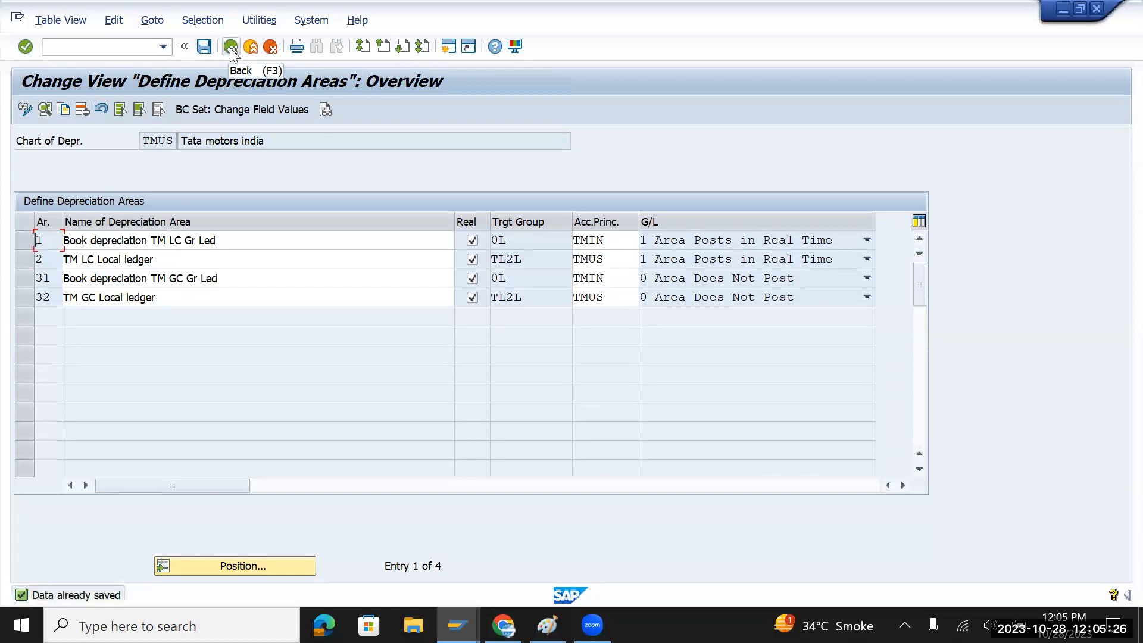
pyautogui.click(232, 53)
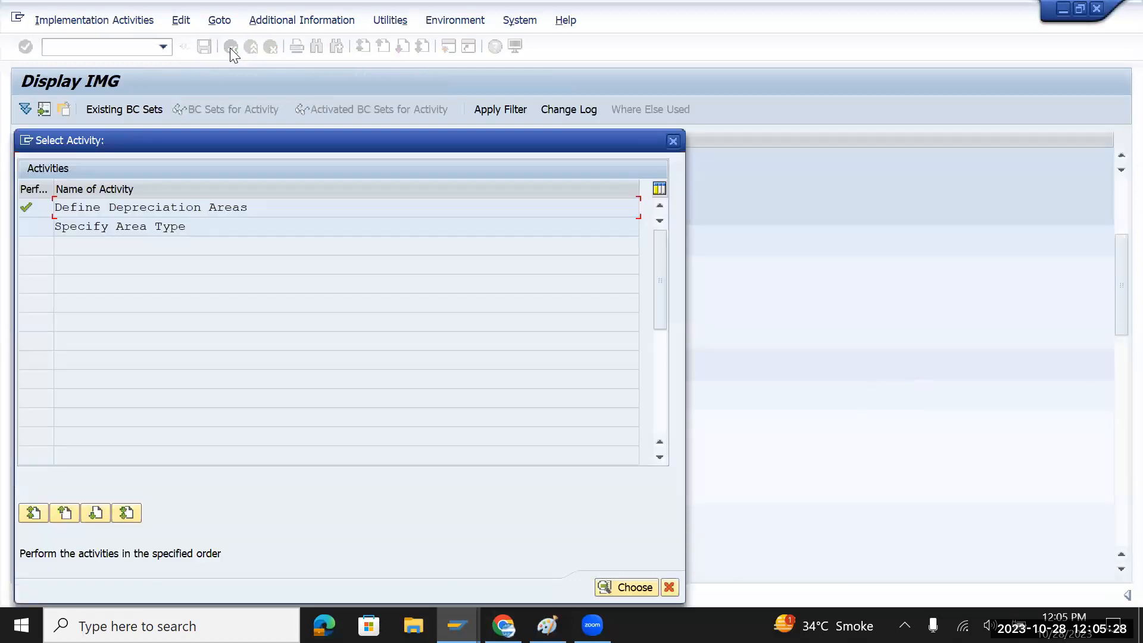
pyautogui.click(673, 141)
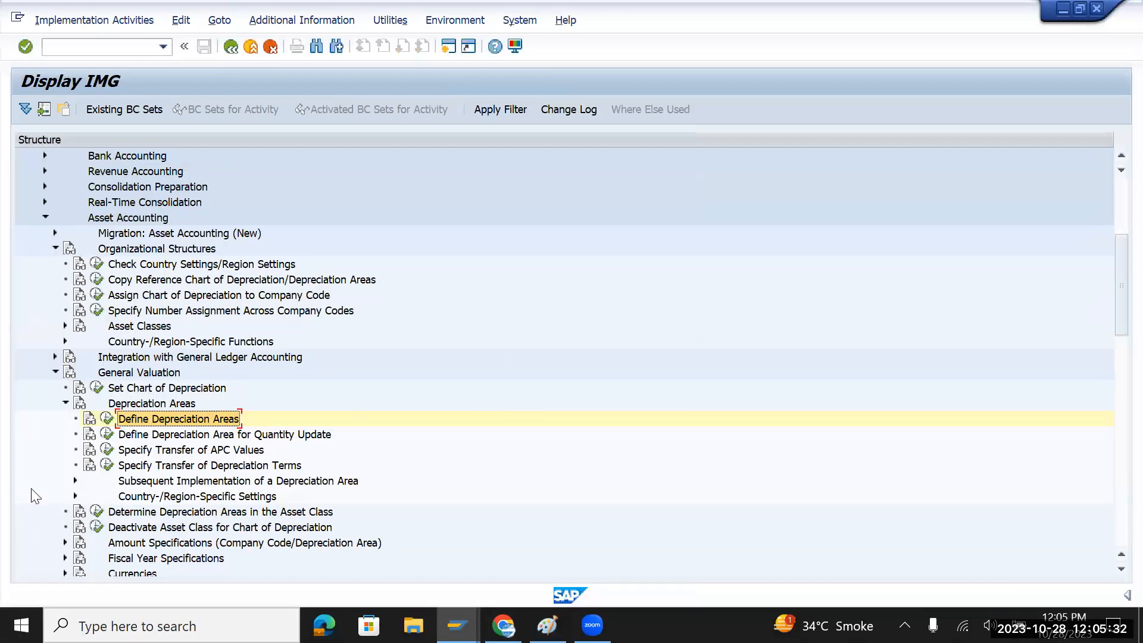
# Collapse General Valuation and look through the Ordinary and Special Depreciation activities under Depreciation
pyautogui.click(65, 403)
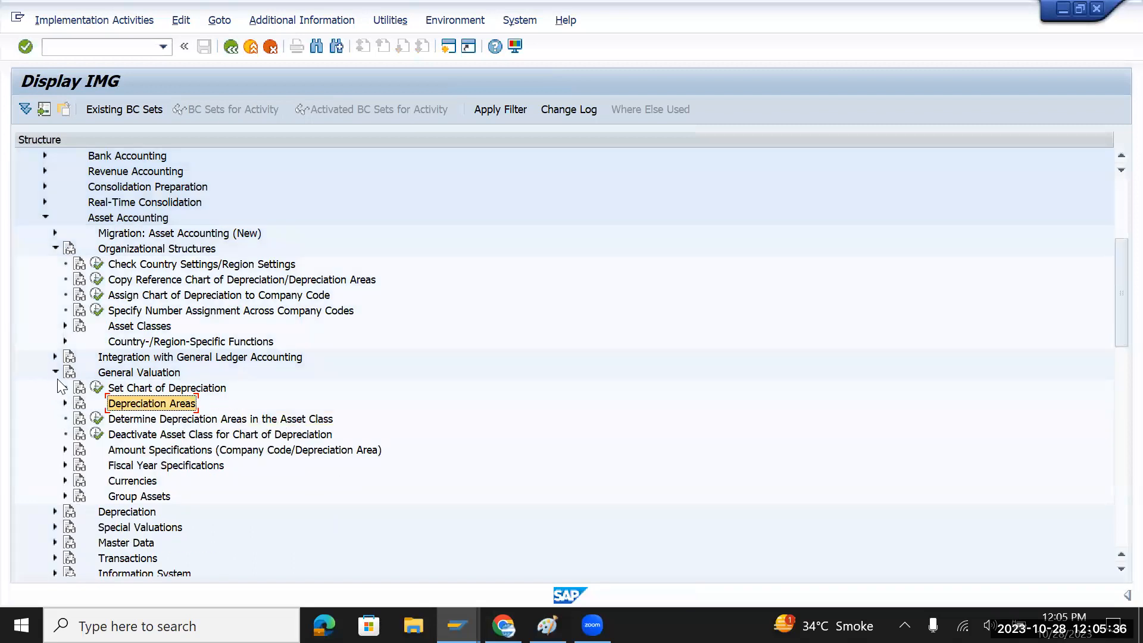
pyautogui.click(55, 373)
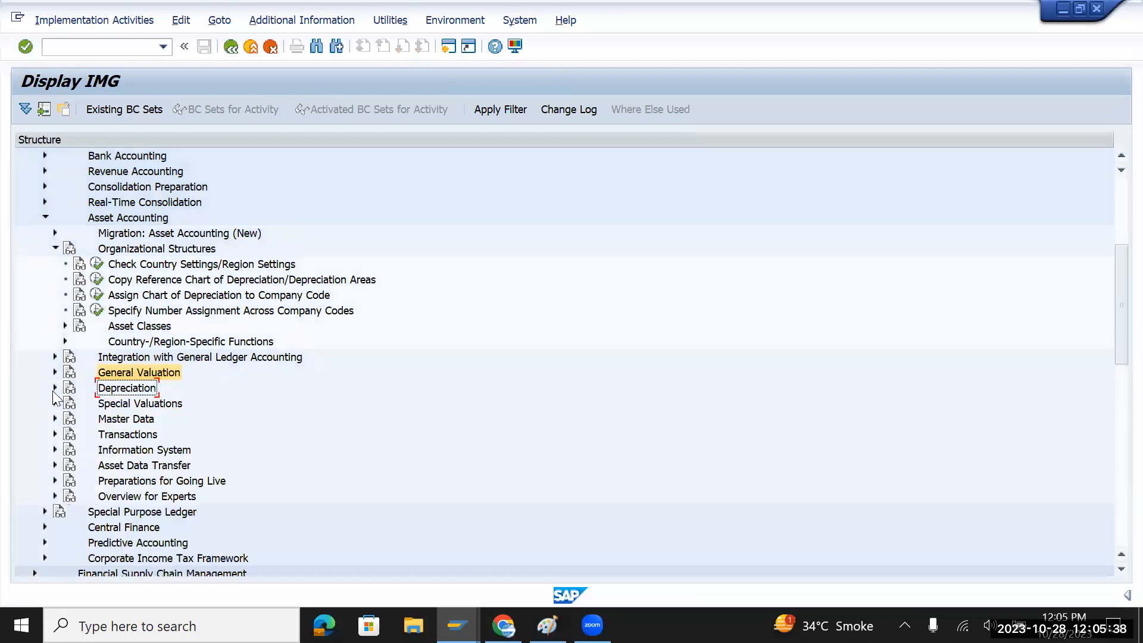
pyautogui.click(54, 388)
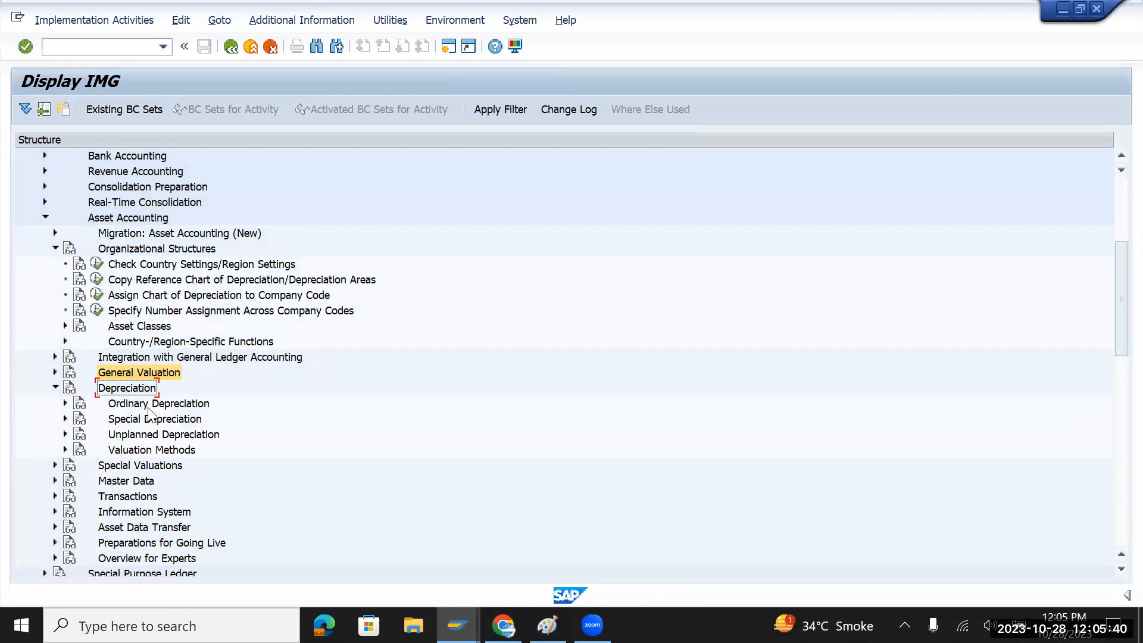
pyautogui.click(149, 407)
pyautogui.click(65, 403)
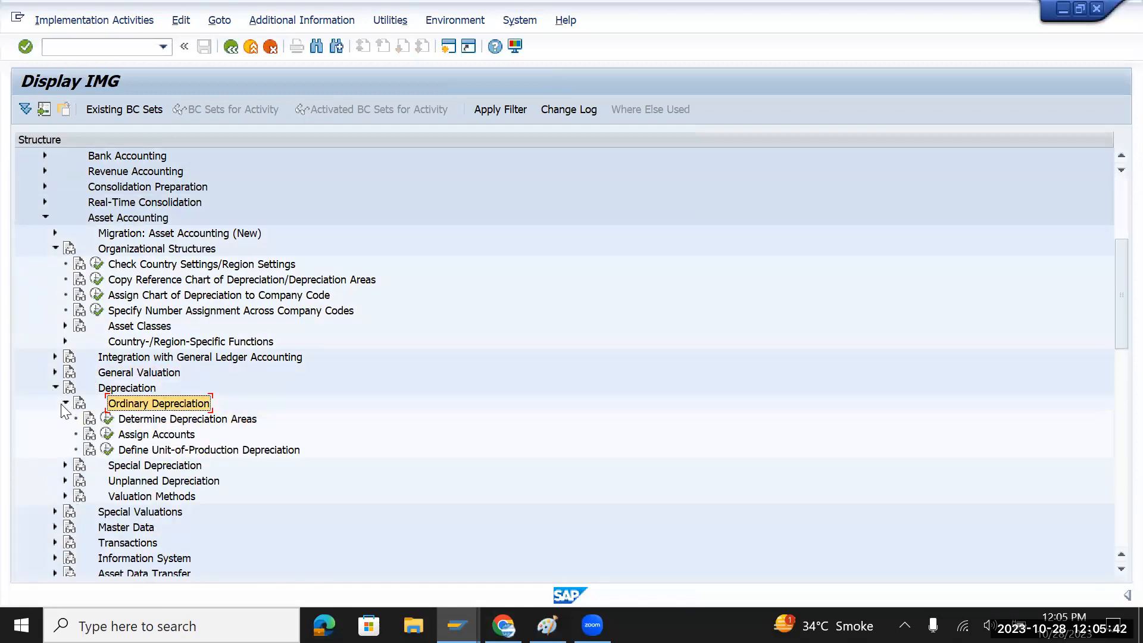
pyautogui.click(61, 403)
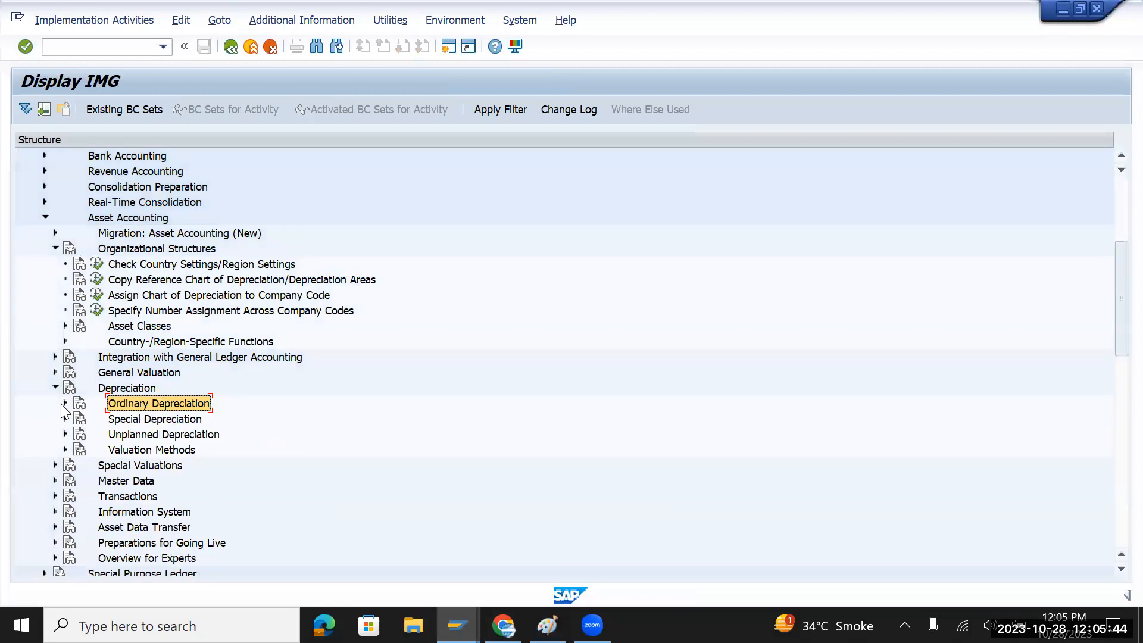
pyautogui.click(65, 418)
pyautogui.click(65, 419)
pyautogui.click(55, 387)
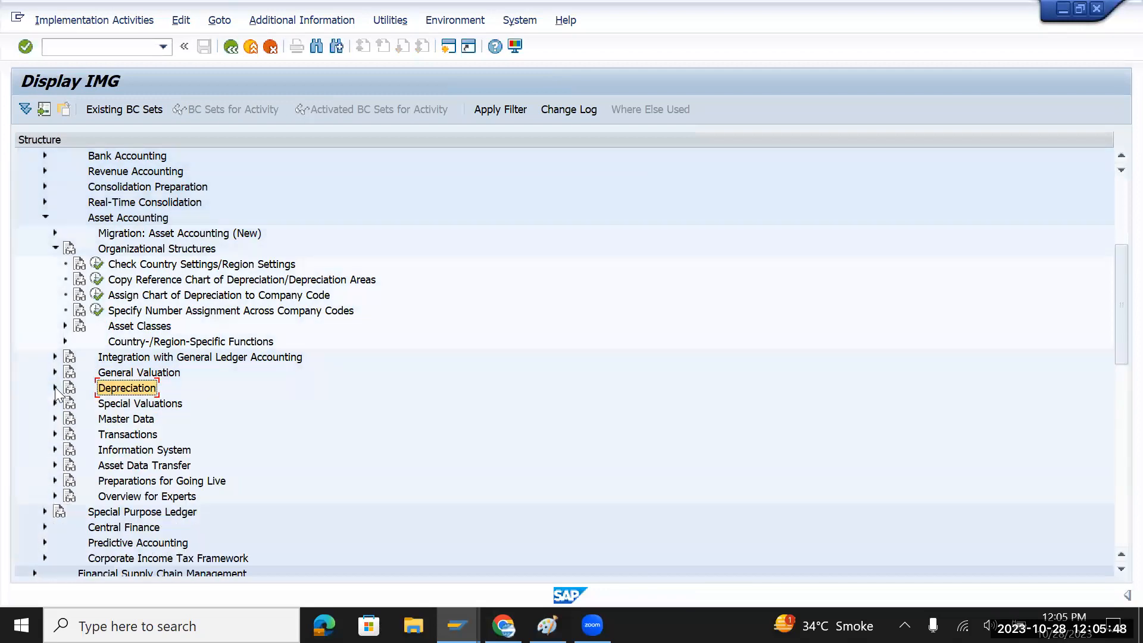
# Look through General Valuation, Depreciation and Integration with General Ledger Accounting under Asset Accounting for the next depreciation area activity
pyautogui.click(54, 248)
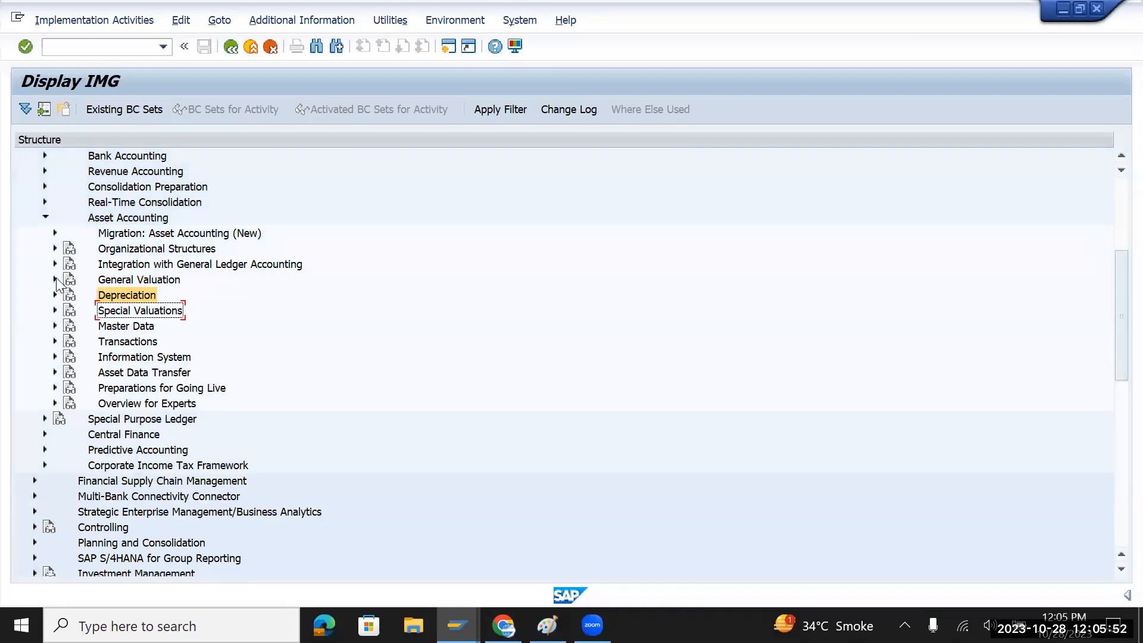
pyautogui.click(55, 280)
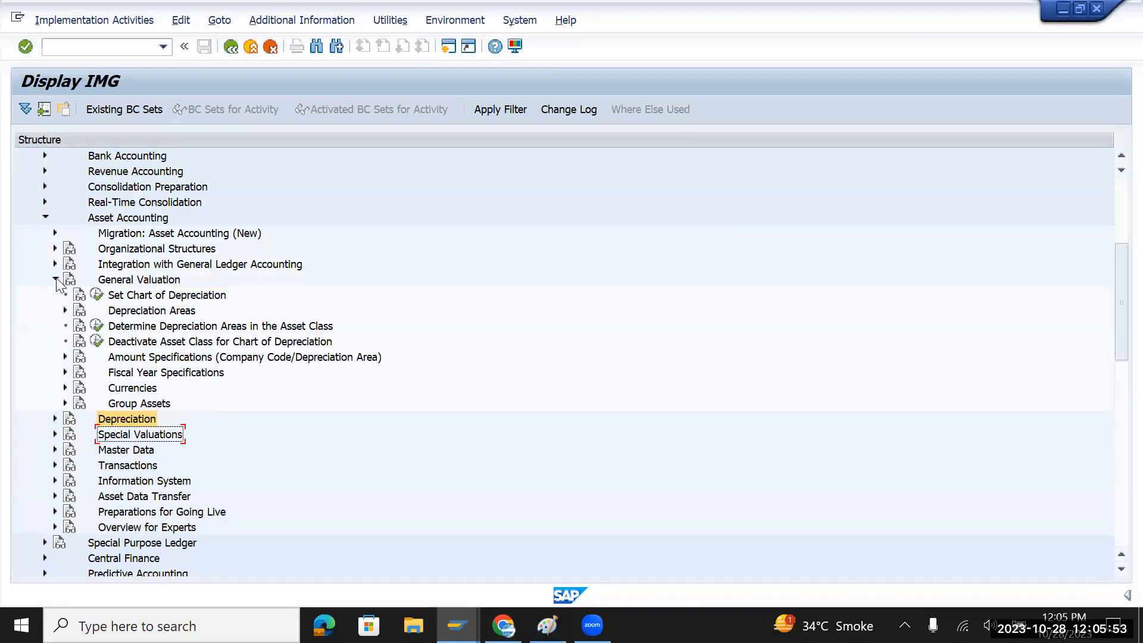
pyautogui.click(182, 329)
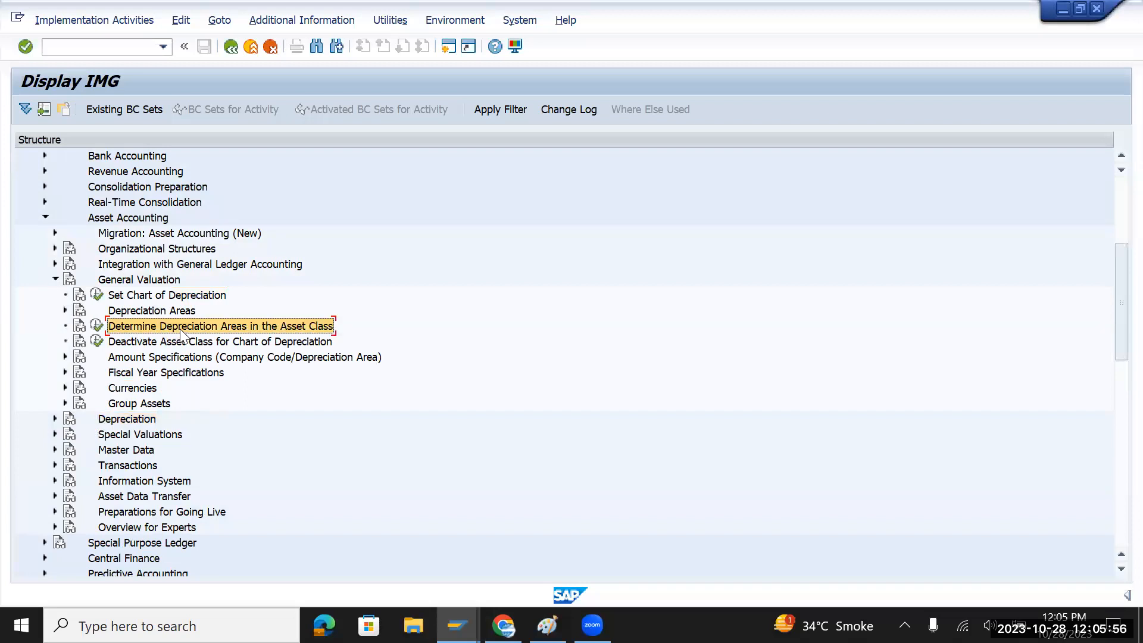
pyautogui.click(64, 310)
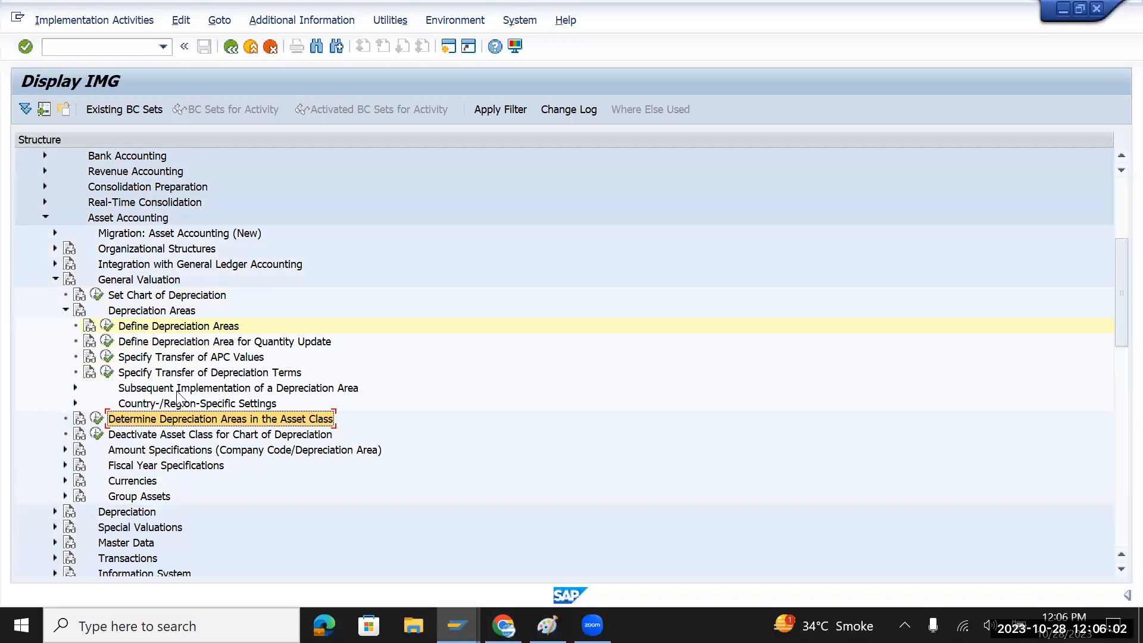
pyautogui.click(65, 310)
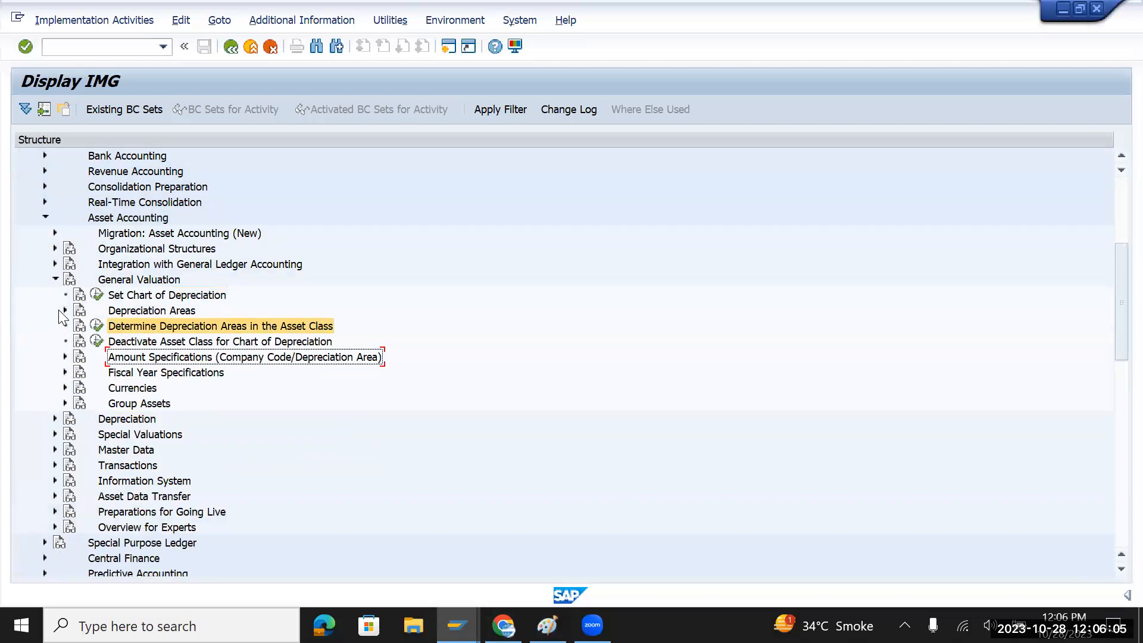
pyautogui.click(55, 419)
pyautogui.click(54, 420)
pyautogui.click(53, 420)
pyautogui.click(54, 420)
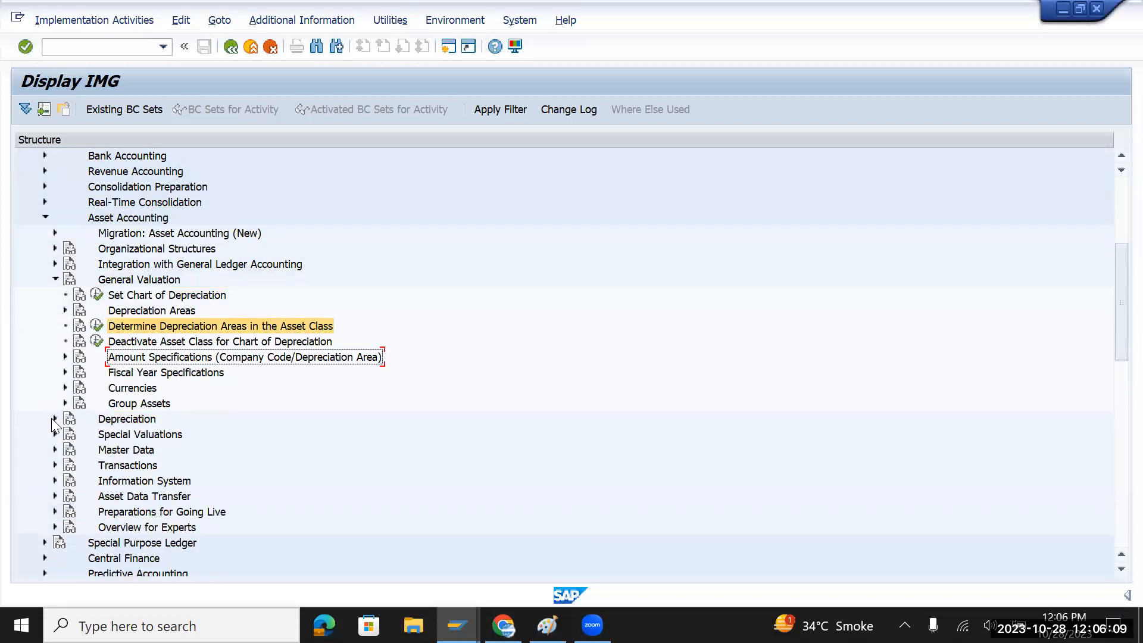
pyautogui.click(54, 279)
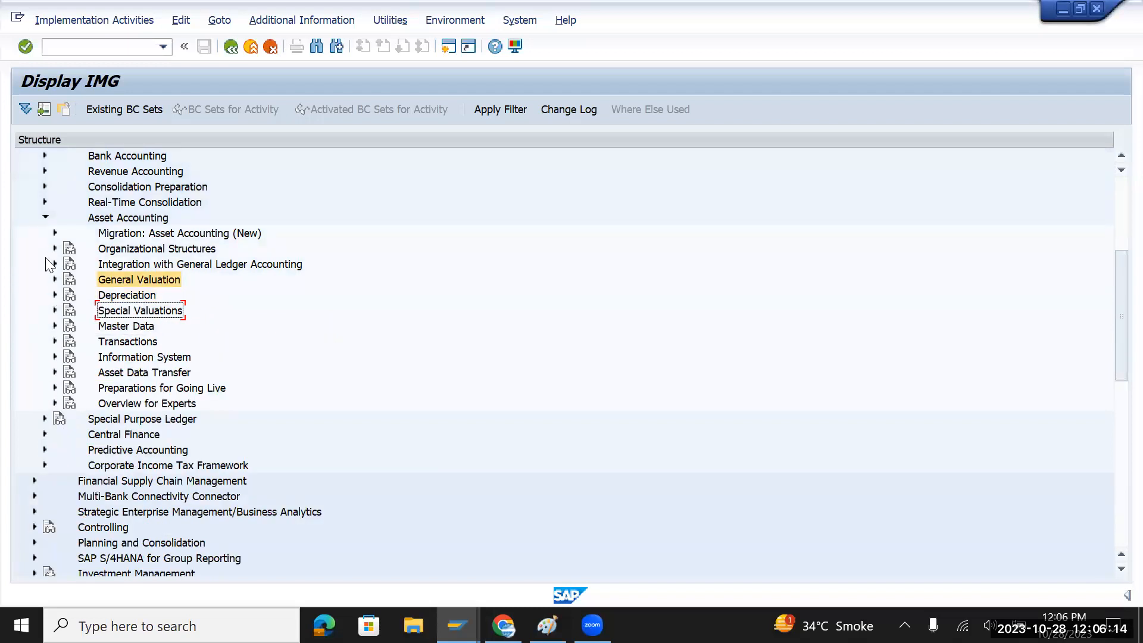
pyautogui.click(54, 264)
pyautogui.click(51, 264)
# Open Specify Transfer of APC Values from Depreciation Areas under General Valuation
pyautogui.click(54, 279)
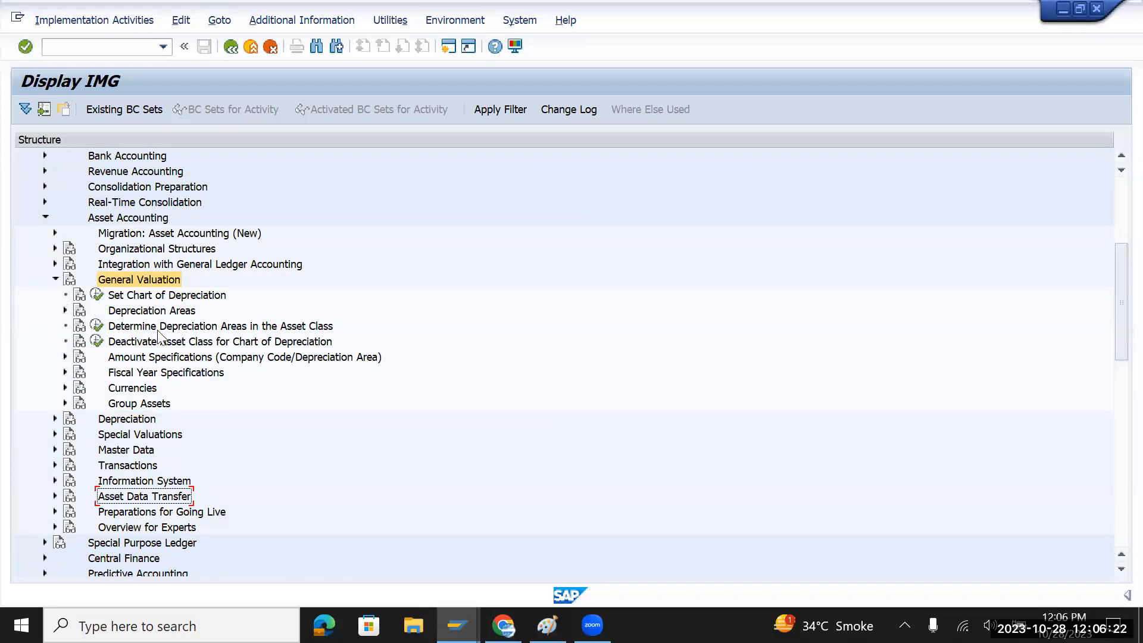
pyautogui.click(65, 310)
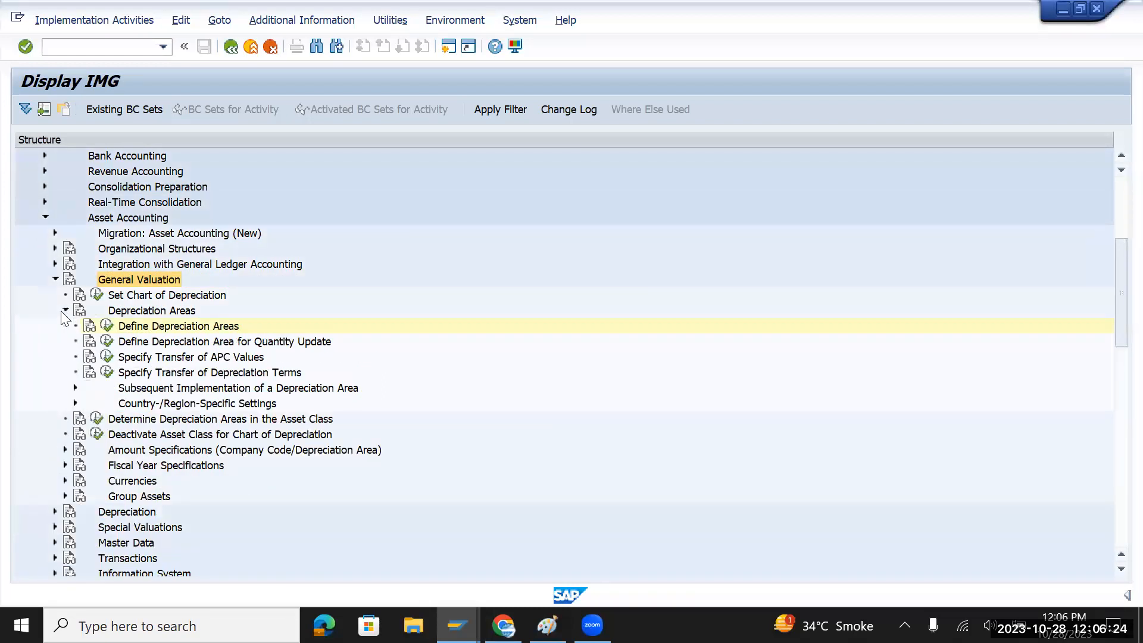
pyautogui.click(215, 357)
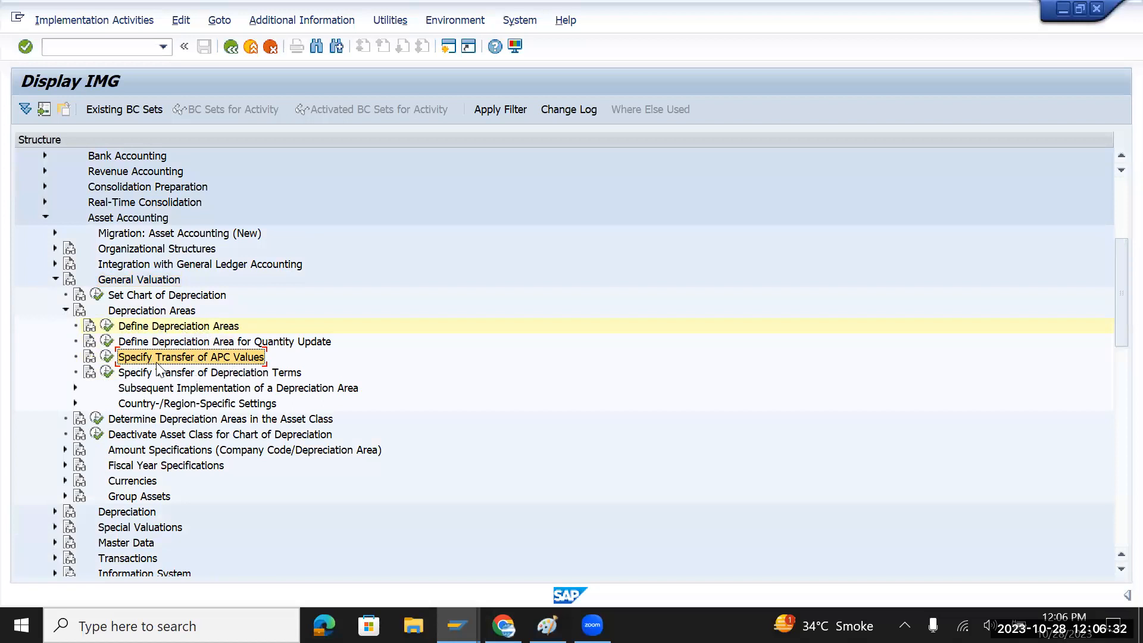
pyautogui.click(181, 375)
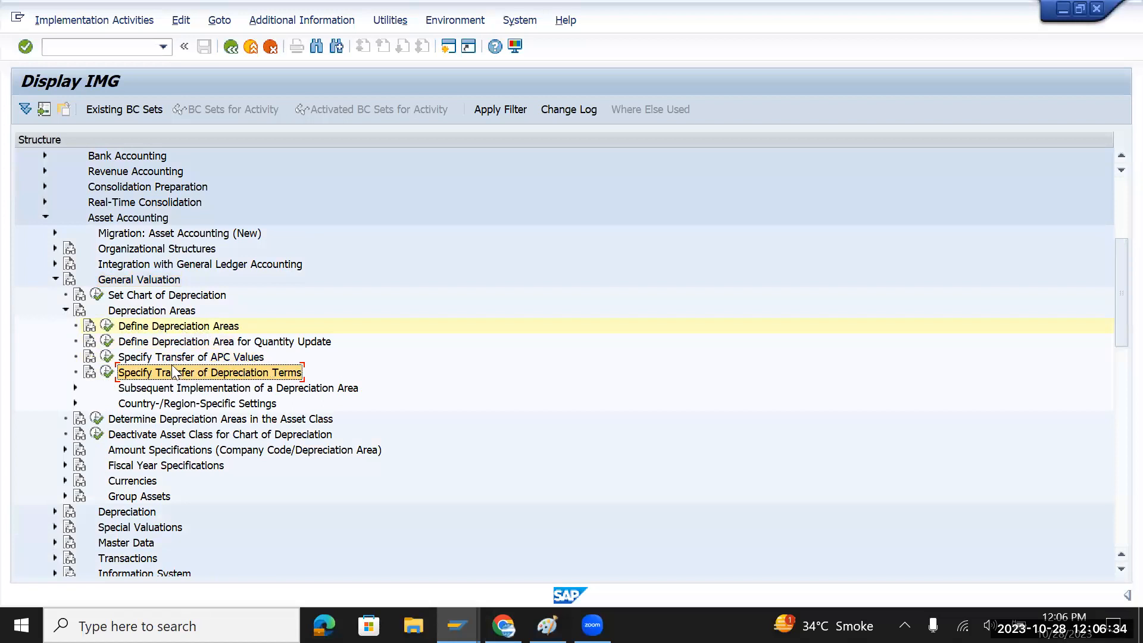
pyautogui.click(107, 357)
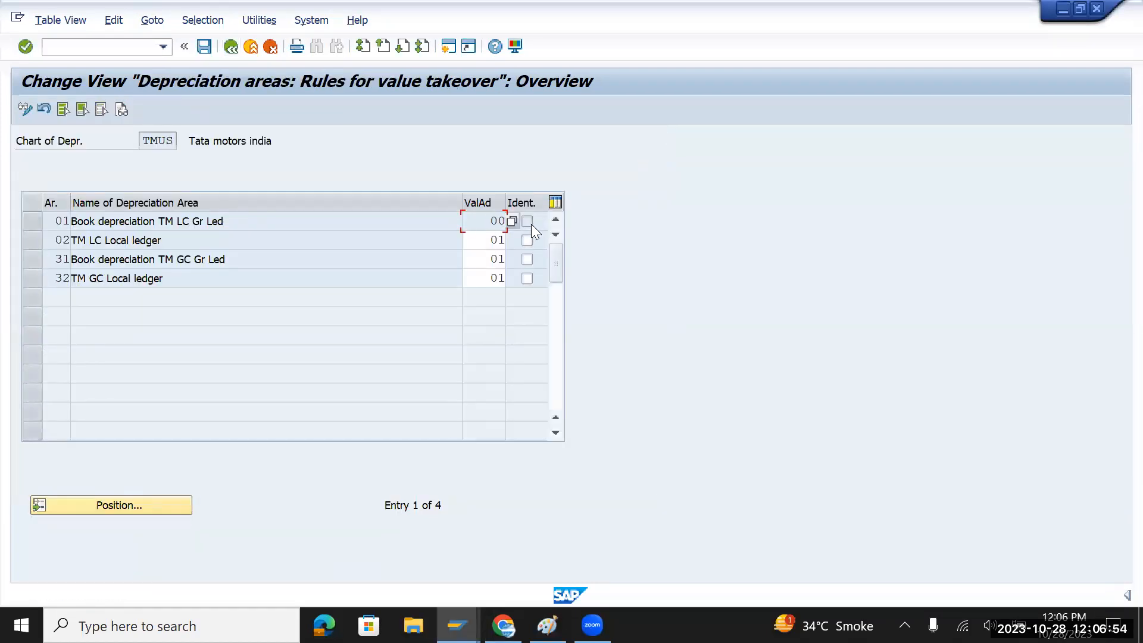
# Check the US ValAD and Ident values in the Paint table and try to set area 02's ValAd to 00 in SAP
pyautogui.hotkey('alt', 'Tab')
pyautogui.hotkey('alt', 'Tab')
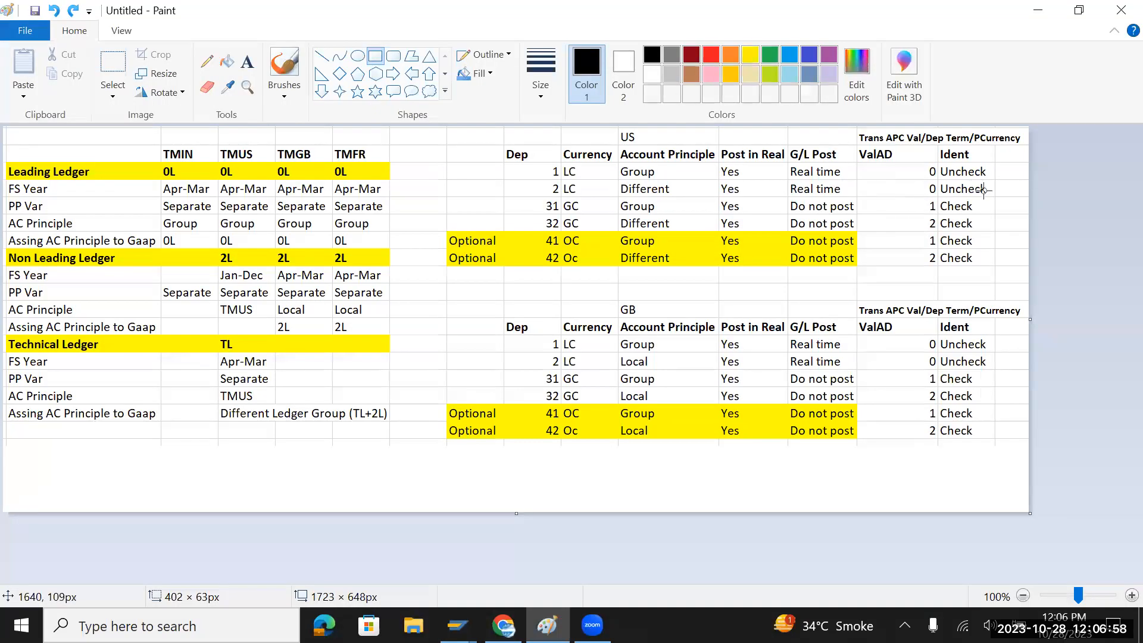
pyautogui.hotkey('alt', 'Tab')
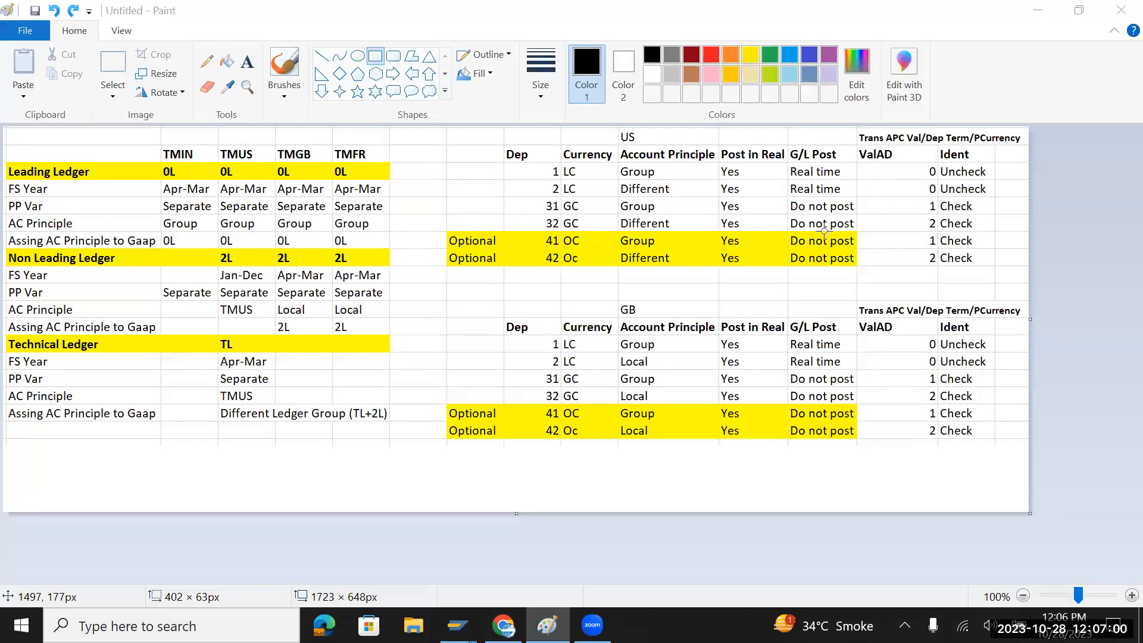
pyautogui.click(492, 240)
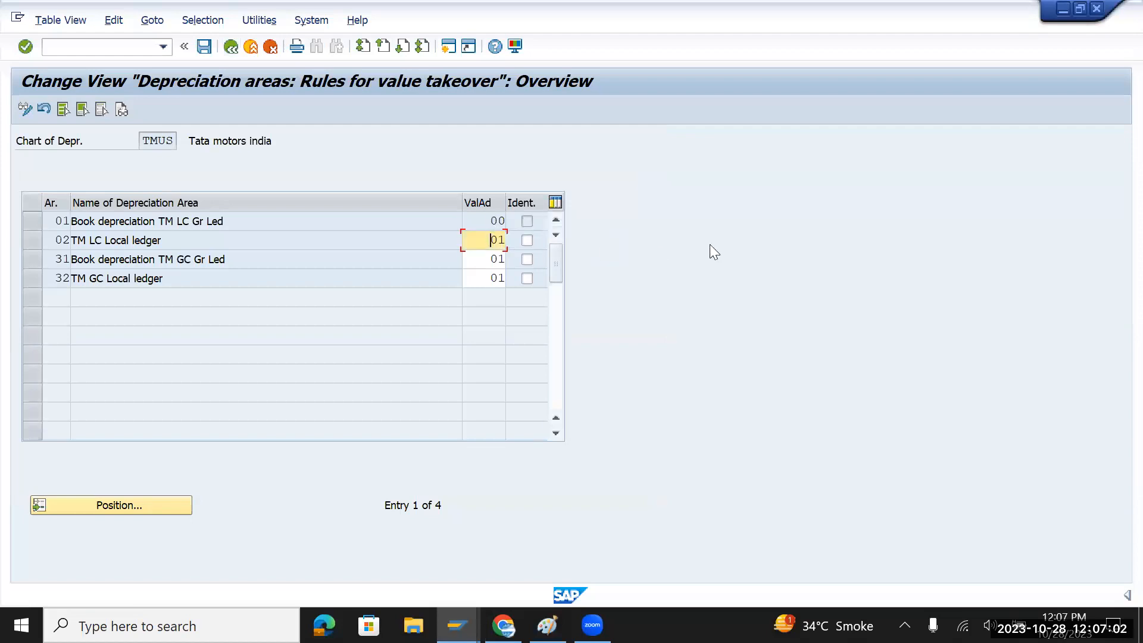
pyautogui.write('00')
pyautogui.press('Return')
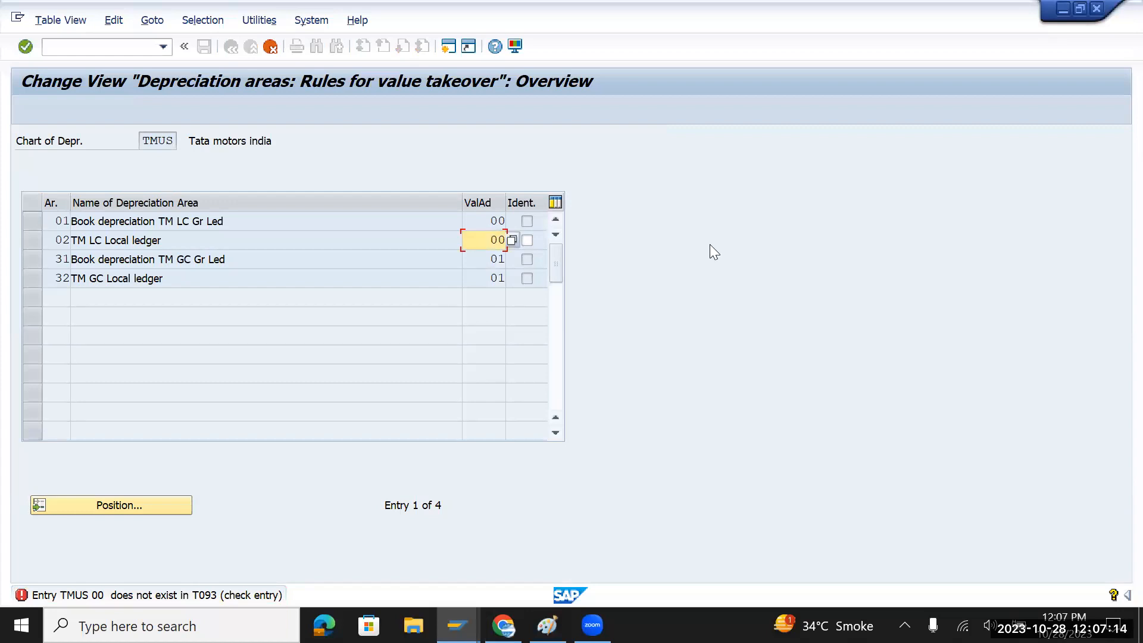
pyautogui.press('Return')
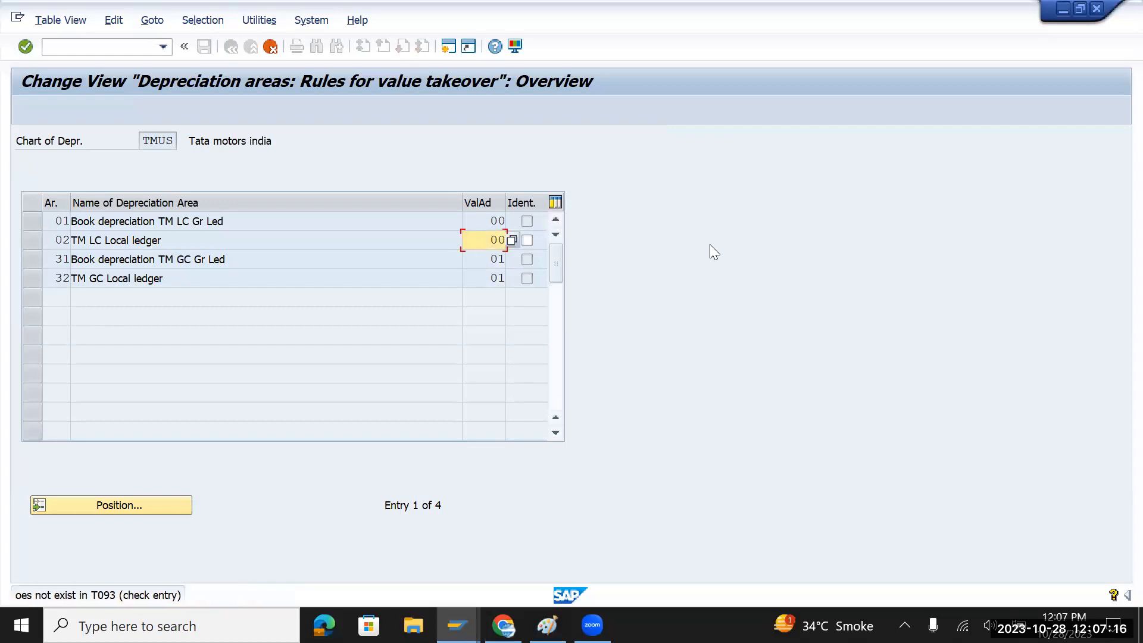
# Clear the ValAd entry of area 02, TM LC Local ledger, and confirm the blank entry
pyautogui.press('Delete')
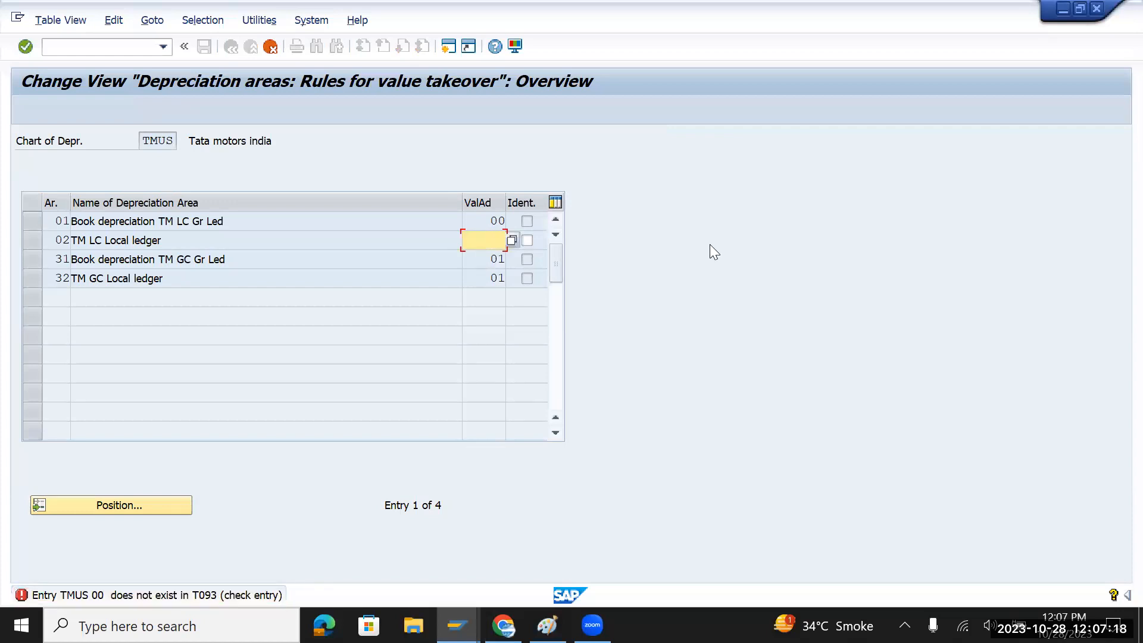
pyautogui.press('Return')
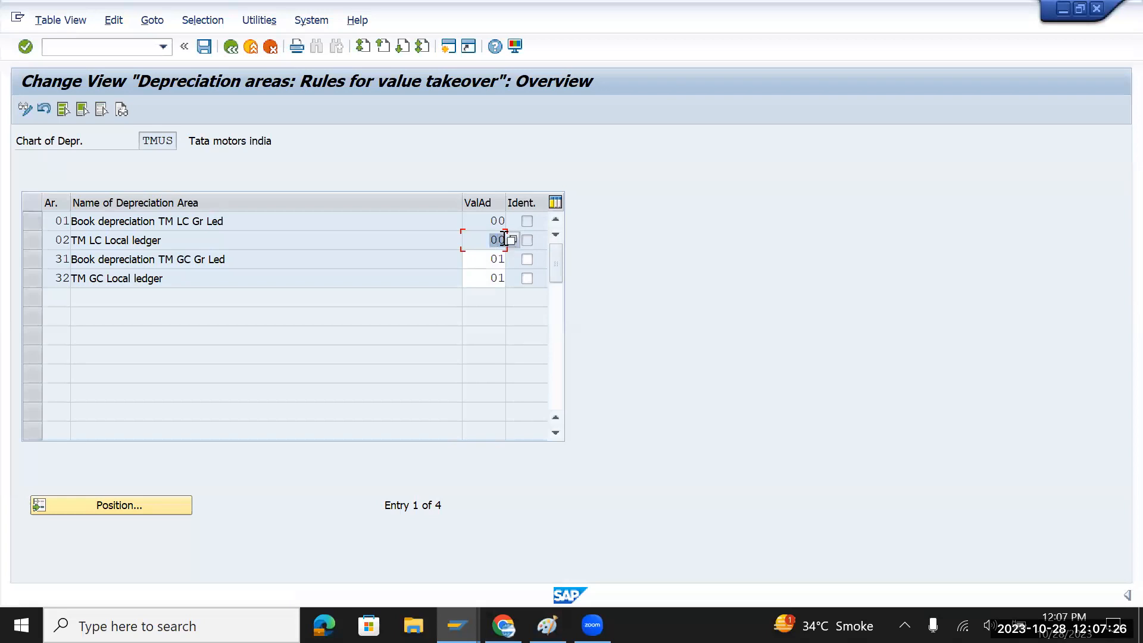
pyautogui.click(670, 79)
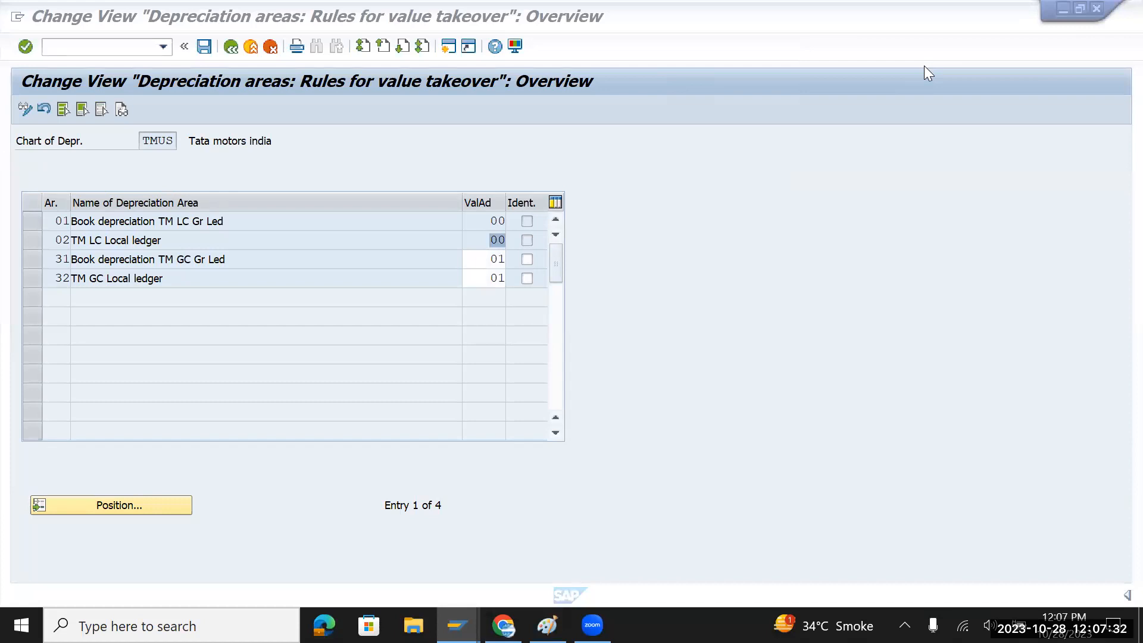
pyautogui.click(706, 186)
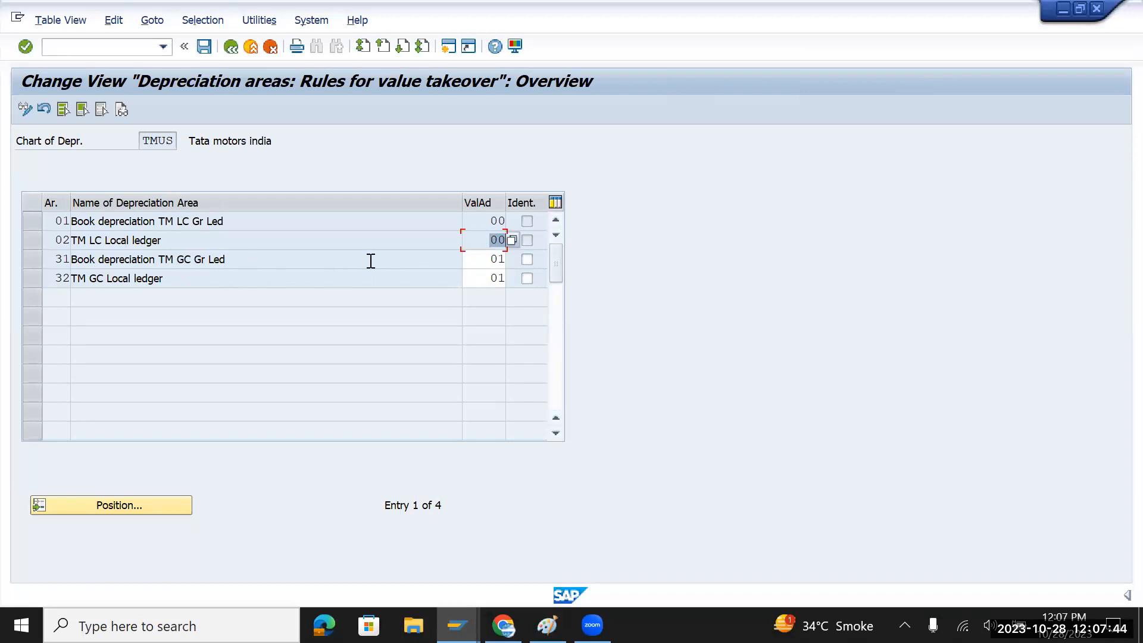
# In Paint's US table, box the ValAD and Ident entries of areas 31 and 32, areas 1 and 2, and area 32's Different principle
pyautogui.click(488, 261)
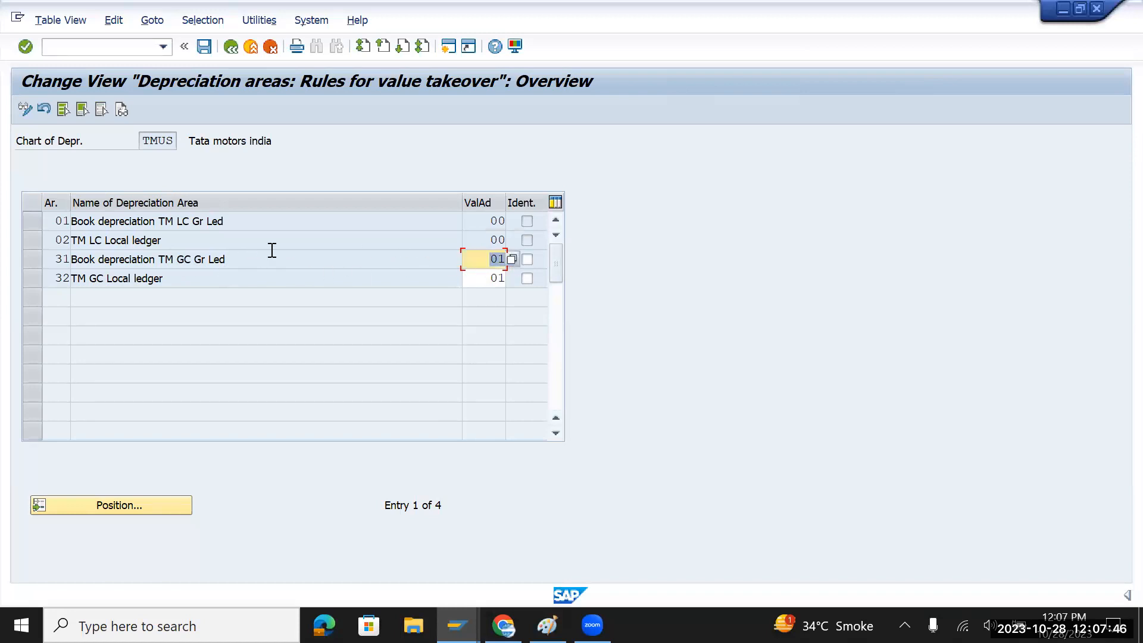
pyautogui.moveTo(171, 278); pyautogui.dragTo(131, 279)
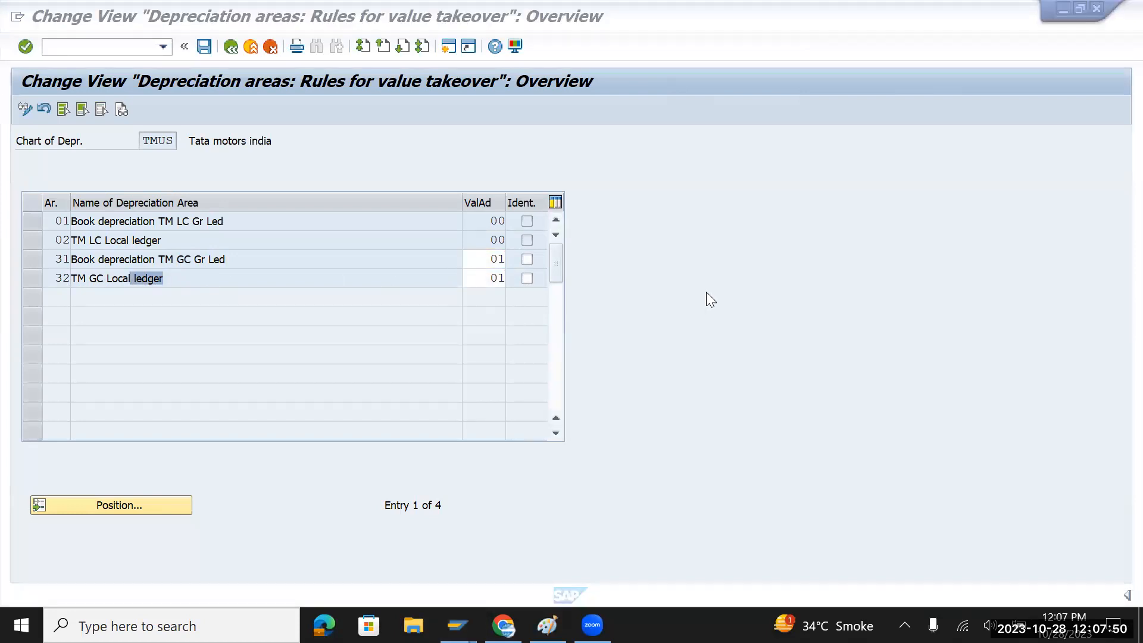
pyautogui.hotkey('alt', 'Tab')
pyautogui.click(914, 238)
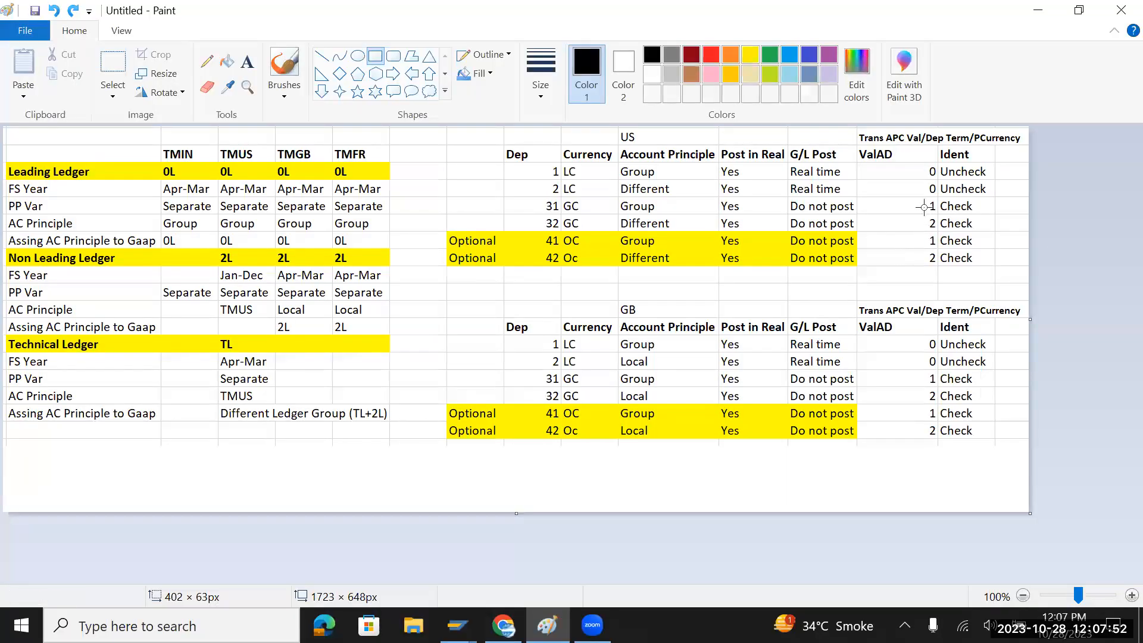
pyautogui.moveTo(924, 205)
pyautogui.mouseDown()
pyautogui.moveTo(988, 201)
pyautogui.moveTo(992, 214)
pyautogui.mouseUp()
pyautogui.moveTo(541, 163); pyautogui.dragTo(585, 179)
pyautogui.moveTo(917, 216); pyautogui.dragTo(978, 228)
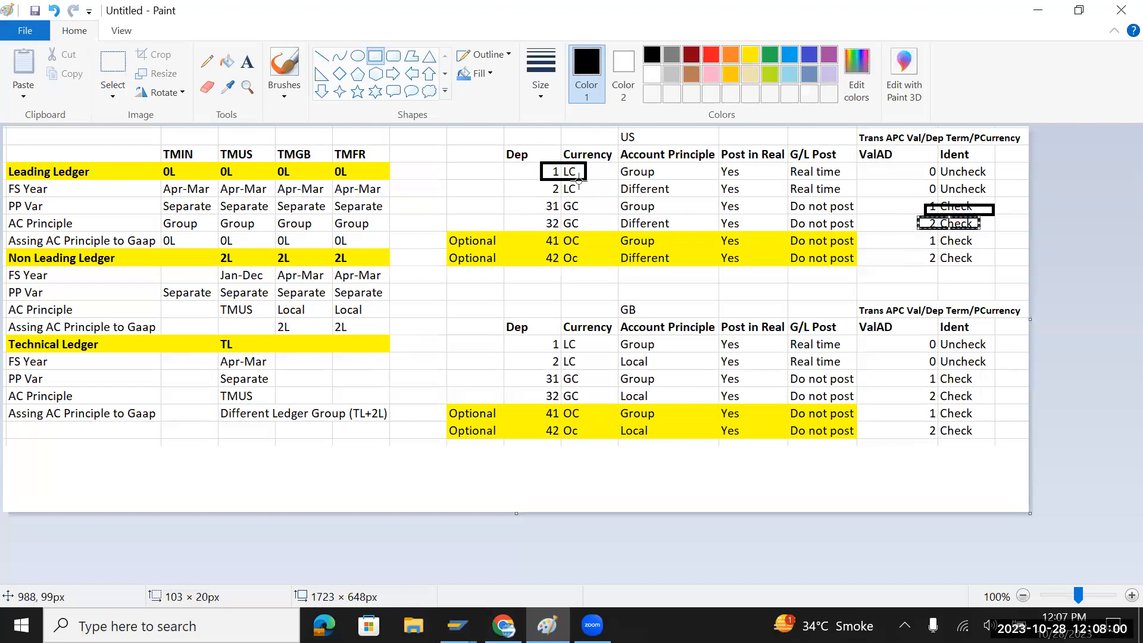
pyautogui.moveTo(544, 181); pyautogui.dragTo(700, 228)
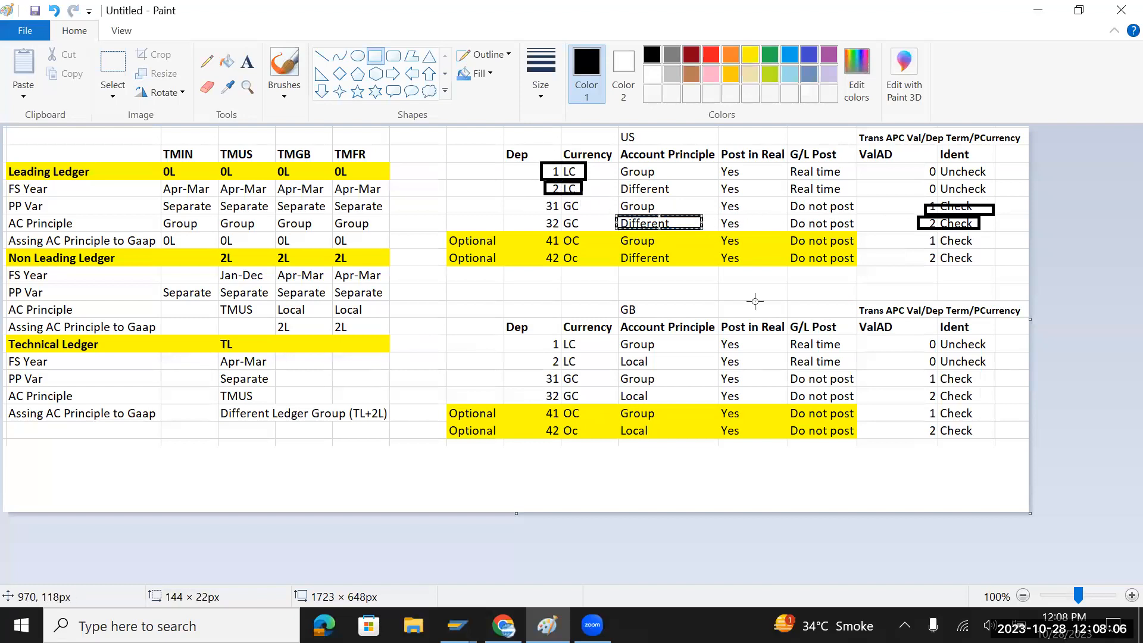
# Back in SAP, set area 32's ValAd to 02, mark areas 31 and 32 as Ident., and save to customizing request WALK902687
pyautogui.hotkey('alt', 'Tab')
pyautogui.hotkey('alt', 'Tab')
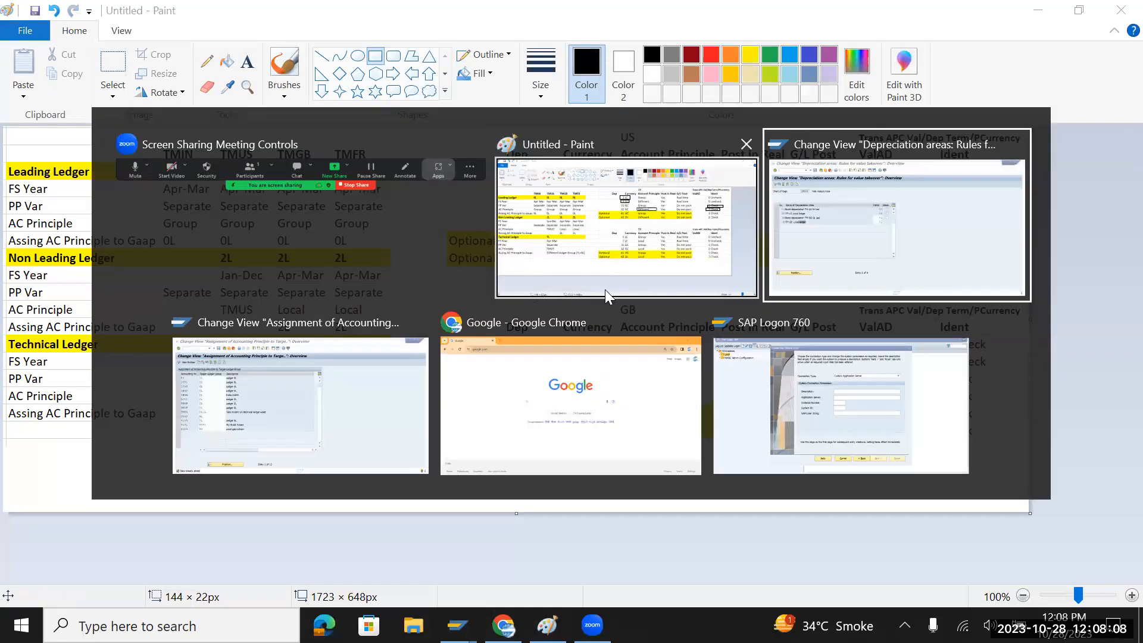
pyautogui.click(499, 274)
pyautogui.write('2')
pyautogui.click(528, 279)
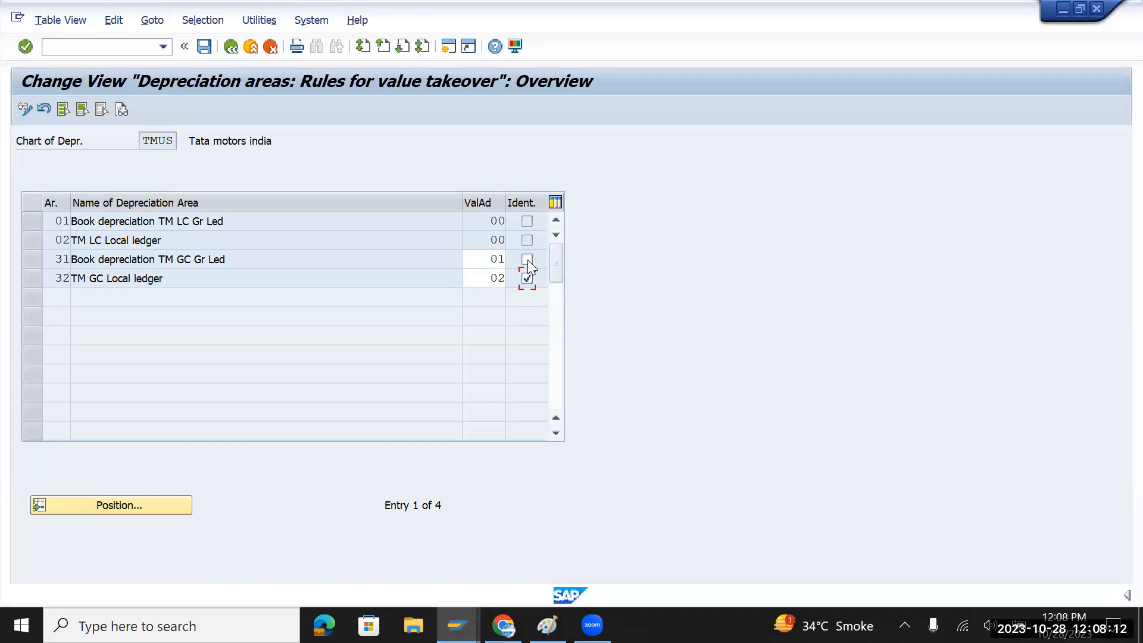
pyautogui.click(205, 46)
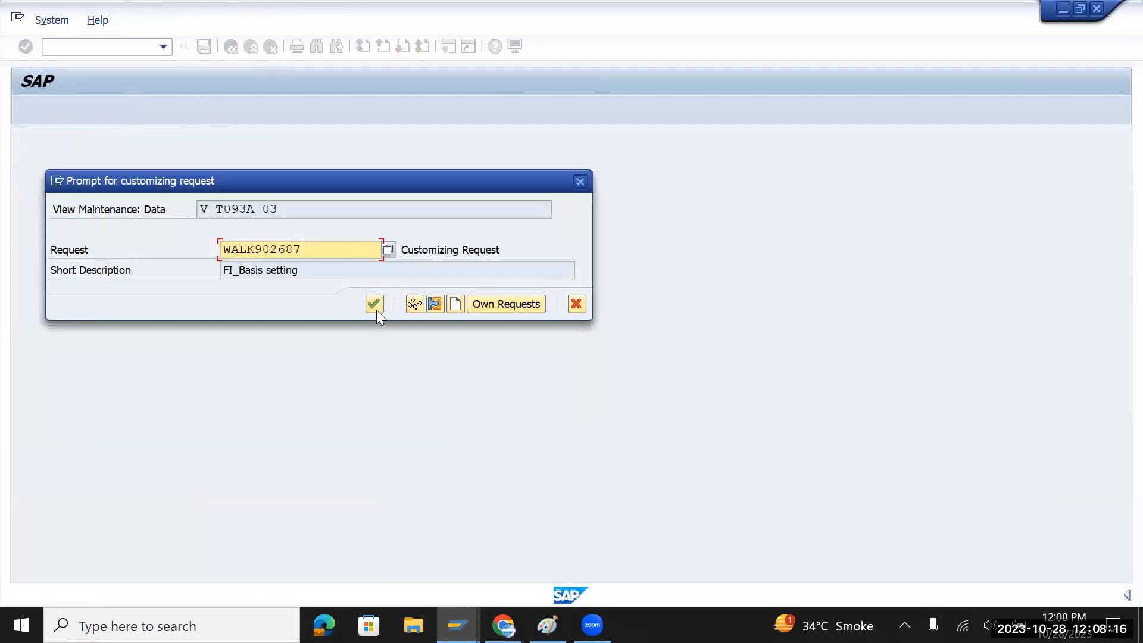
pyautogui.click(379, 309)
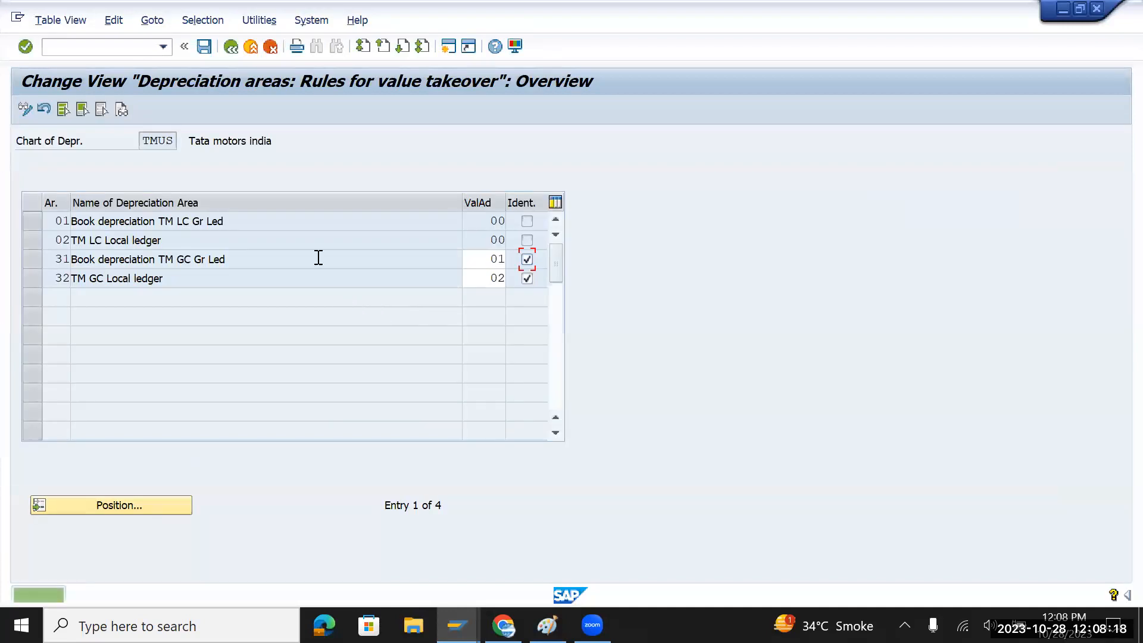
# Open Specify Transfer of Depreciation Terms and set TTr to 01 for area 31 and 02 for area 32
pyautogui.click(231, 48)
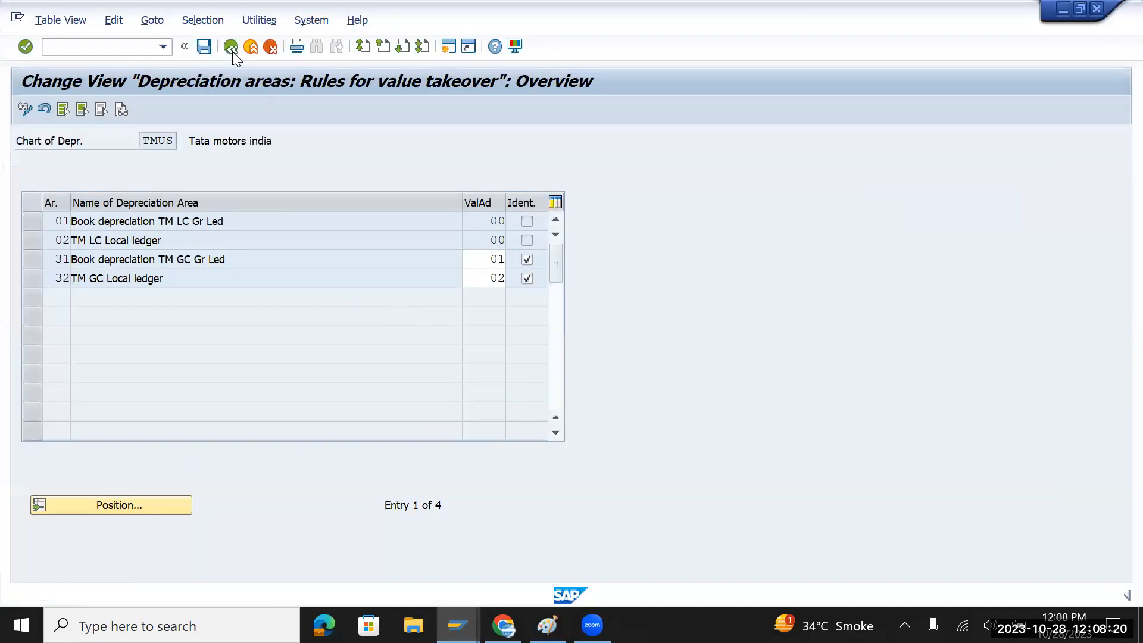
pyautogui.click(109, 375)
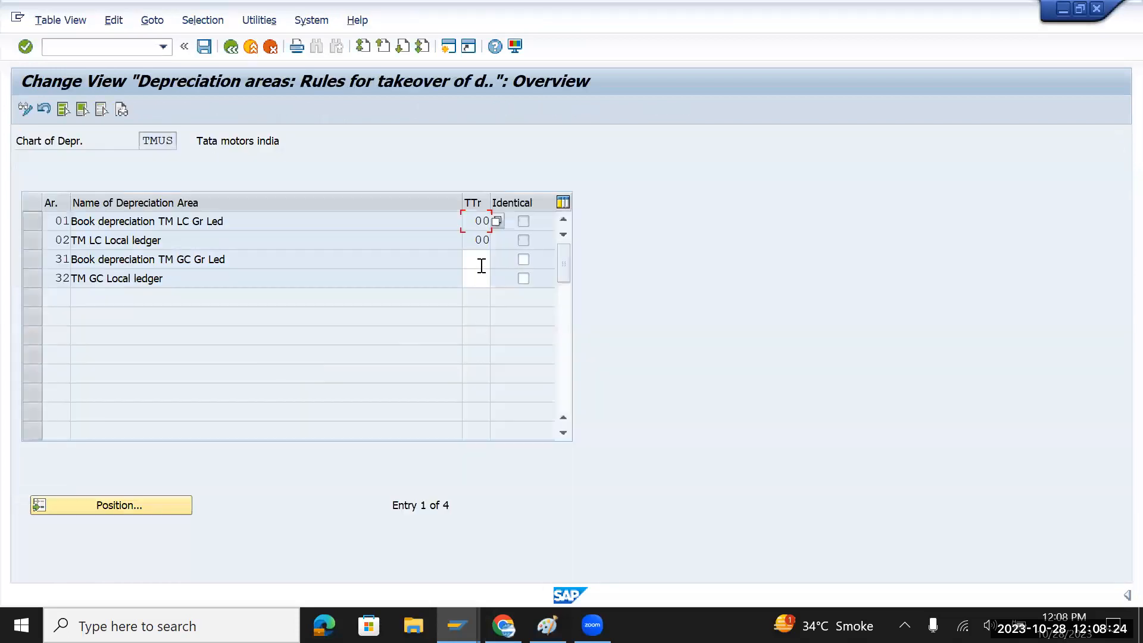
pyautogui.click(481, 262)
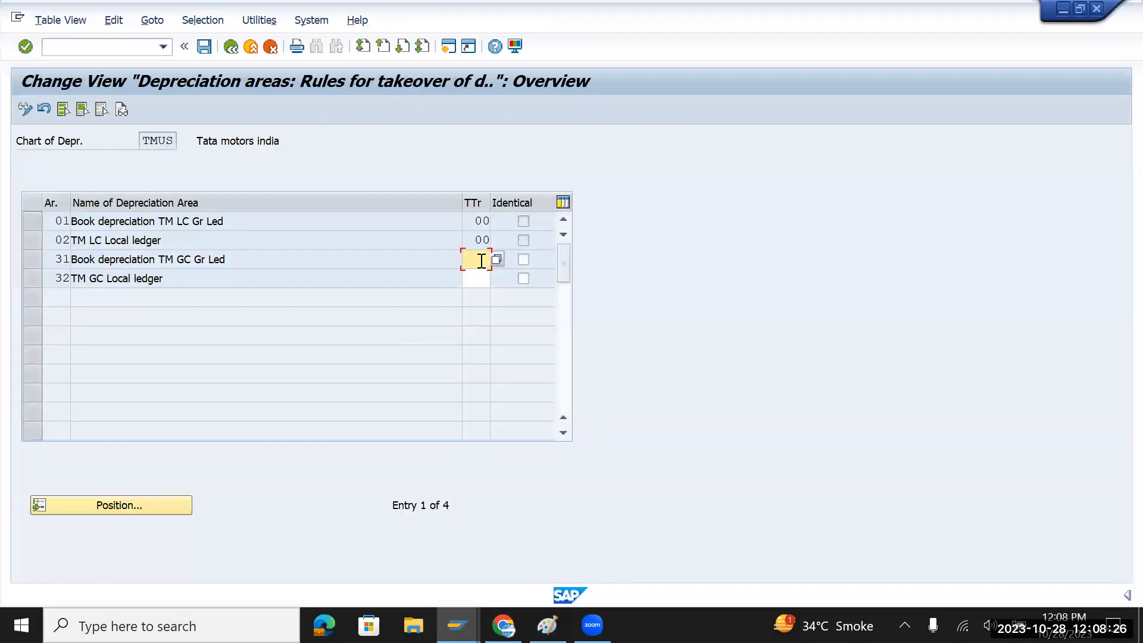
pyautogui.write('01')
pyautogui.click(484, 281)
pyautogui.write('02')
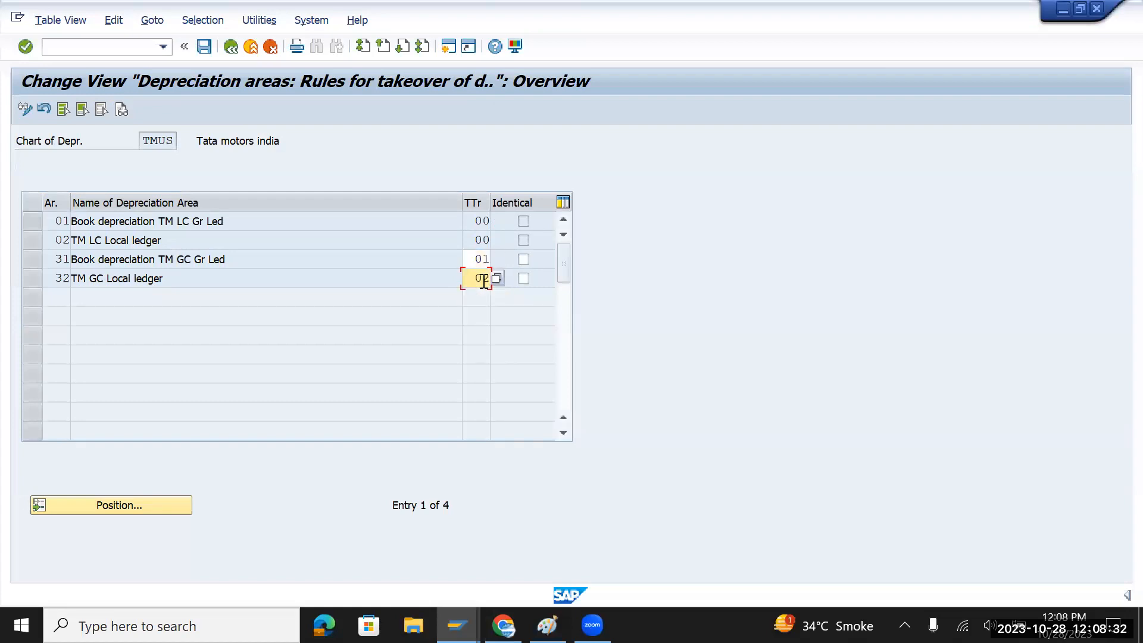
# Mark areas 31 and 32 as Identical, save the depreciation term rules to the customizing request, and return to the IMG structure
pyautogui.click(523, 260)
pyautogui.click(523, 277)
pyautogui.click(201, 49)
pyautogui.click(374, 305)
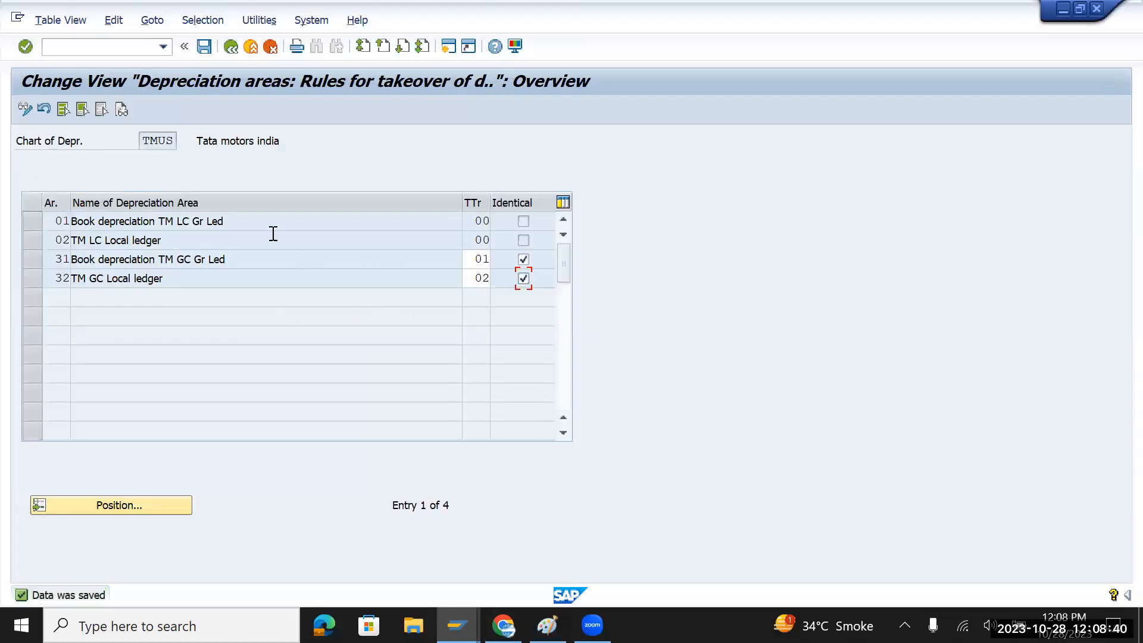
pyautogui.click(230, 48)
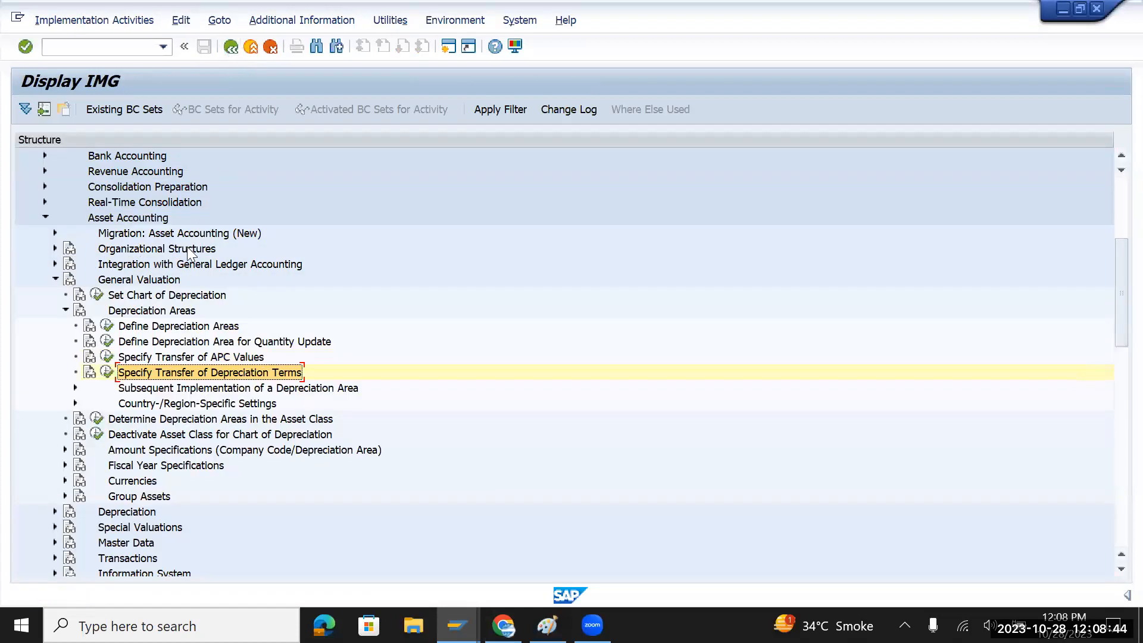
# Collapse Depreciation Areas and open Define Depreciation Areas for Foreign Currencies under Currencies in General Valuation
pyautogui.click(66, 310)
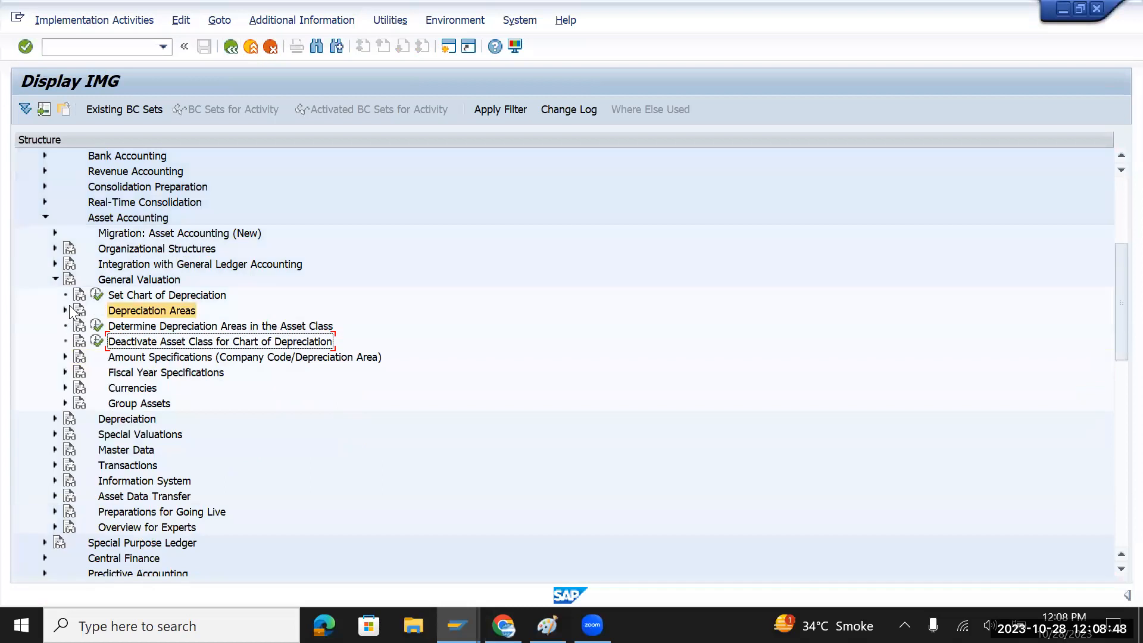
pyautogui.click(65, 389)
pyautogui.click(249, 404)
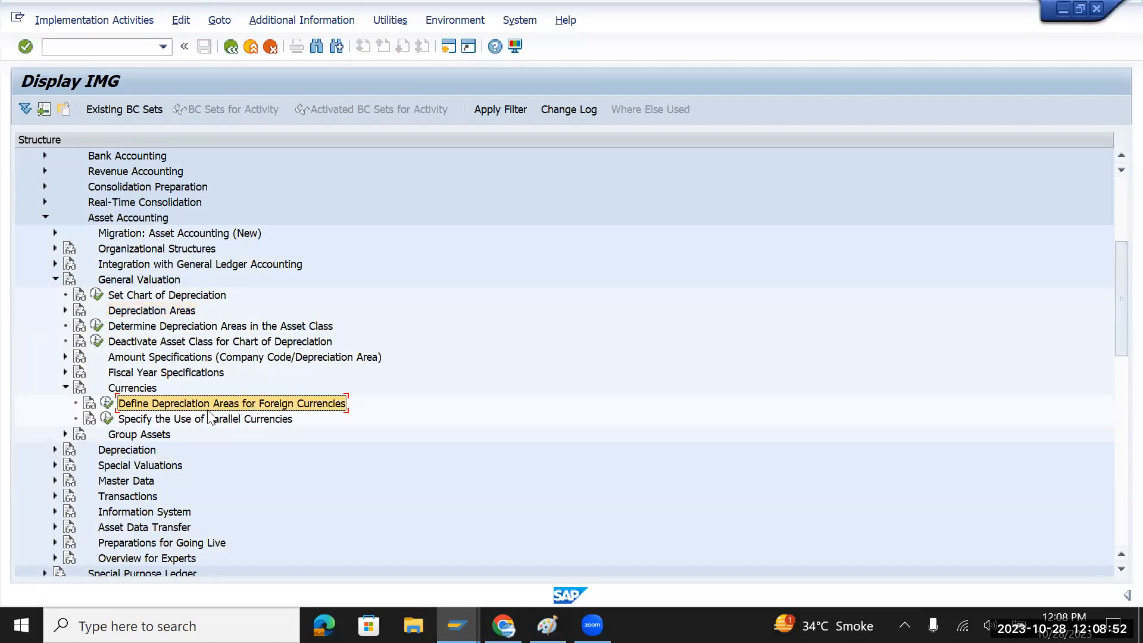
pyautogui.click(106, 403)
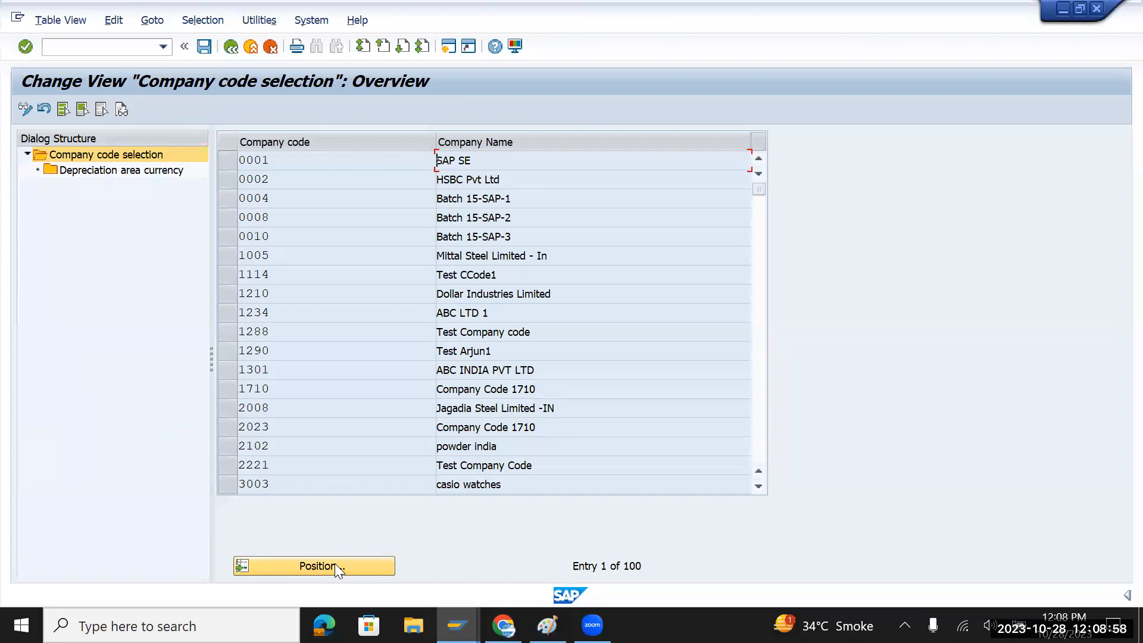
# Find company code TMUS, TATA Motors USA, and open its depreciation area currency settings
pyautogui.click(334, 564)
pyautogui.write('tm')
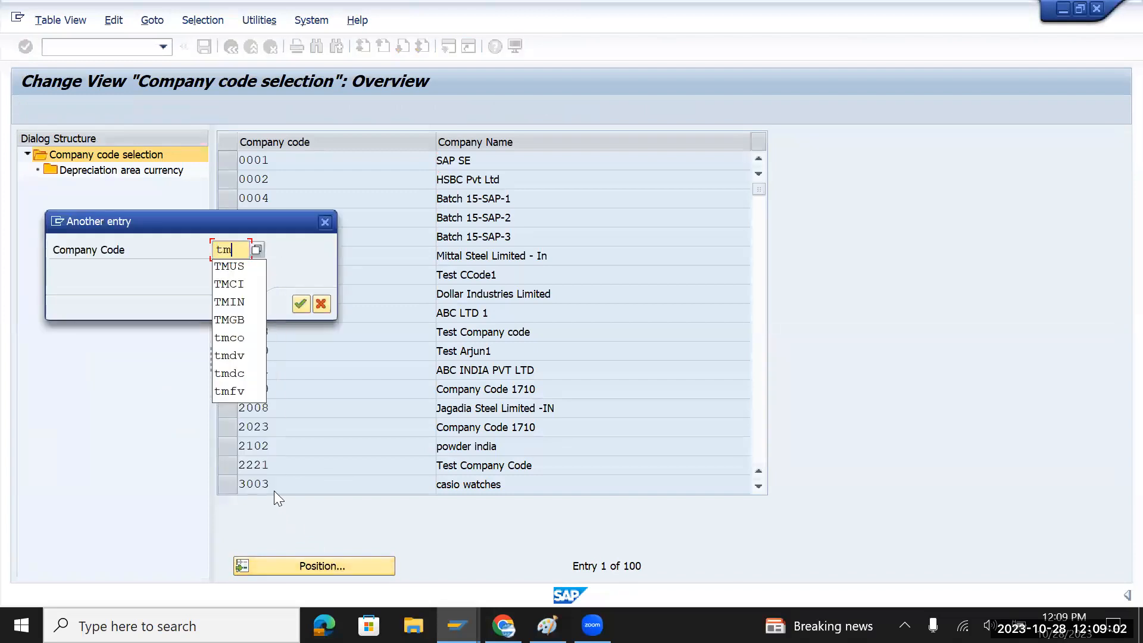
pyautogui.write('us')
pyautogui.press('Return')
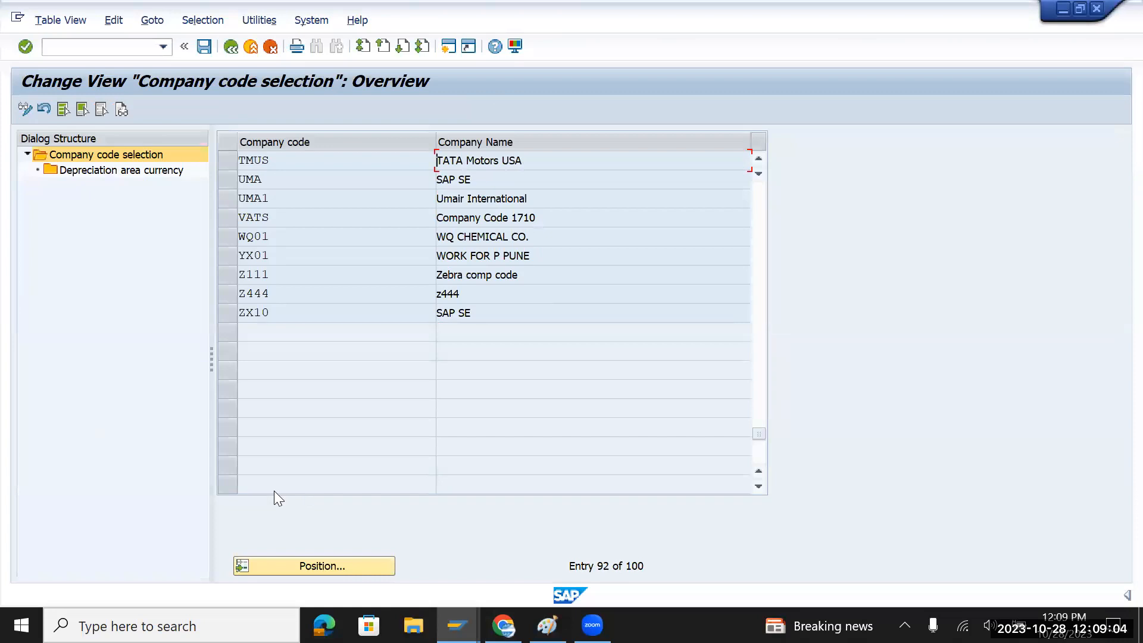
pyautogui.click(228, 158)
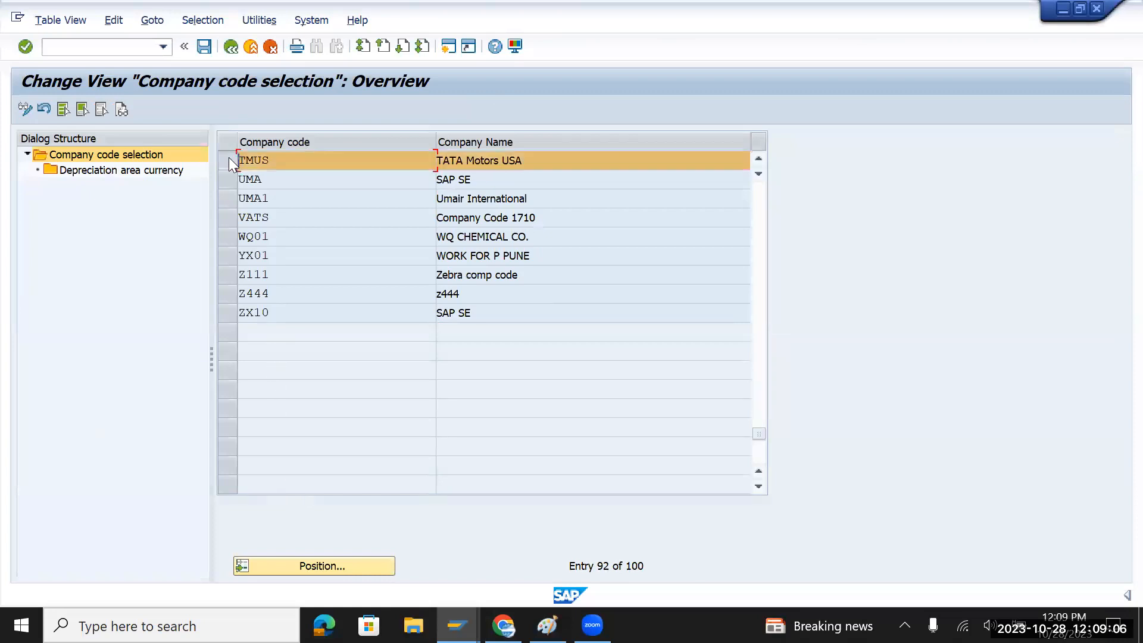
pyautogui.doubleClick(156, 171)
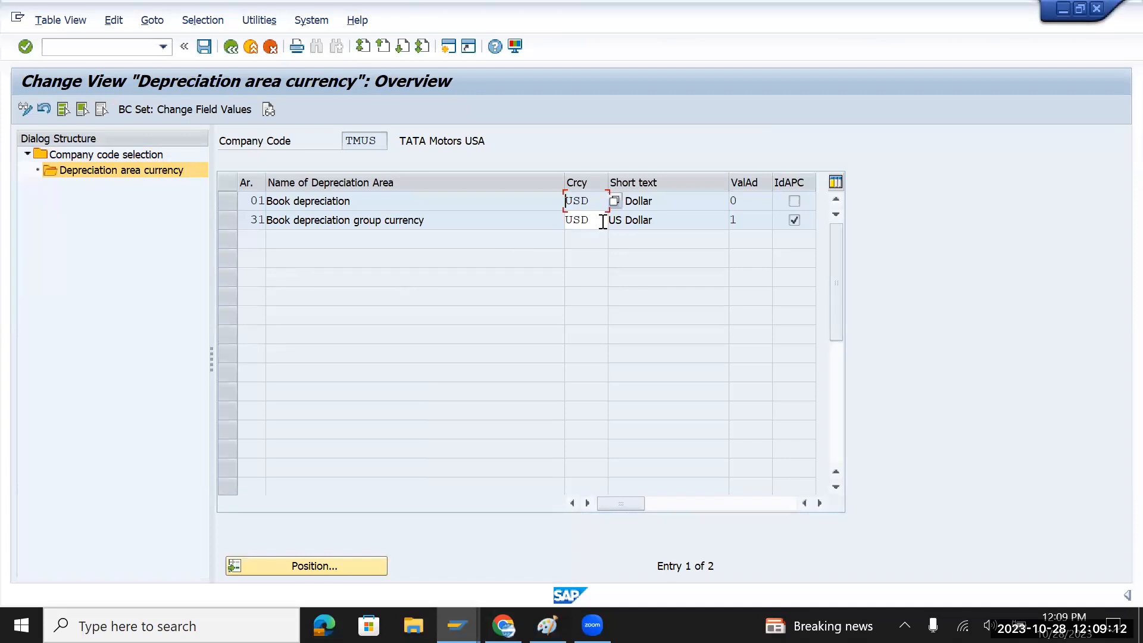
# Set the currency of area 31, Book depreciation group currency, to INR and save to customizing request WALK902687
pyautogui.moveTo(602, 221); pyautogui.dragTo(539, 220)
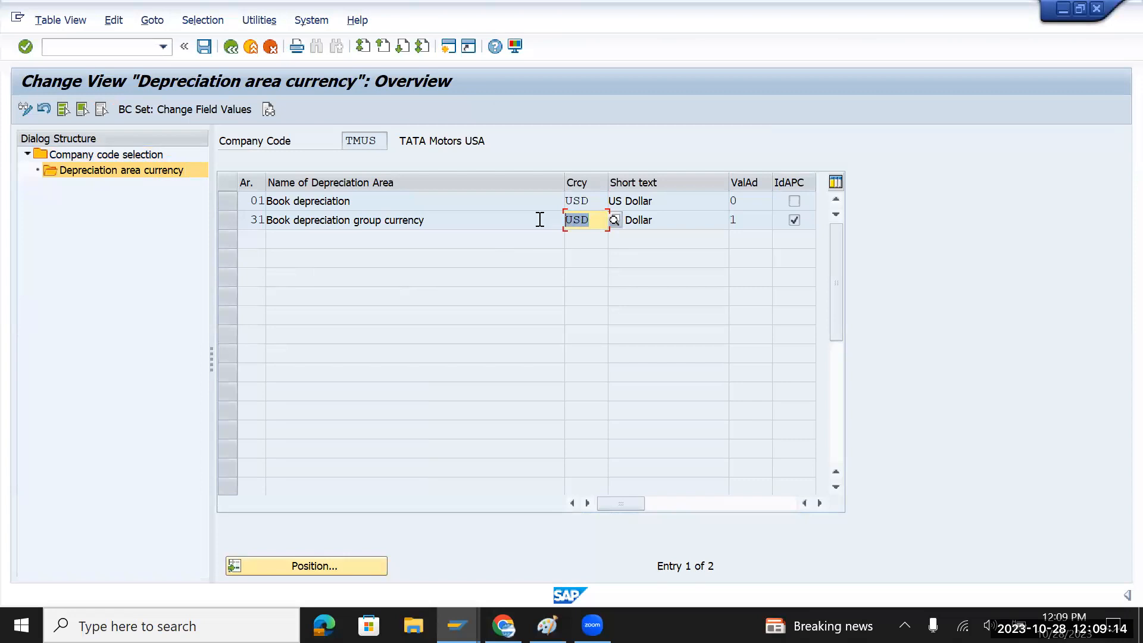
pyautogui.write('INR')
pyautogui.press('Return')
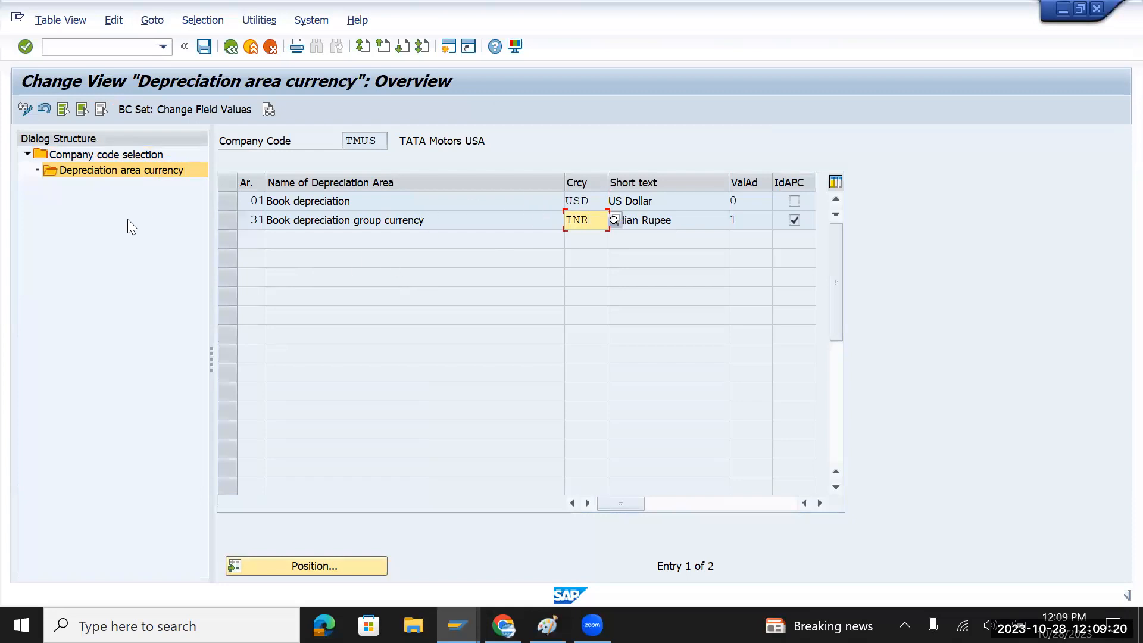
pyautogui.click(207, 51)
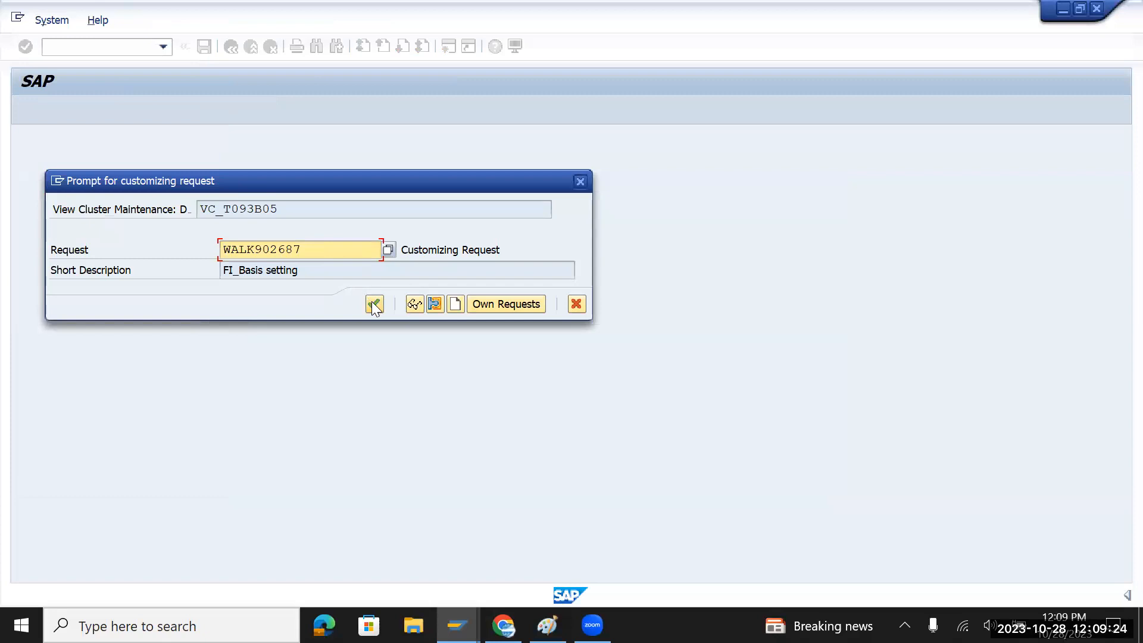
pyautogui.click(373, 304)
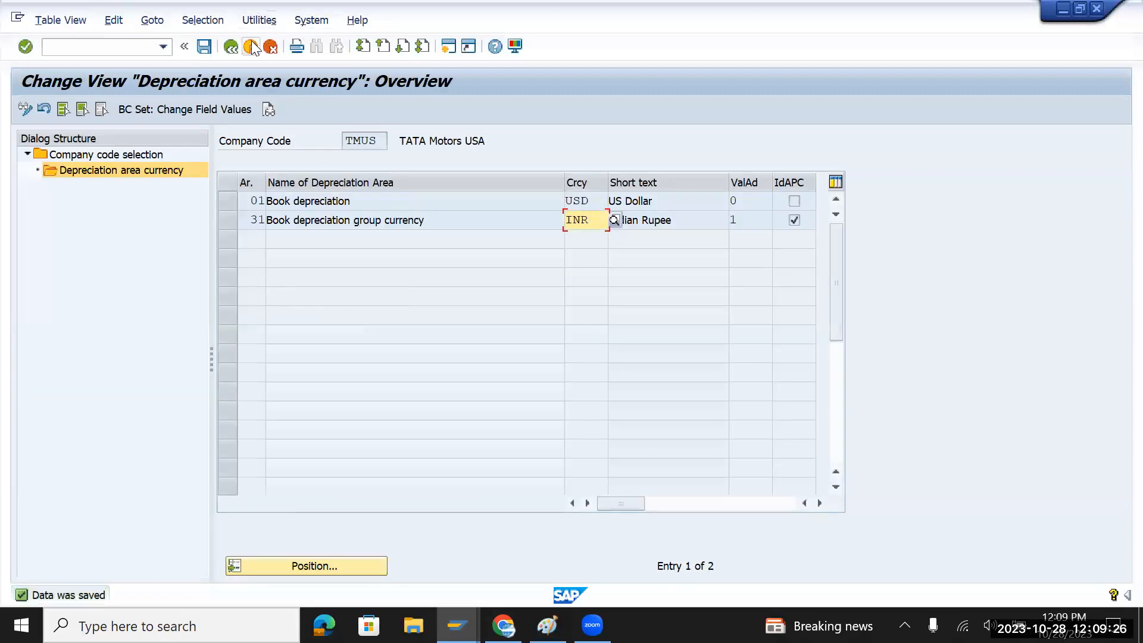
# Return to the IMG structure and open Specify the Use of Parallel Currencies for chart of depreciation TMUS
pyautogui.click(252, 47)
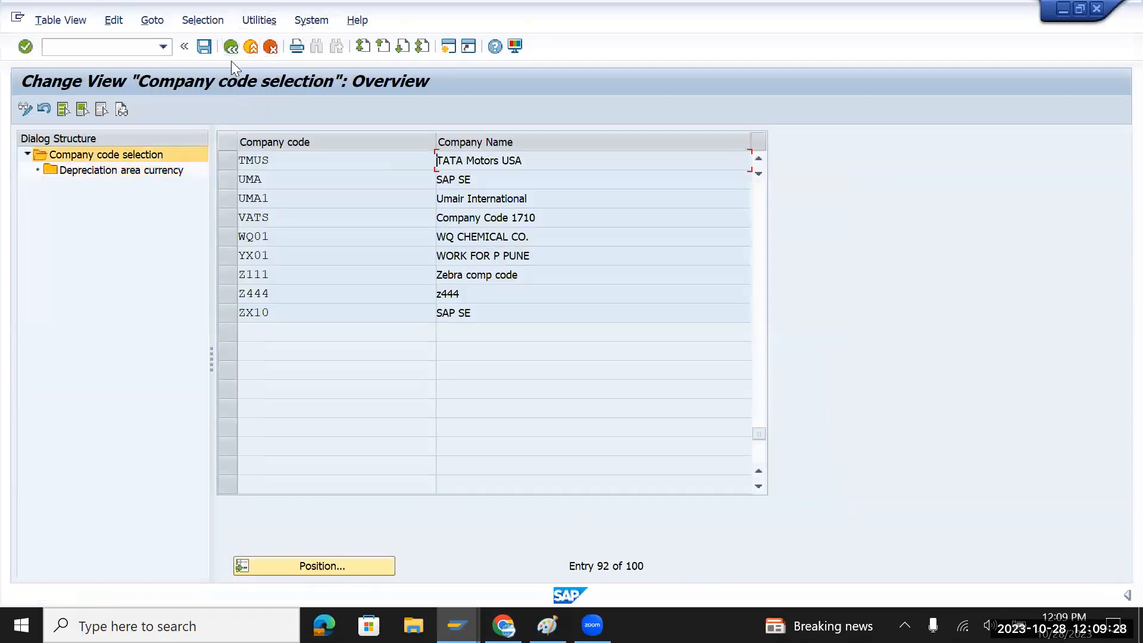
pyautogui.click(230, 47)
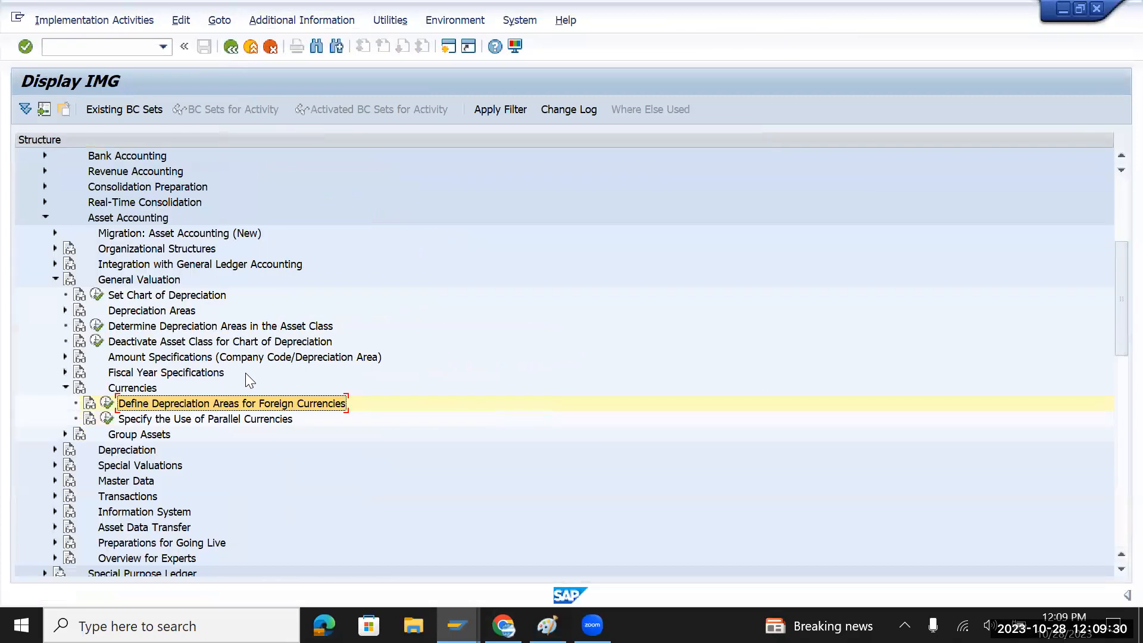
pyautogui.click(164, 420)
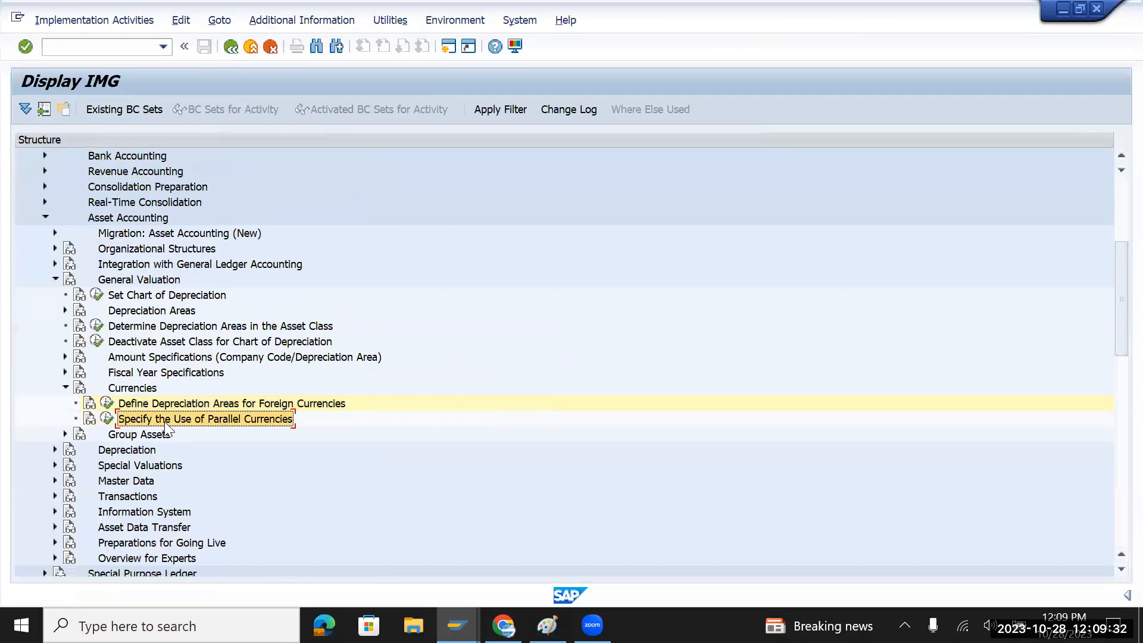
pyautogui.click(111, 419)
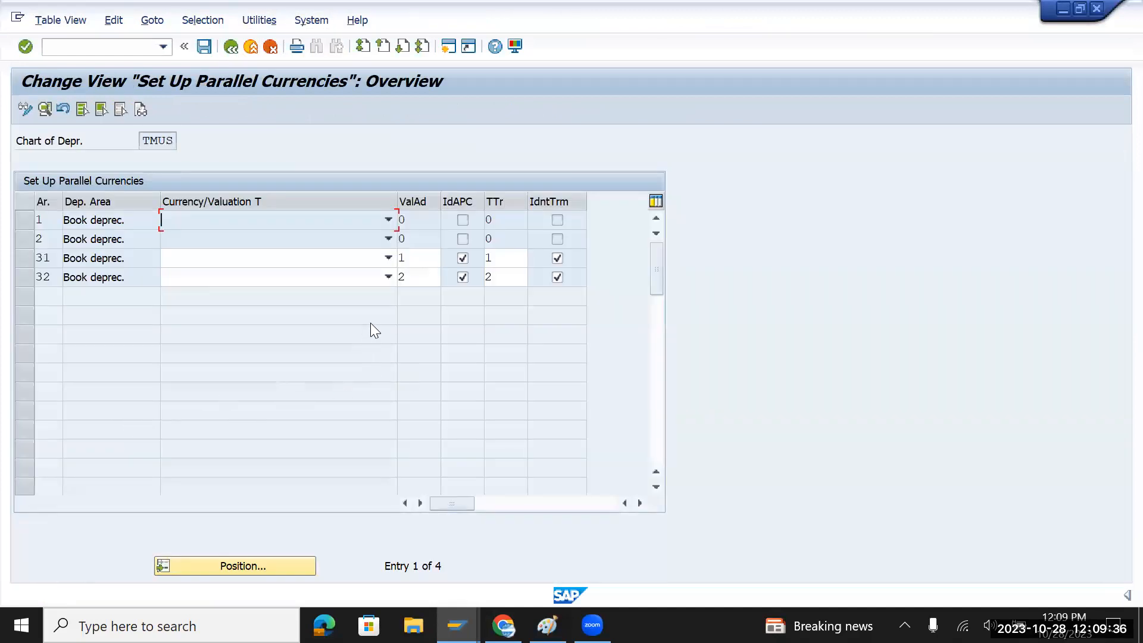
# Assign currency type 30 Group Currency to areas 31 and 32, save the parallel currency setup, and return to the IMG structure
pyautogui.click(388, 257)
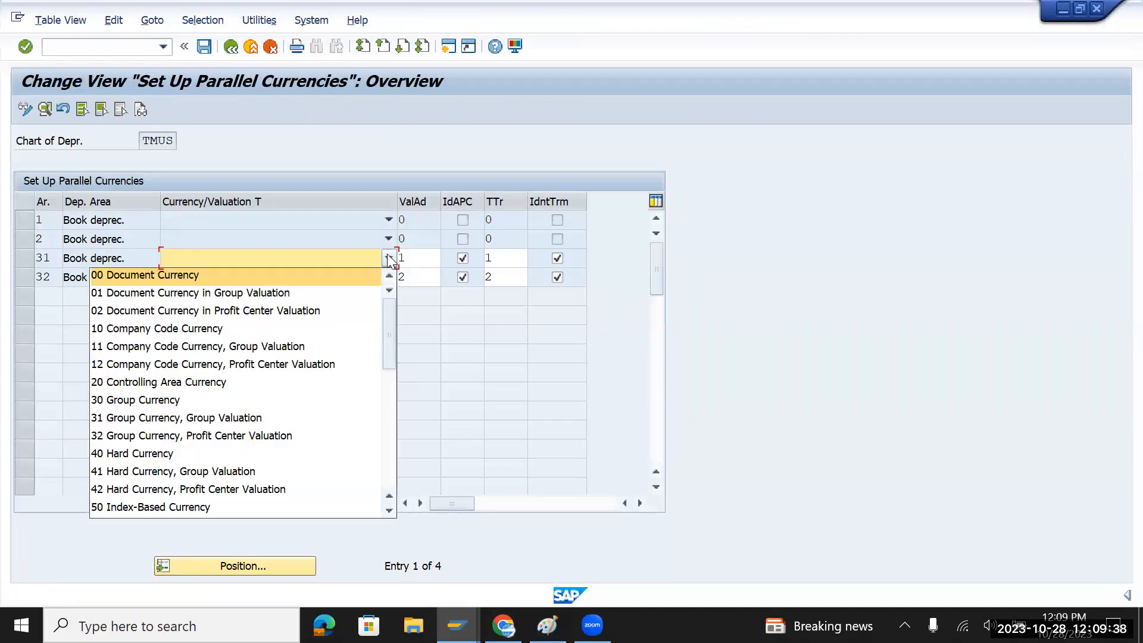
pyautogui.click(187, 401)
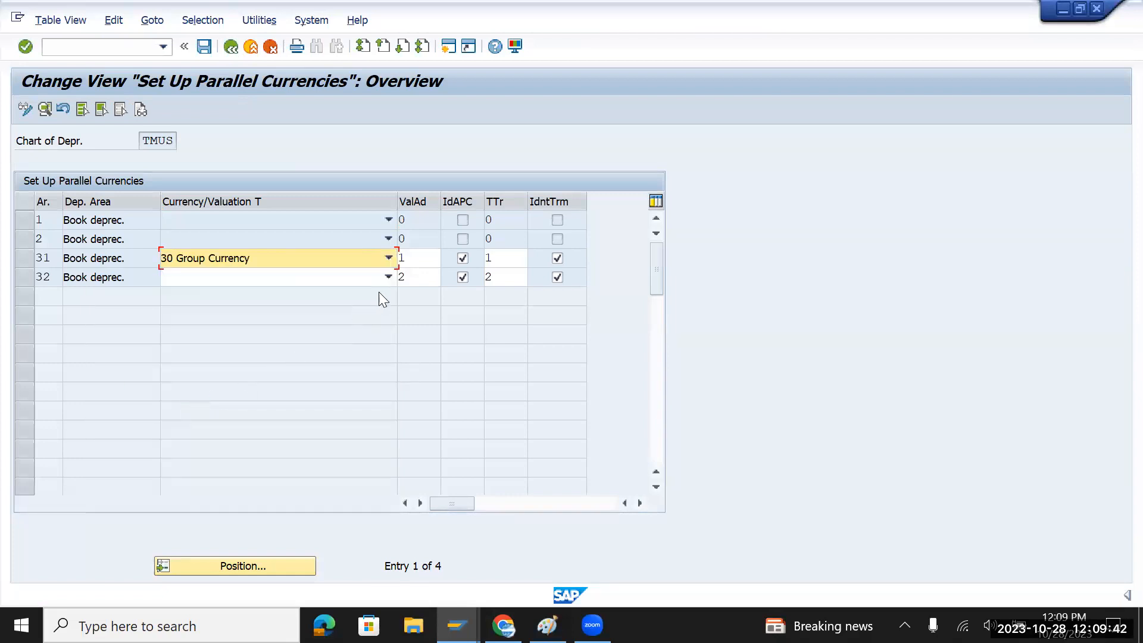
pyautogui.click(388, 277)
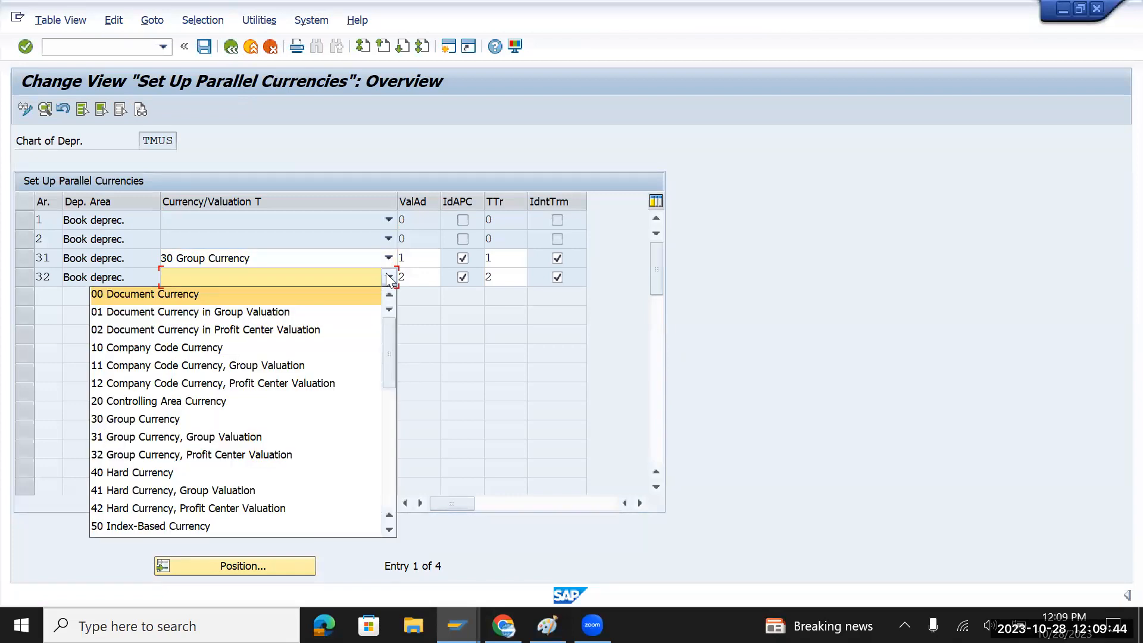
pyautogui.click(389, 257)
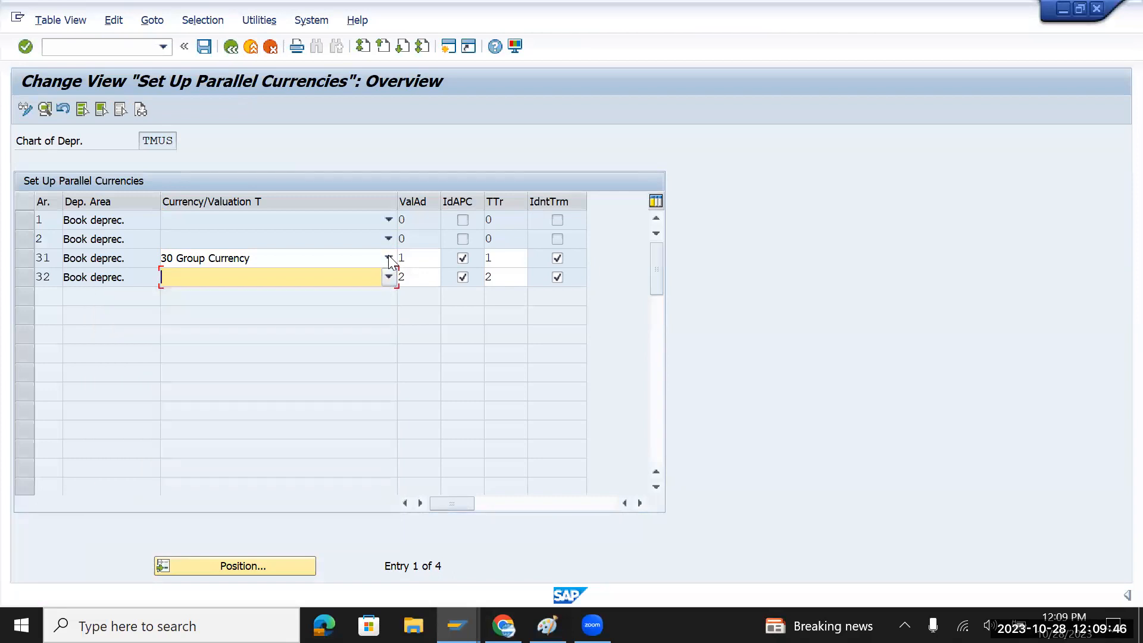
pyautogui.click(389, 257)
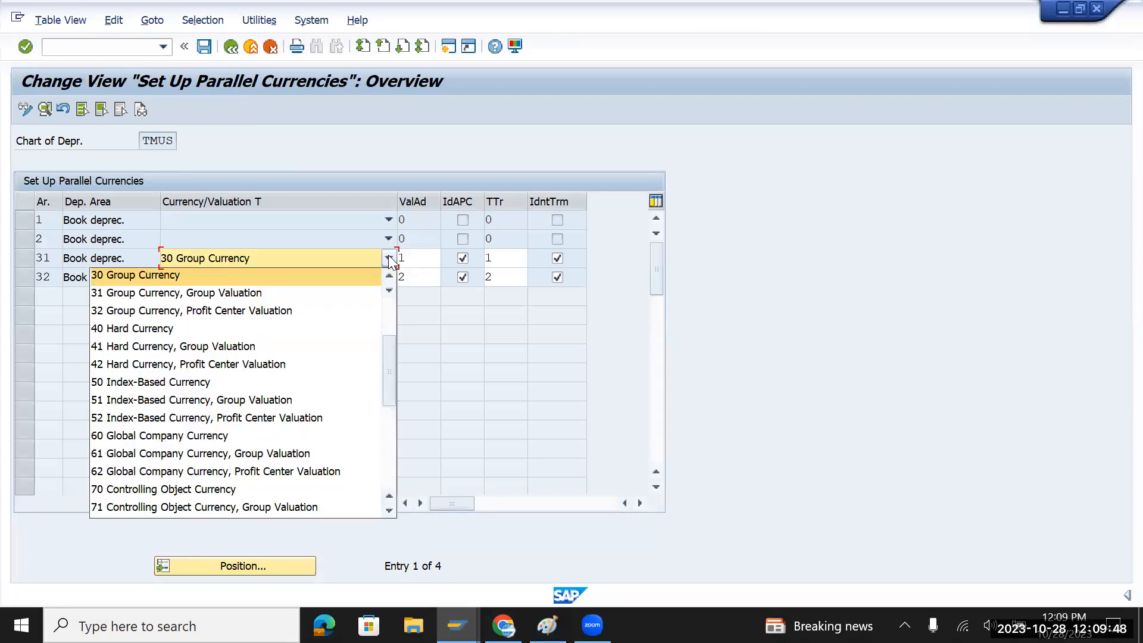
pyautogui.click(389, 259)
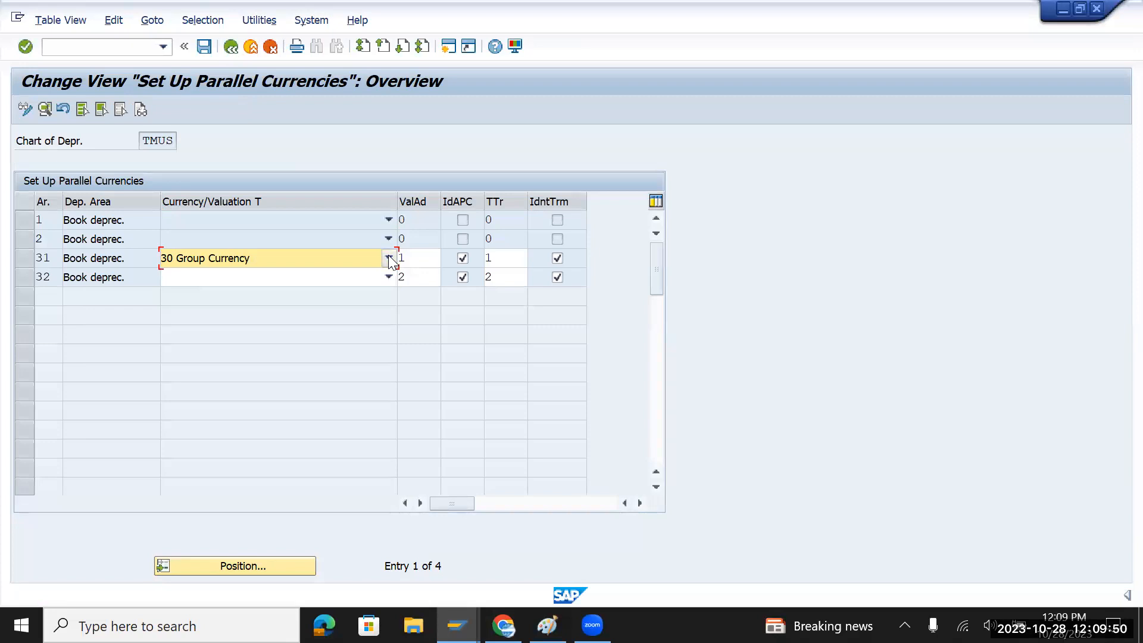
pyautogui.click(388, 278)
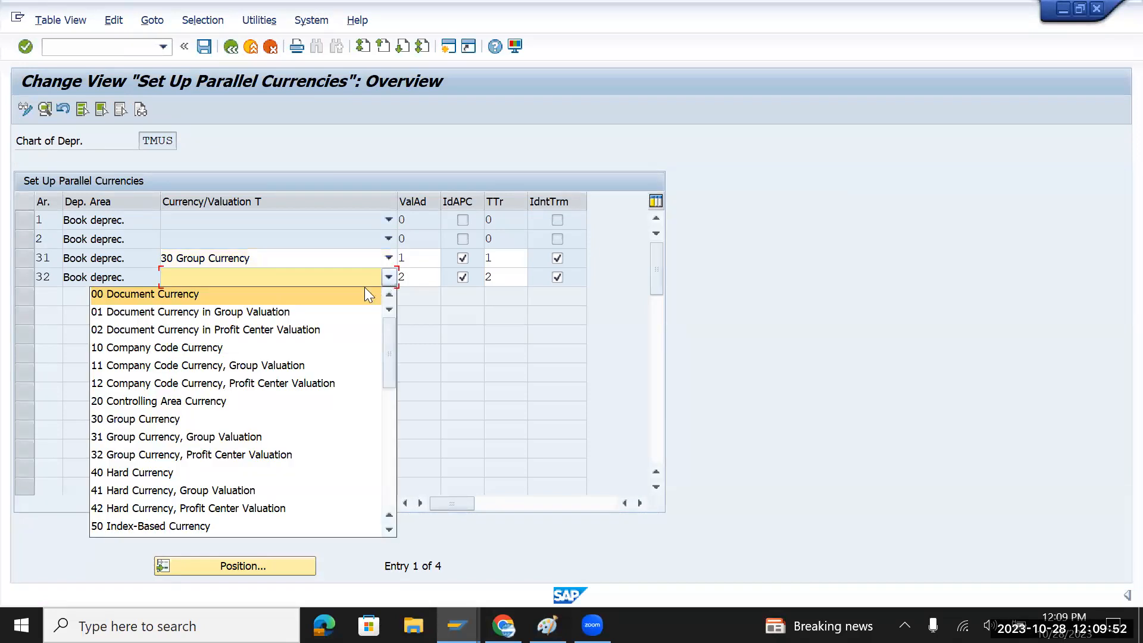
pyautogui.click(205, 419)
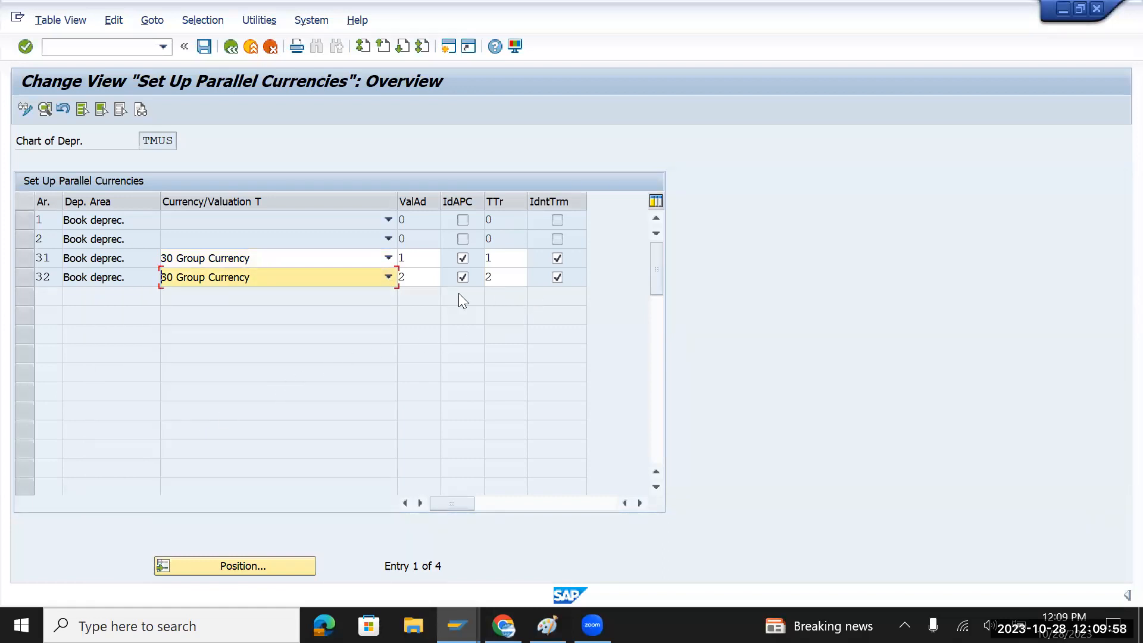
pyautogui.click(203, 48)
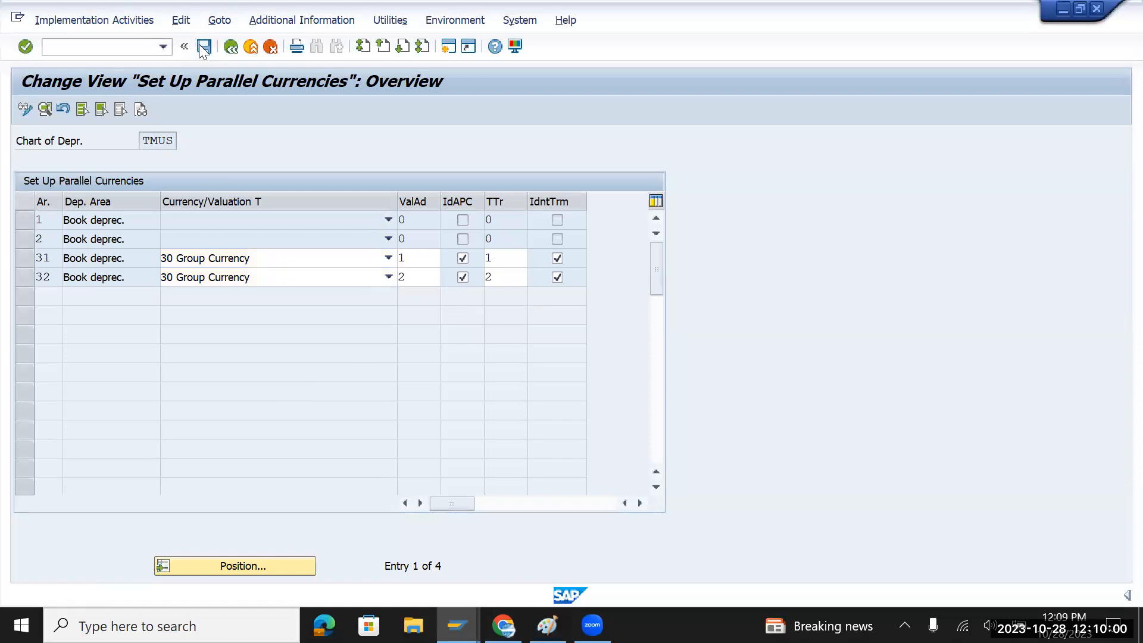
pyautogui.click(373, 305)
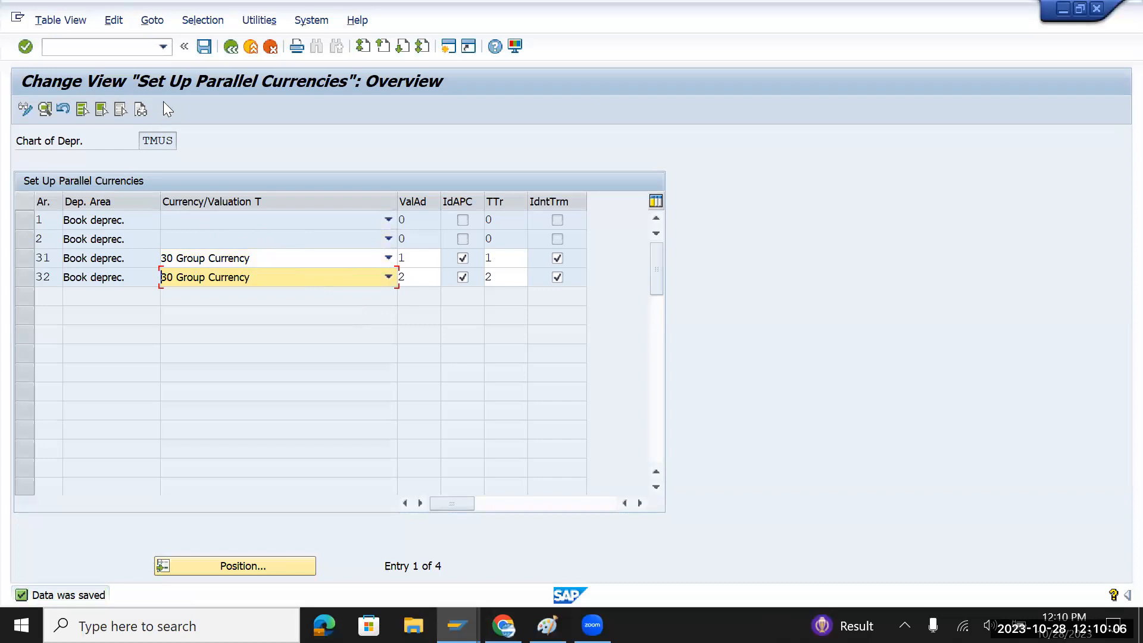
pyautogui.click(230, 49)
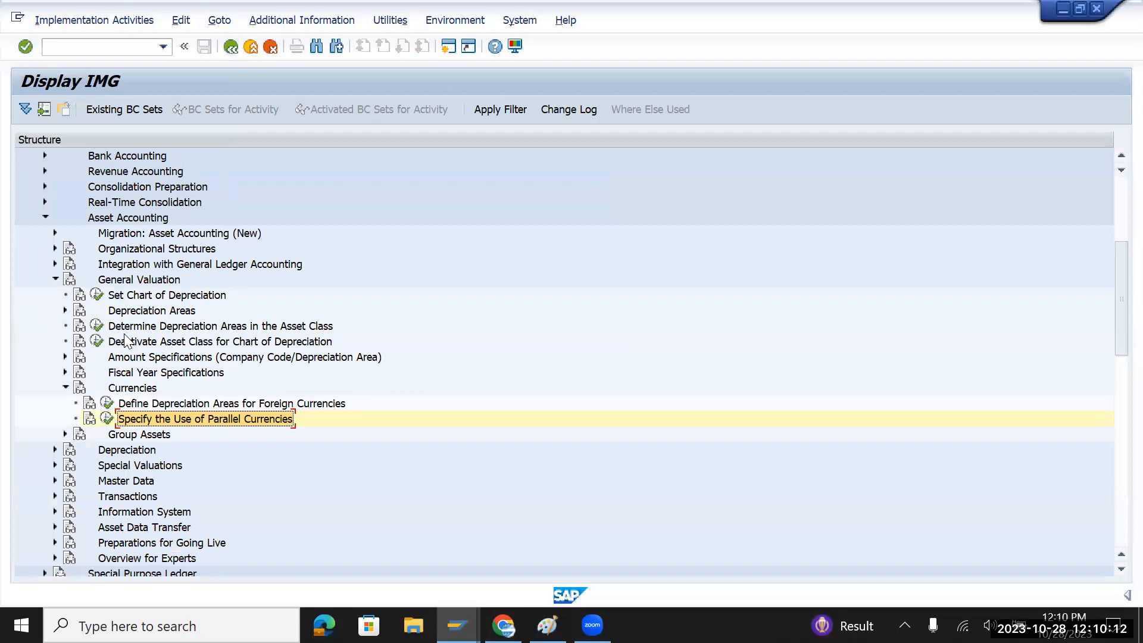
# Collapse General Valuation and open Assign Input Tax Indicator for Non-Taxable Acquisitions under Integration with General Ledger Accounting
pyautogui.click(55, 279)
pyautogui.click(70, 250)
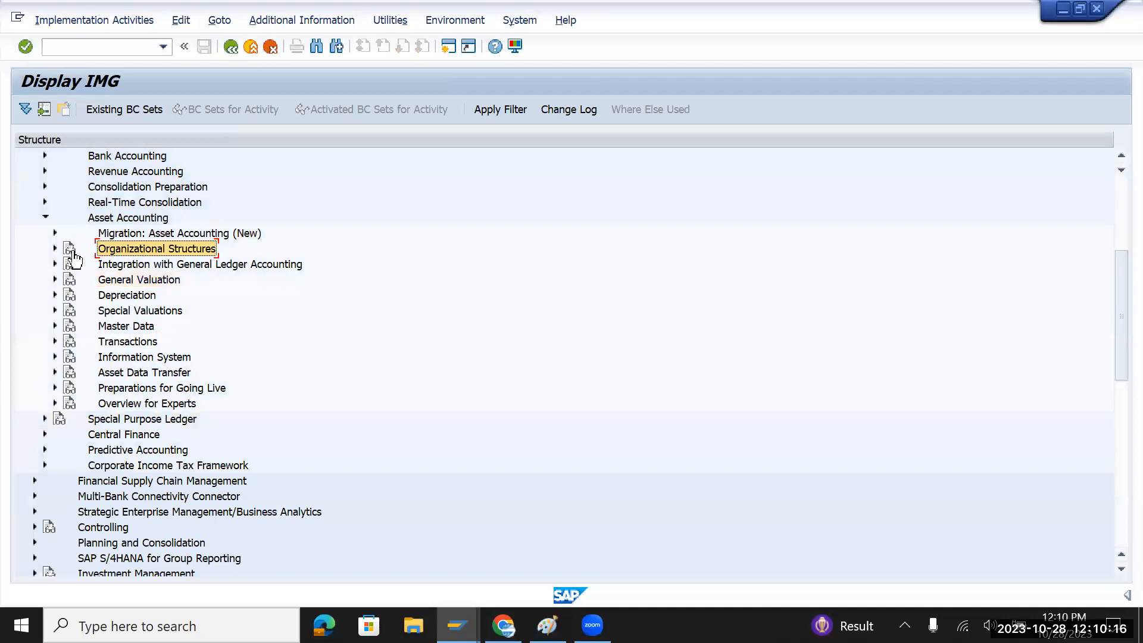
pyautogui.click(55, 248)
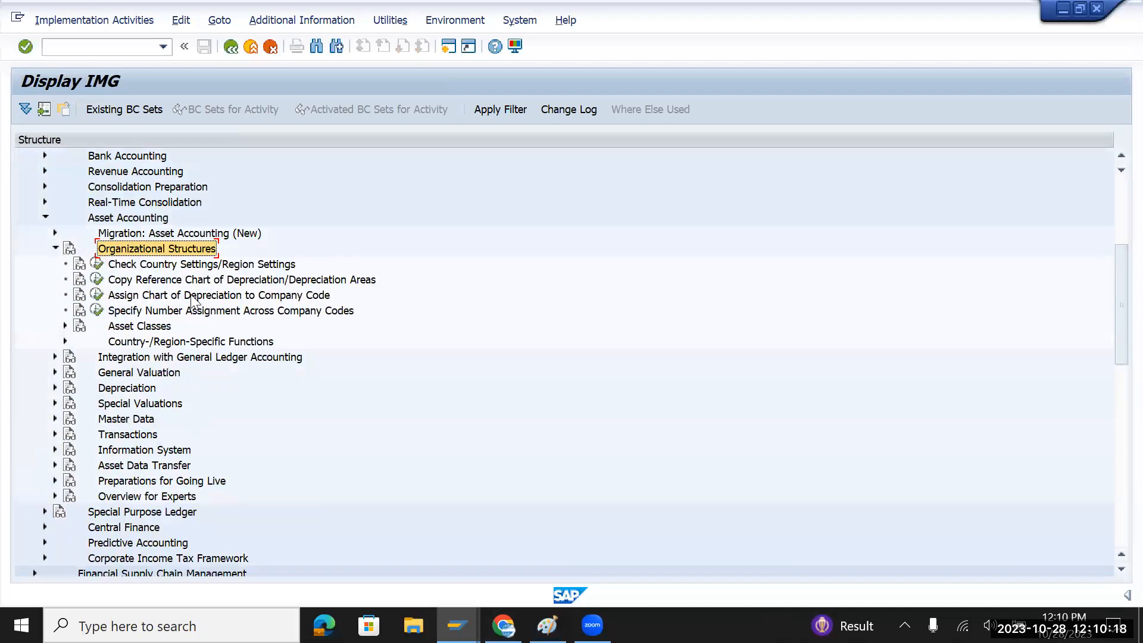
pyautogui.click(55, 248)
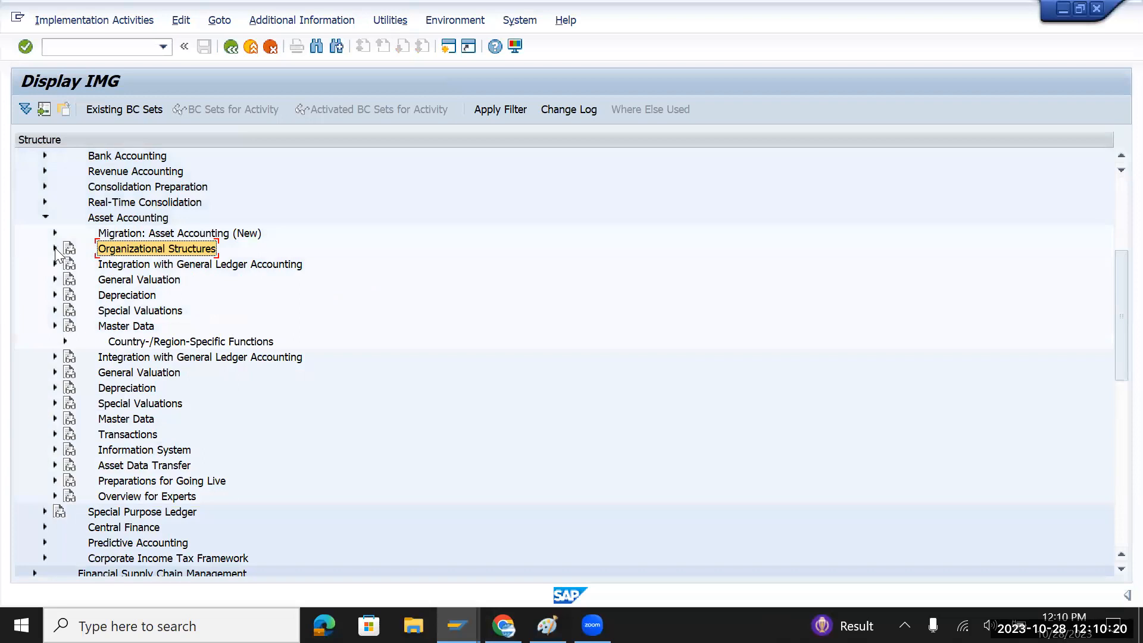
pyautogui.click(55, 264)
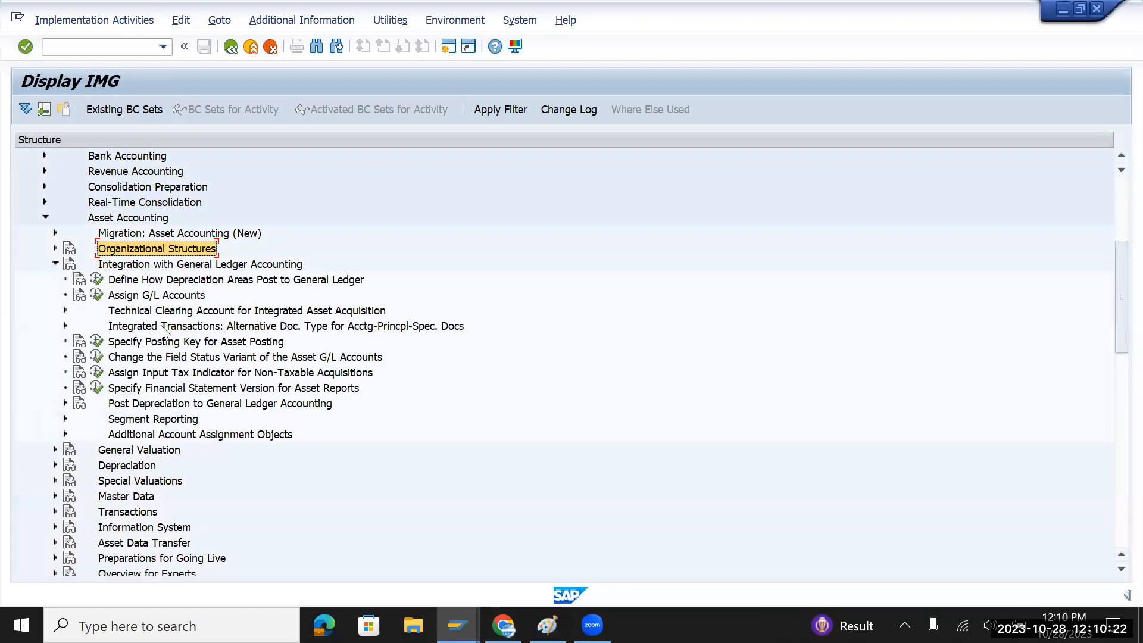
pyautogui.click(173, 372)
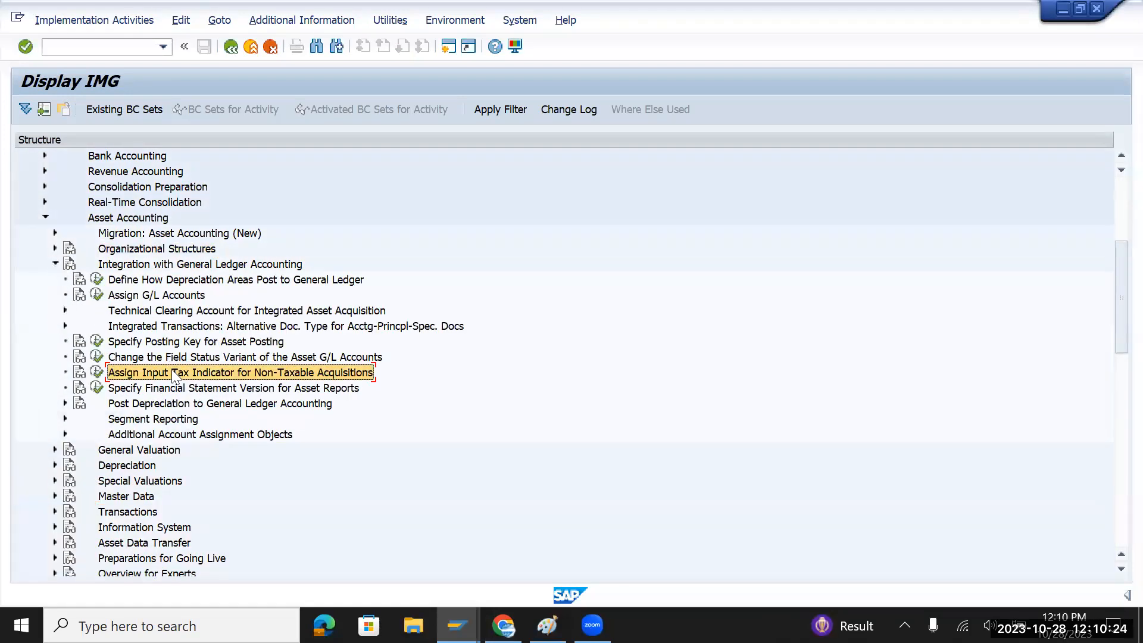
pyautogui.click(96, 375)
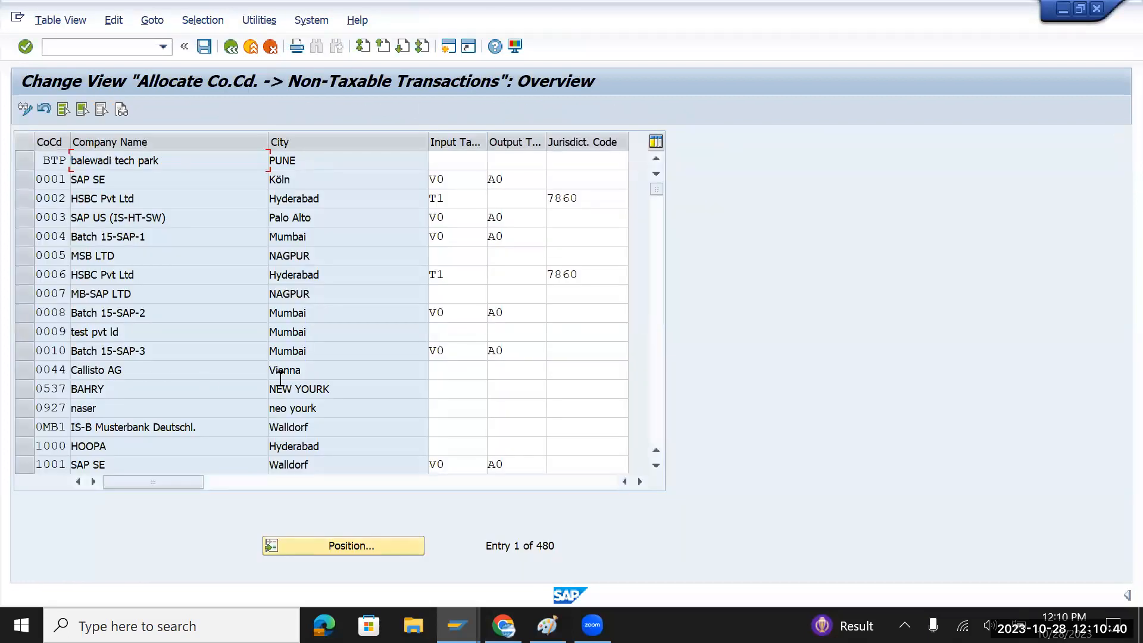
# Find company code TMUS, TATA Motors USA, and check its input and output tax codes for non-taxable transactions
pyautogui.click(361, 543)
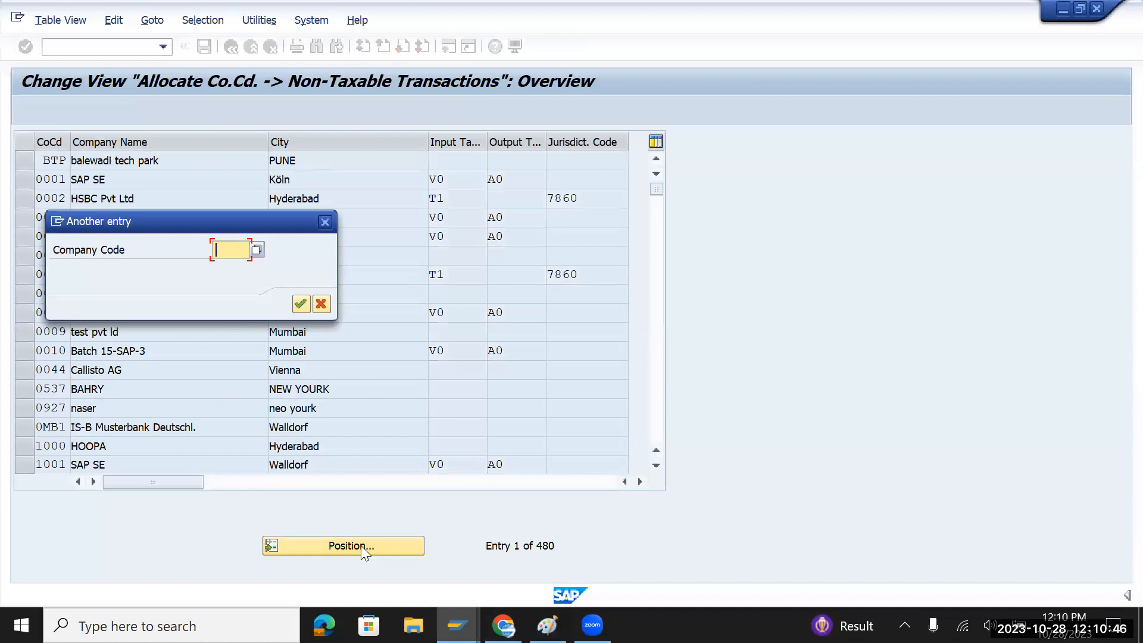
pyautogui.write('tm')
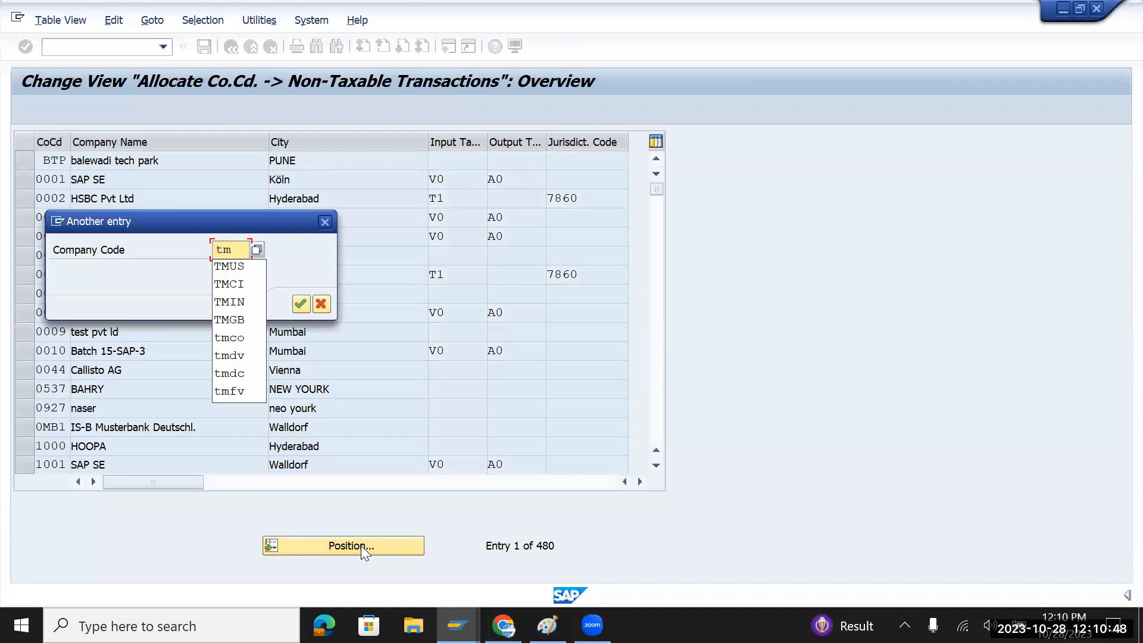
pyautogui.write('us')
pyautogui.press('Return')
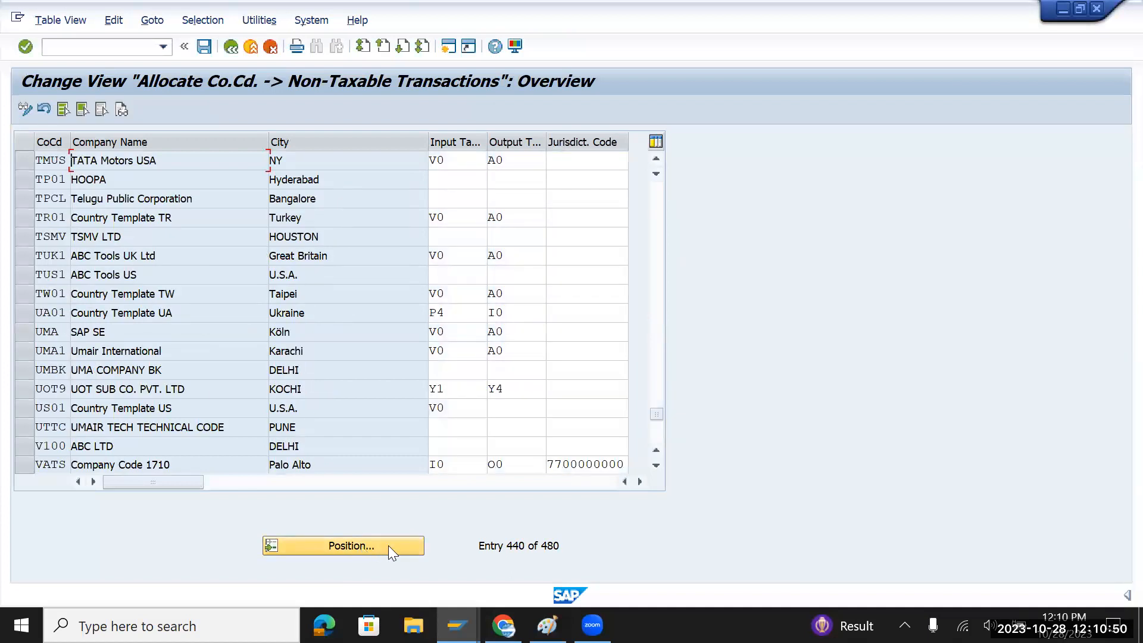
pyautogui.click(467, 160)
pyautogui.moveTo(445, 159); pyautogui.dragTo(427, 159)
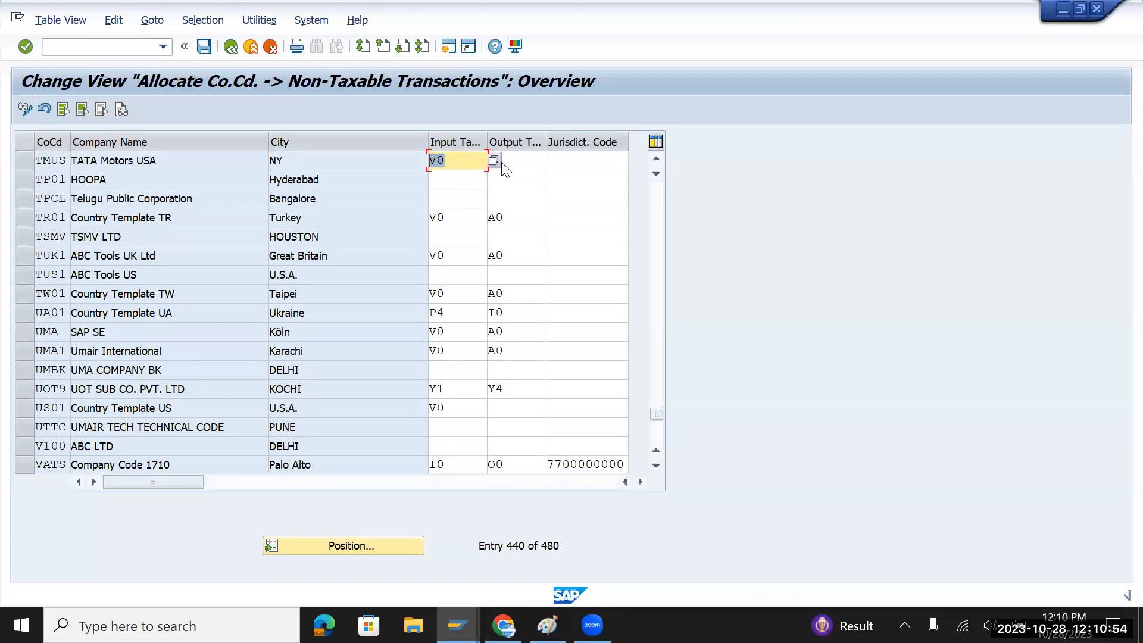
pyautogui.moveTo(512, 163); pyautogui.dragTo(487, 162)
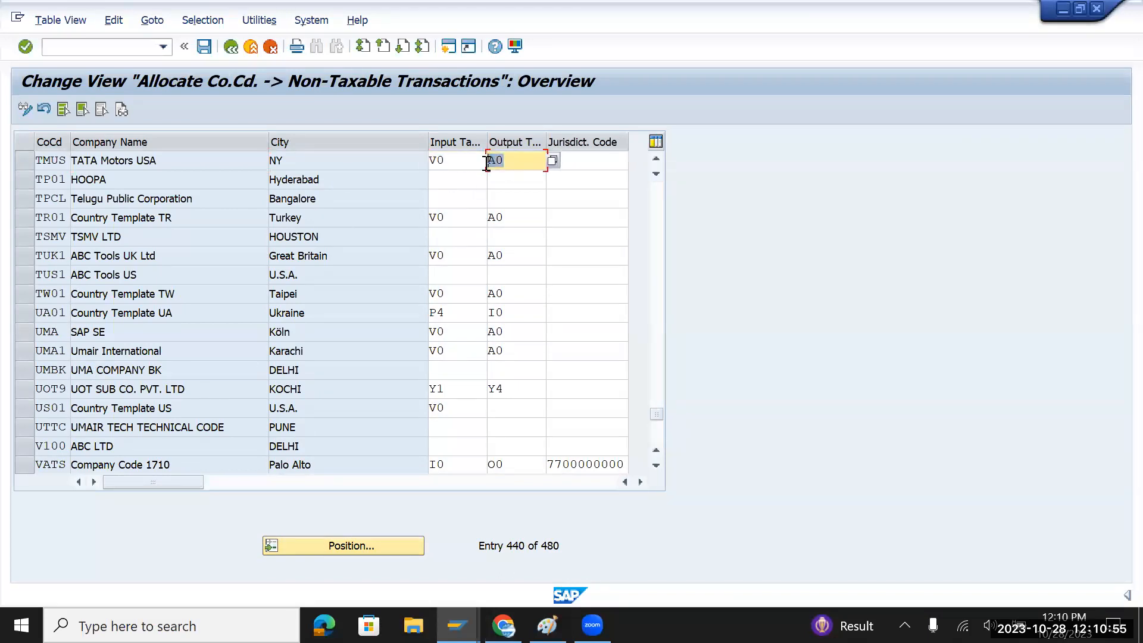
# Check the tax codes of company codes TMIN and TMGB, save the allocation table, and return to the IMG structure
pyautogui.click(657, 157)
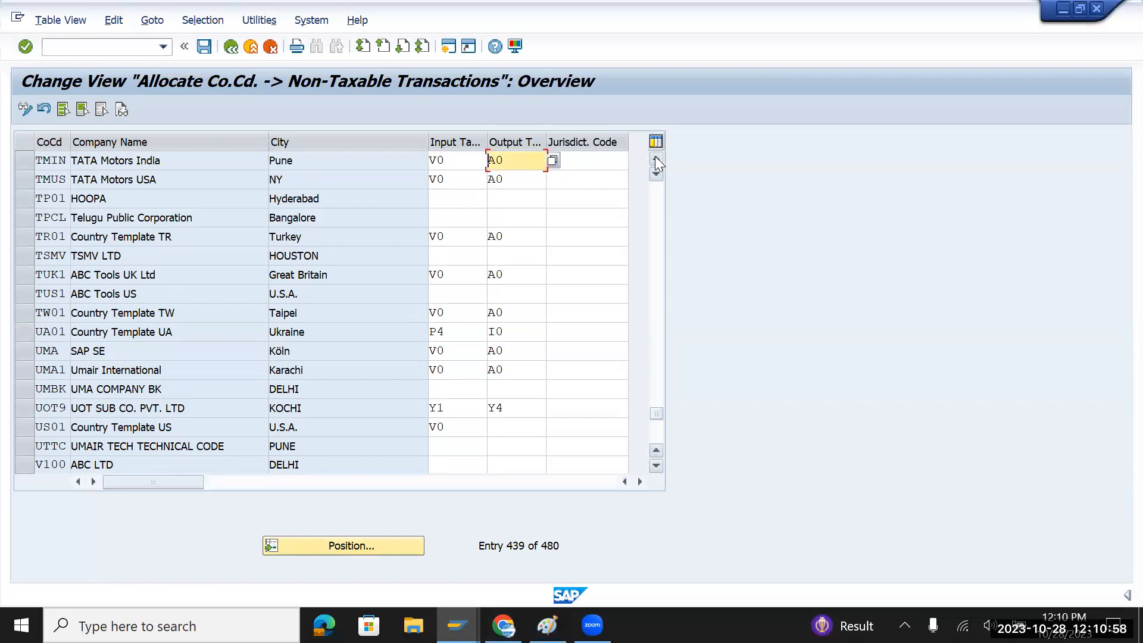
pyautogui.click(656, 158)
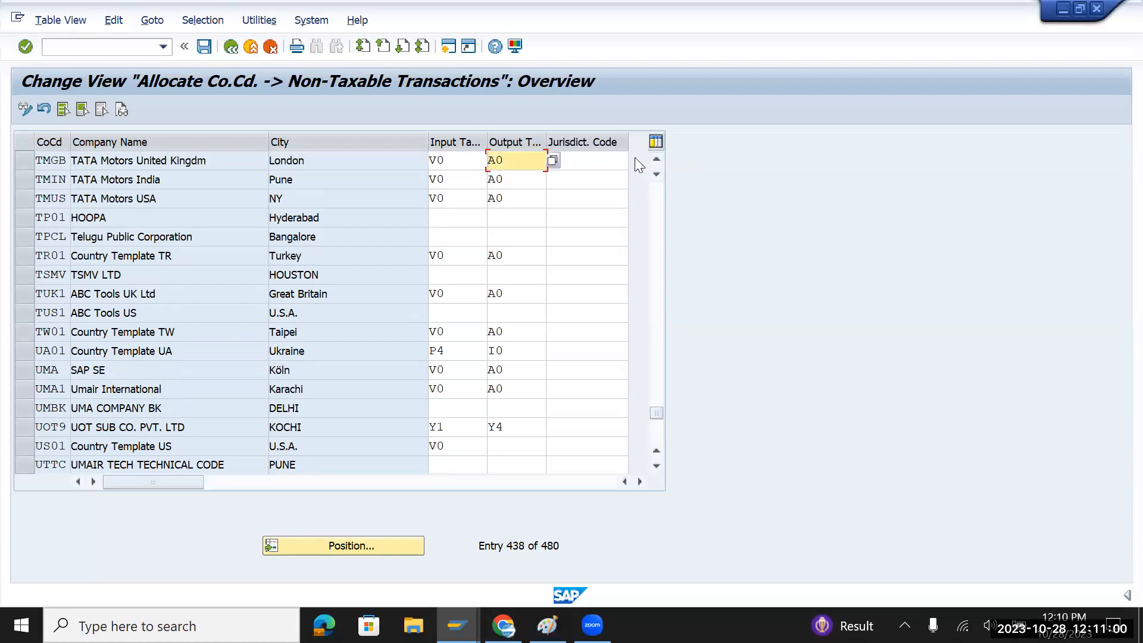
pyautogui.click(455, 160)
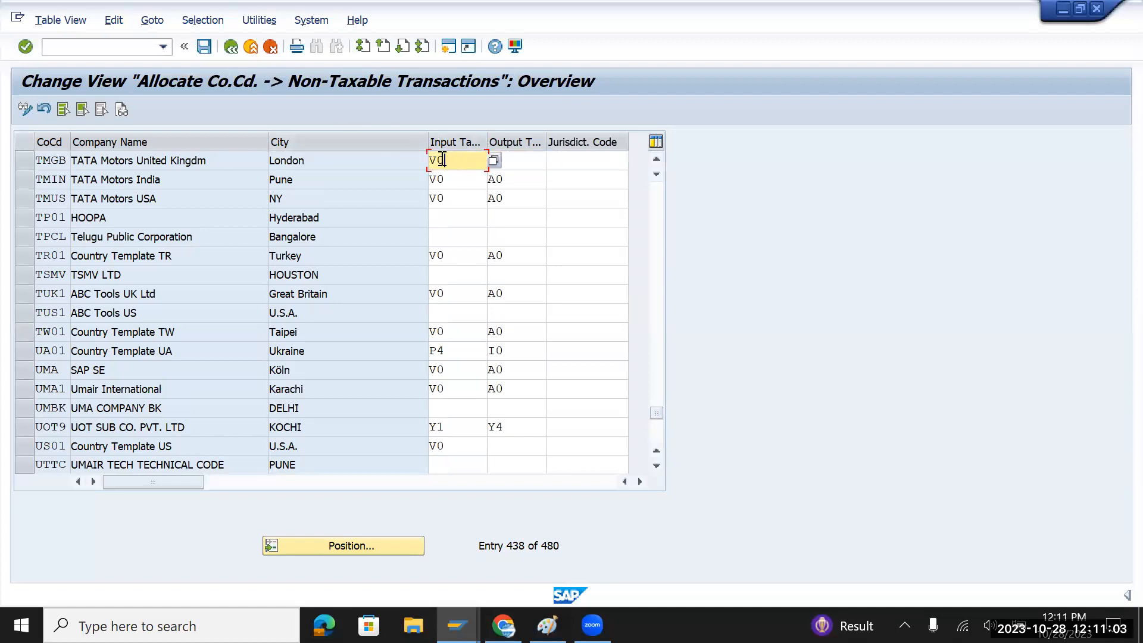
pyautogui.click(508, 159)
pyautogui.click(204, 46)
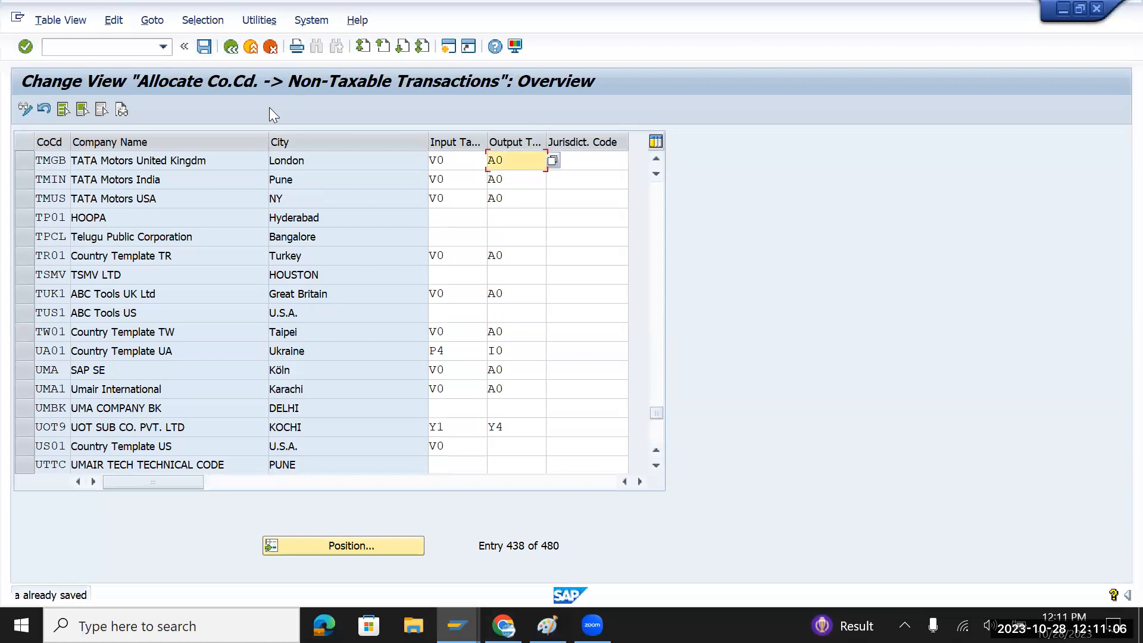
pyautogui.click(231, 45)
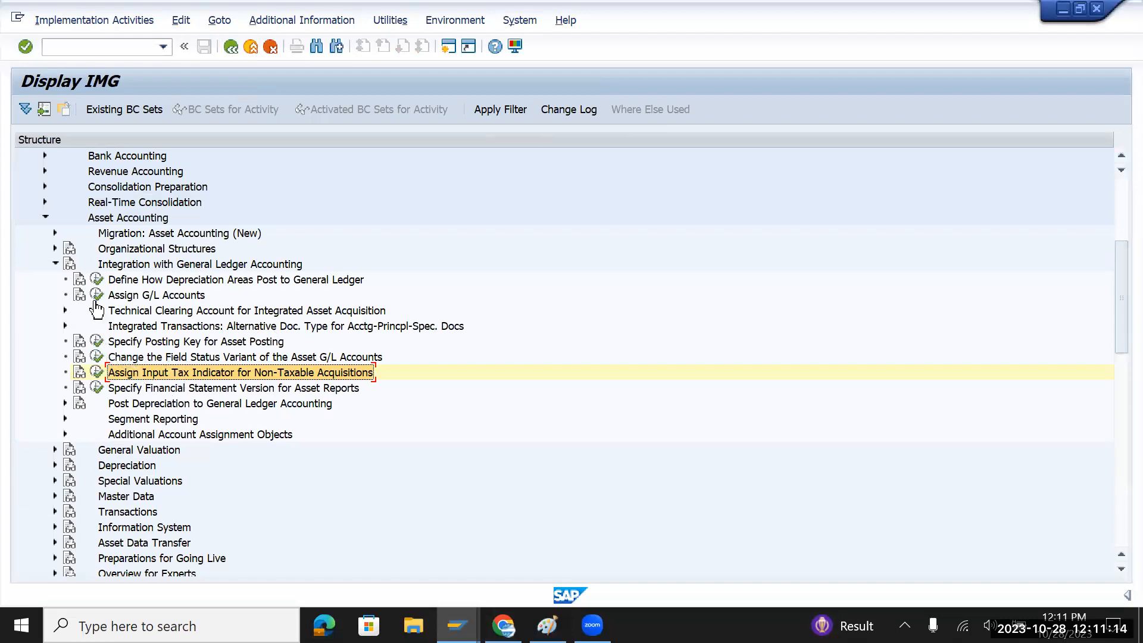
# Expand Organizational Structures and open Assign Chart of Depreciation to Company Code
pyautogui.click(54, 249)
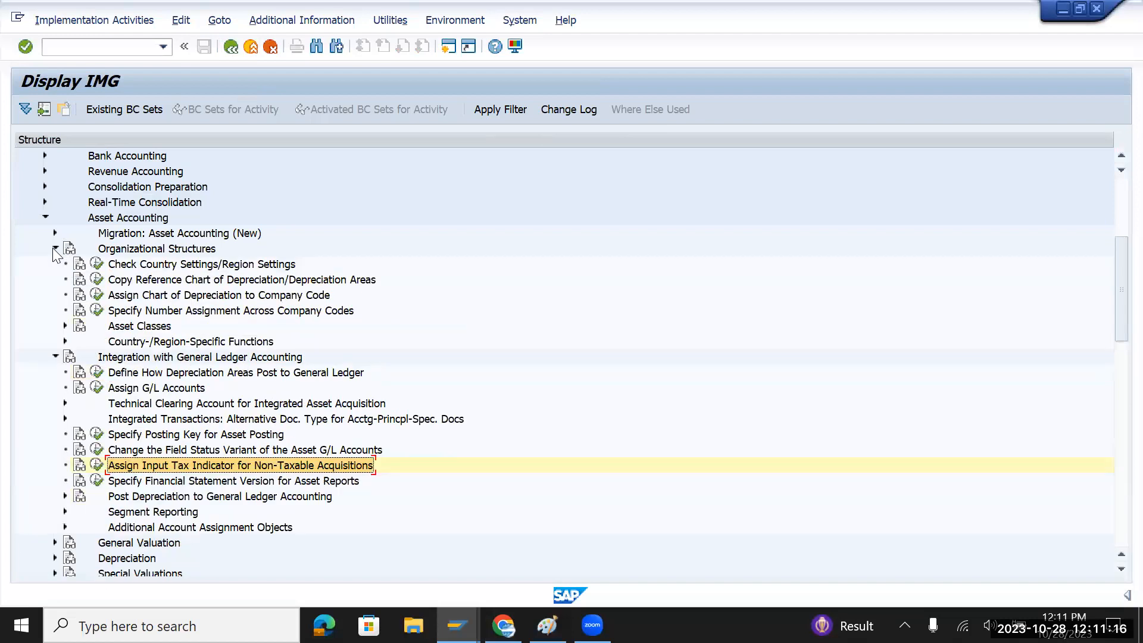
pyautogui.click(140, 283)
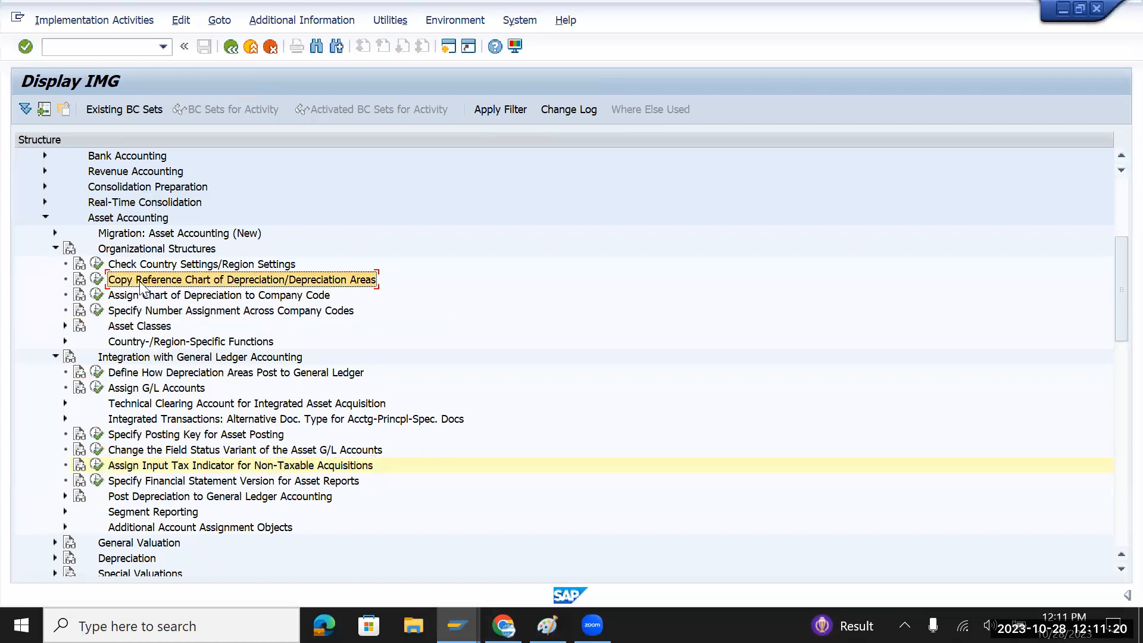
pyautogui.click(164, 295)
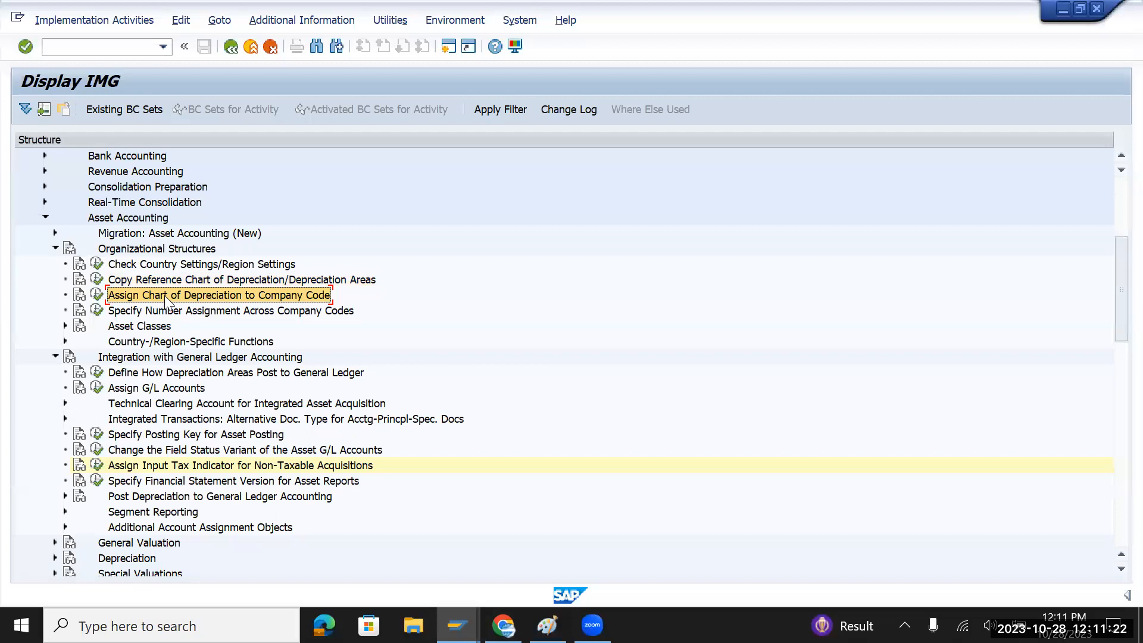
pyautogui.click(97, 295)
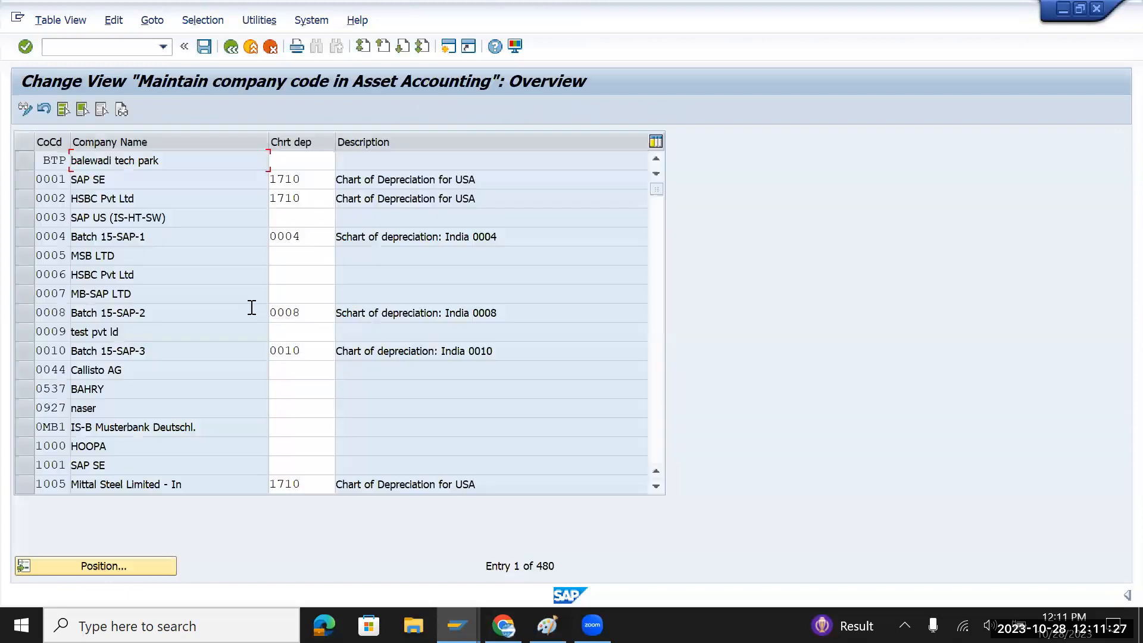
# Find company code TMUS, TATA Motors USA, and set its chart of depreciation to TMUS
pyautogui.click(126, 566)
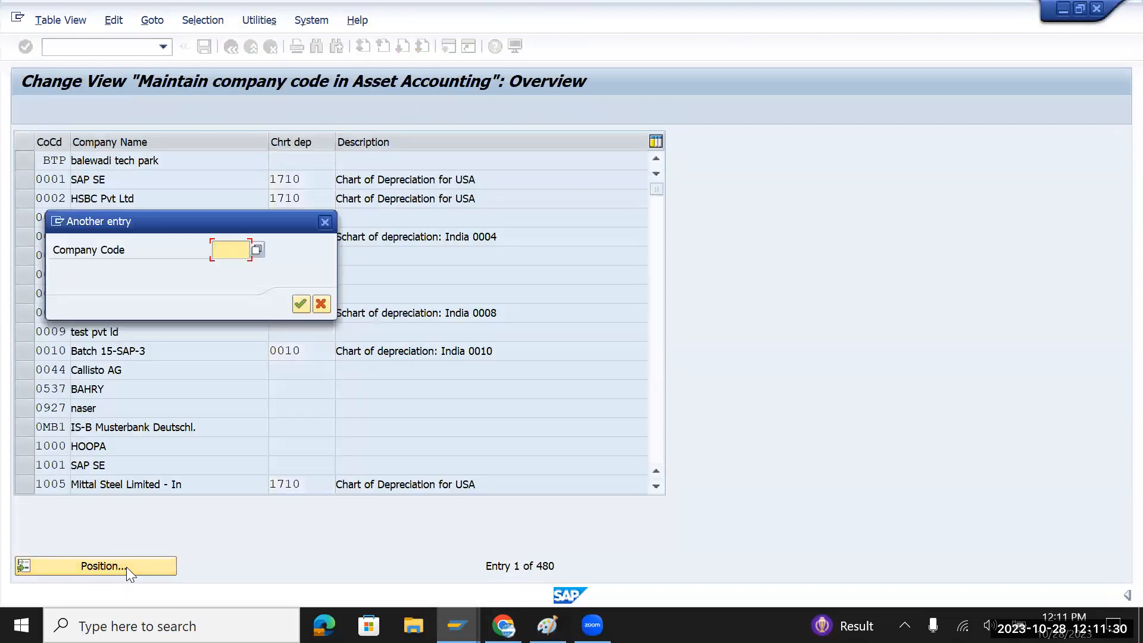
pyautogui.write('tmus')
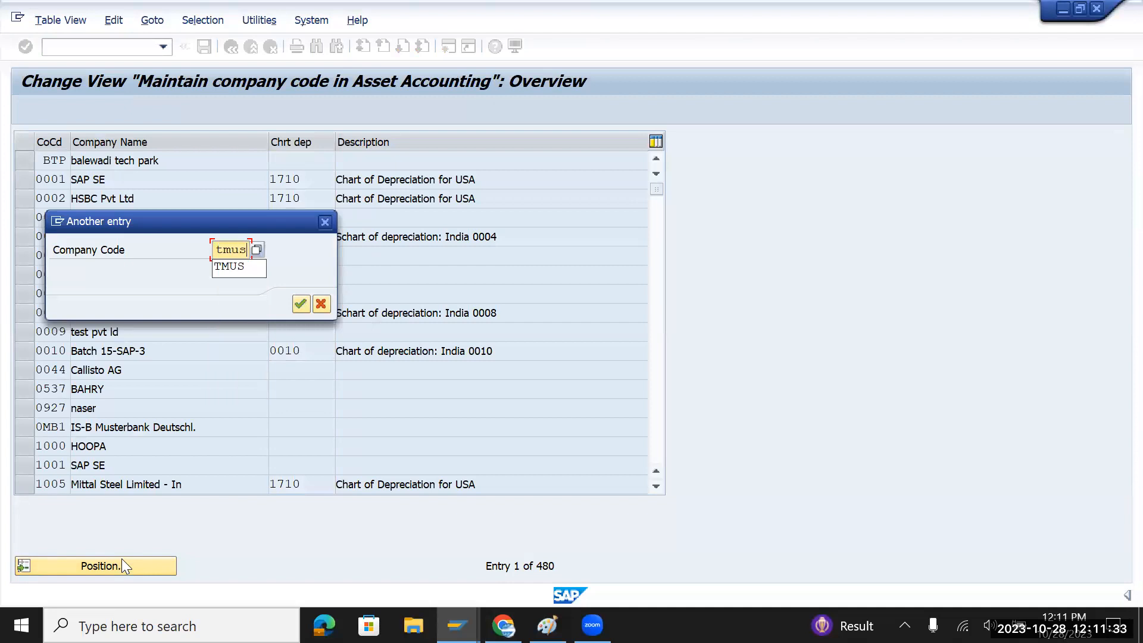
pyautogui.press('Return')
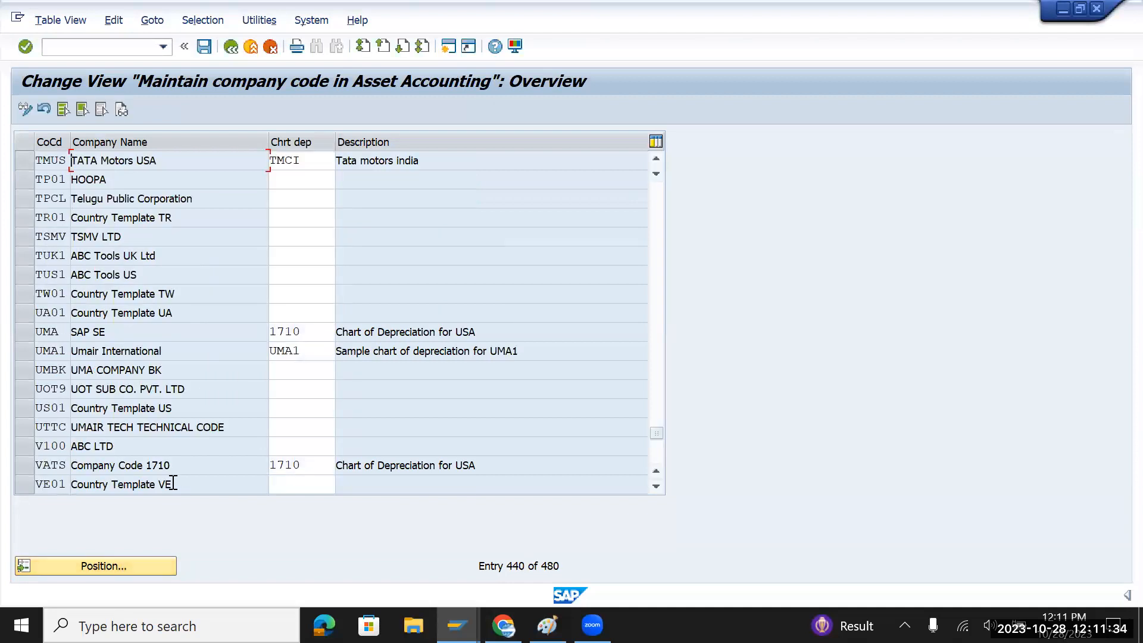
pyautogui.click(309, 161)
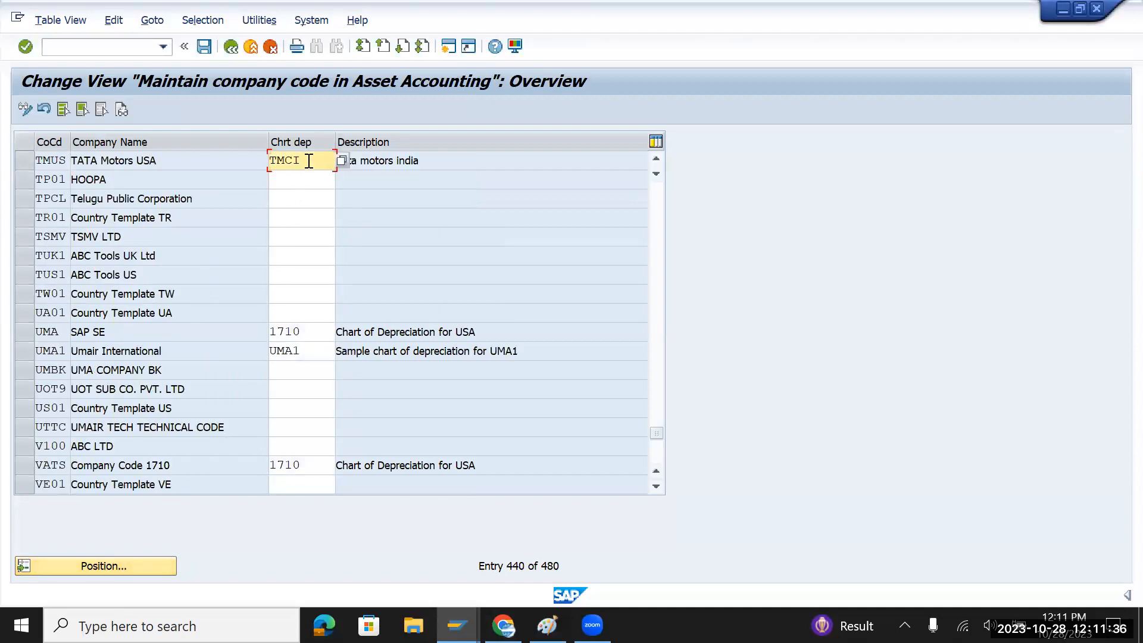
pyautogui.press('BackSpace')
pyautogui.press('BackSpace')
pyautogui.press('BackSpace')
pyautogui.press('BackSpace')
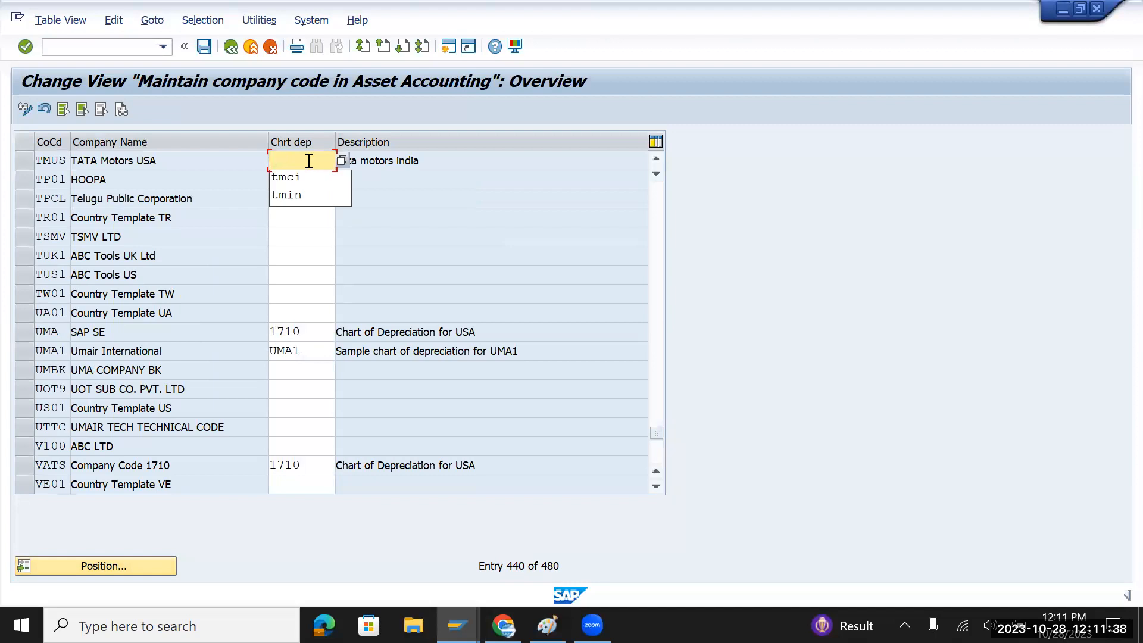
pyautogui.write('tmus')
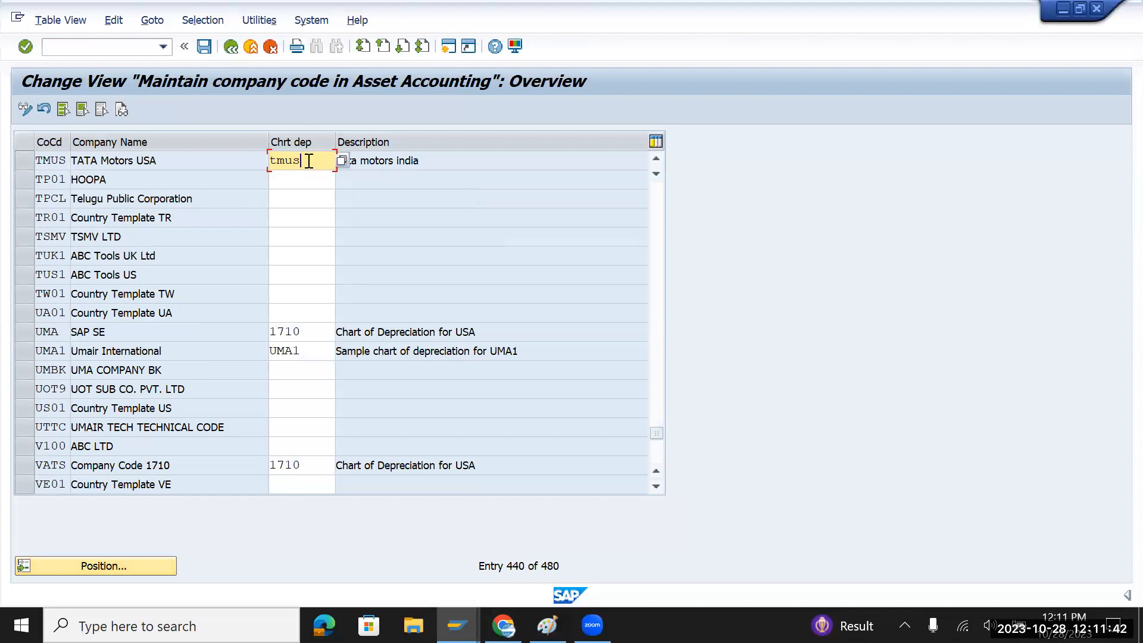
pyautogui.press('Return')
# Save the chart of depreciation assignment under the FI_Basis setting customizing request and return to the IMG structure
pyautogui.click(201, 47)
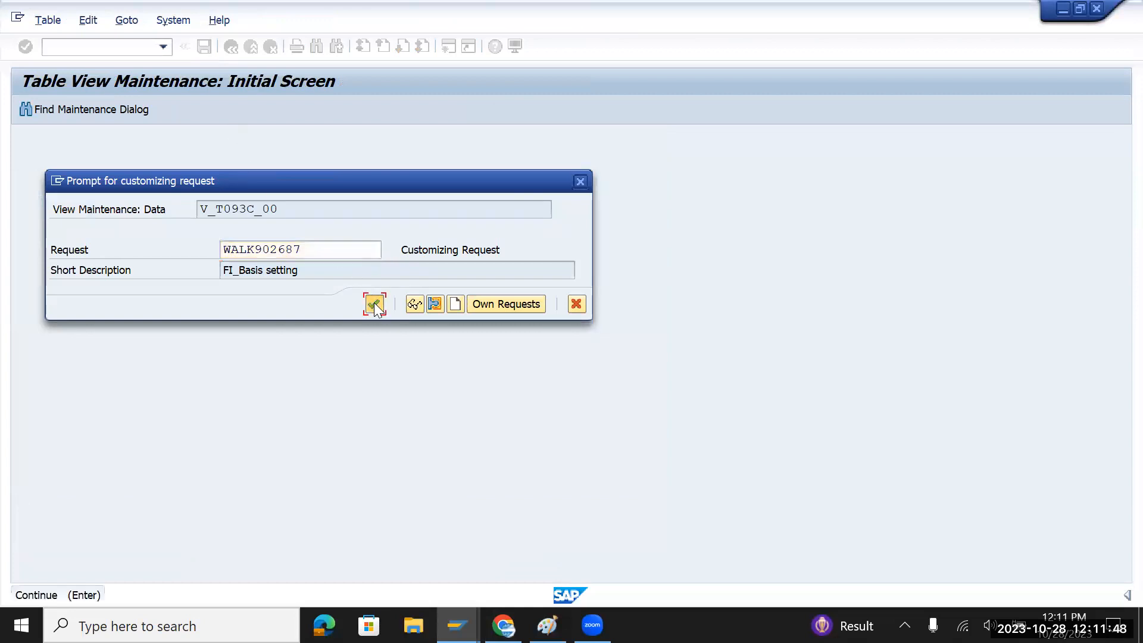
pyautogui.click(375, 303)
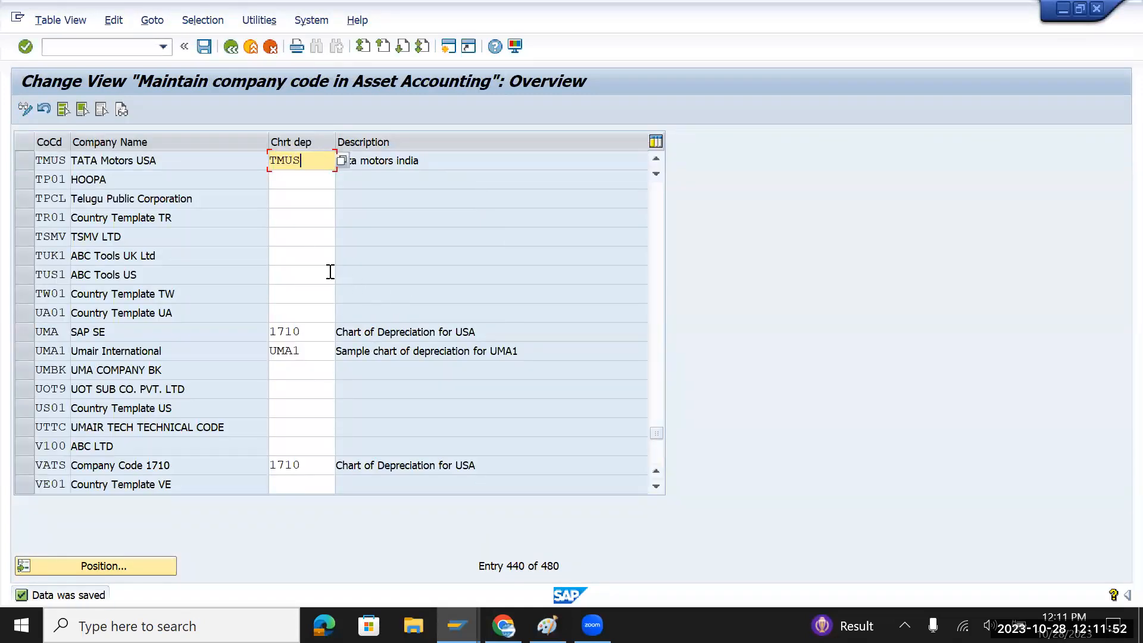
pyautogui.click(232, 47)
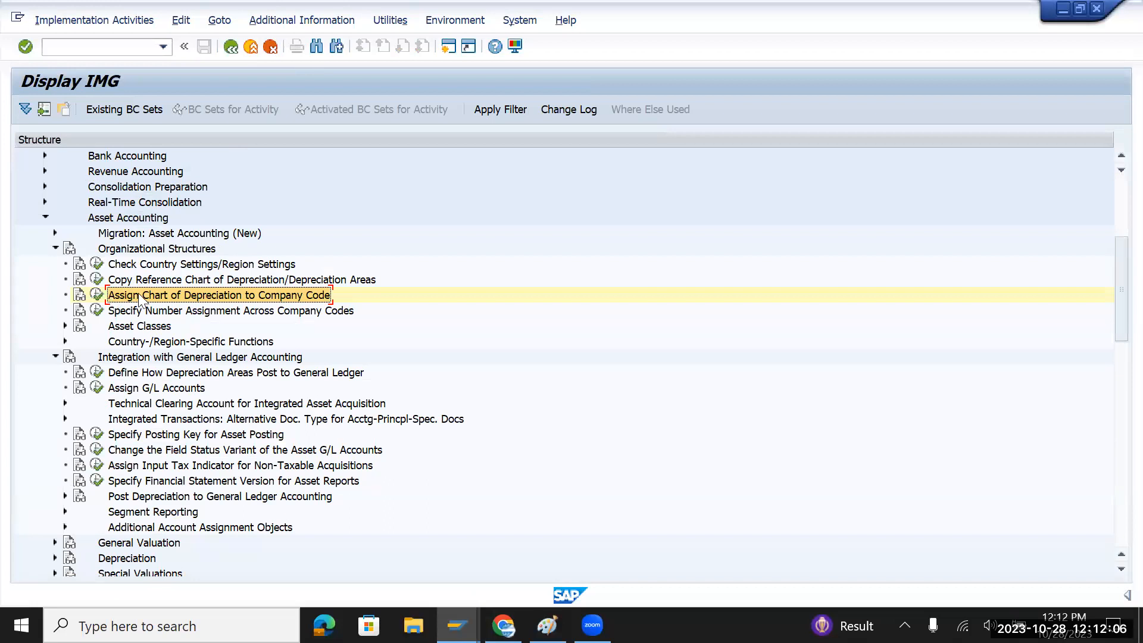
# Open Copy Reference Chart of Depreciation and start a copy from chart TMUS to chart TMGB
pyautogui.click(95, 280)
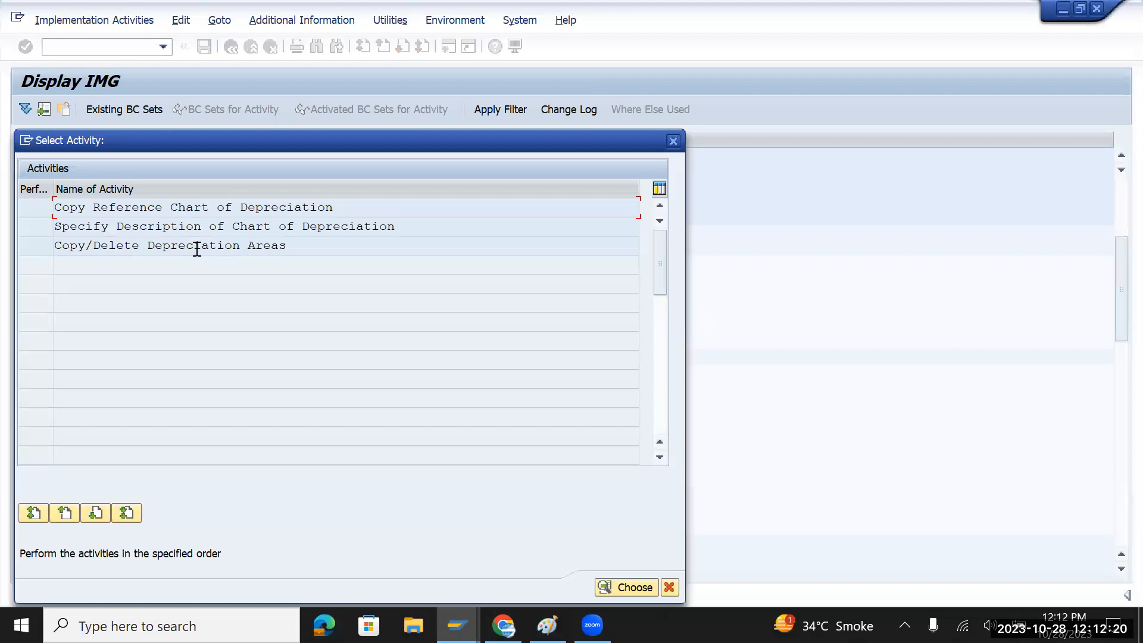
pyautogui.doubleClick(215, 212)
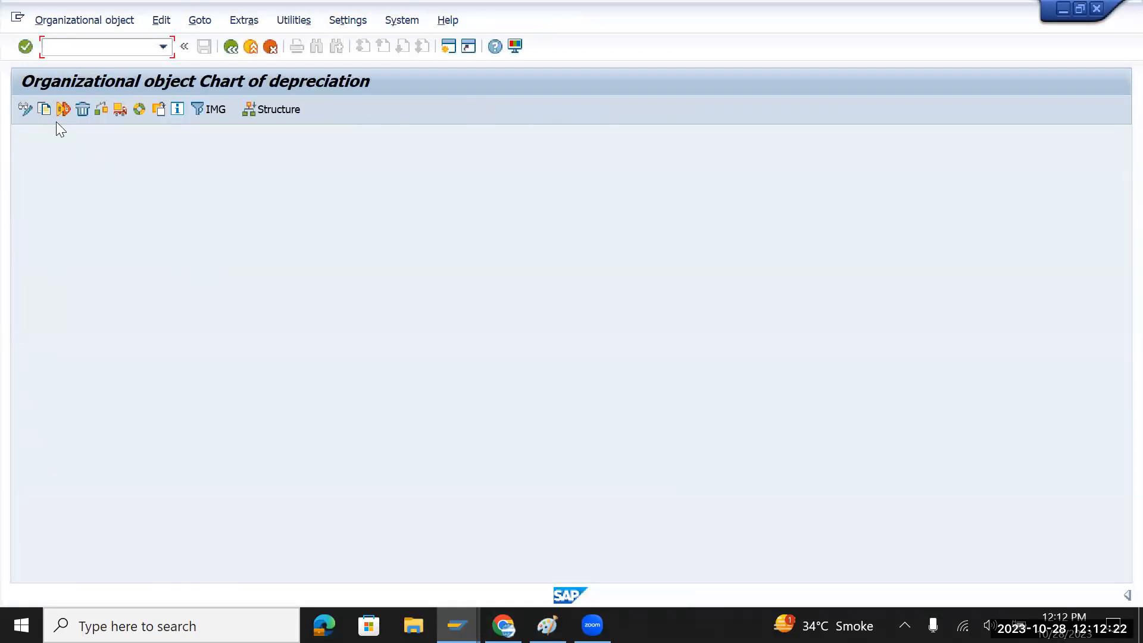
pyautogui.click(45, 109)
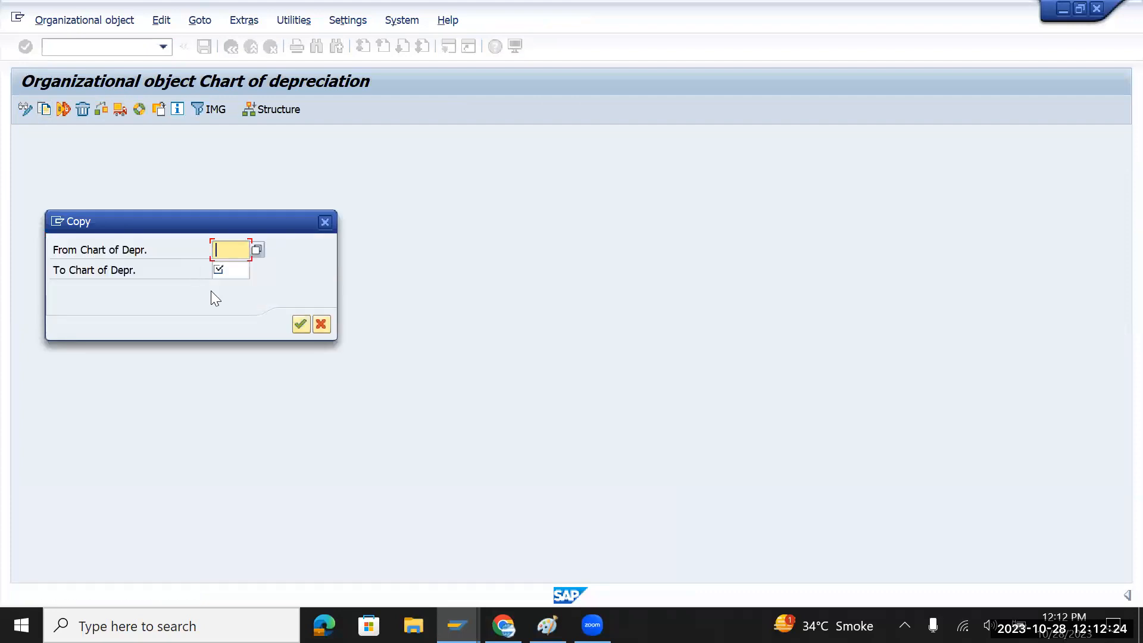
pyautogui.write('TM')
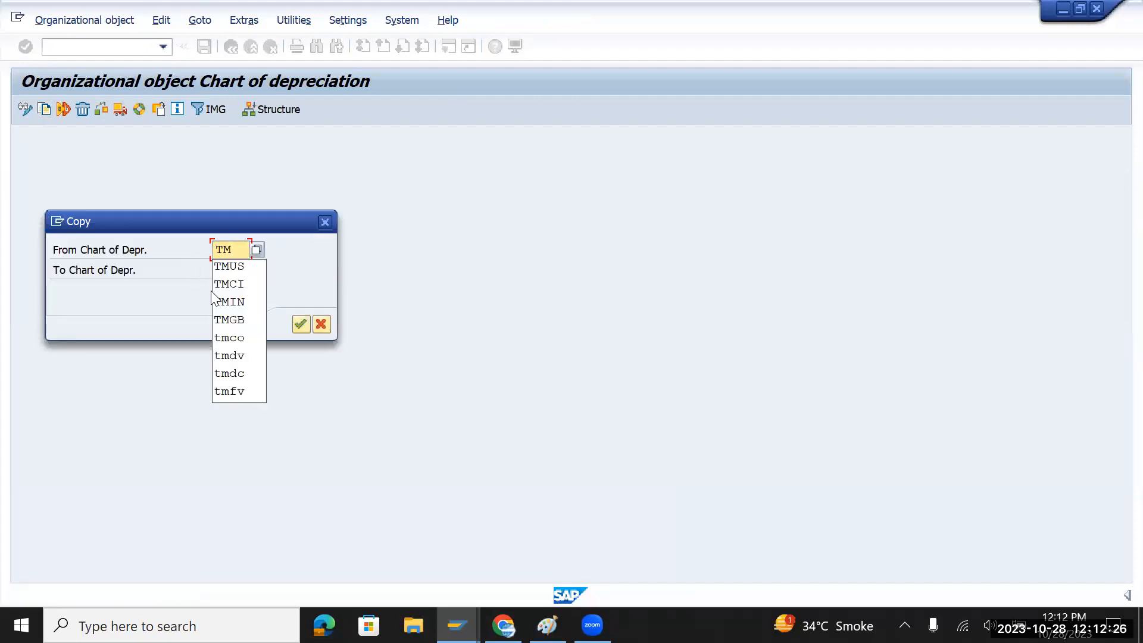
pyautogui.write('US')
pyautogui.press('Tab')
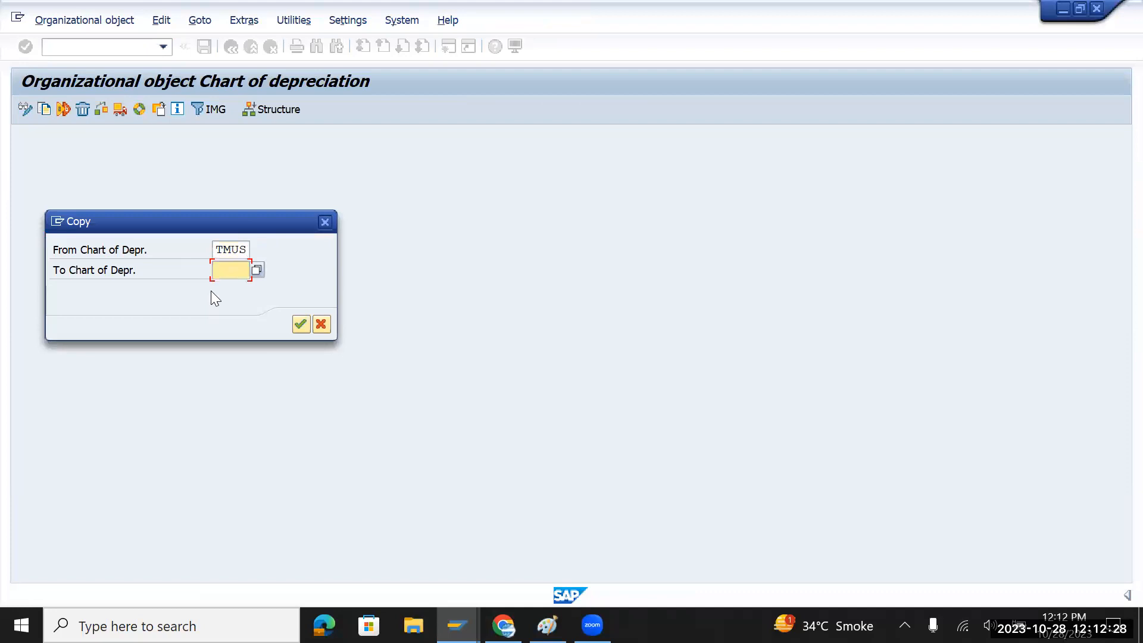
pyautogui.write('TMGB')
pyautogui.press('Return')
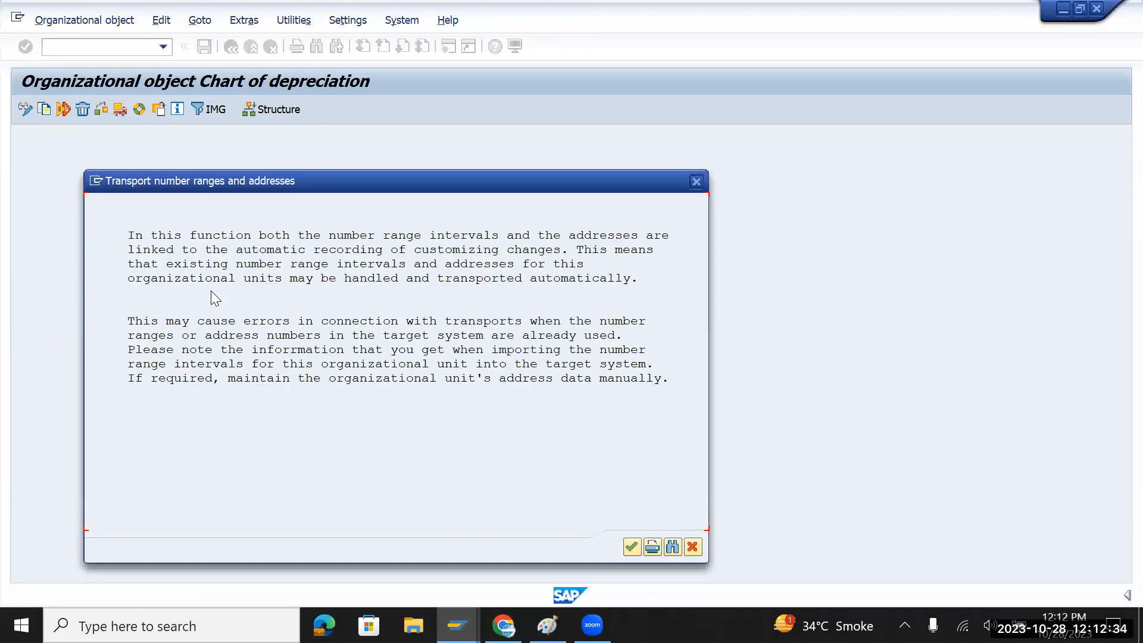
# Agree to transport number ranges, accept the FI_Basis setting request, check the completed copy activities, and return to the activity selection
pyautogui.press('Return')
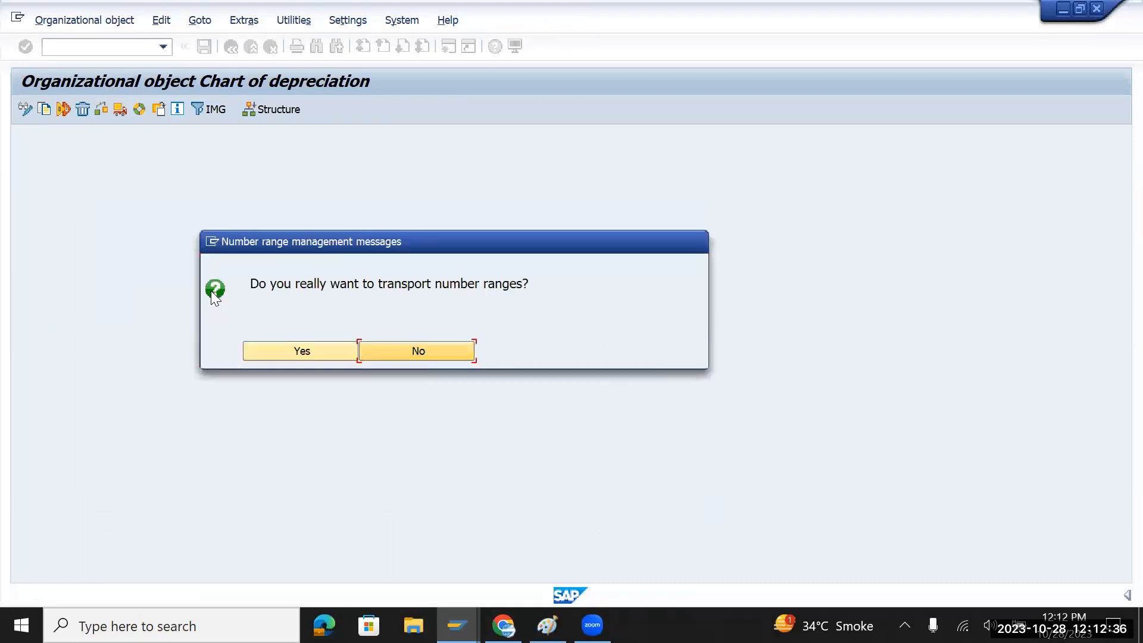
pyautogui.click(285, 349)
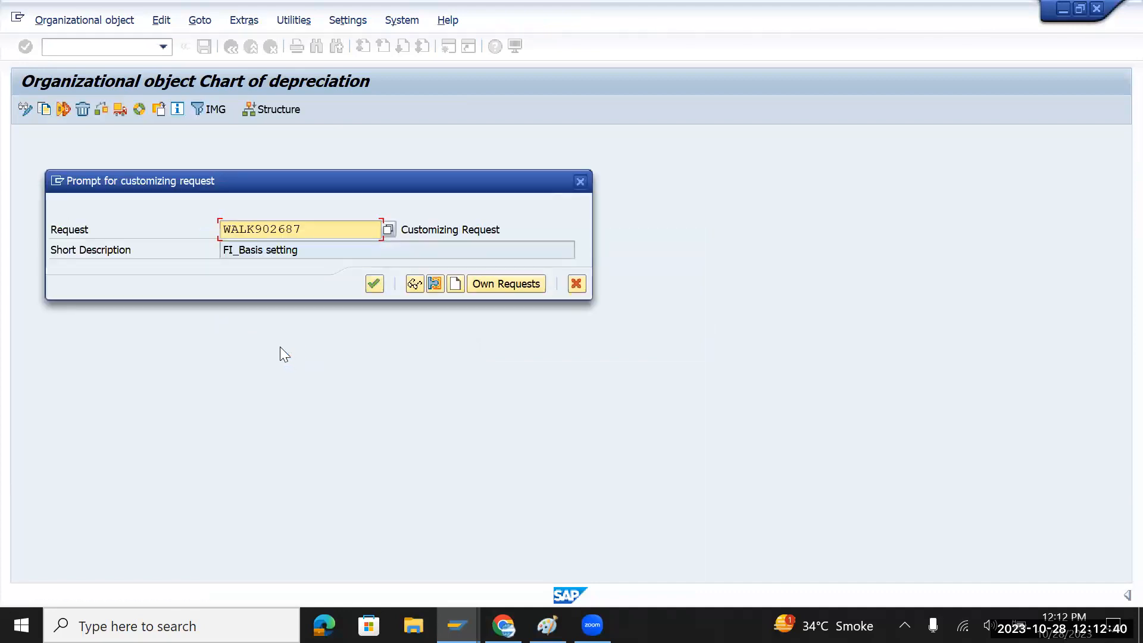
pyautogui.click(374, 284)
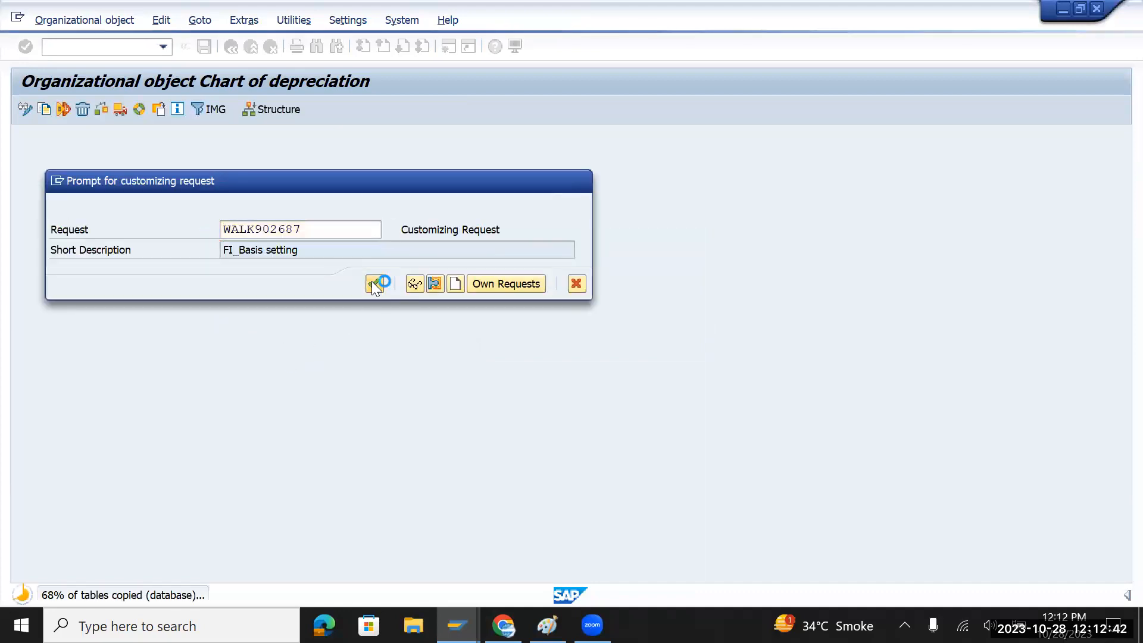
pyautogui.click(532, 507)
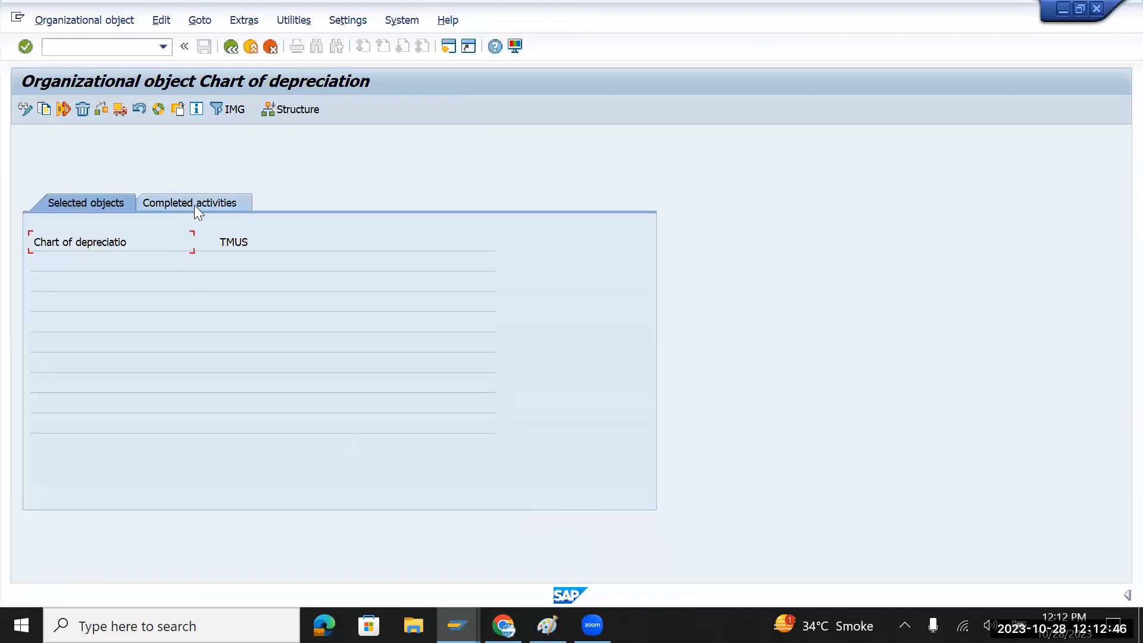
pyautogui.click(195, 204)
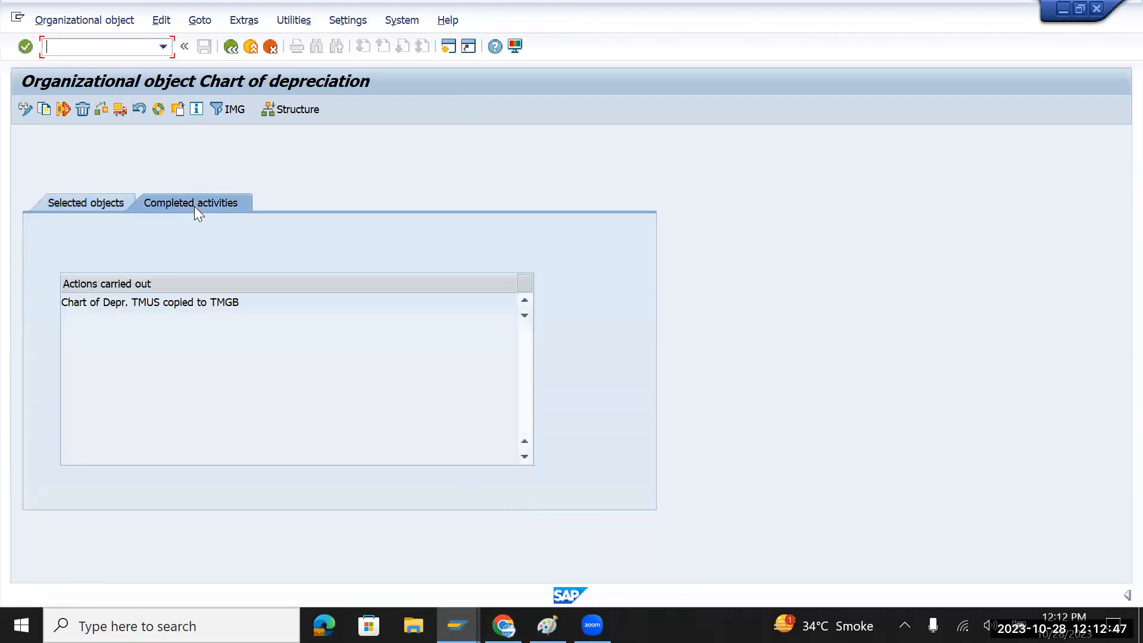
pyautogui.click(230, 47)
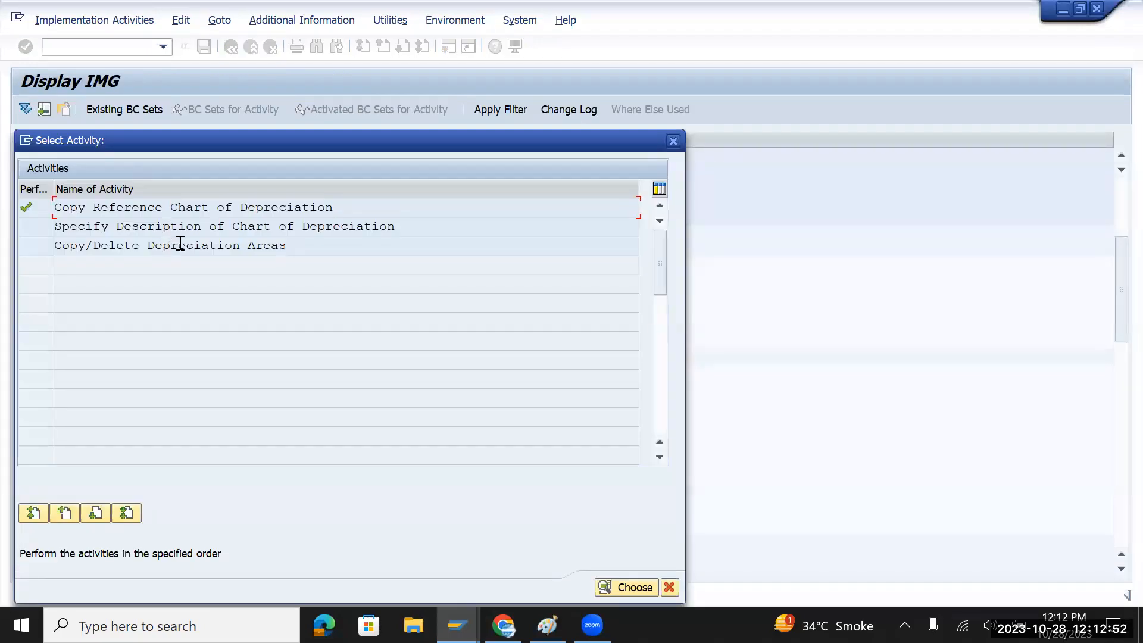
# Open Copy/Delete Depreciation Areas for chart TMGB and set the accounting principle of area 2, TM LC Local ledger, to TMGB
pyautogui.doubleClick(181, 244)
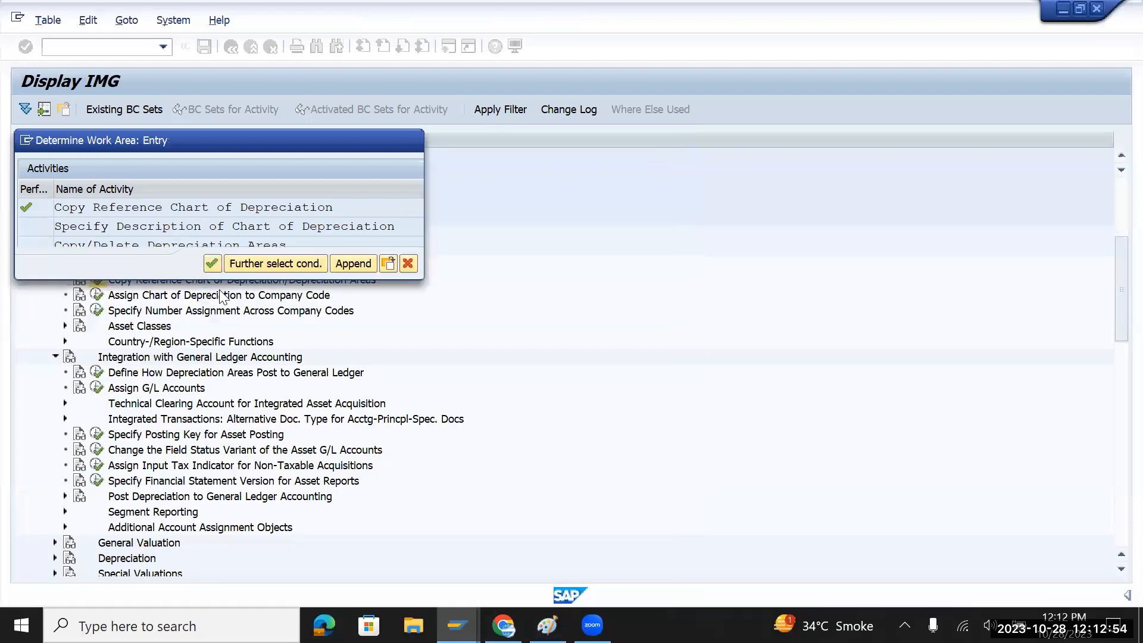
pyautogui.click(211, 263)
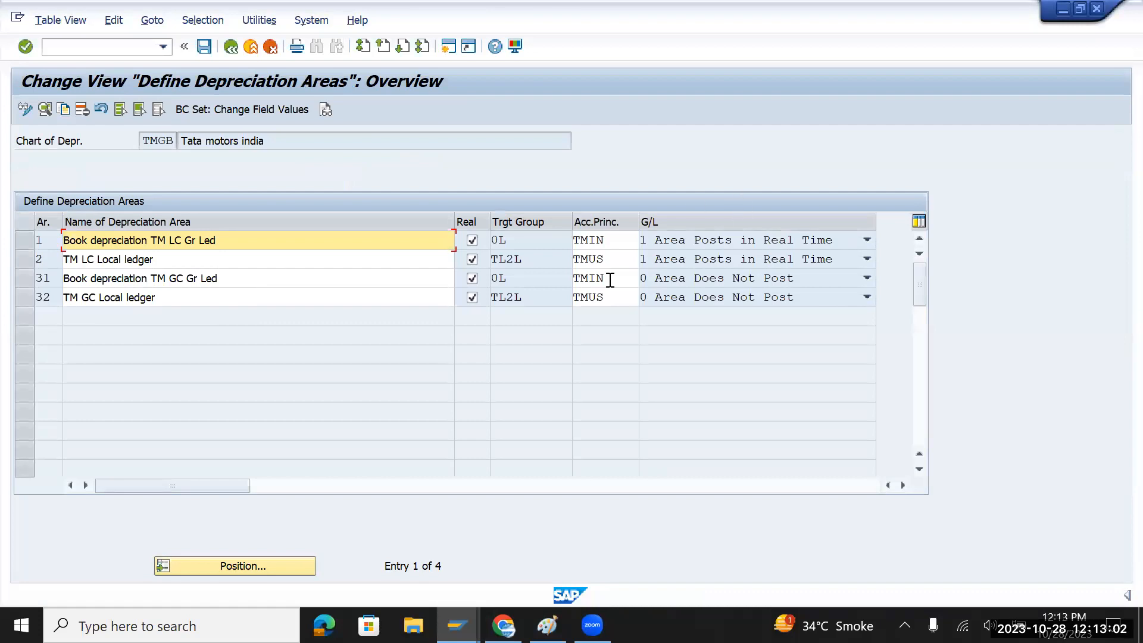
pyautogui.moveTo(614, 258); pyautogui.dragTo(570, 256)
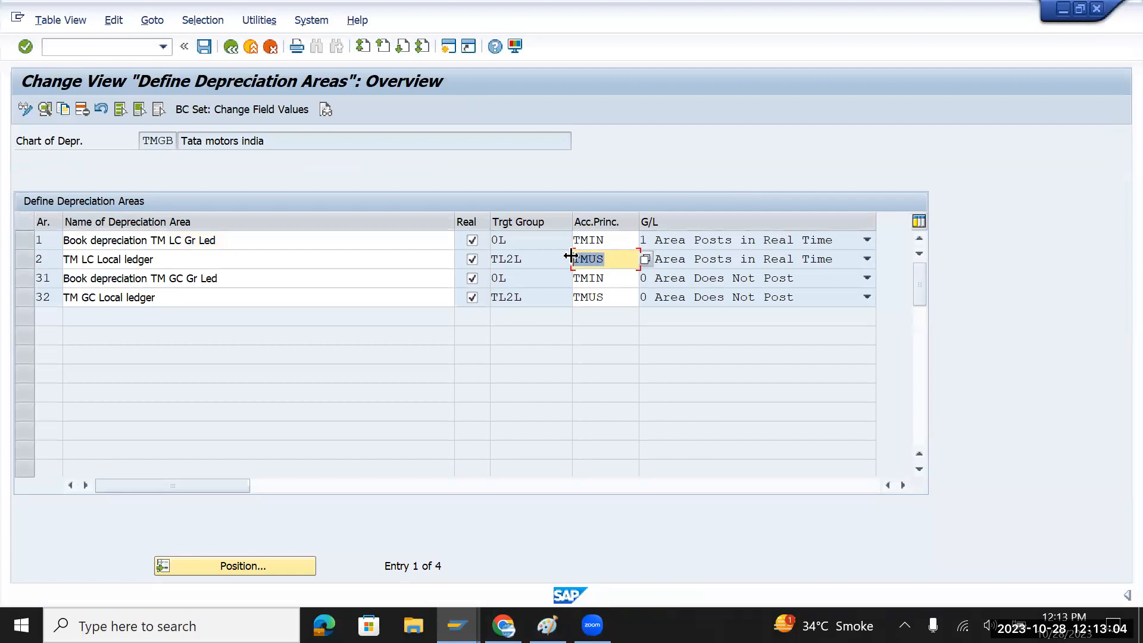
pyautogui.write('TM')
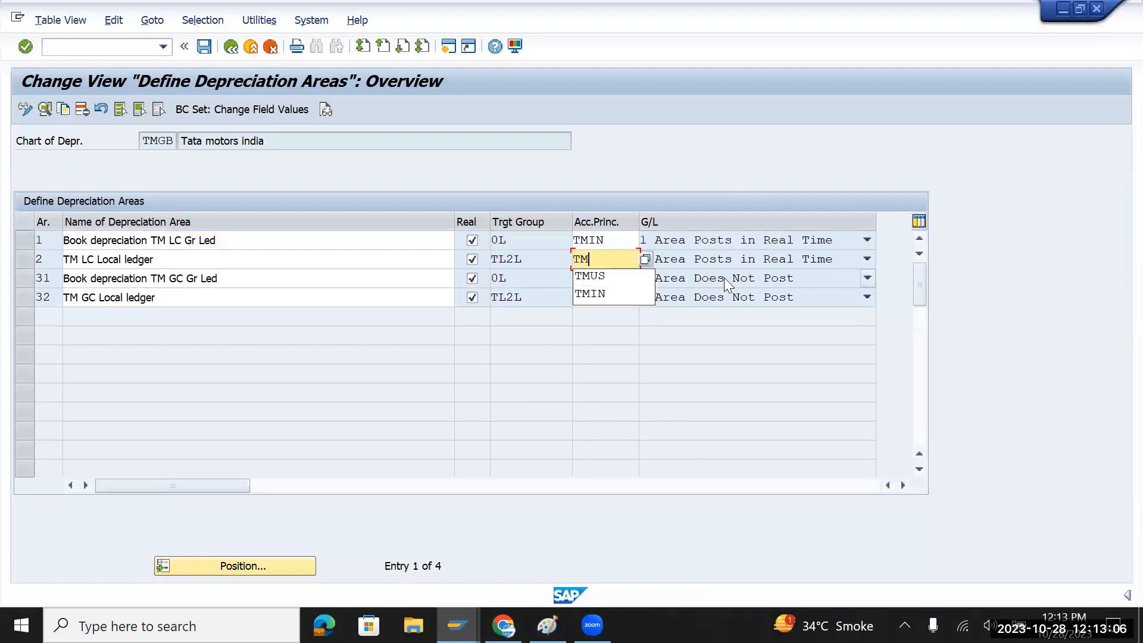
pyautogui.write('GB')
pyautogui.press('Return')
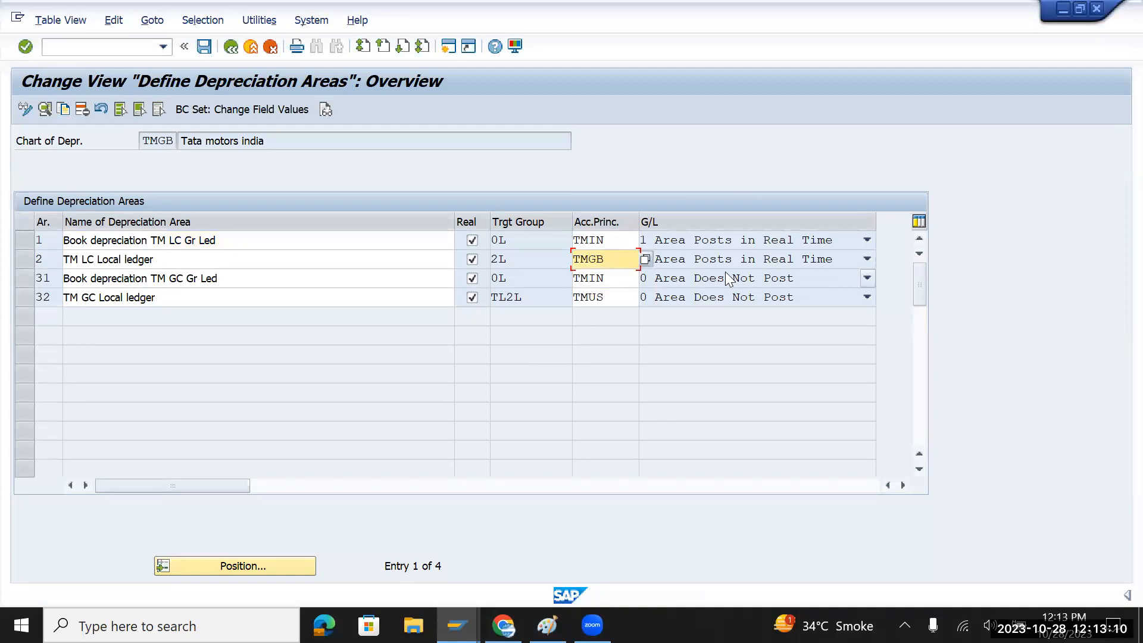
# Set the accounting principle of area 32, TM GC Local ledger, to TMGB and save under the FI_Basis setting customizing request
pyautogui.moveTo(610, 297); pyautogui.dragTo(566, 296)
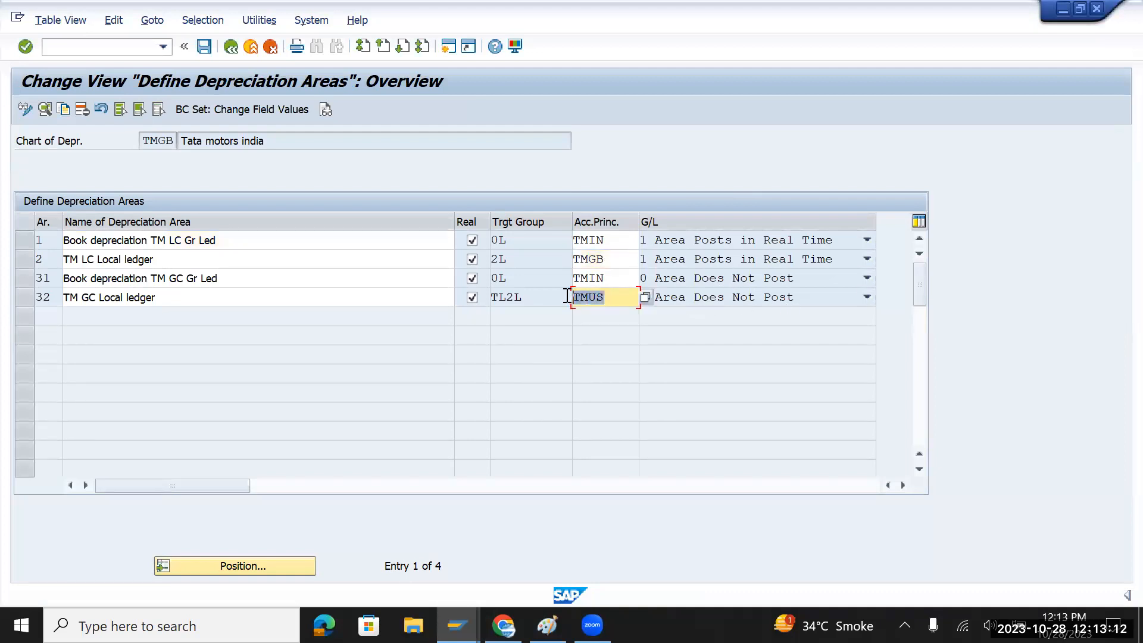
pyautogui.write('TMGB')
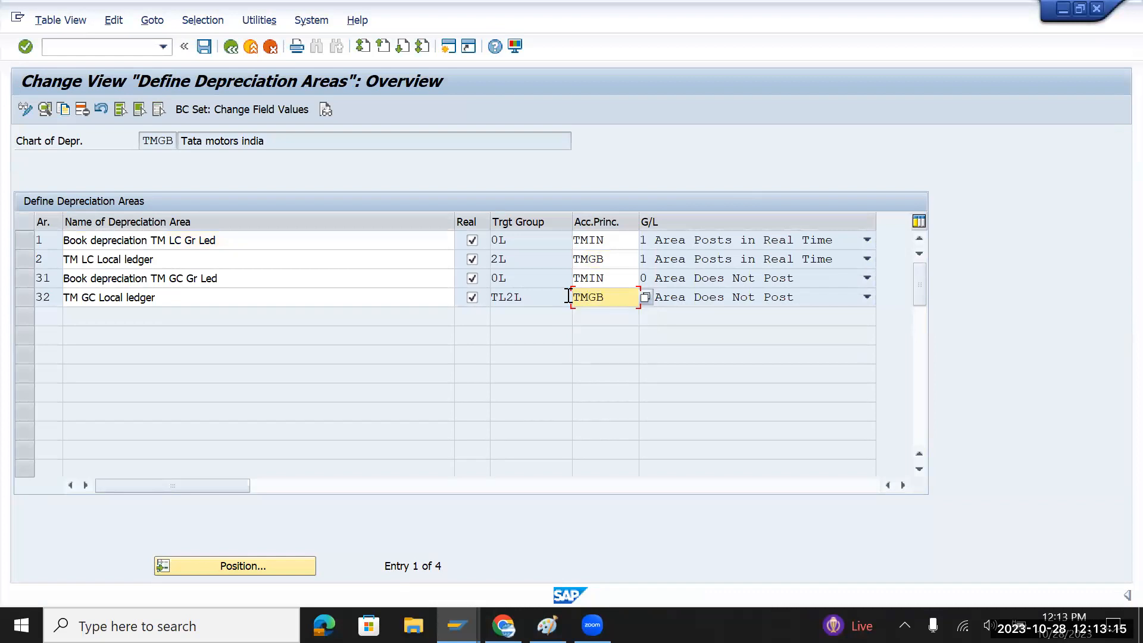
pyautogui.press('Return')
pyautogui.click(205, 46)
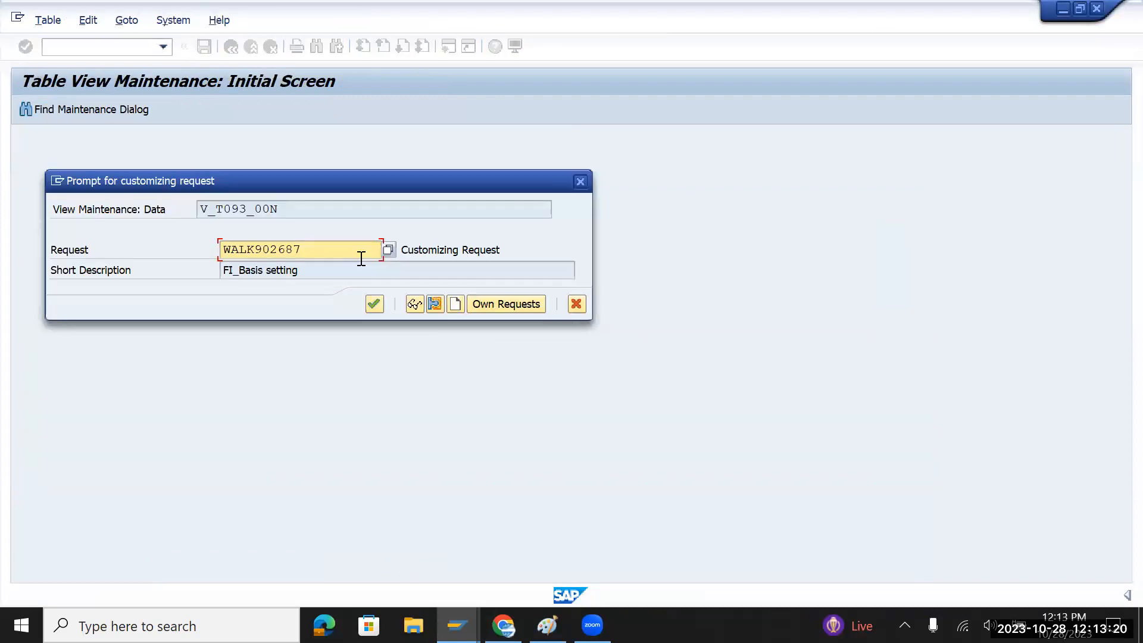
pyautogui.click(373, 303)
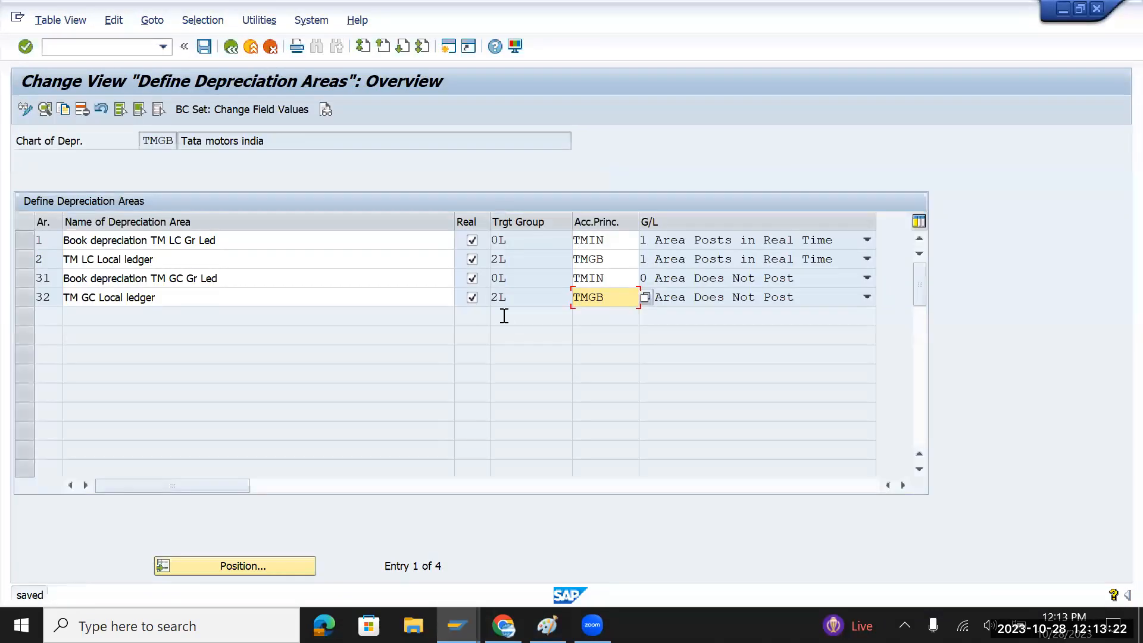
# Check the target groups of areas 2 and 32 and the chart's description, and return to the activity selection
pyautogui.moveTo(522, 261); pyautogui.dragTo(484, 261)
pyautogui.moveTo(517, 297); pyautogui.dragTo(486, 308)
pyautogui.click(212, 48)
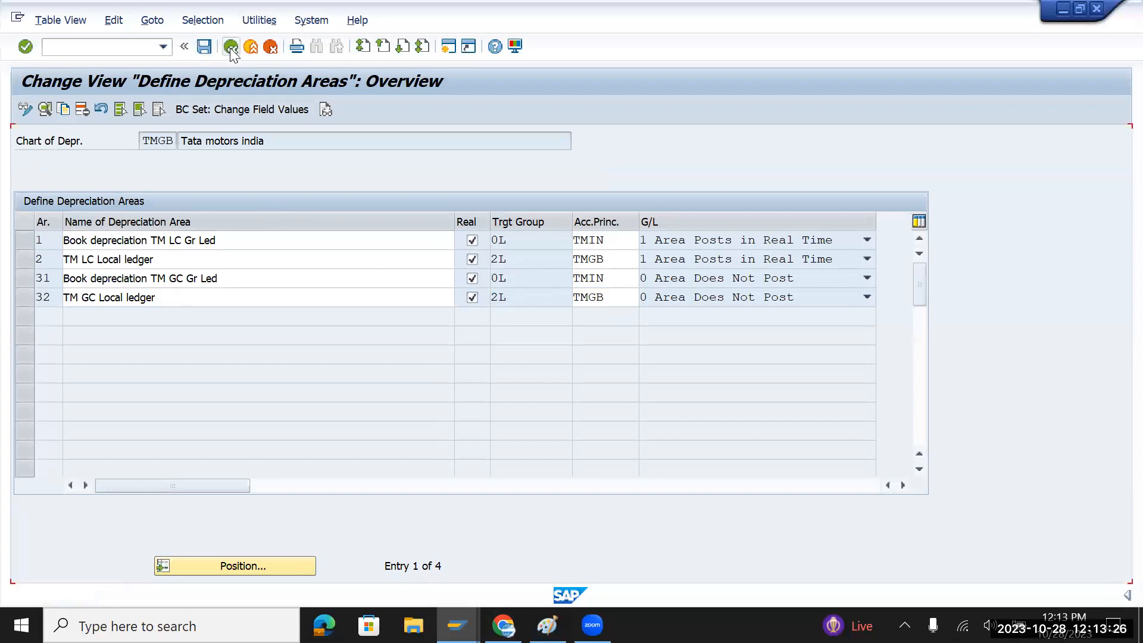
pyautogui.moveTo(266, 142); pyautogui.dragTo(179, 144)
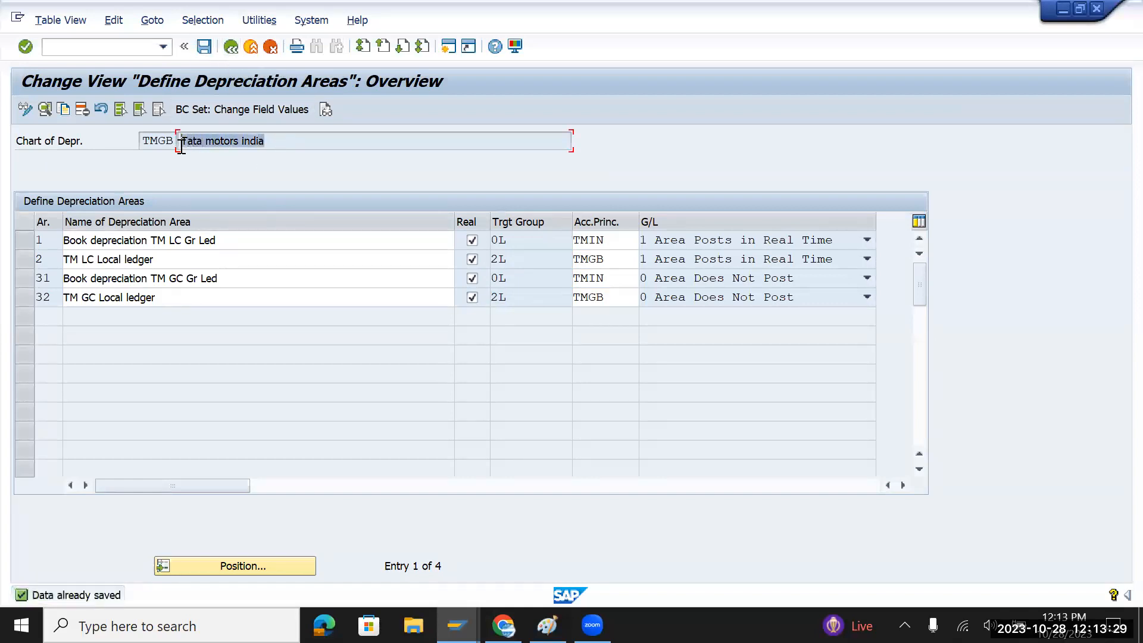
pyautogui.click(229, 47)
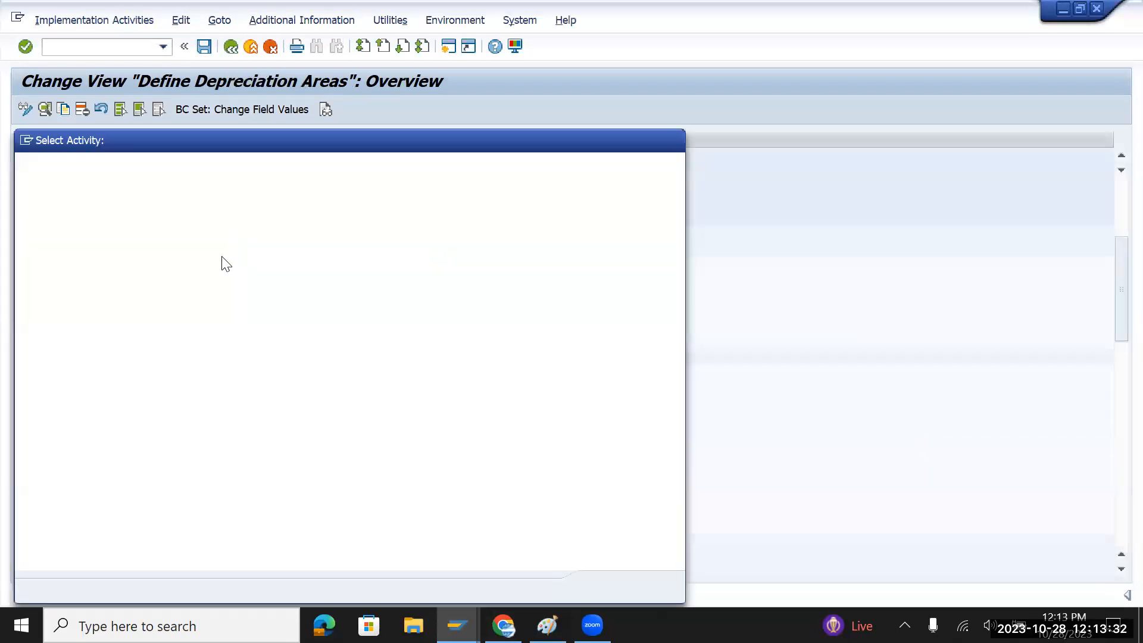
# In Specify Description of Chart of Depreciation, find chart TMUS and set its description to "Tata motors USA"
pyautogui.doubleClick(187, 228)
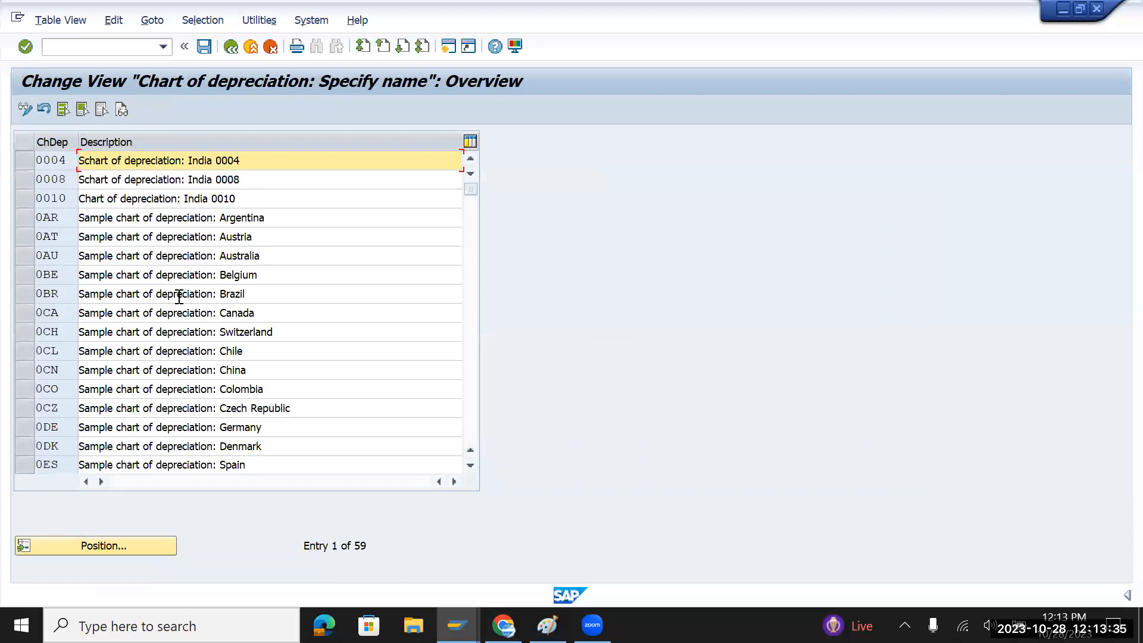
pyautogui.click(142, 534)
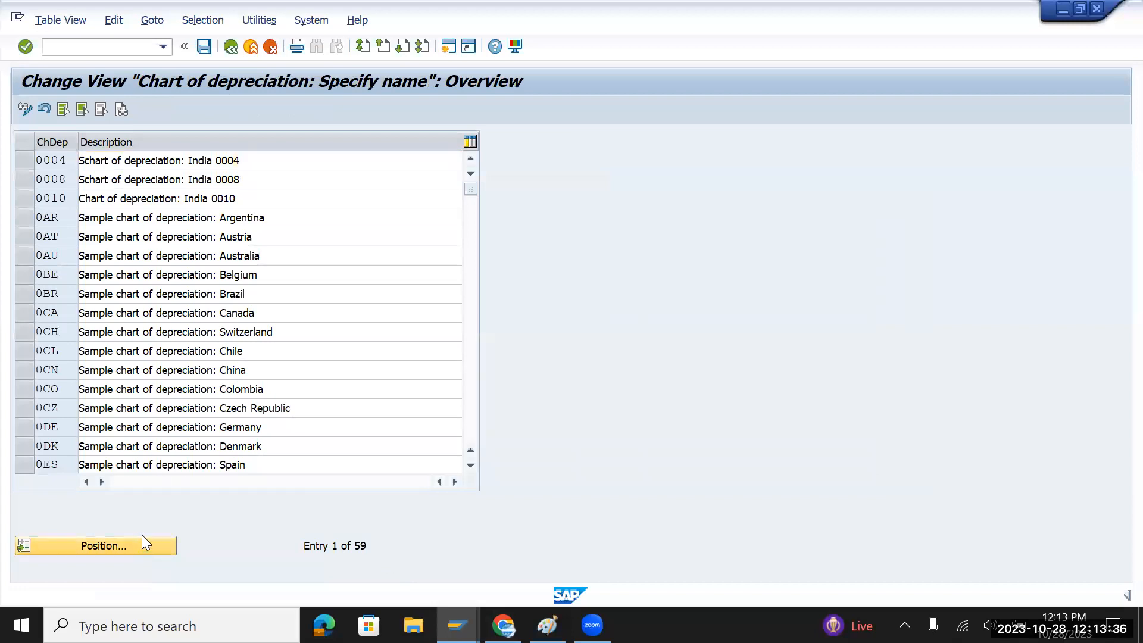
pyautogui.write('tmus')
pyautogui.press('Return')
pyautogui.click(185, 157)
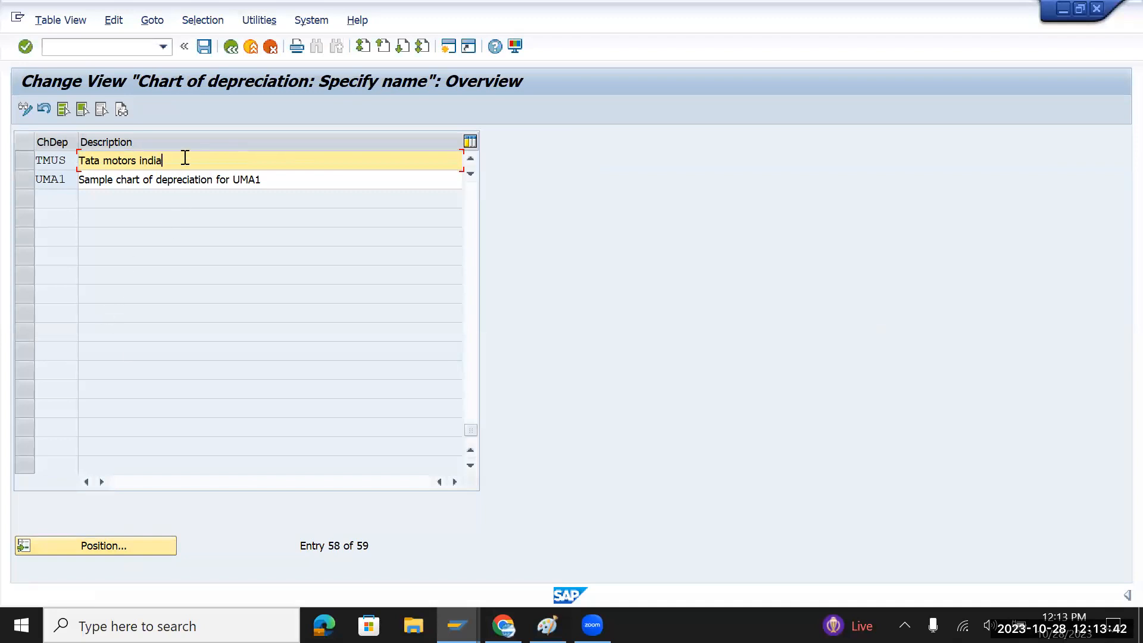
pyautogui.press('BackSpace')
pyautogui.press('BackSpace')
pyautogui.press('BackSpace')
pyautogui.press('BackSpace')
pyautogui.press('BackSpace')
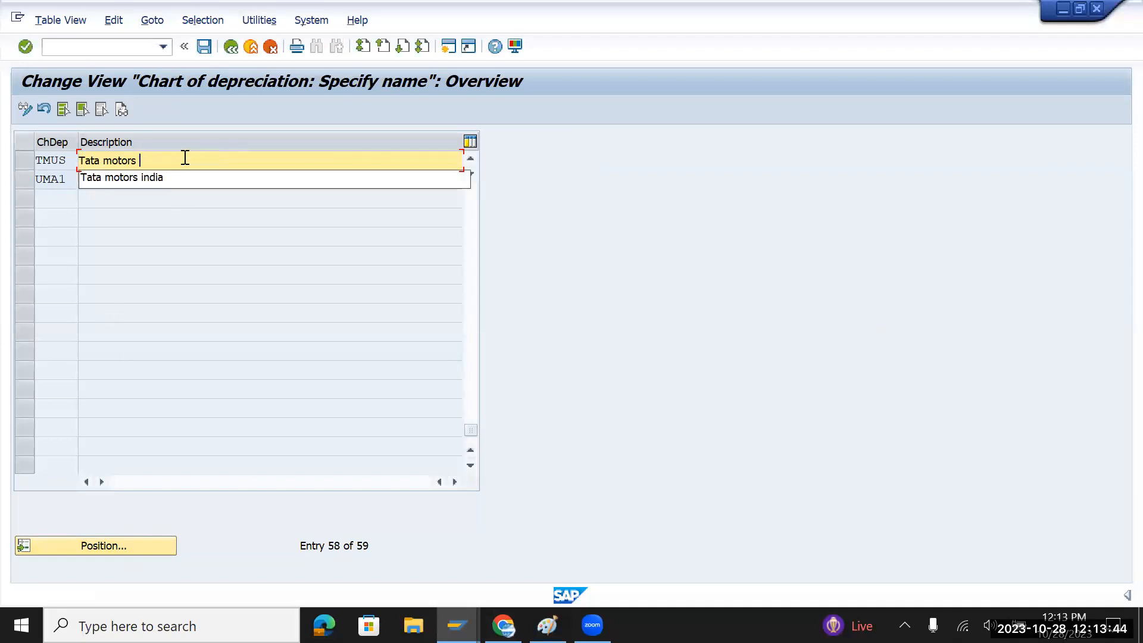
pyautogui.write('USA')
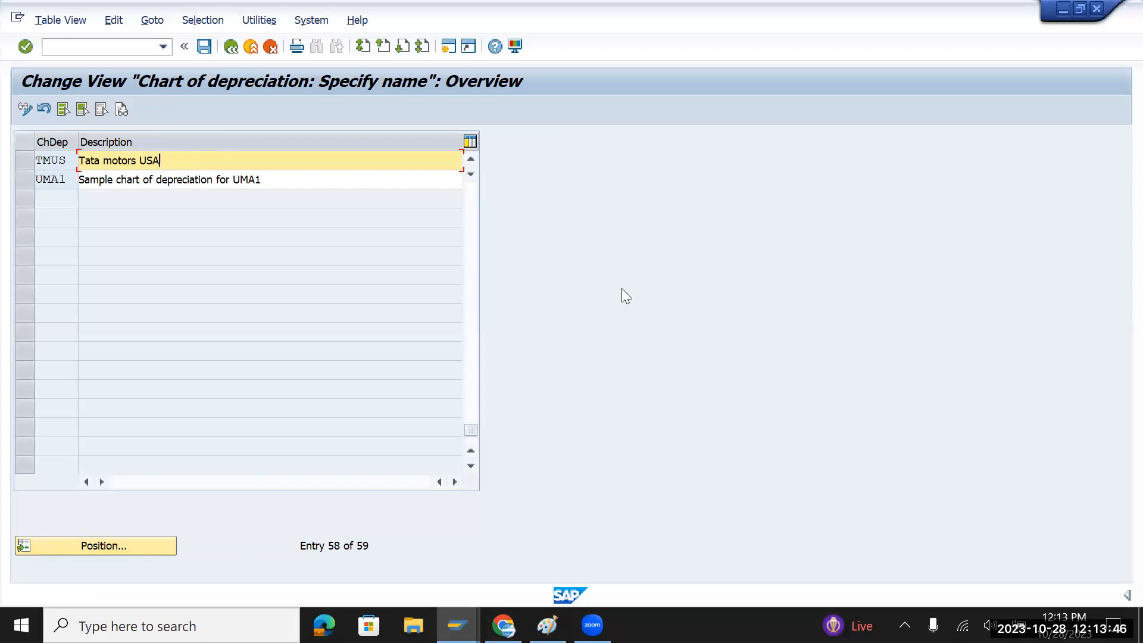
# Set the description of chart TMGB to "Tata motors UK", save under the FI_Basis setting request, and leave the activity selection
pyautogui.click(468, 264)
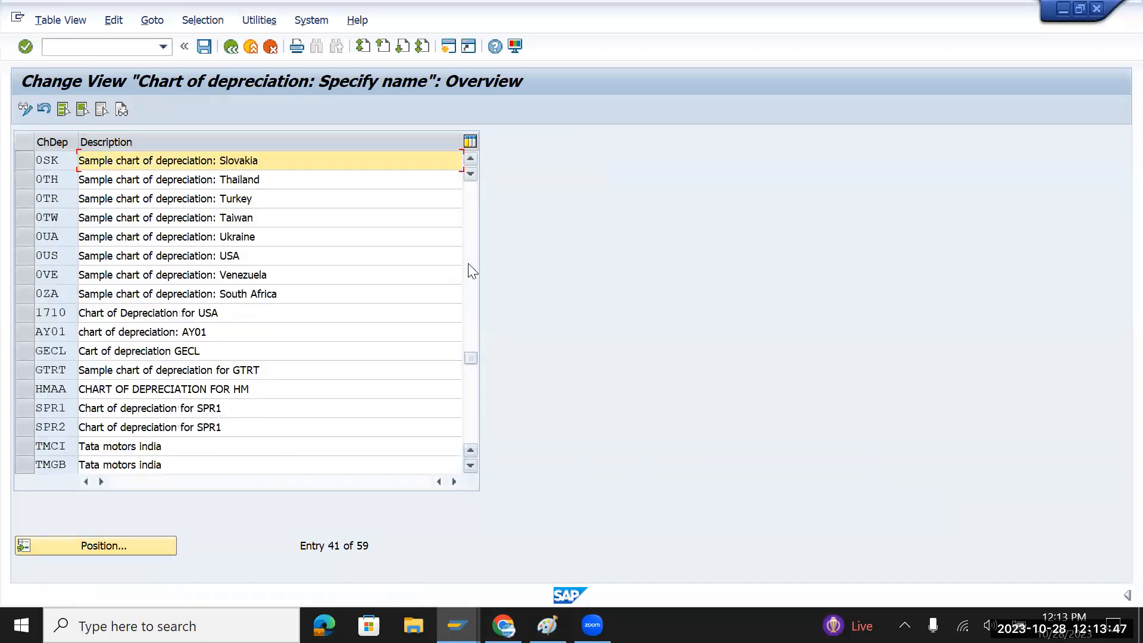
pyautogui.click(190, 467)
pyautogui.press('BackSpace')
pyautogui.press('BackSpace')
pyautogui.press('BackSpace')
pyautogui.write('UK')
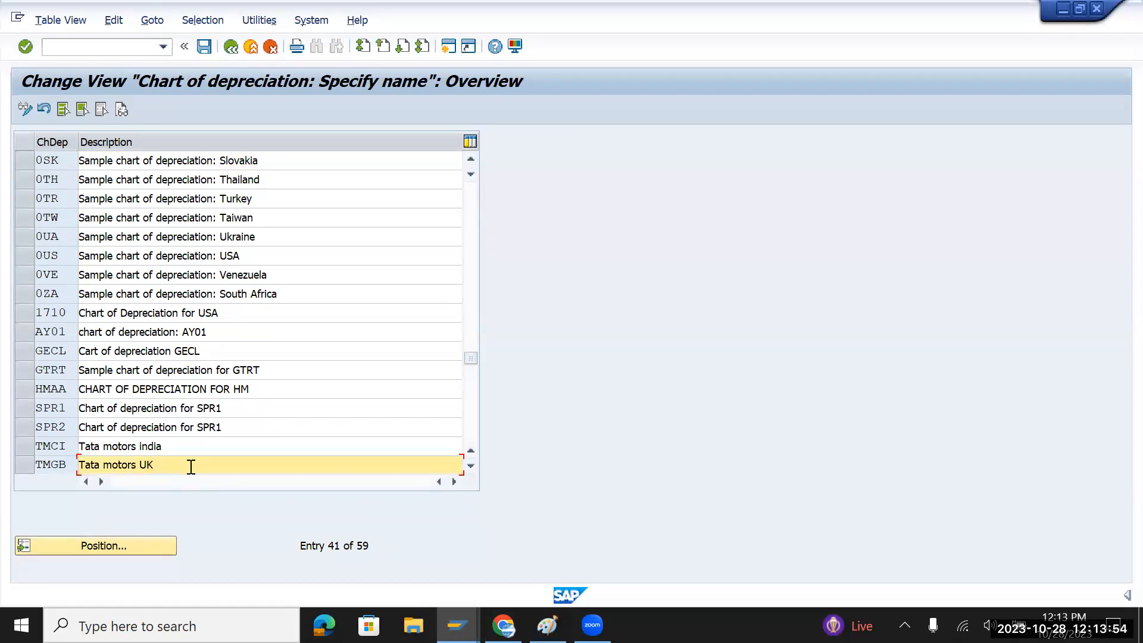
pyautogui.click(204, 47)
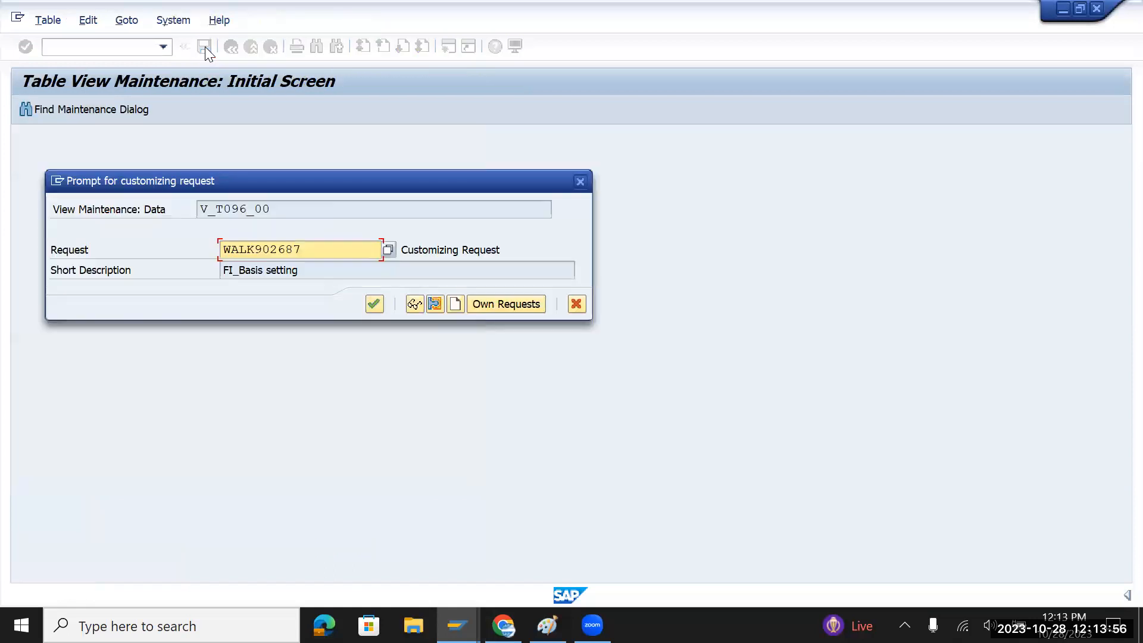
pyautogui.click(370, 305)
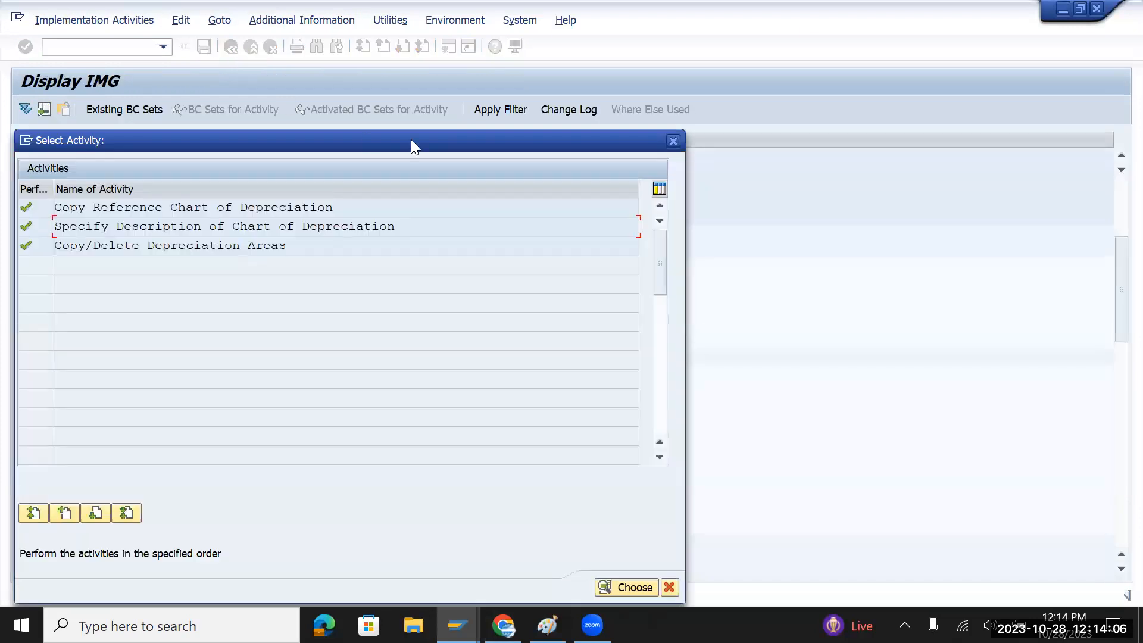
pyautogui.click(674, 142)
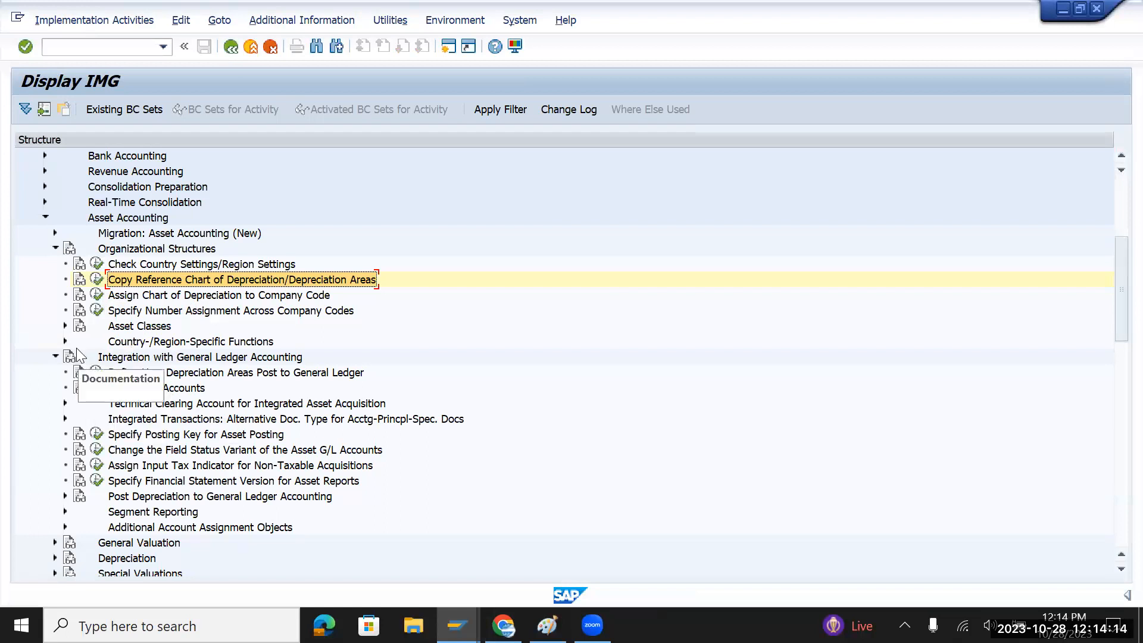
# Look through the Asset Accounting configuration structure, including Ordinary Depreciation, and expand the Depreciation Areas settings of General Valuation
pyautogui.click(54, 248)
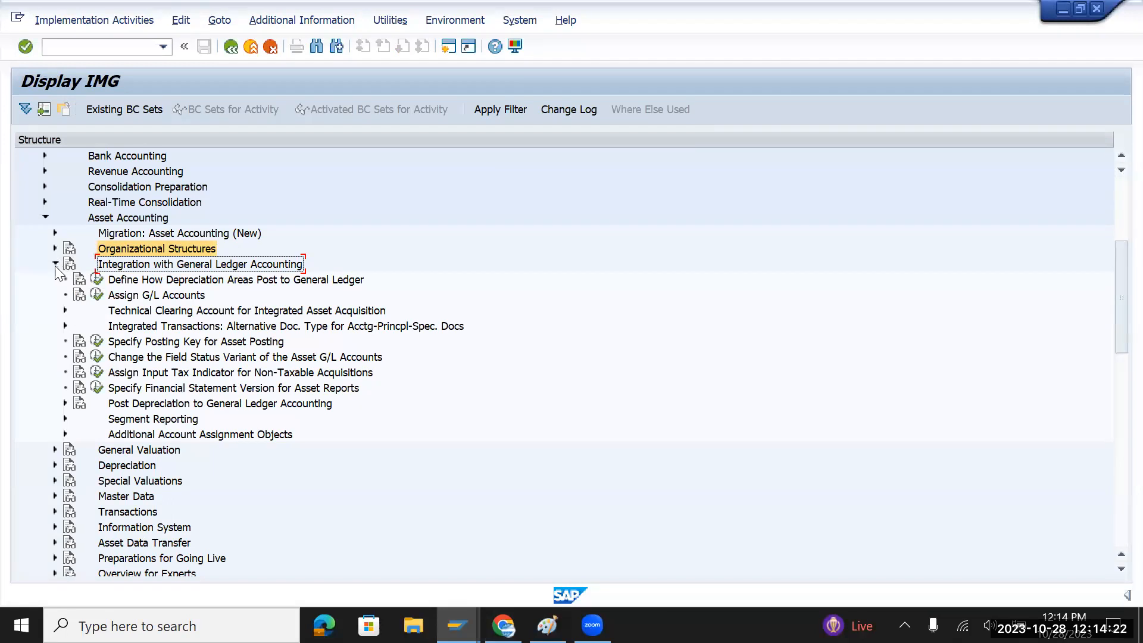
pyautogui.click(55, 264)
pyautogui.click(54, 295)
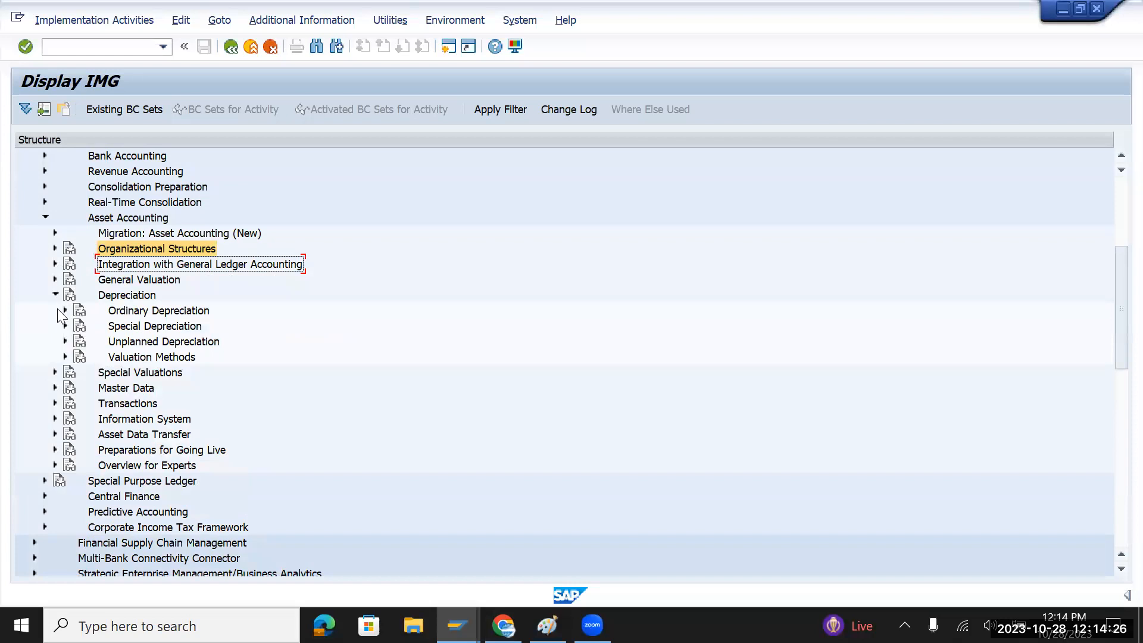
pyautogui.click(63, 310)
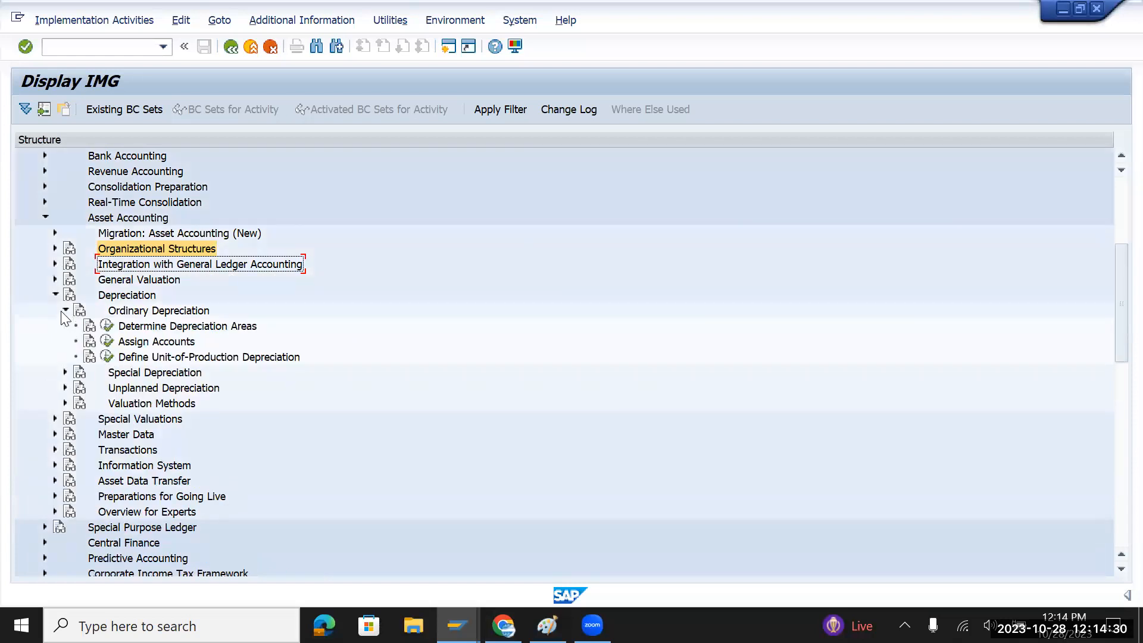
pyautogui.click(54, 294)
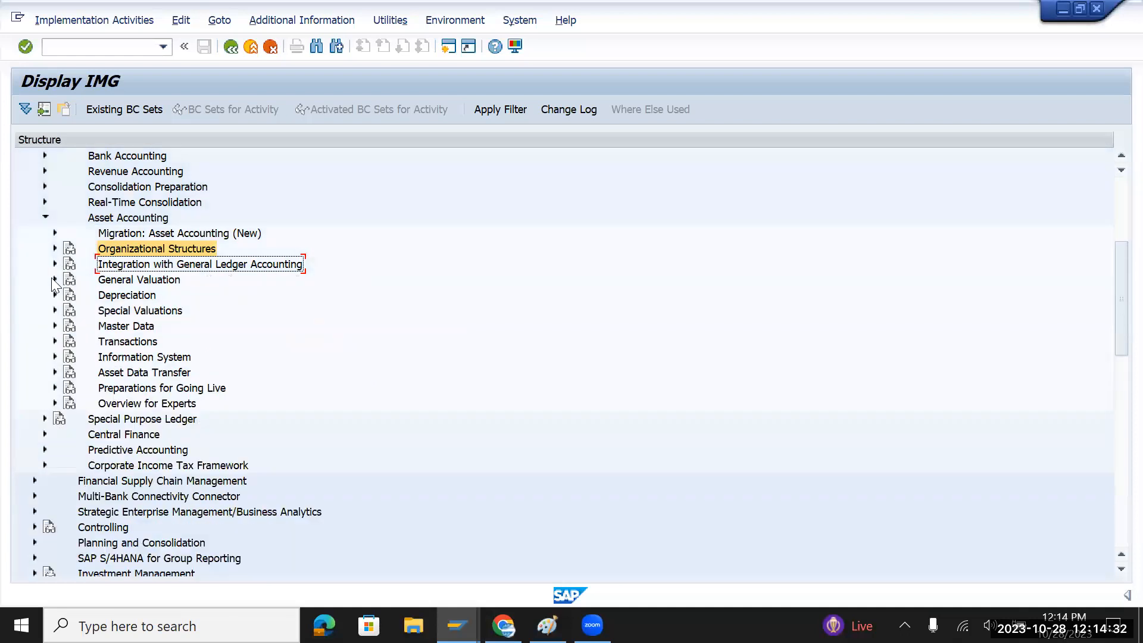
pyautogui.click(54, 280)
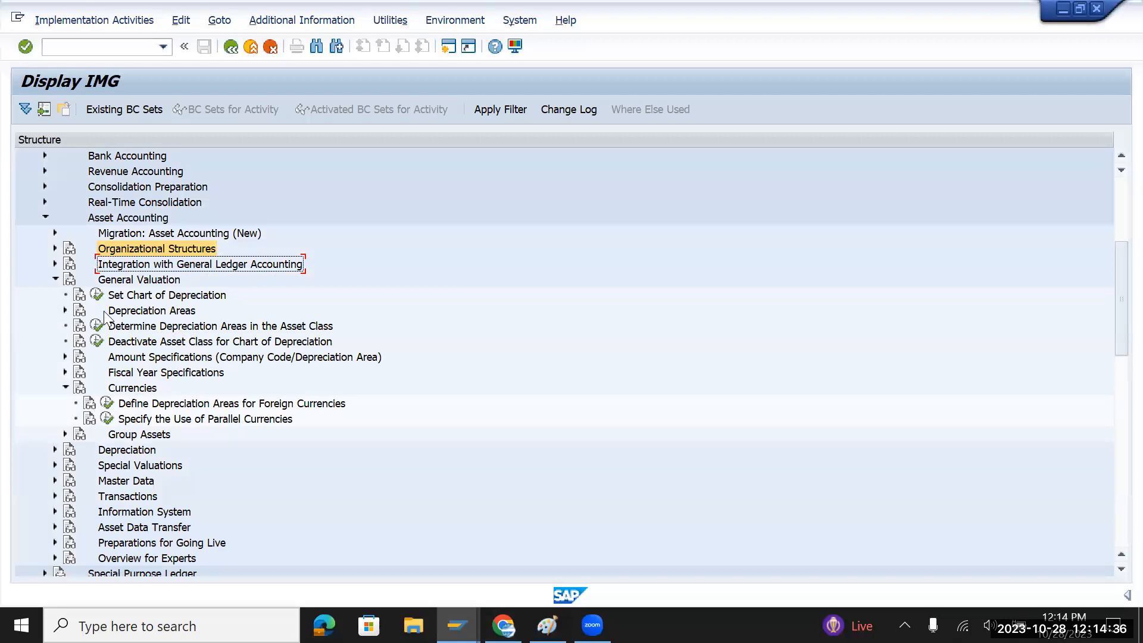
pyautogui.click(66, 310)
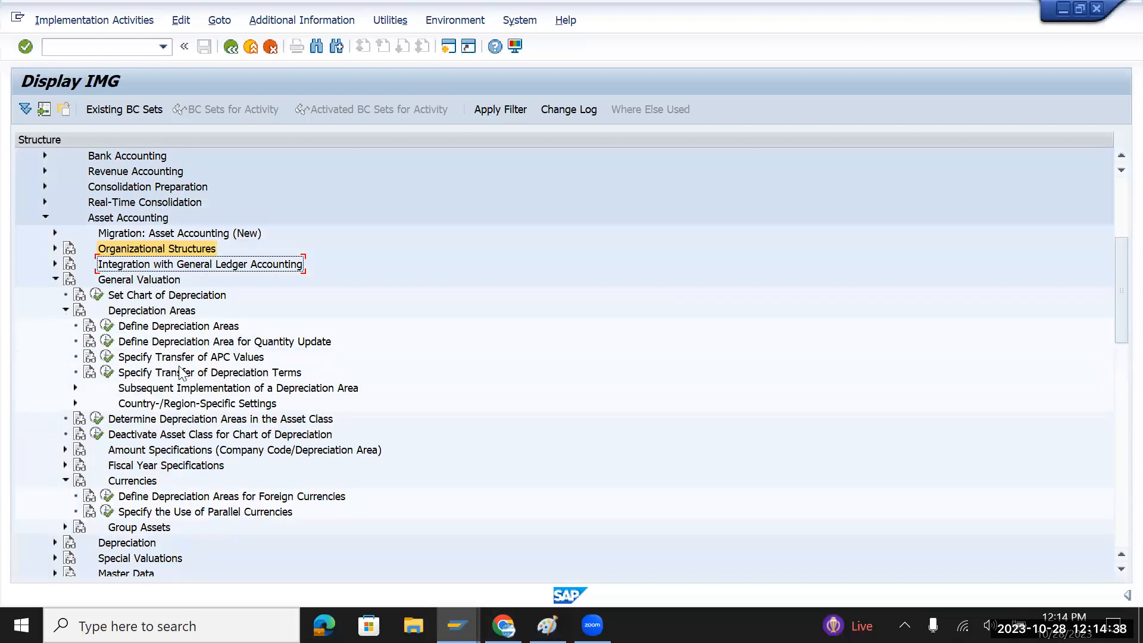
# Check the transfer rules for APC values and depreciation terms in chart TMGB, and return to the configuration structure
pyautogui.click(208, 359)
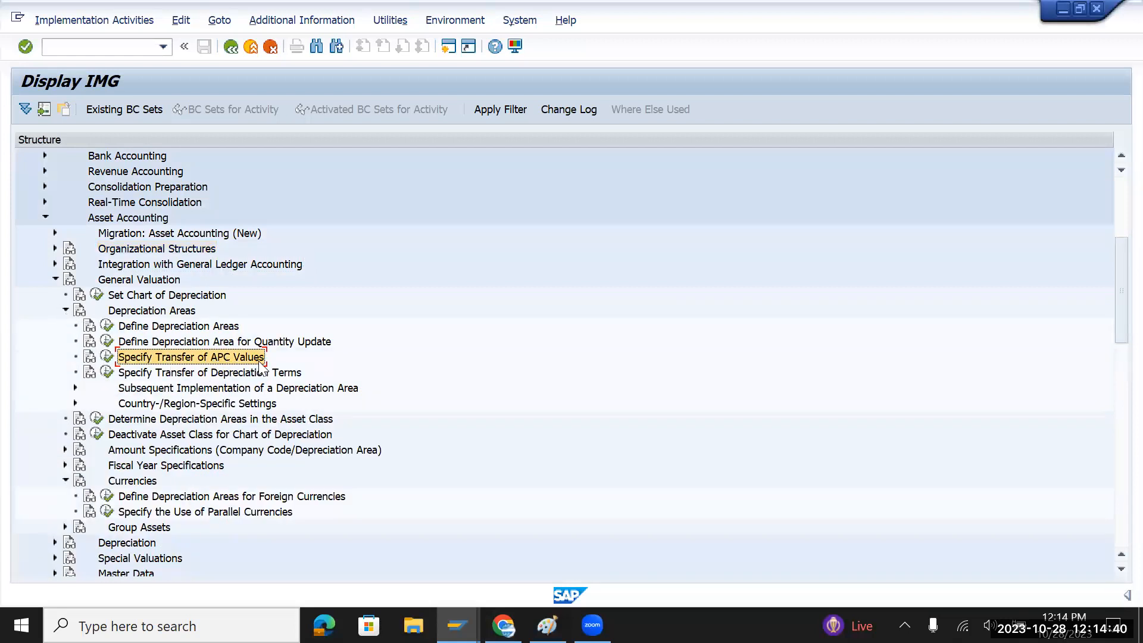
pyautogui.click(243, 373)
pyautogui.click(106, 357)
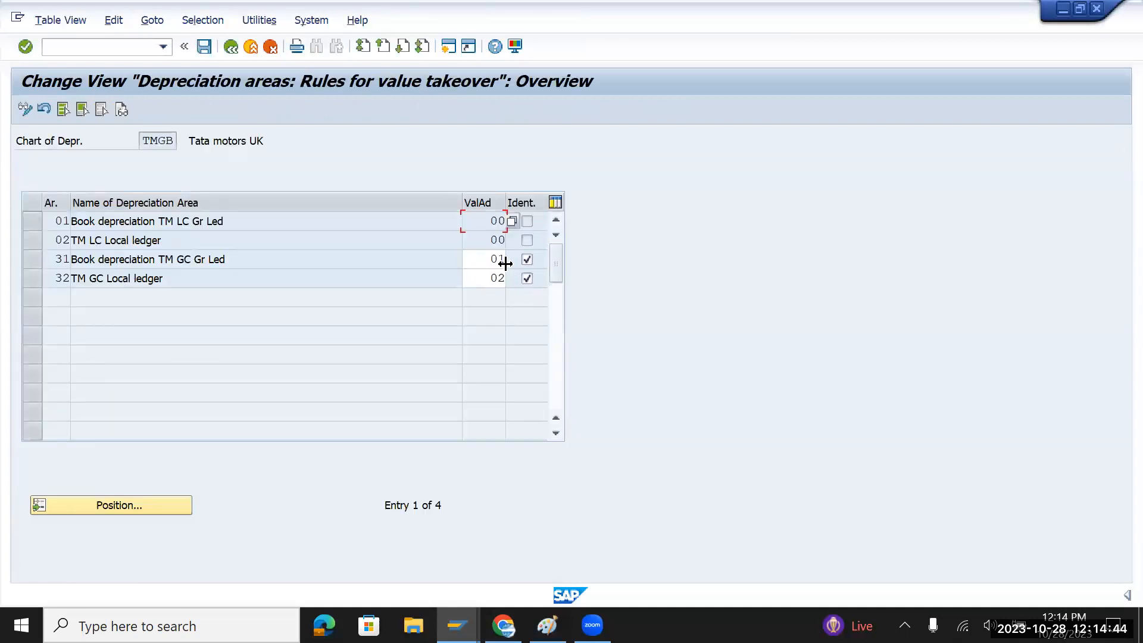
pyautogui.click(231, 46)
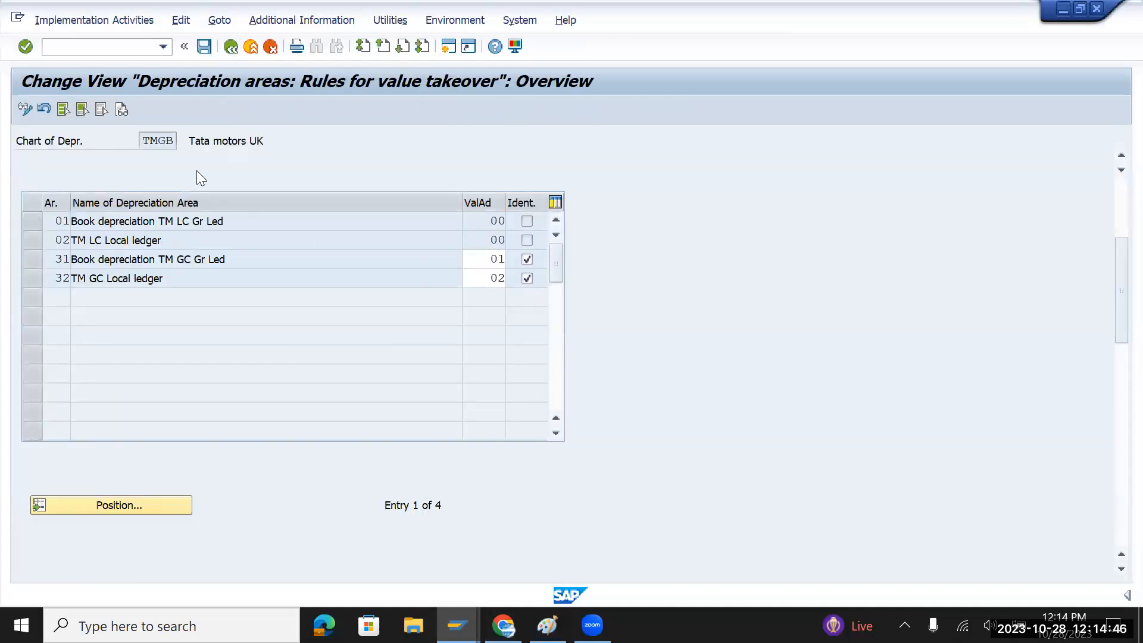
pyautogui.click(108, 373)
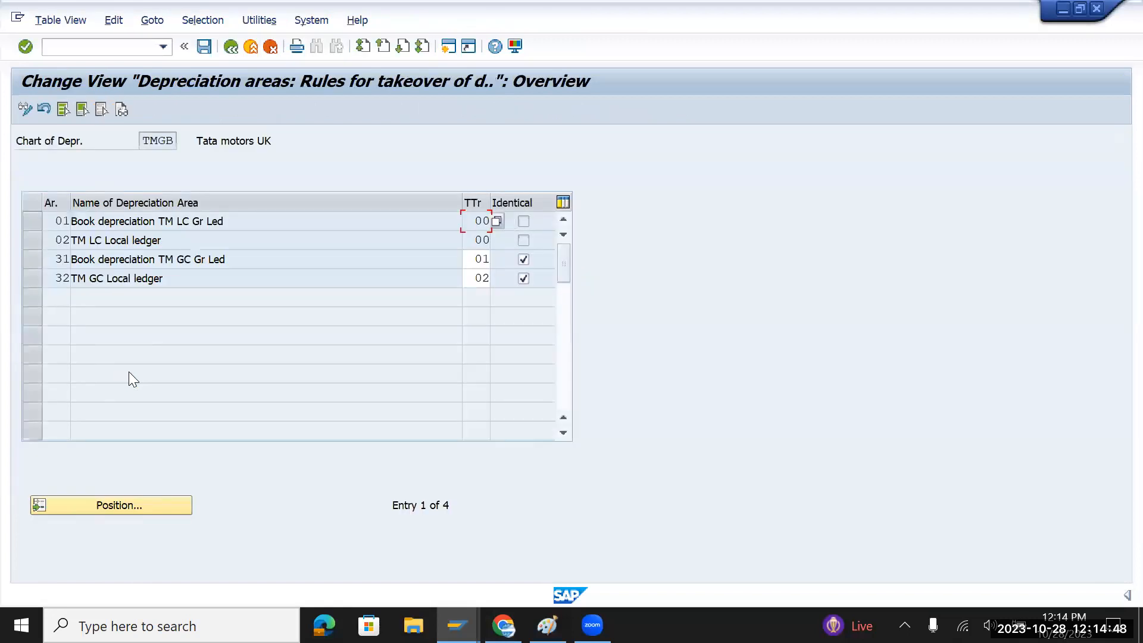
pyautogui.click(231, 46)
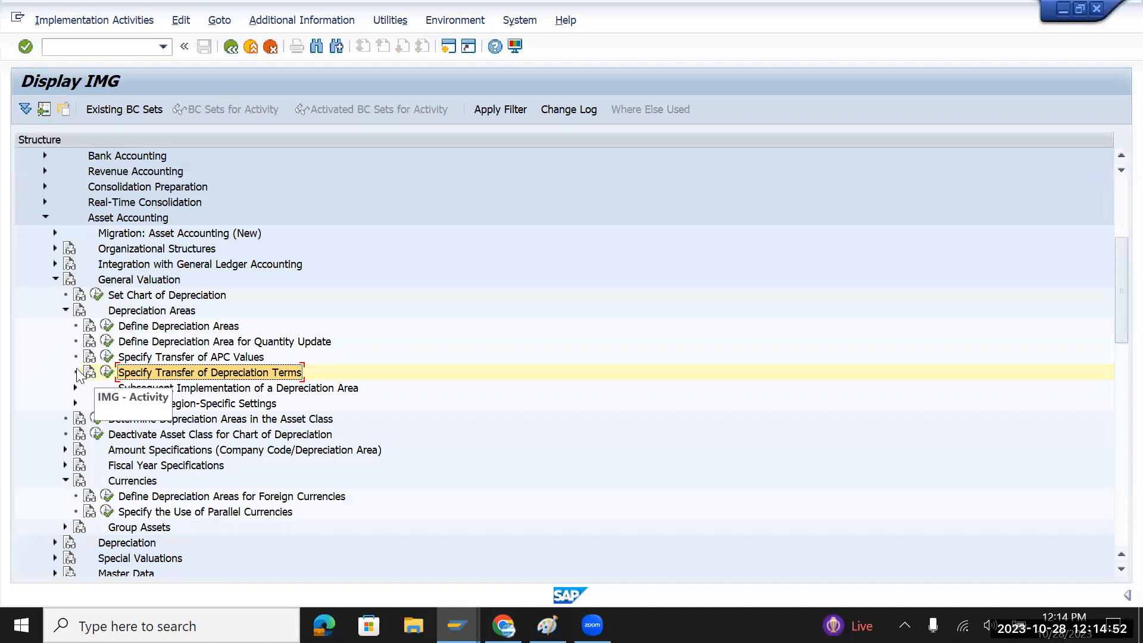
pyautogui.click(65, 310)
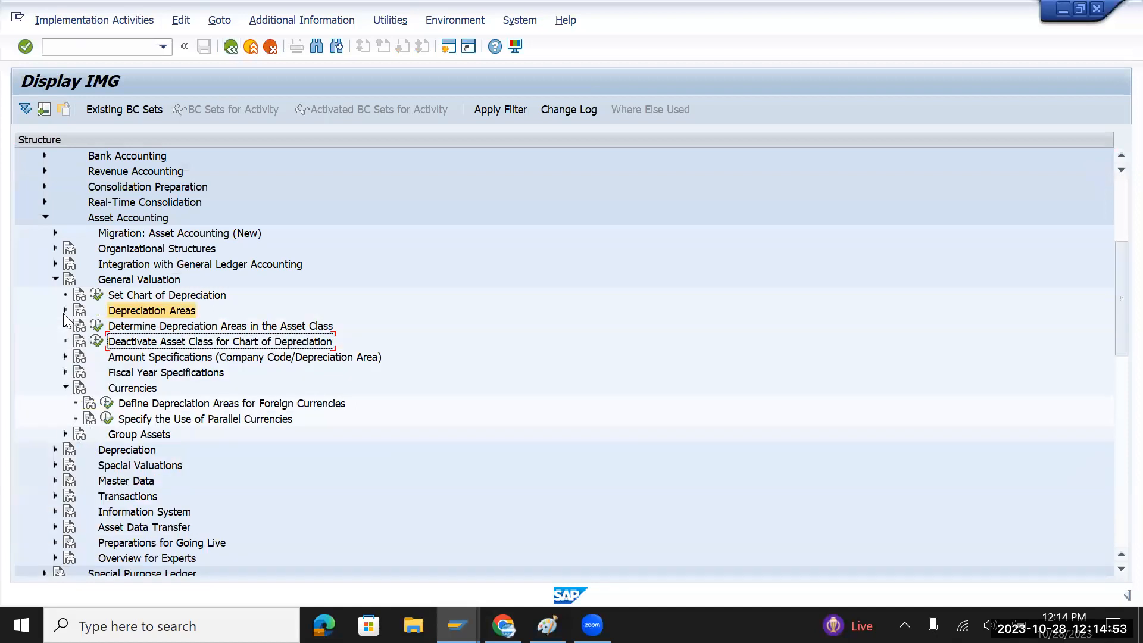
# Open Define Depreciation Areas for Foreign Currencies and display the depreciation area currencies of company code TMGB
pyautogui.click(107, 405)
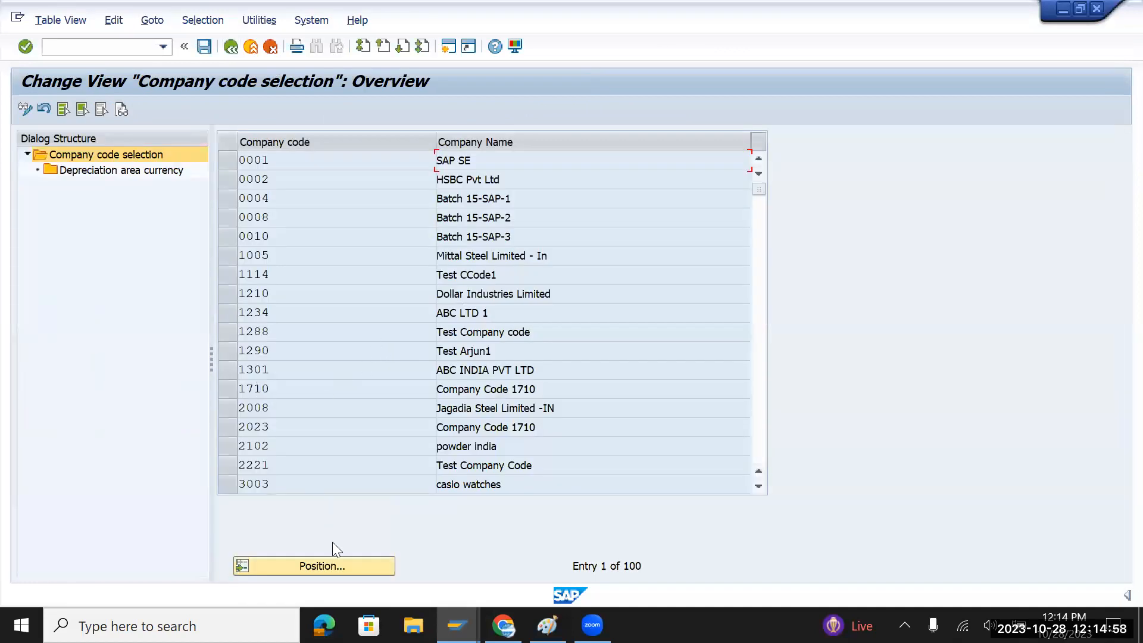
pyautogui.click(335, 566)
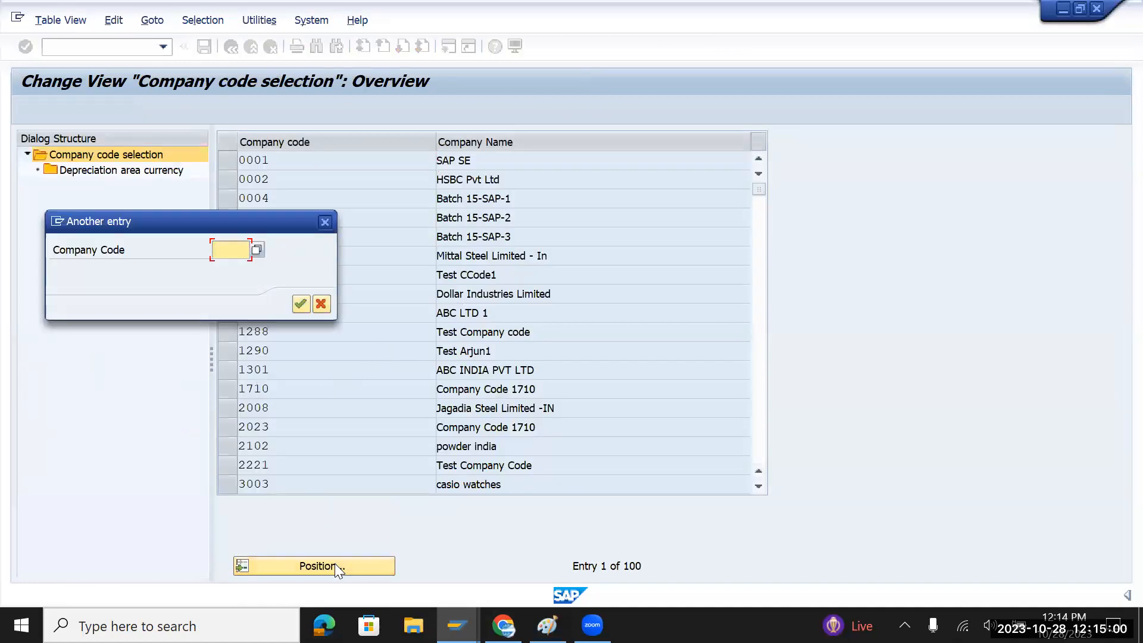
pyautogui.write('tm')
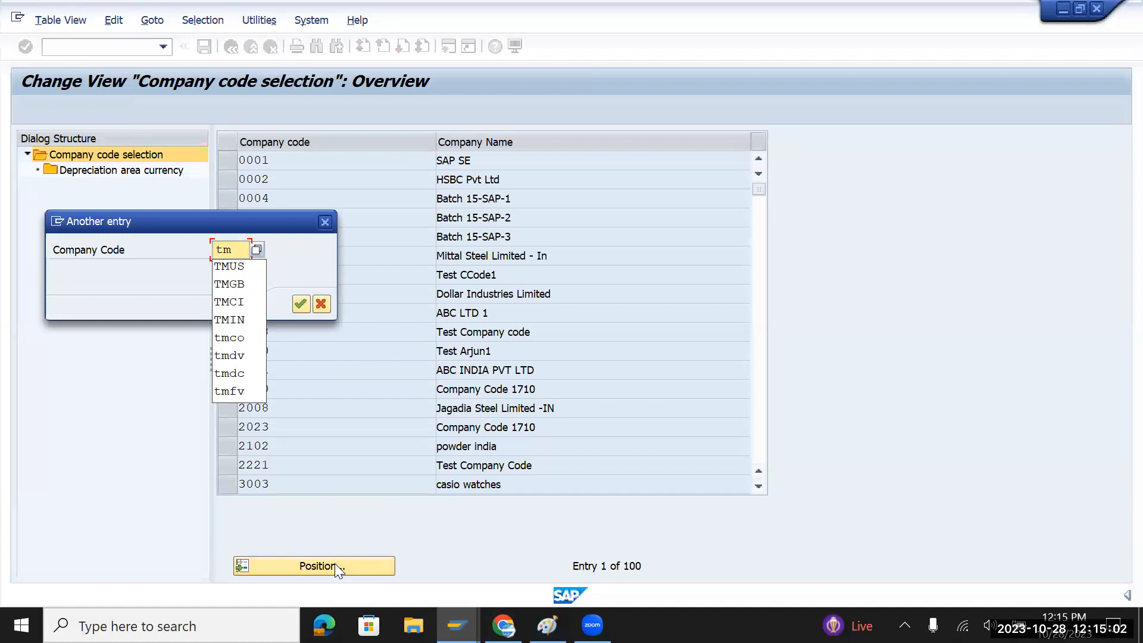
pyautogui.write('gb')
pyautogui.press('Return')
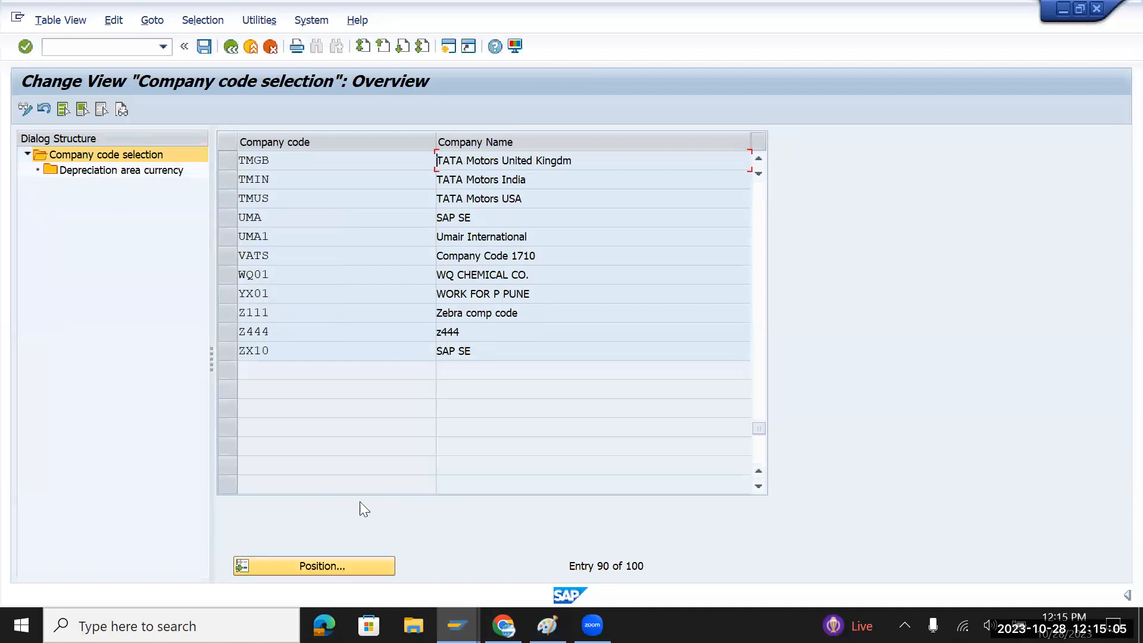
pyautogui.click(230, 160)
pyautogui.doubleClick(150, 171)
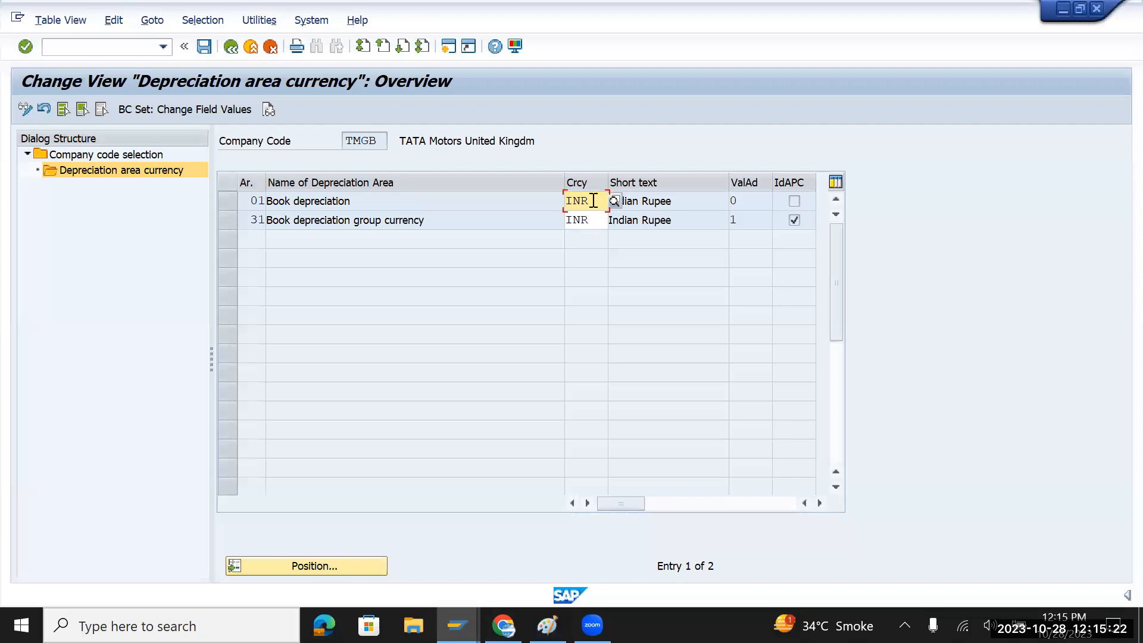
# Set the currency of area 01, Book depreciation, to GBP, save under the customizing request, and return to the configuration structure
pyautogui.press('BackSpace')
pyautogui.press('BackSpace')
pyautogui.press('BackSpace')
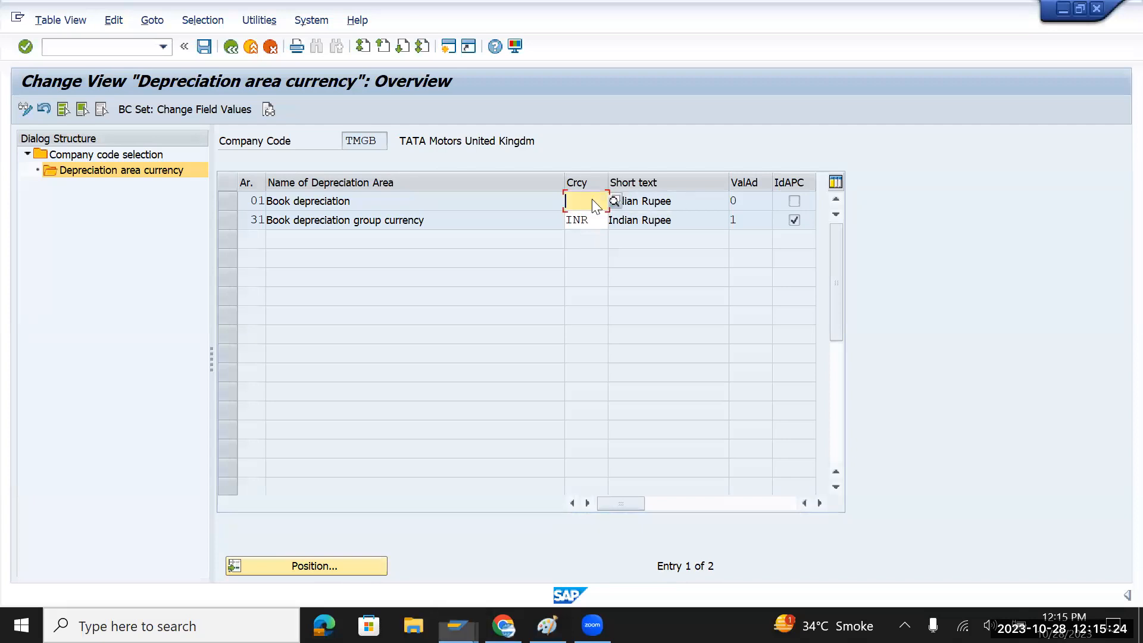
pyautogui.write('GBP')
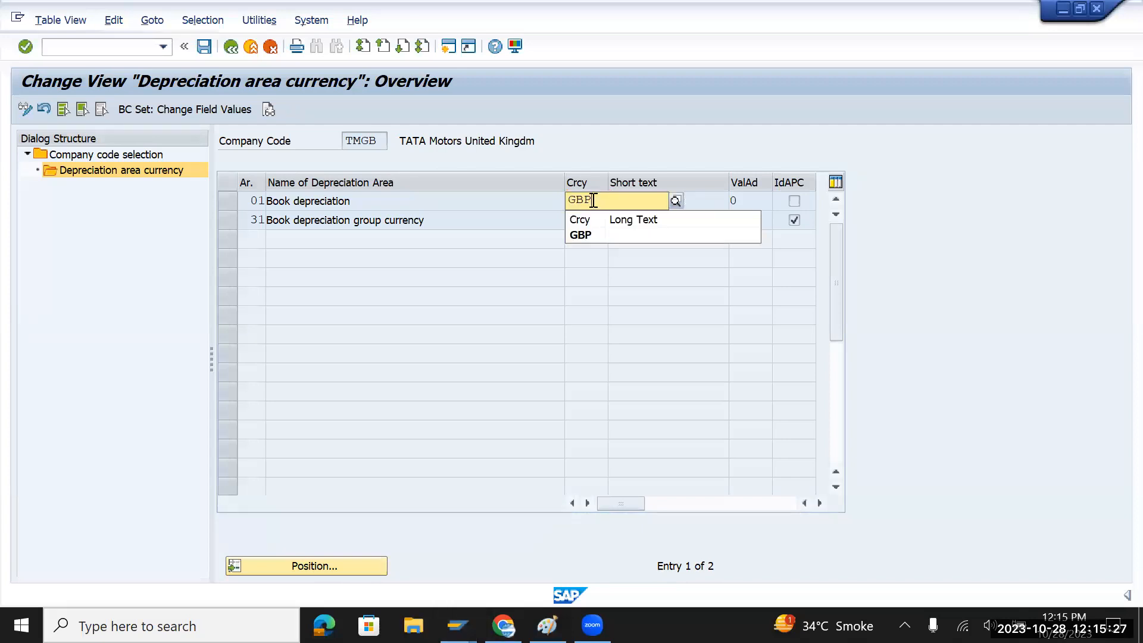
pyautogui.press('Tab')
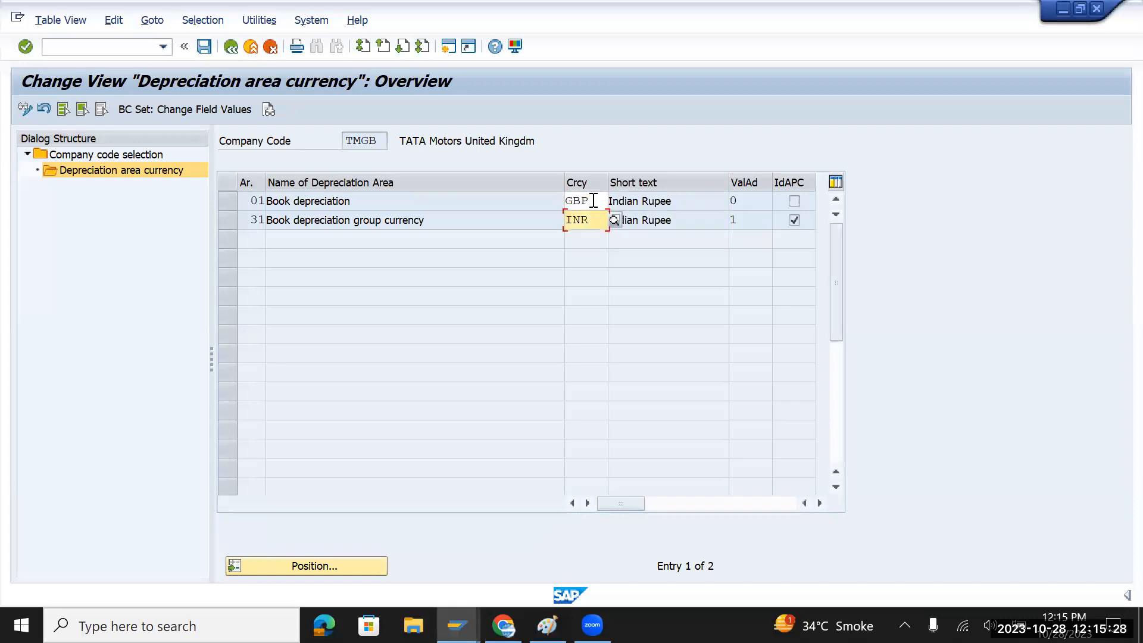
pyautogui.press('Return')
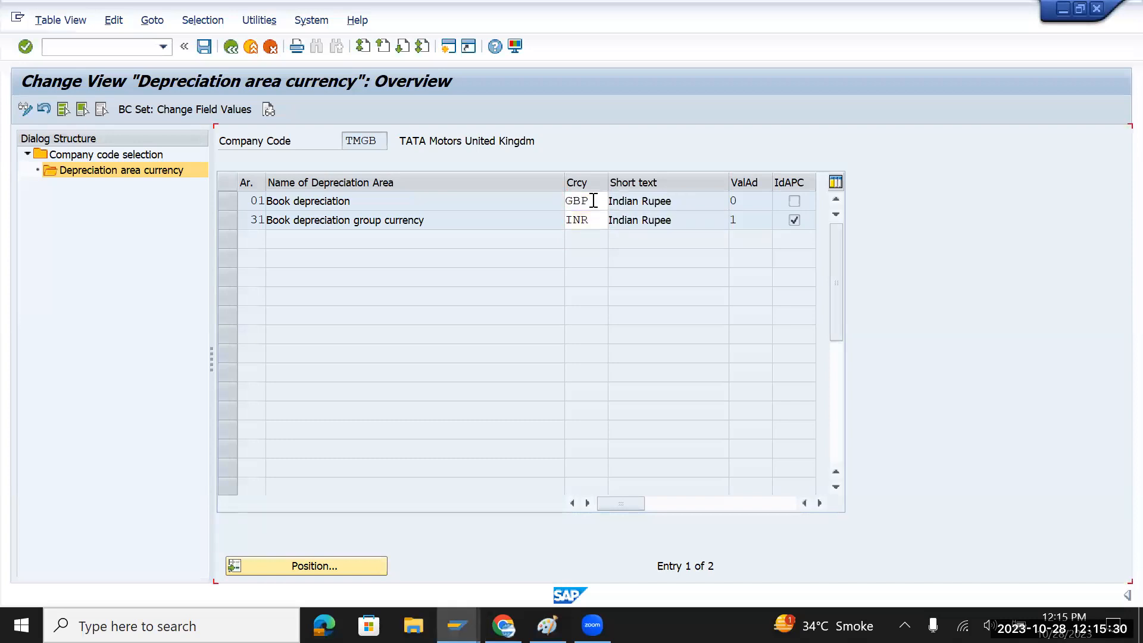
pyautogui.click(204, 46)
pyautogui.click(373, 305)
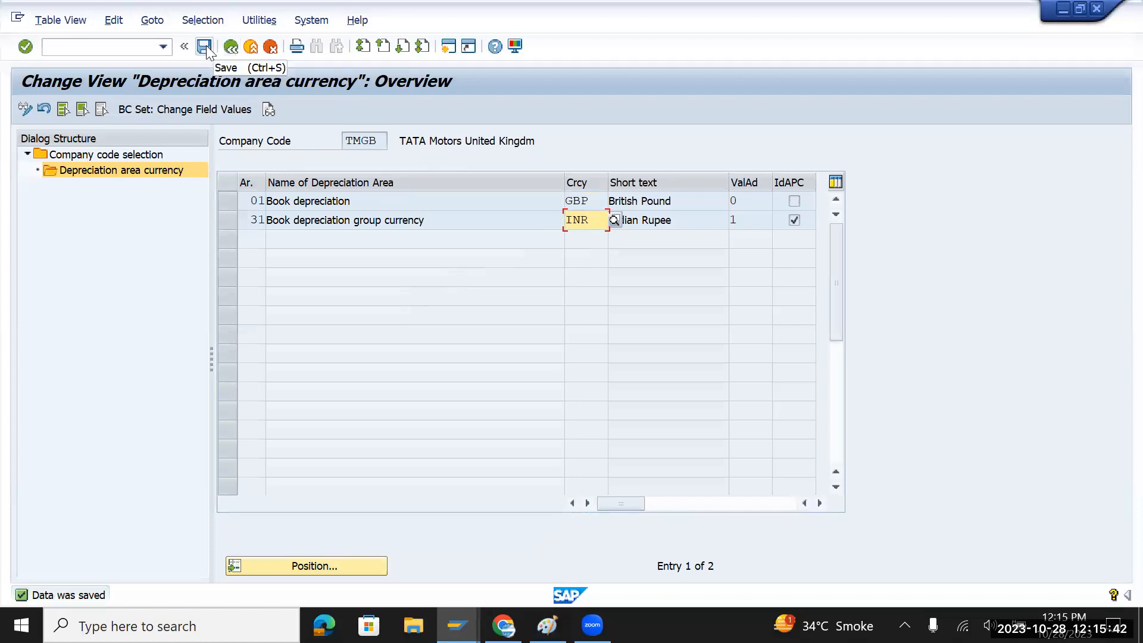
pyautogui.click(231, 48)
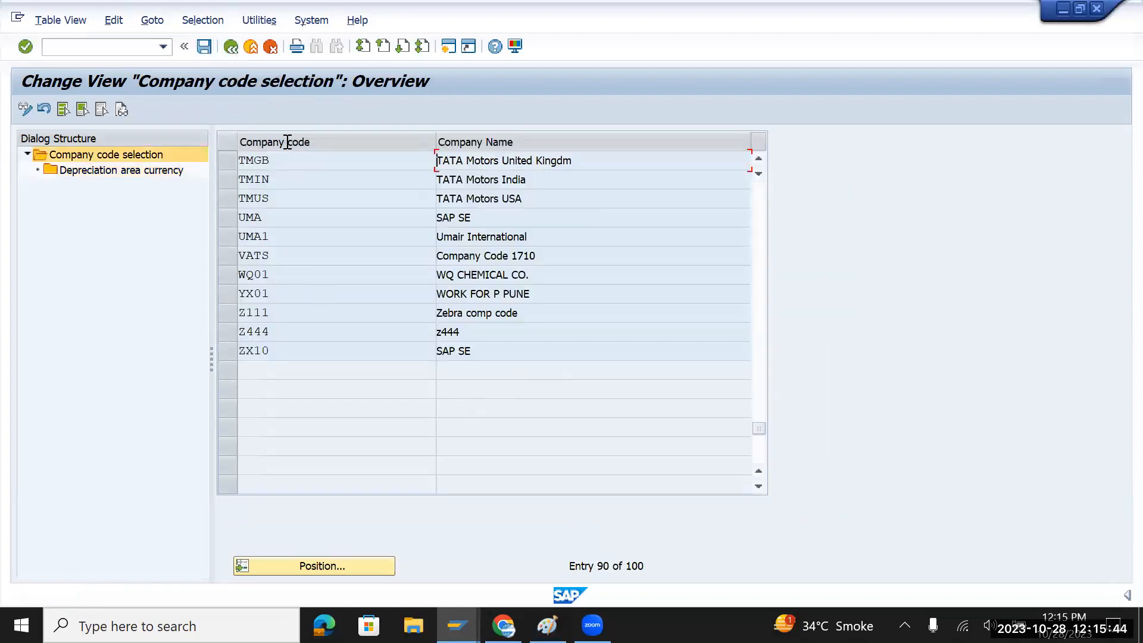
pyautogui.click(231, 46)
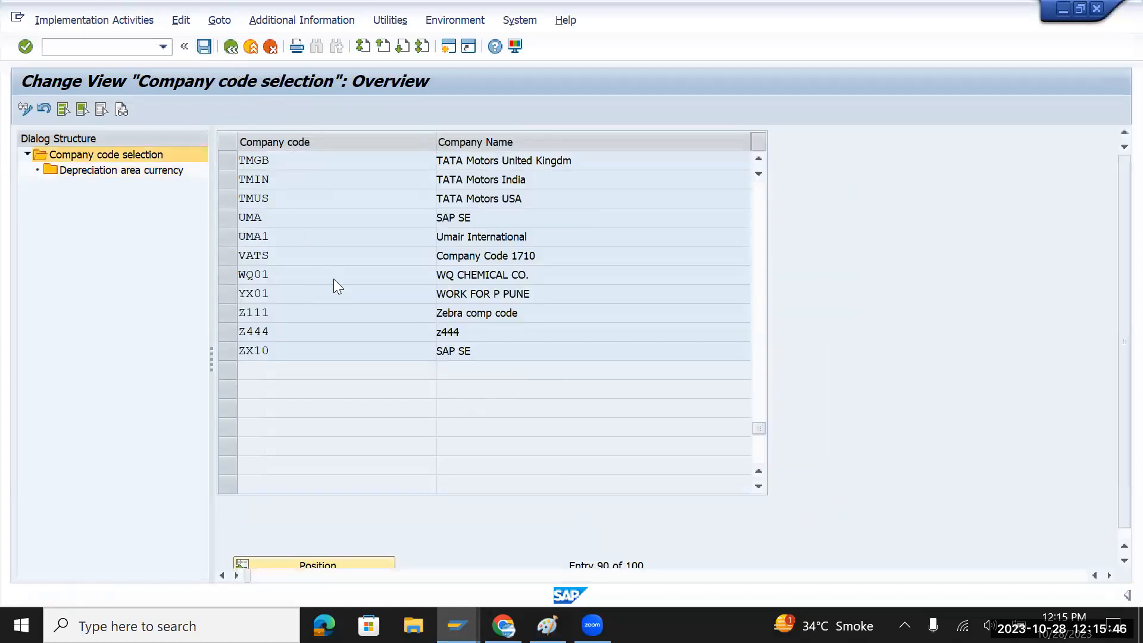
# Check the parallel currency settings of chart of depreciation TMGB in Specify the Use of Parallel Currencies, and return to the configuration structure
pyautogui.click(137, 418)
pyautogui.click(107, 418)
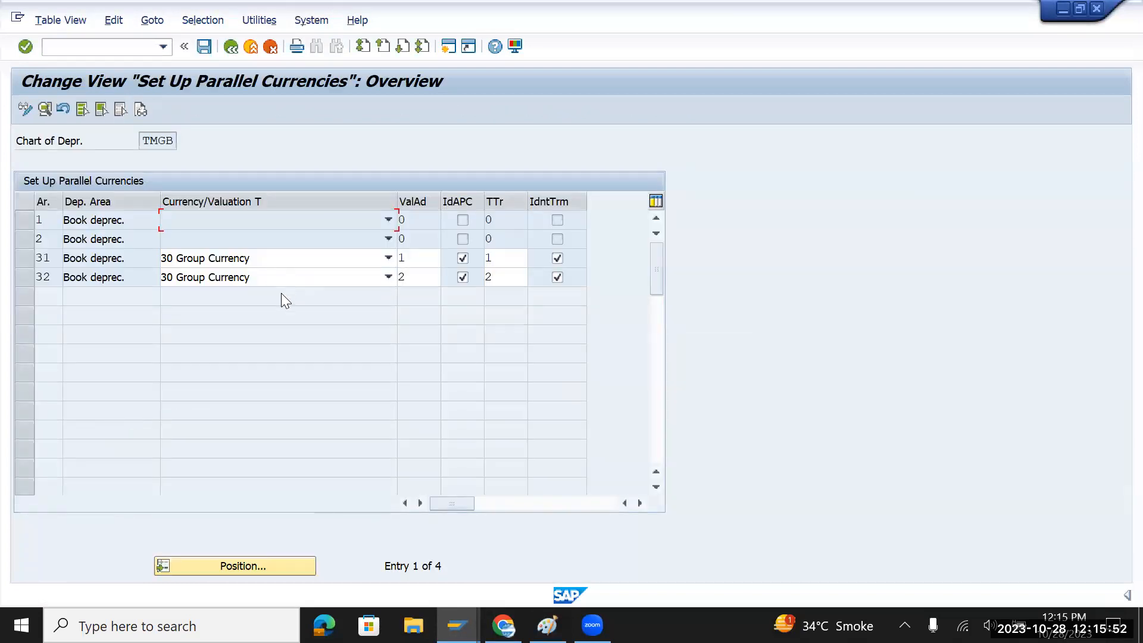
pyautogui.click(204, 46)
pyautogui.click(237, 49)
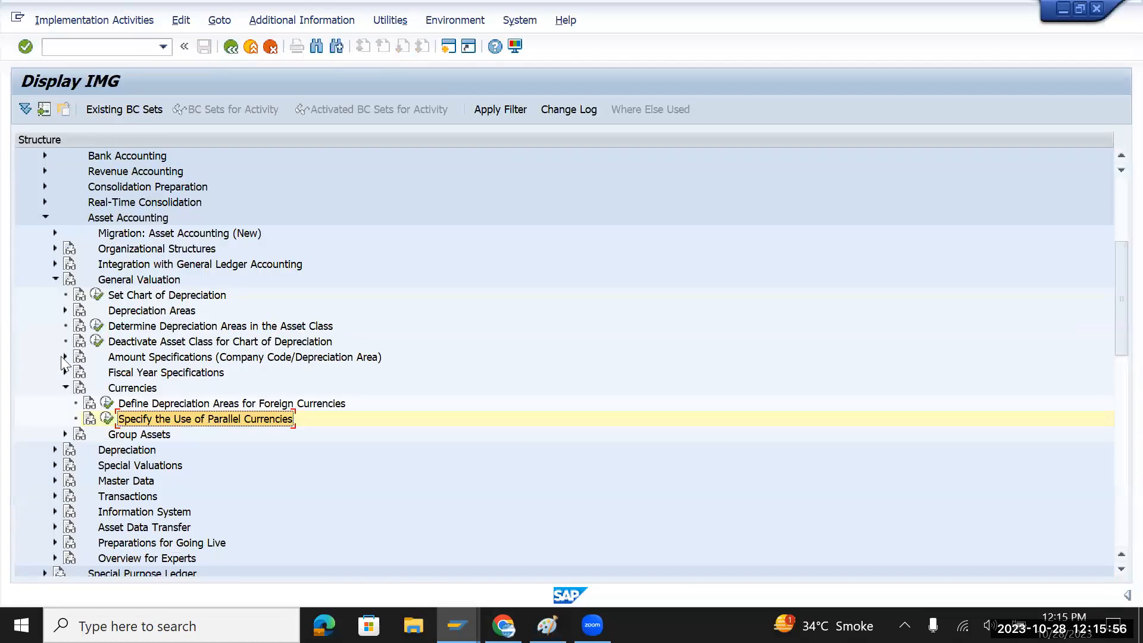
# Collapse General Valuation, expand Organizational Structures, and view the activities of Copy Reference Chart of Depreciation/Depreciation Areas without performing one
pyautogui.click(55, 279)
pyautogui.click(55, 248)
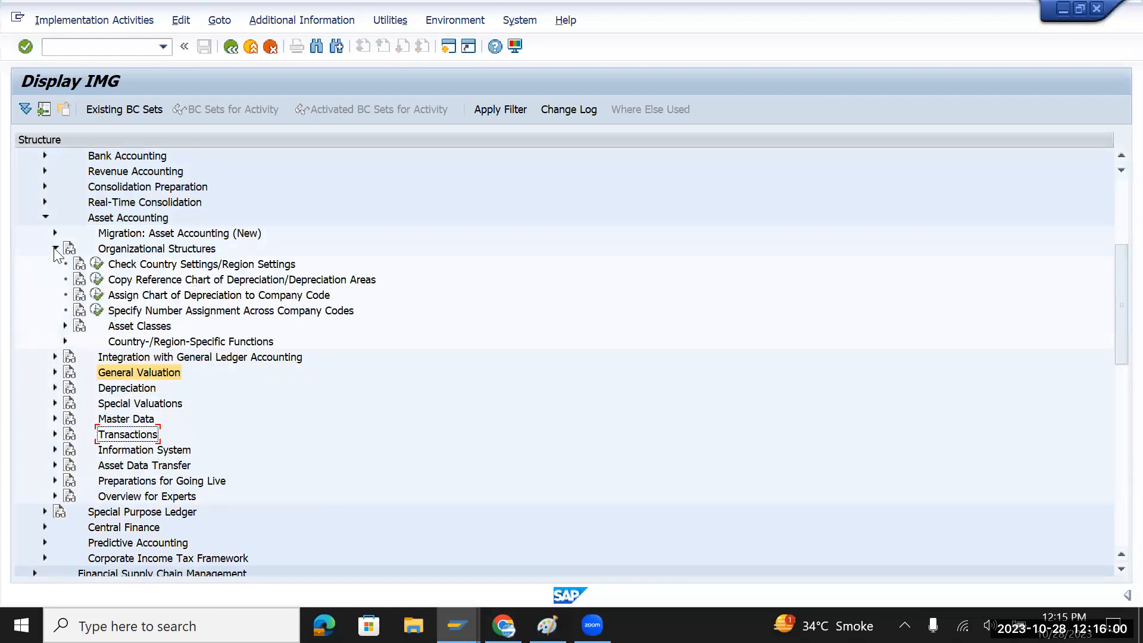
pyautogui.click(156, 281)
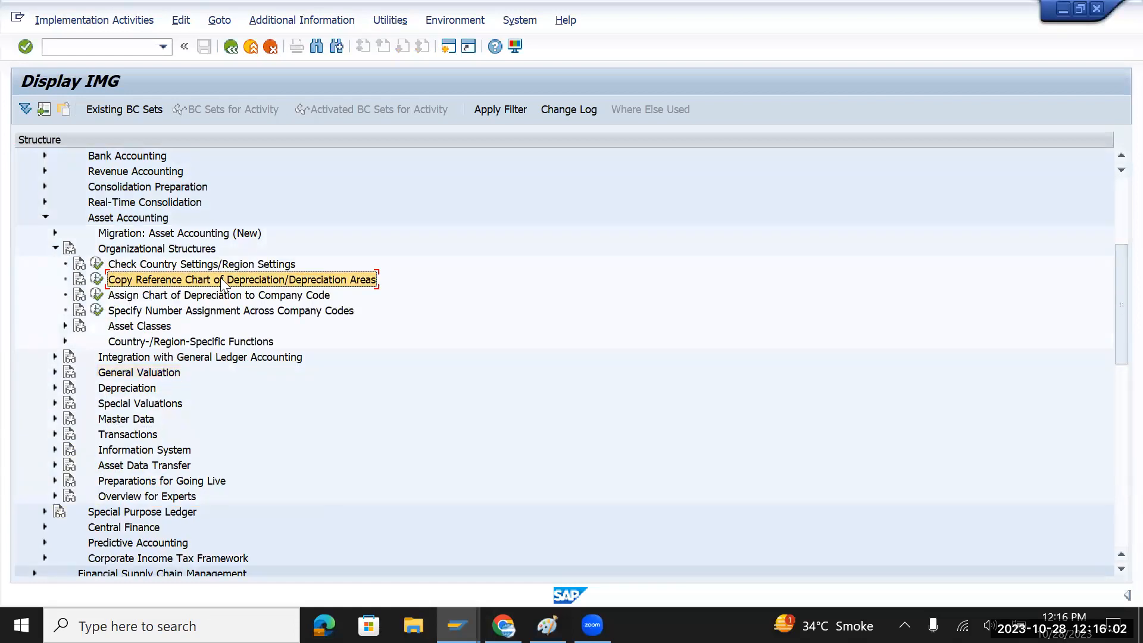
pyautogui.click(97, 281)
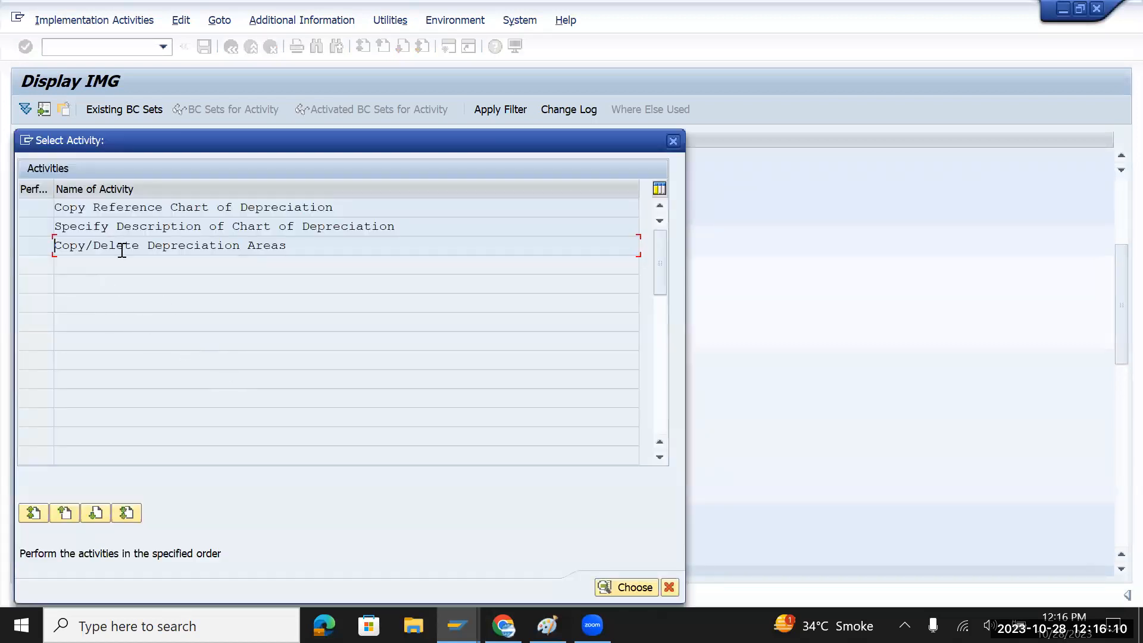
pyautogui.click(673, 145)
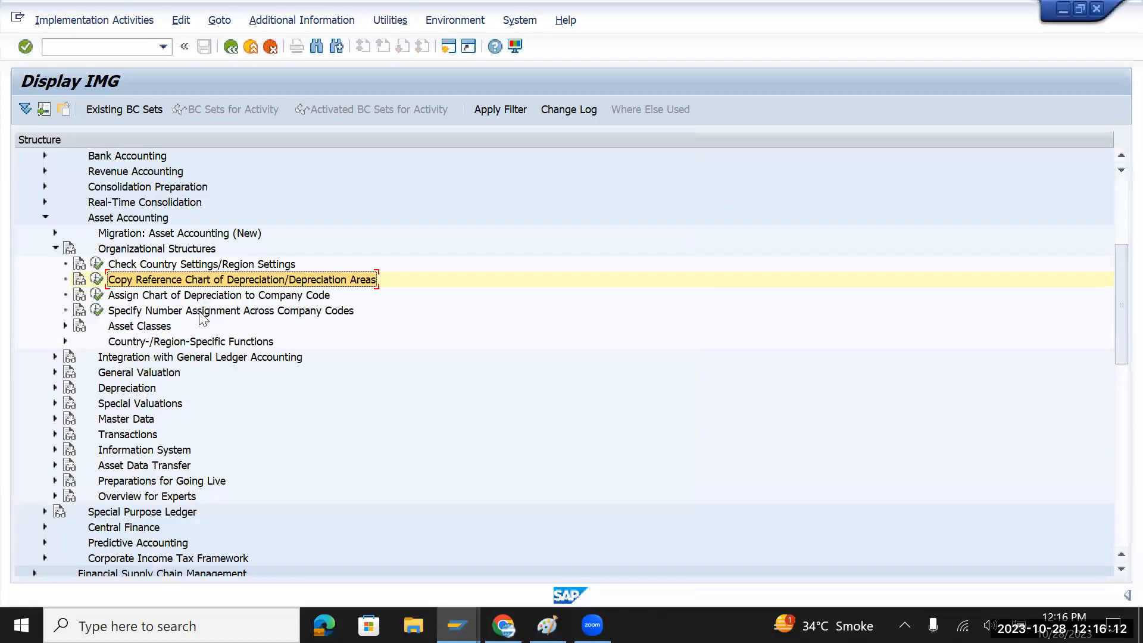
# Open Assign Chart of Depreciation to Company Code and position the list at company code TMGB
pyautogui.click(98, 294)
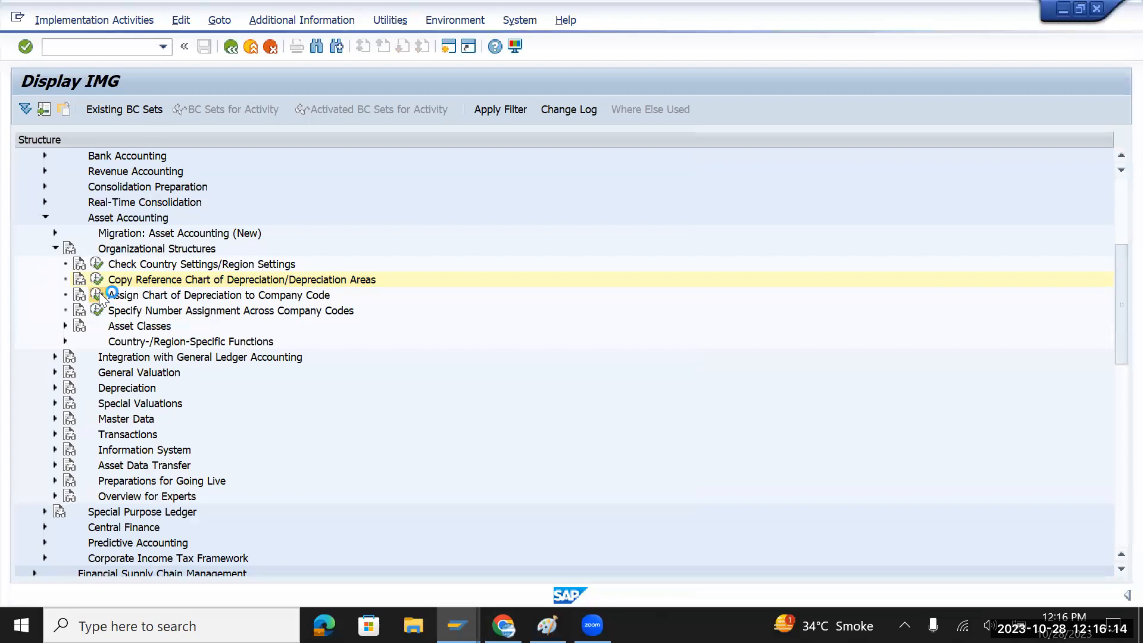
pyautogui.click(117, 570)
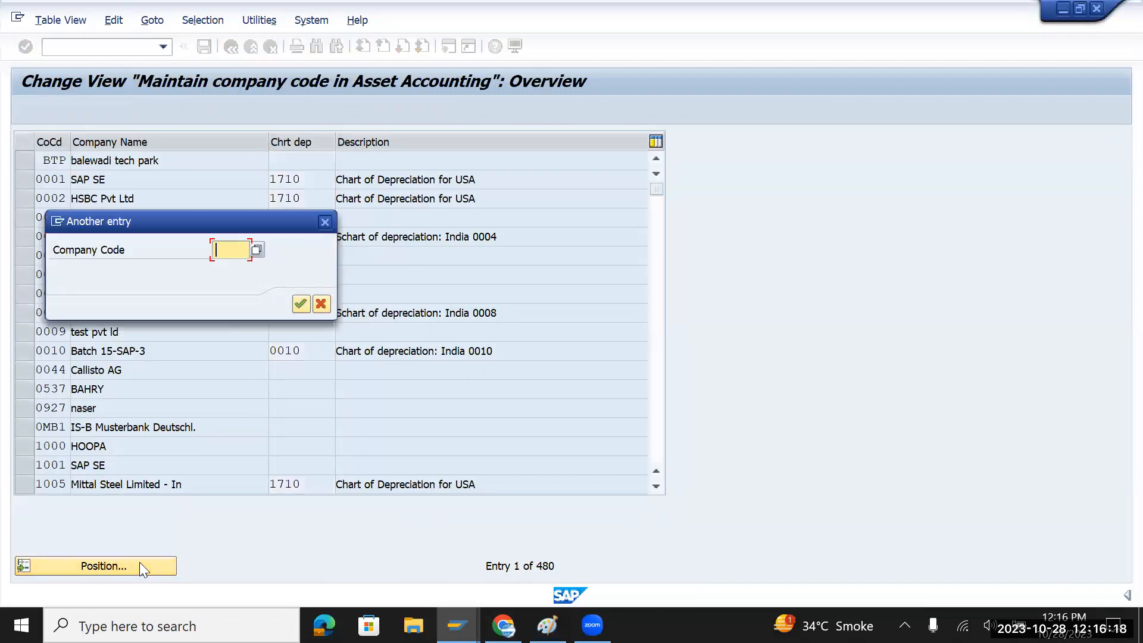
pyautogui.write('g')
pyautogui.press('BackSpace')
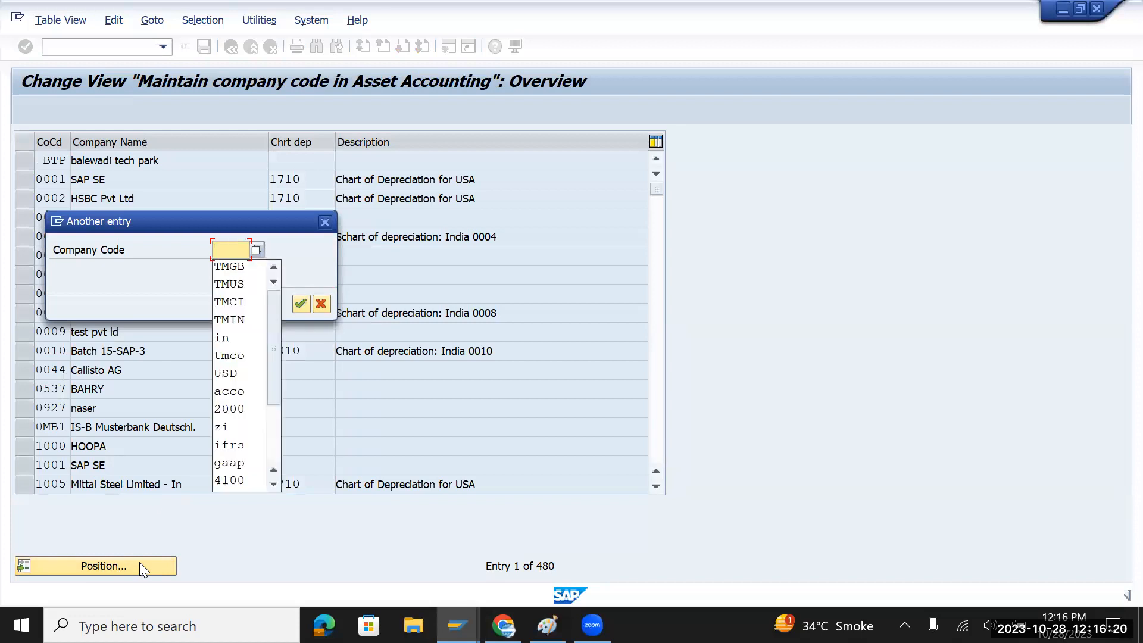
pyautogui.write('tmgb')
pyautogui.press('Return')
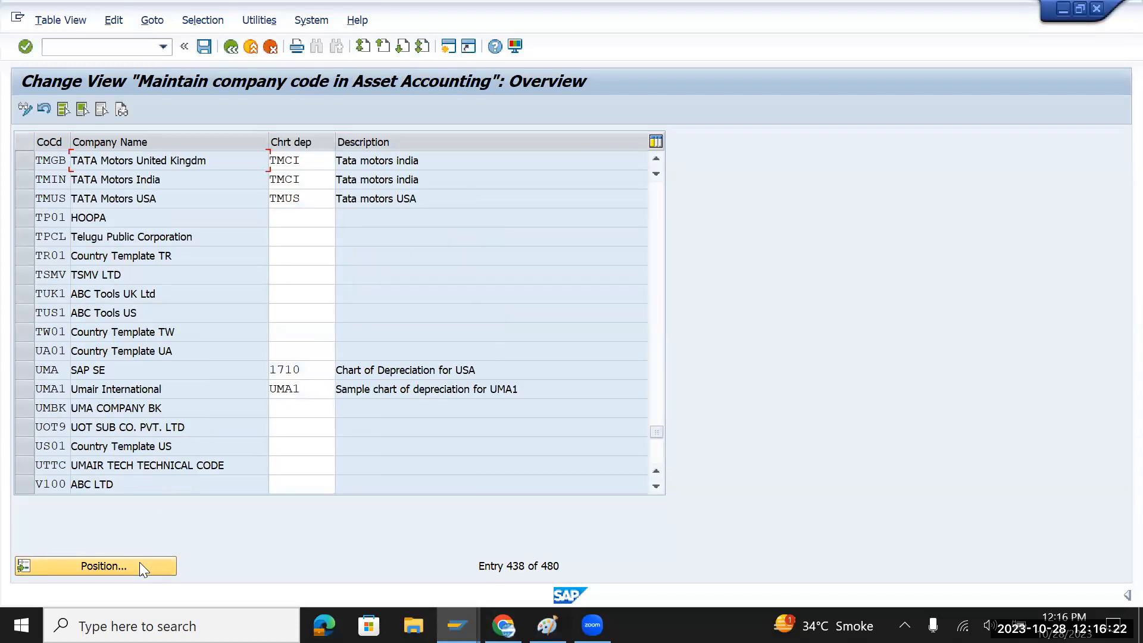
# Assign chart of depreciation TMGB to company code TMGB, save under the customizing request, and return to the configuration structure
pyautogui.click(309, 161)
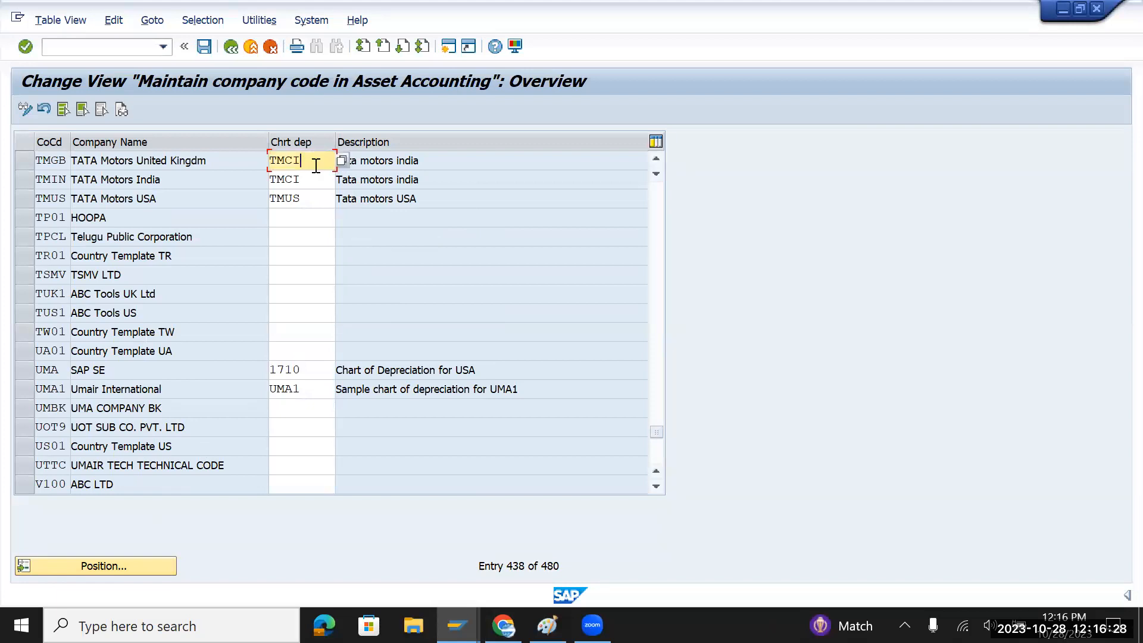
pyautogui.press('BackSpace')
pyautogui.press('BackSpace')
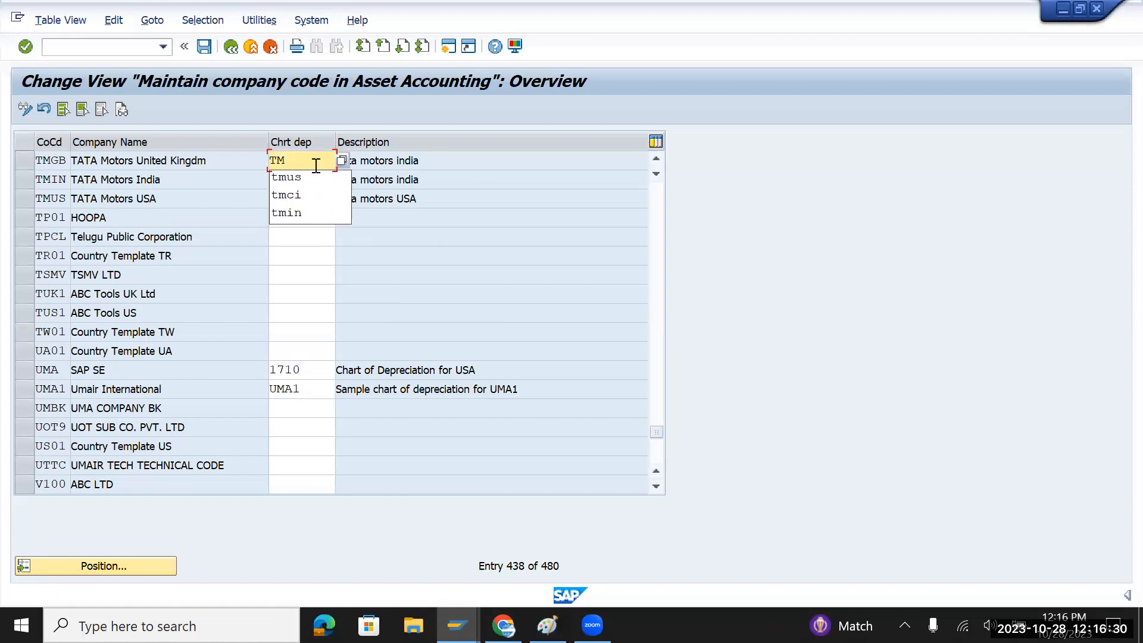
pyautogui.write('gb')
pyautogui.press('Return')
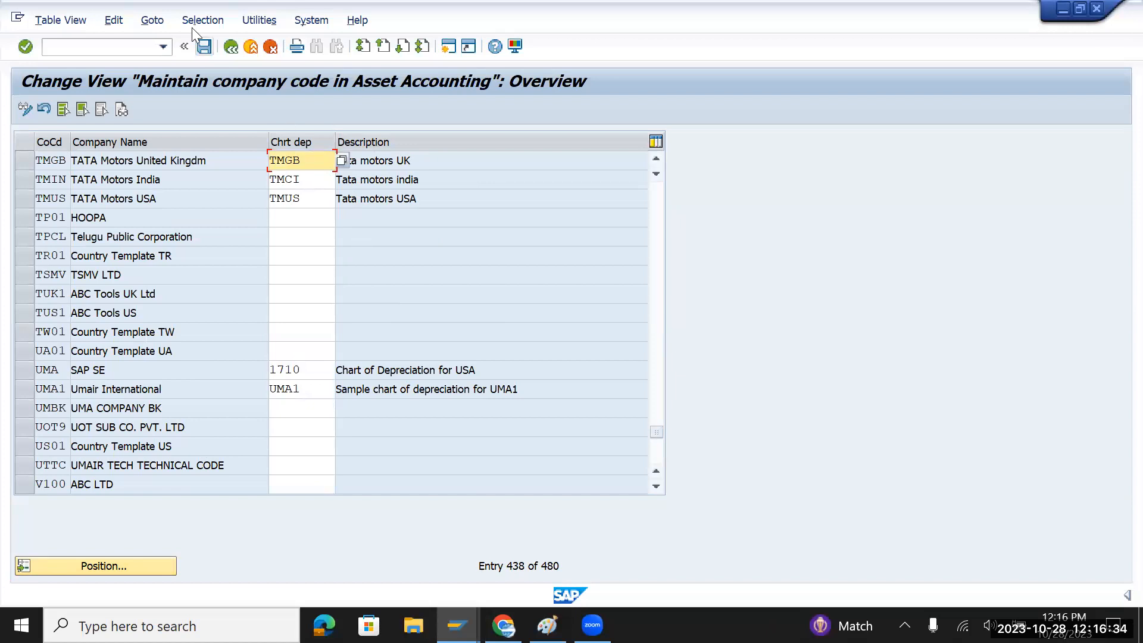
pyautogui.click(204, 47)
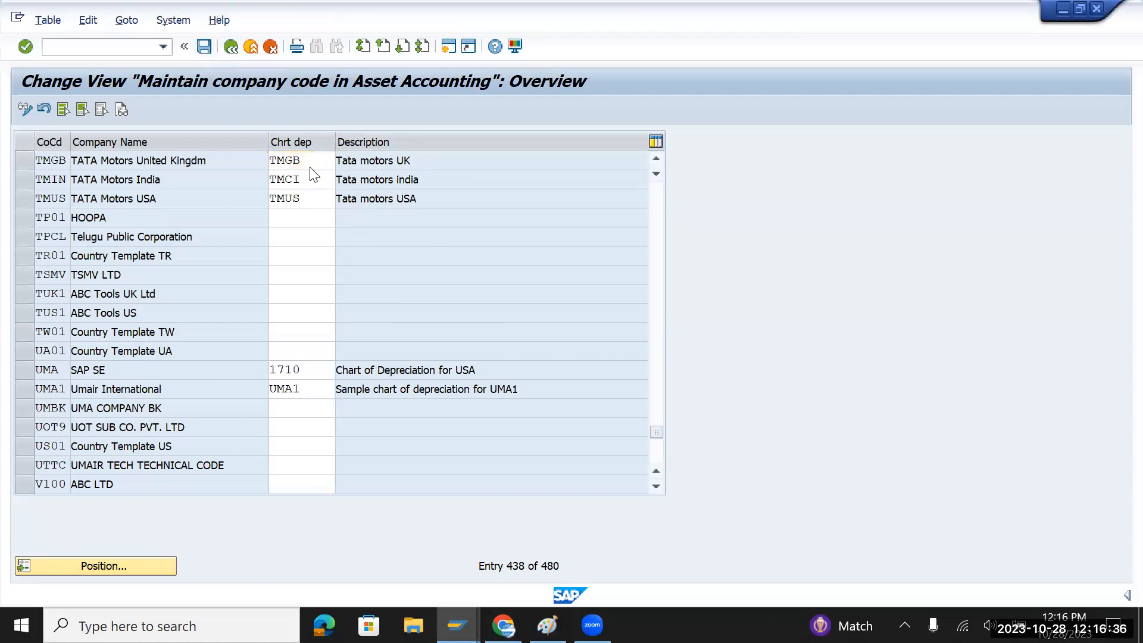
pyautogui.click(374, 305)
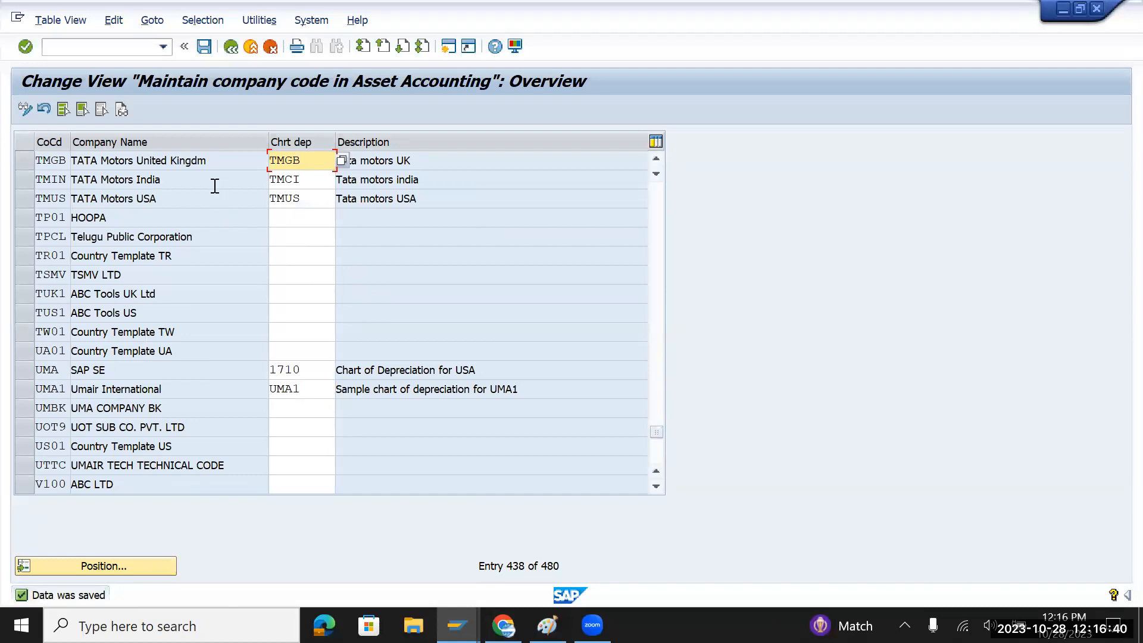
pyautogui.click(204, 46)
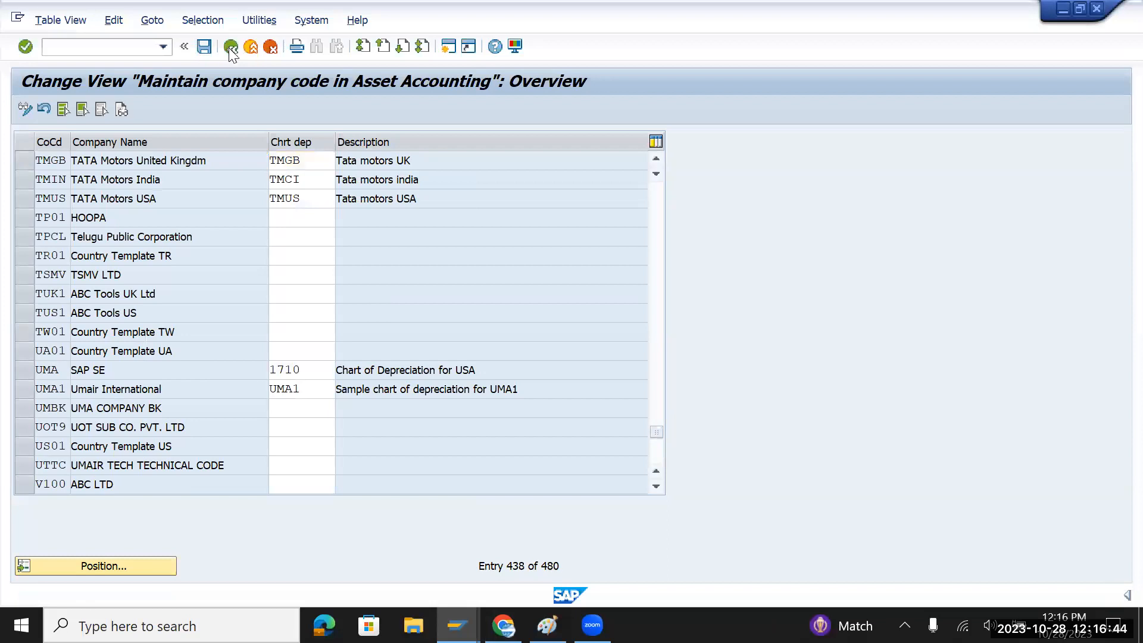
pyautogui.click(231, 46)
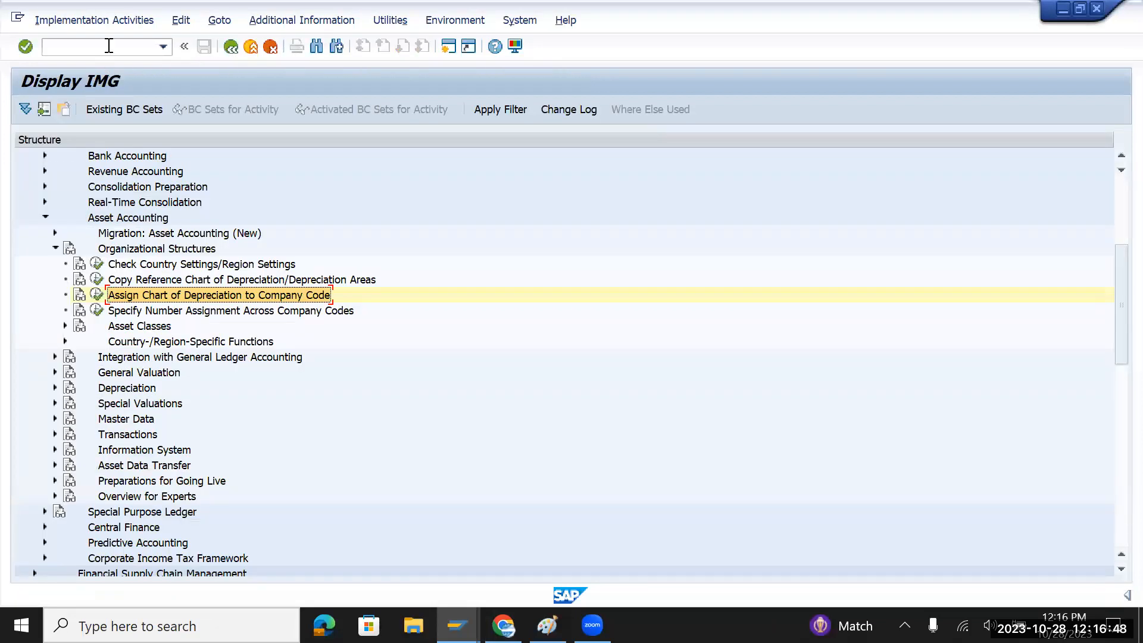
# Open a new session and try to start transactions FAGLTRVC and FAGLVRTC
pyautogui.click(109, 46)
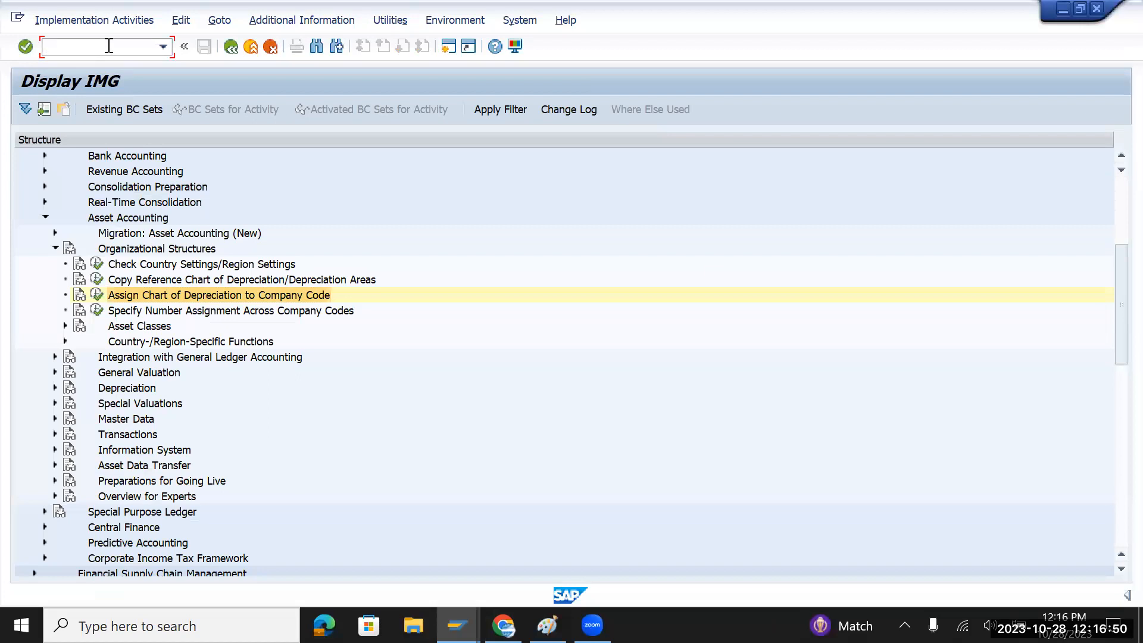
pyautogui.hotkey('ctrl', 'n')
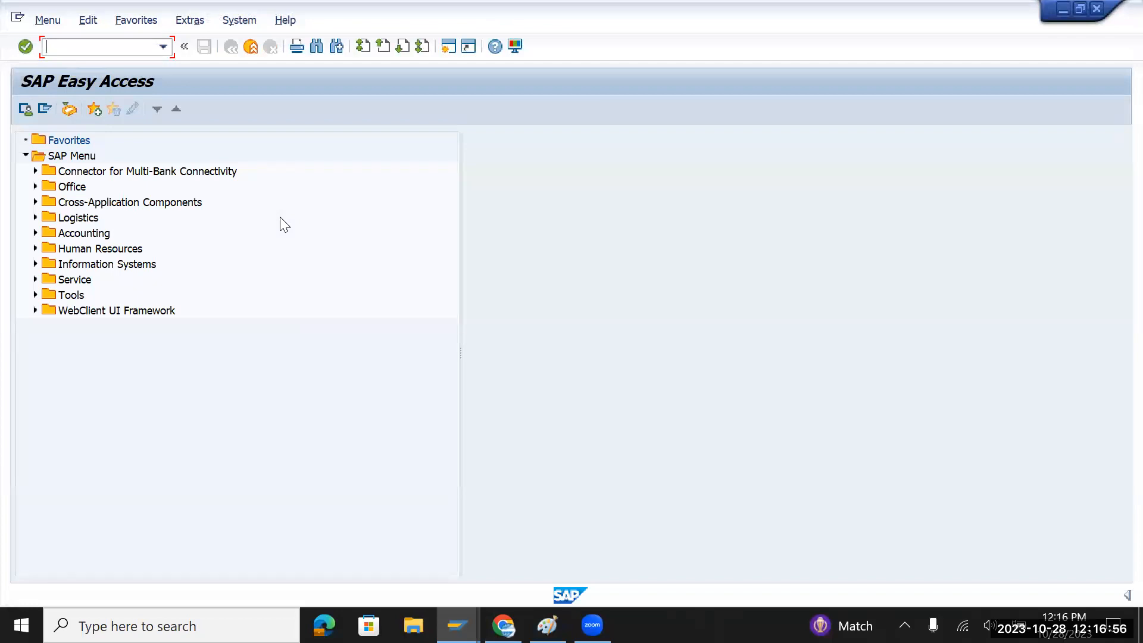
pyautogui.write('fagl')
pyautogui.write('vc')
pyautogui.press('Return')
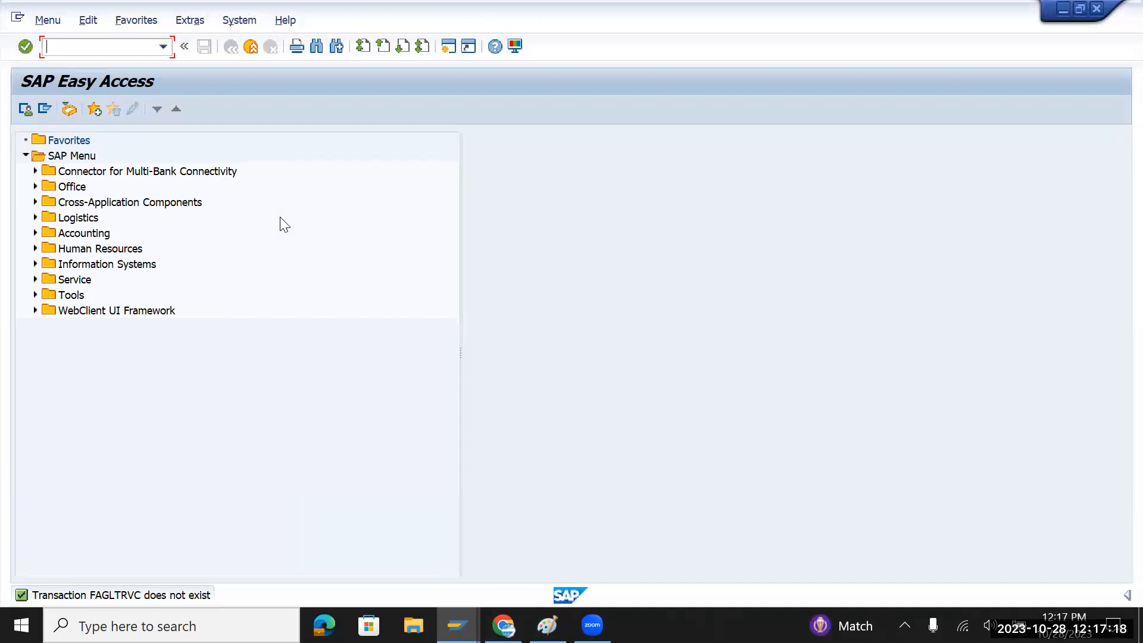
pyautogui.write('faglvrtc')
pyautogui.press('Return')
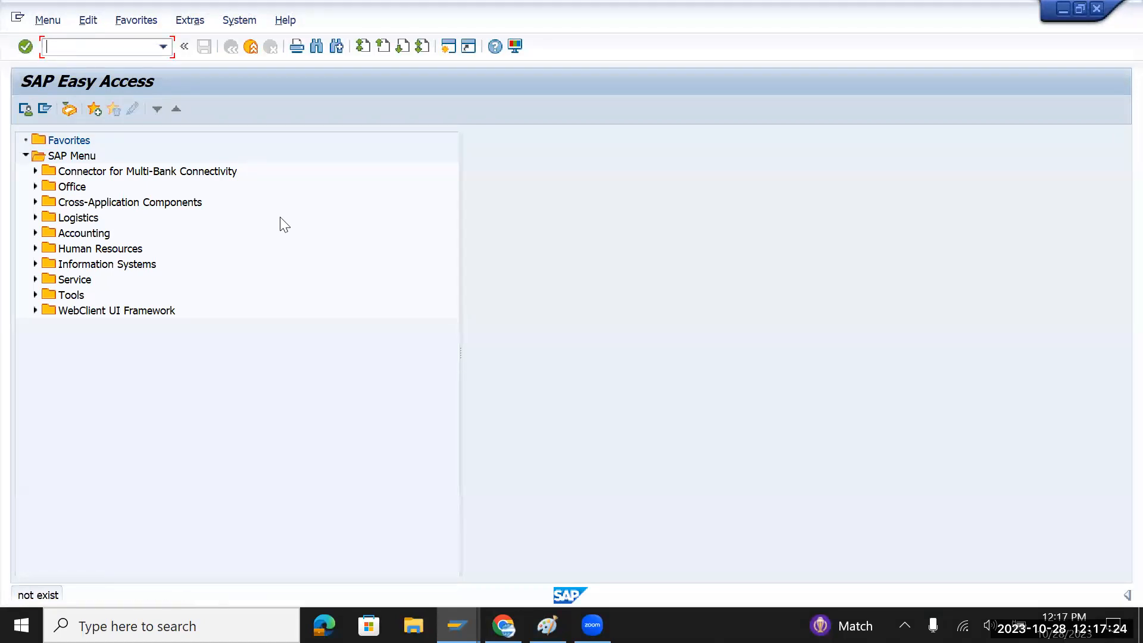
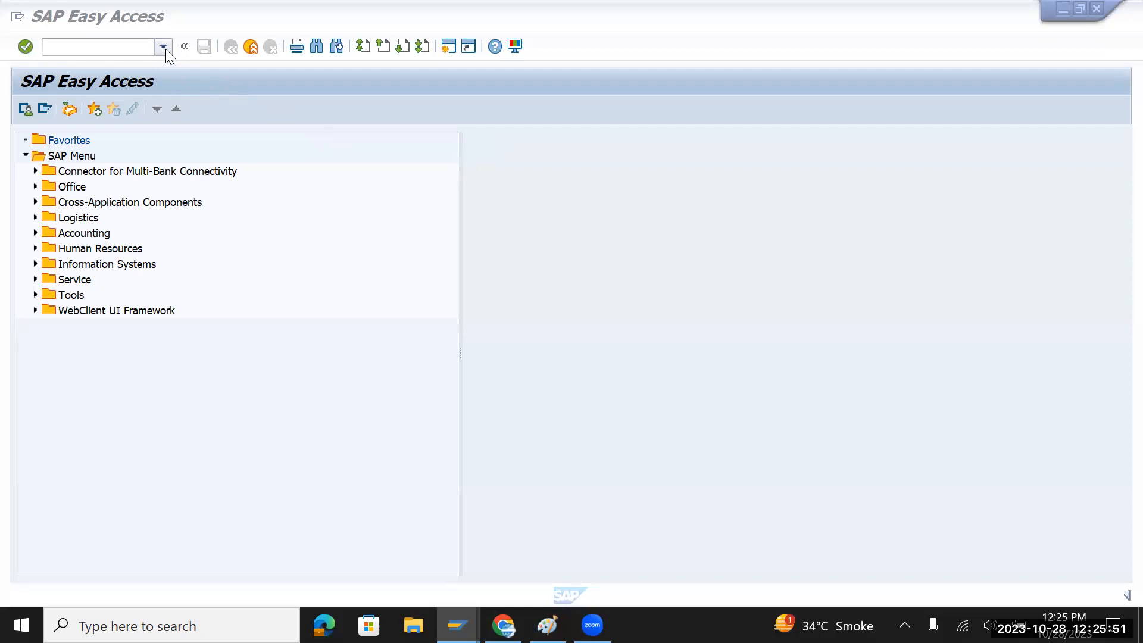
# Start transaction FAGLGVTR from the command history to open Balance Carryforward
pyautogui.click(165, 48)
pyautogui.click(126, 90)
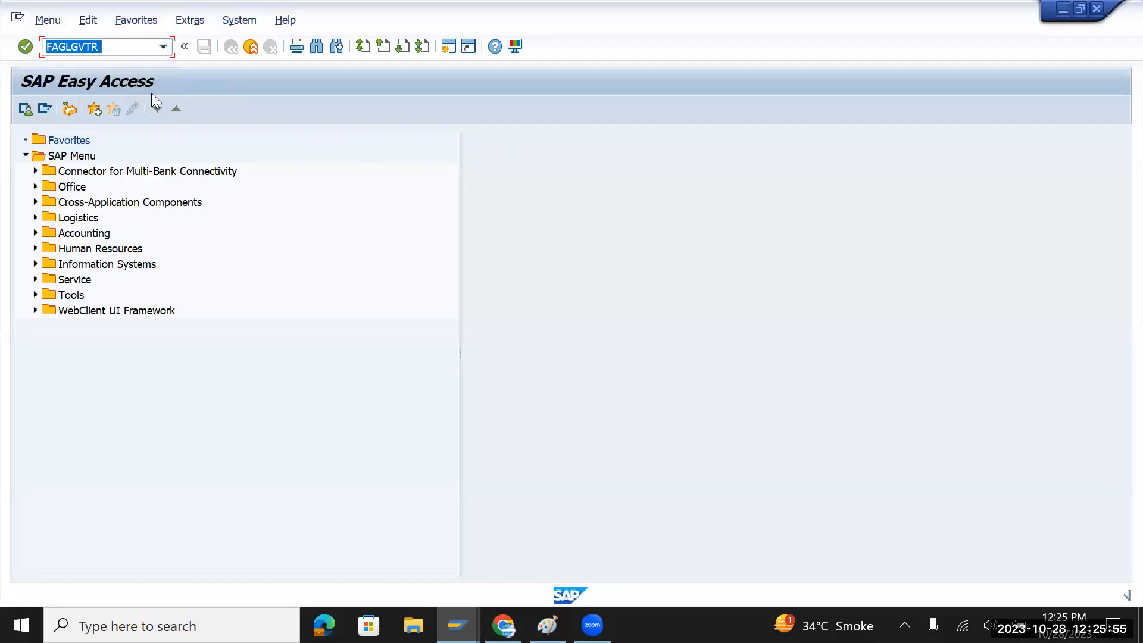
pyautogui.press('Return')
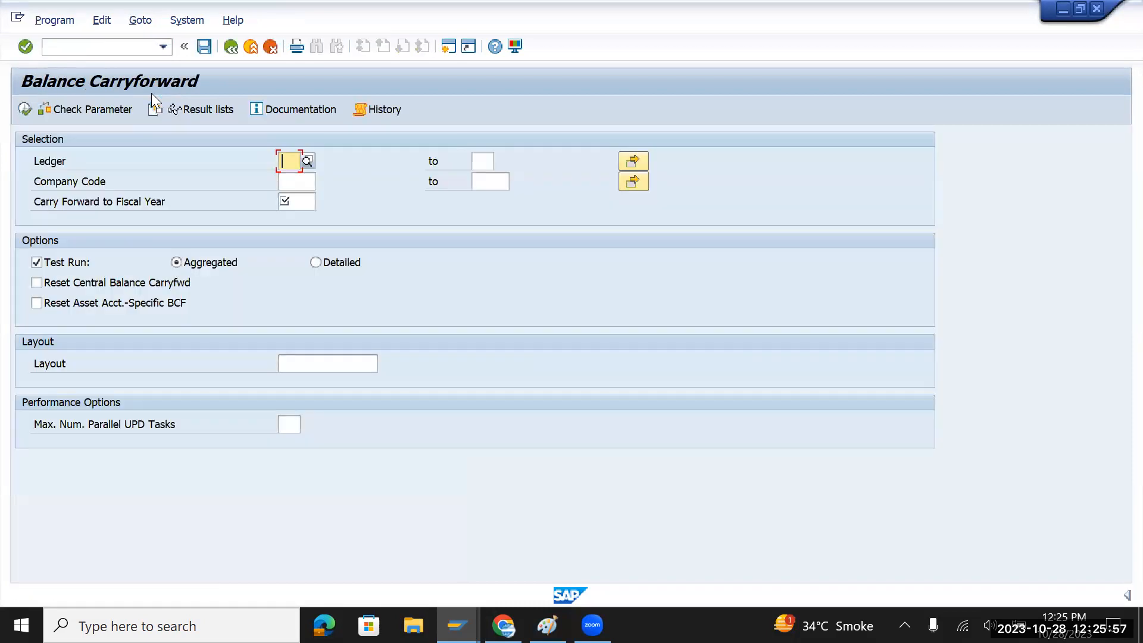
# Try an aggregated test run of the balance carryforward for company code TMUS to fiscal year 2022, and close the log
pyautogui.press('Tab')
pyautogui.press('Tab')
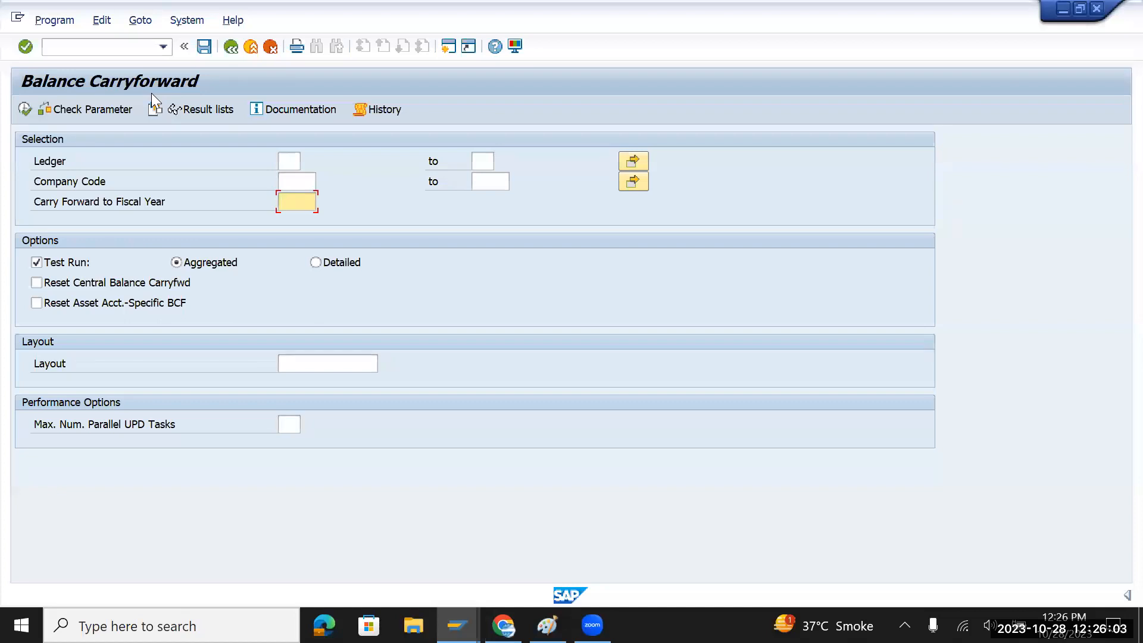
pyautogui.write('20')
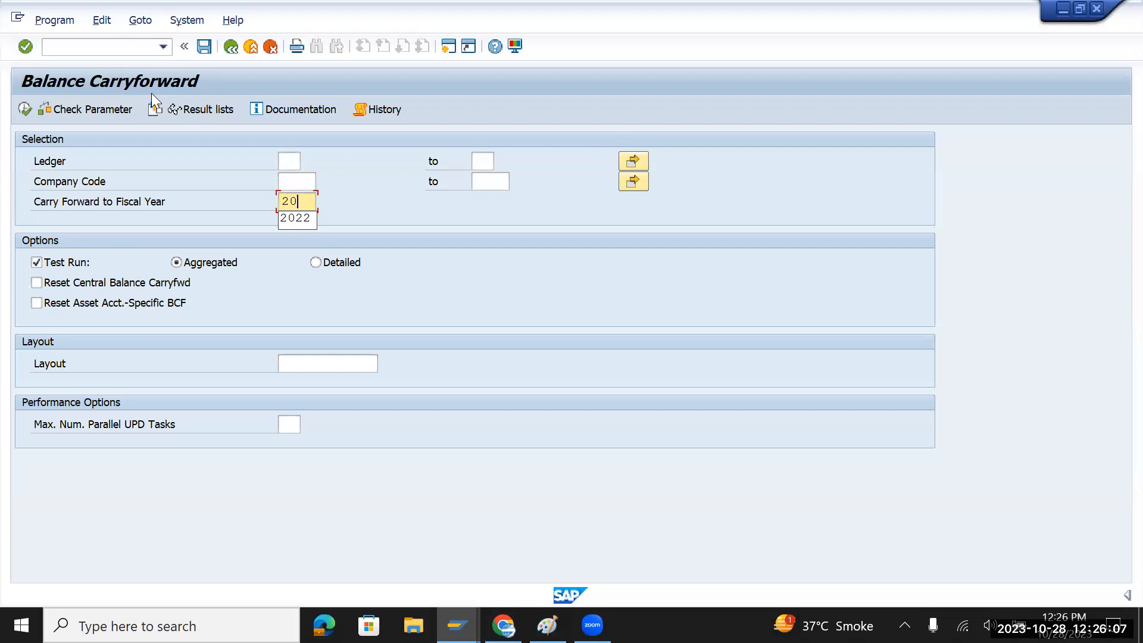
pyautogui.write('22')
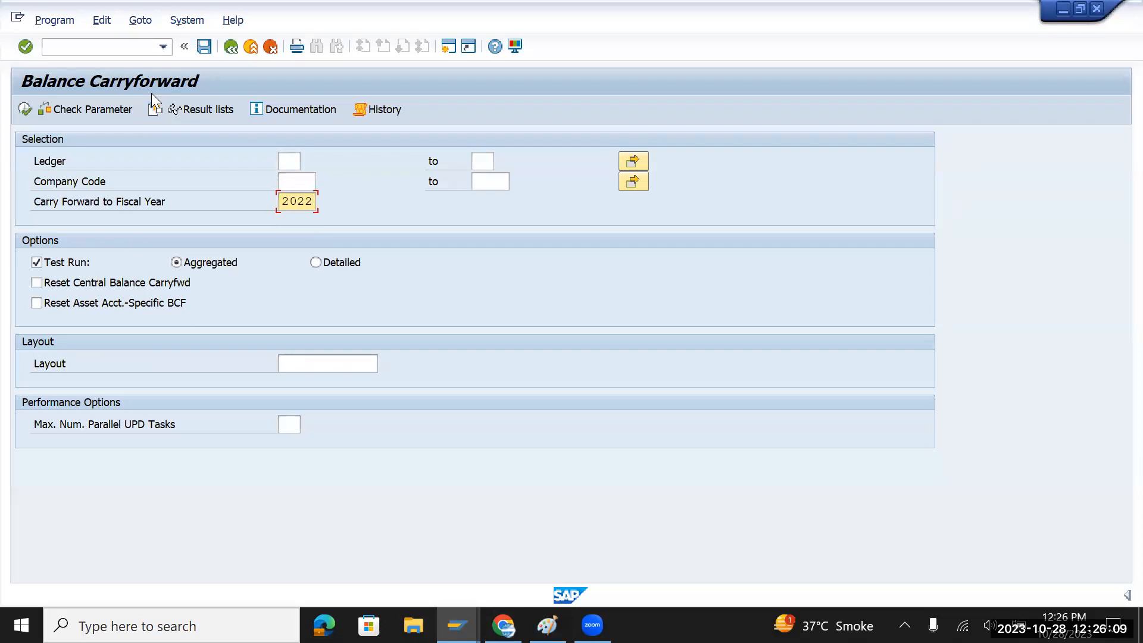
pyautogui.click(299, 182)
pyautogui.write('tm')
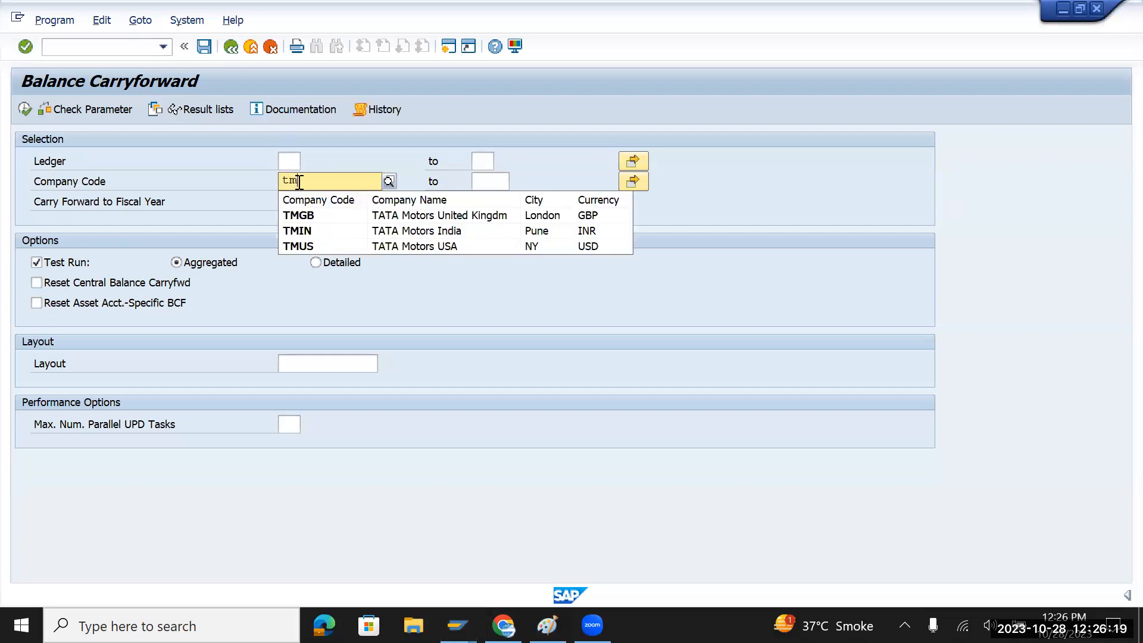
pyautogui.write('us')
pyautogui.press('Tab')
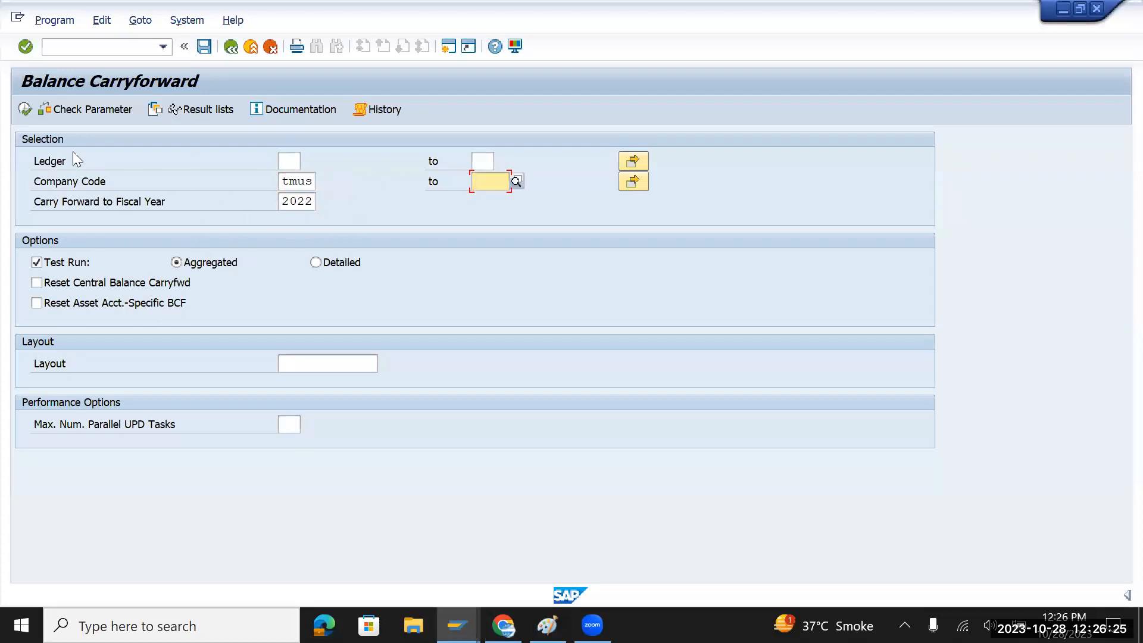
pyautogui.click(27, 108)
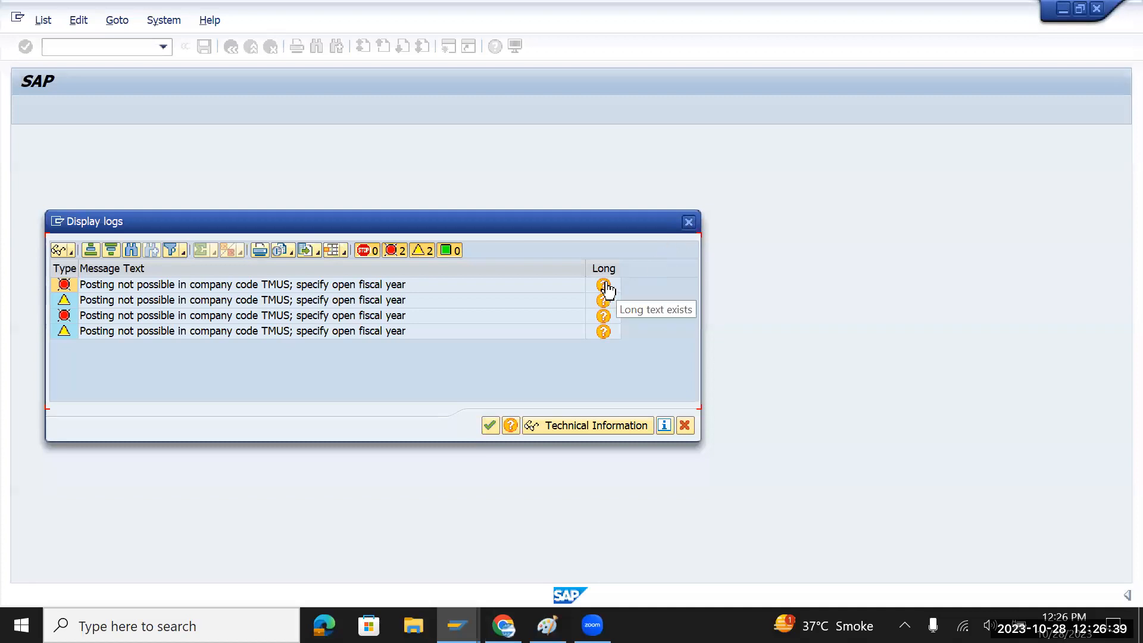
pyautogui.click(689, 222)
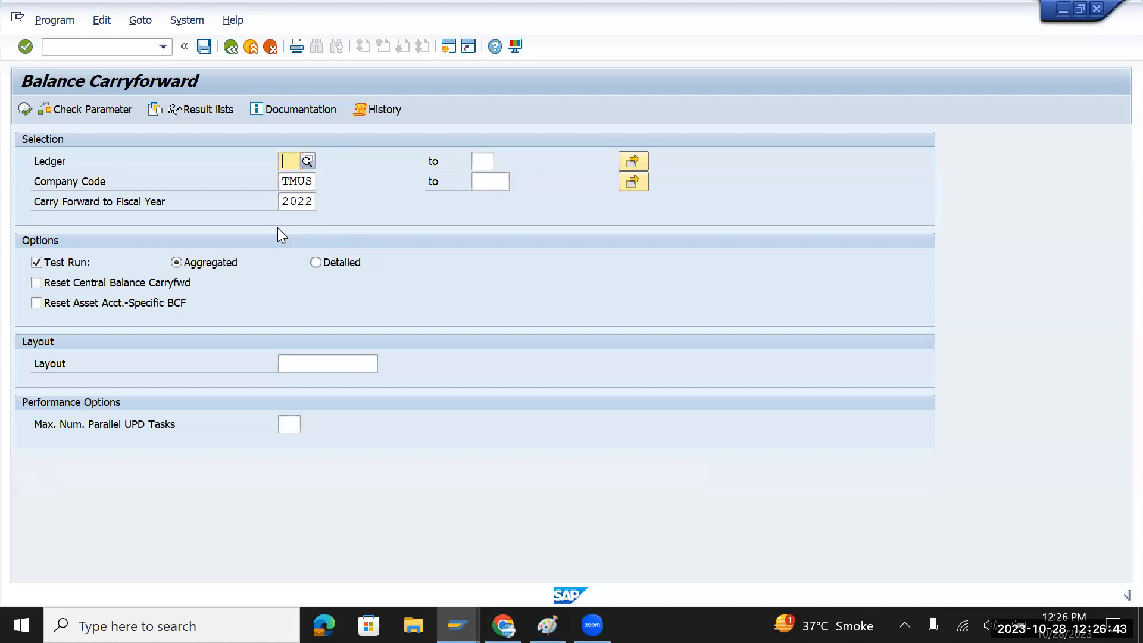
# Switch to another open session, return to SAP Easy Access, and start transaction FAA_CMP
pyautogui.hotkey('alt', 'Tab')
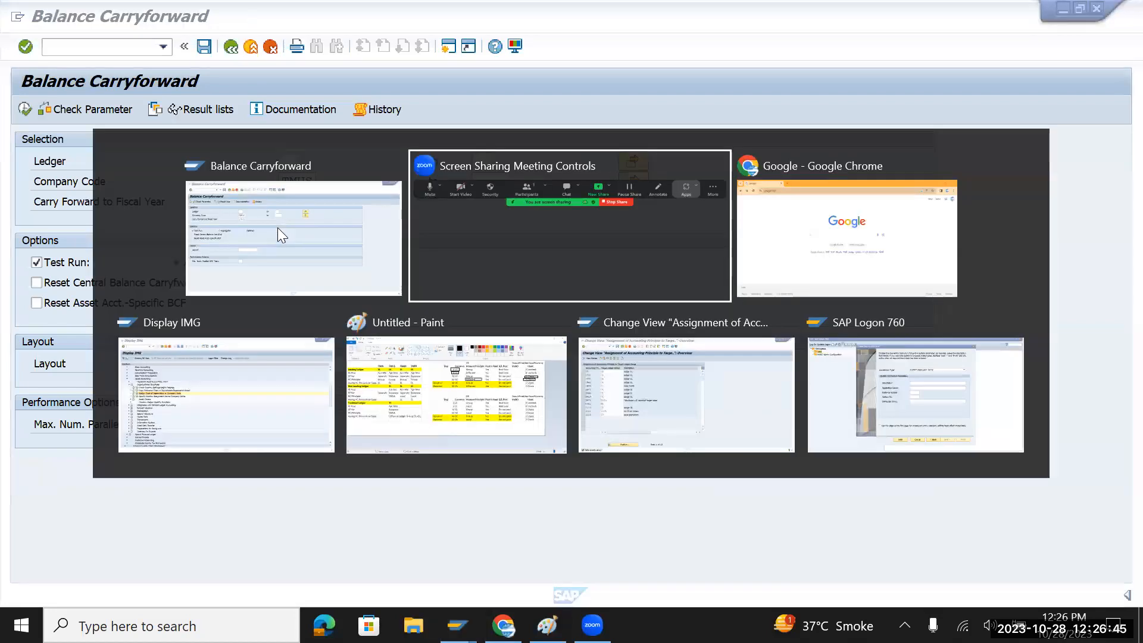
pyautogui.click(278, 227)
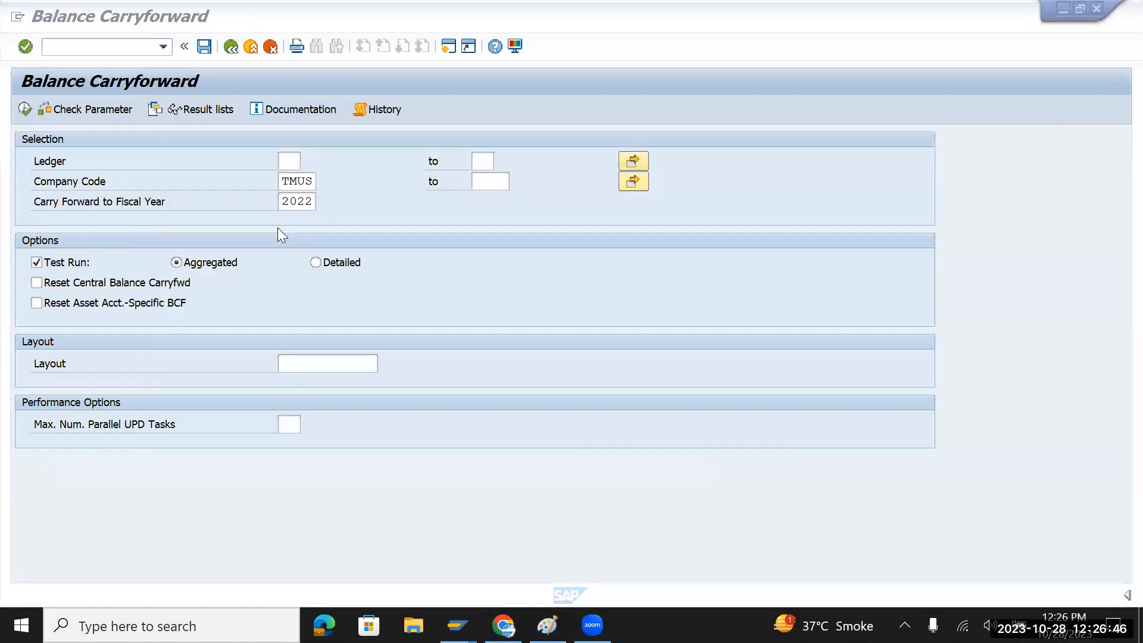
pyautogui.click(399, 240)
pyautogui.press('F3')
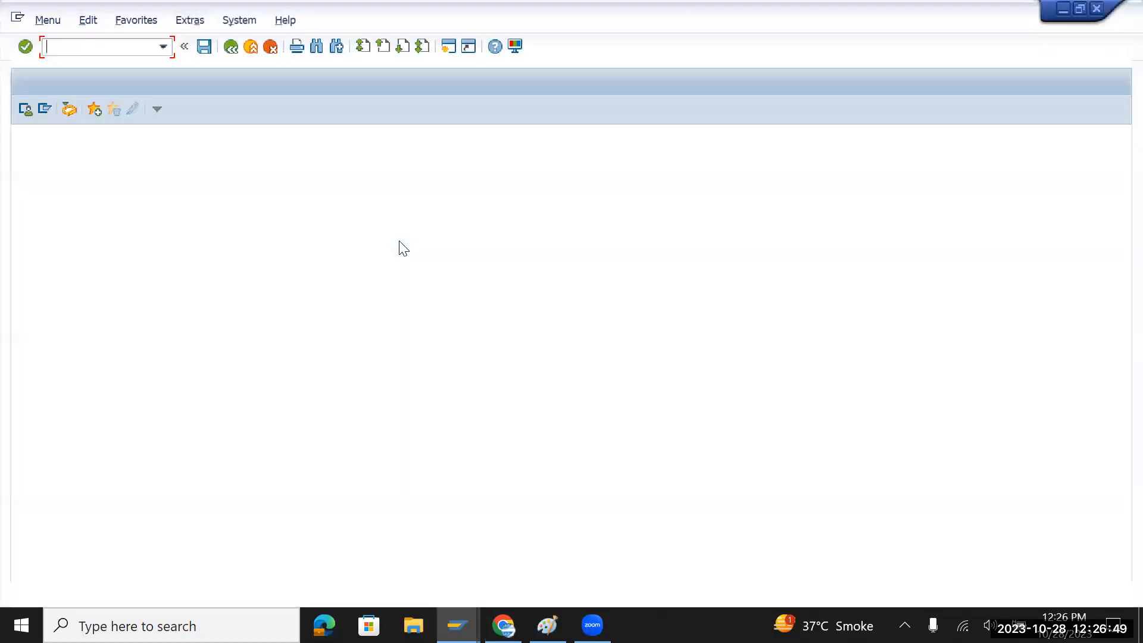
pyautogui.write('f')
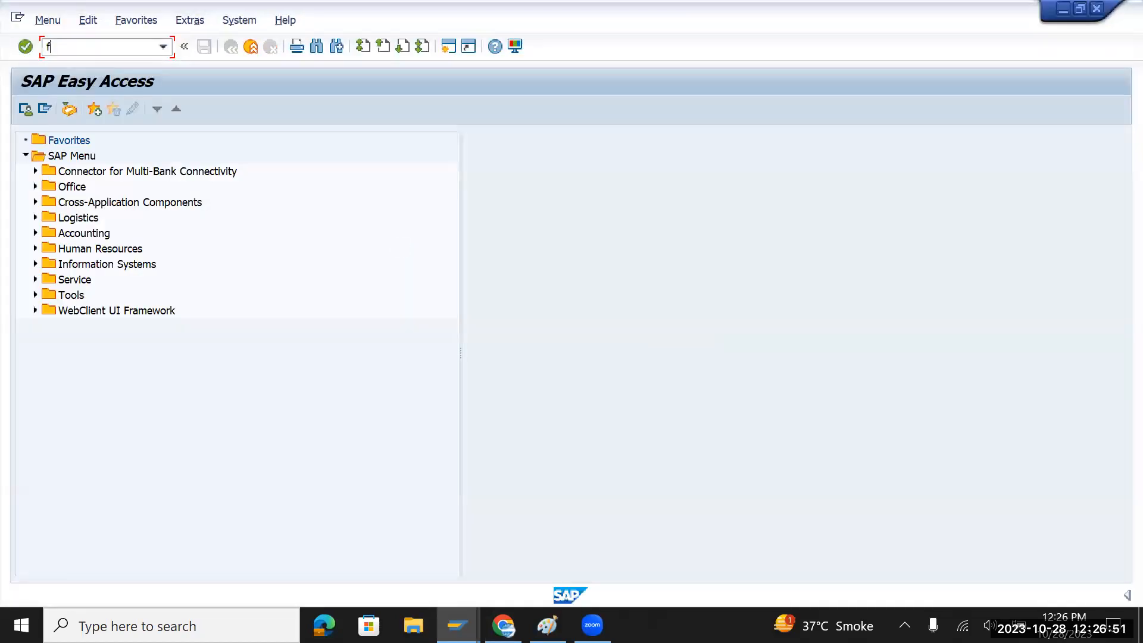
pyautogui.write('aa_cmp')
pyautogui.press('Return')
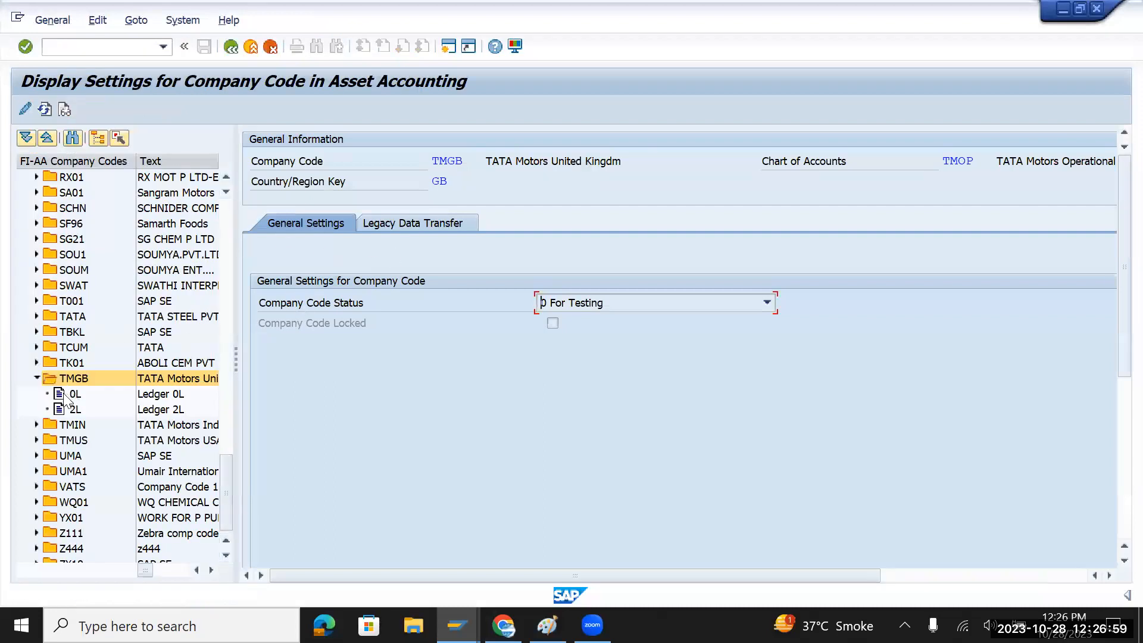
# Open the ledger 0L settings of company code TMUS in change mode
pyautogui.click(36, 378)
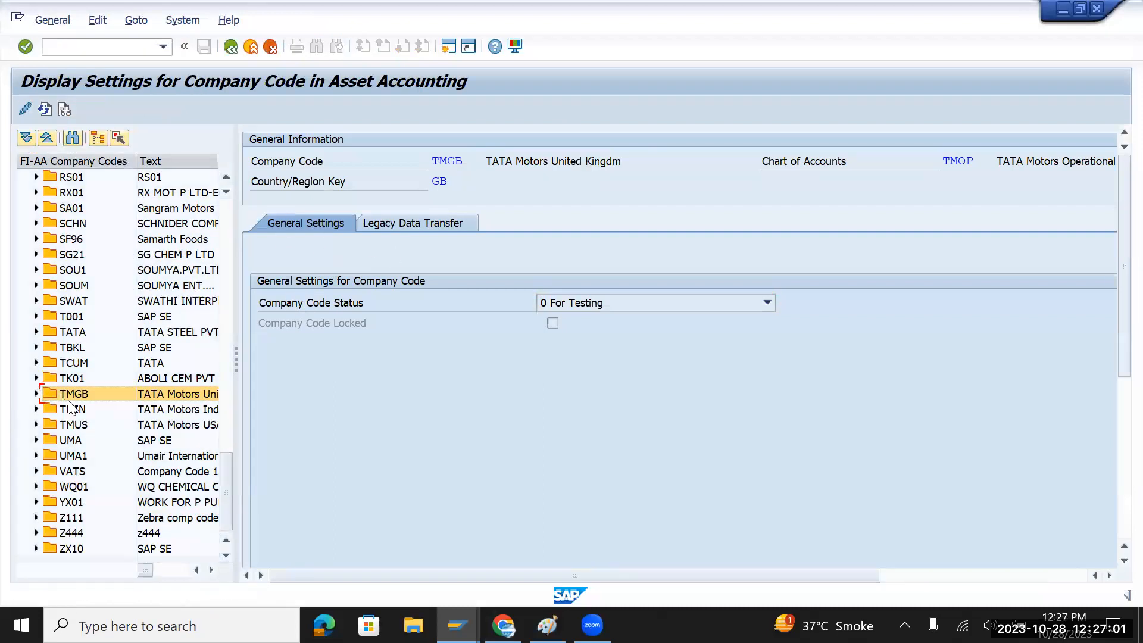
pyautogui.click(57, 424)
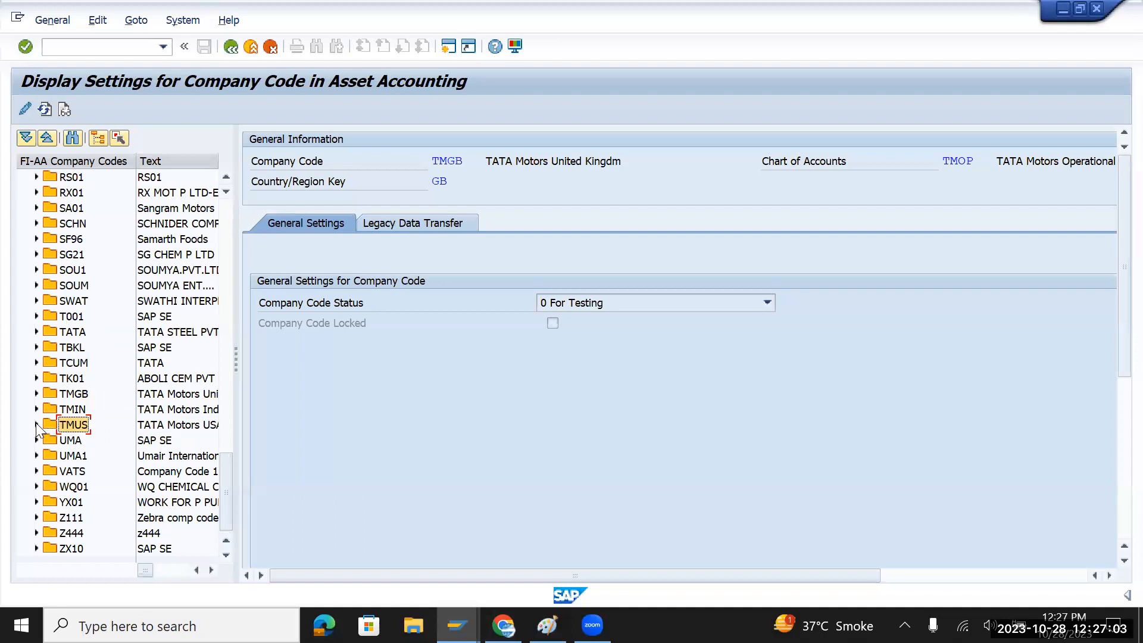
pyautogui.click(36, 424)
pyautogui.click(73, 442)
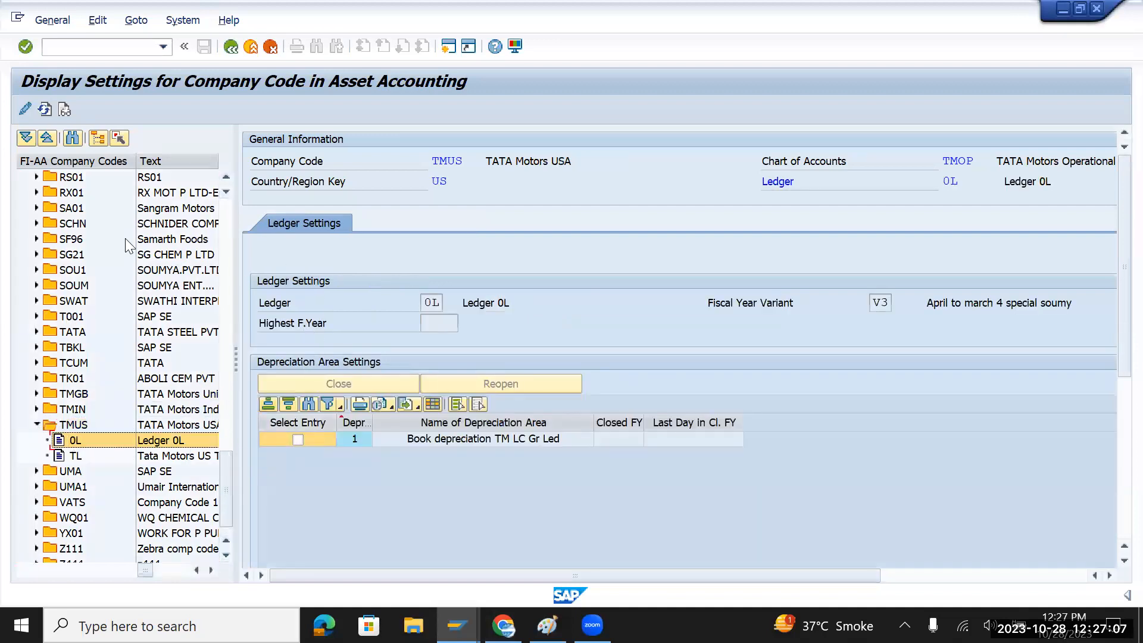
pyautogui.click(25, 109)
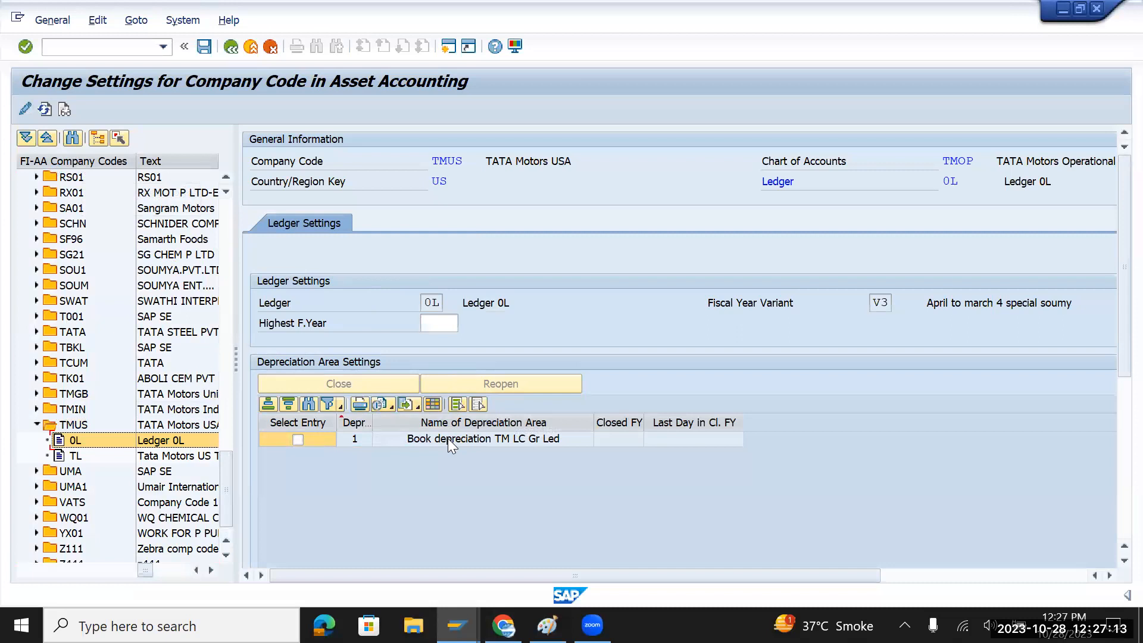
# Set the highest fiscal year of ledger 0L for TMUS to 2023, save, and close the message log
pyautogui.click(448, 438)
pyautogui.click(433, 326)
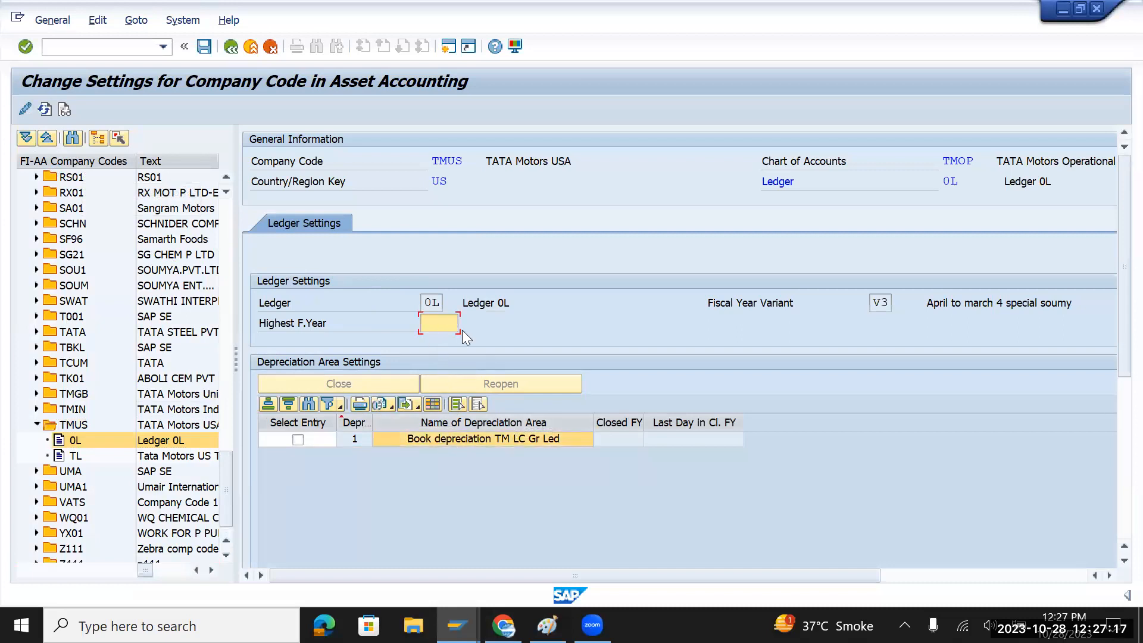
pyautogui.press('Return')
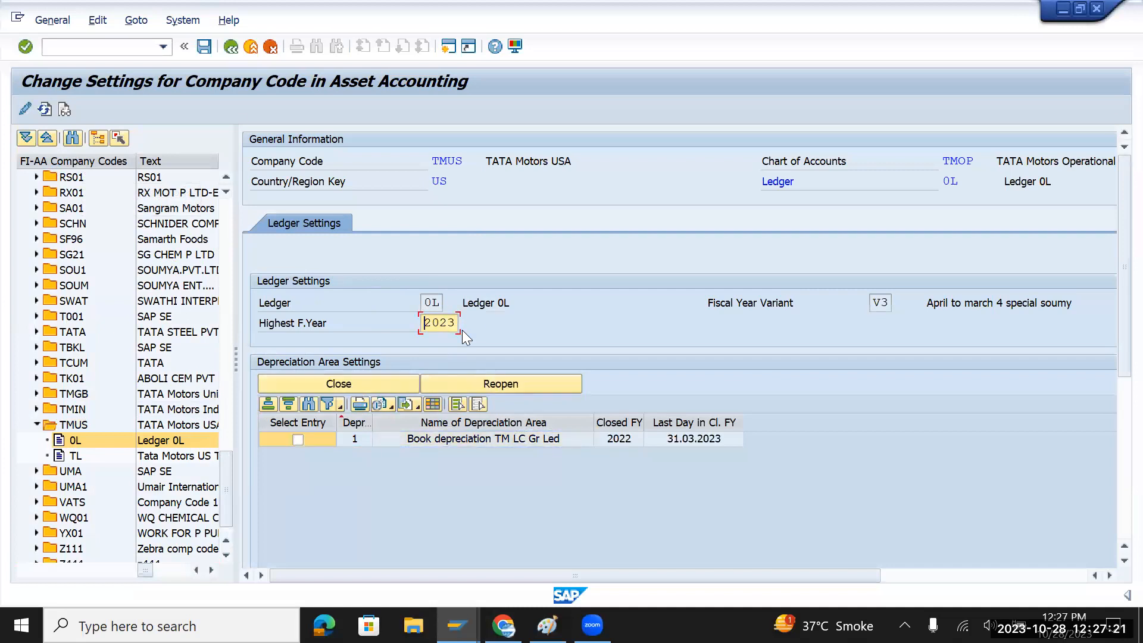
pyautogui.click(204, 46)
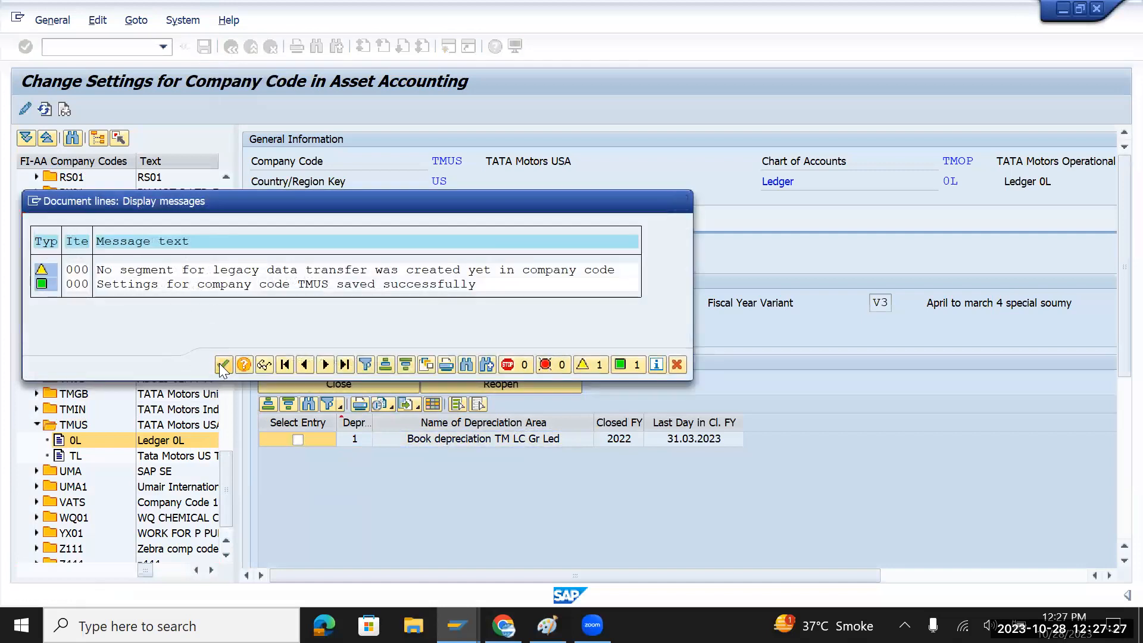
pyautogui.click(221, 364)
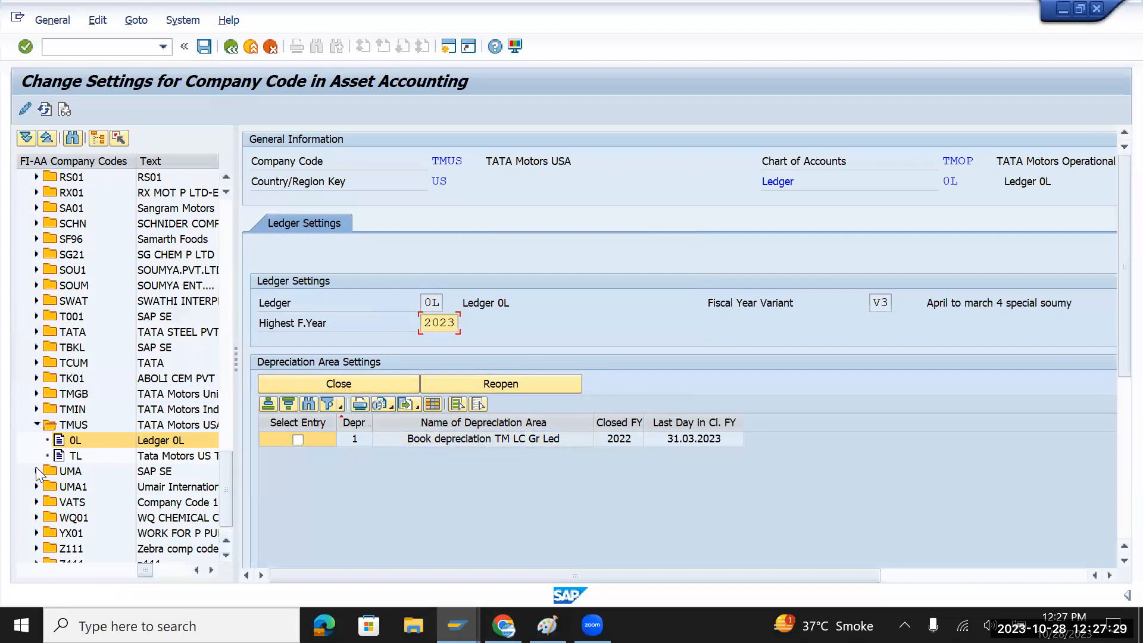
# Collapse company code TMUS and open the ledger 0L settings of company code TMGB in change mode
pyautogui.click(37, 424)
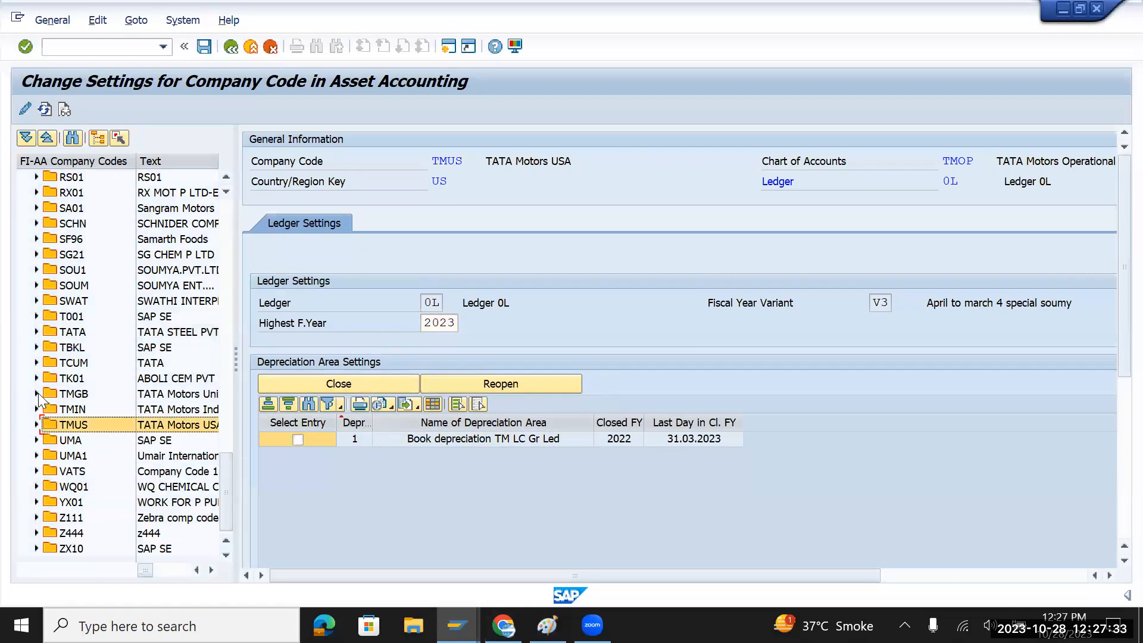
pyautogui.click(37, 393)
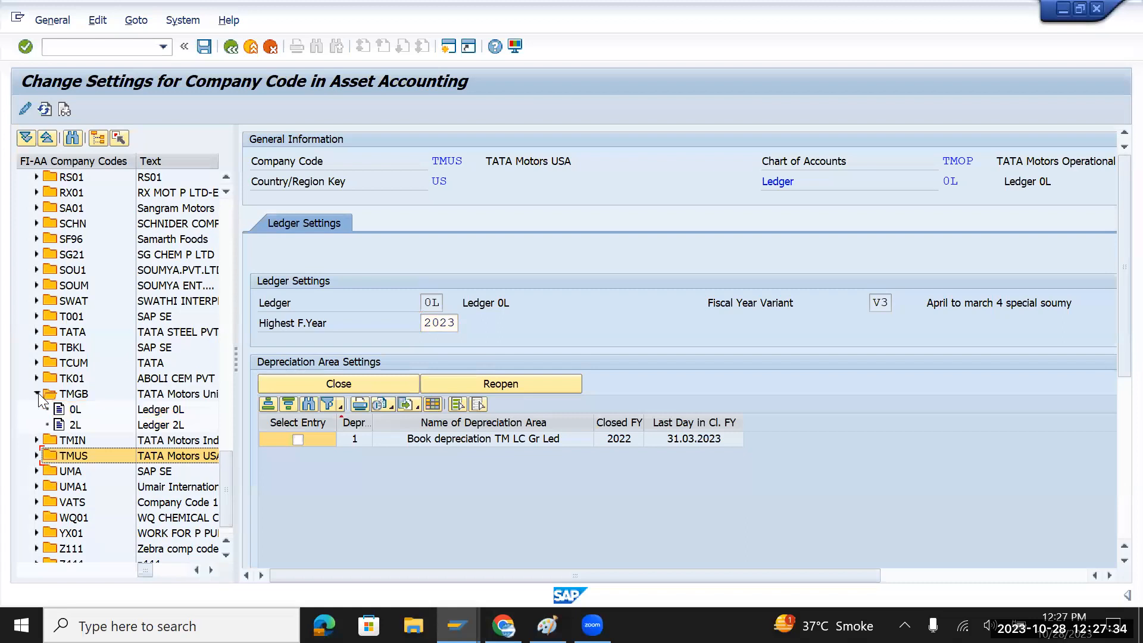
pyautogui.doubleClick(75, 411)
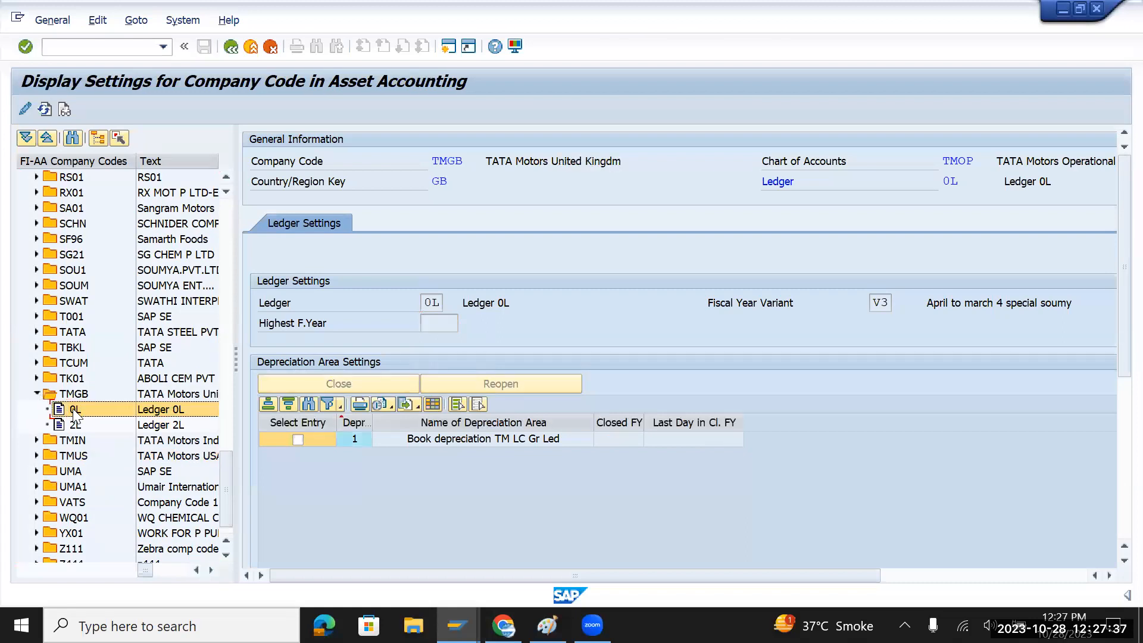
pyautogui.click(25, 109)
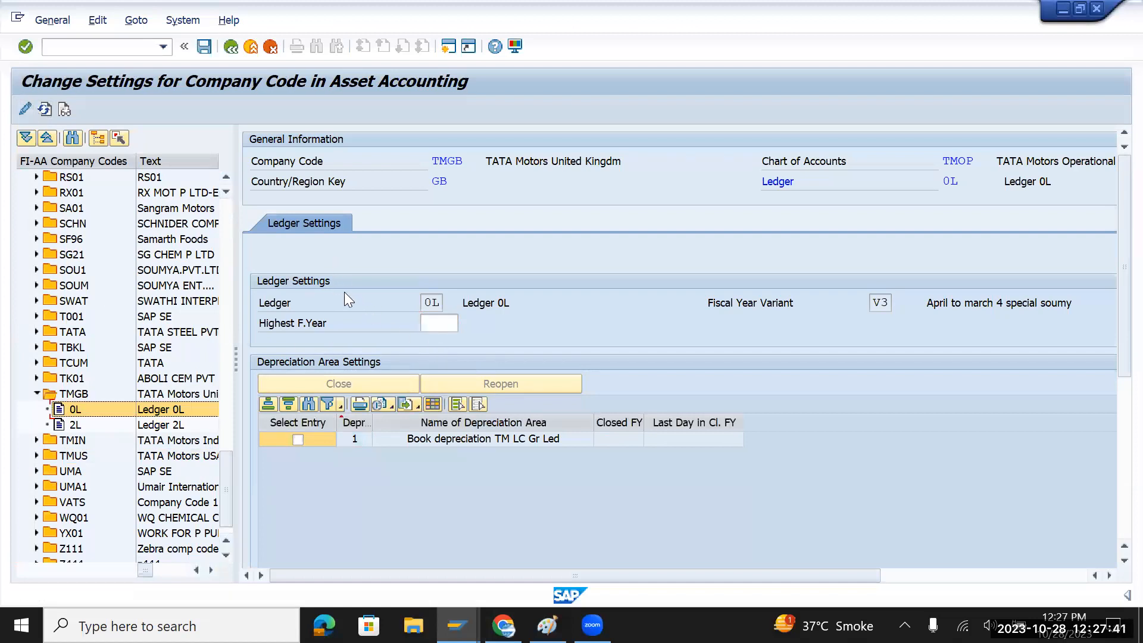
# Set the highest fiscal year of ledger 0L for TMGB to 2023, save, and close the message log
pyautogui.click(434, 325)
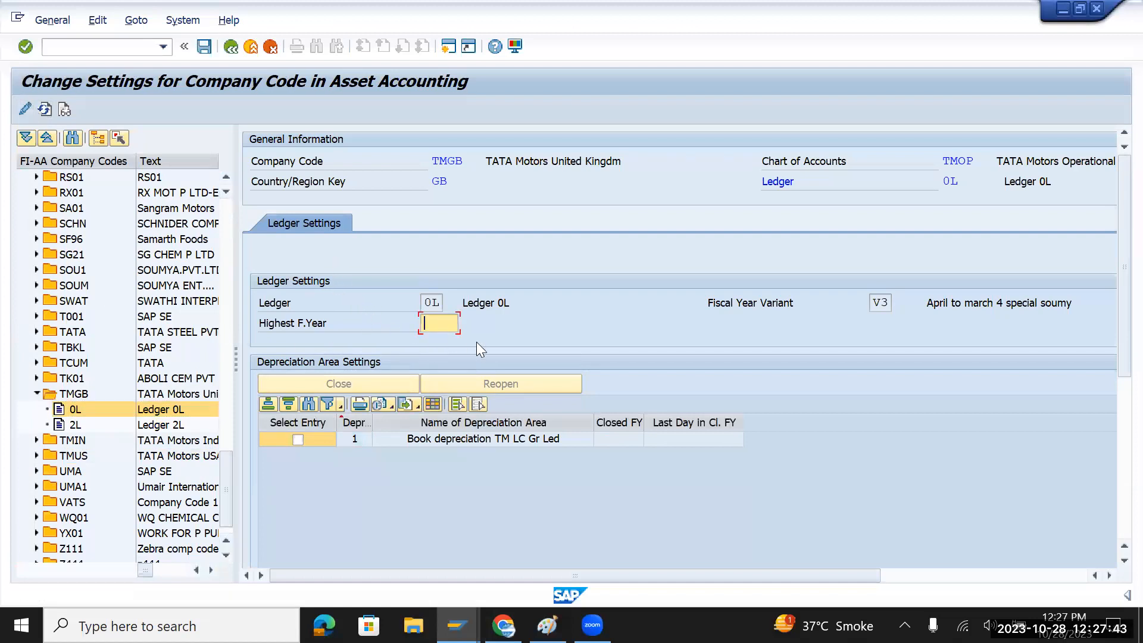
pyautogui.write('2023')
pyautogui.press('Return')
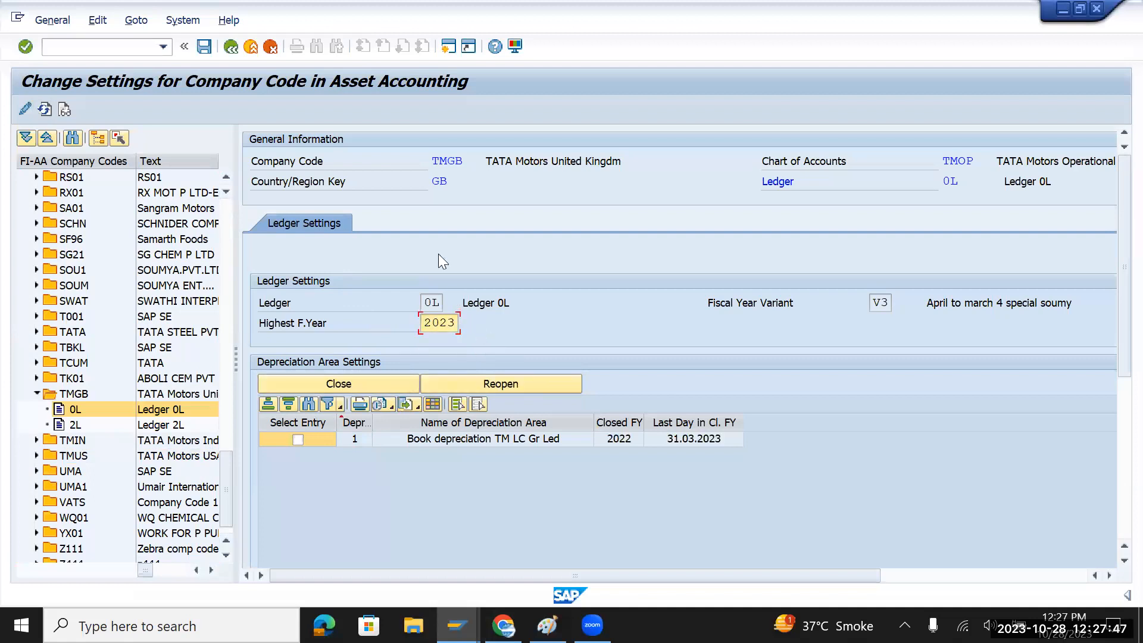
pyautogui.click(207, 48)
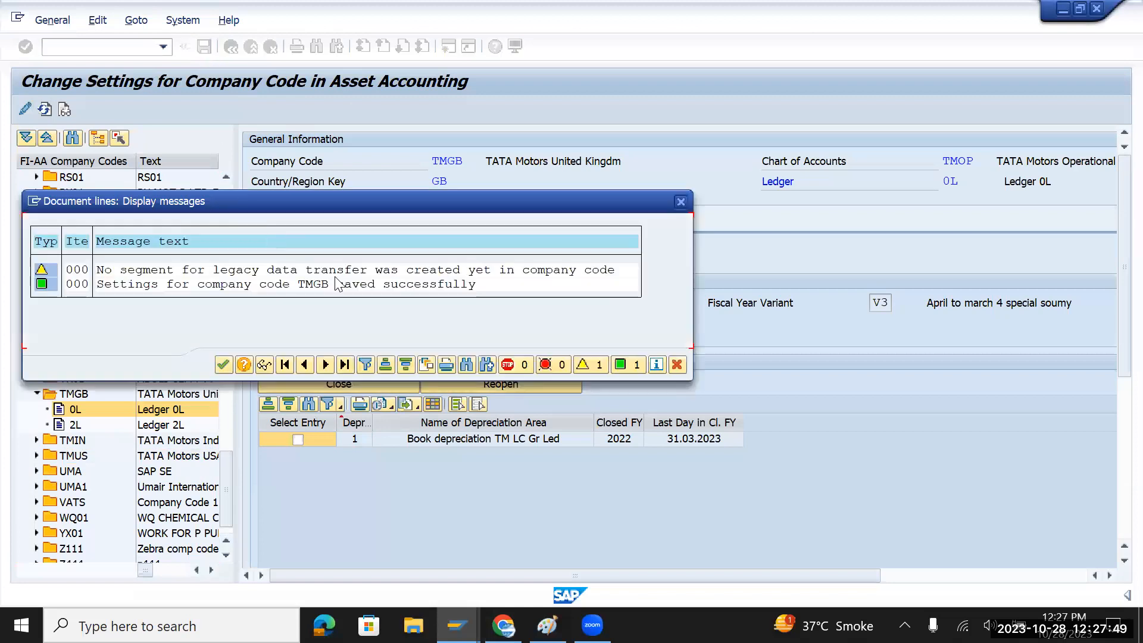
pyautogui.click(223, 365)
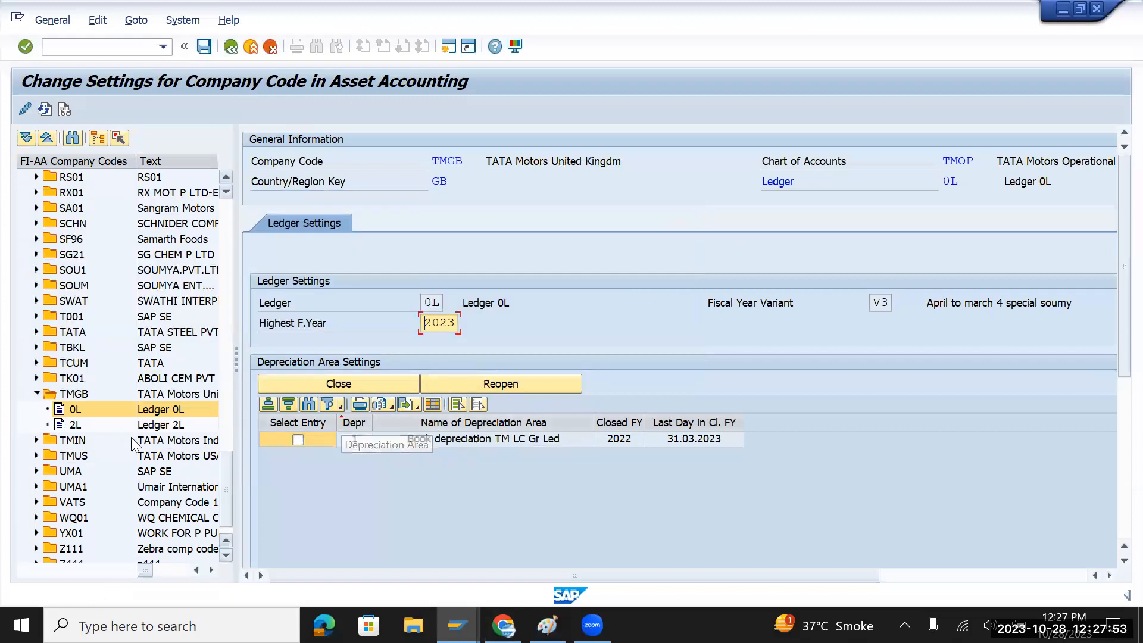
# Check the settings of ledger 2L under TMGB and ledger TL under TMUS, and return to SAP Easy Access
pyautogui.click(74, 425)
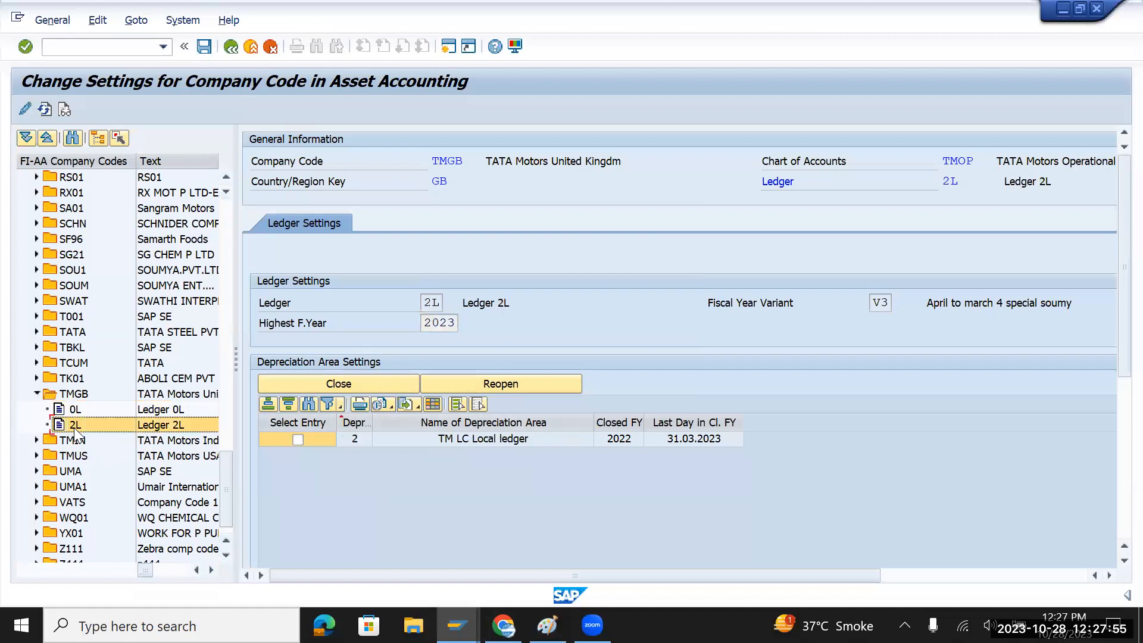
pyautogui.click(36, 394)
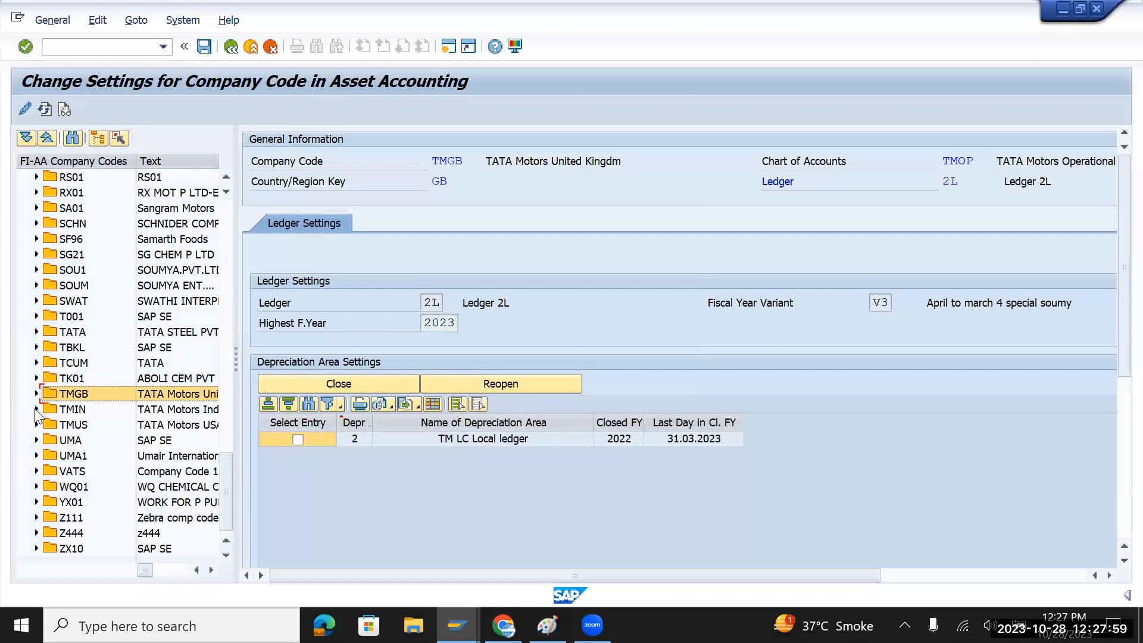
pyautogui.click(36, 424)
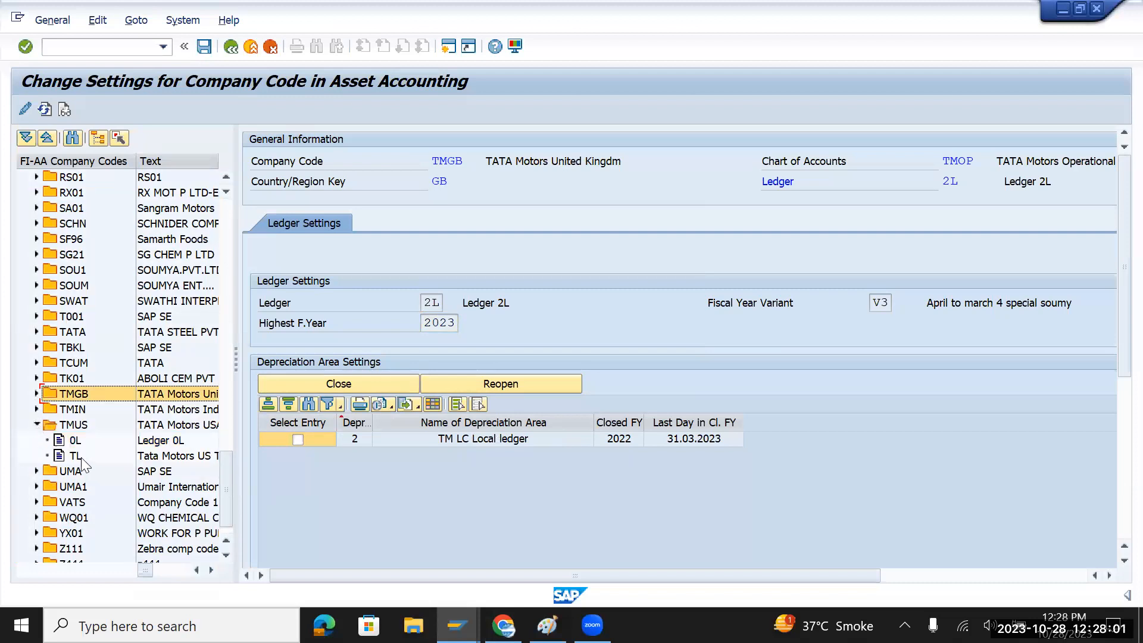
pyautogui.click(81, 457)
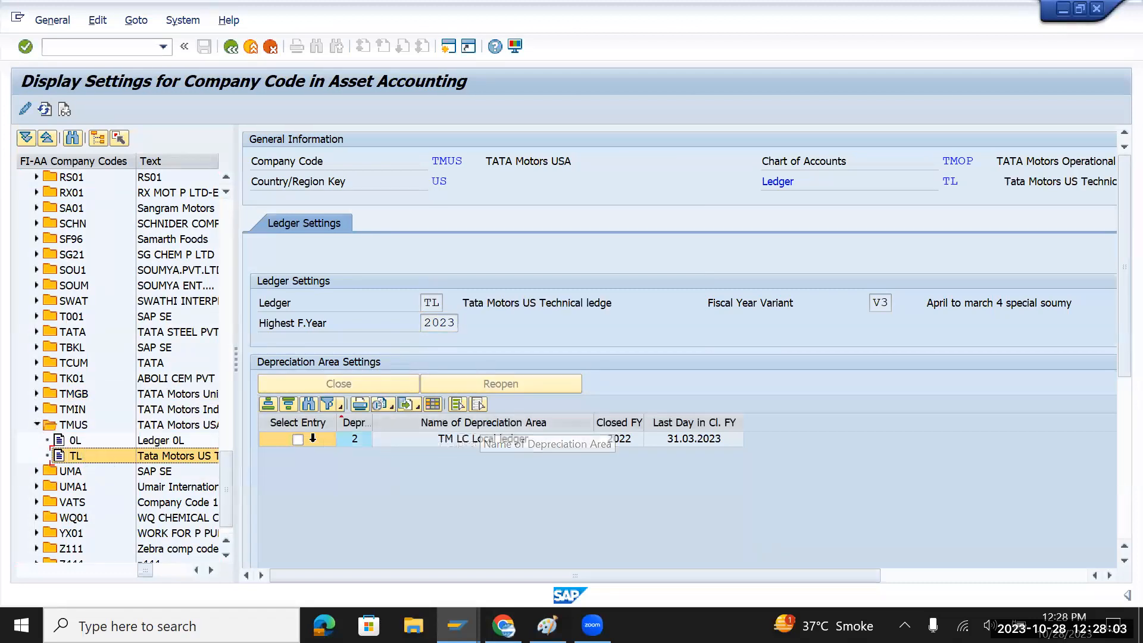
pyautogui.click(230, 48)
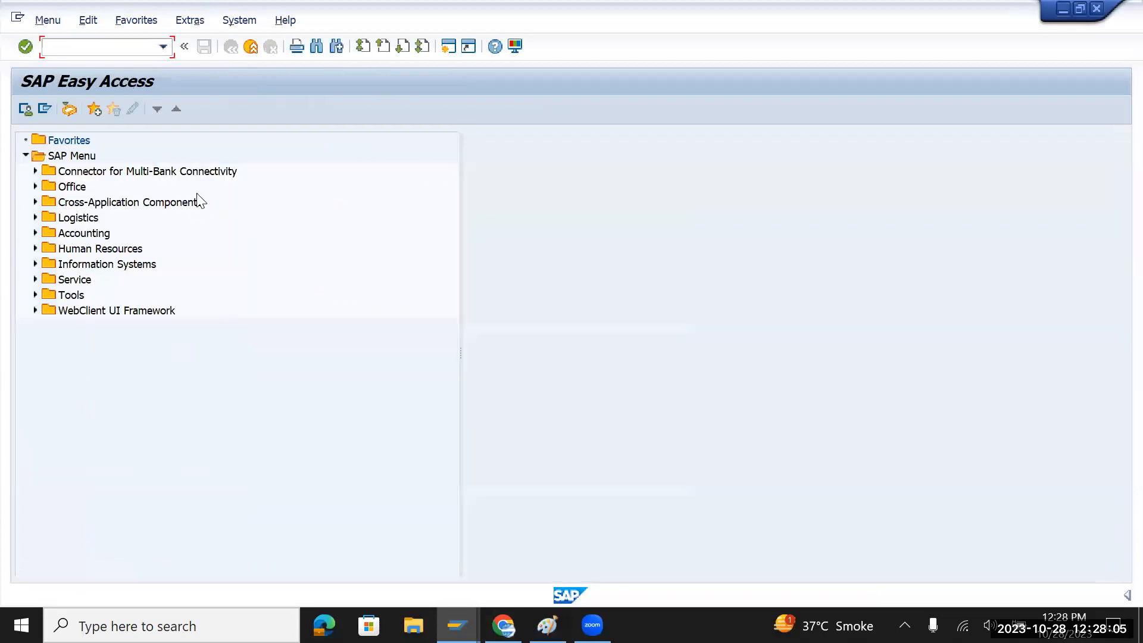
# Run an aggregated balance carryforward test for TMUS to fiscal year 2022, review its logs and result list, and return to the selection screen
pyautogui.hotkey('alt', 'Tab')
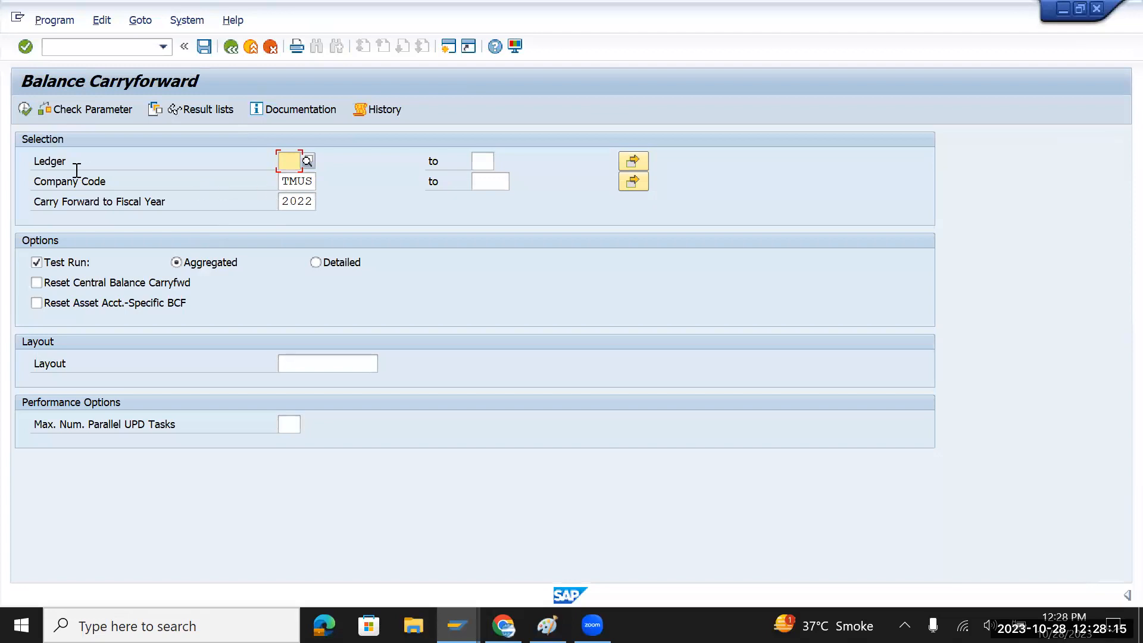
pyautogui.click(26, 105)
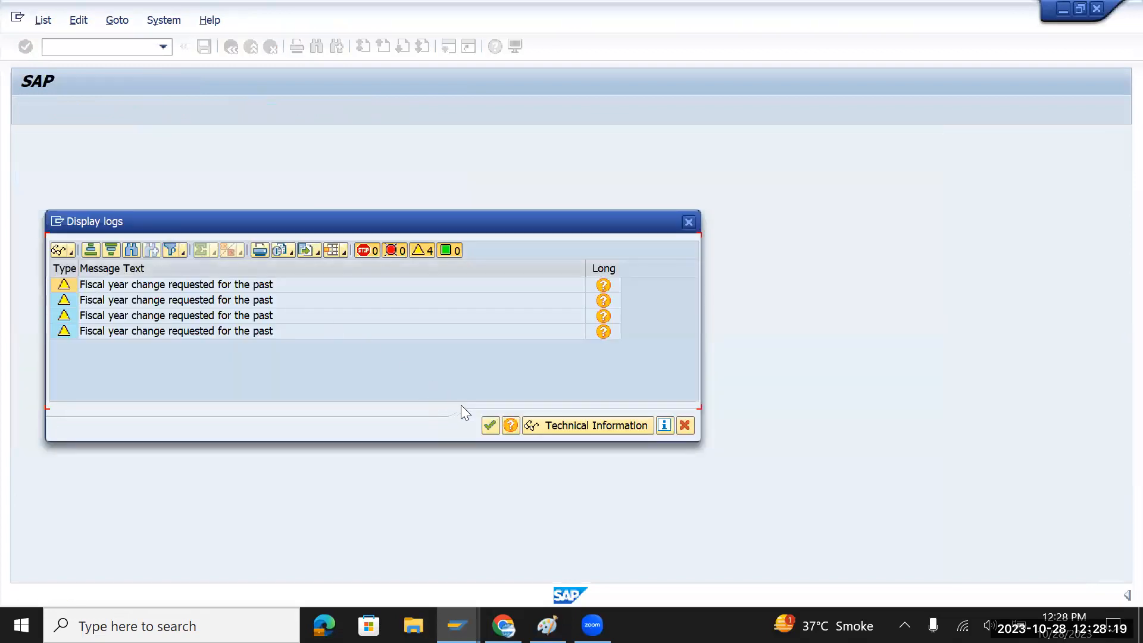
pyautogui.click(489, 423)
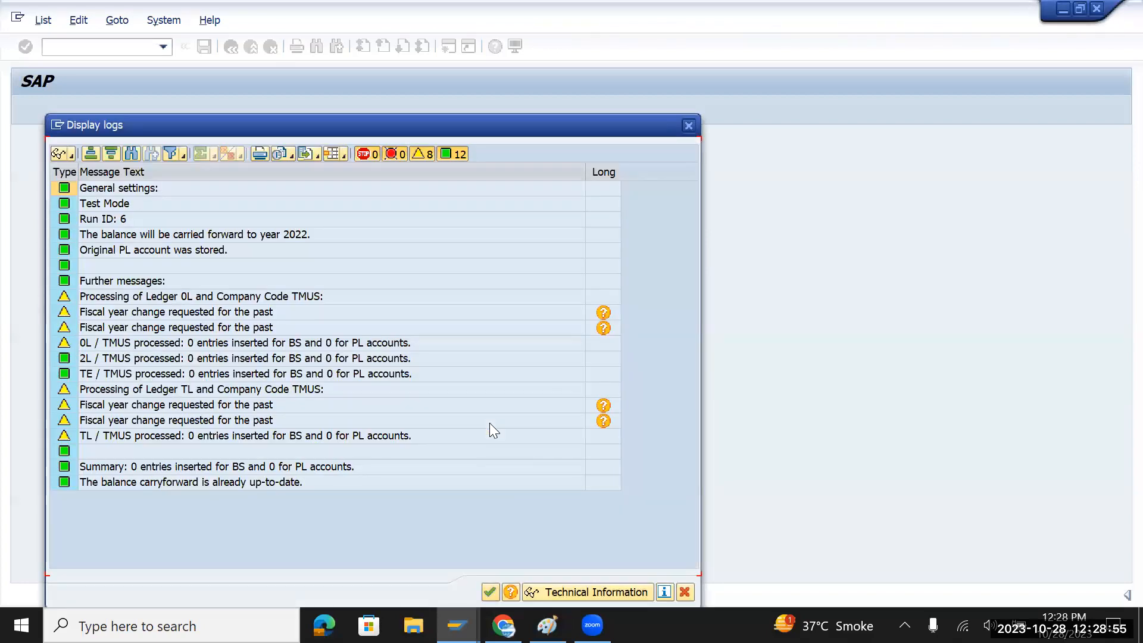
pyautogui.click(687, 126)
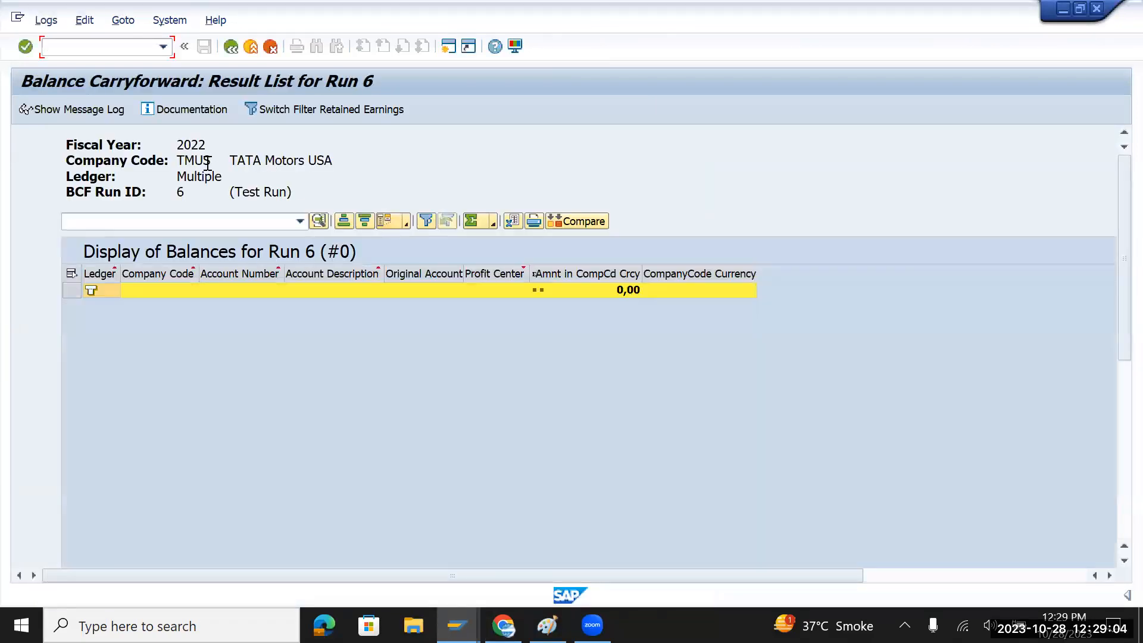
pyautogui.click(250, 47)
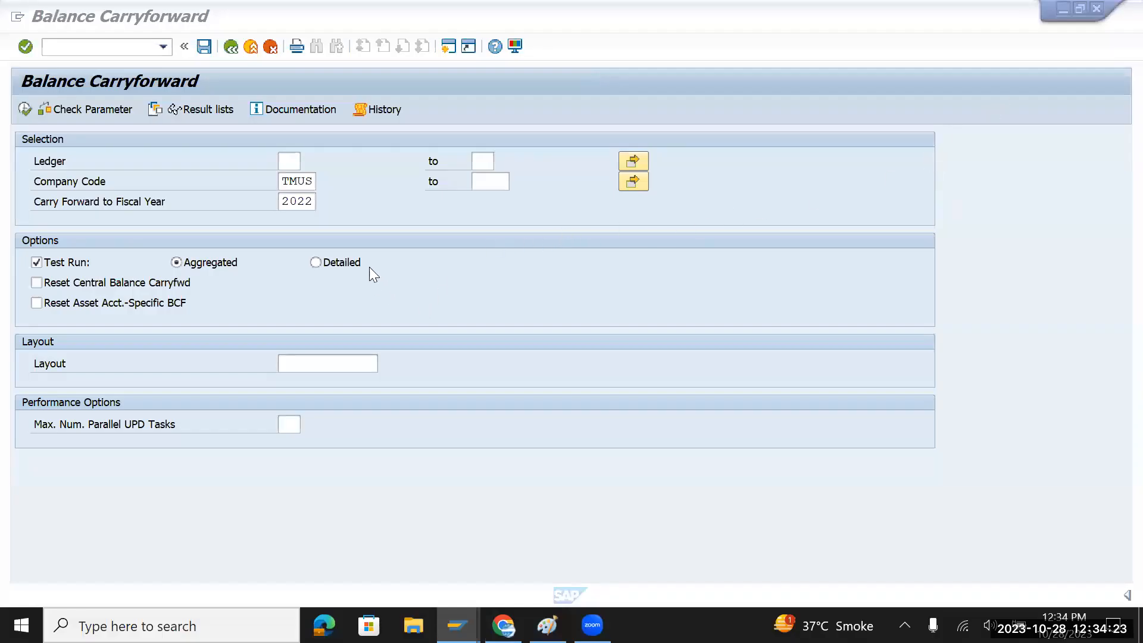
# Turn off the test run, execute the balance carryforward for company code TMUS to fiscal year 2022, and close the logs
pyautogui.click(36, 262)
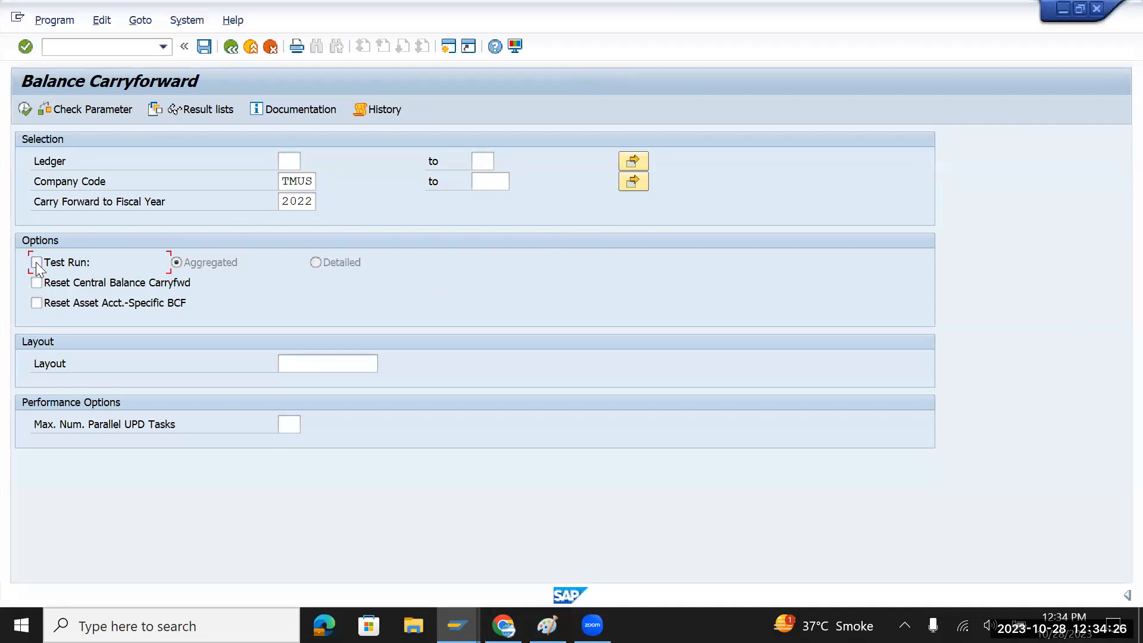
pyautogui.click(23, 108)
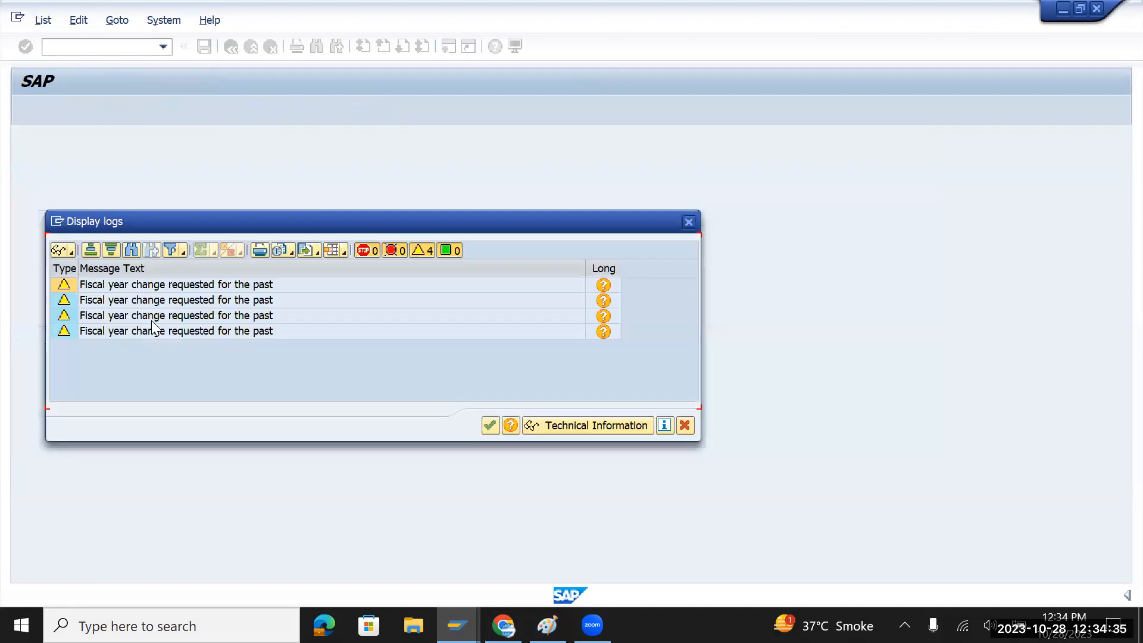
pyautogui.click(489, 425)
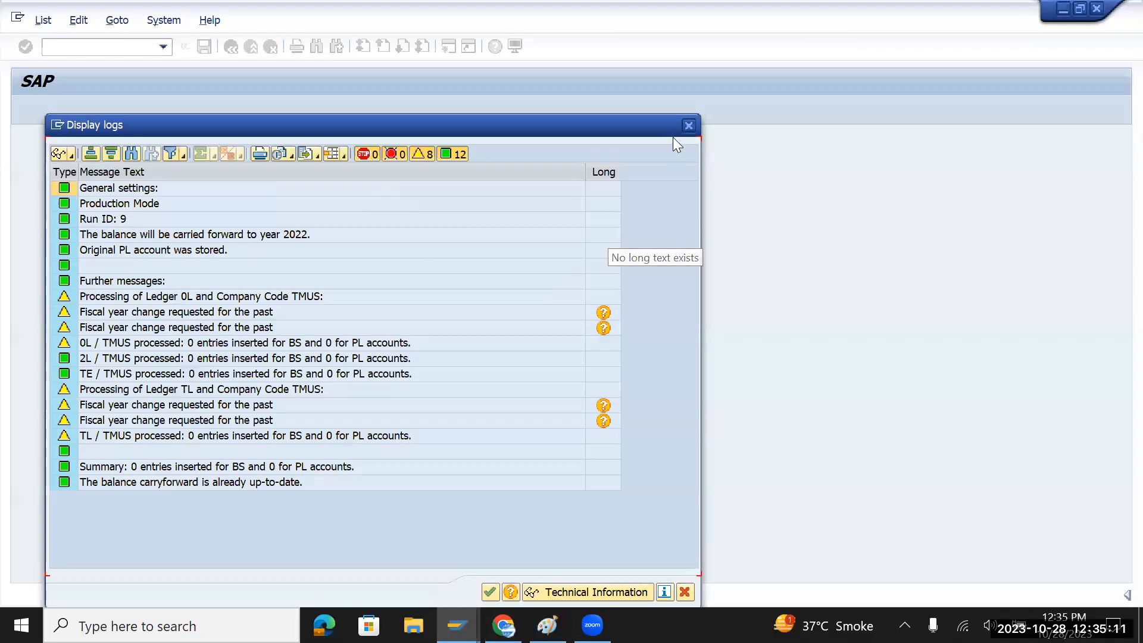
pyautogui.click(489, 591)
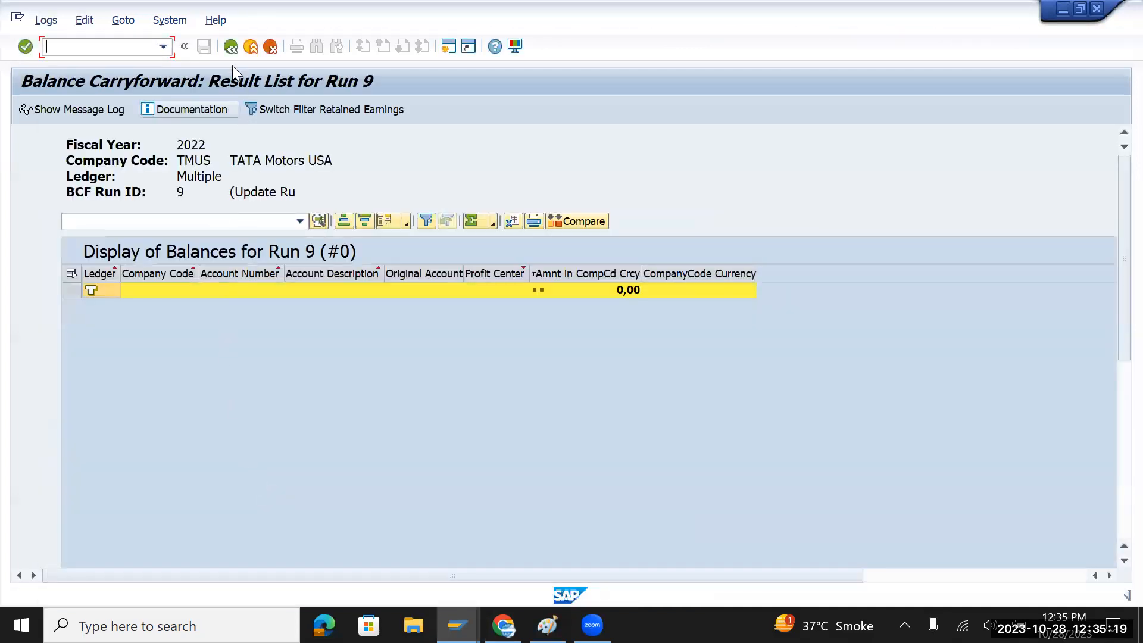
# Run an aggregated balance carryforward test for company code TMGB to fiscal year 2022, review its logs and result list, and return to the selection screen
pyautogui.click(230, 47)
pyautogui.click(297, 182)
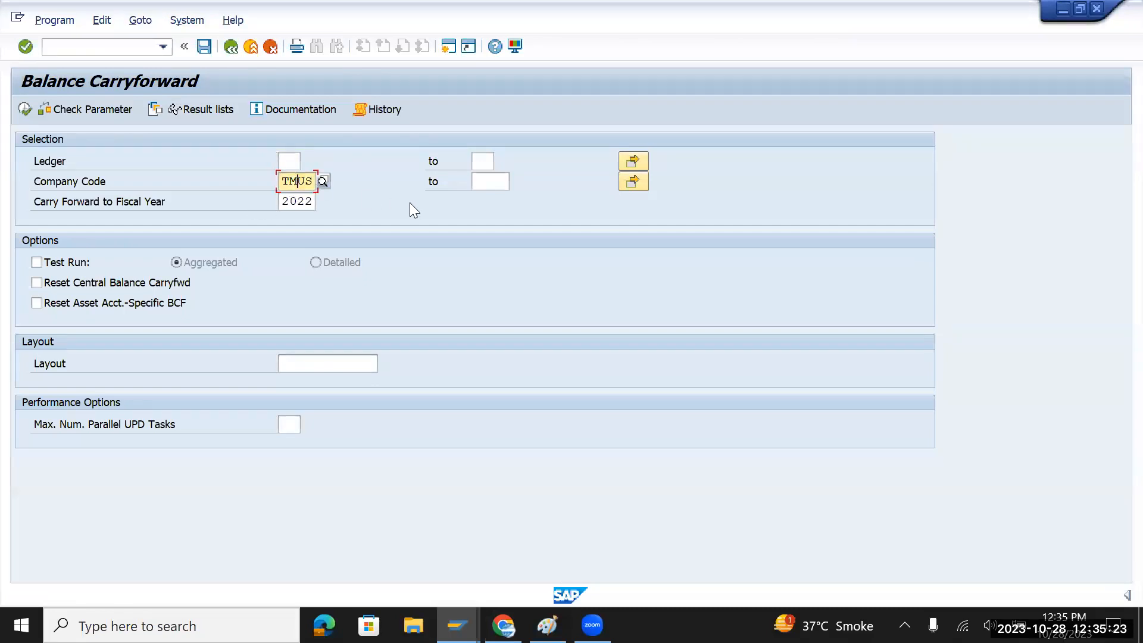
pyautogui.write('GB')
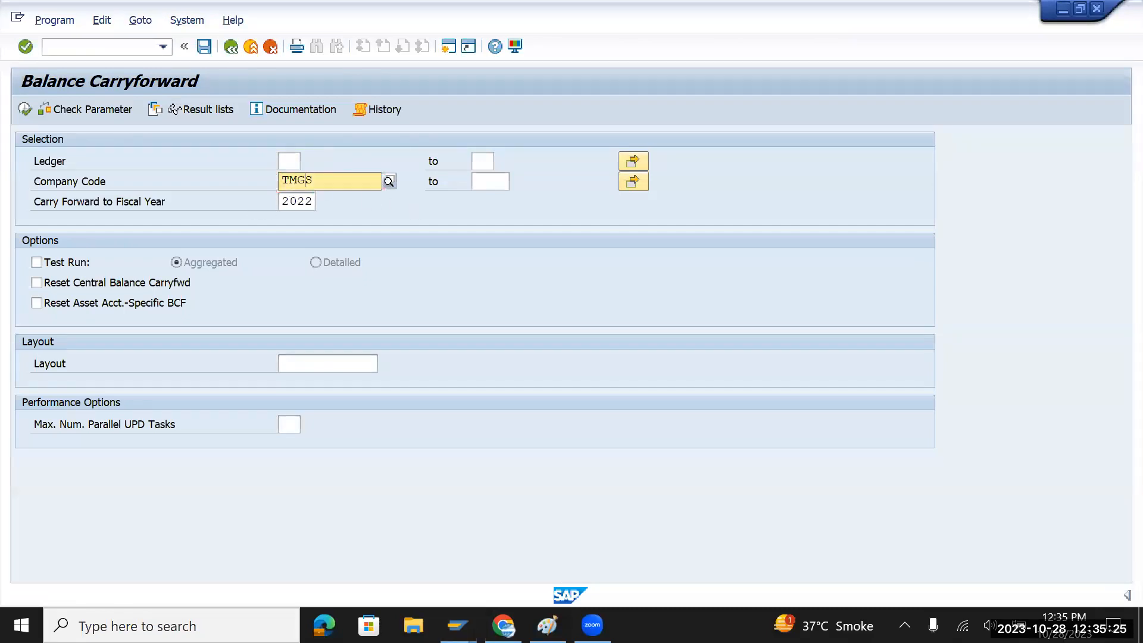
pyautogui.press('Tab')
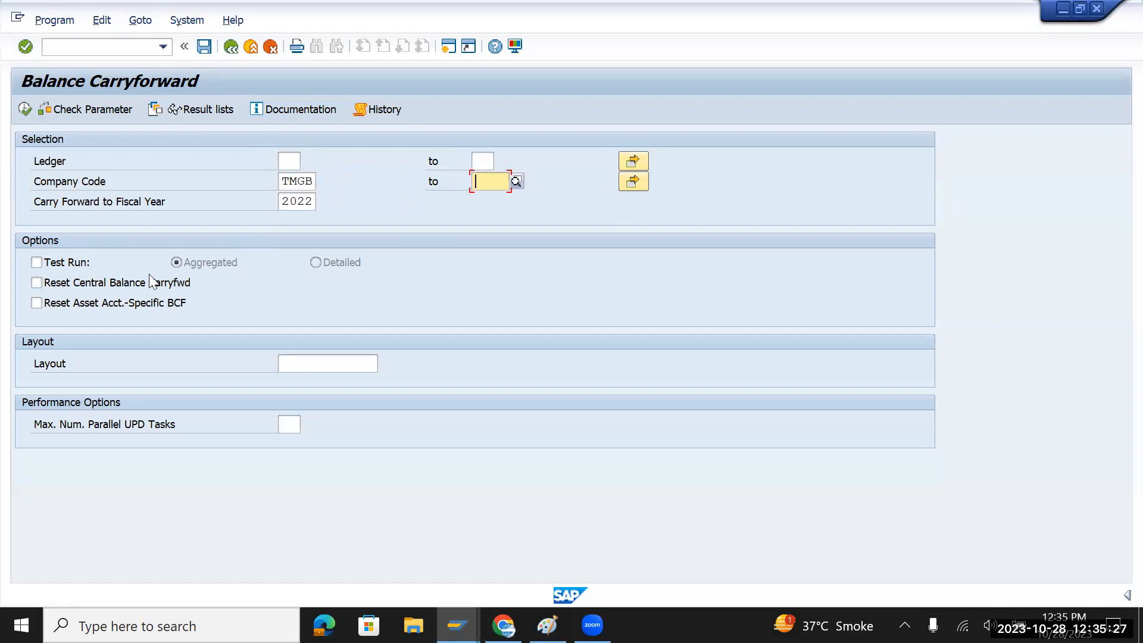
pyautogui.click(39, 260)
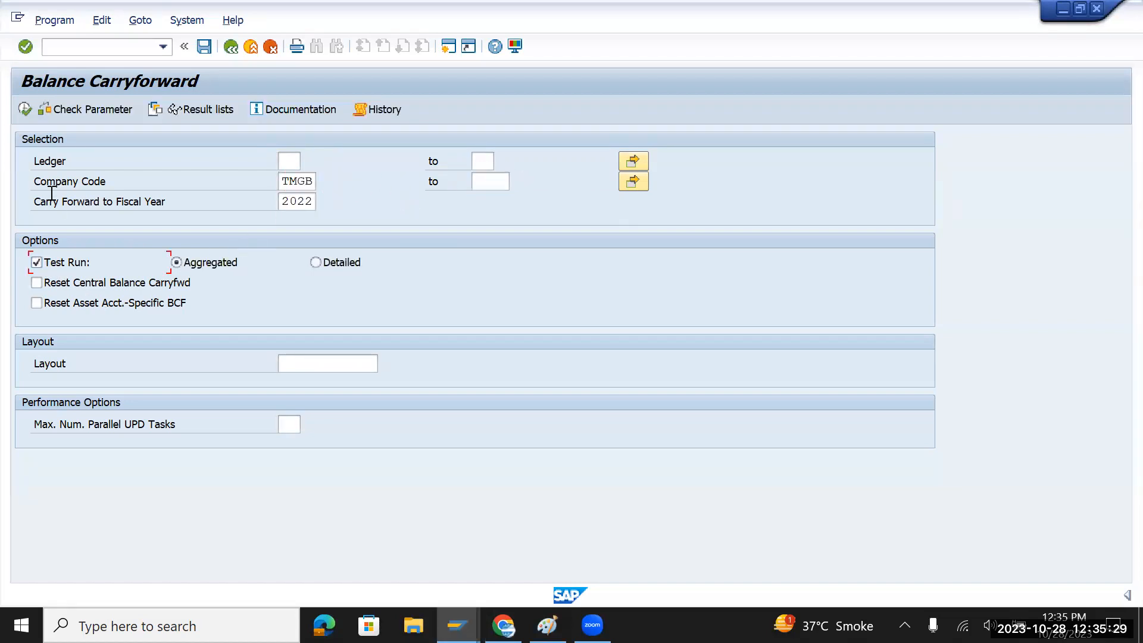
pyautogui.click(22, 109)
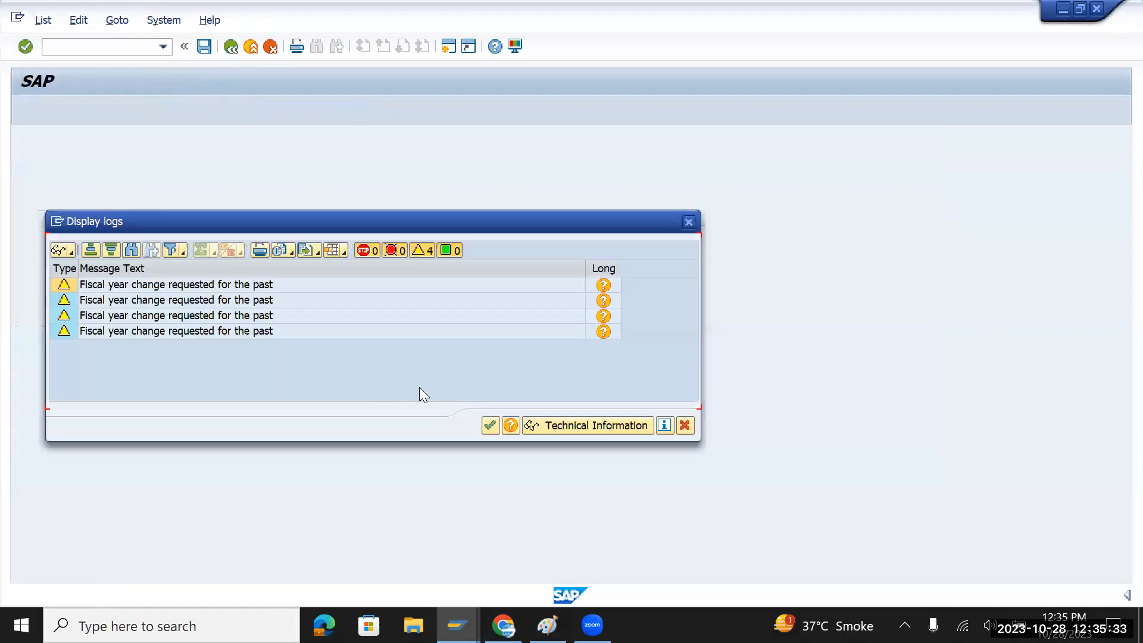
pyautogui.click(488, 427)
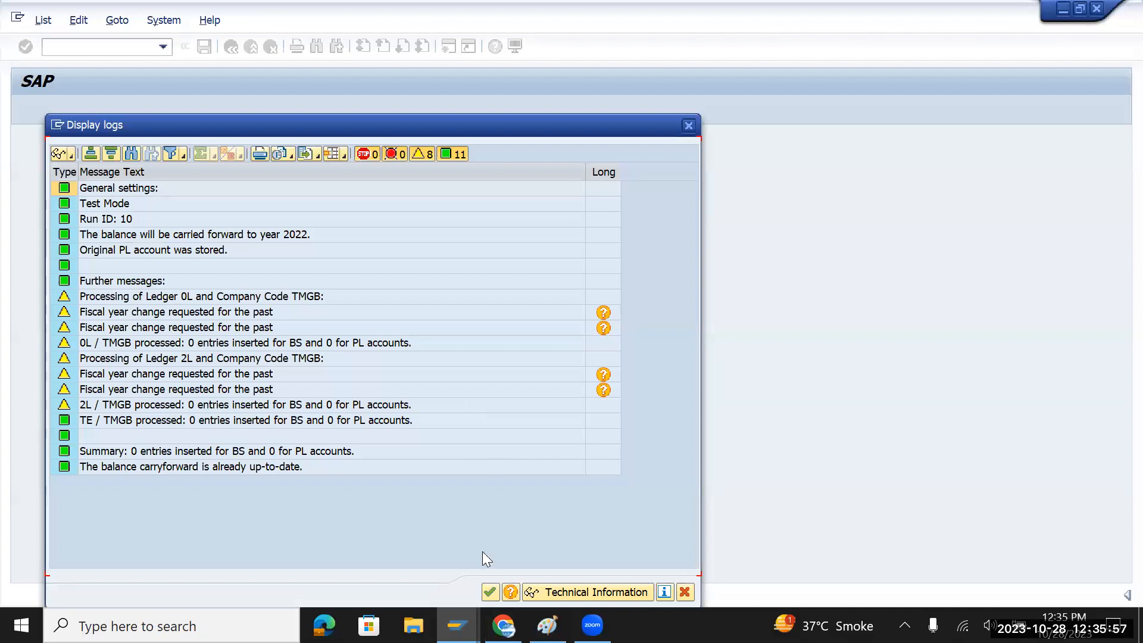
pyautogui.click(489, 592)
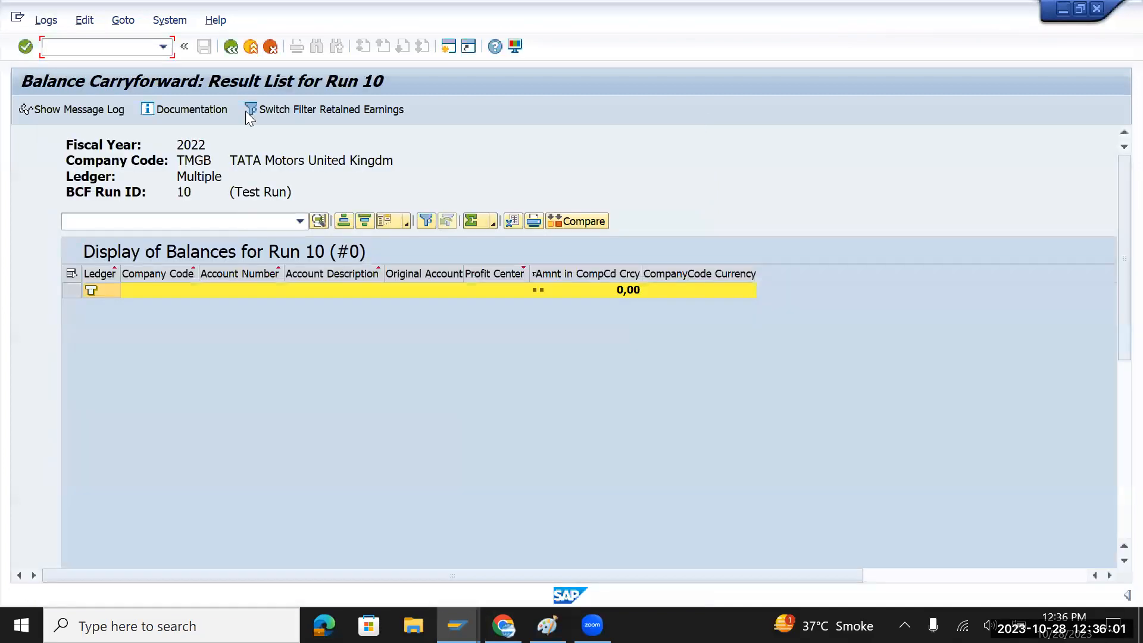
pyautogui.click(232, 46)
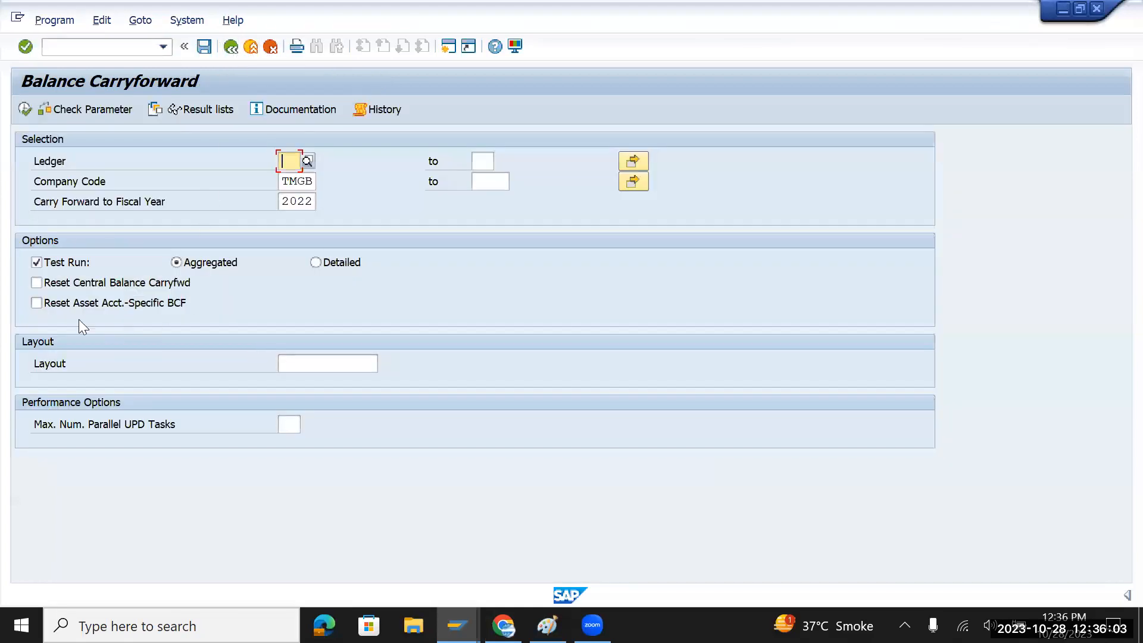
# Turn off the test run, execute the balance carryforward for company code TMGB to fiscal year 2022, close the logs, and return to SAP Easy Access
pyautogui.click(36, 262)
pyautogui.click(25, 110)
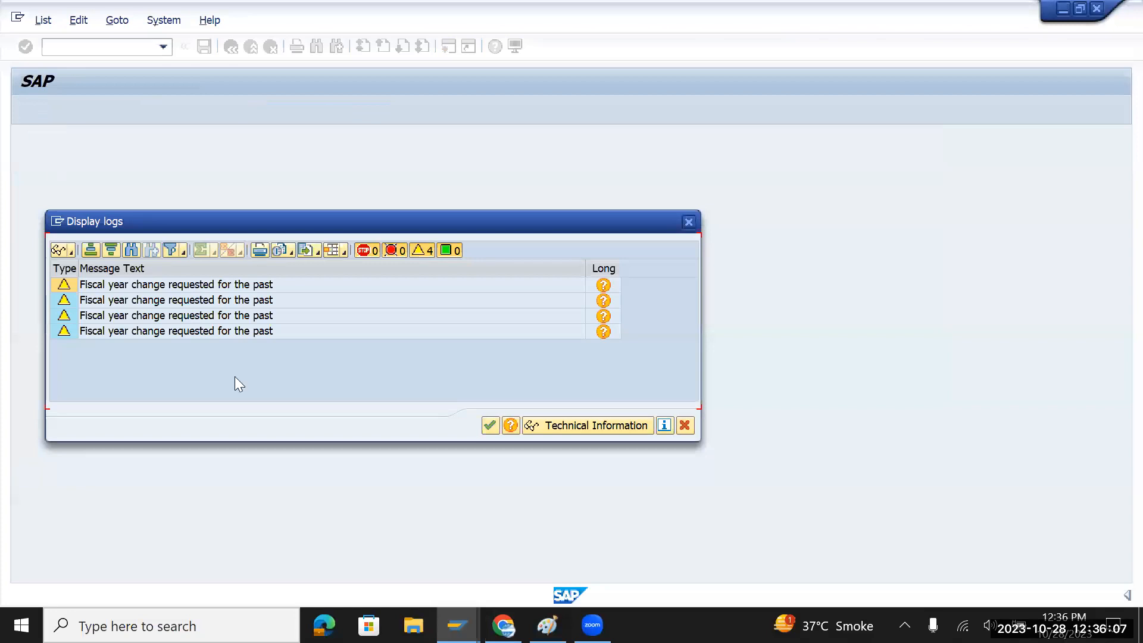
pyautogui.click(486, 426)
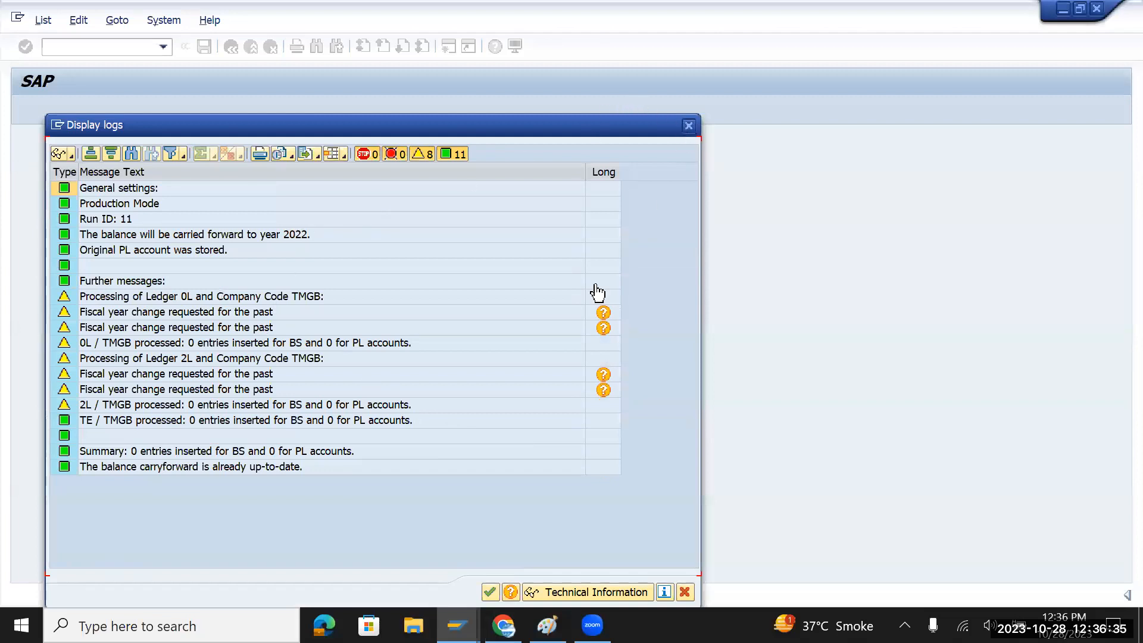
pyautogui.click(490, 591)
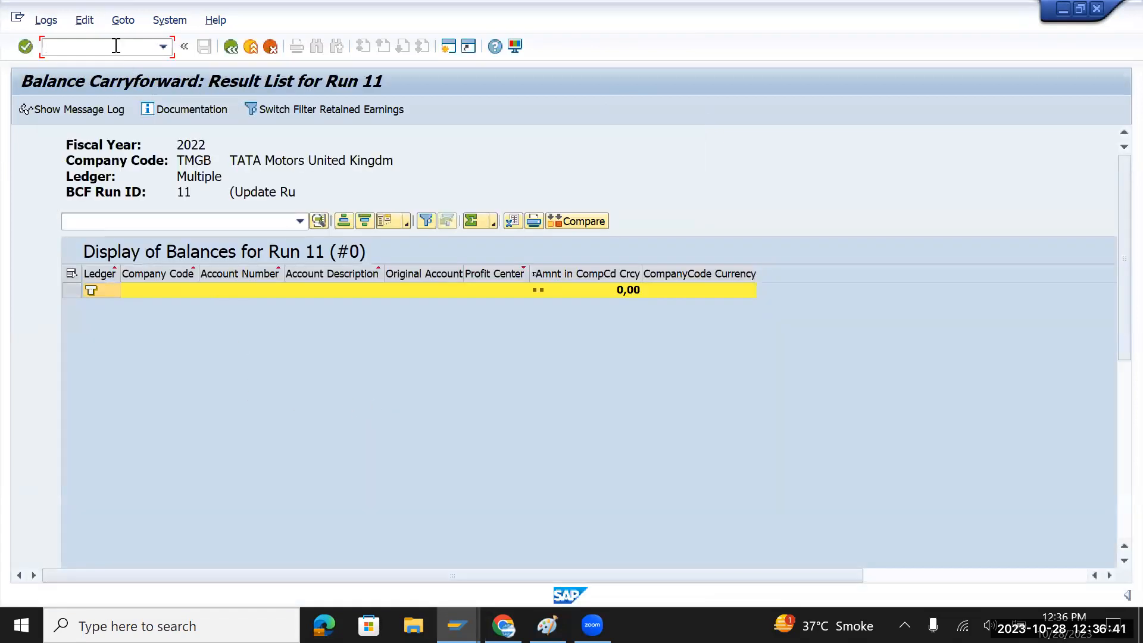
pyautogui.write('/n')
pyautogui.press('Return')
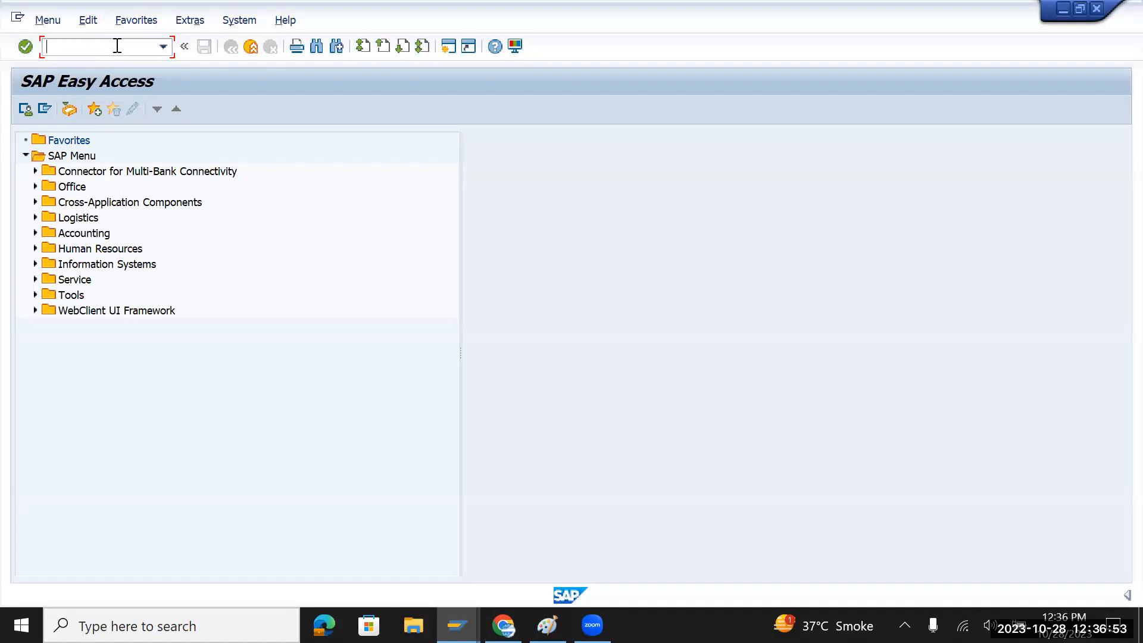
# Start asset creation with transaction AS01 and try to create one asset of class TMVEL in company code TMUS
pyautogui.write('as01')
pyautogui.press('Return')
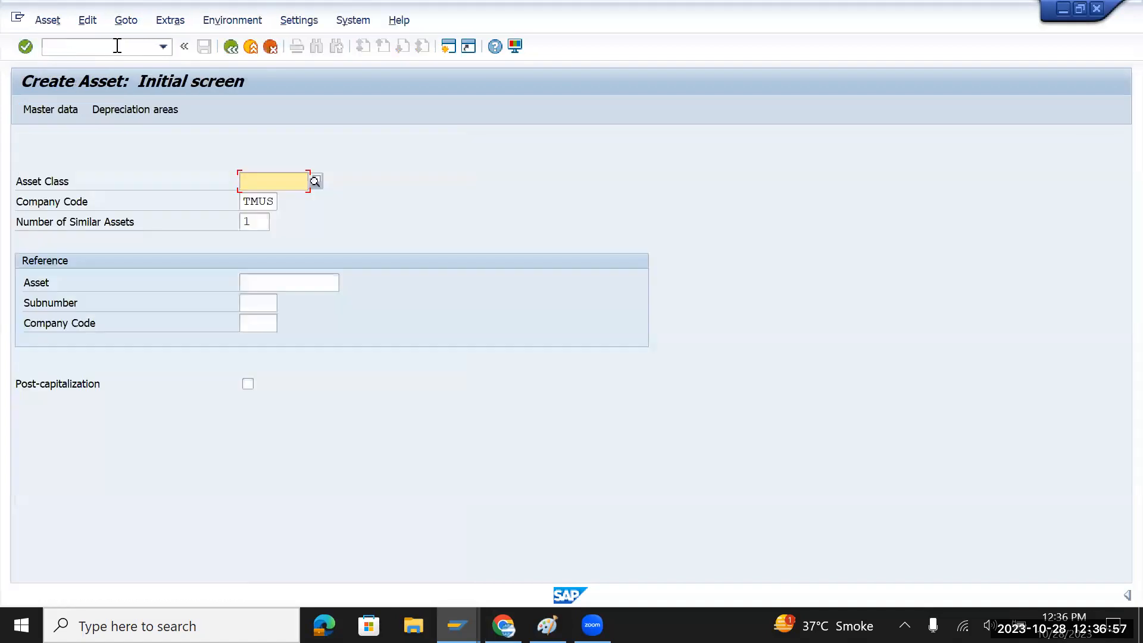
pyautogui.click(266, 181)
pyautogui.press('Down')
pyautogui.press('Down')
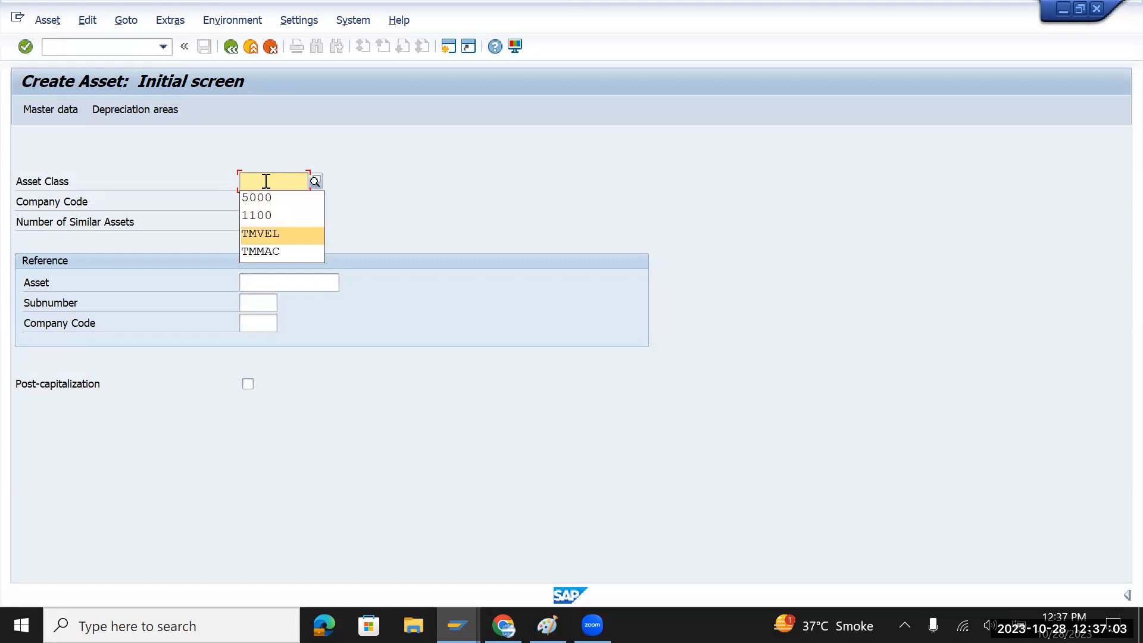
pyautogui.press('Return')
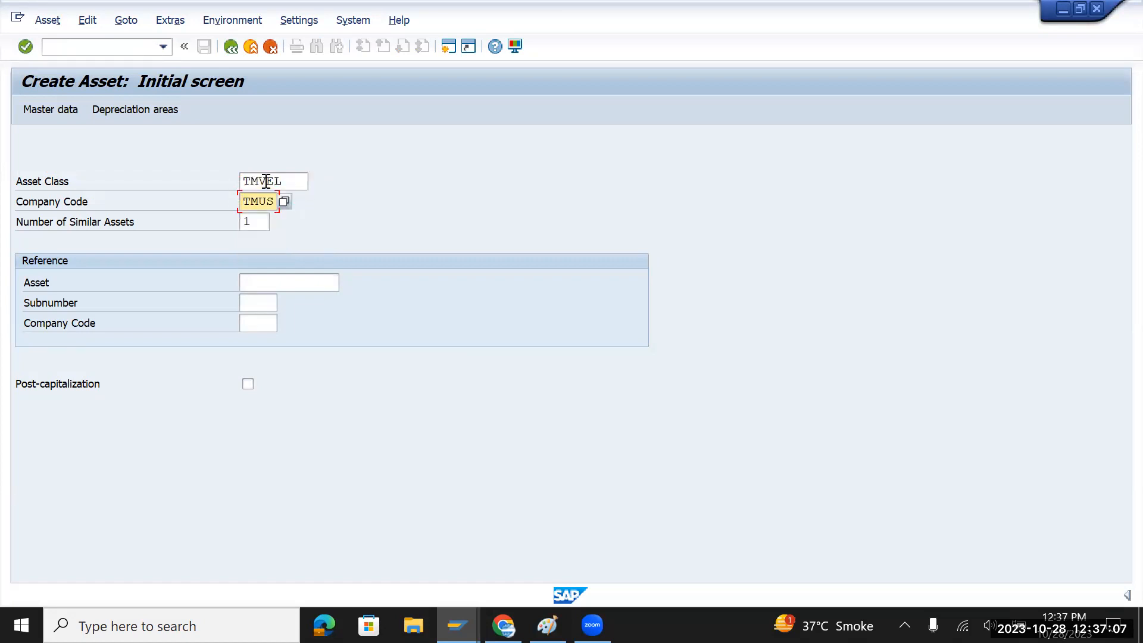
pyautogui.press('Return')
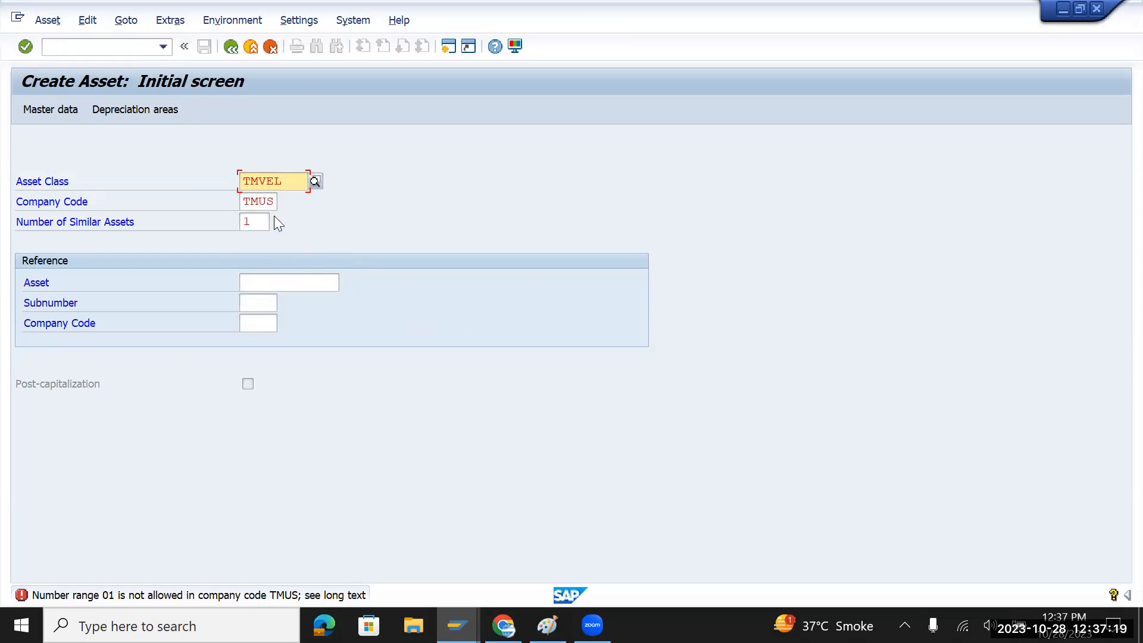
pyautogui.moveTo(294, 182); pyautogui.dragTo(232, 184)
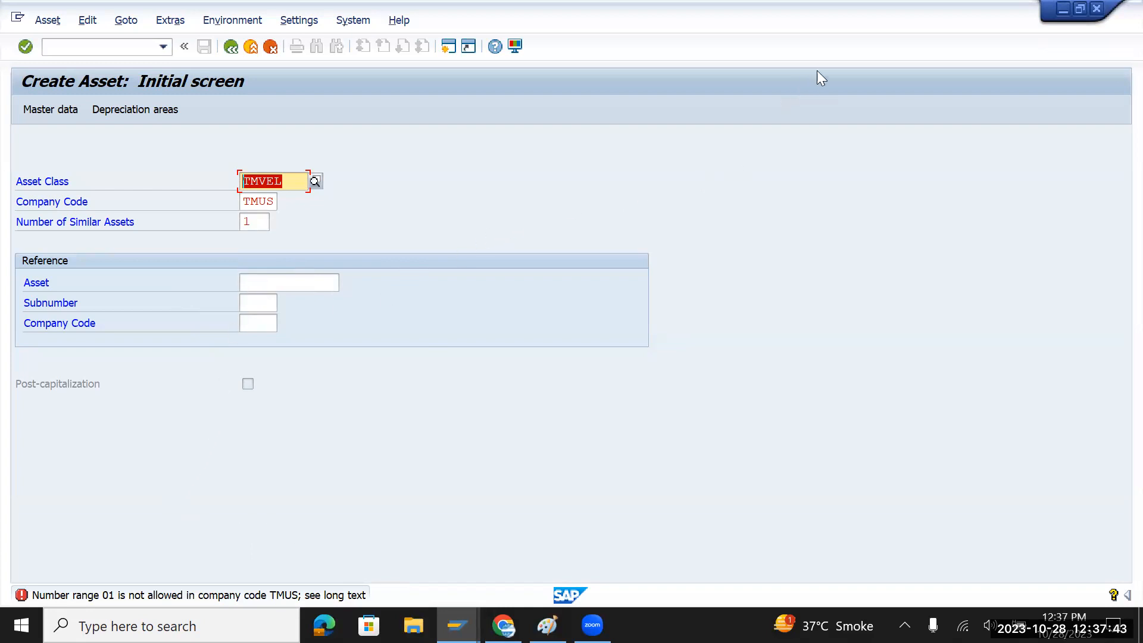
pyautogui.press('Return')
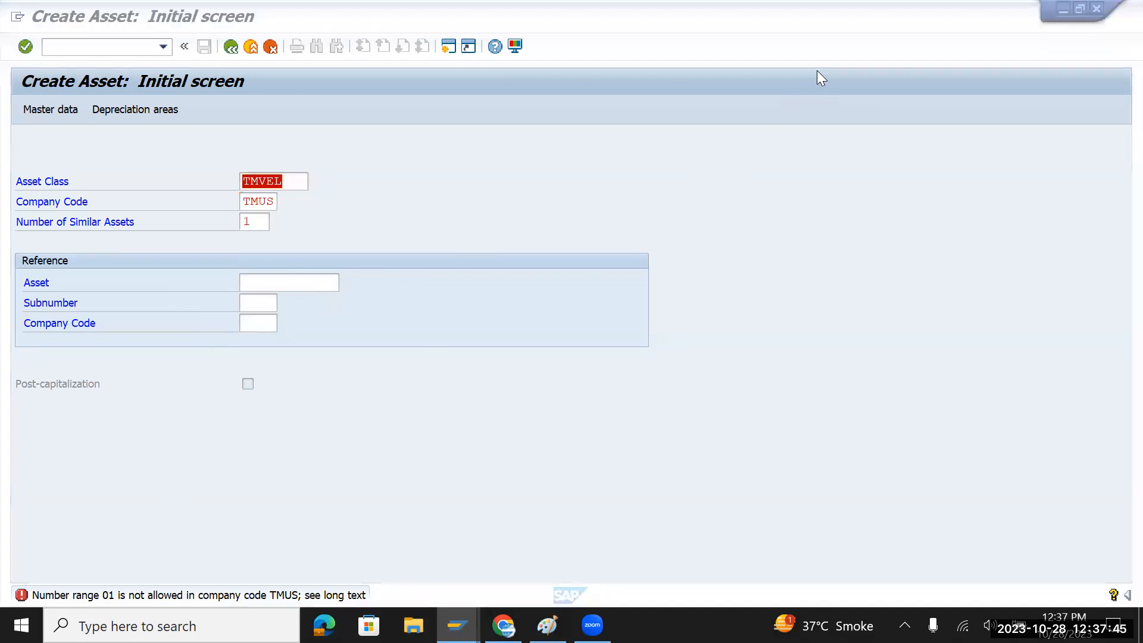